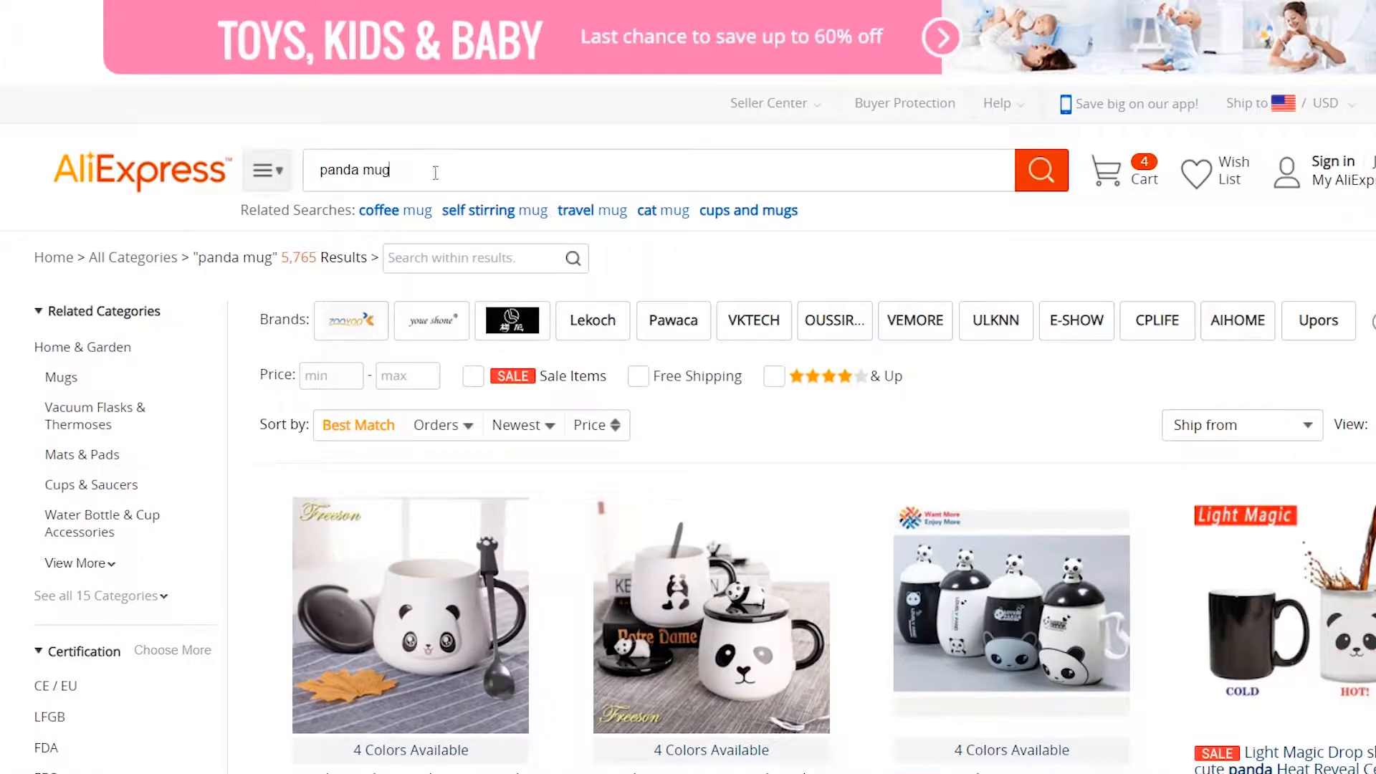
# Change the AliExpress search from panda mug to panda tshirt
pyautogui.doubleClick(374, 172)
pyautogui.write('tshirt')
pyautogui.press('Return')
pyautogui.scroll(-7, 844, 248)
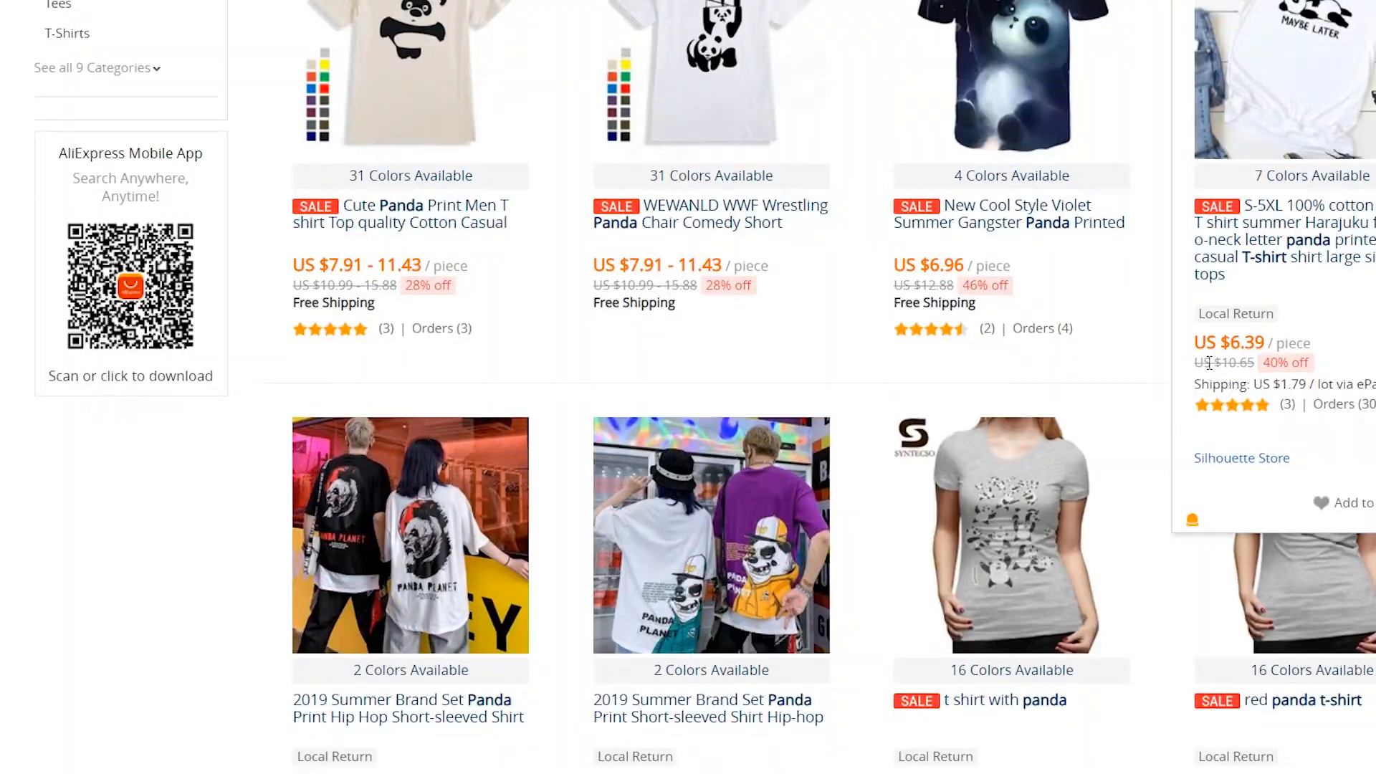
pyautogui.scroll(5, 843, 249)
# Filter the results to 4 stars & Up and browse the panda T-shirt listings
pyautogui.click(902, 230)
pyautogui.scroll(-3, 1030, 441)
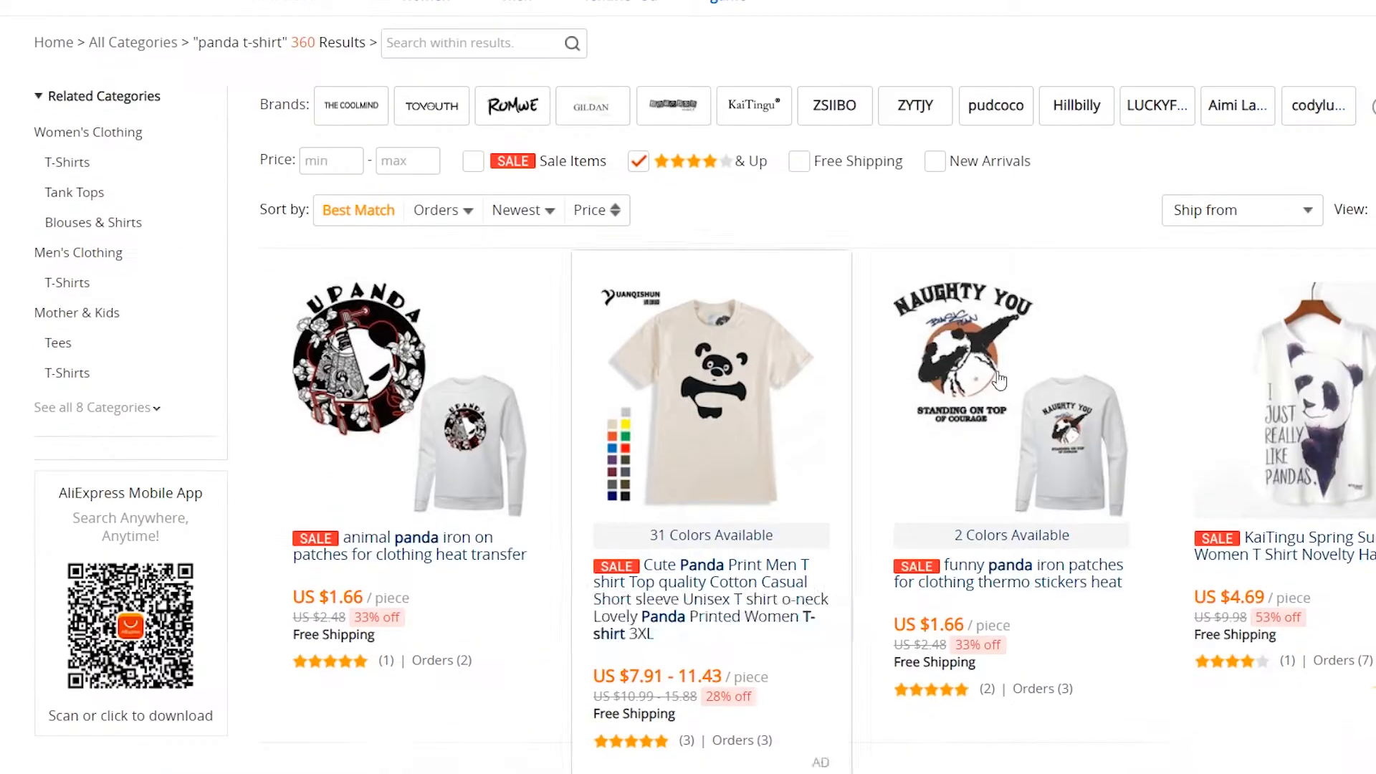
pyautogui.scroll(-8, 1031, 441)
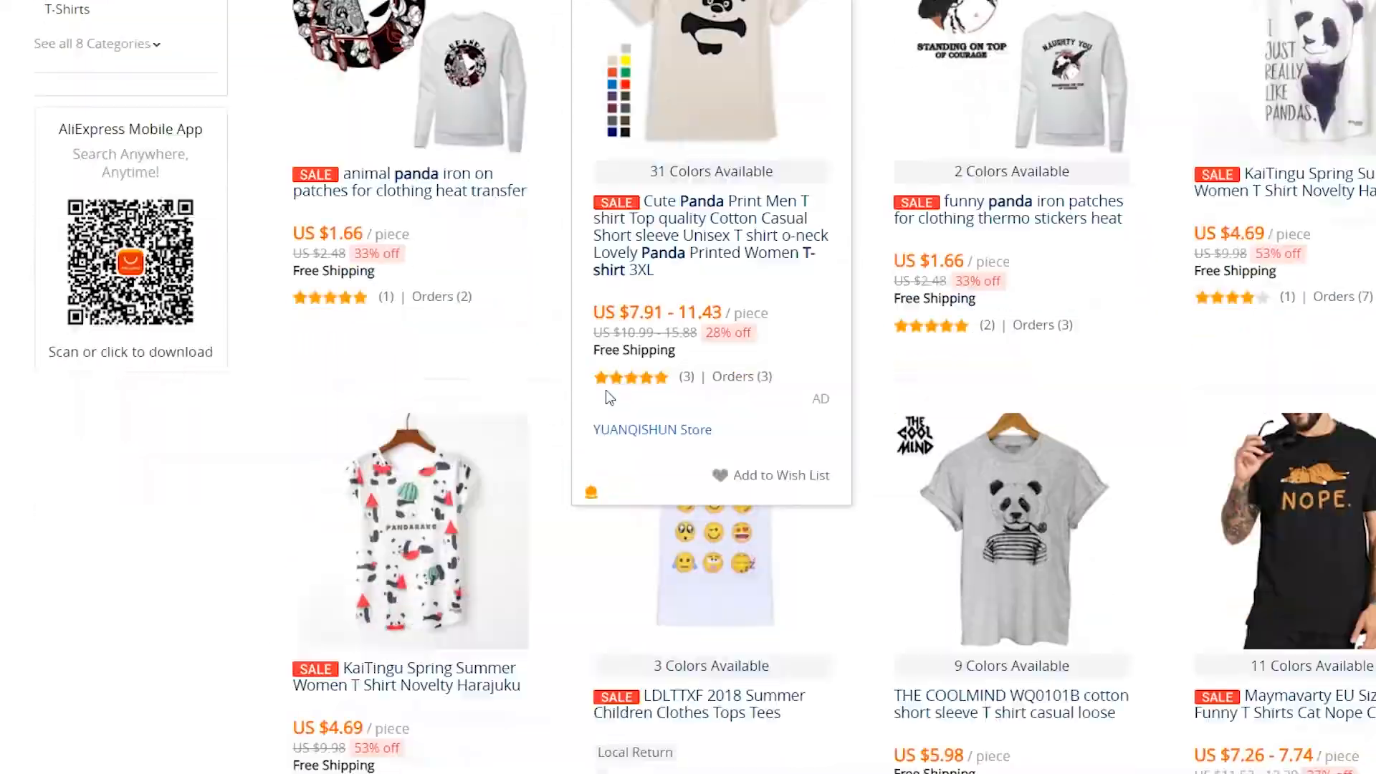
pyautogui.scroll(-15, 1030, 537)
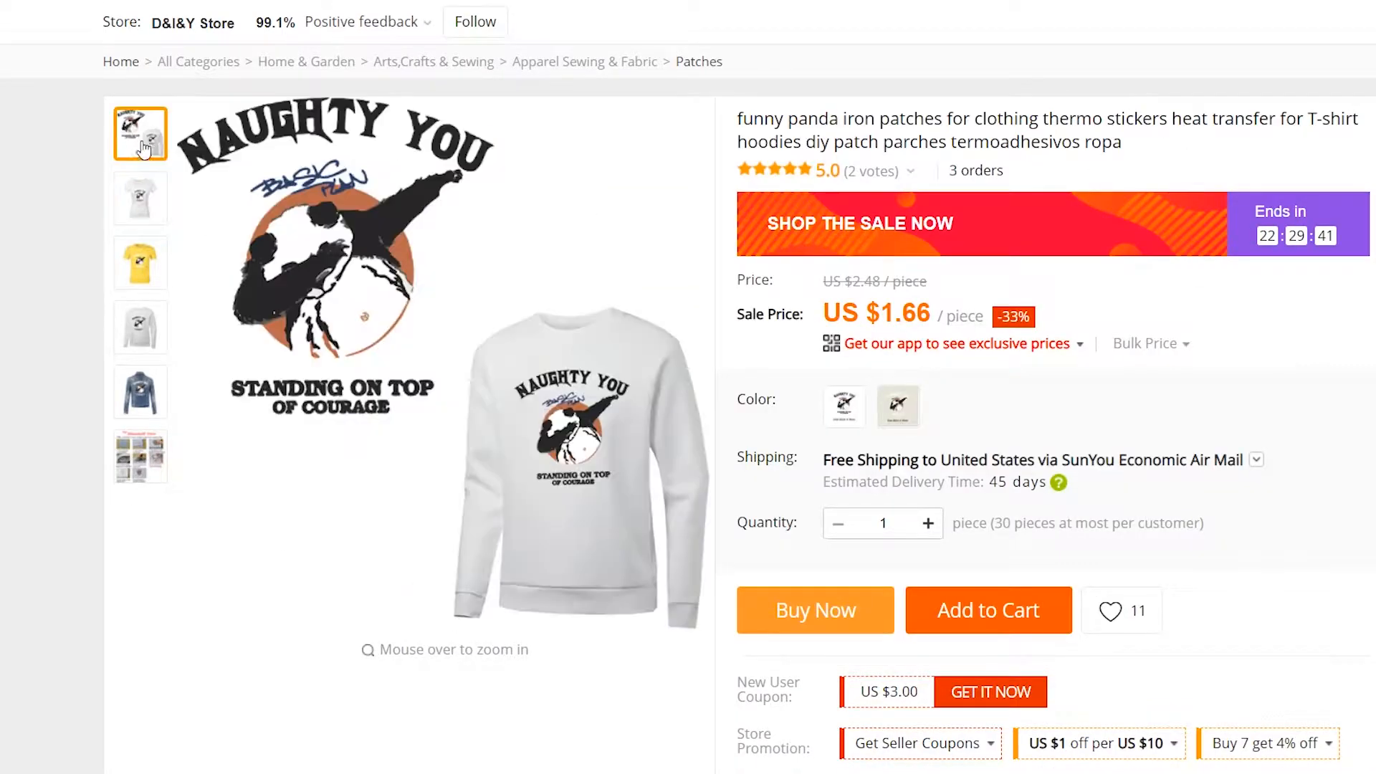
pyautogui.scroll(1, 141, 50)
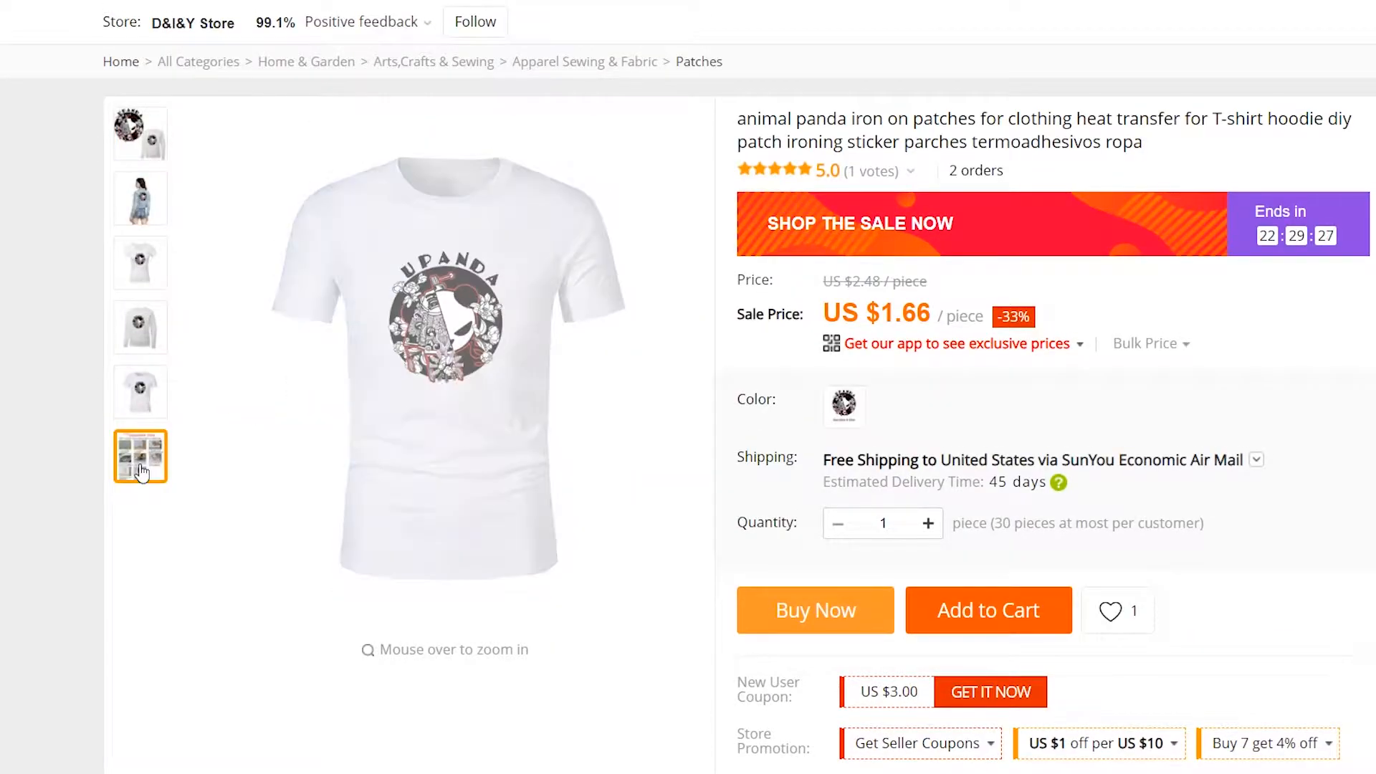
pyautogui.moveTo(142, 473)
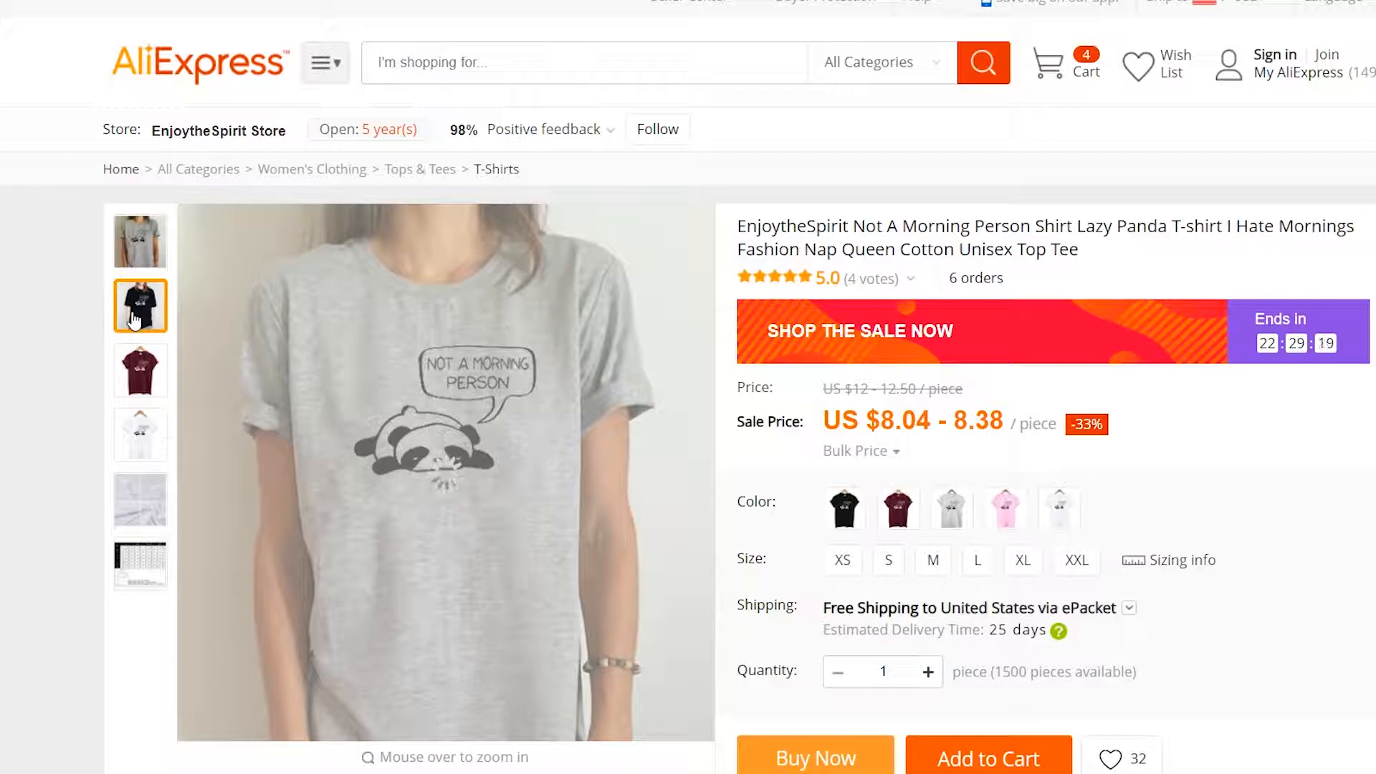
pyautogui.moveTo(141, 257)
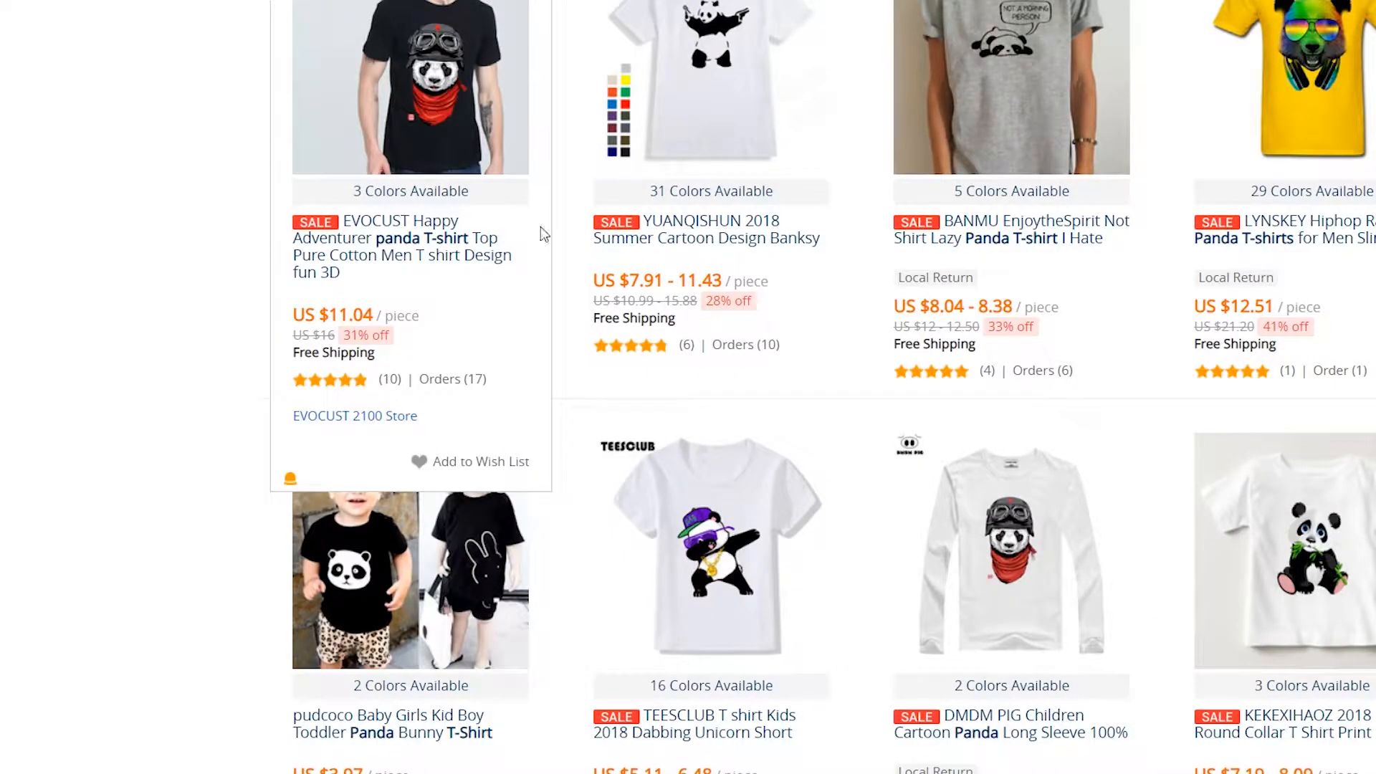
pyautogui.scroll(4, 701, 316)
pyautogui.scroll(-5, 701, 316)
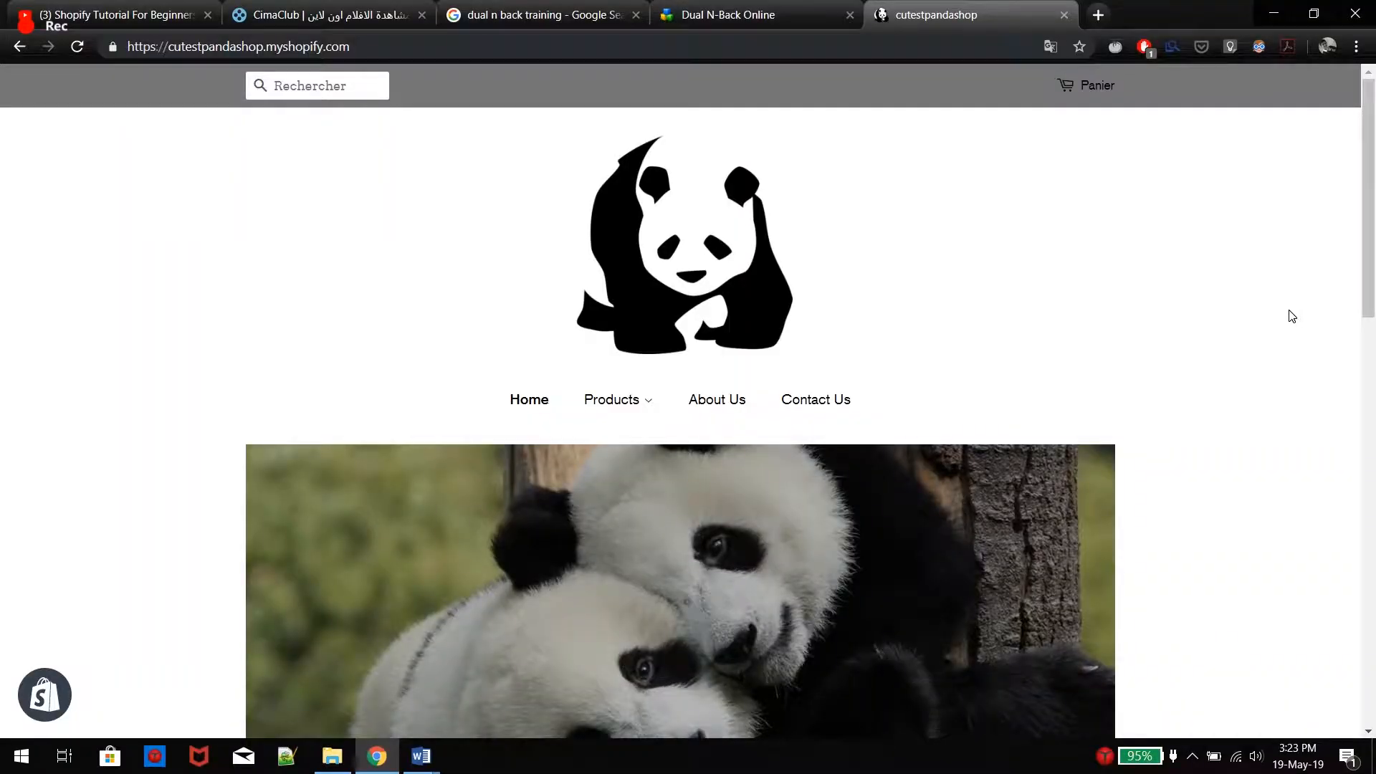
pyautogui.scroll(-6, 1293, 316)
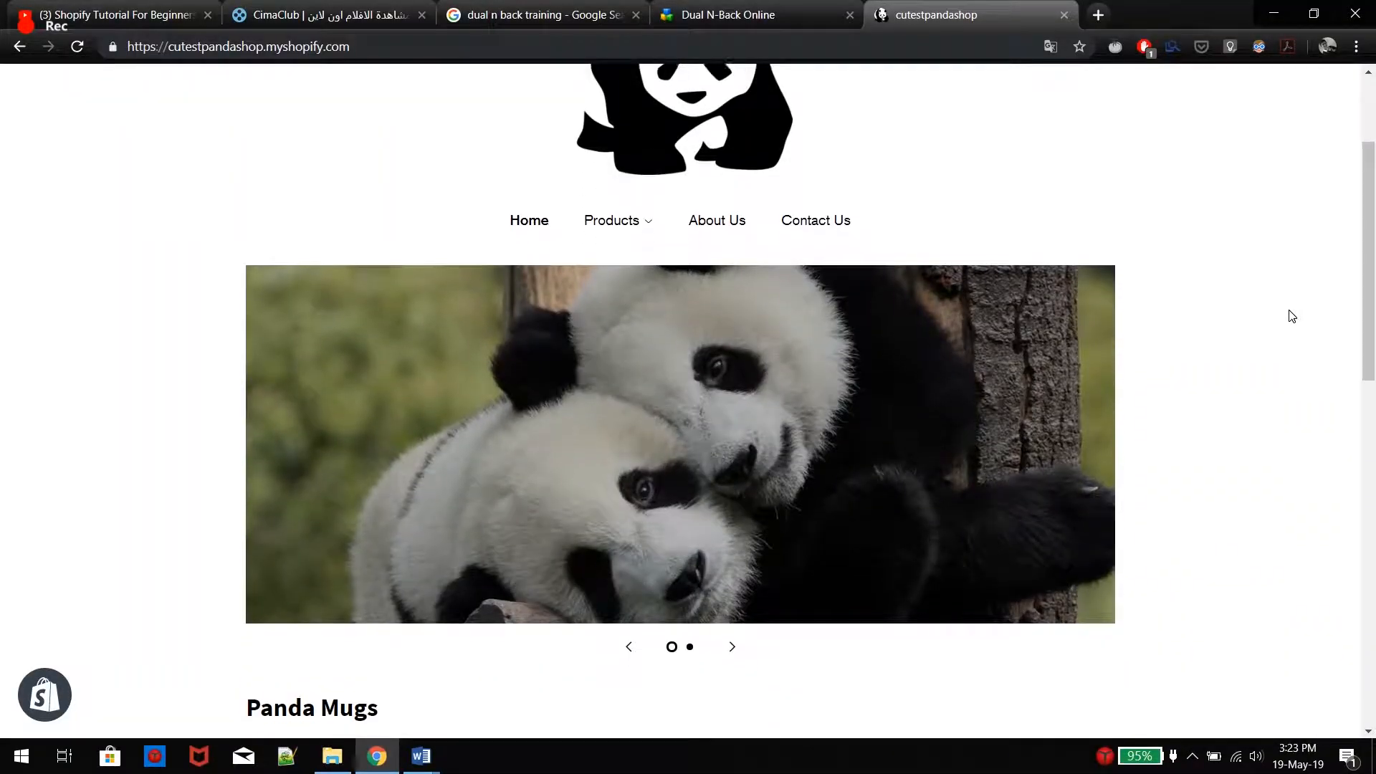
# Scroll the panda storefront home page and advance the hero carousel
pyautogui.scroll(-7, 1292, 316)
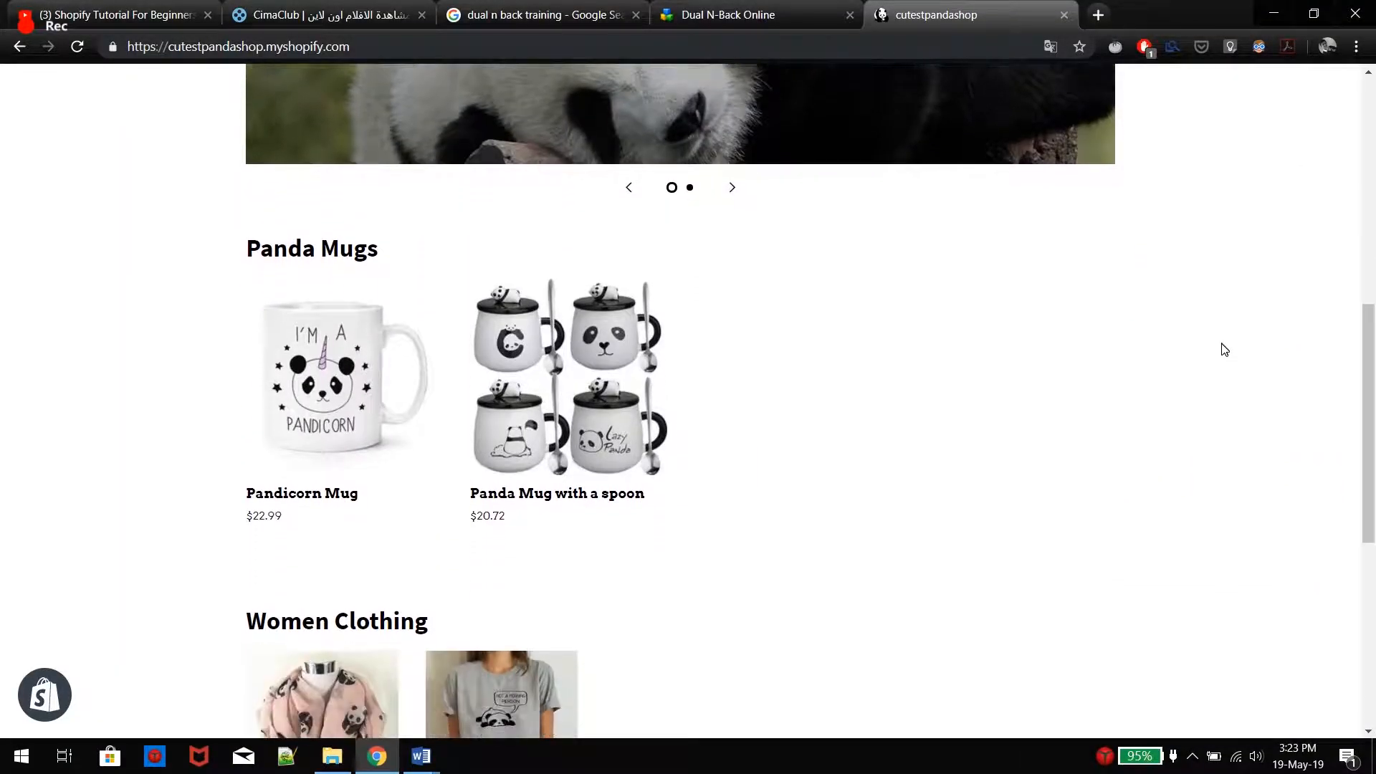
pyautogui.scroll(-3, 1226, 351)
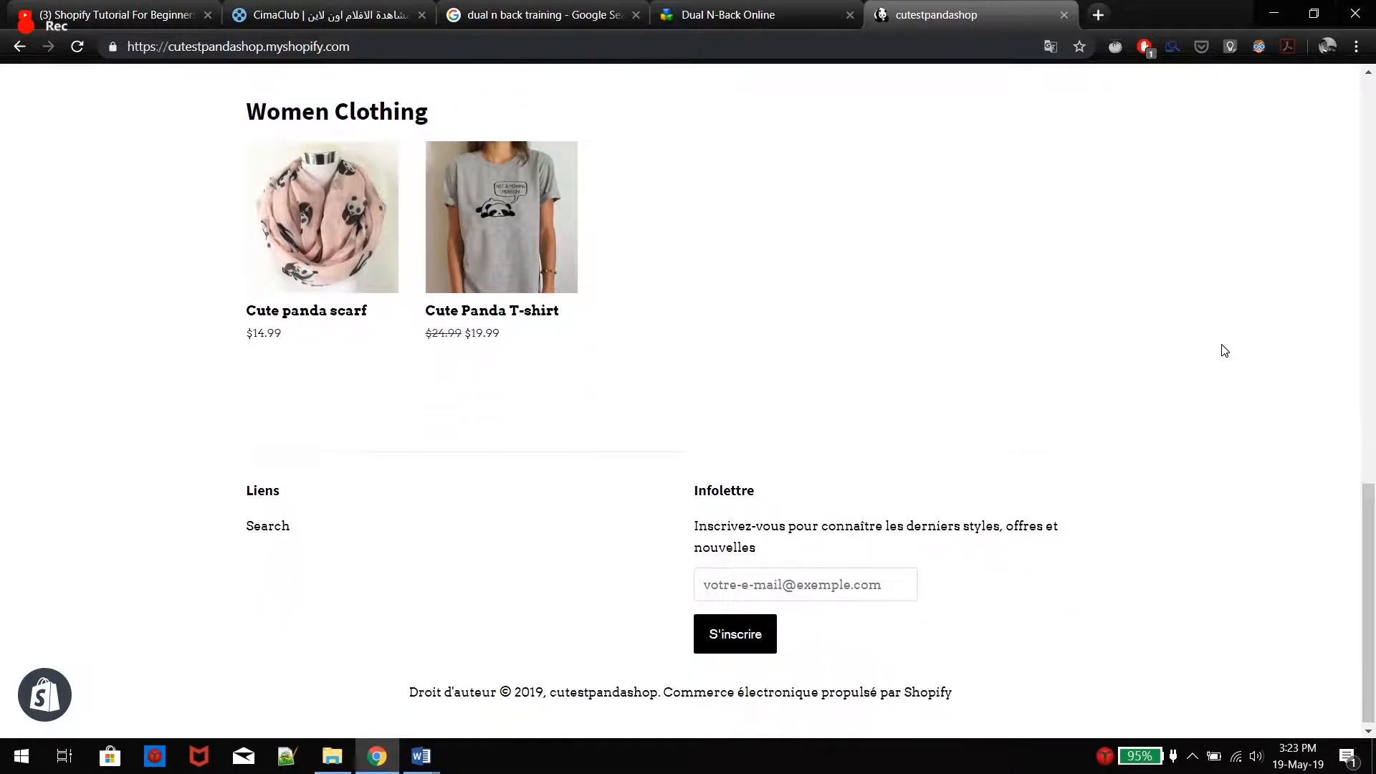
pyautogui.scroll(6, 1225, 350)
pyautogui.scroll(6, 1225, 351)
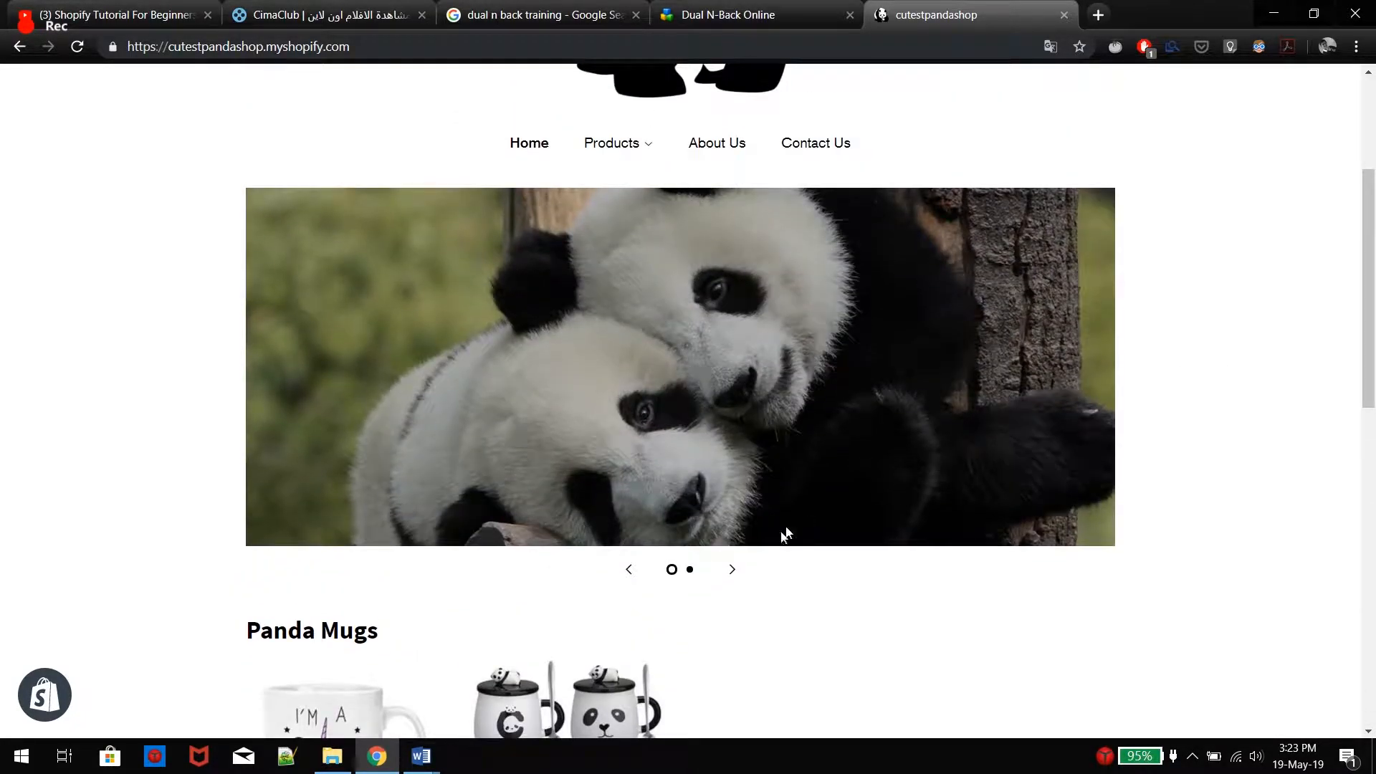
pyautogui.click(728, 570)
pyautogui.scroll(1, 823, 492)
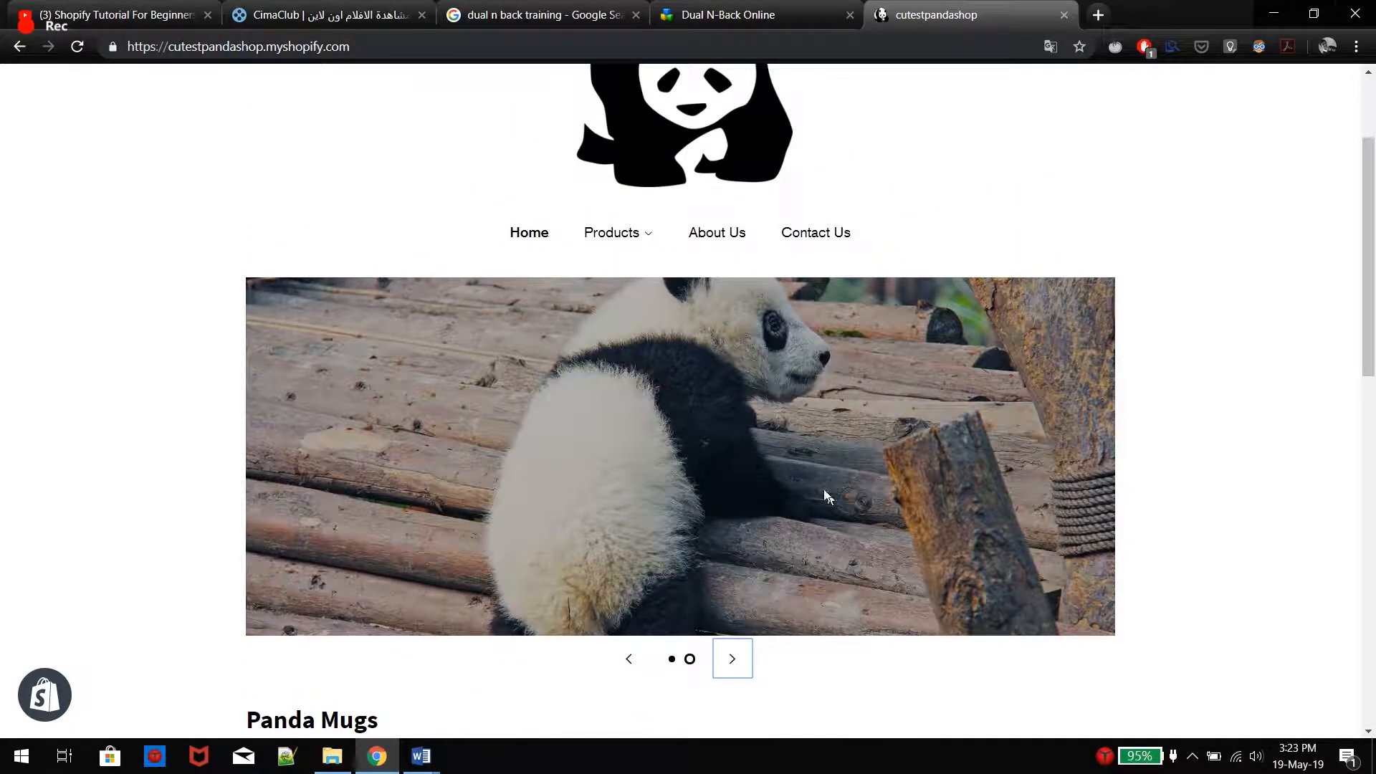
# Open the Women Clothing collection and view the Cute Panda T-shirt product page
pyautogui.click(602, 243)
pyautogui.click(622, 302)
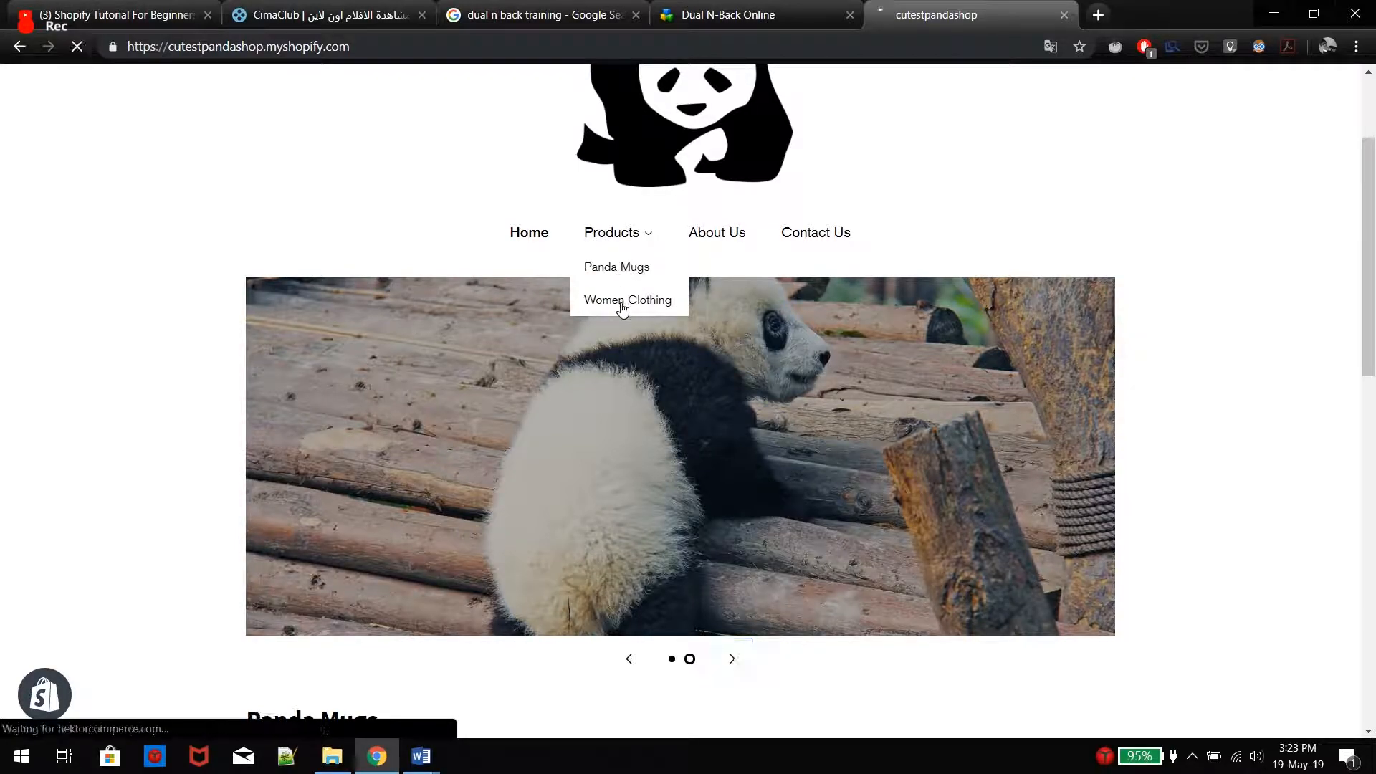
pyautogui.scroll(-2, 616, 323)
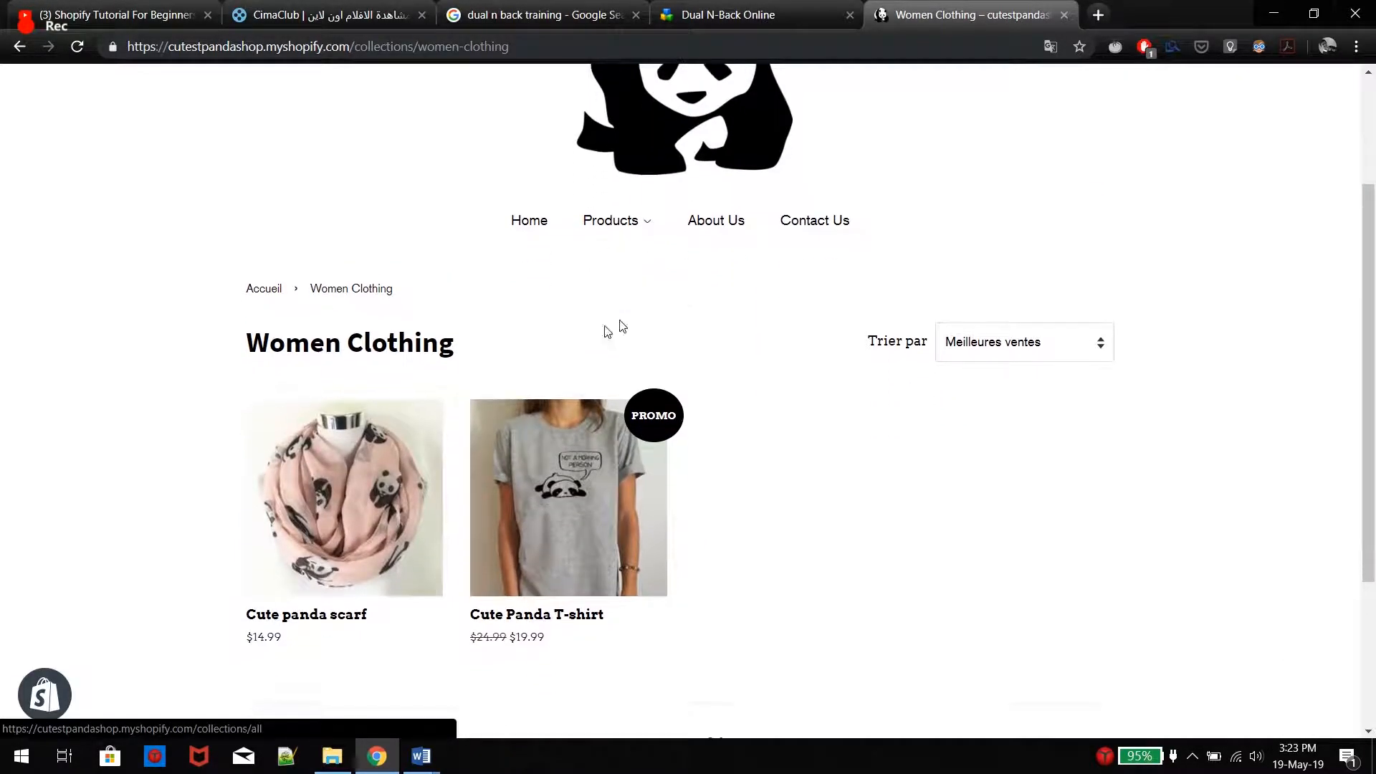
pyautogui.click(585, 494)
pyautogui.scroll(-3, 869, 431)
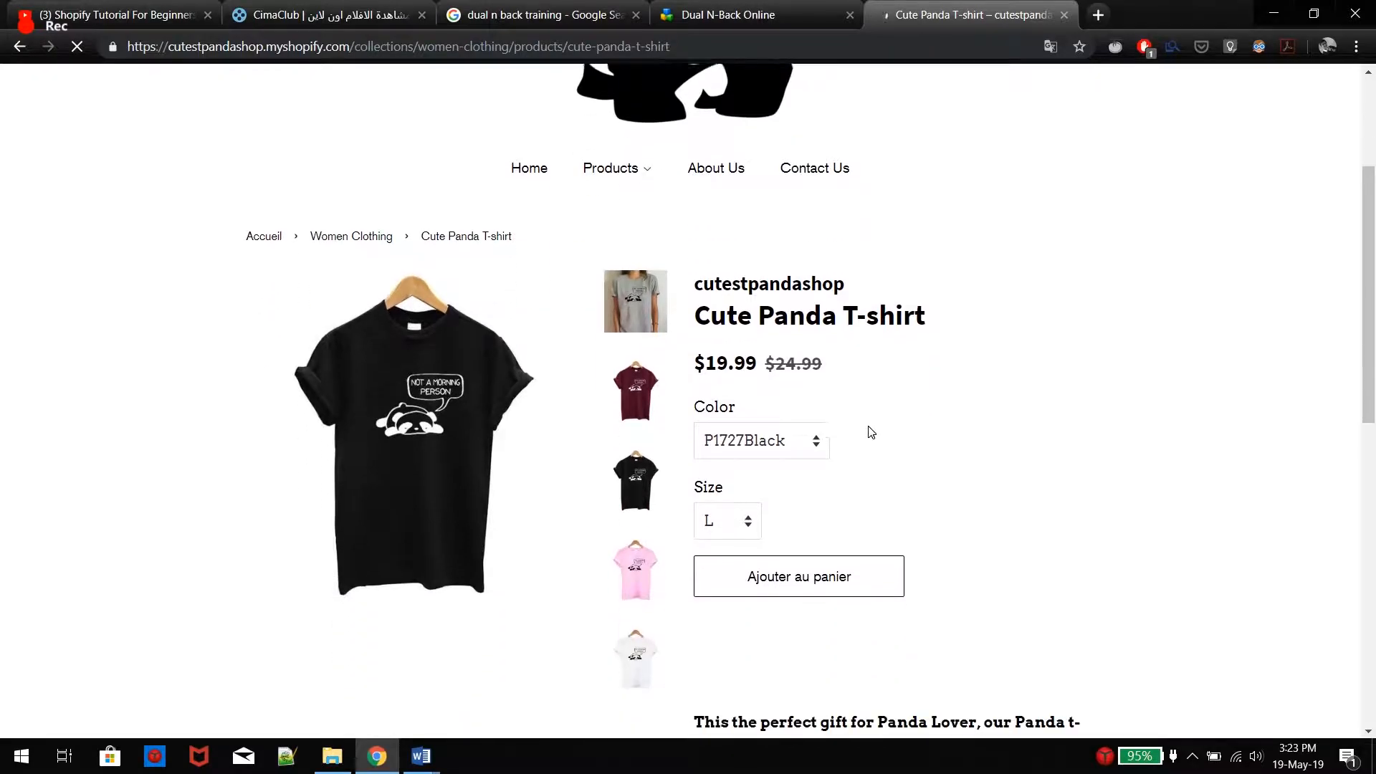
pyautogui.scroll(-3, 912, 359)
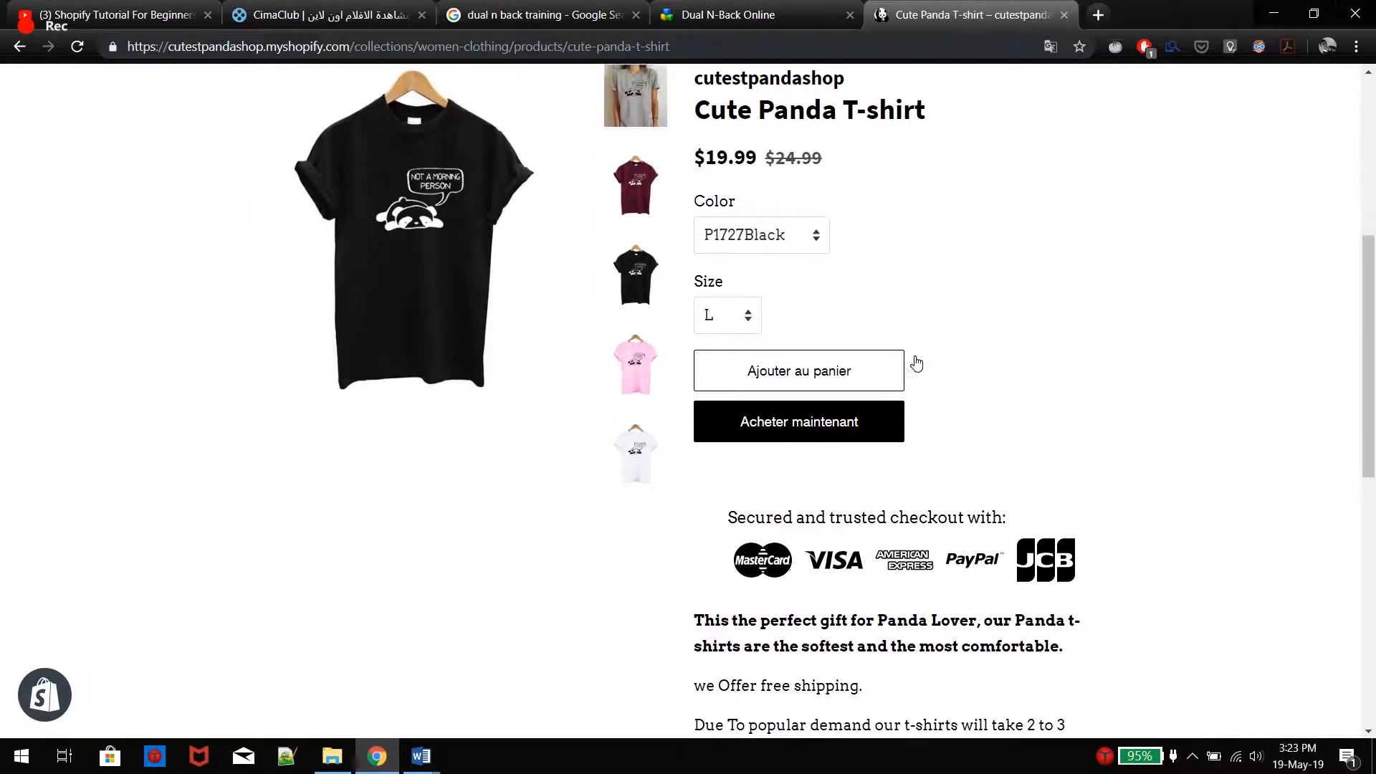
pyautogui.scroll(-2, 921, 362)
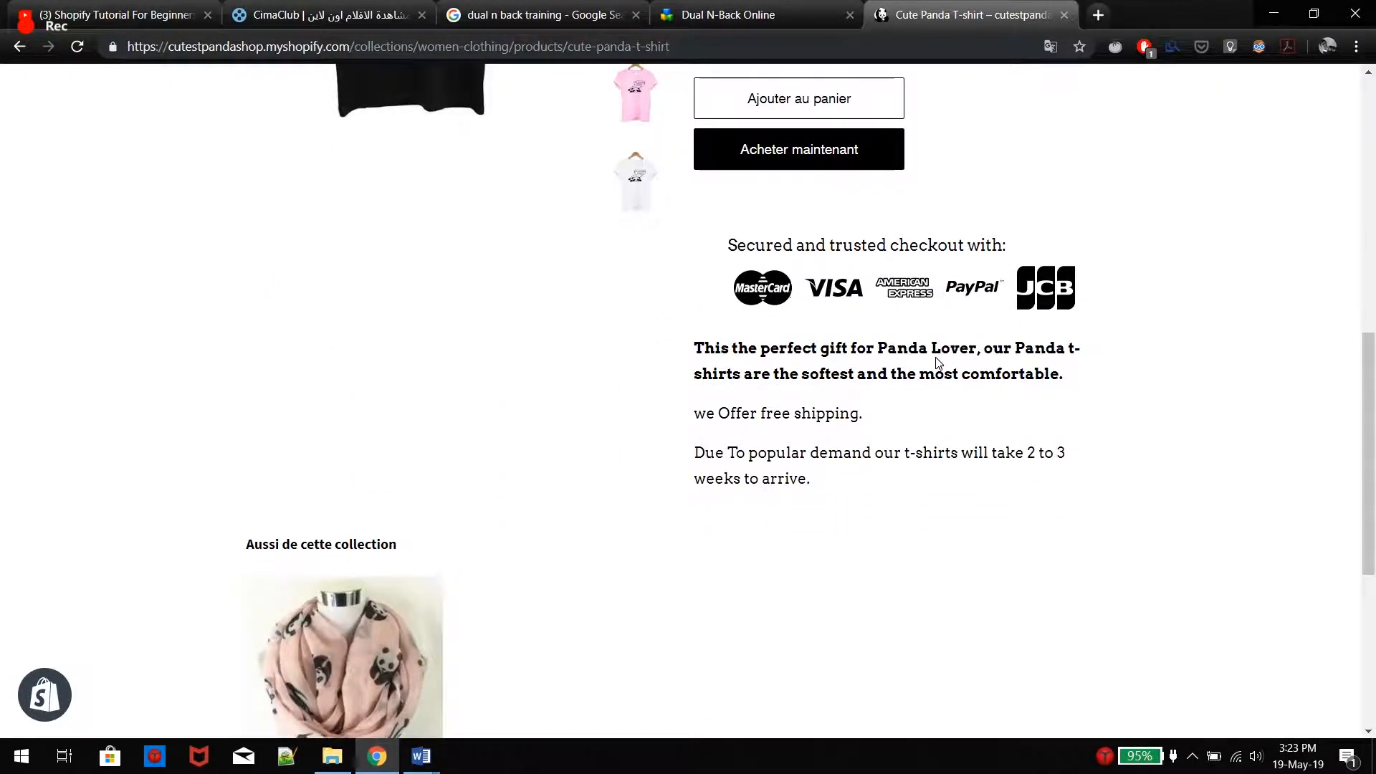
pyautogui.scroll(4, 935, 363)
pyautogui.scroll(4, 937, 363)
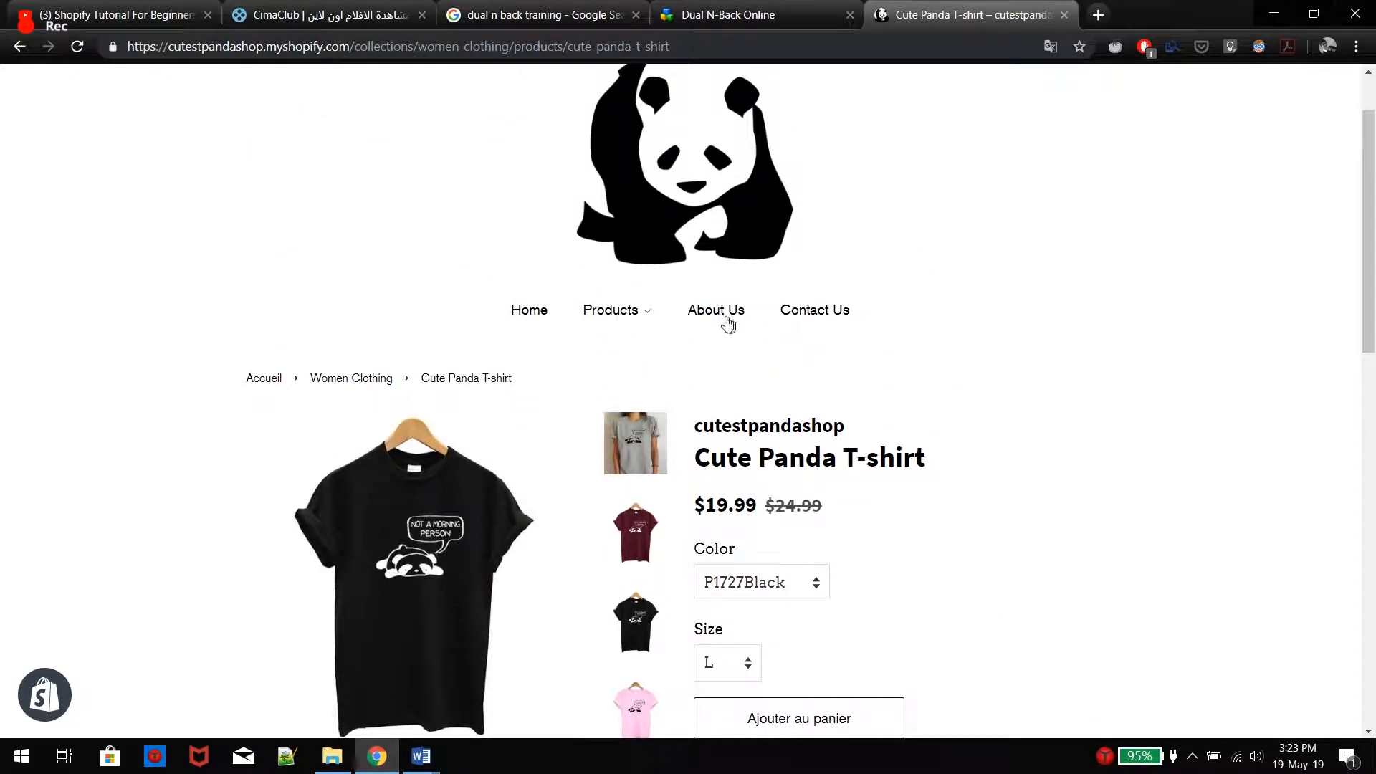
# View the store's About Us and Contact Us pages
pyautogui.click(727, 324)
pyautogui.scroll(-1, 1083, 369)
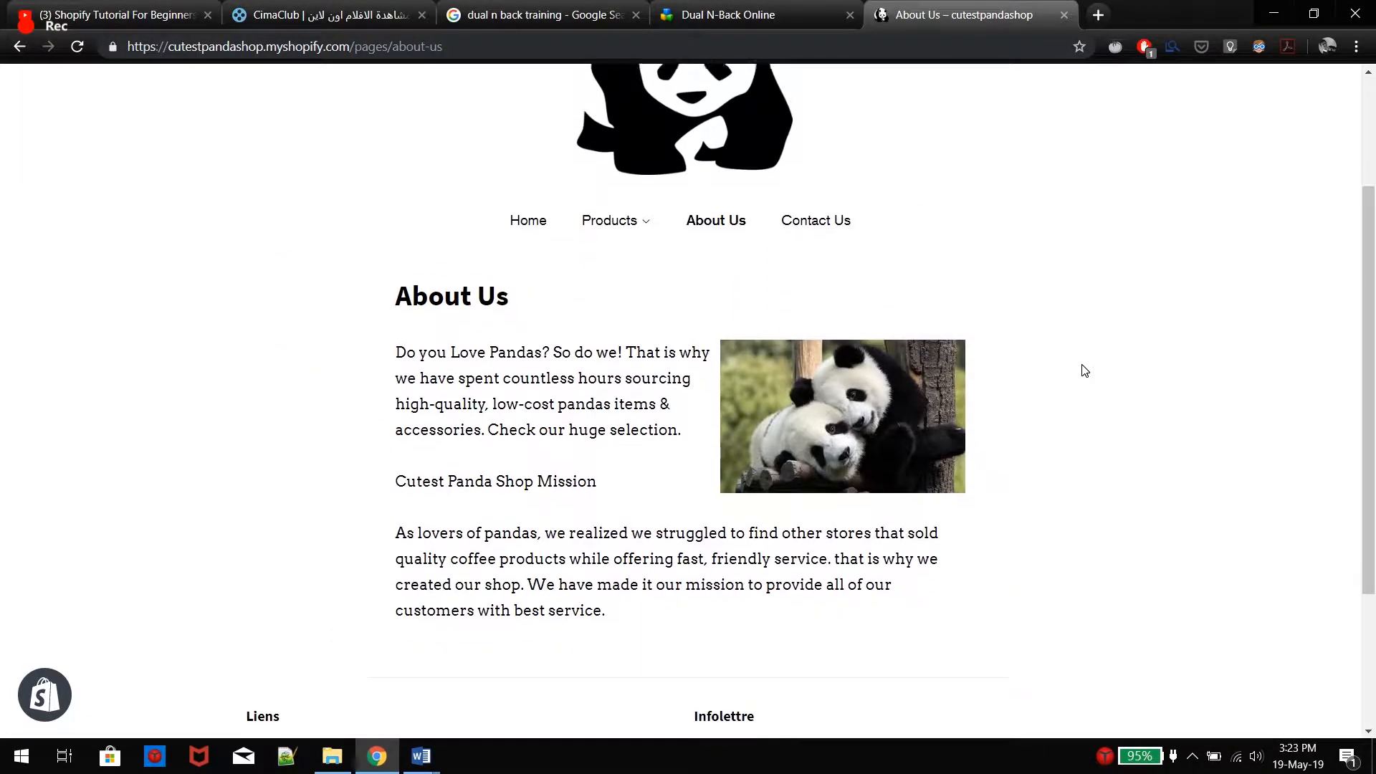
pyautogui.click(816, 220)
pyautogui.scroll(-4, 1029, 363)
pyautogui.scroll(1, 1004, 286)
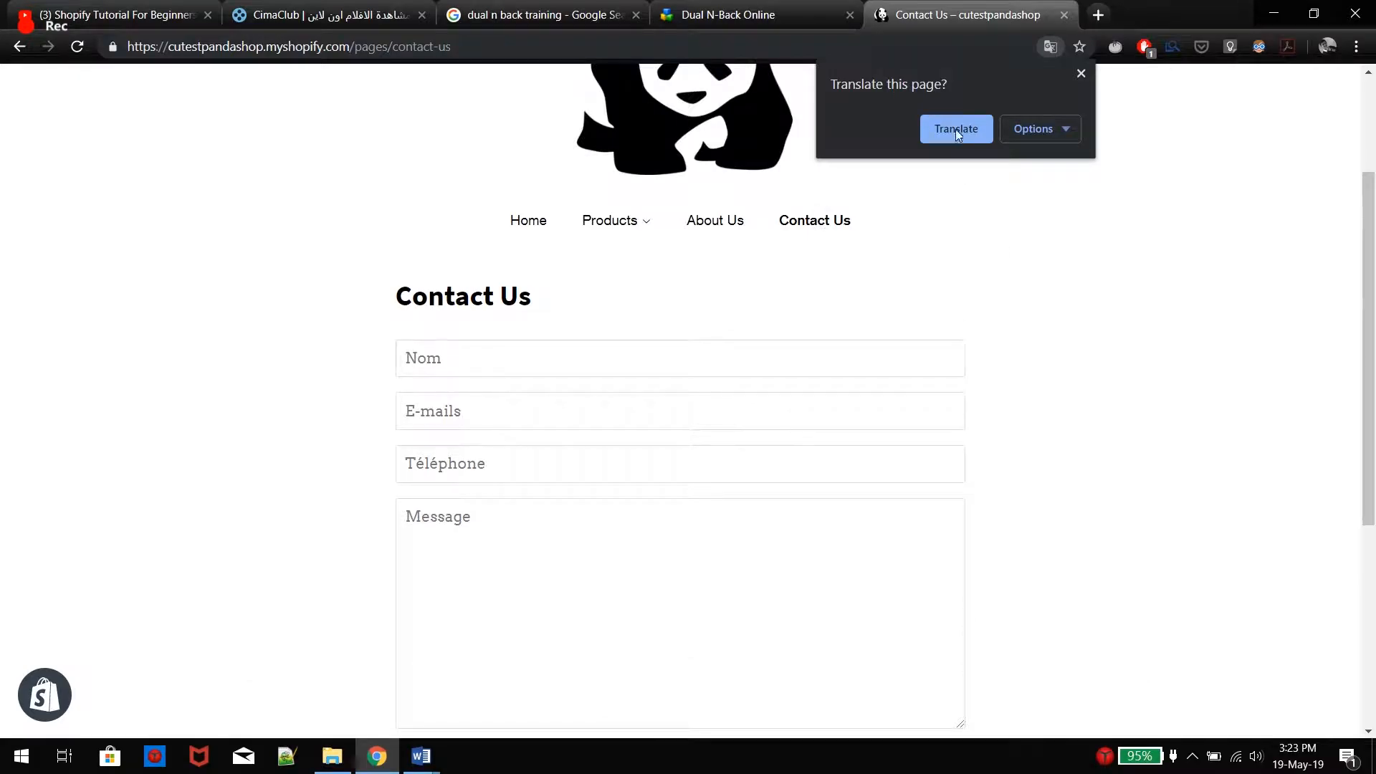
pyautogui.click(528, 220)
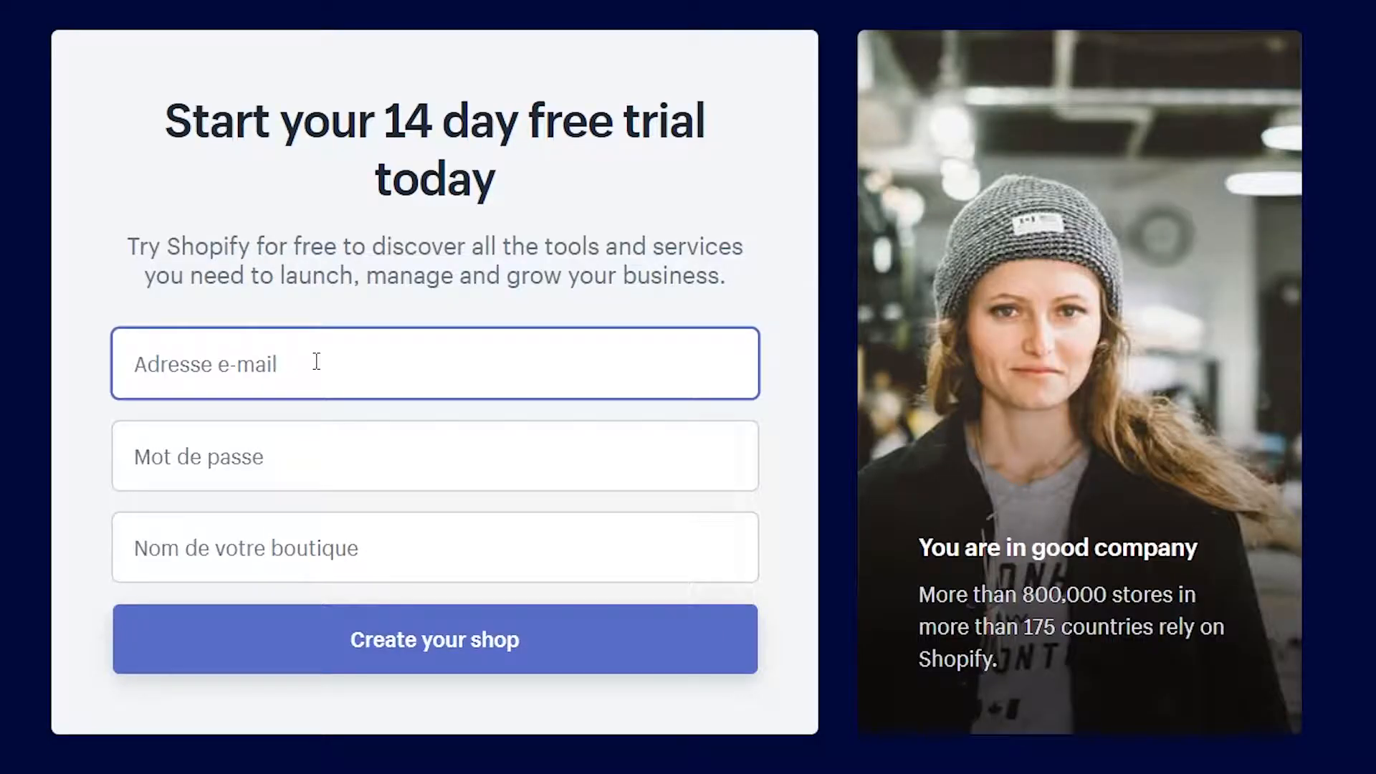
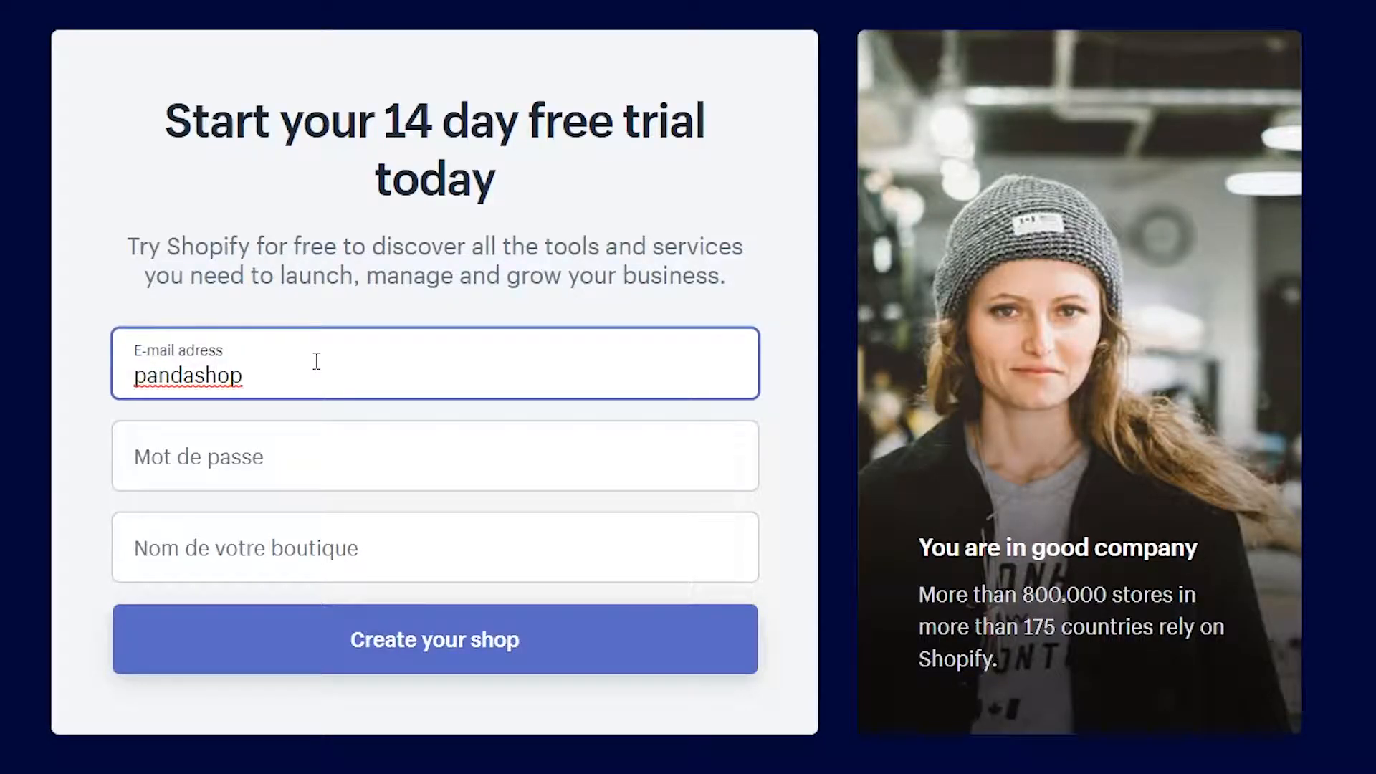
# Enter the sign-up e-mail address and account password
pyautogui.press('Tab')
pyautogui.write('*******')
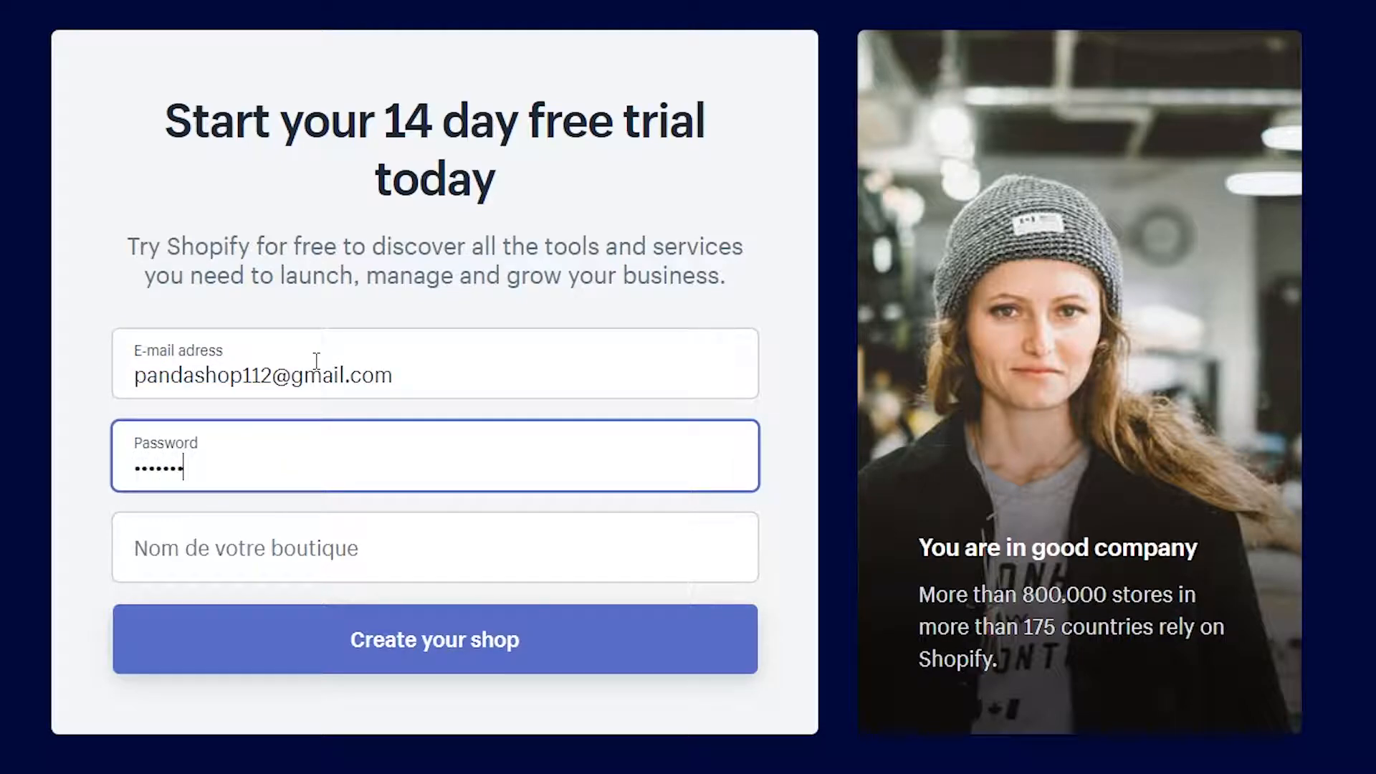
pyautogui.write('*')
pyautogui.press('Tab')
# Set the shop name to cutestpandashop and create the shop
pyautogui.write('pandashop1')
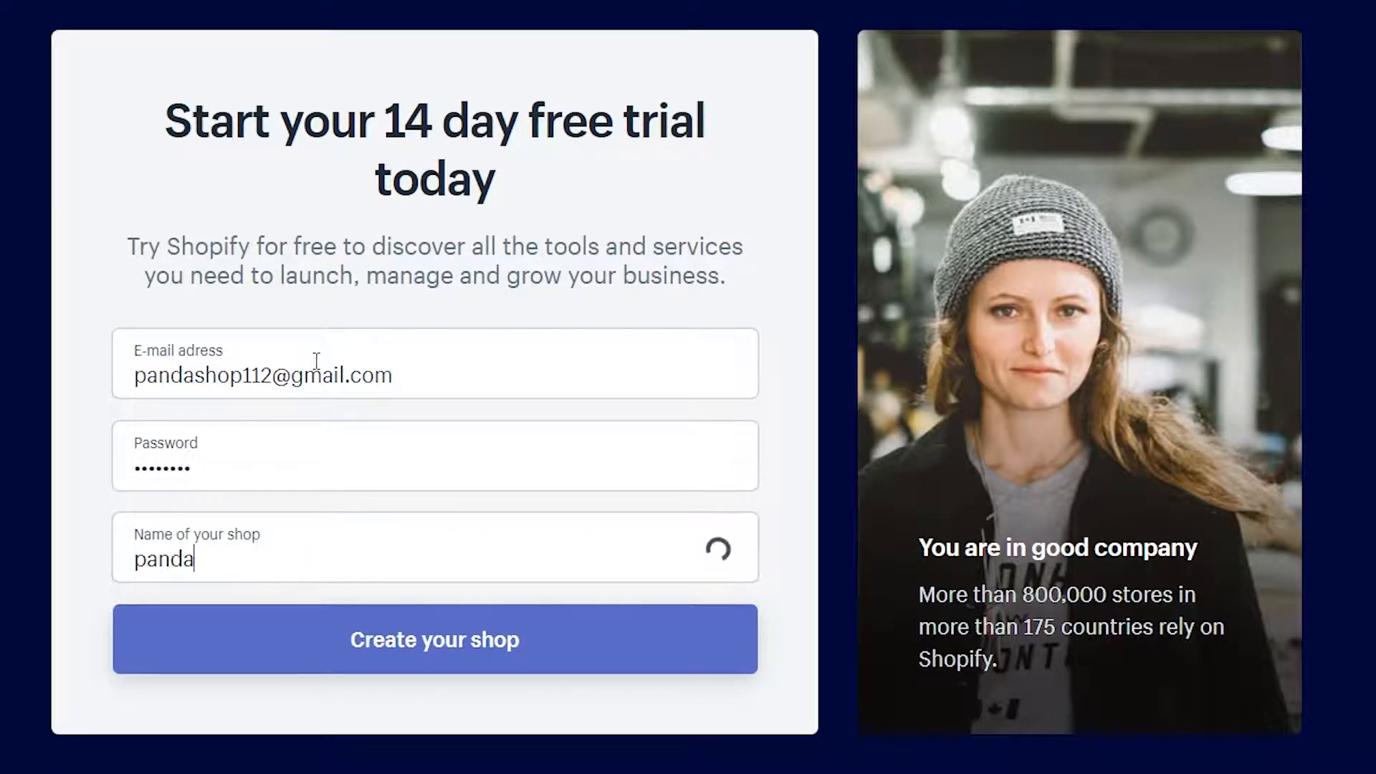
pyautogui.press('BackSpace')
pyautogui.press('BackSpace')
pyautogui.press('BackSpace')
pyautogui.press('BackSpace')
pyautogui.press('BackSpace')
pyautogui.press('BackSpace')
pyautogui.press('BackSpace')
pyautogui.press('BackSpace')
pyautogui.press('BackSpace')
pyautogui.press('BackSpace')
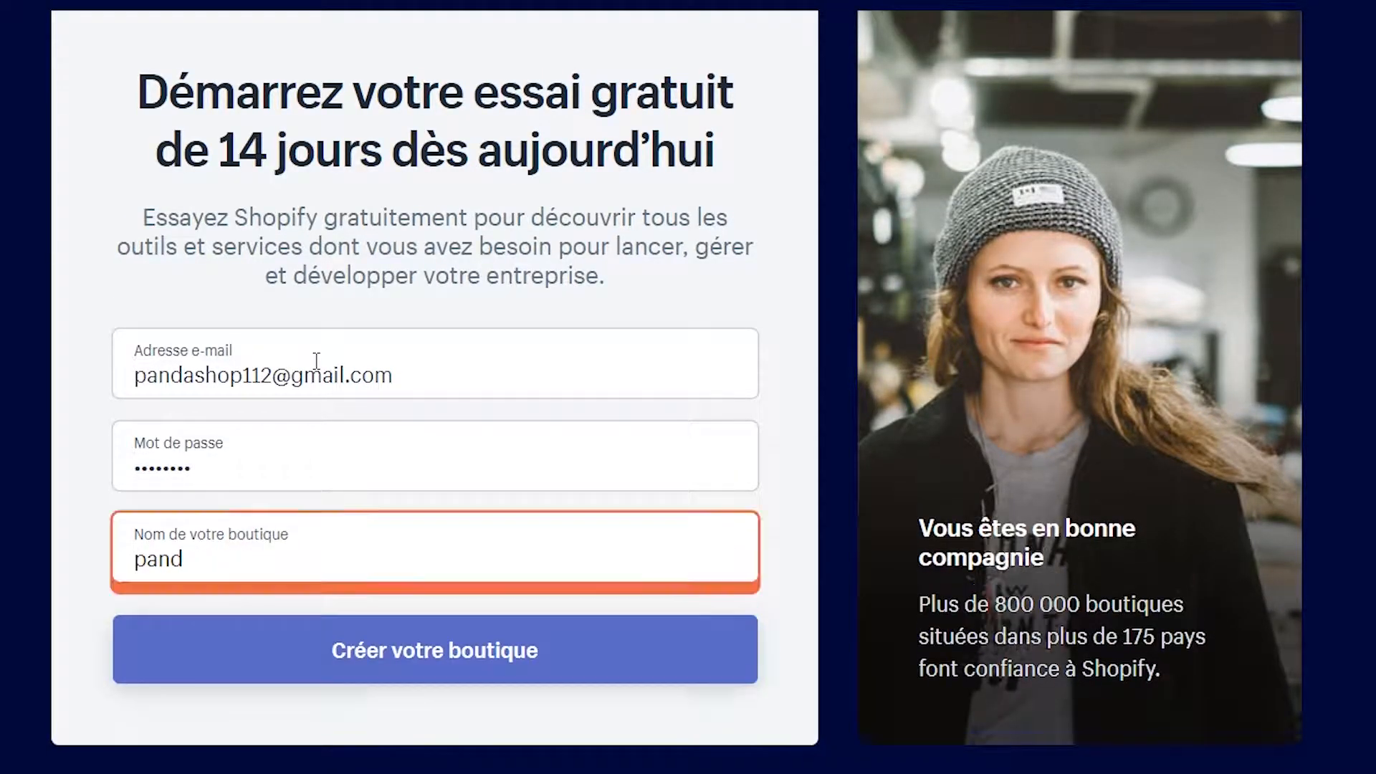
pyautogui.write('cutepadna')
pyautogui.press('BackSpace')
pyautogui.press('BackSpace')
pyautogui.press('BackSpace')
pyautogui.write('nda')
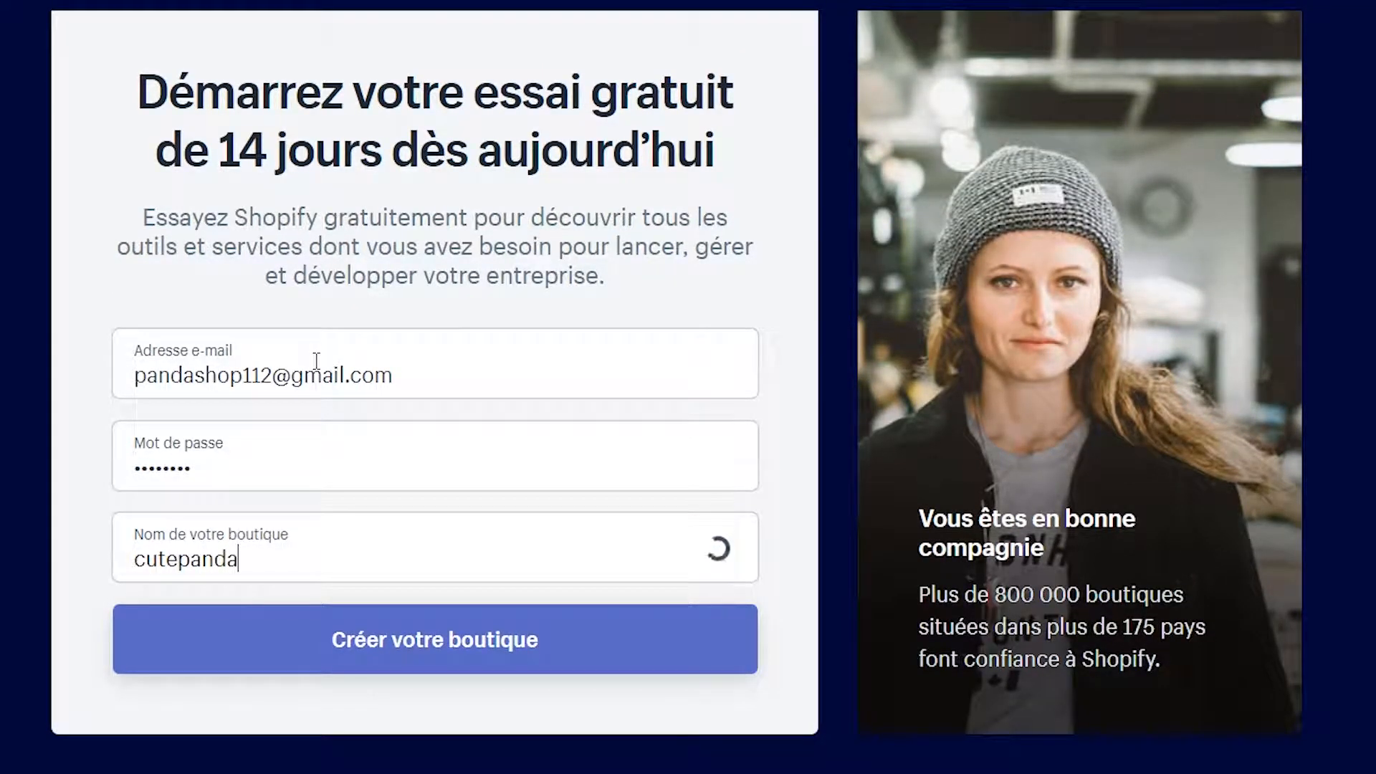
pyautogui.write('shop')
pyautogui.hotkey('ctrl', 'a')
pyautogui.press('BackSpace')
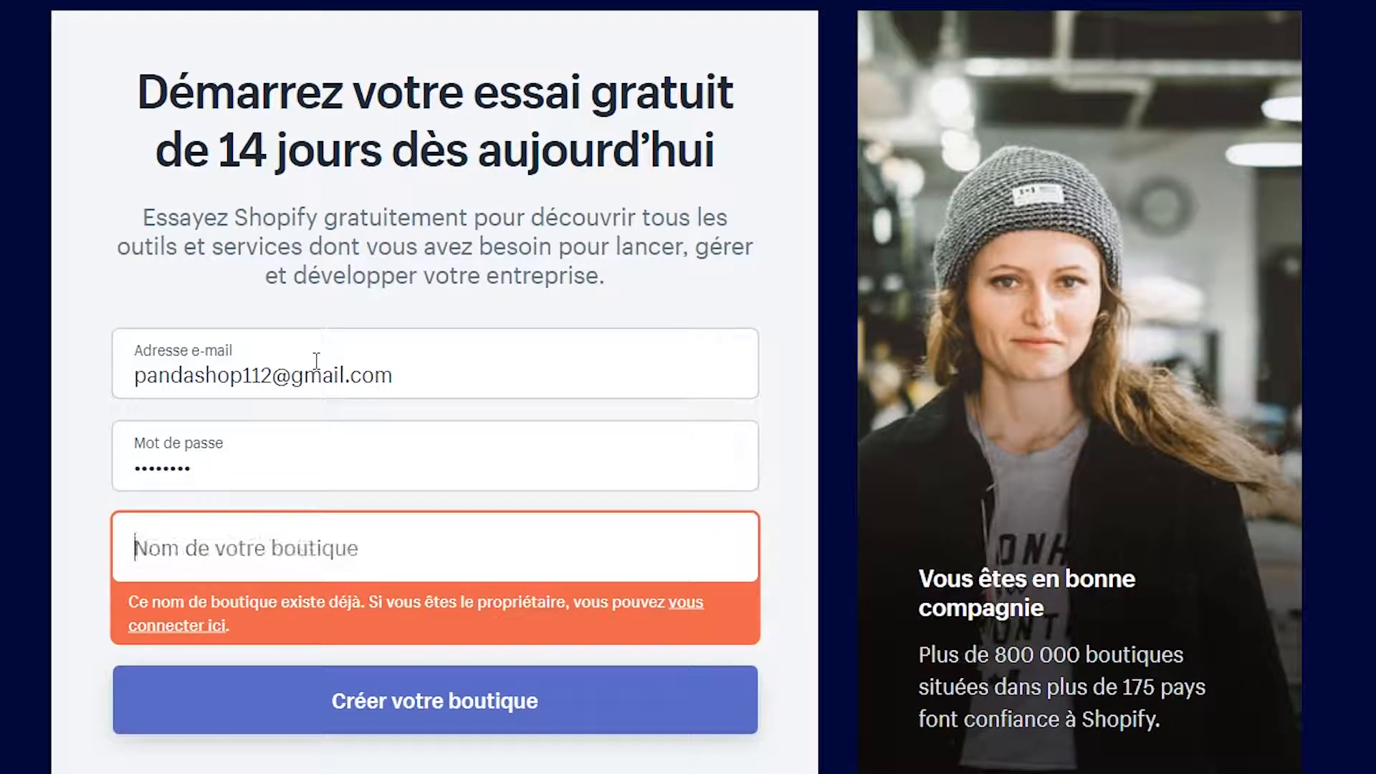
pyautogui.write('cutestpandashop')
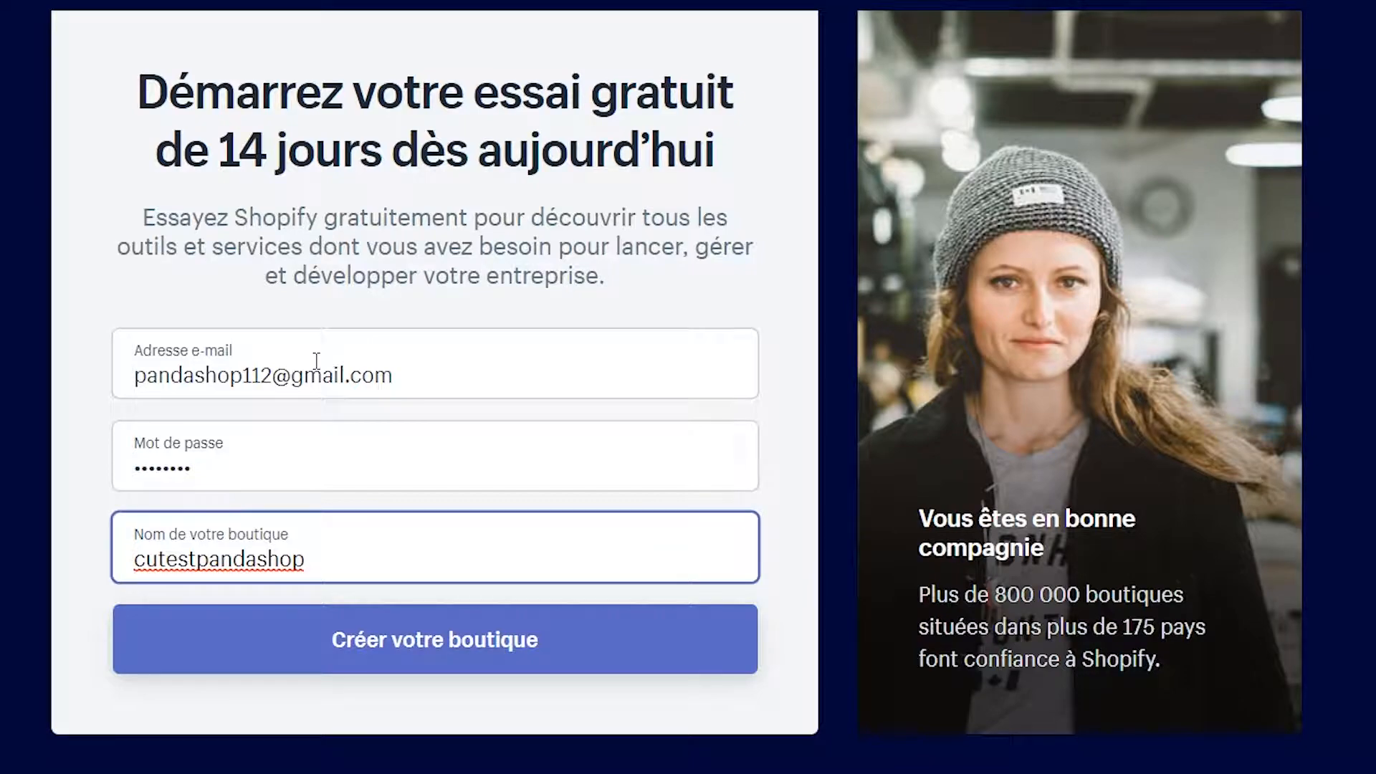
pyautogui.click(411, 645)
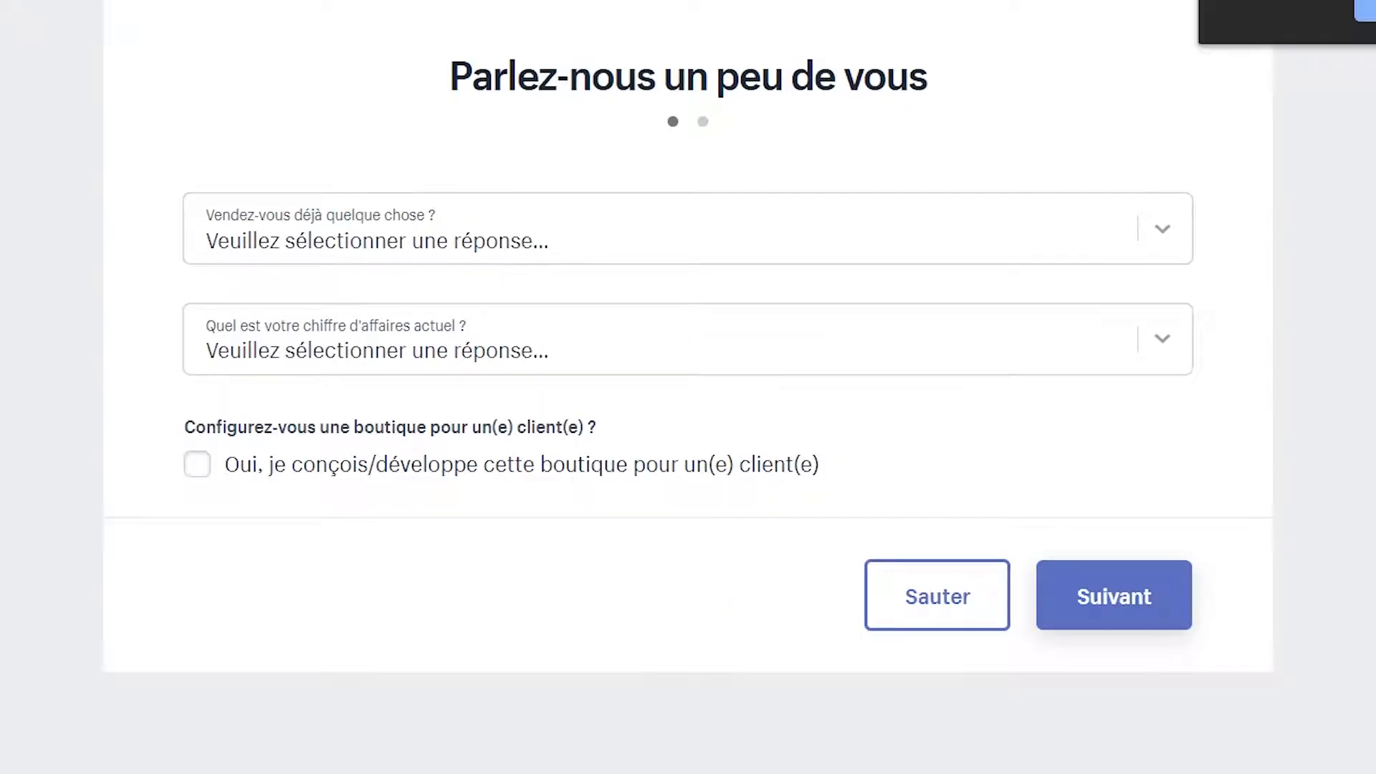
# Translate the form to English and choose the 5,000 to 50,000 LBP turnover range
pyautogui.click(1374, 11)
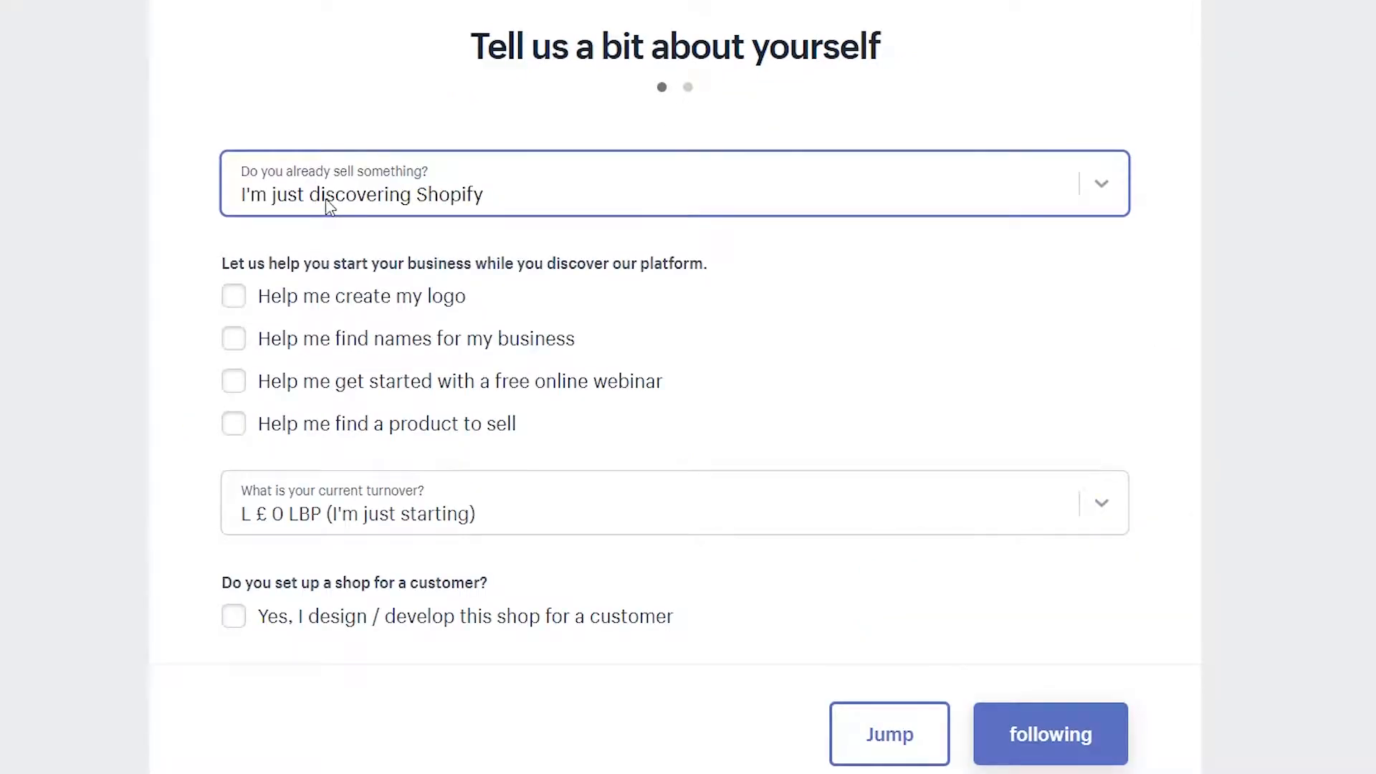
pyautogui.click(324, 520)
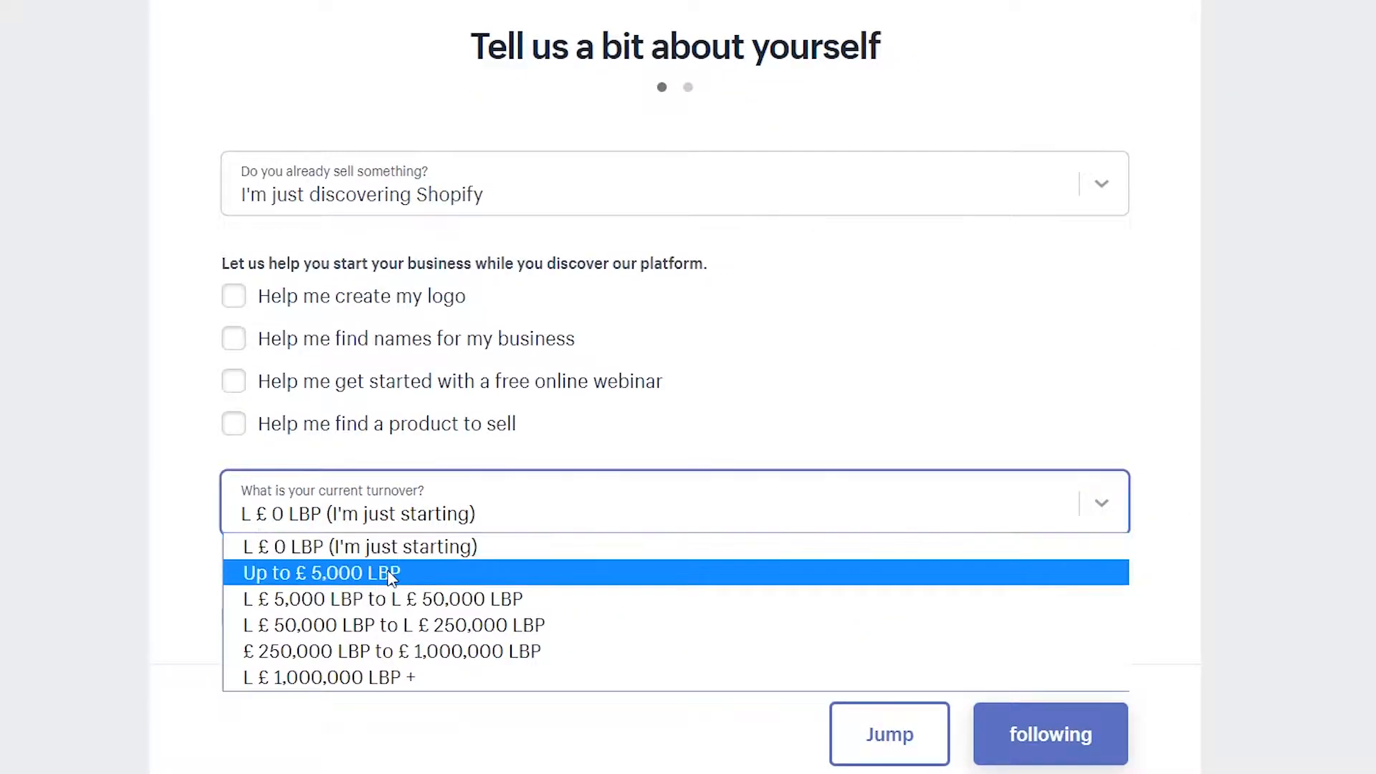
pyautogui.click(362, 596)
pyautogui.click(1070, 753)
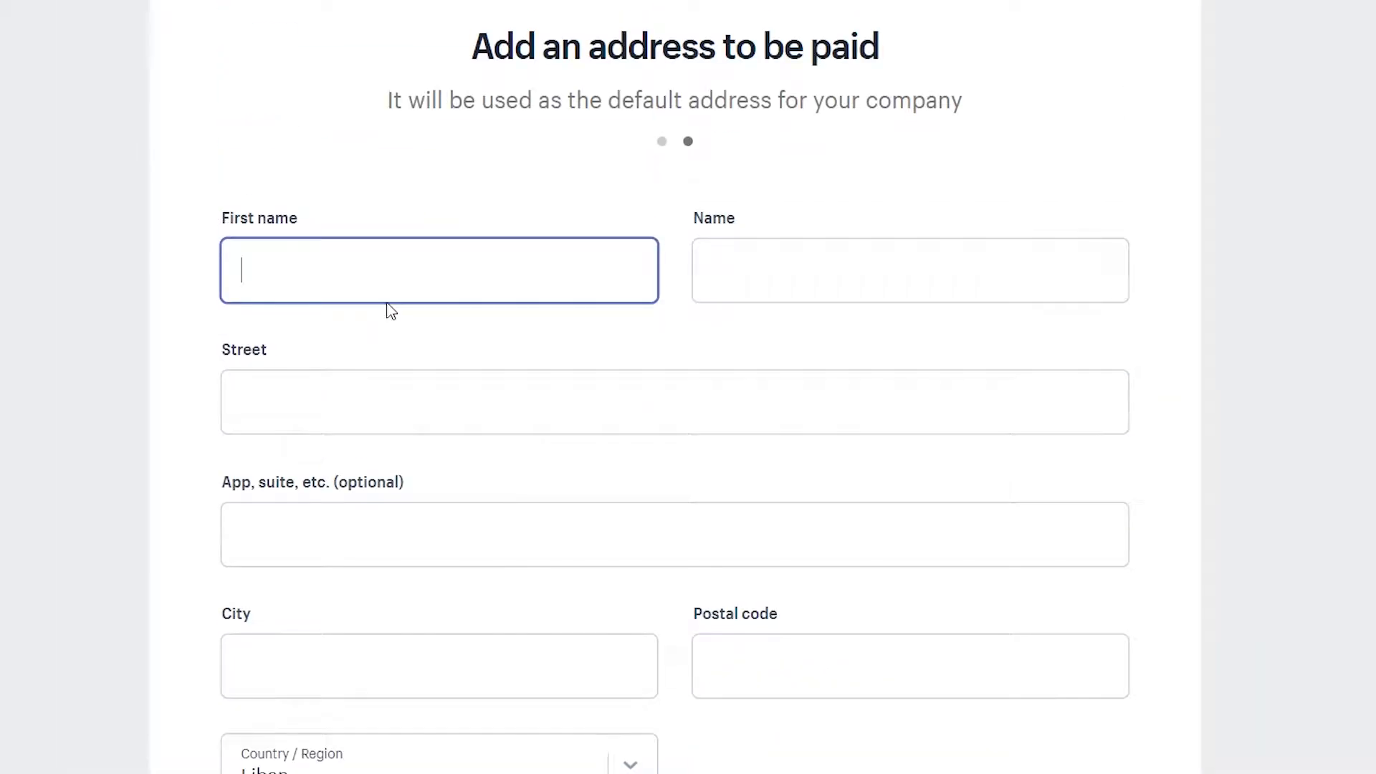
# Fill in the business address name, street, apartment and city fields
pyautogui.write('panda')
pyautogui.press('Tab')
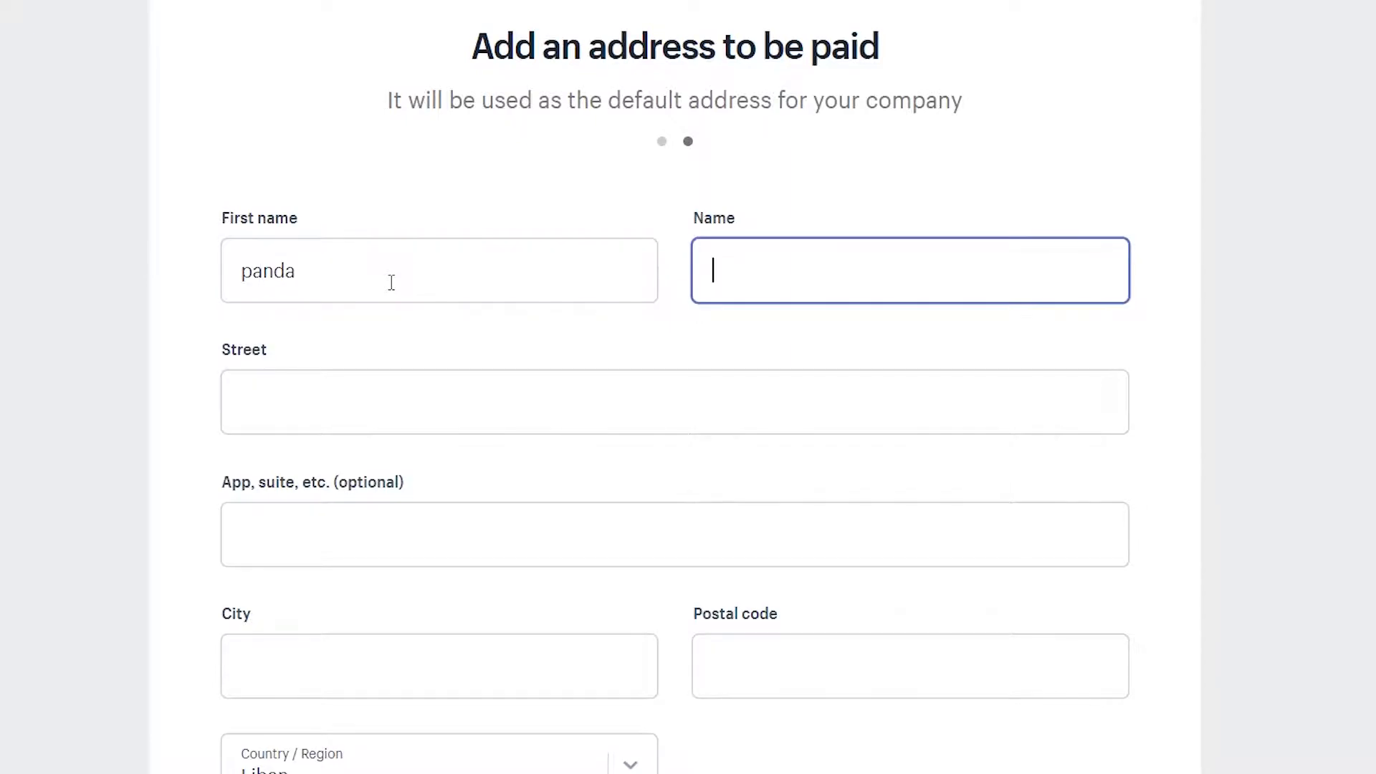
pyautogui.press('Tab')
pyautogui.scroll(-2, 415, 299)
pyautogui.scroll(-4, 415, 298)
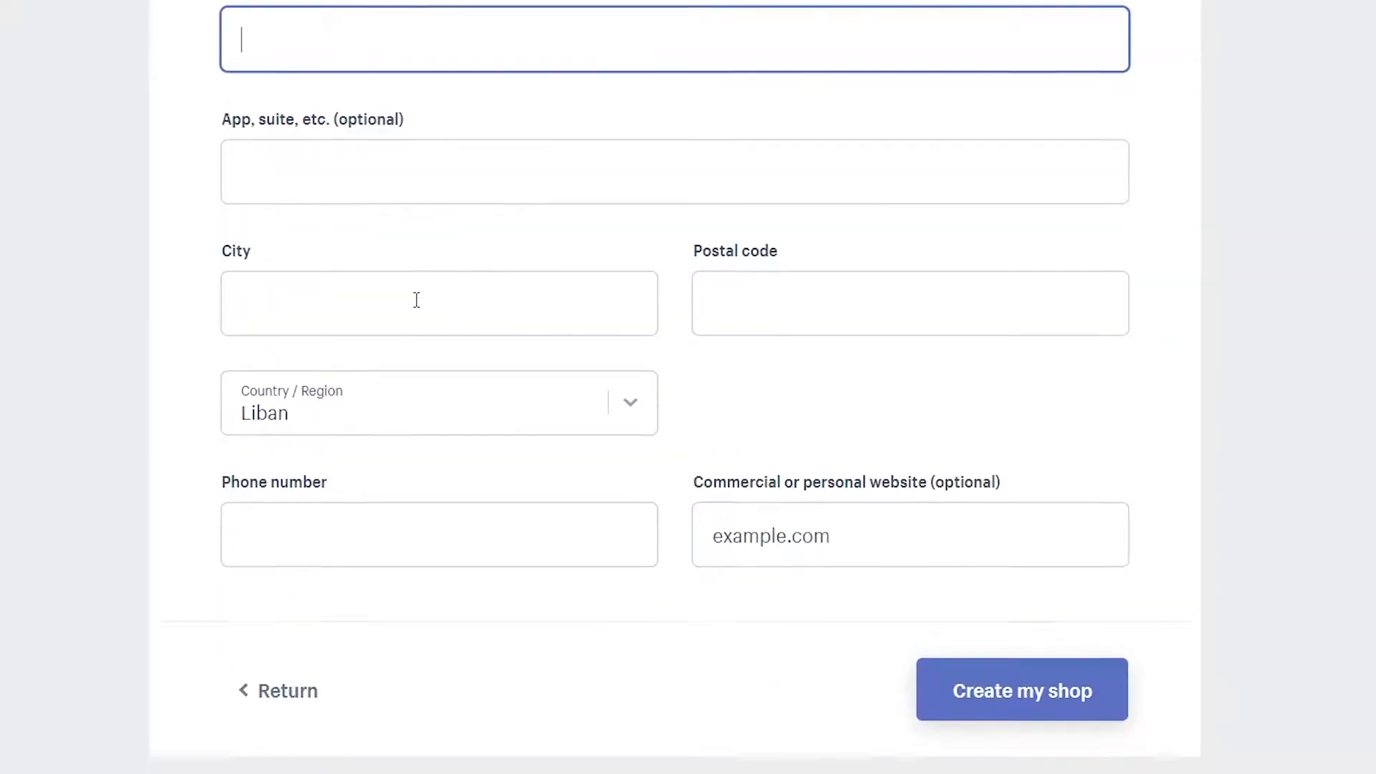
pyautogui.scroll(4, 415, 301)
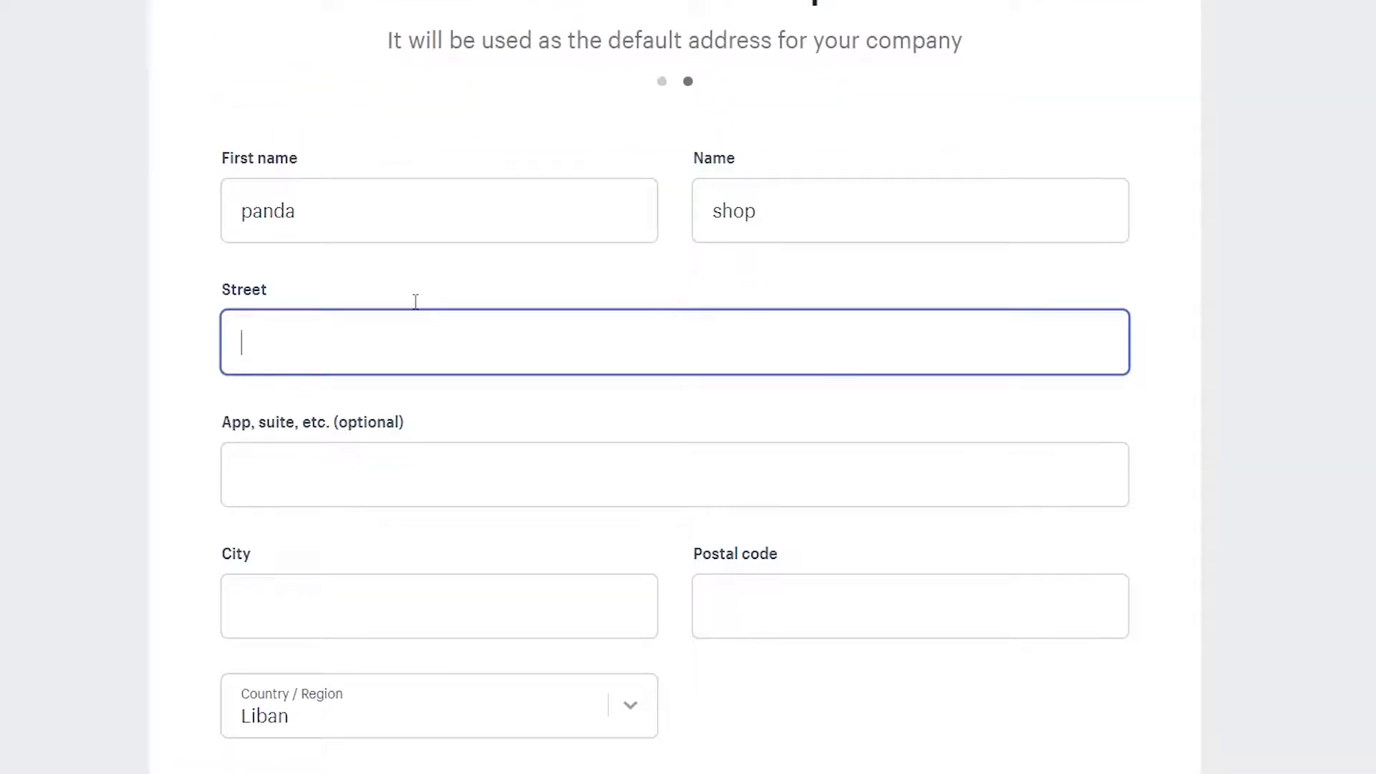
pyautogui.write('asd')
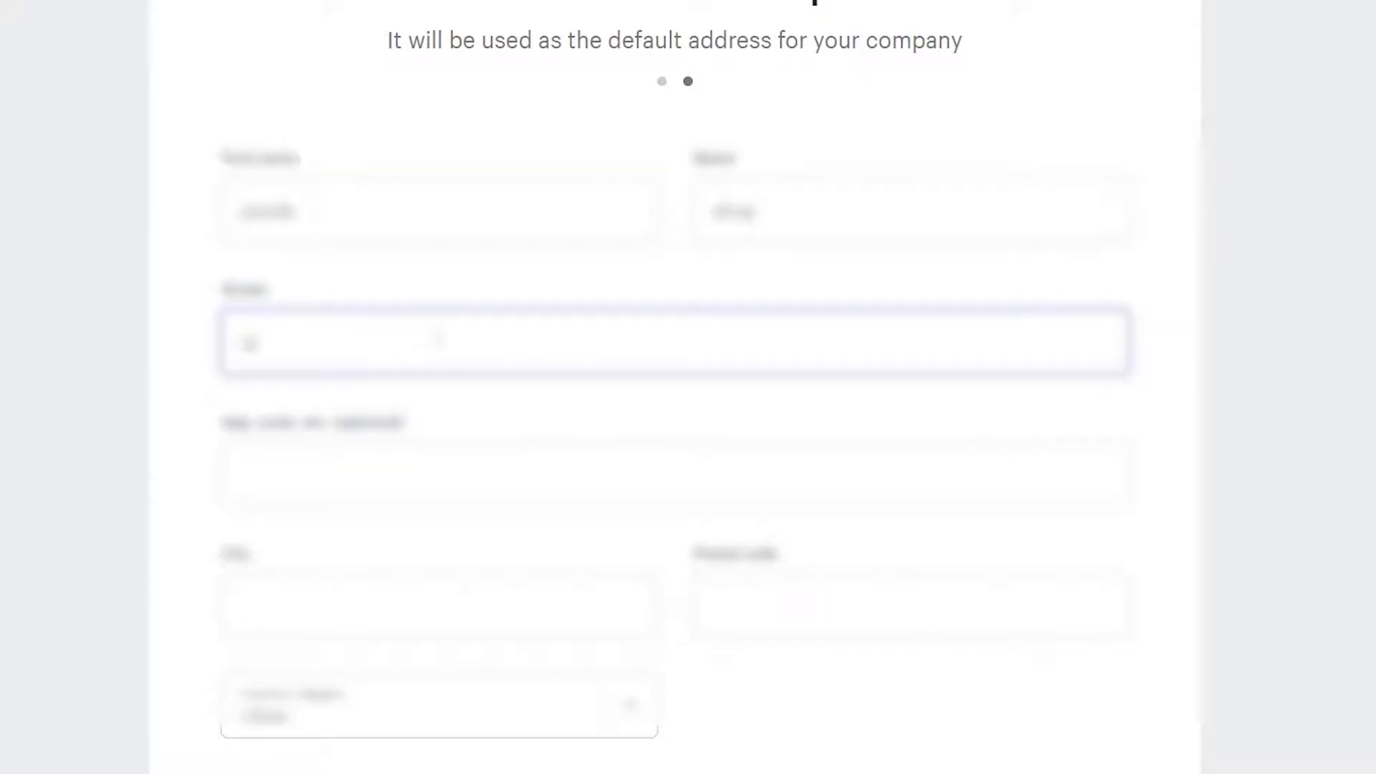
pyautogui.write('kasnm, klsnd, asndfk')
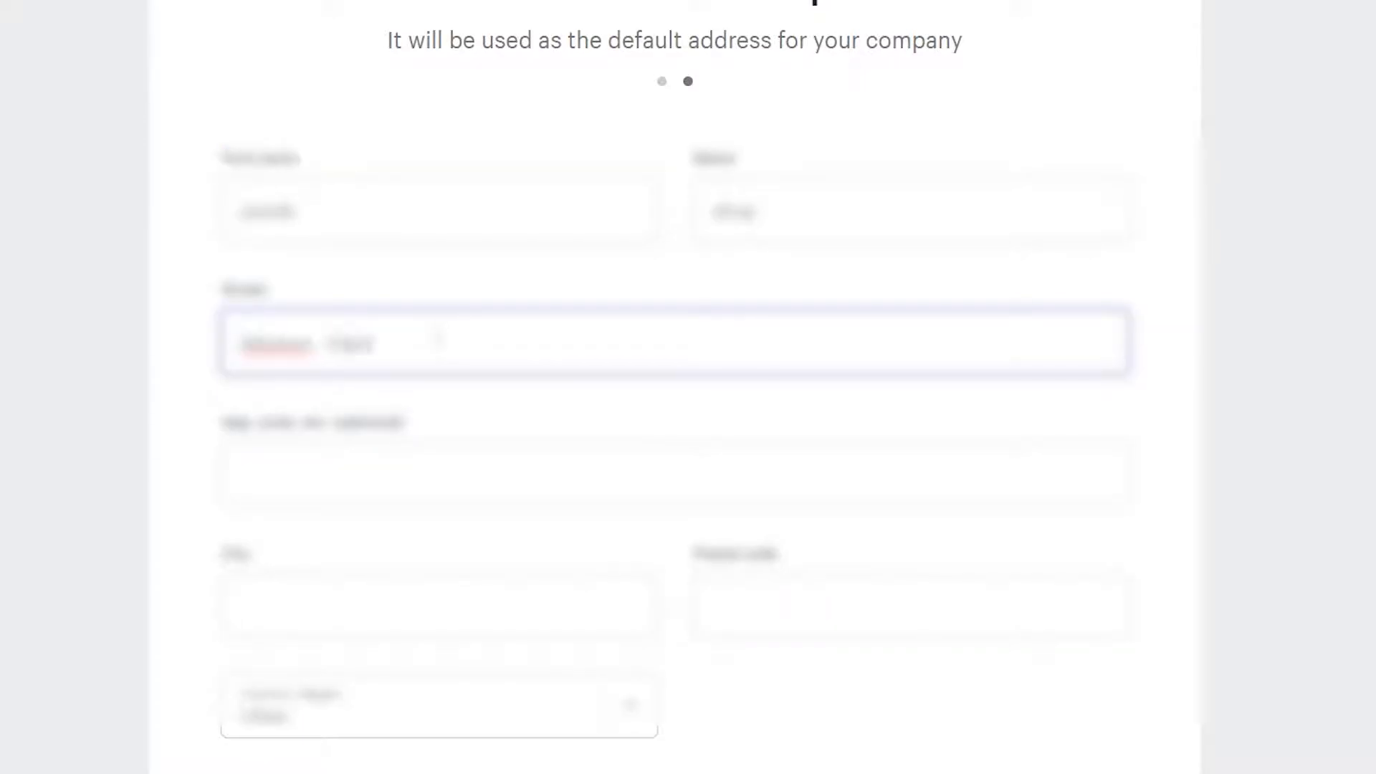
pyautogui.scroll(-1, 443, 362)
pyautogui.click(442, 363)
pyautogui.write('asnd')
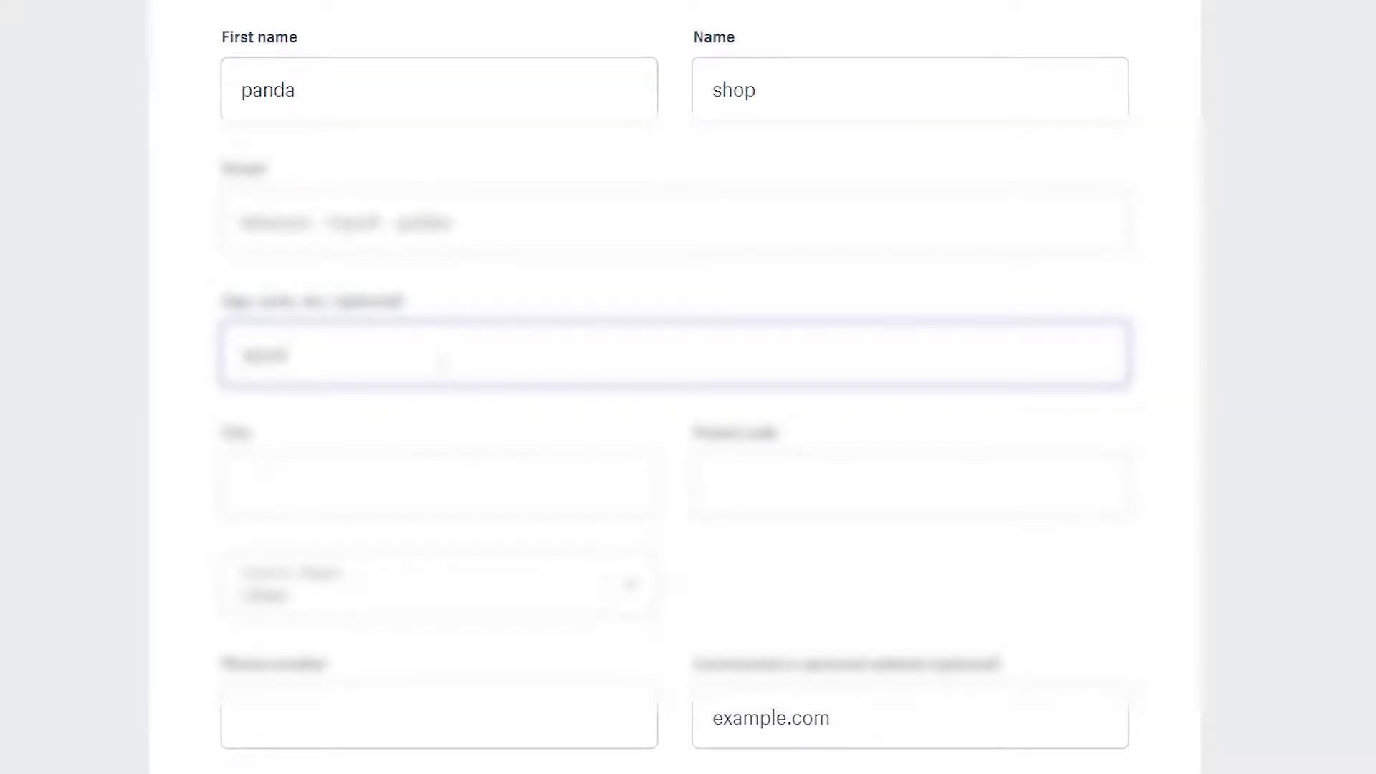
pyautogui.write('rtment 1')
pyautogui.click(448, 480)
pyautogui.write('lebano')
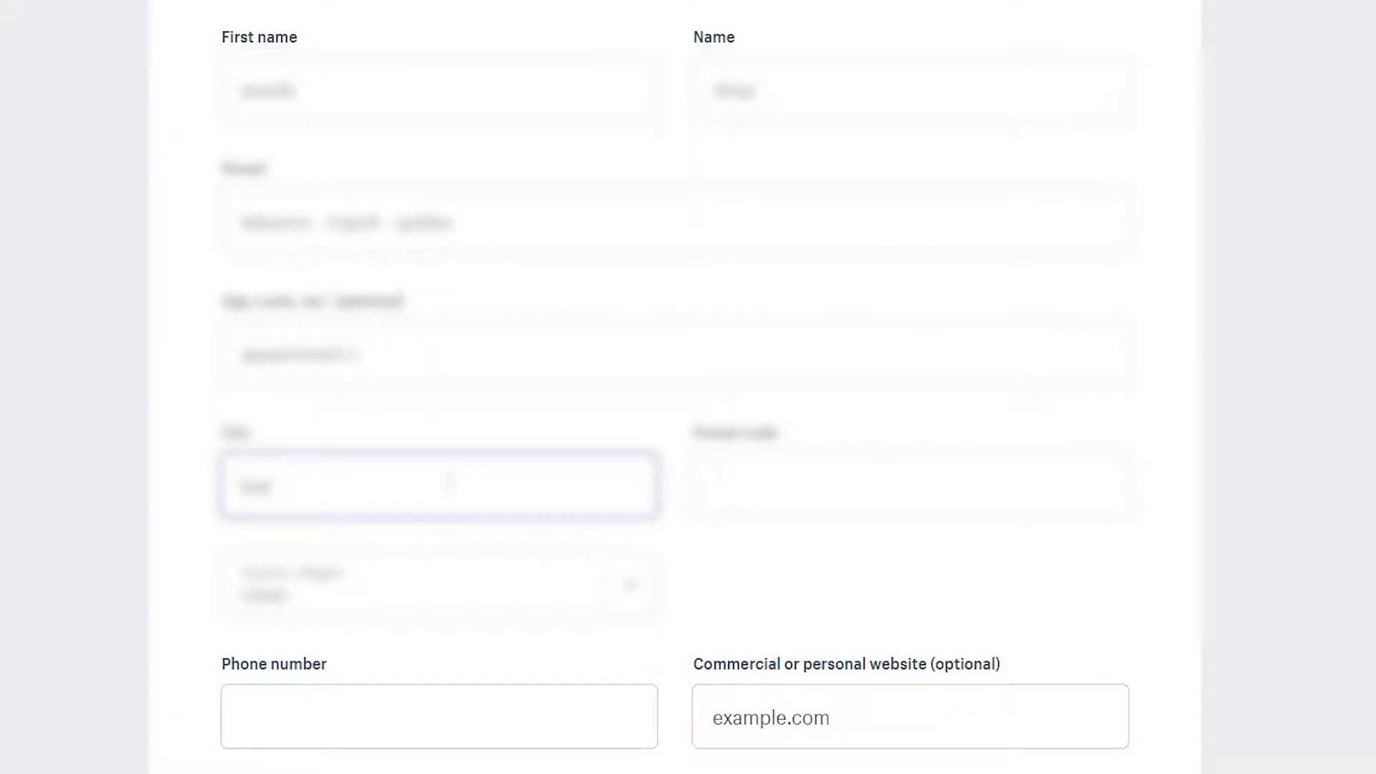
# Enter the business phone number and create the shop
pyautogui.scroll(-2, 448, 480)
pyautogui.click(1013, 685)
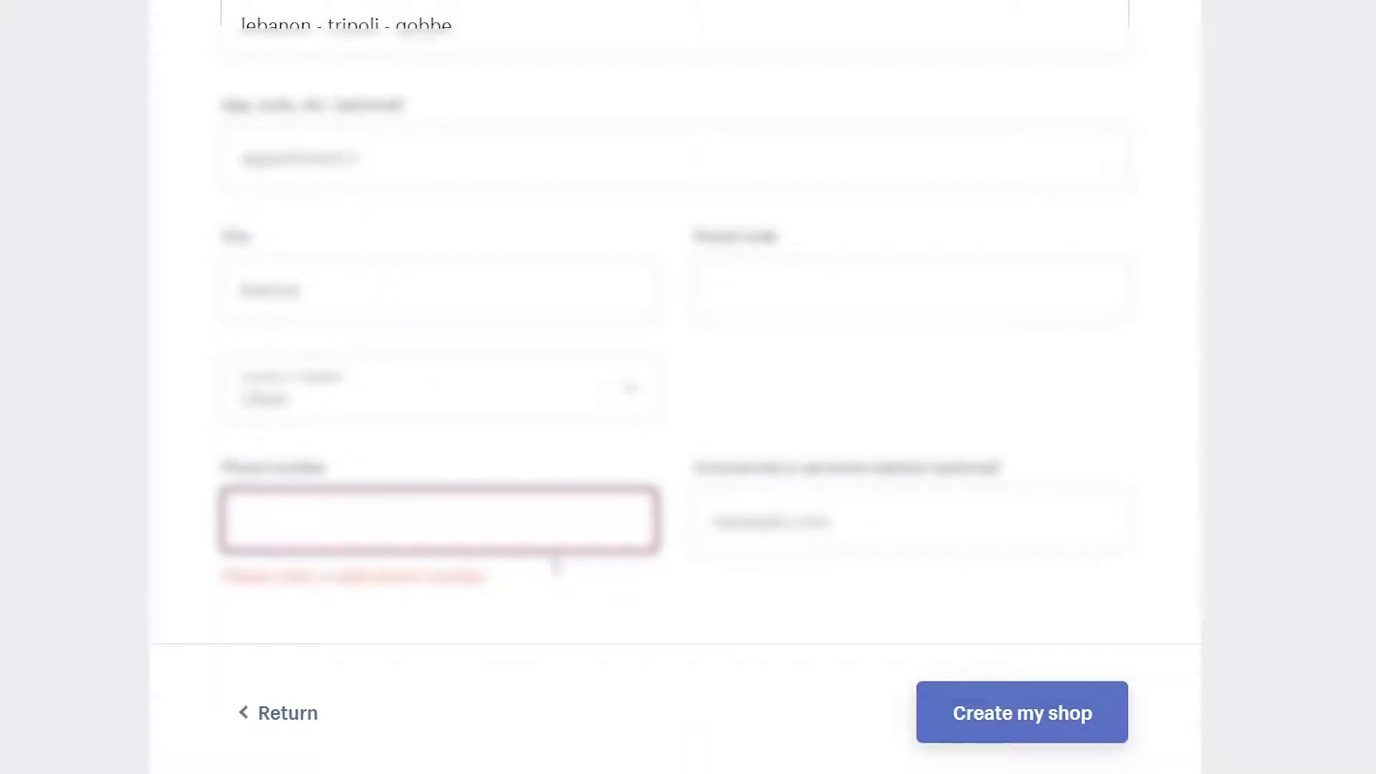
pyautogui.write('00961')
pyautogui.press('BackSpace')
pyautogui.press('BackSpace')
pyautogui.press('BackSpace')
pyautogui.press('BackSpace')
pyautogui.press('BackSpace')
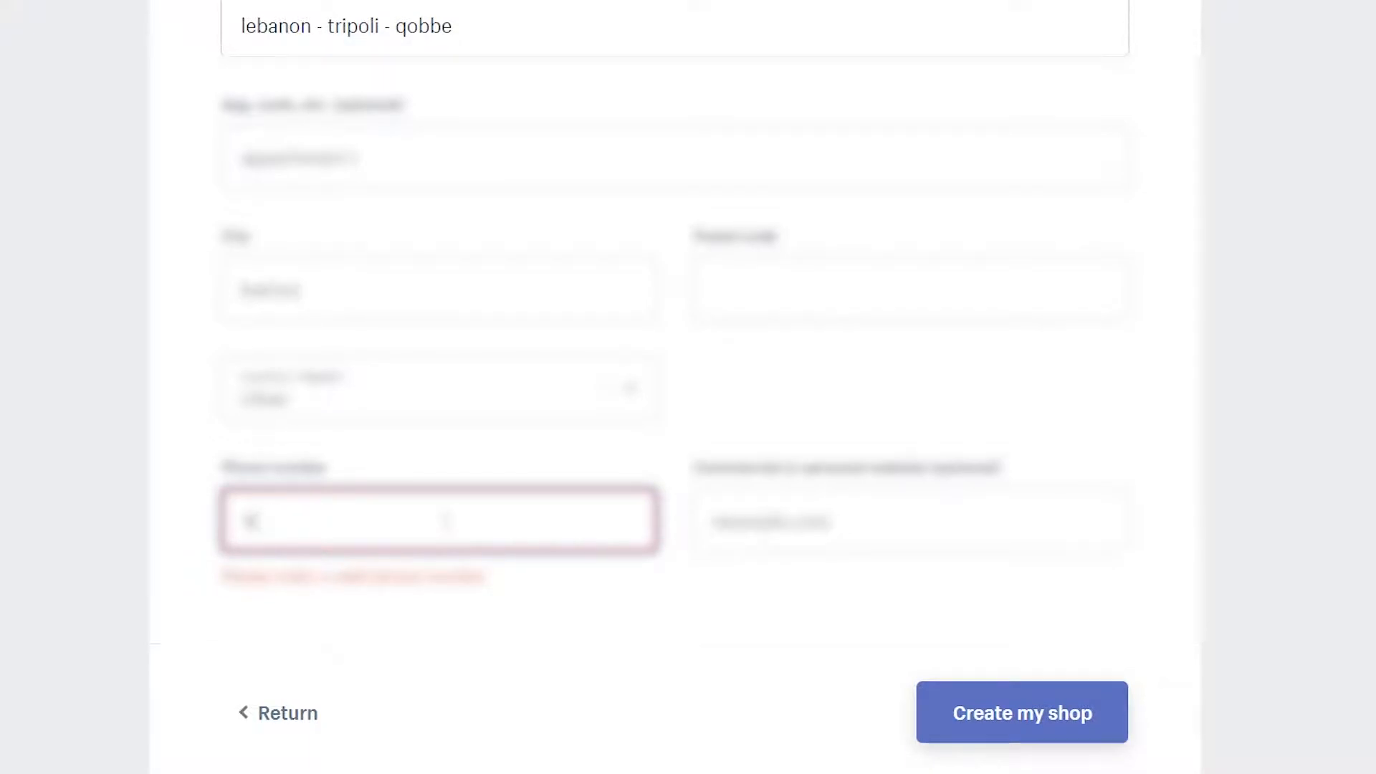
pyautogui.write('00911713')
pyautogui.click(1015, 677)
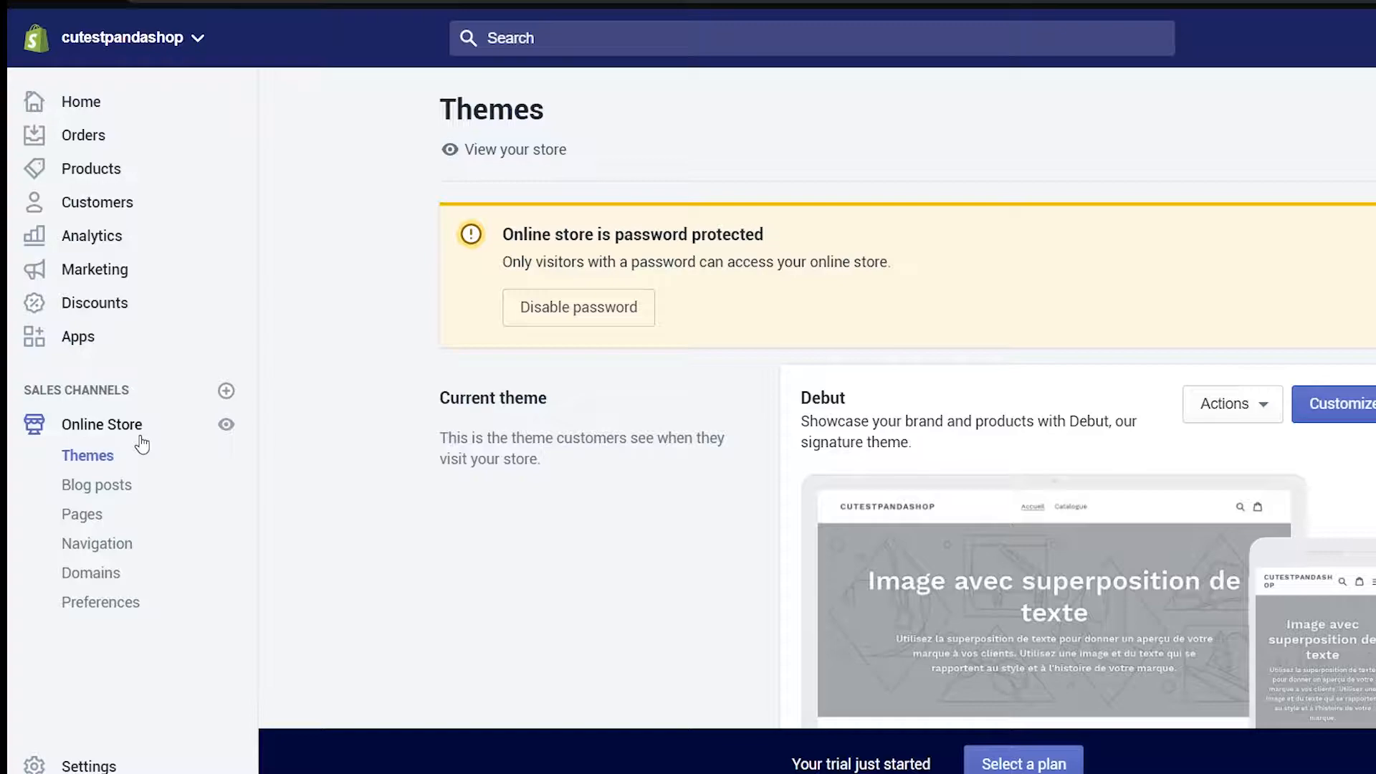
# Add the free Minimal theme to the theme library
pyautogui.scroll(-5, 1241, 316)
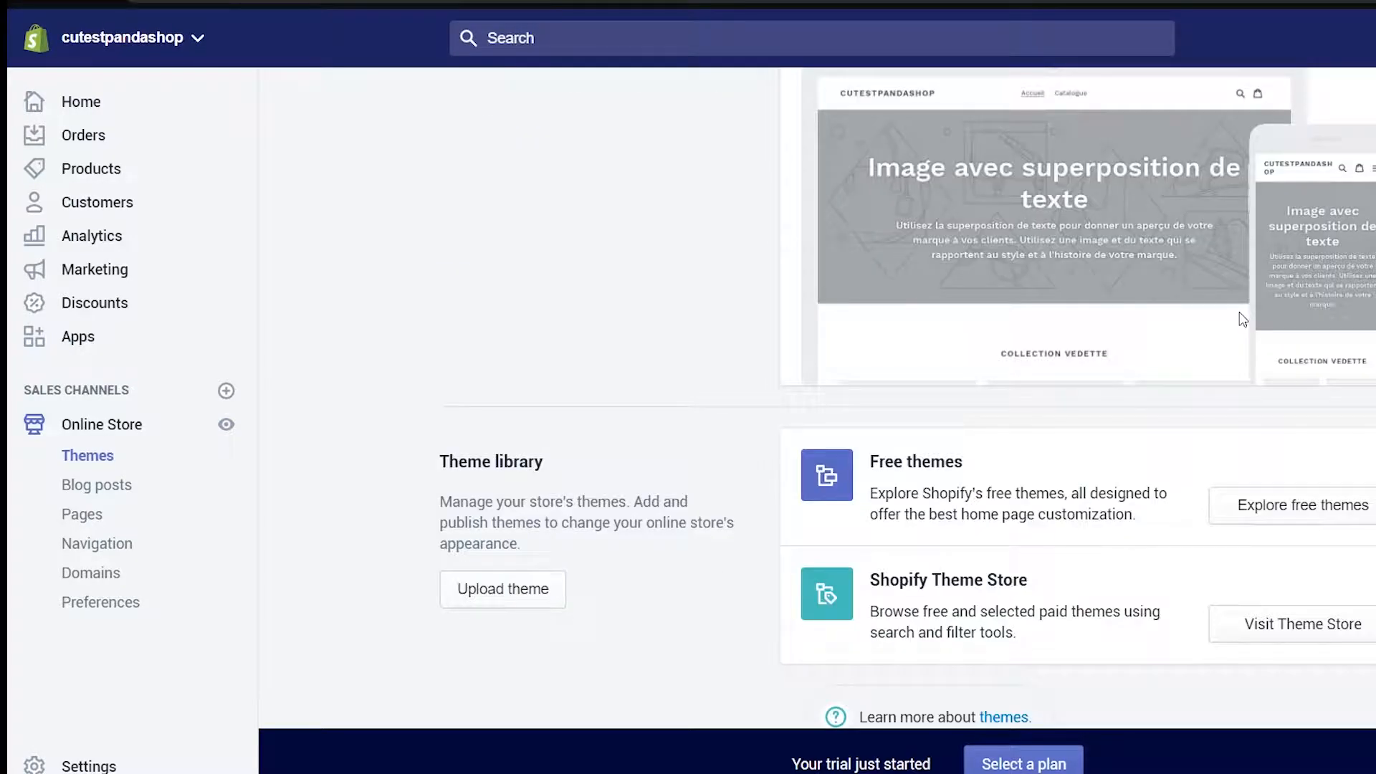
pyautogui.scroll(-1, 1242, 320)
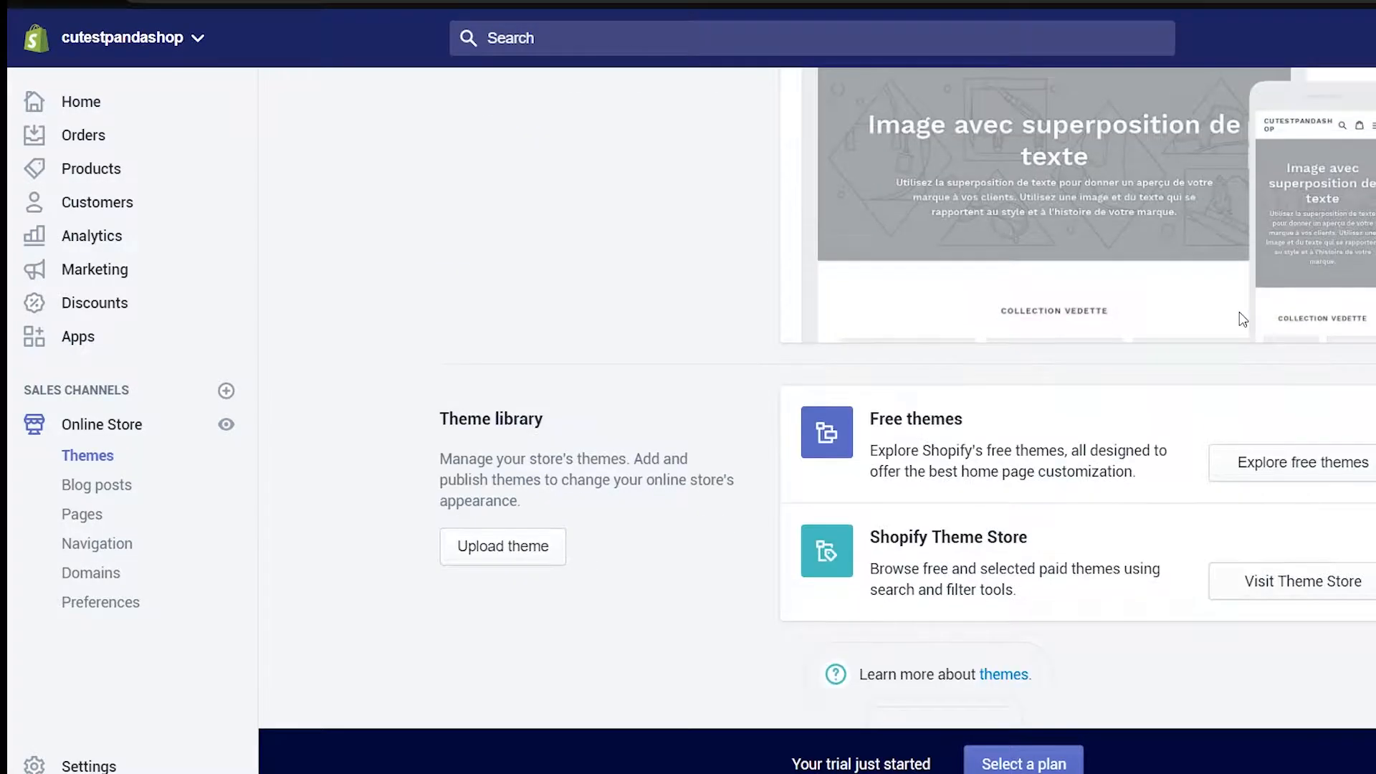
pyautogui.click(1306, 476)
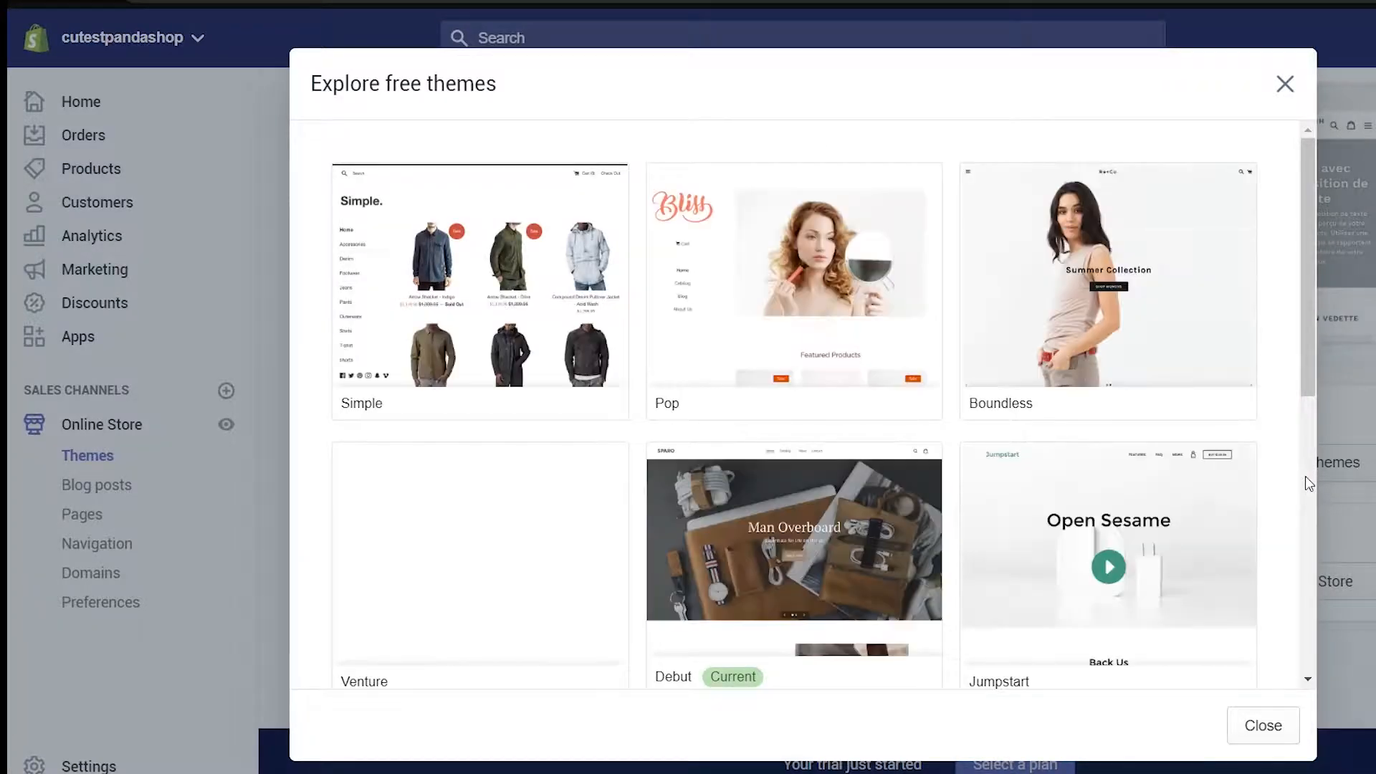
pyautogui.scroll(-8, 986, 402)
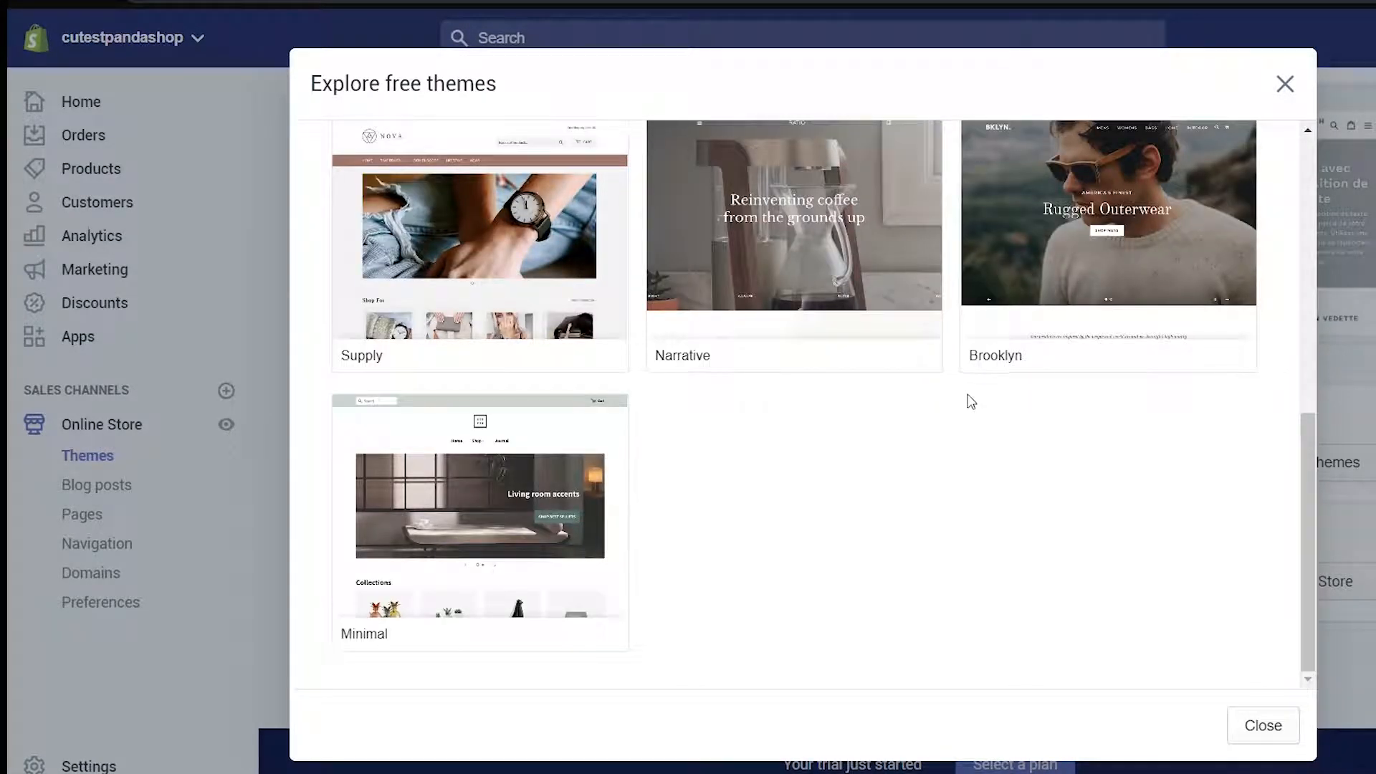
pyautogui.click(458, 521)
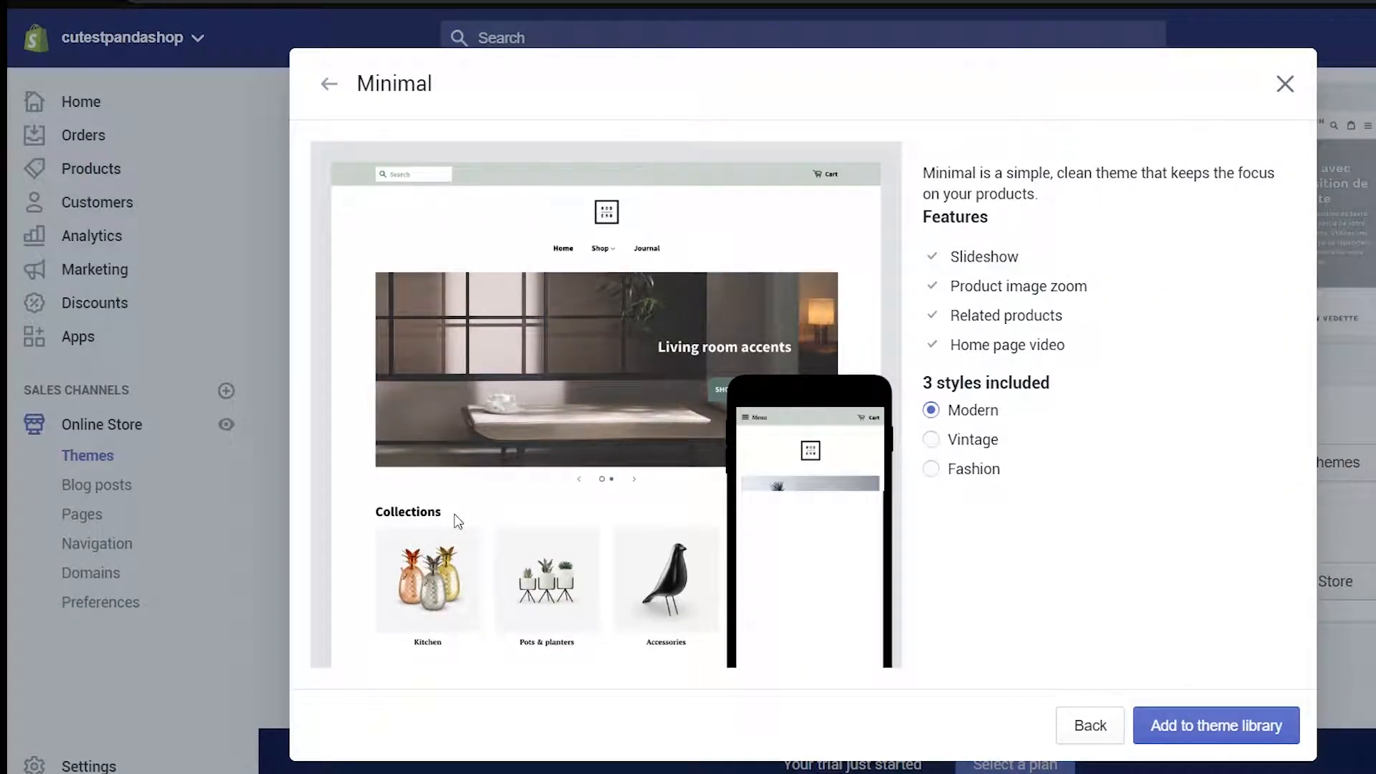
pyautogui.click(761, 451)
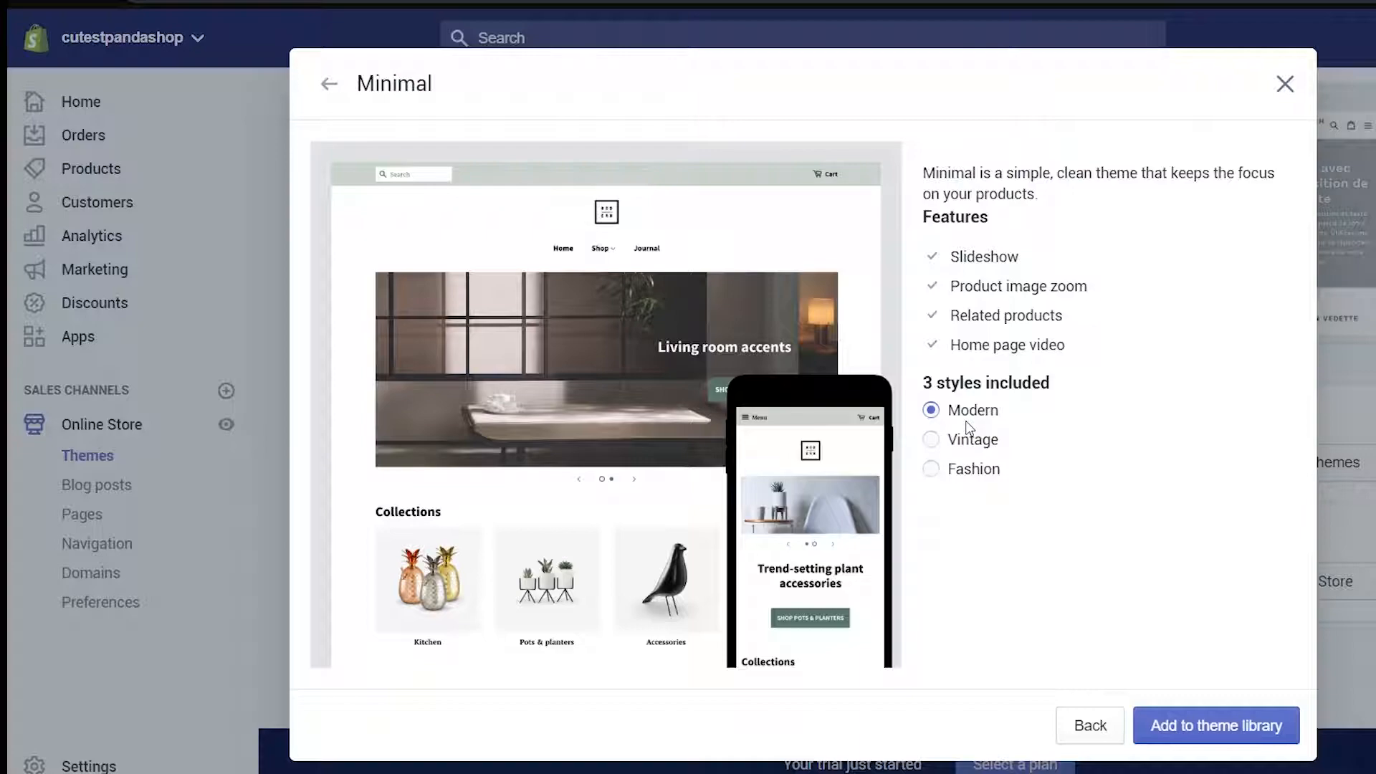
pyautogui.click(1205, 726)
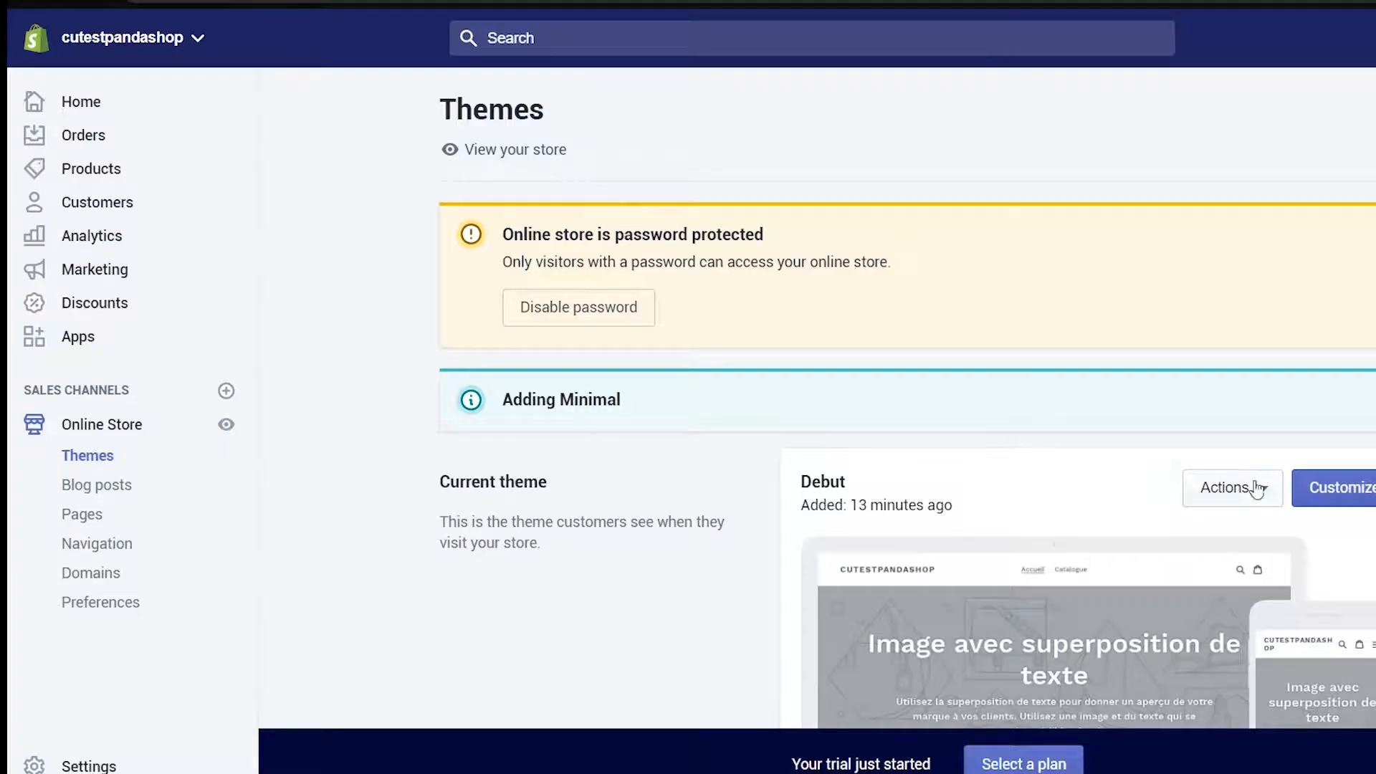
# Publish Minimal as the live store theme
pyautogui.scroll(-6, 1262, 440)
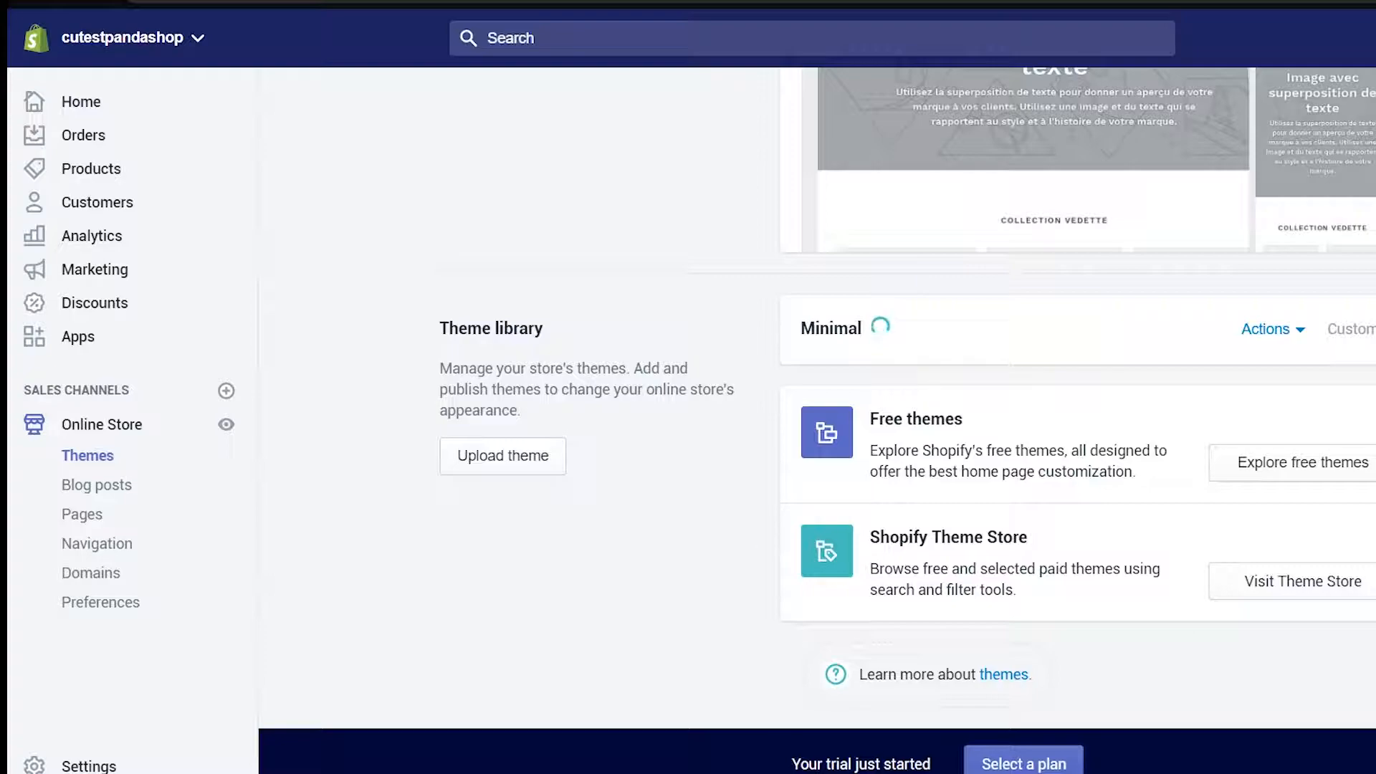
pyautogui.click(1274, 340)
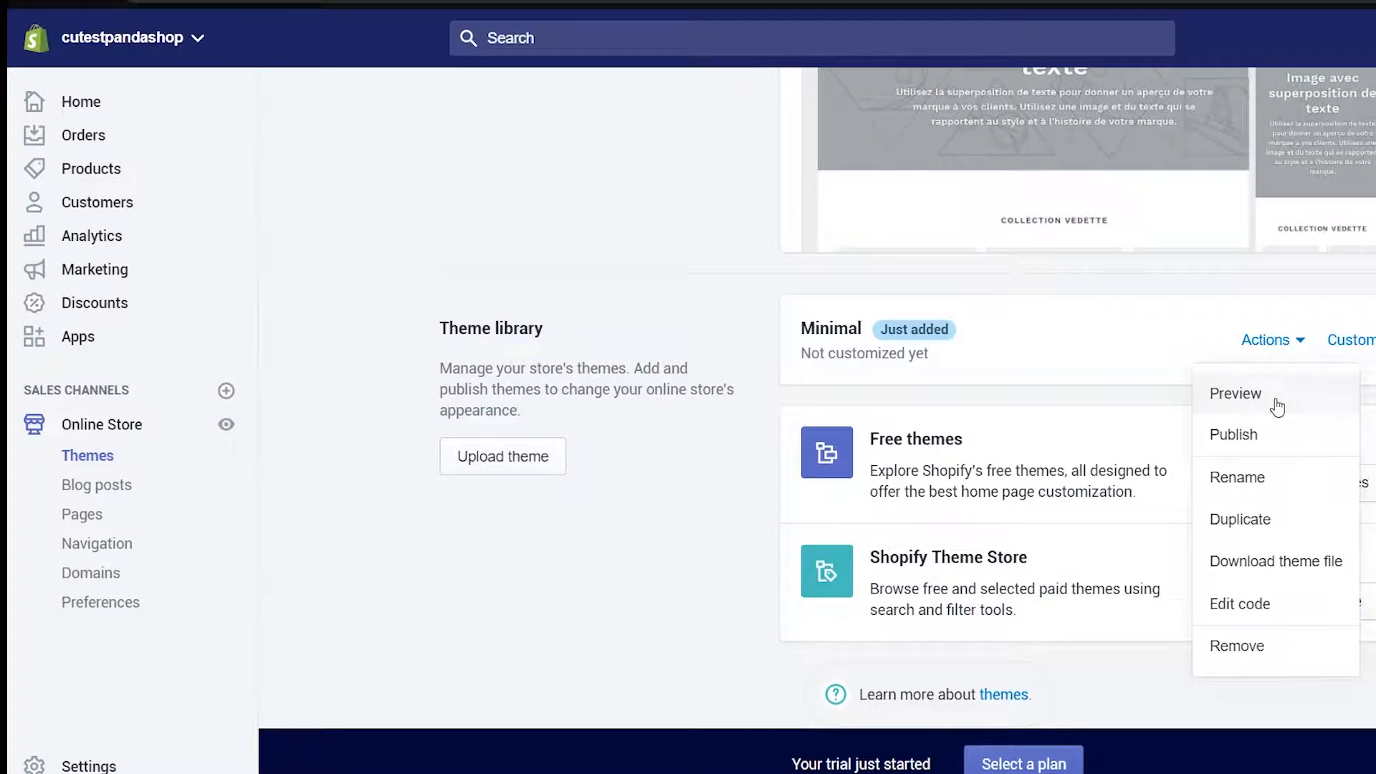
pyautogui.click(1264, 436)
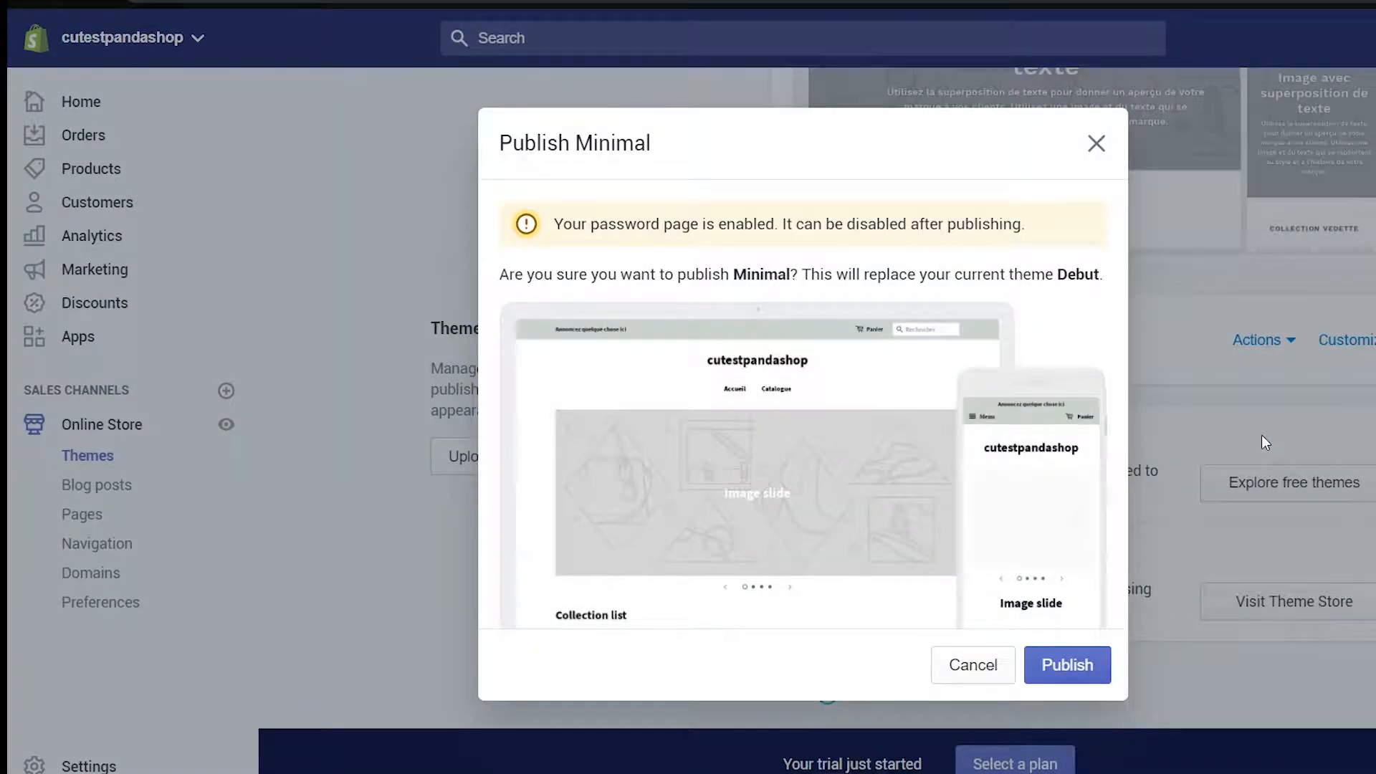
pyautogui.click(1057, 664)
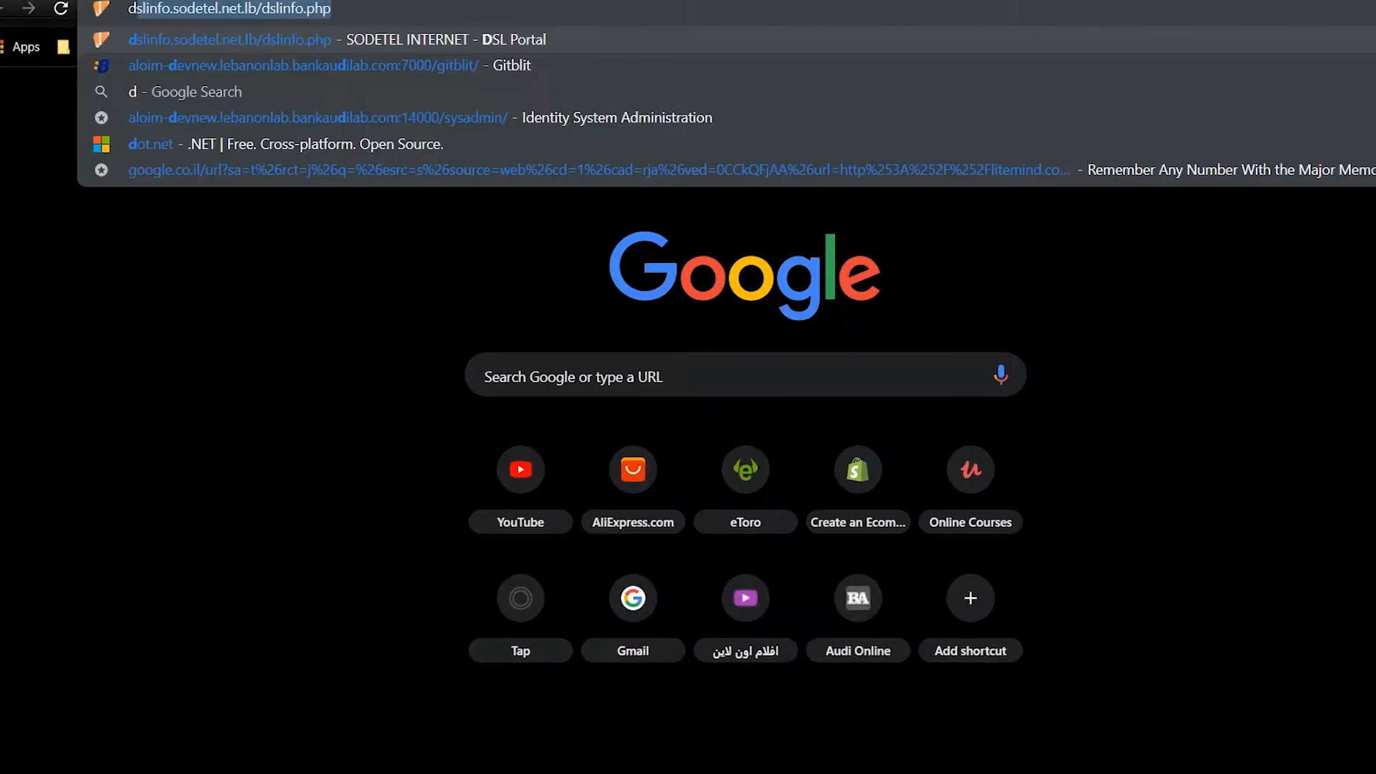
# Search for 'download chrome browser' and open the official Google Chrome page
pyautogui.write('donwload chrome')
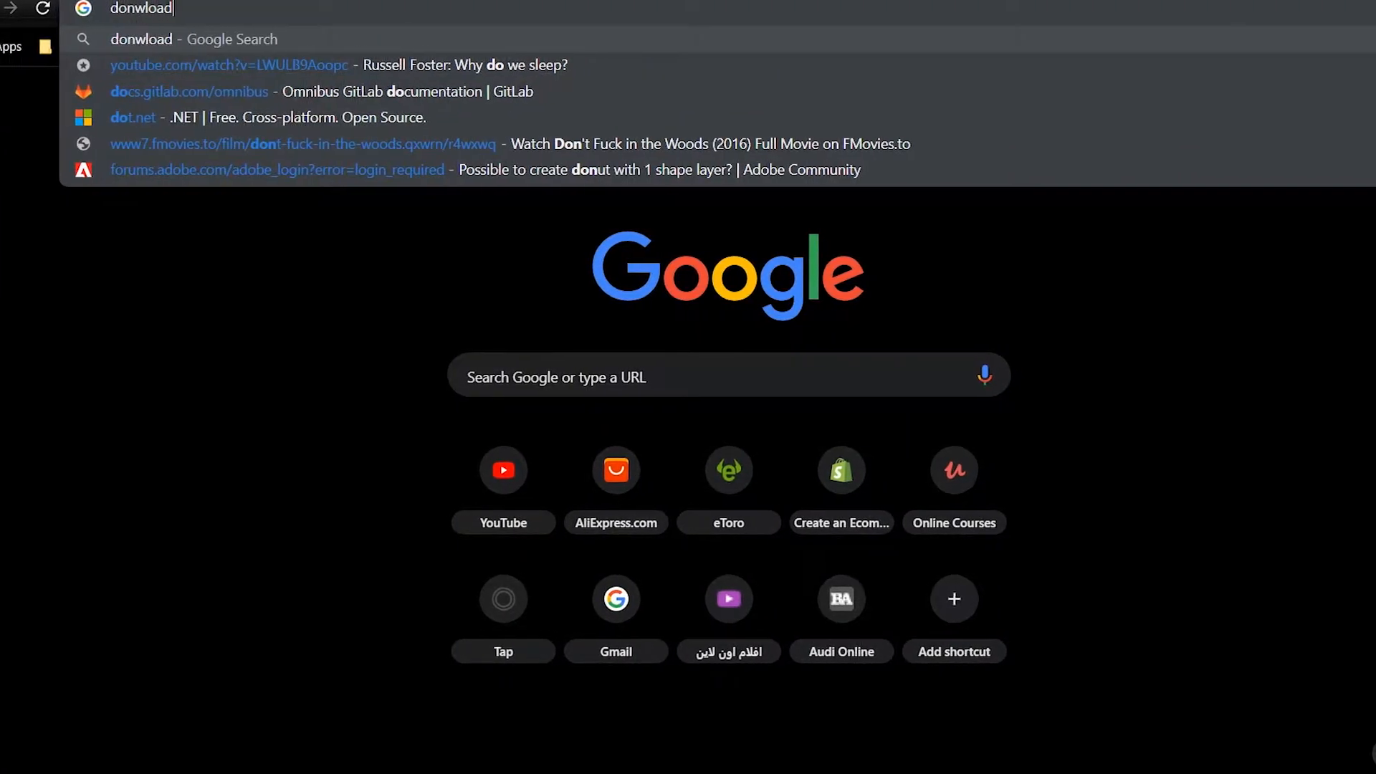
pyautogui.write('bros')
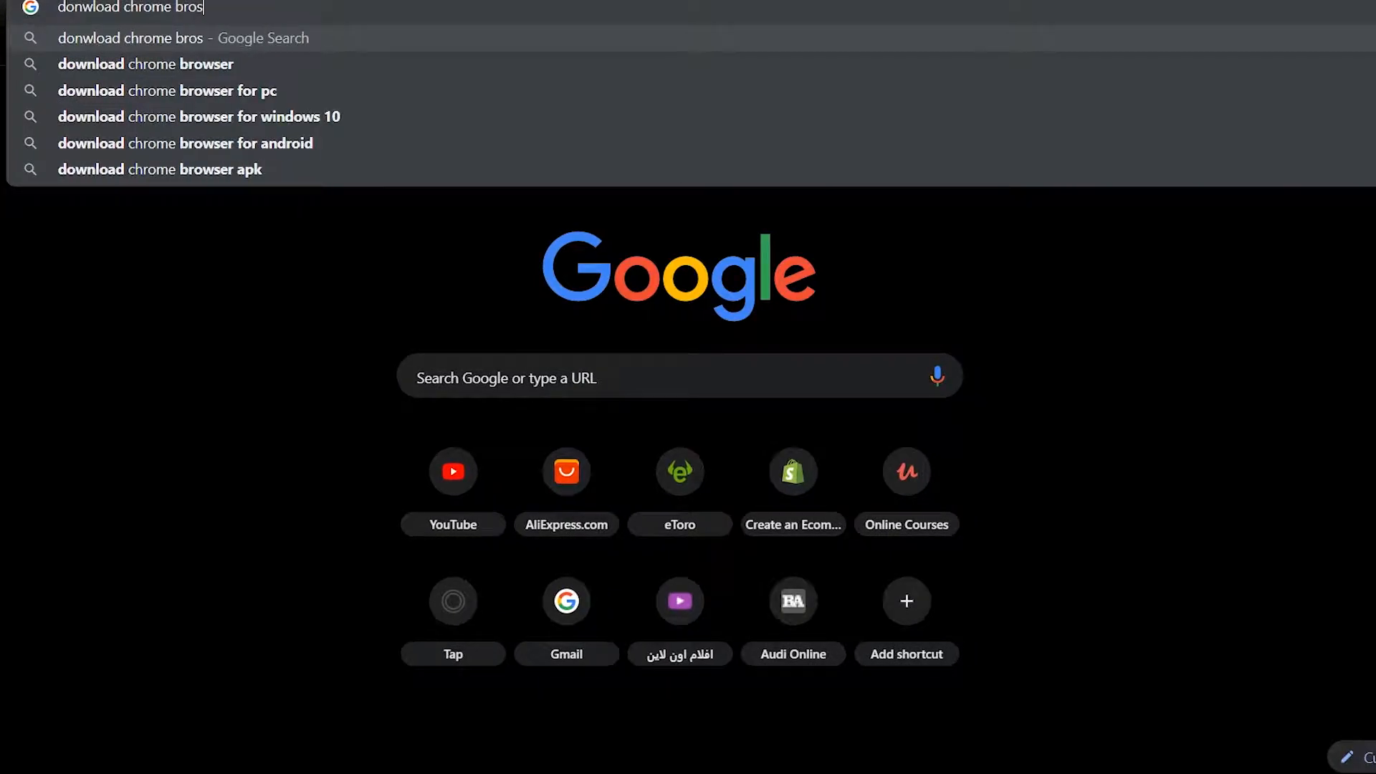
pyautogui.press('Down')
pyautogui.press('Return')
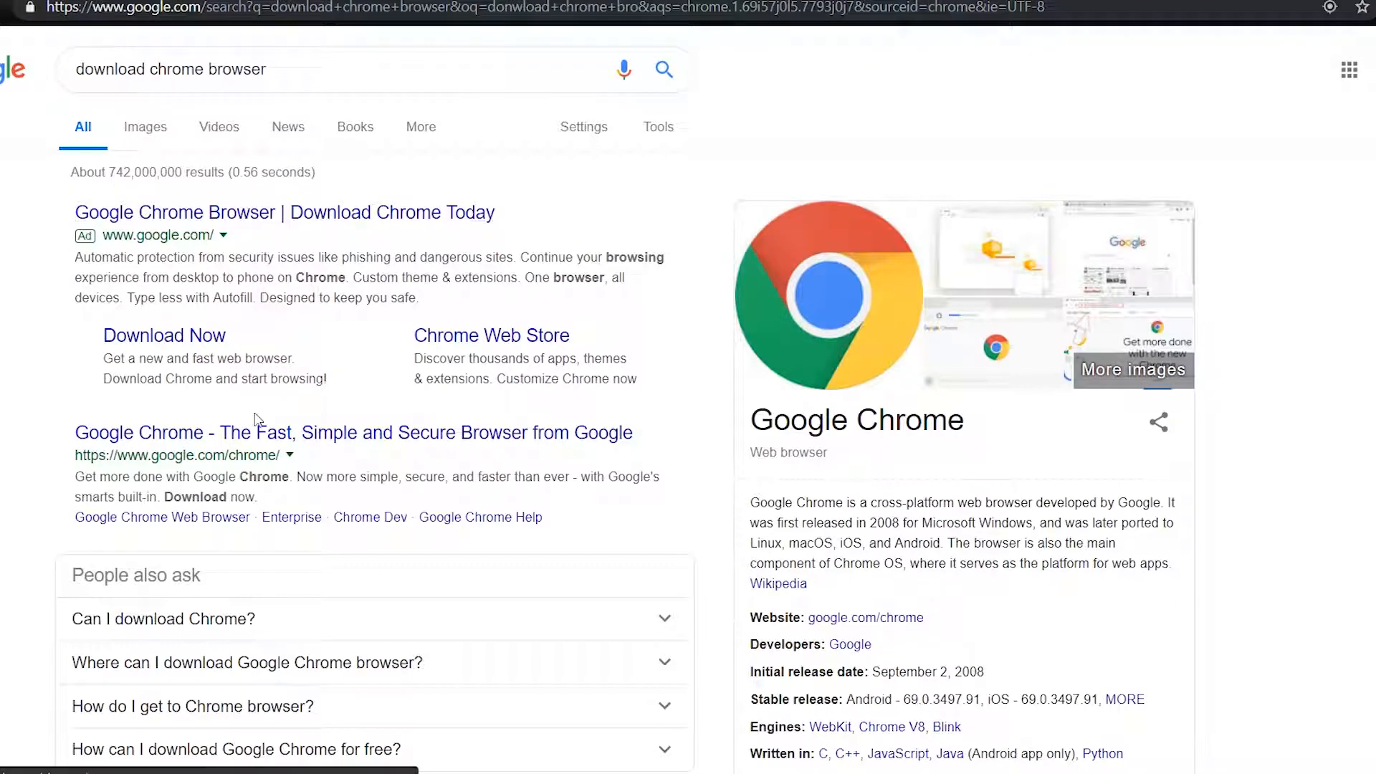
pyautogui.click(257, 436)
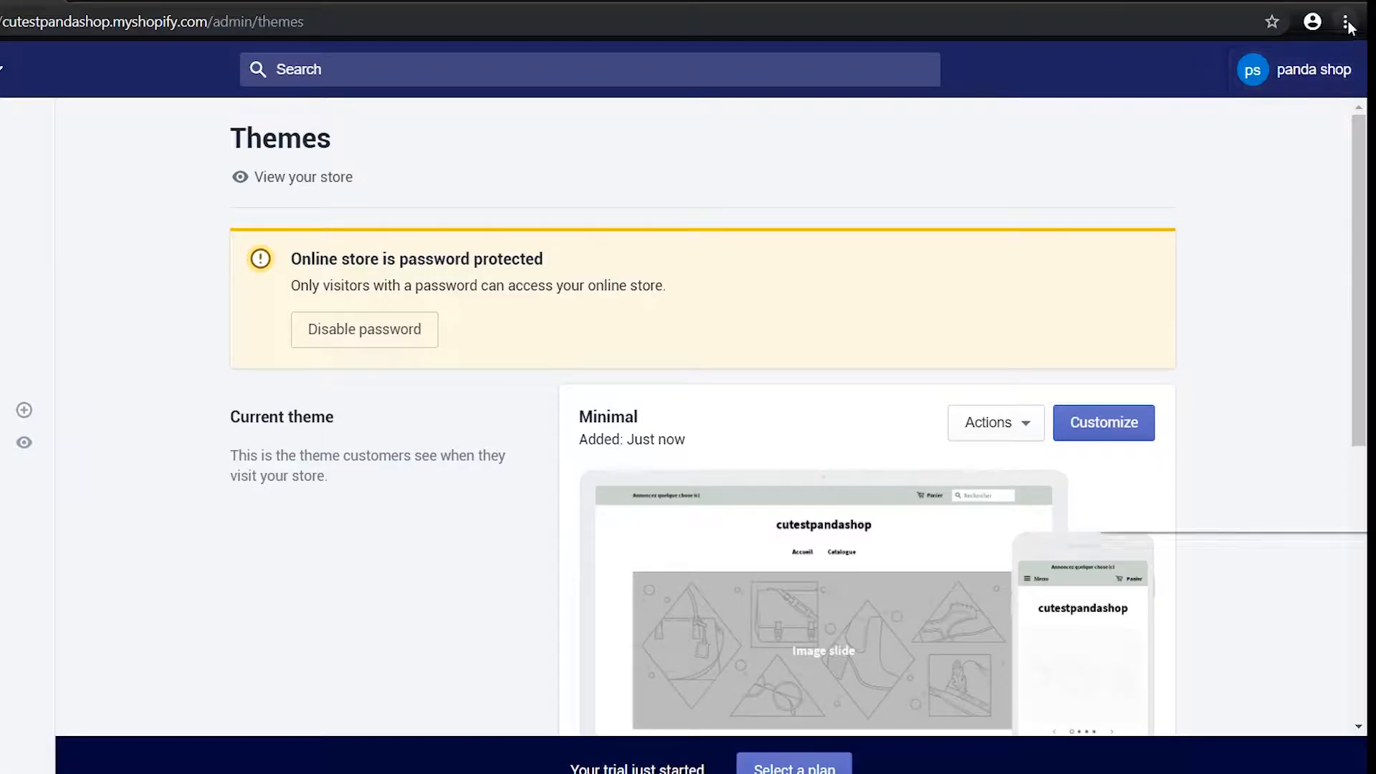
# Find oberlo in the Chrome Web Store and add the Oberlo importer extension
pyautogui.click(1346, 22)
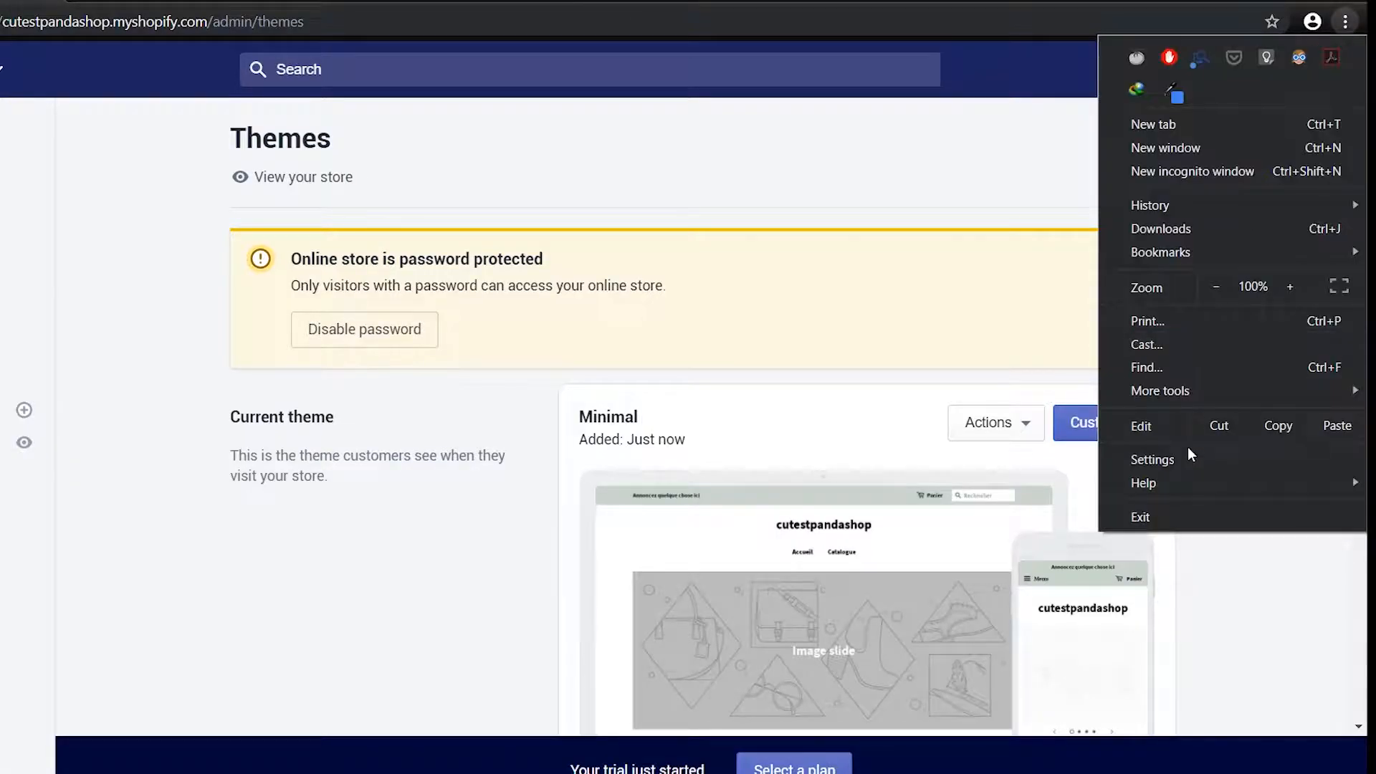
pyautogui.moveTo(1162, 390)
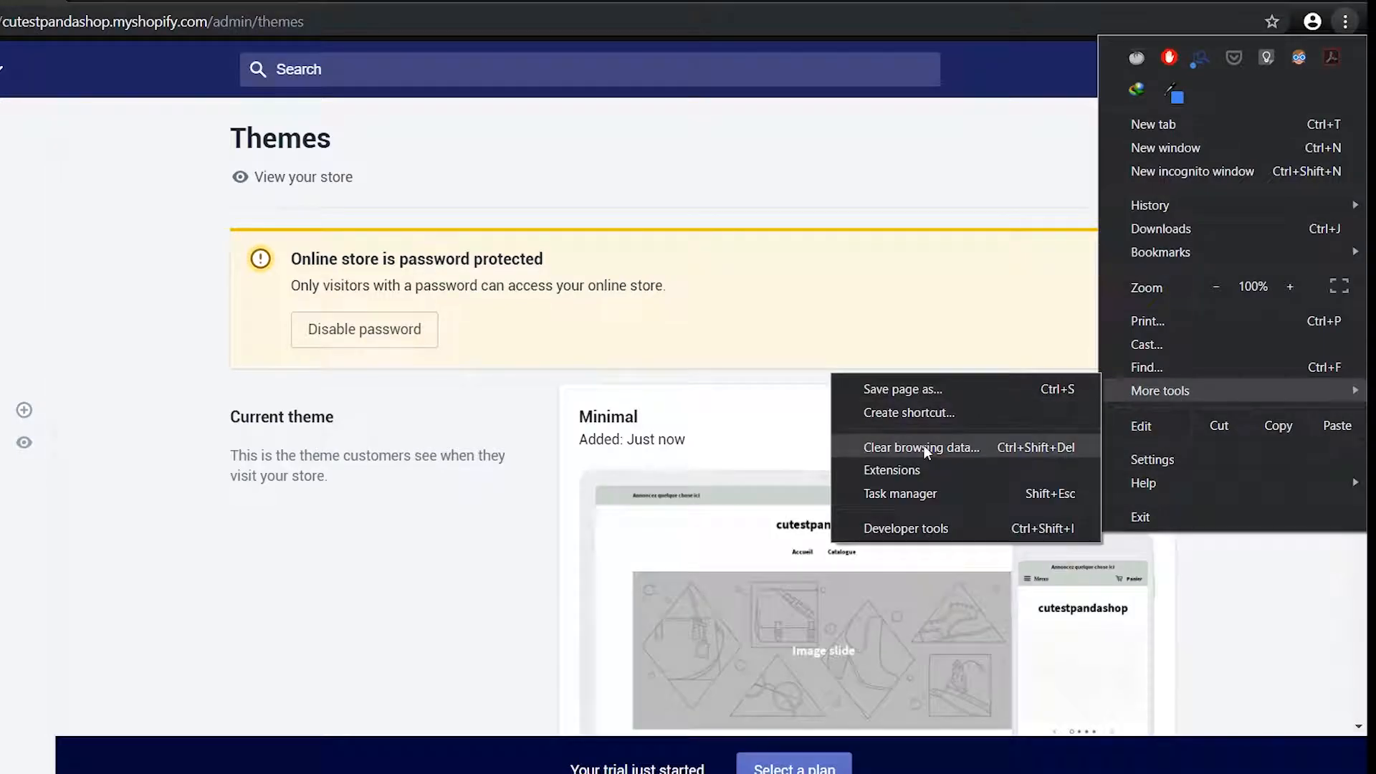
pyautogui.click(918, 467)
pyautogui.click(10, 80)
pyautogui.click(89, 765)
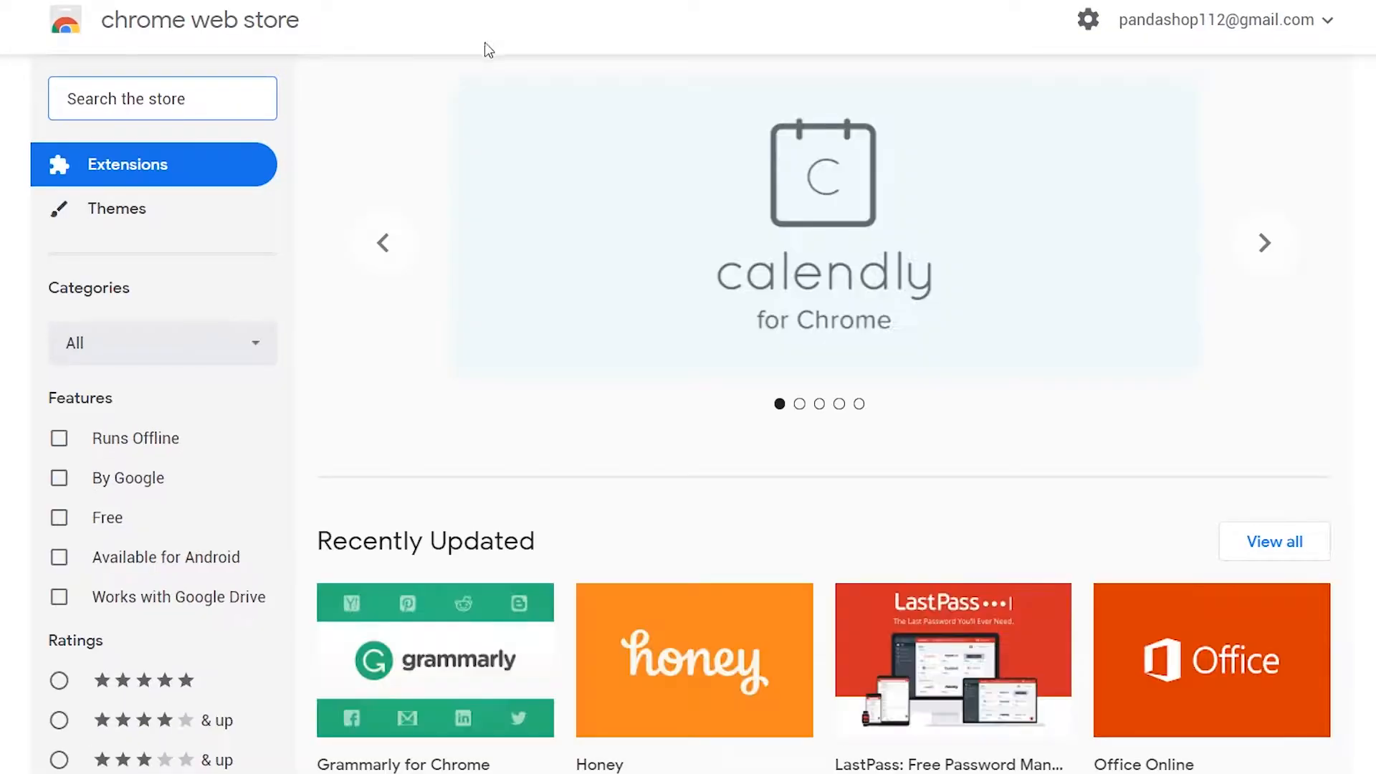
pyautogui.write('oberlo')
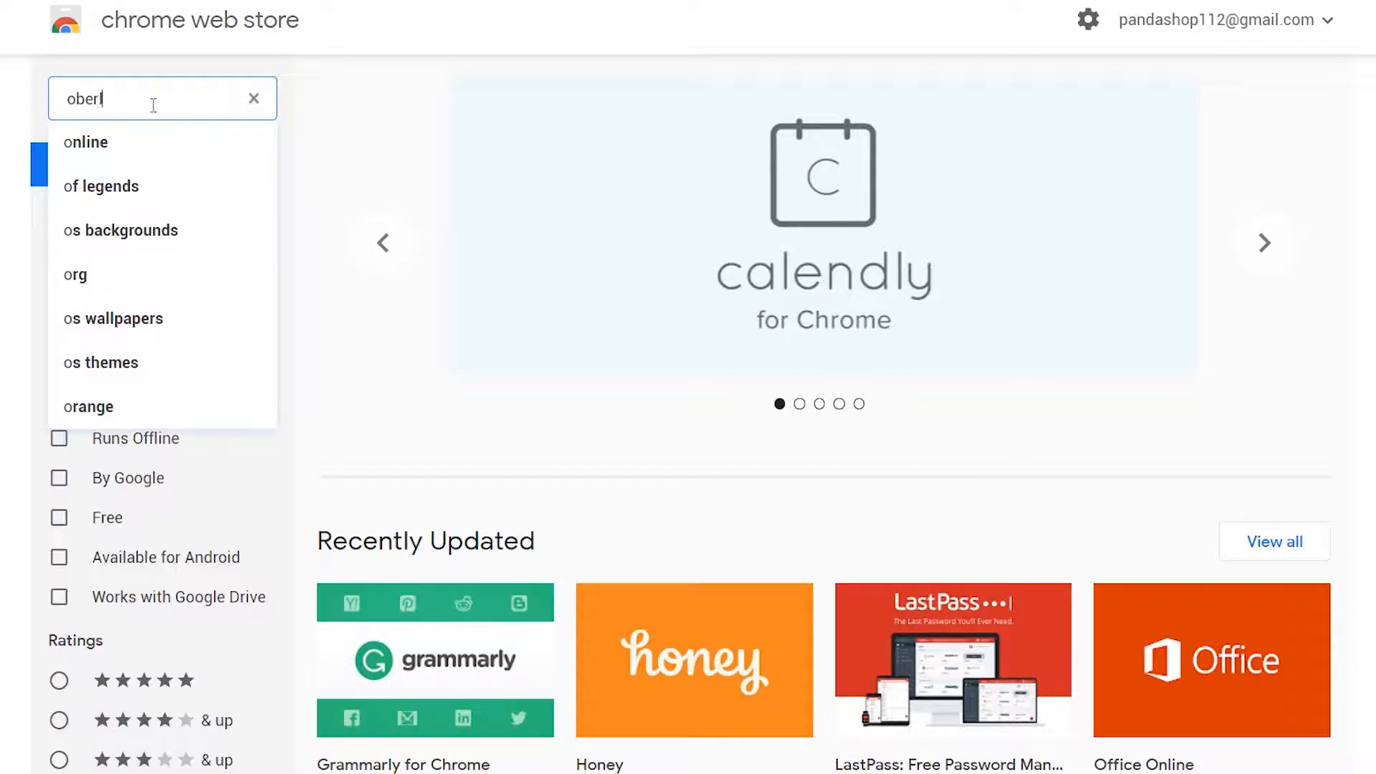
pyautogui.press('Return')
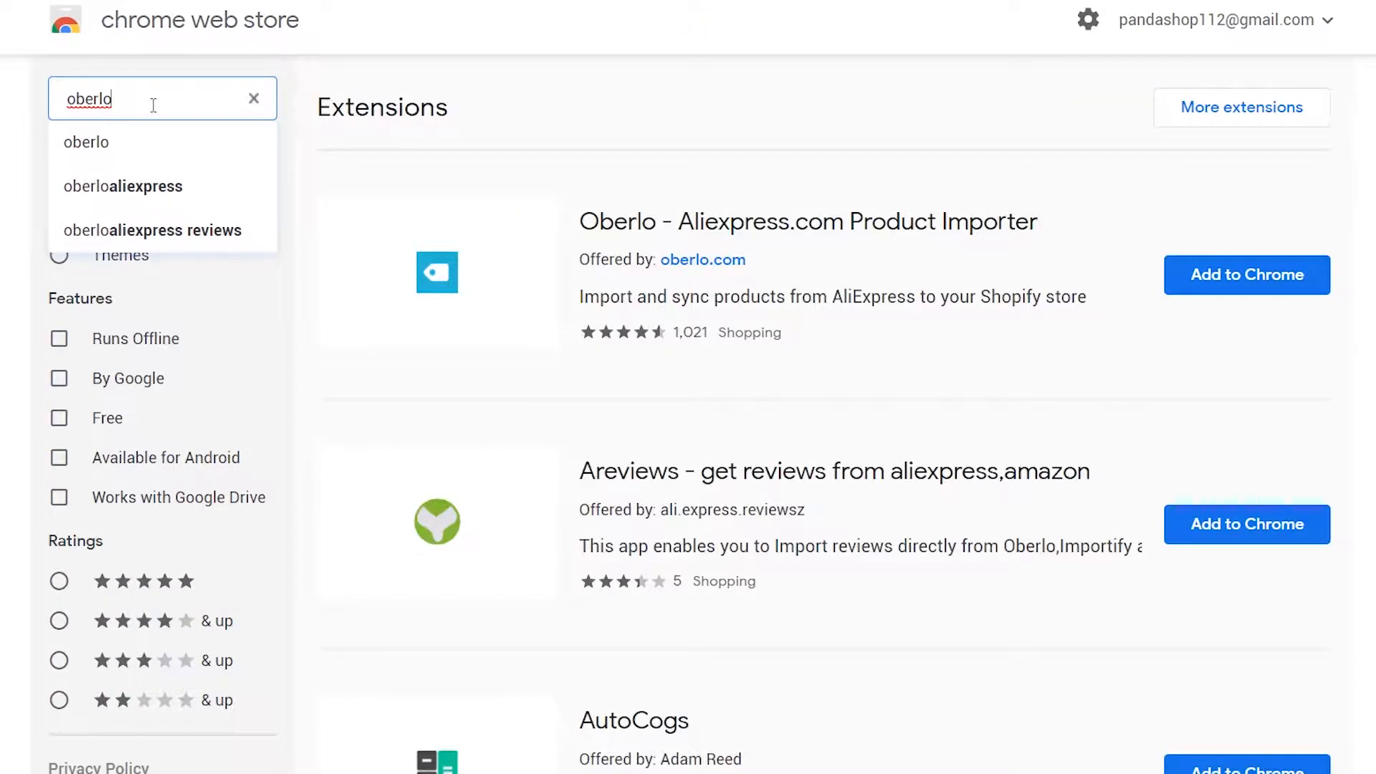
pyautogui.click(1247, 275)
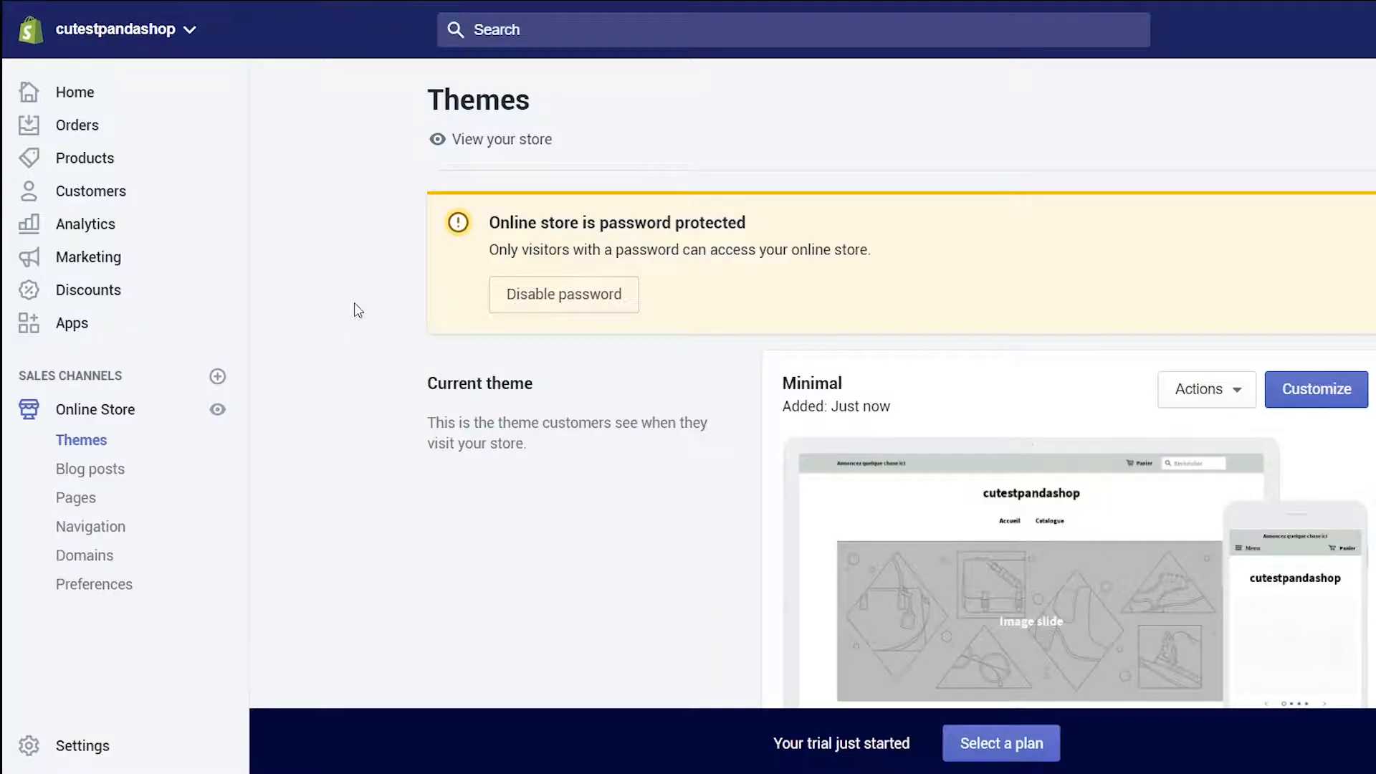
# Search the Shopify App Store for oberlo
pyautogui.click(51, 331)
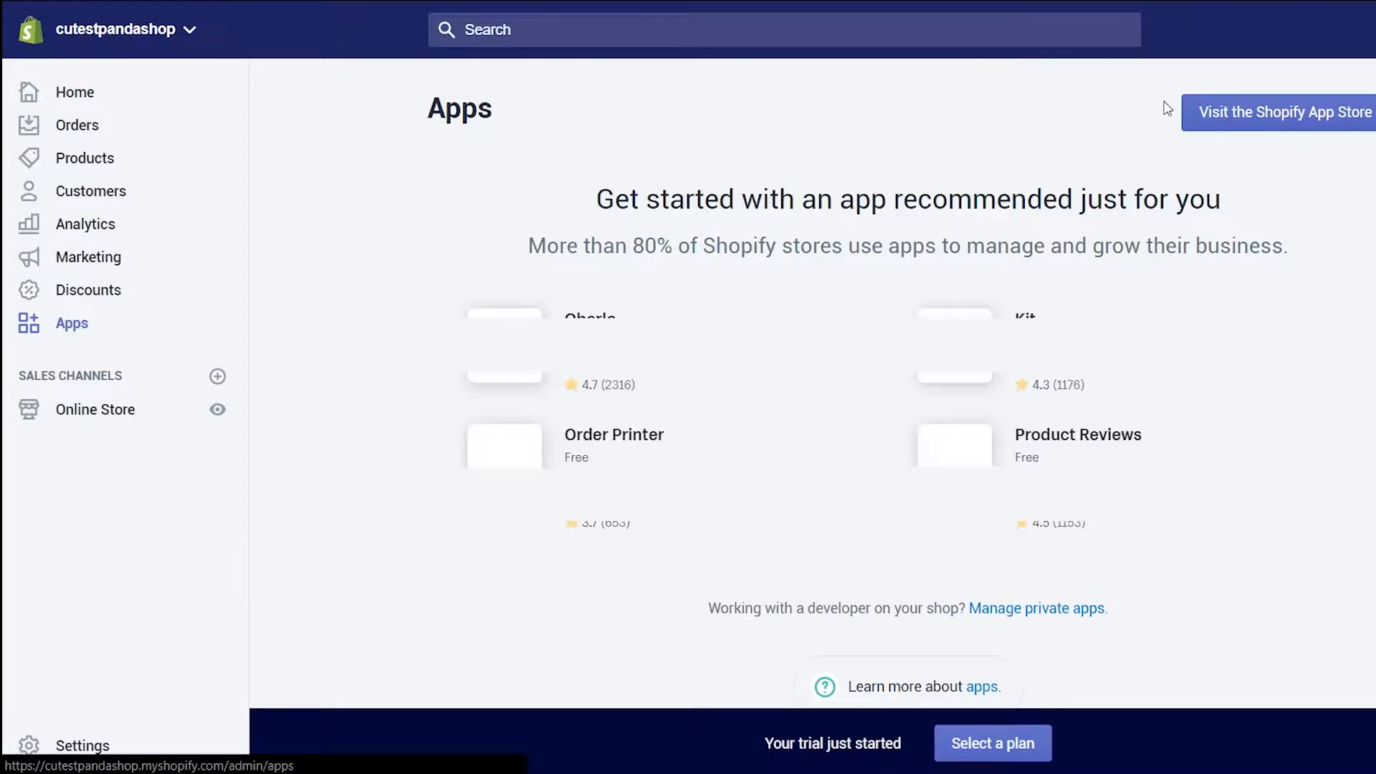
pyautogui.scroll(-1, 692, 322)
pyautogui.scroll(1, 692, 322)
pyautogui.click(1265, 114)
pyautogui.moveTo(403, 43)
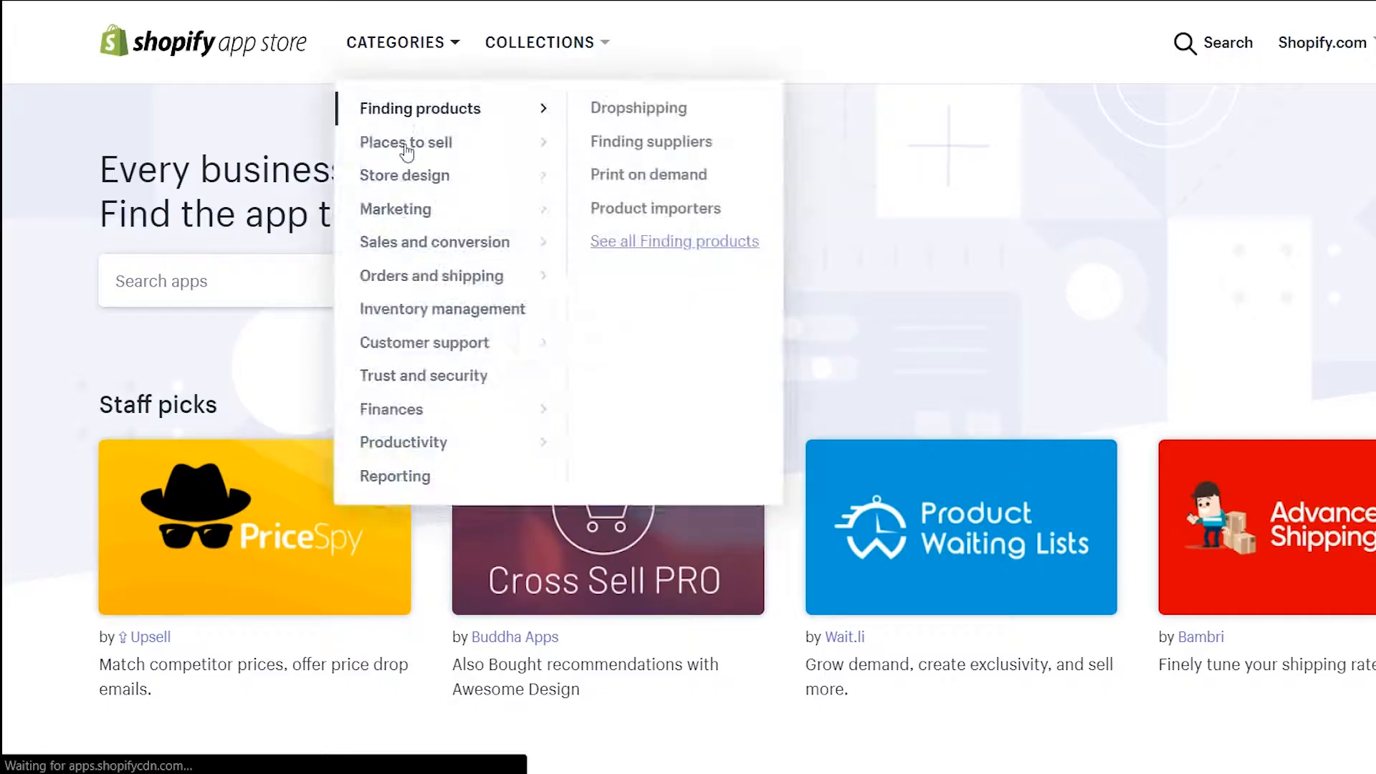
pyautogui.click(241, 274)
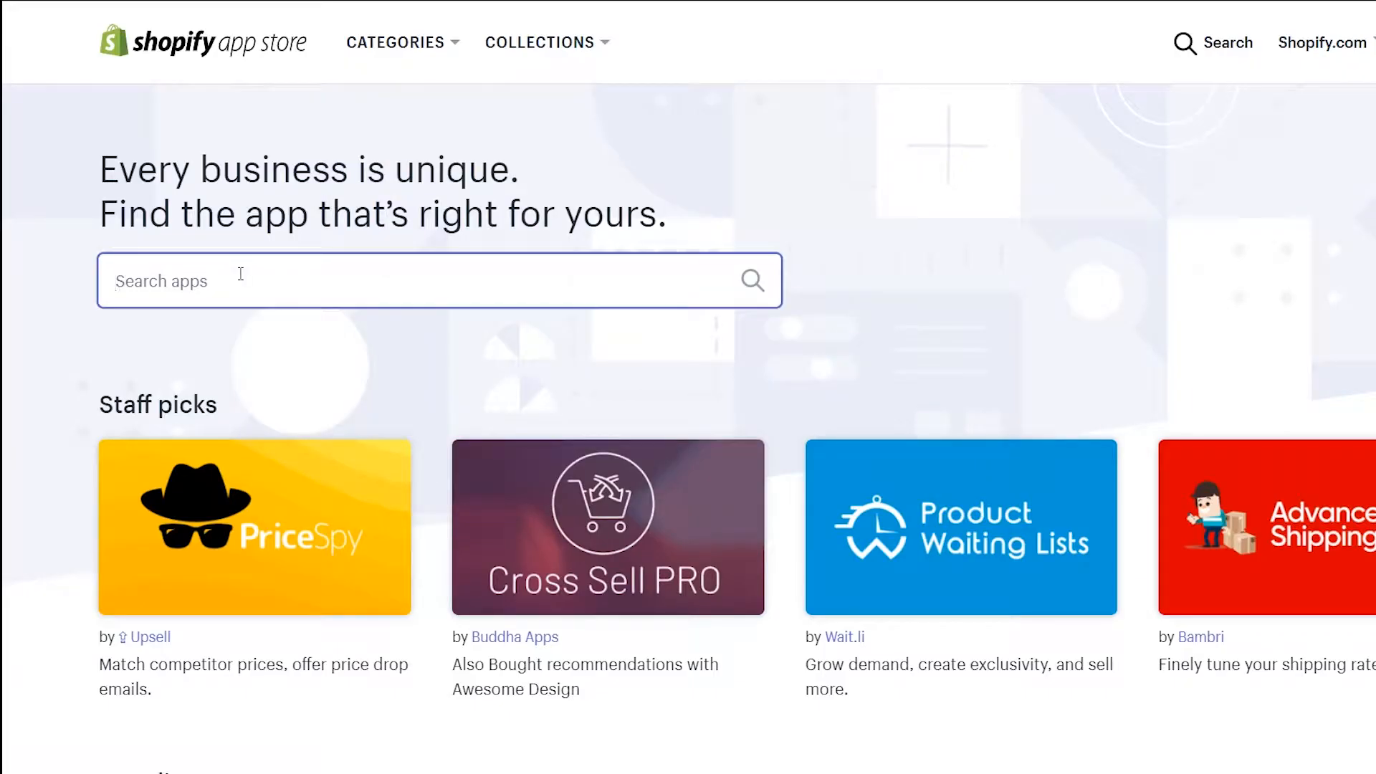
pyautogui.press('Return')
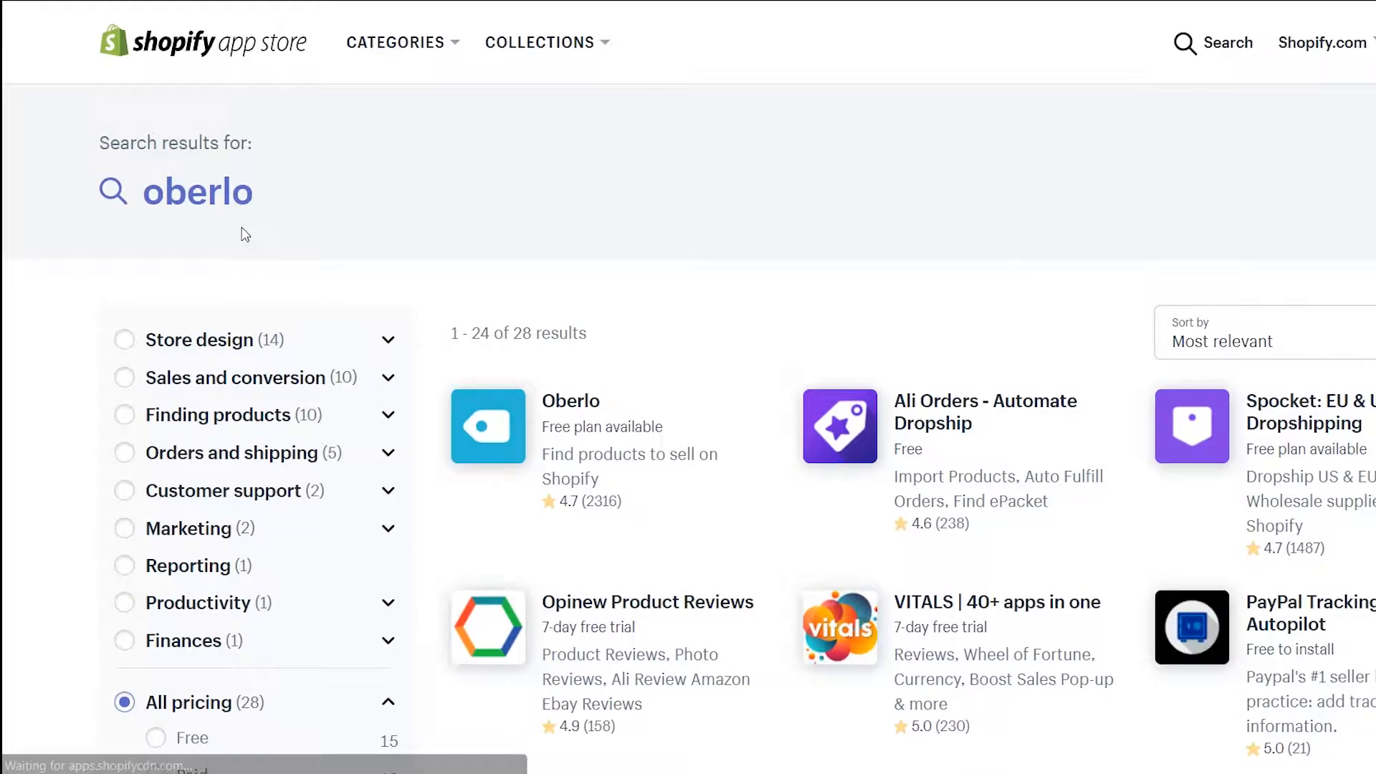
# Add the Oberlo app and confirm installing it on the store
pyautogui.click(558, 433)
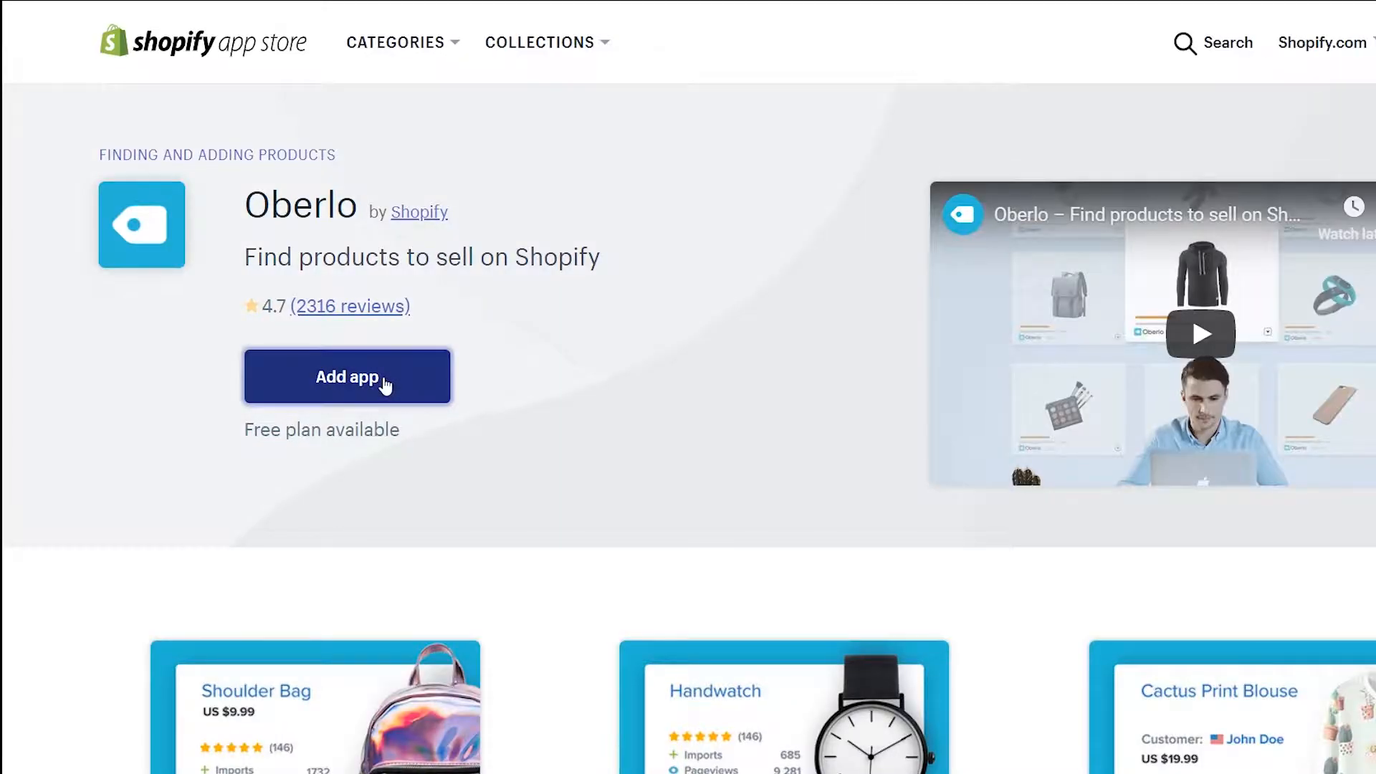
pyautogui.click(385, 384)
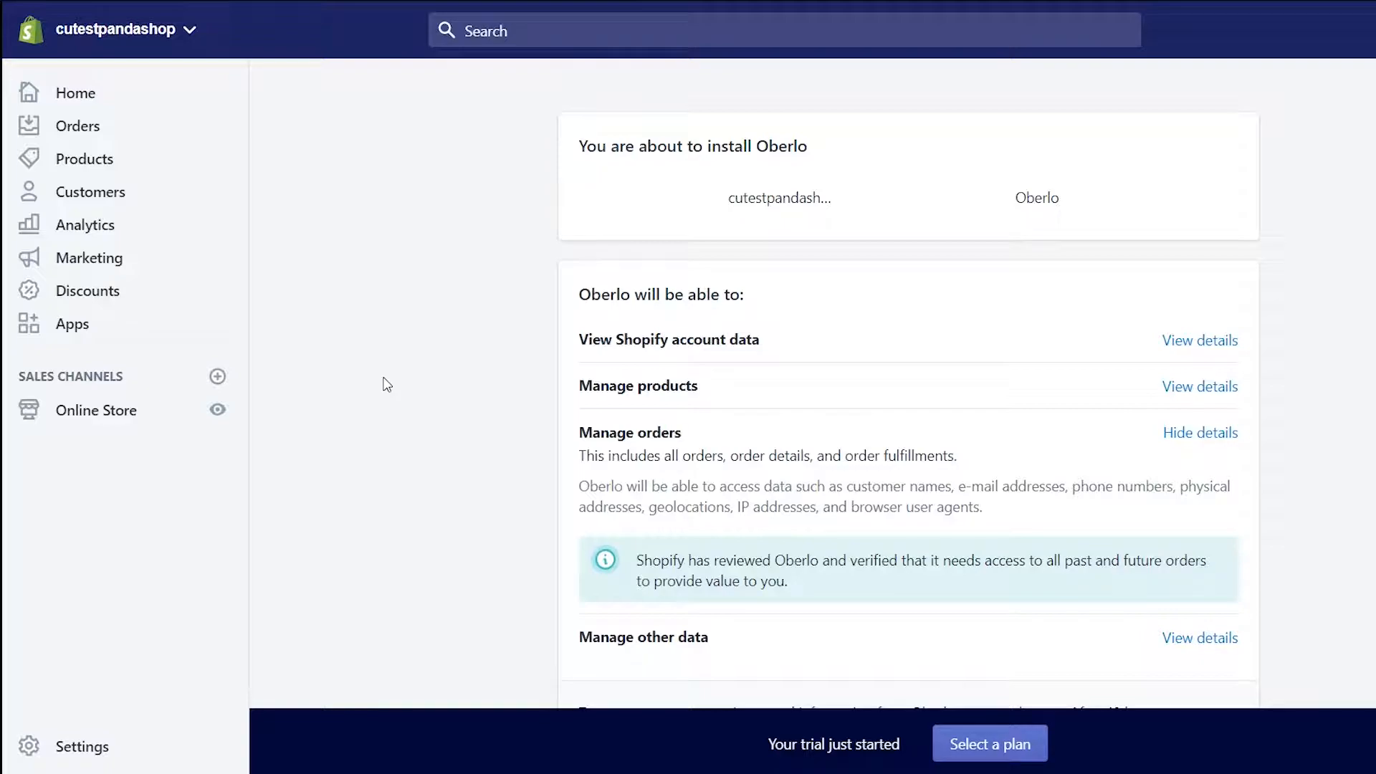
pyautogui.scroll(-4, 1290, 261)
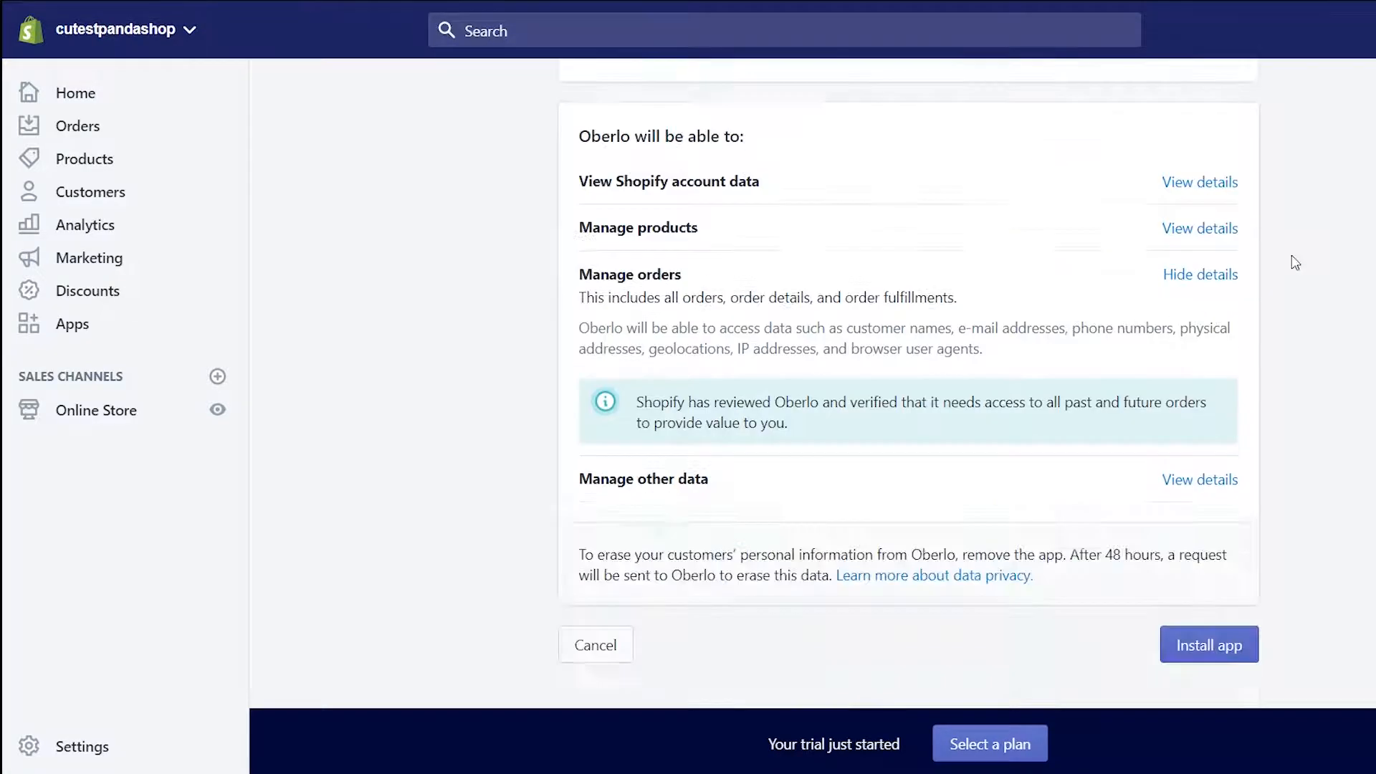
pyautogui.click(1191, 550)
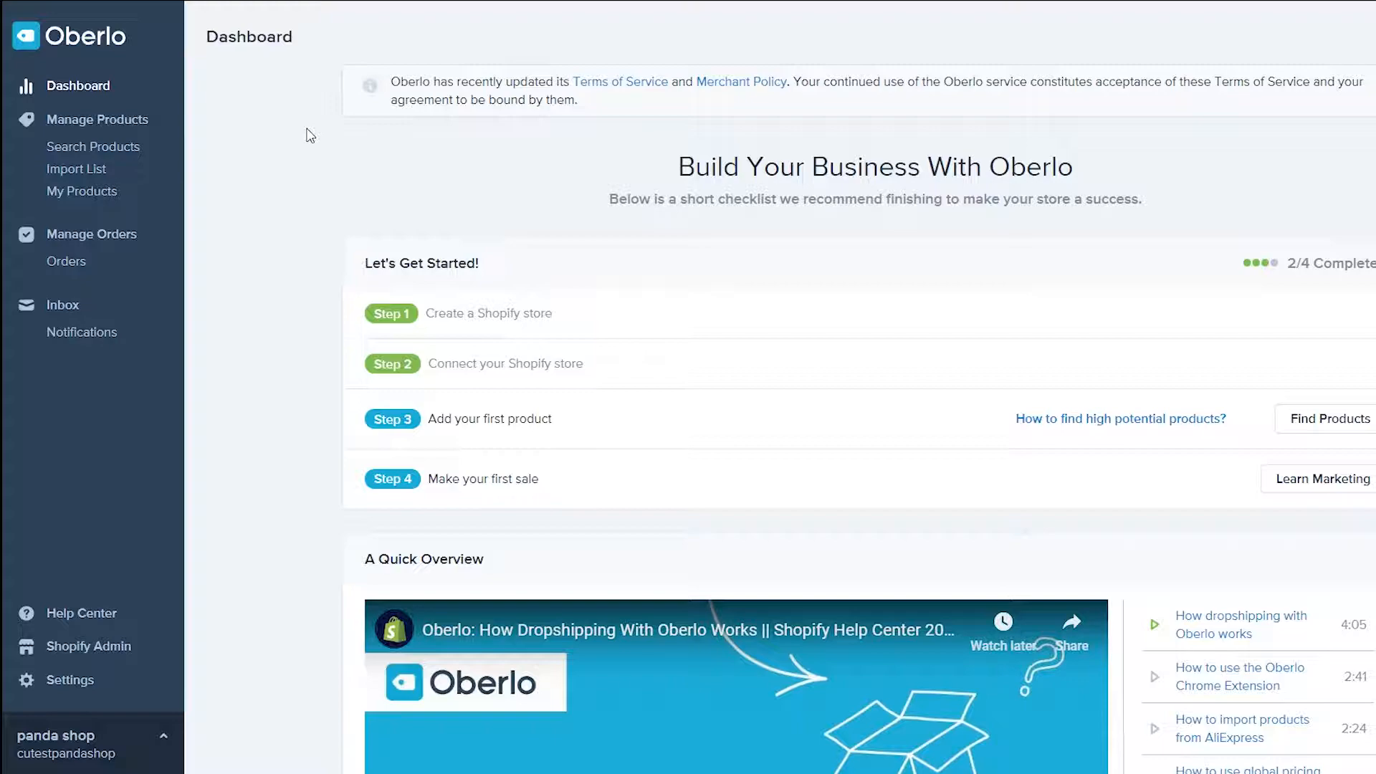
# Set the Oberlo store name to CUtestpandashop and the weight unit to lb
pyautogui.scroll(-3, 310, 136)
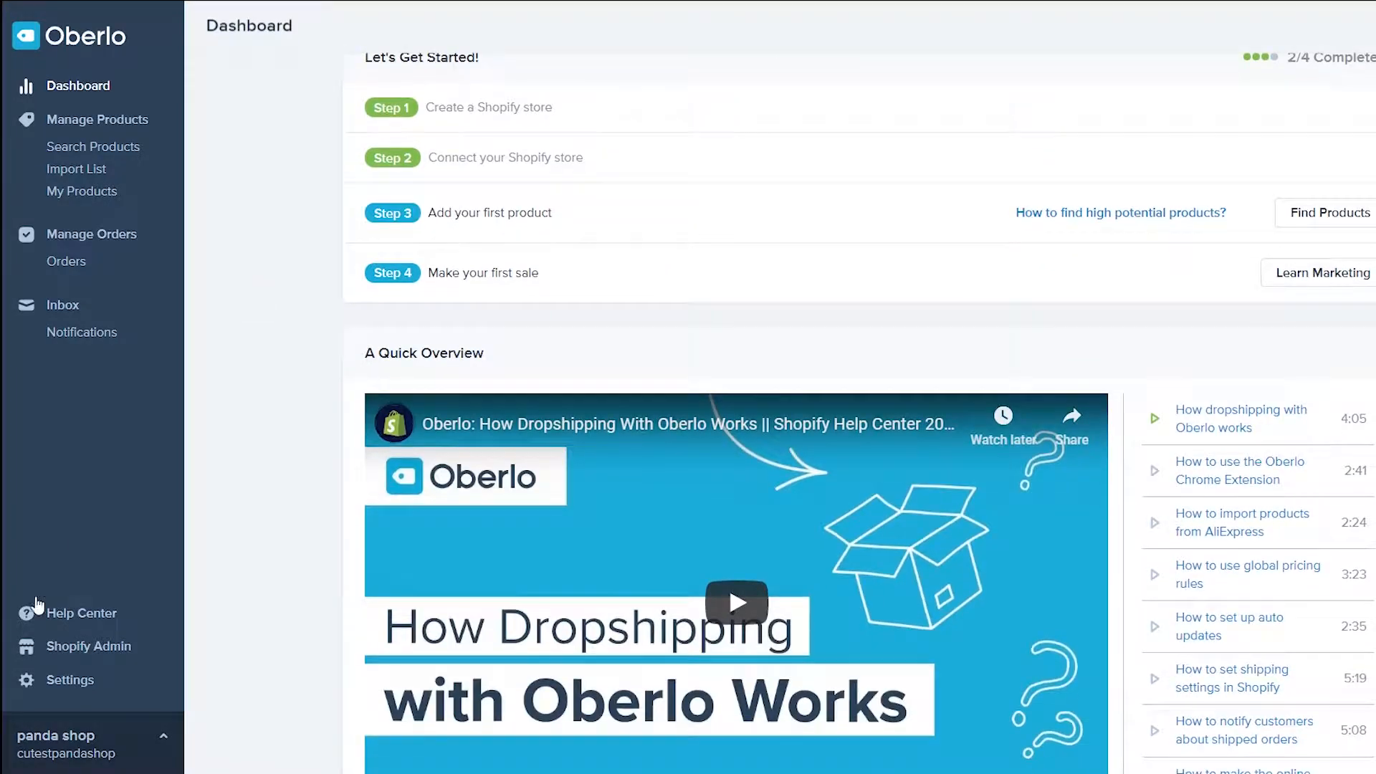
pyautogui.click(70, 679)
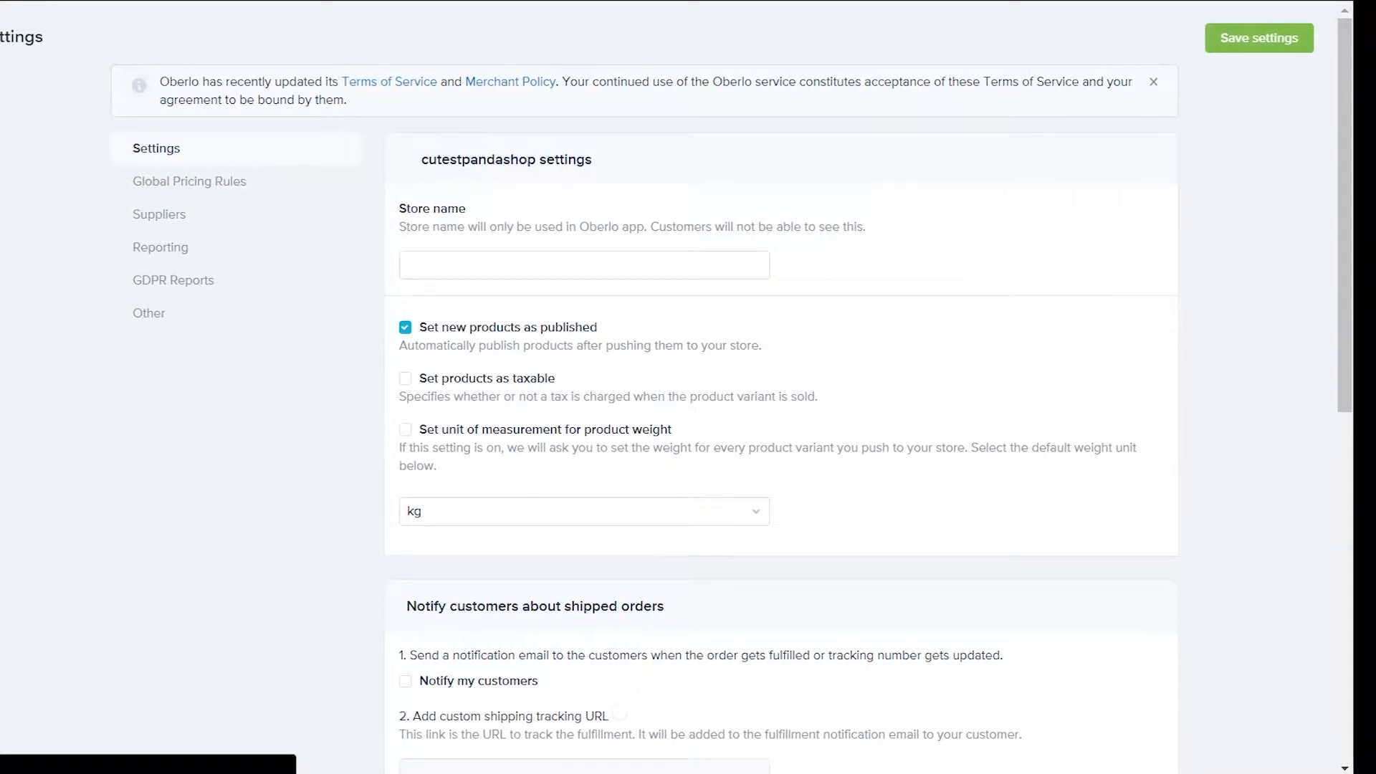
pyautogui.click(565, 264)
pyautogui.write('CU')
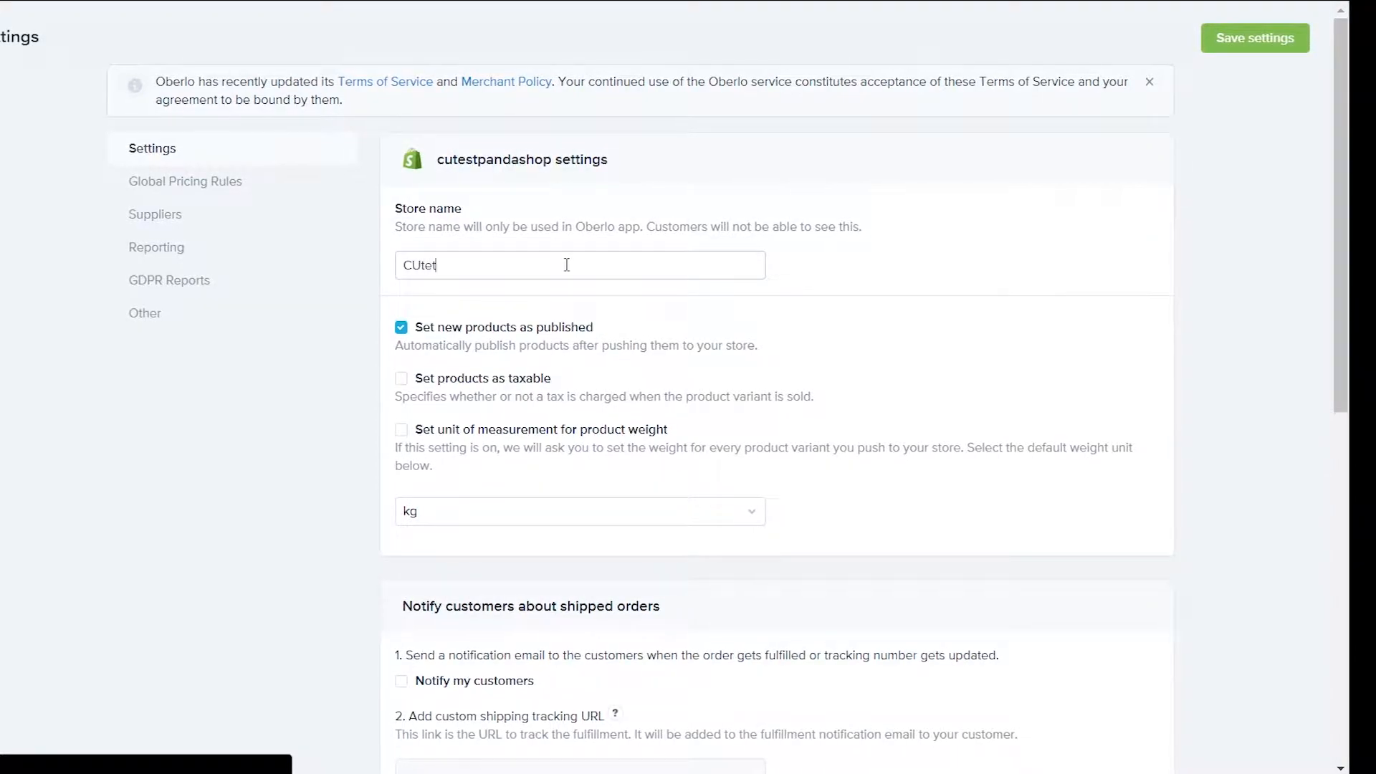
pyautogui.write('testpandasho')
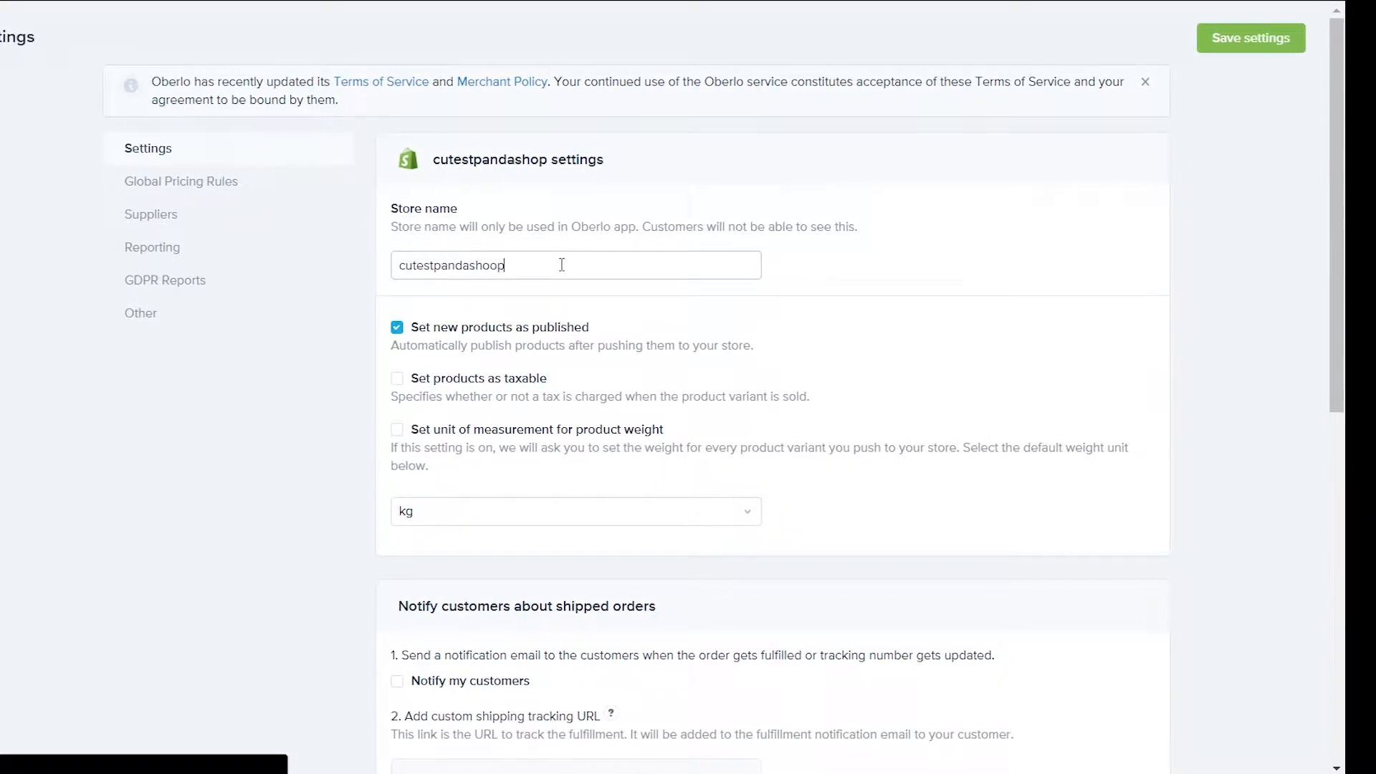
pyautogui.write('p')
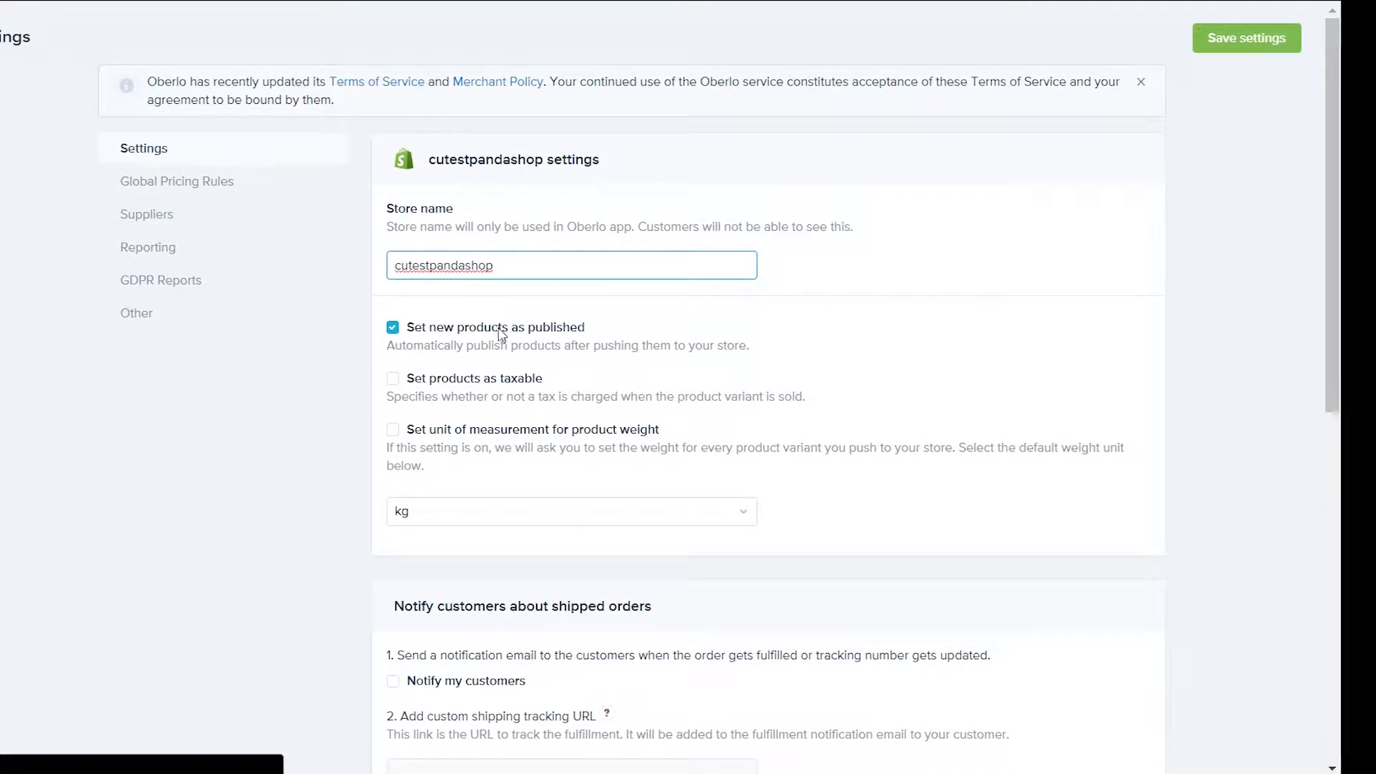
pyautogui.click(391, 430)
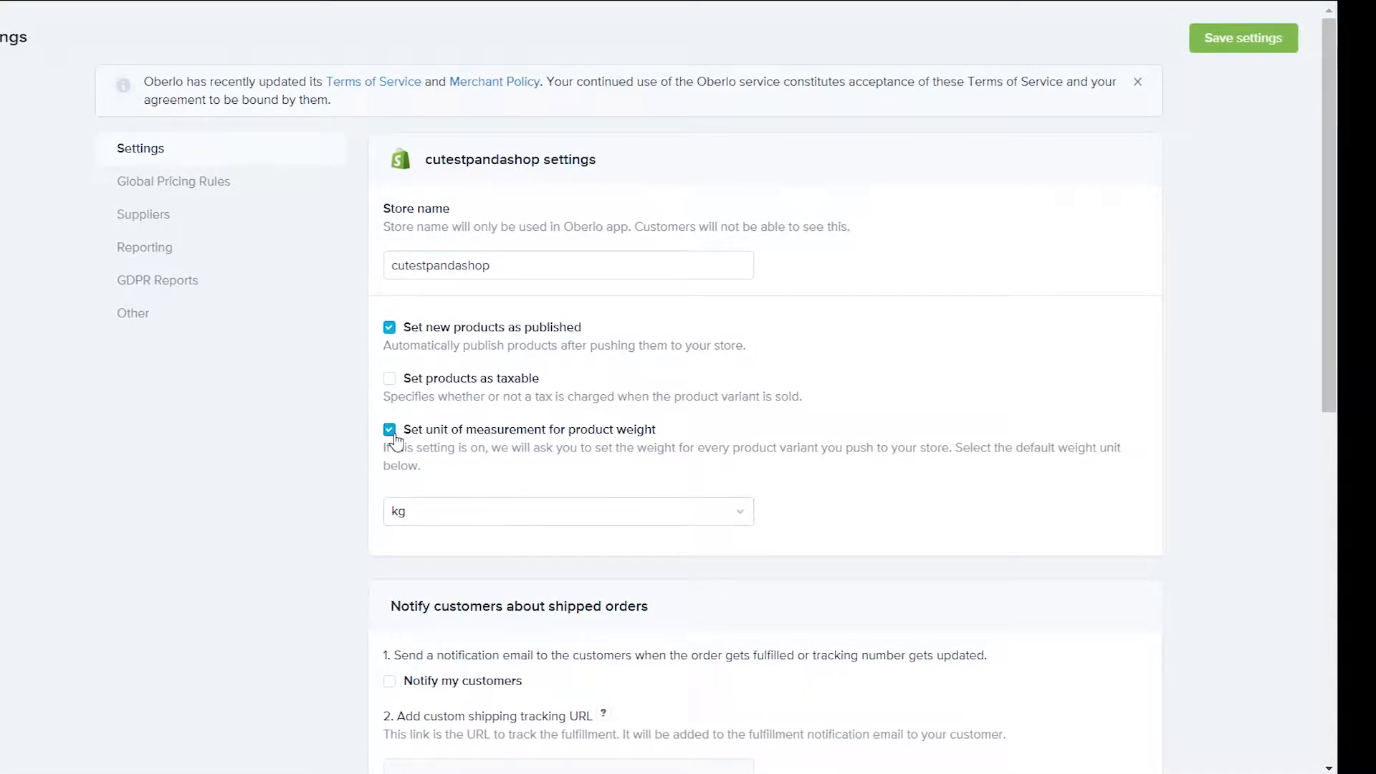
pyautogui.click(457, 511)
pyautogui.click(458, 581)
# Set quantity to zero for unavailable products and unavailable variants
pyautogui.scroll(-5, 332, 375)
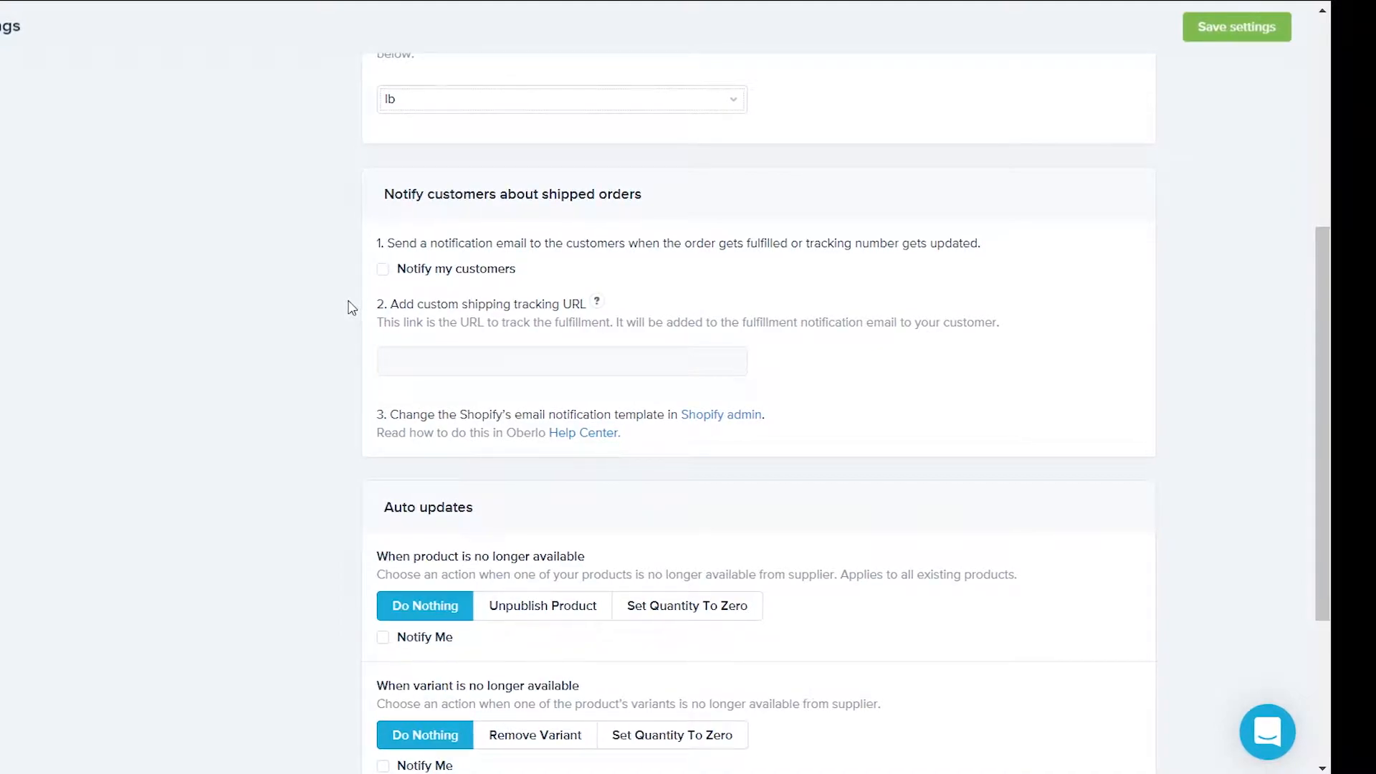
pyautogui.scroll(-1, 417, 290)
pyautogui.scroll(-3, 417, 289)
pyautogui.scroll(3, 413, 291)
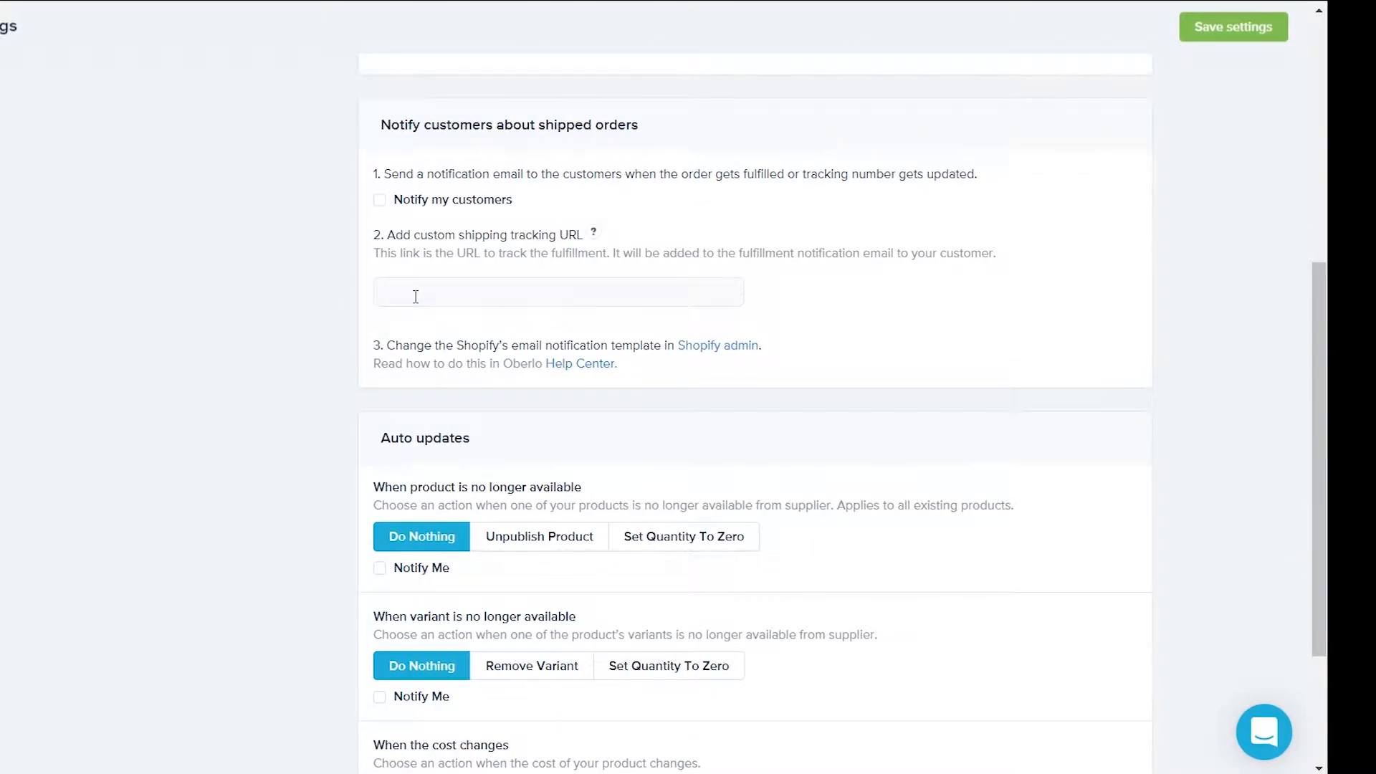
pyautogui.scroll(-3, 444, 308)
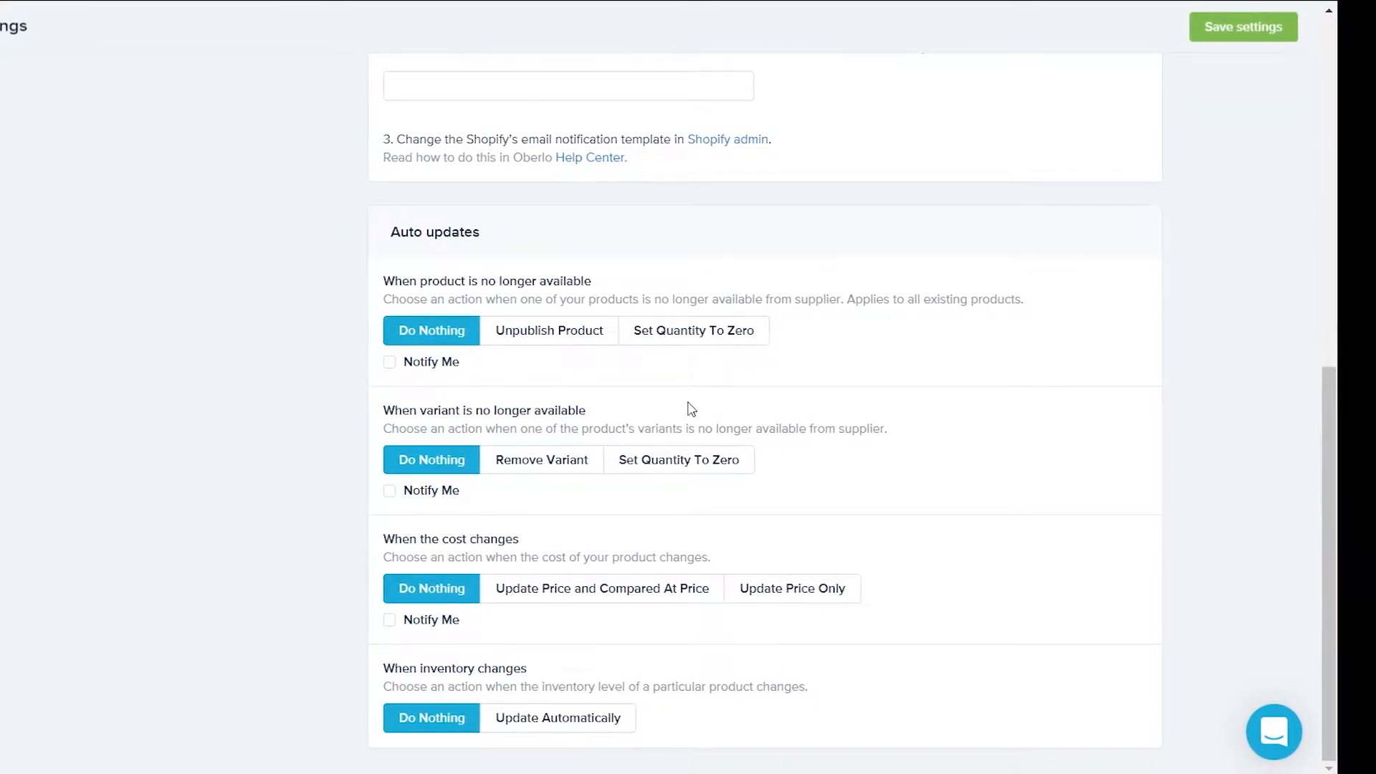
pyautogui.click(693, 334)
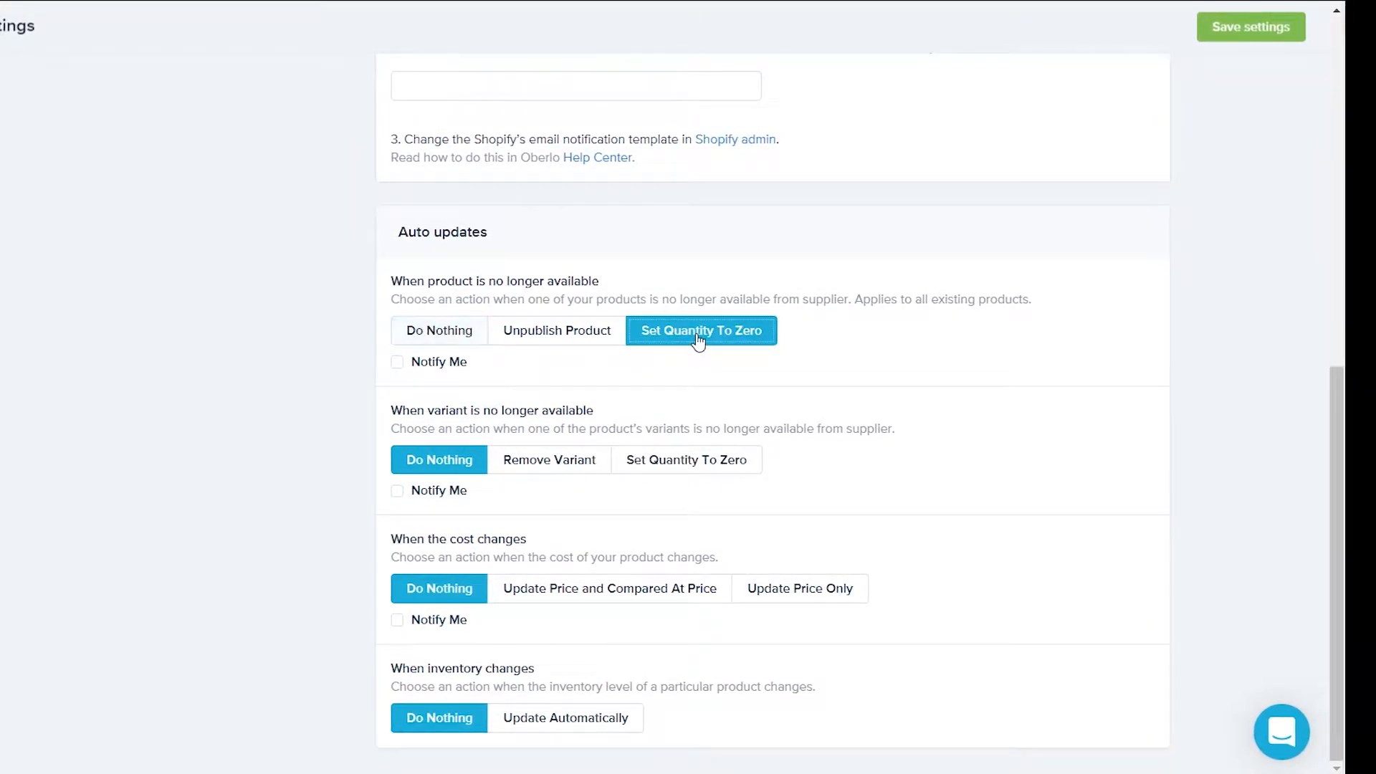
pyautogui.click(683, 467)
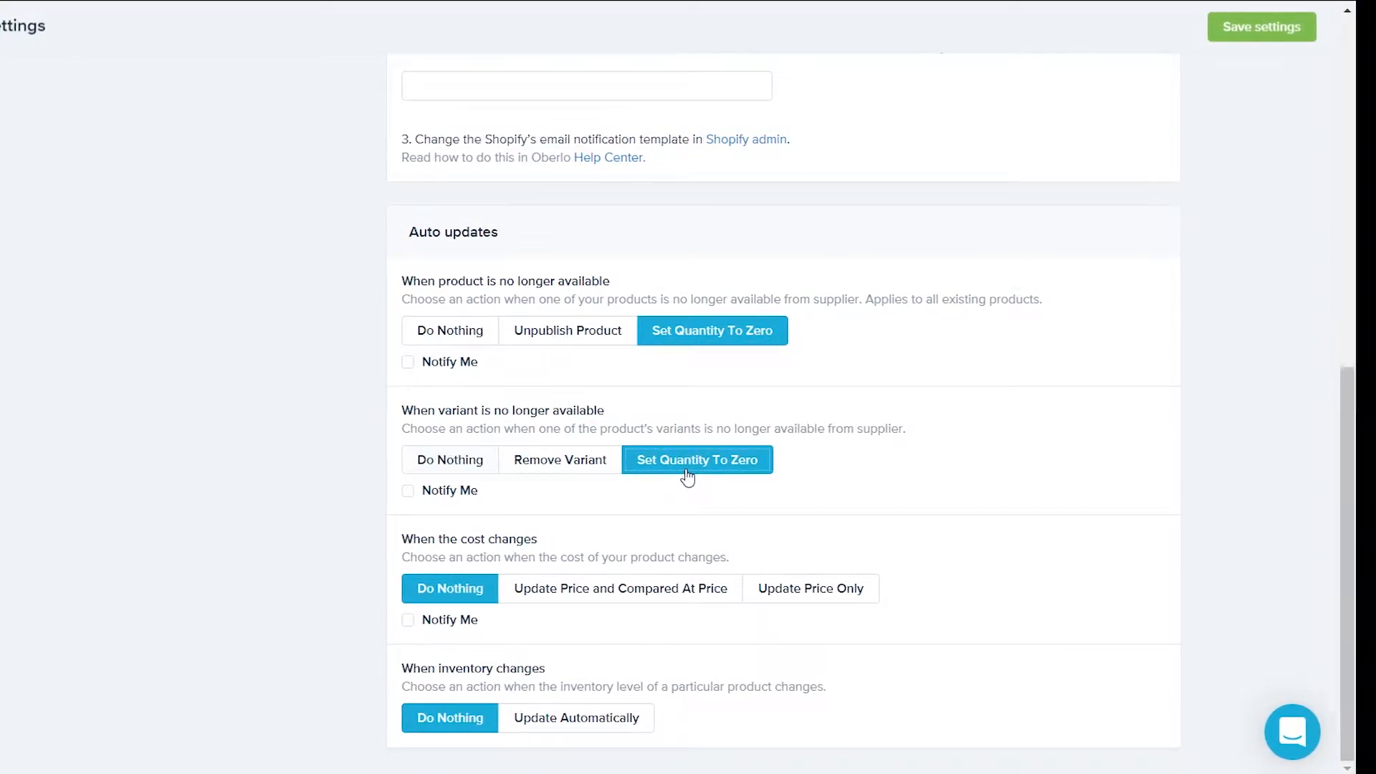
# Enable unavailability and cost-change notifications, auto-update inventory, and save settings
pyautogui.click(411, 364)
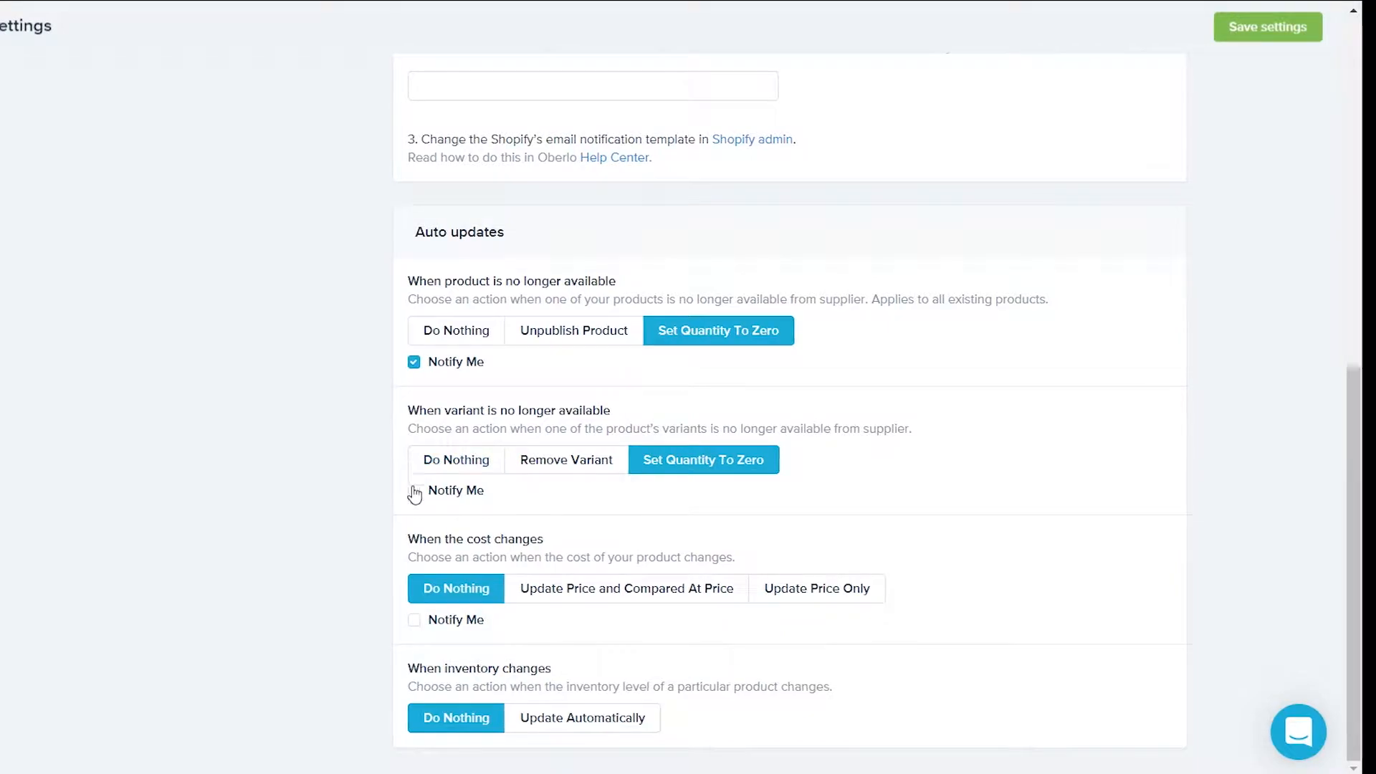
pyautogui.click(416, 492)
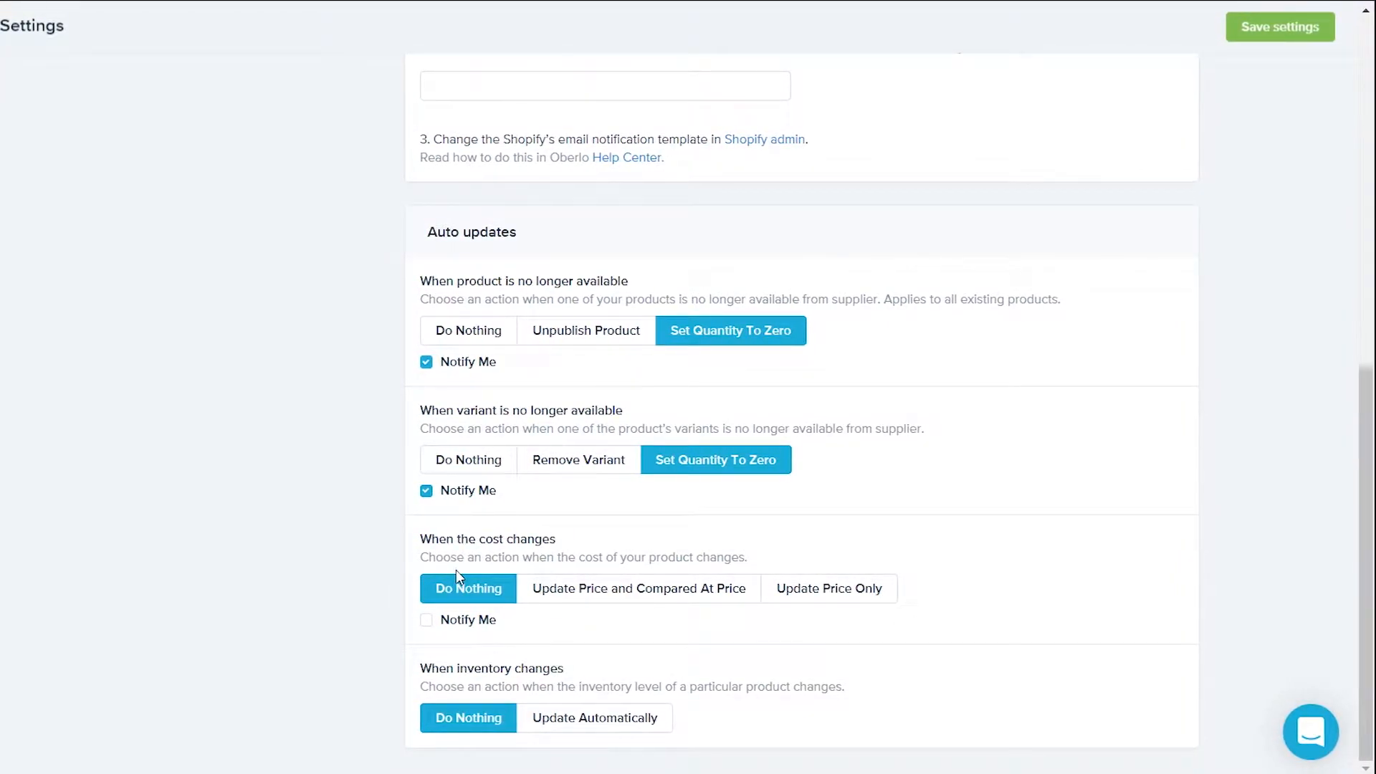
pyautogui.click(429, 621)
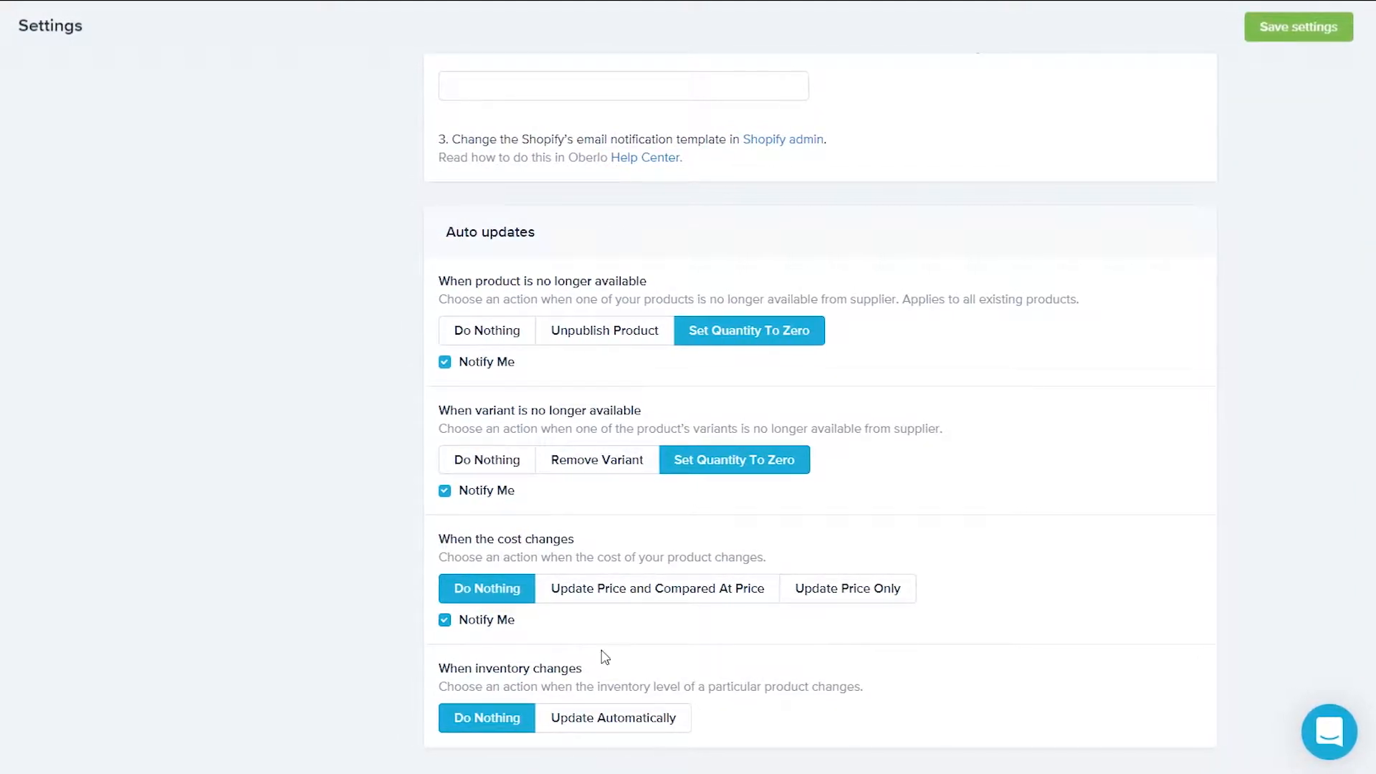
pyautogui.click(584, 728)
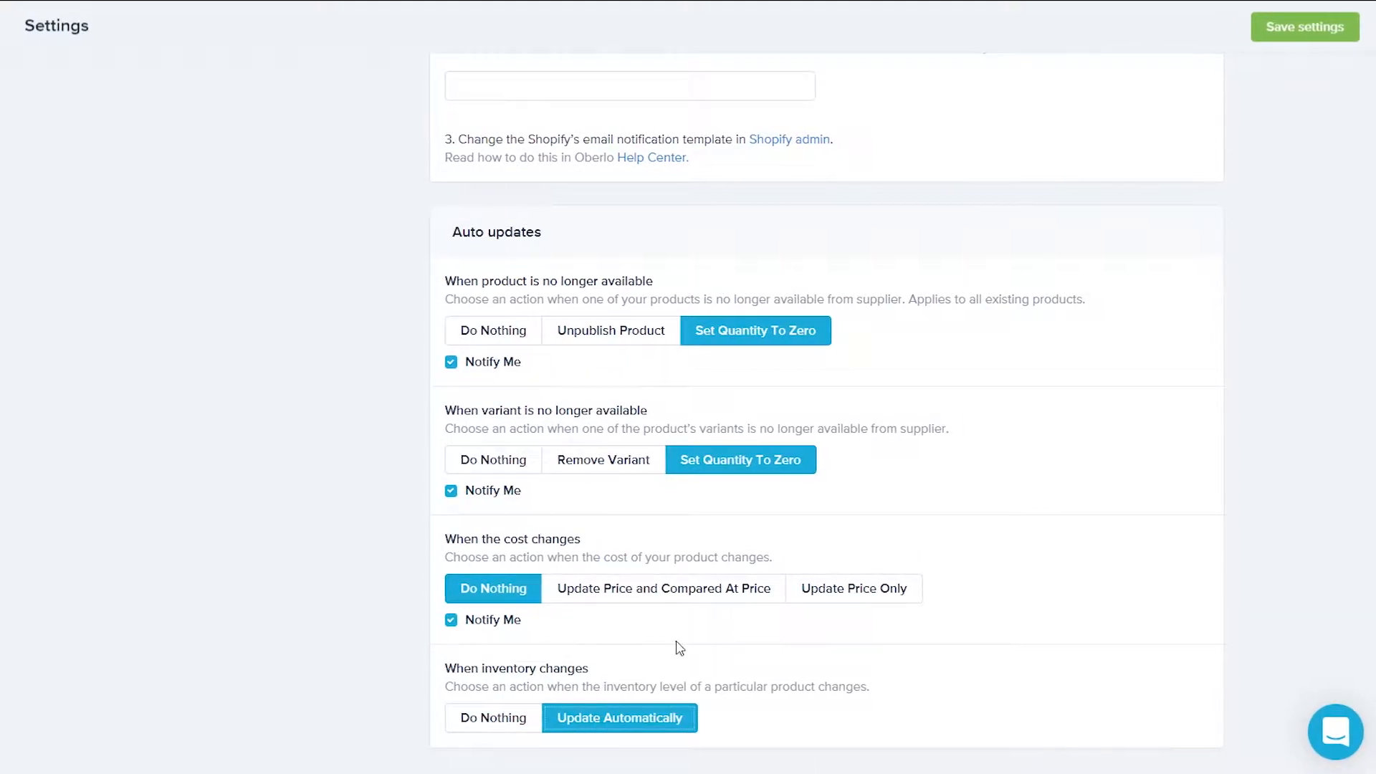
pyautogui.scroll(10, 869, 408)
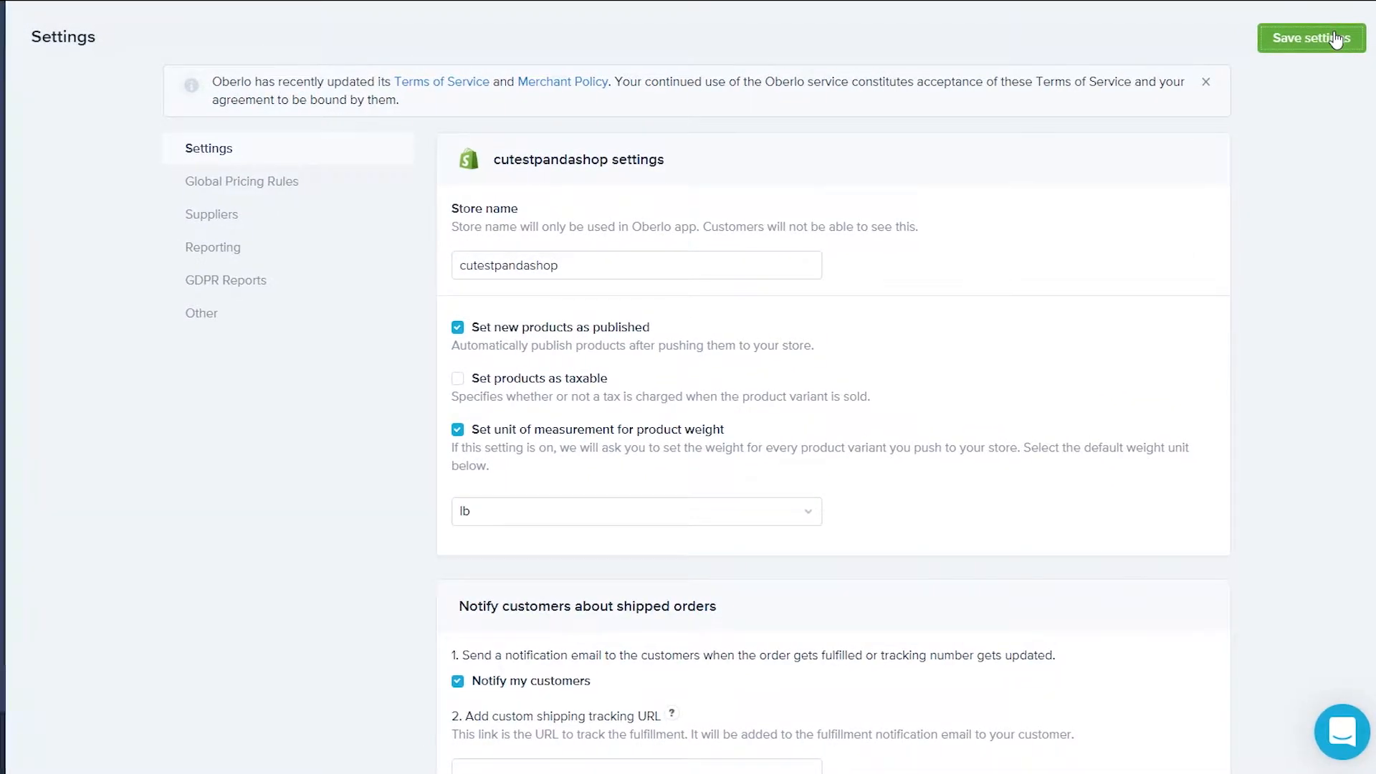
pyautogui.click(1338, 40)
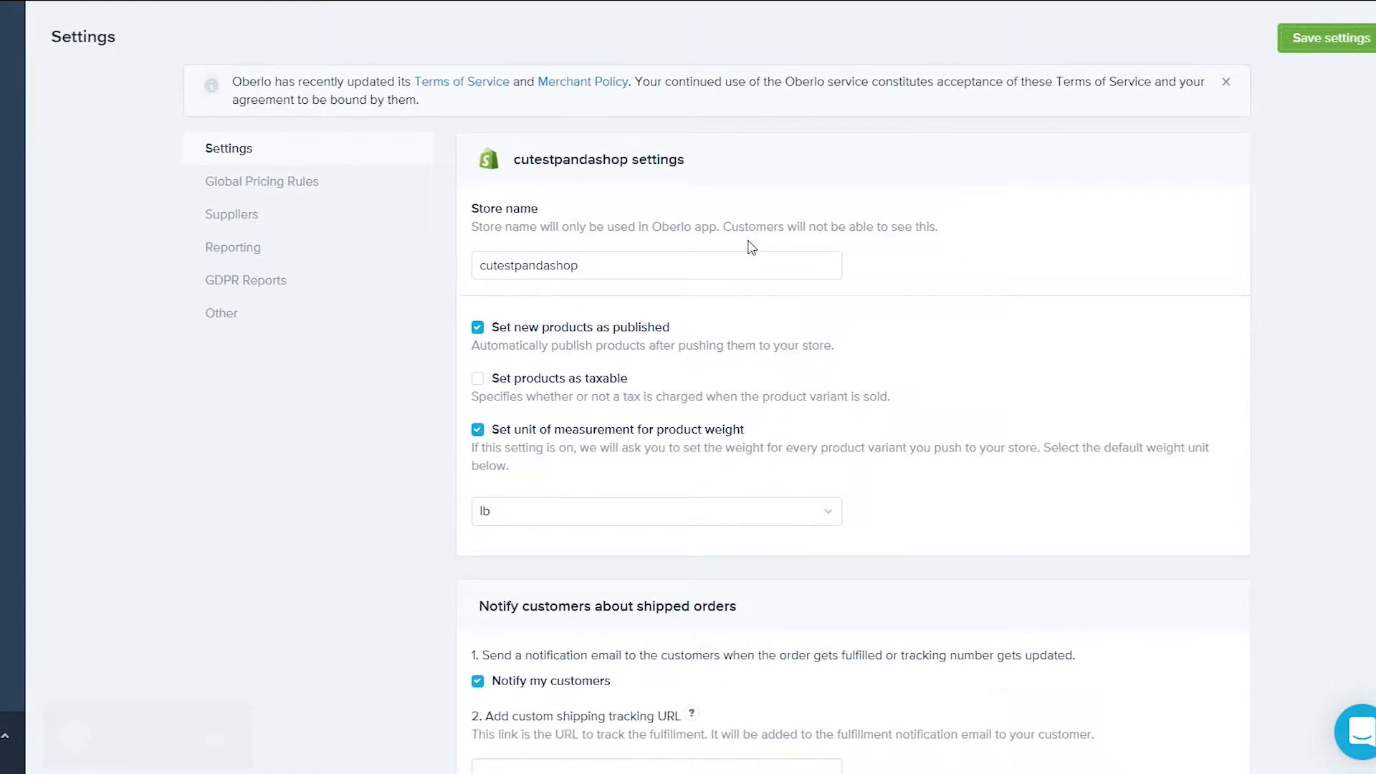
# Set ePacket as the default supplier shipping method
pyautogui.click(259, 224)
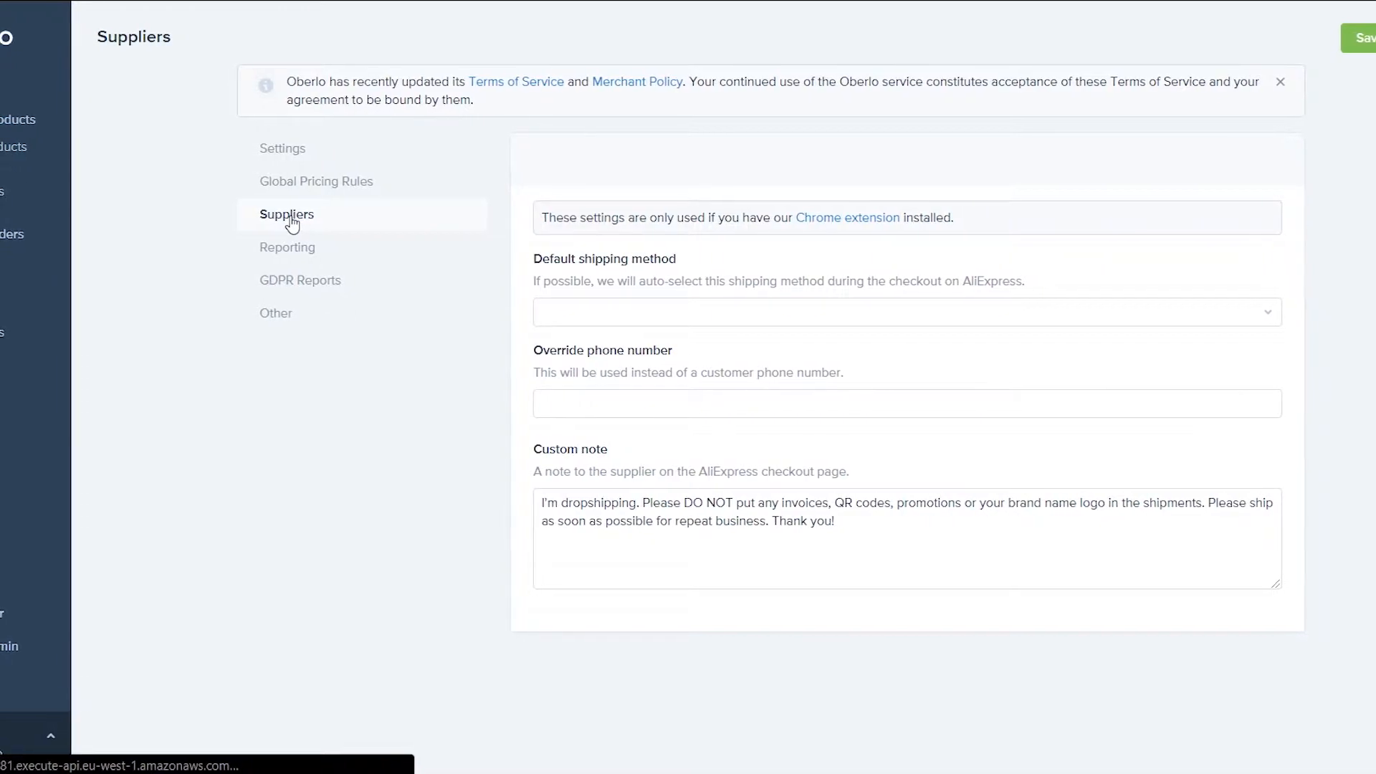
pyautogui.click(638, 314)
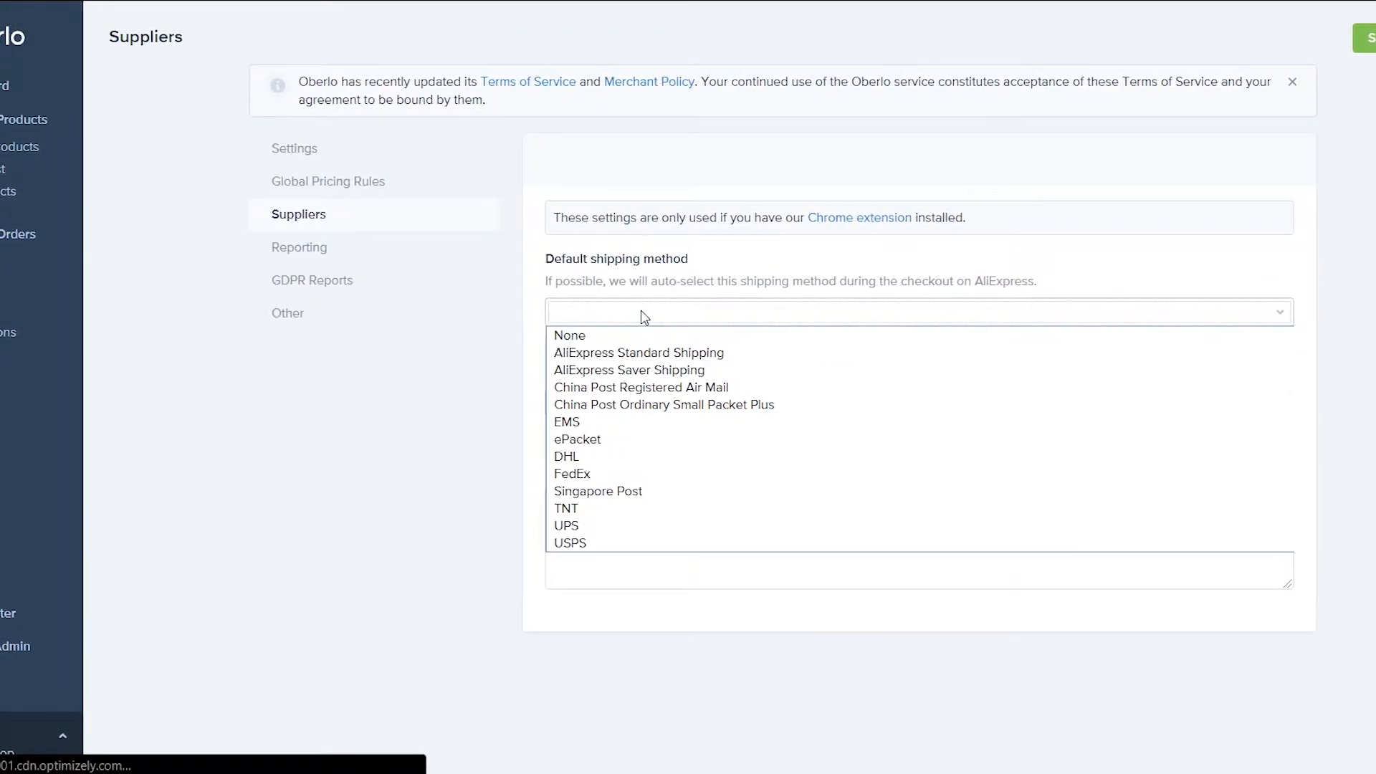
pyautogui.press('e')
pyautogui.press('p')
pyautogui.press('Return')
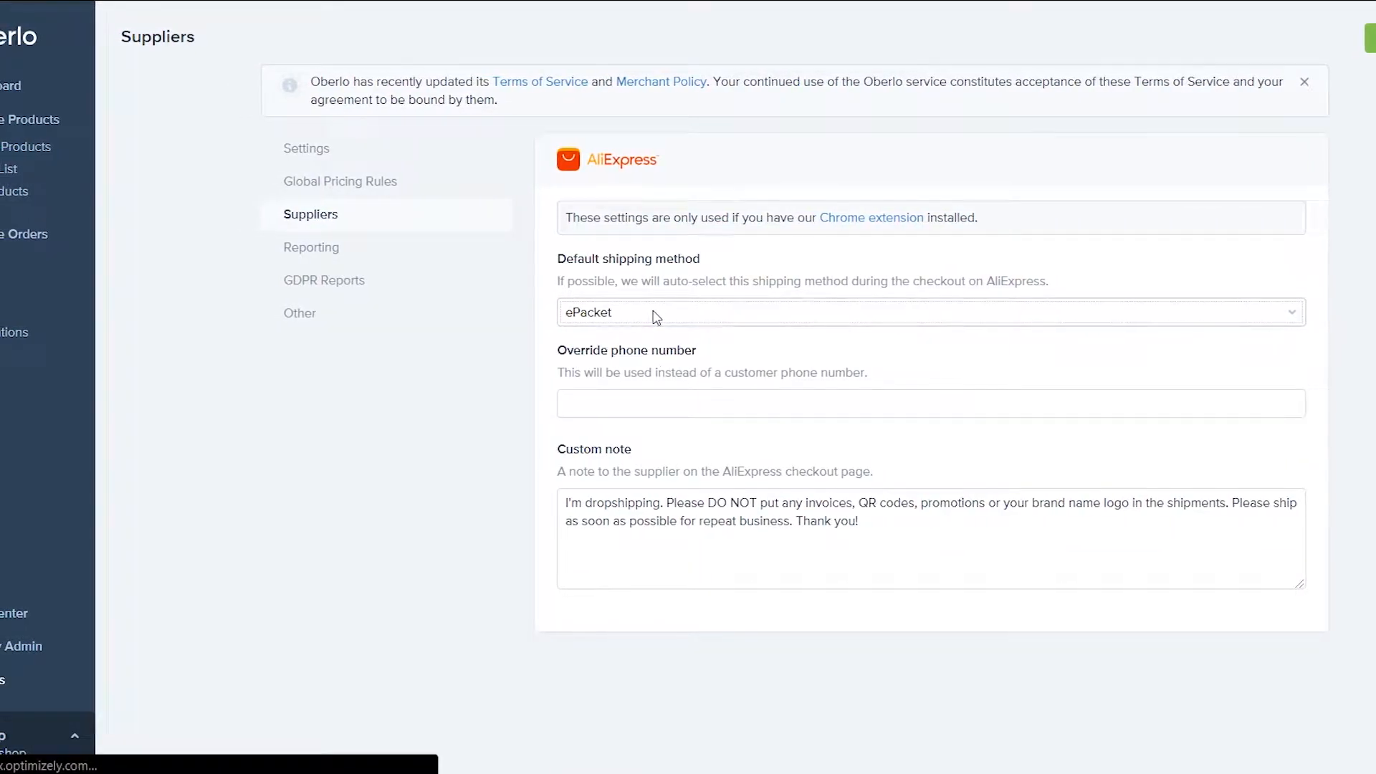
# Enter an override phone number and save the supplier settings
pyautogui.click(661, 404)
pyautogui.write('00000000')
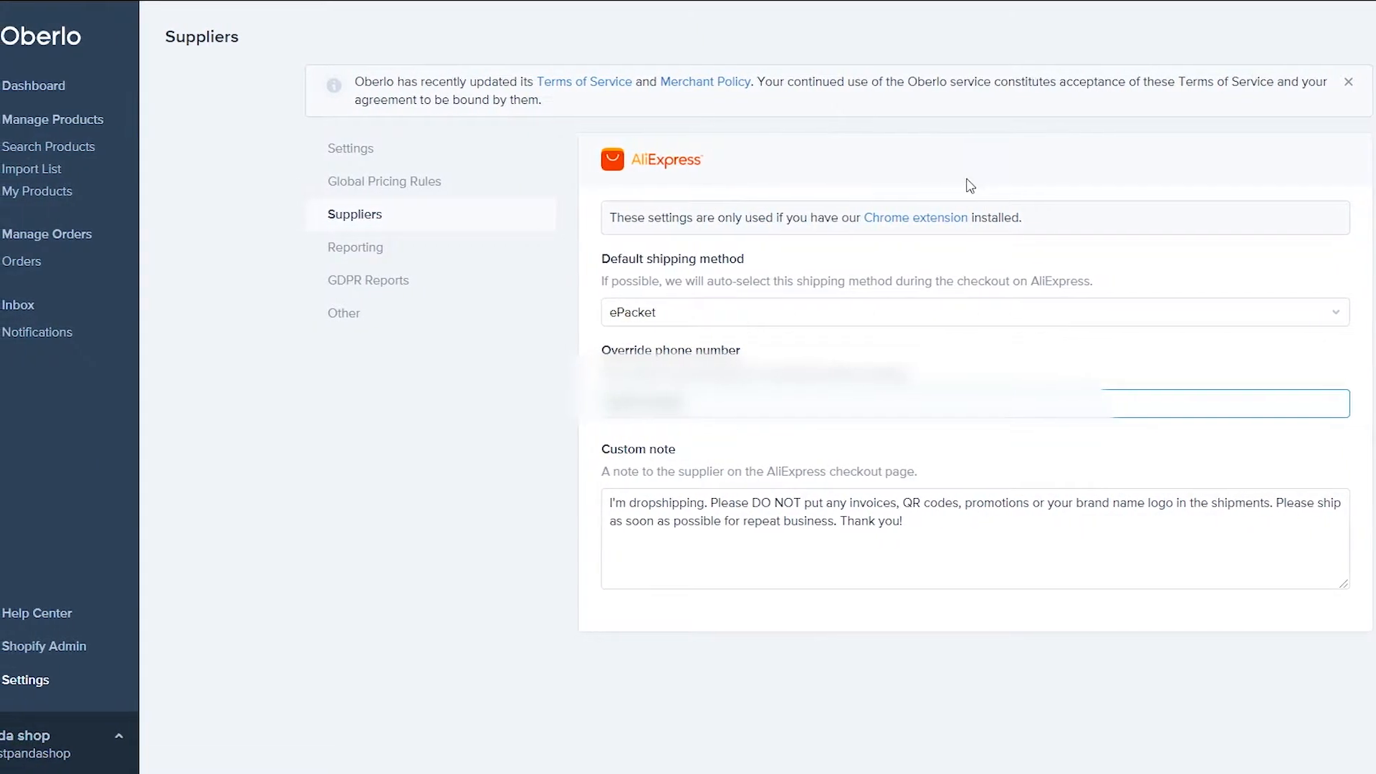
pyautogui.press('Tab')
pyautogui.click(1347, 249)
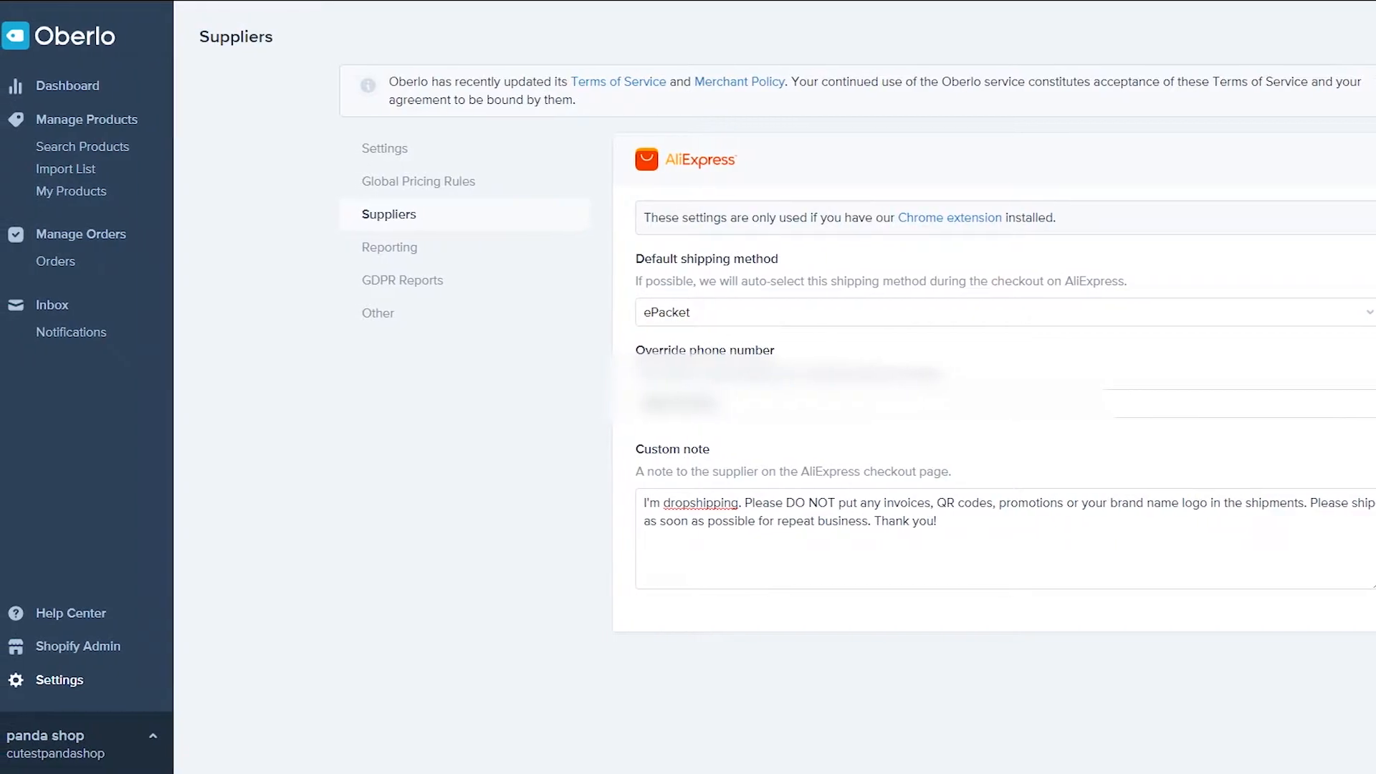
pyautogui.click(1280, 40)
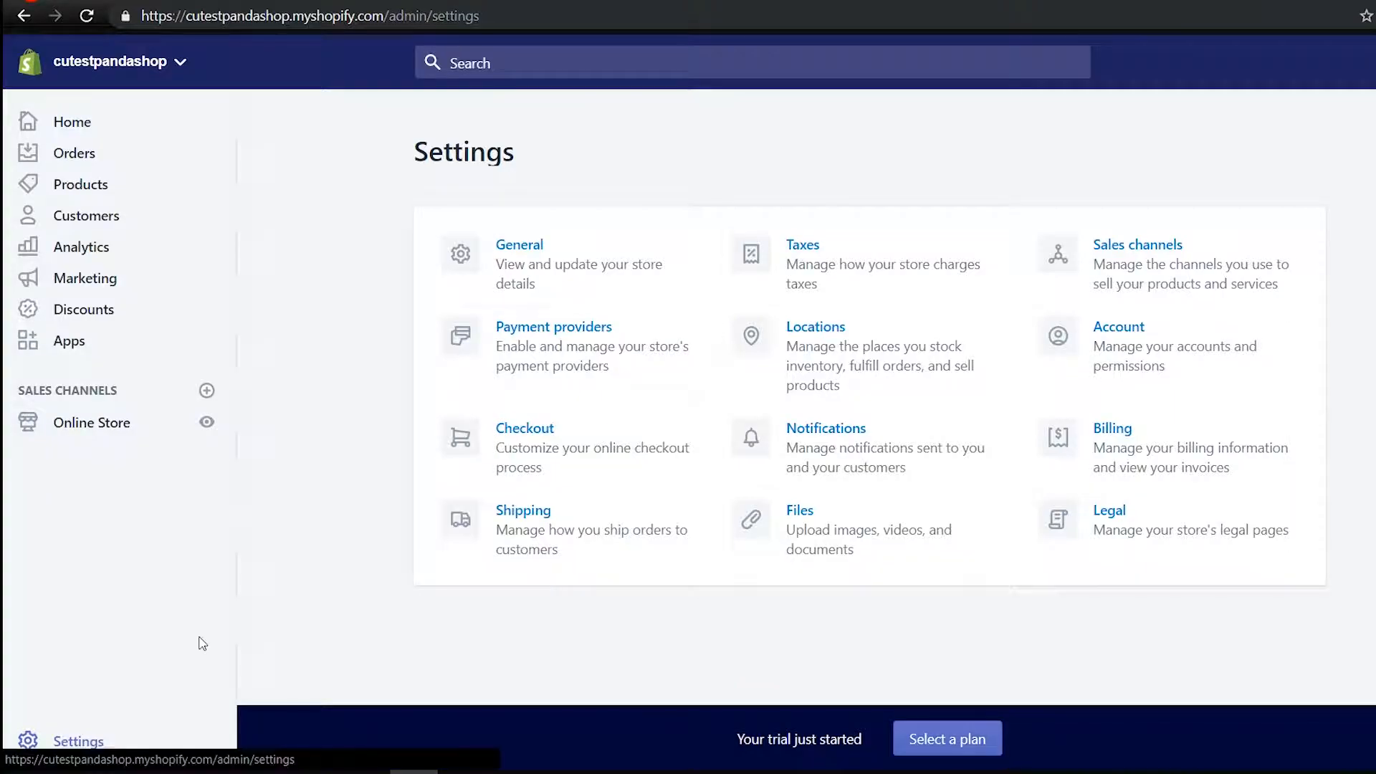
# Open the store's General settings and look through the time zones, keeping Asia/Beirut
pyautogui.click(645, 232)
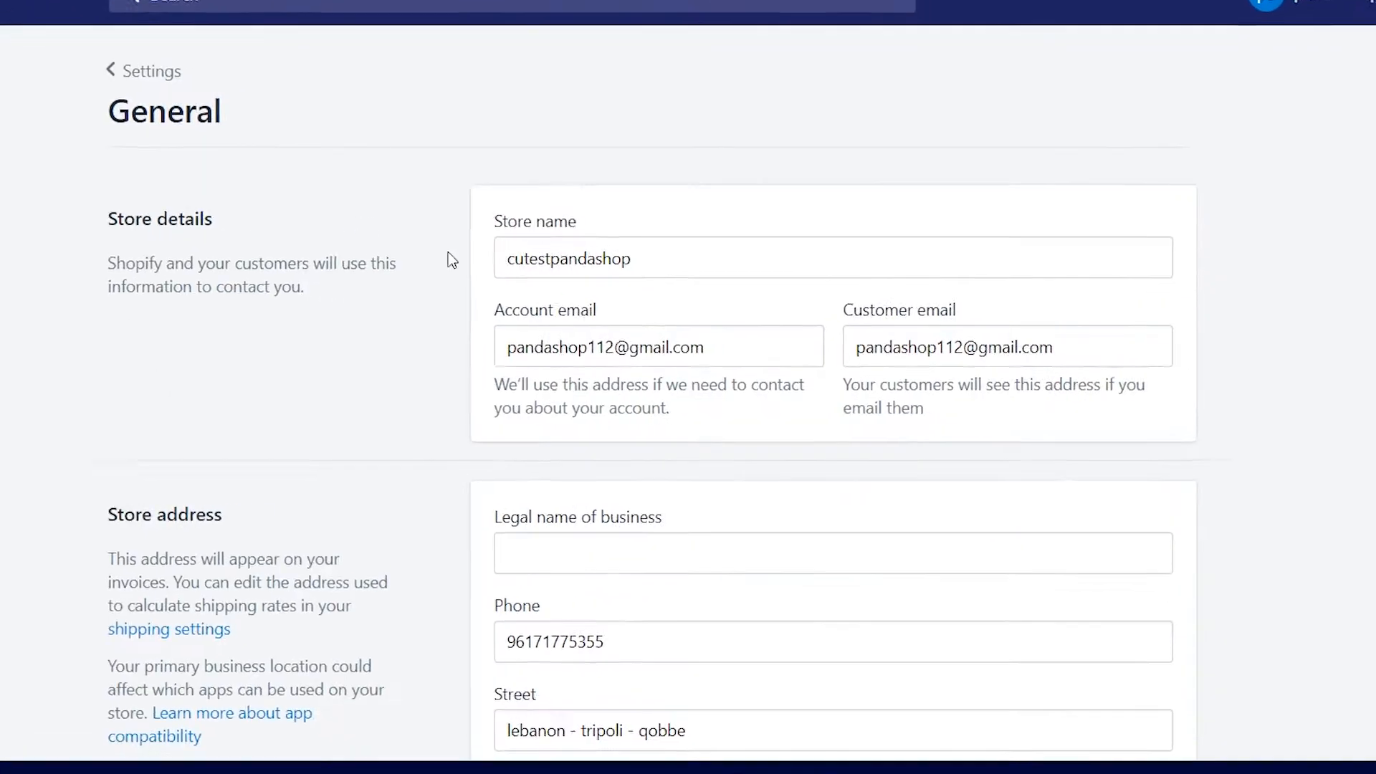
pyautogui.scroll(-8, 889, 437)
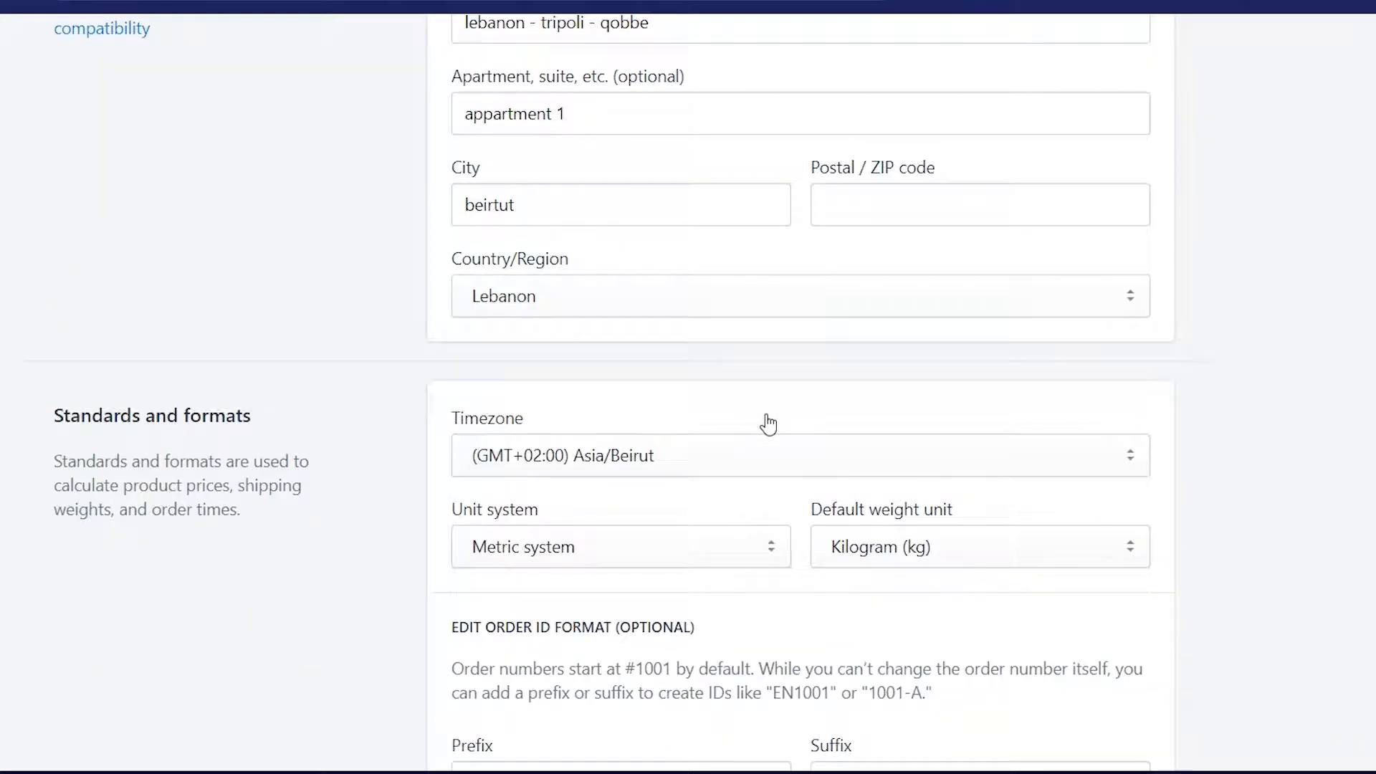
pyautogui.scroll(-2, 767, 426)
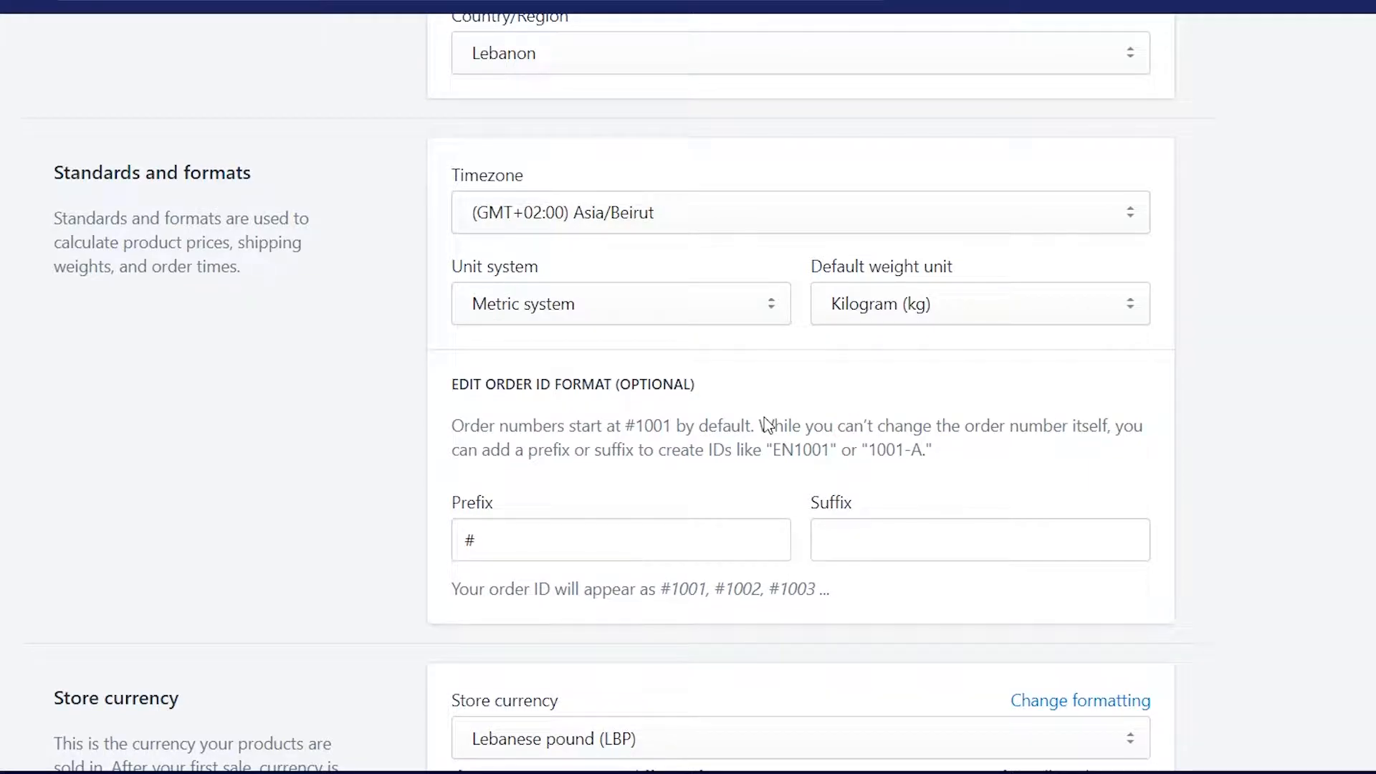
pyautogui.click(652, 220)
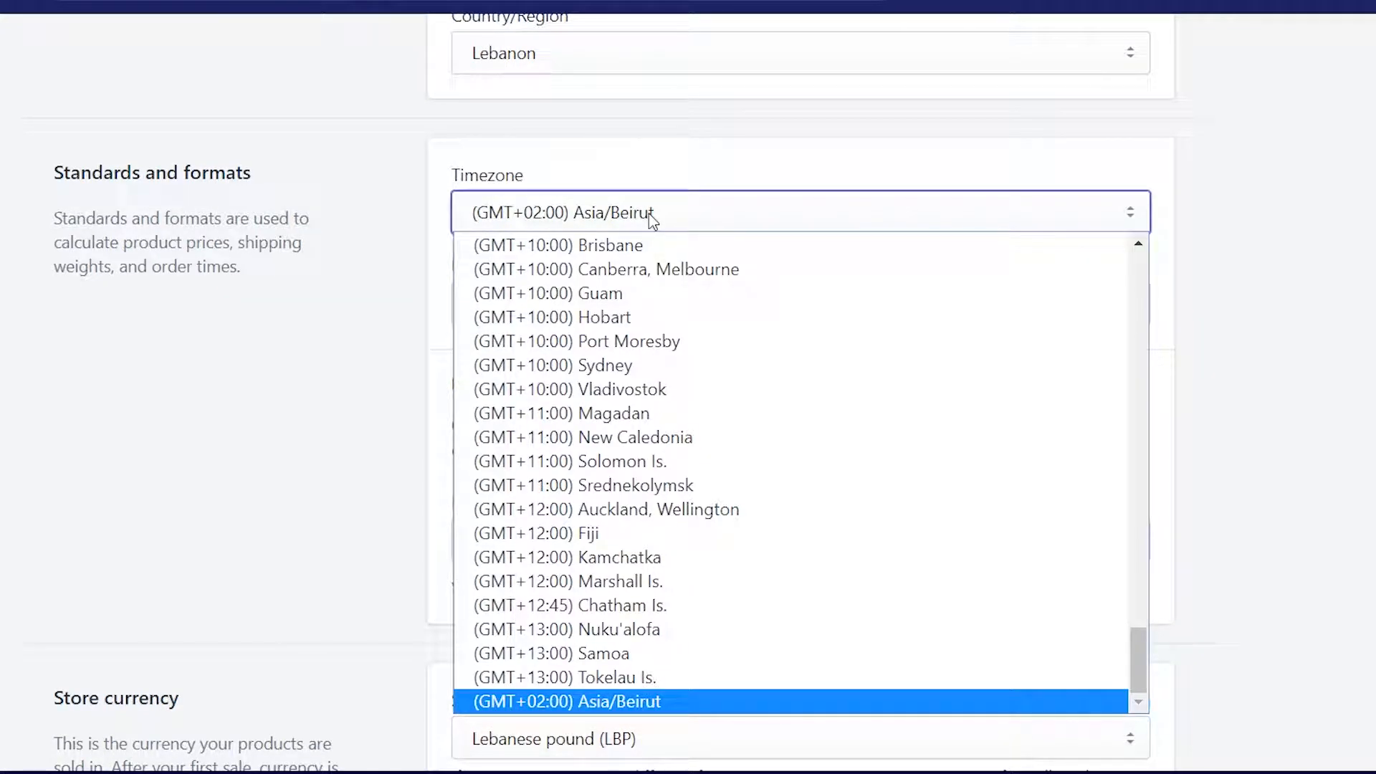
pyautogui.click(411, 307)
pyautogui.click(576, 219)
pyautogui.scroll(7, 603, 282)
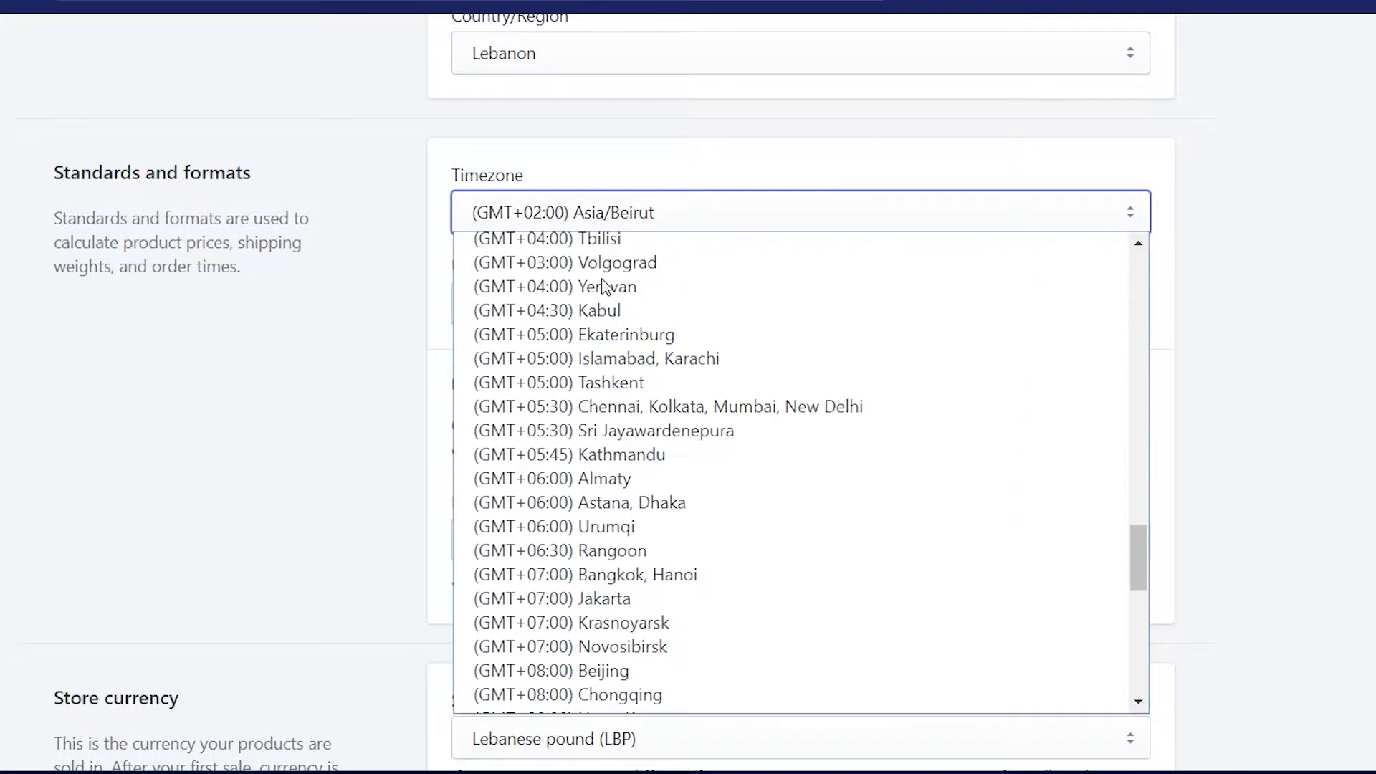
pyautogui.scroll(-4, 604, 286)
pyautogui.scroll(15, 545, 309)
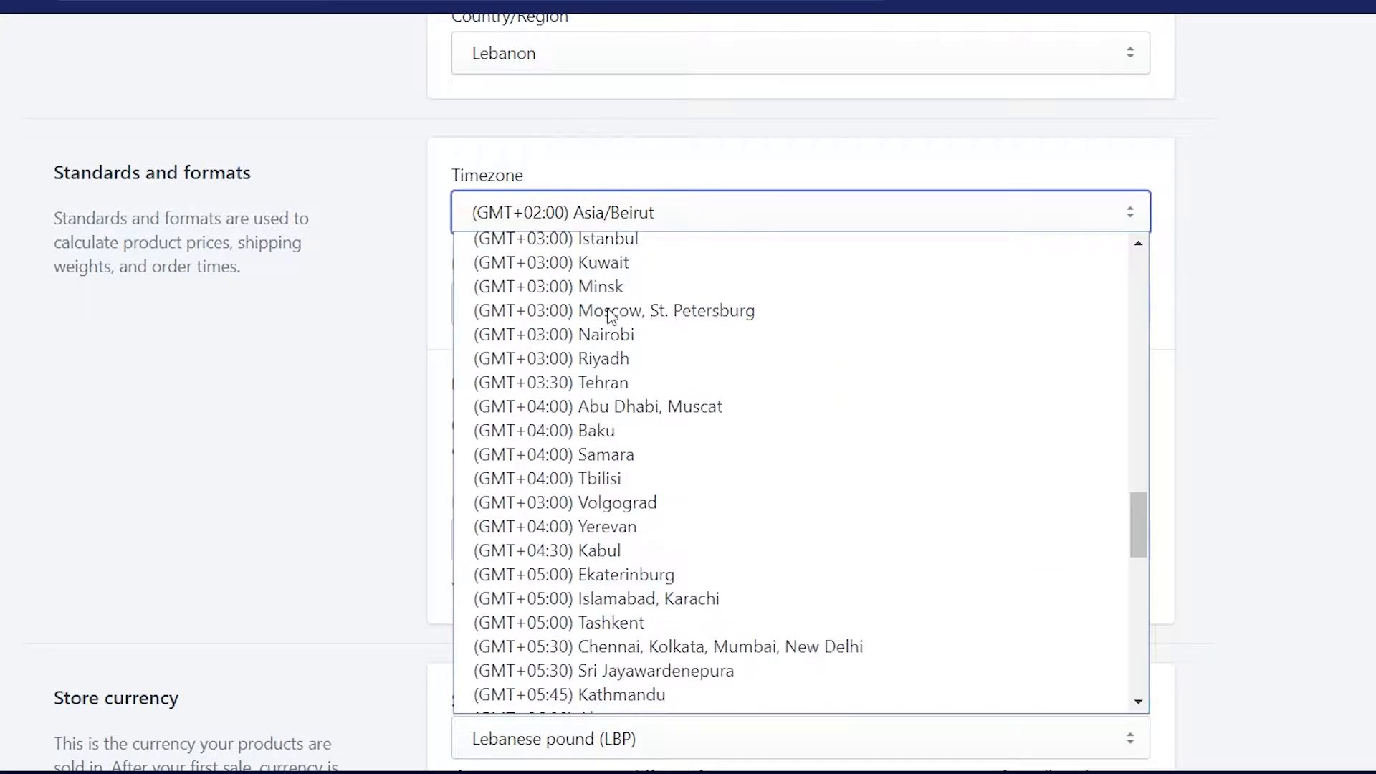
pyautogui.click(384, 347)
# Set the unit system to Imperial and the store currency to US dollar (USD), then save
pyautogui.click(636, 313)
pyautogui.click(645, 332)
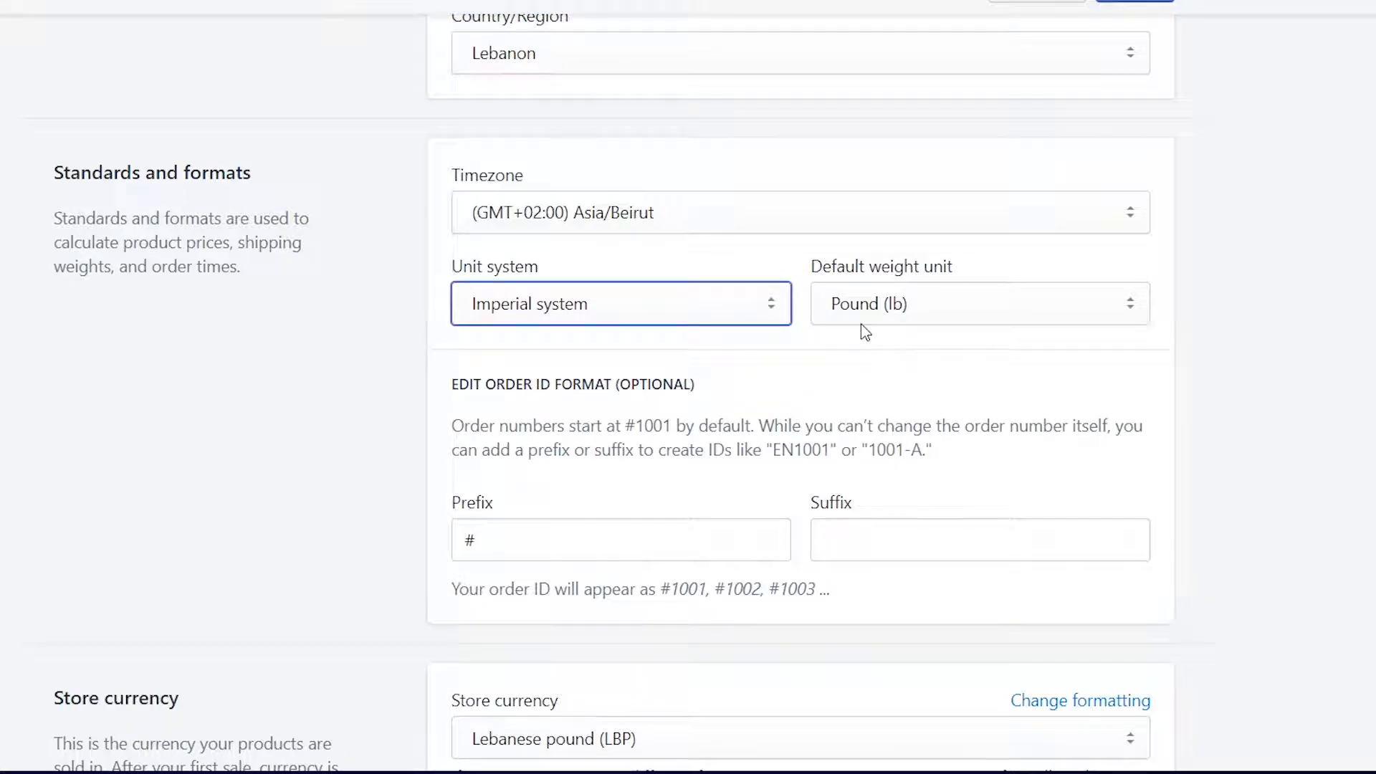
pyautogui.scroll(-3, 655, 433)
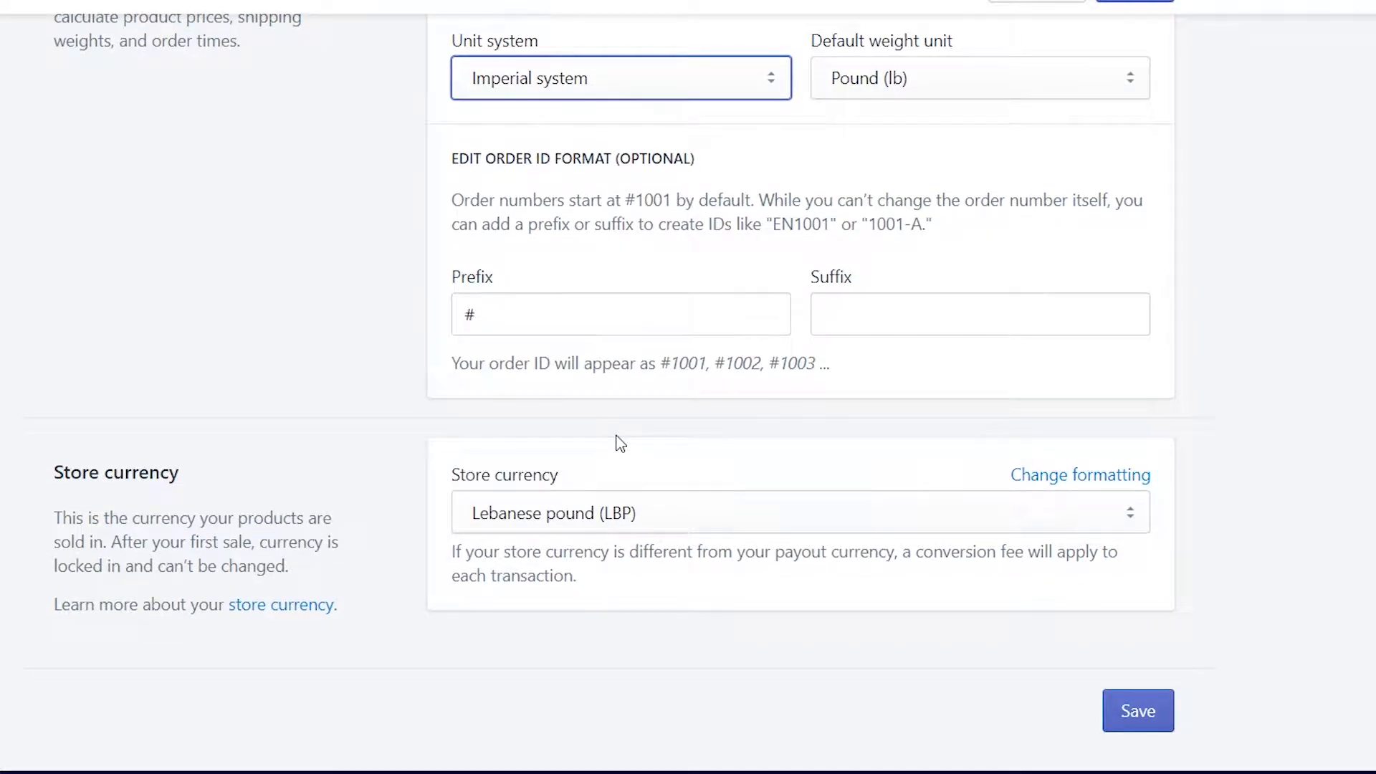
pyautogui.click(619, 512)
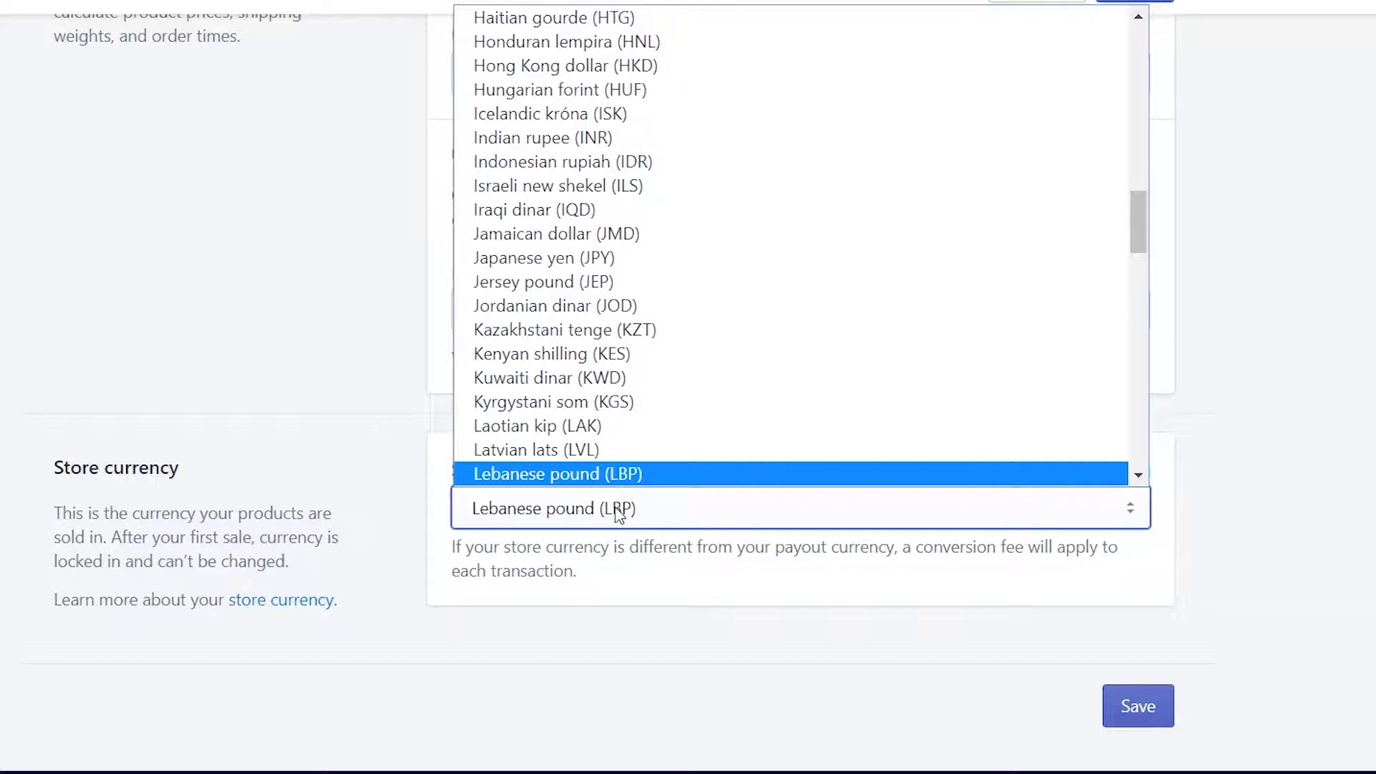
pyautogui.write('us')
pyautogui.press('Num_Lock')
pyautogui.press('Return')
pyautogui.scroll(-1, 1075, 733)
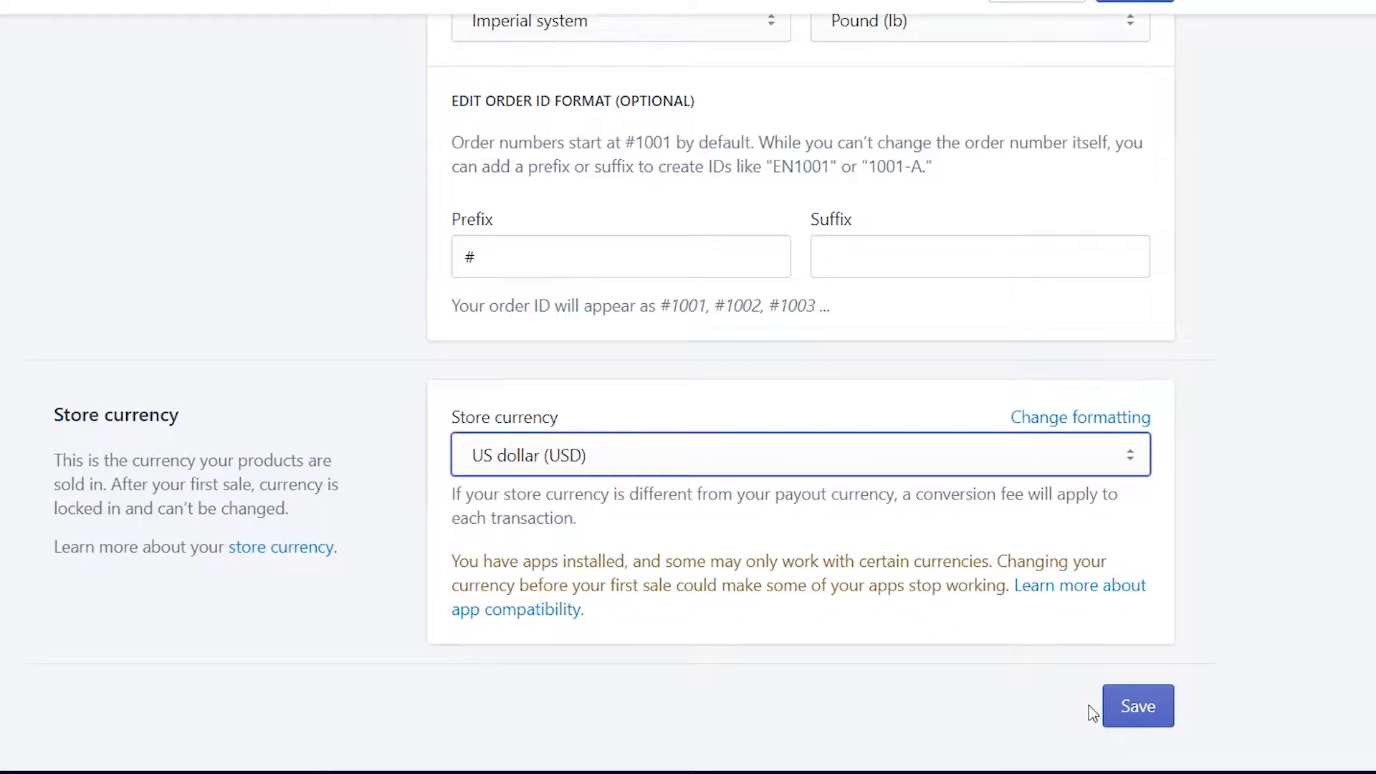
pyautogui.click(1150, 706)
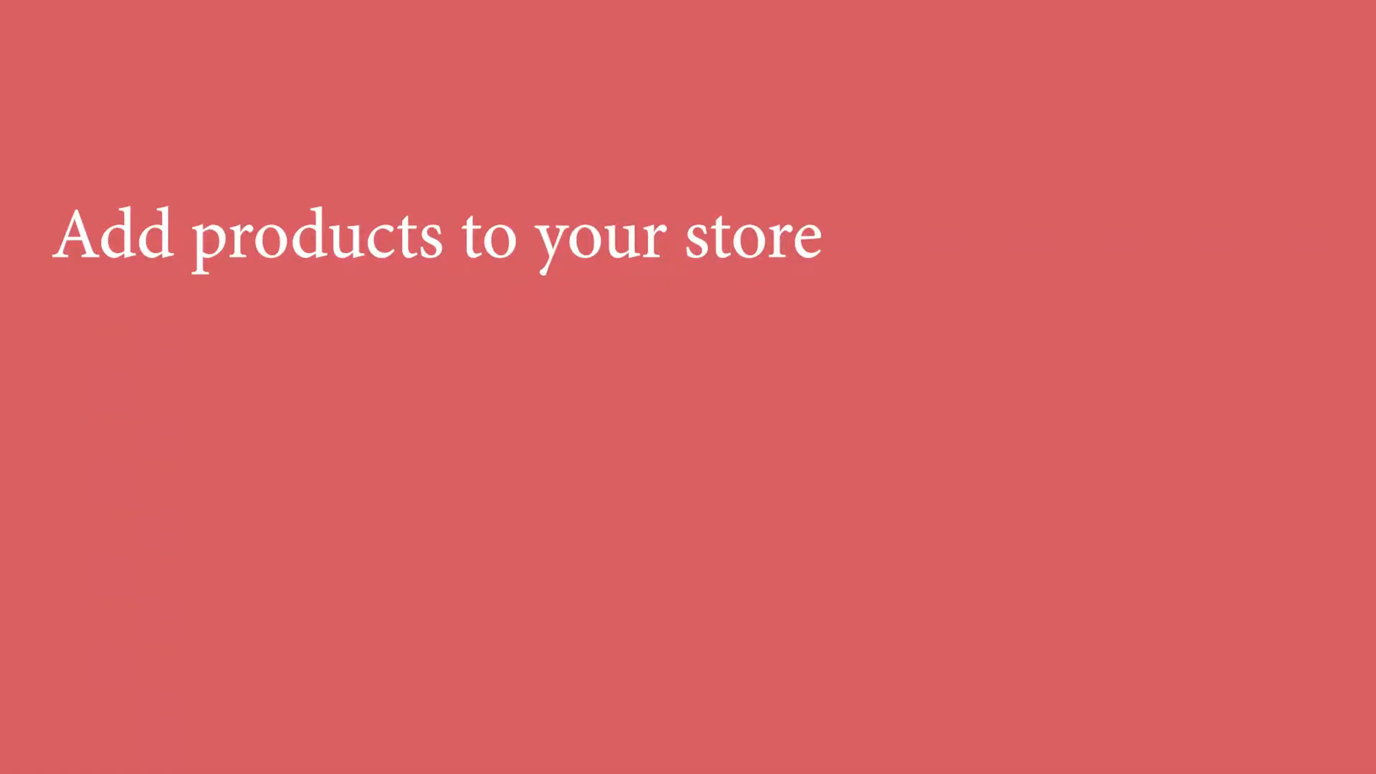
# Go to aliexpress.com from a new tab's address bar
pyautogui.write('al')
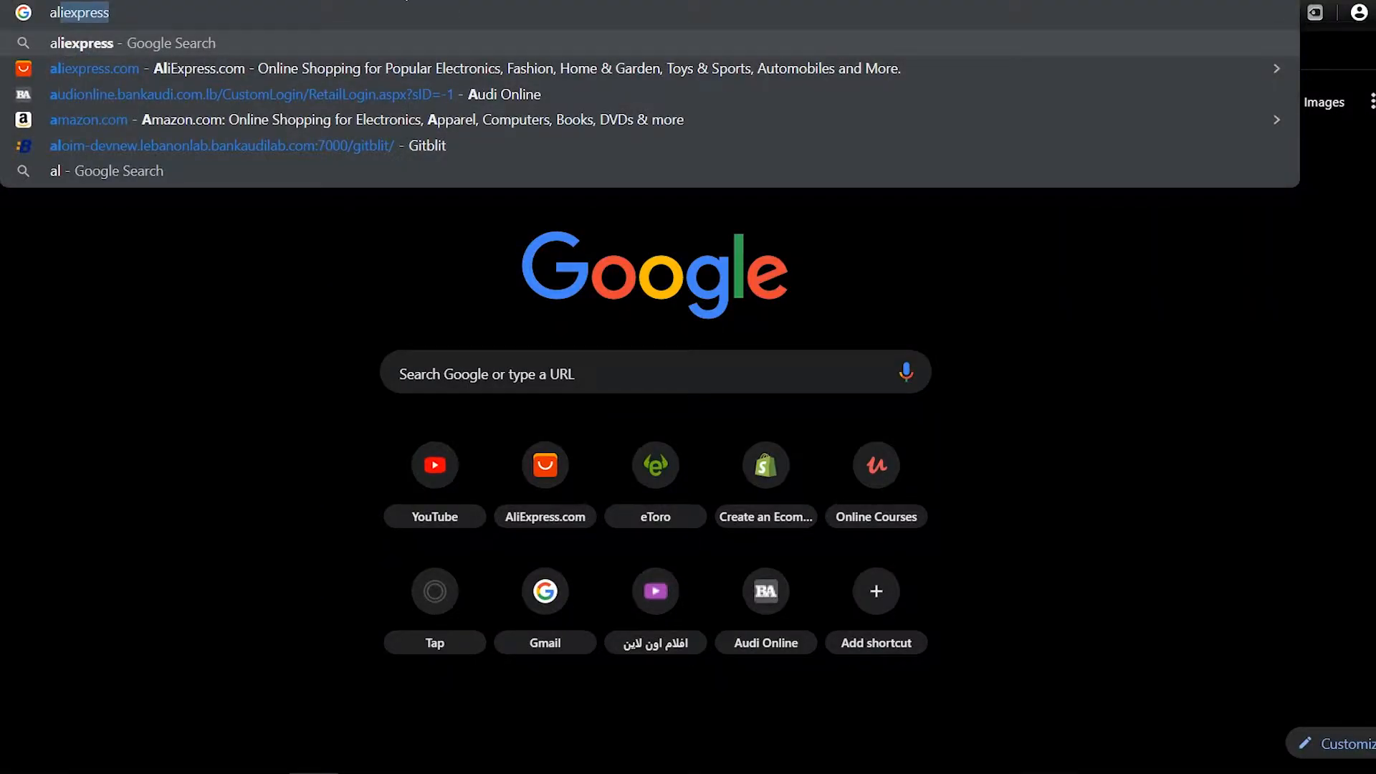
pyautogui.write('i')
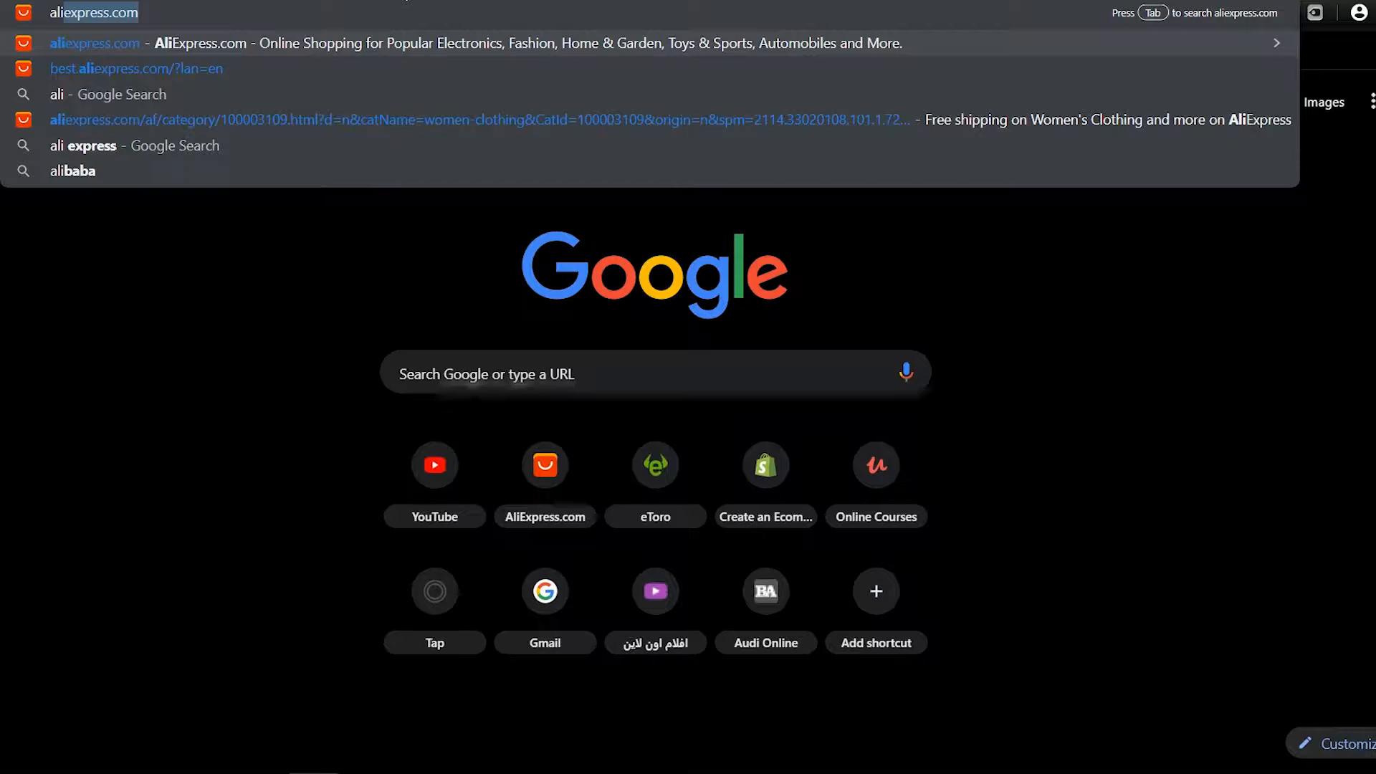
pyautogui.press('Return')
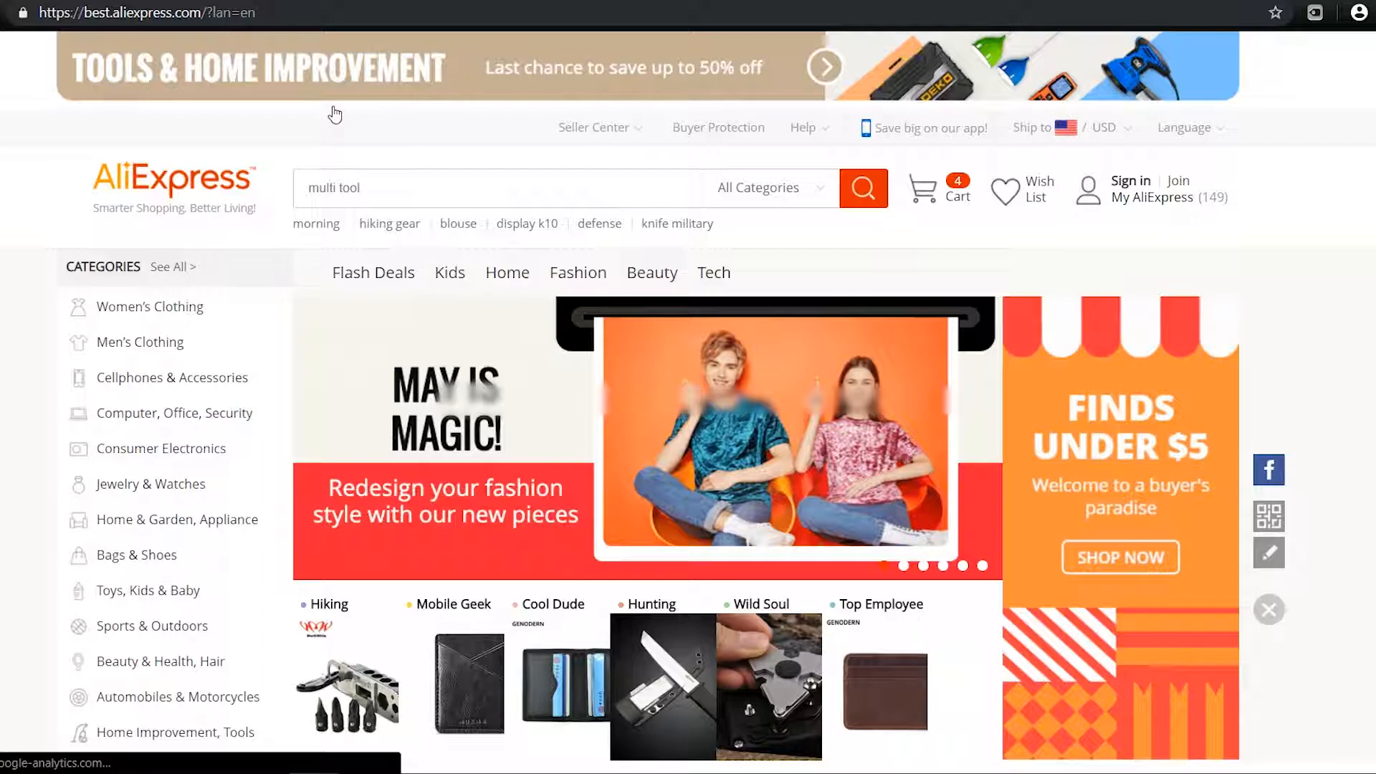
# Search AliExpress for panda mug and import the Pandicorn and SUNFILI mugs to Oberlo
pyautogui.write('a')
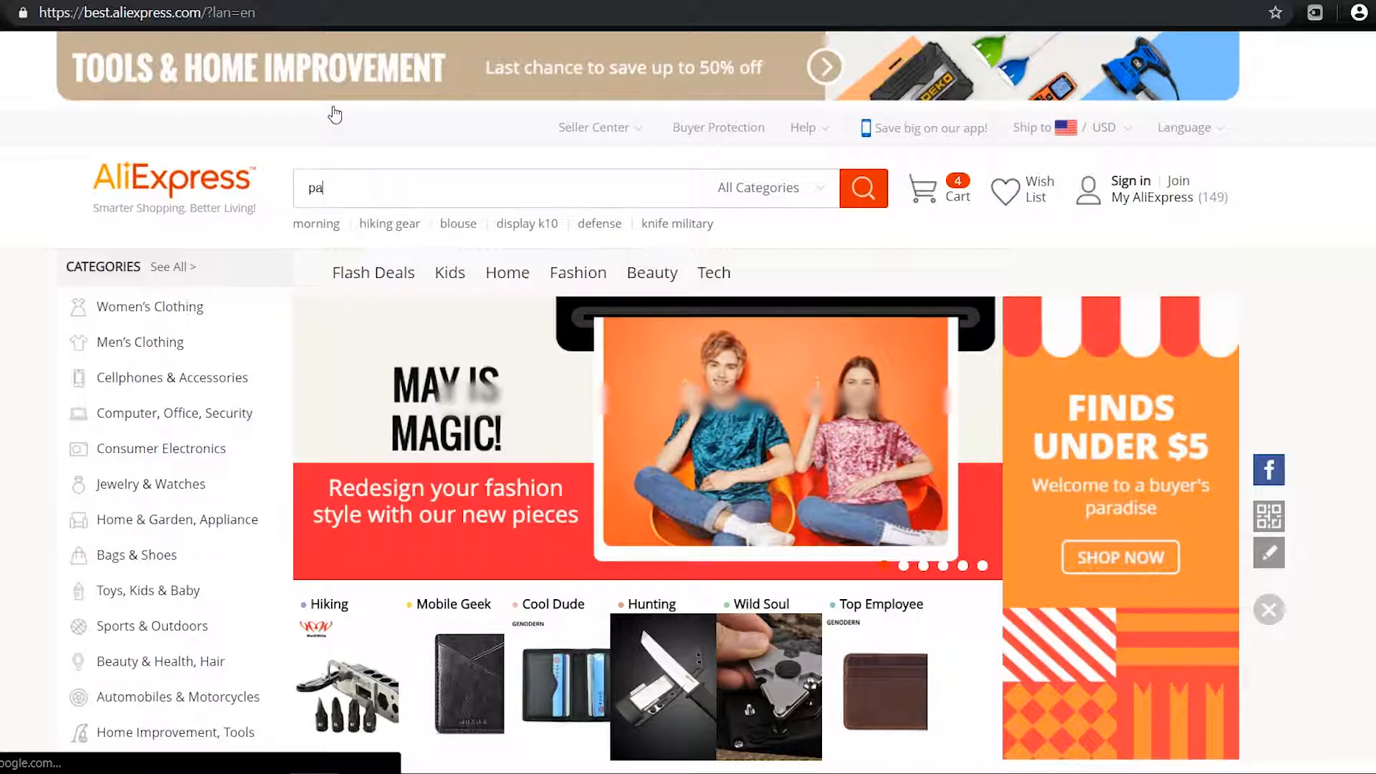
pyautogui.write('n')
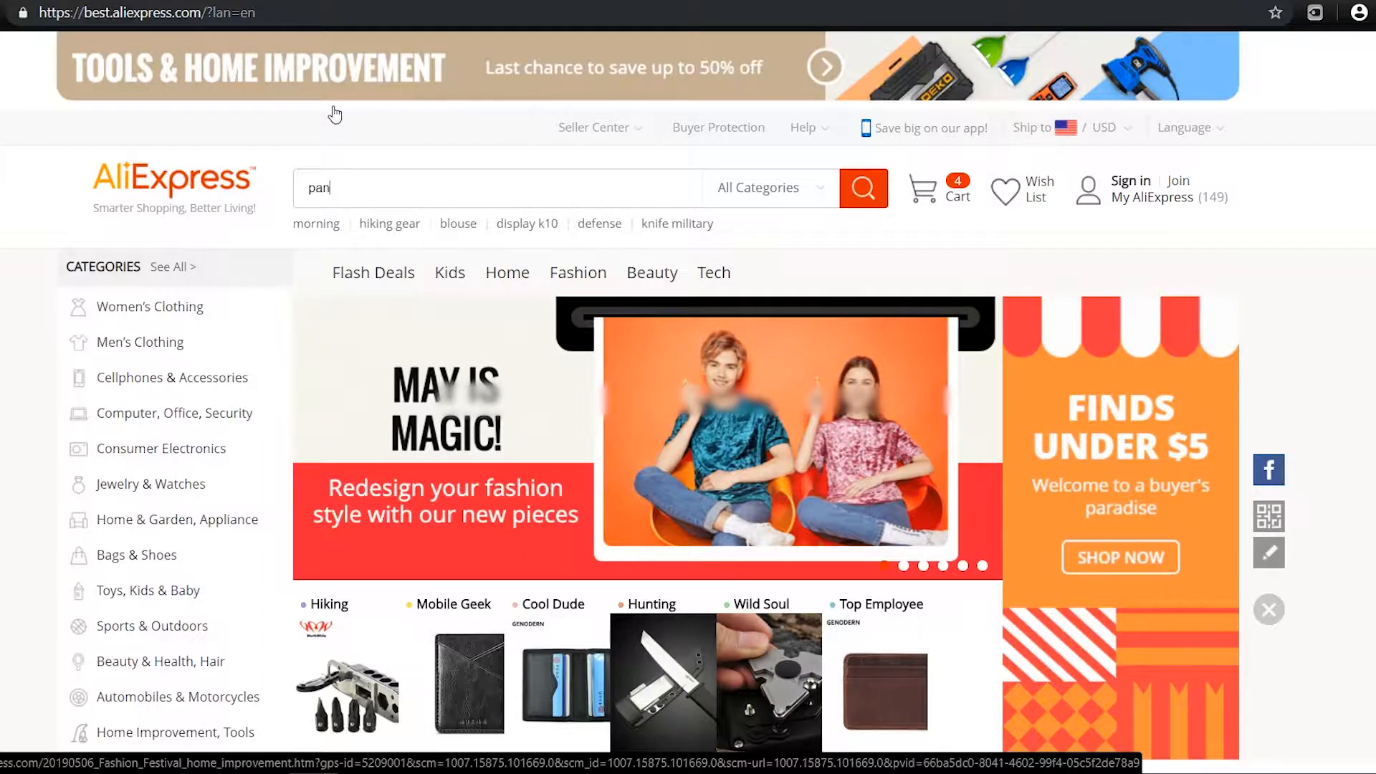
pyautogui.write('da mug')
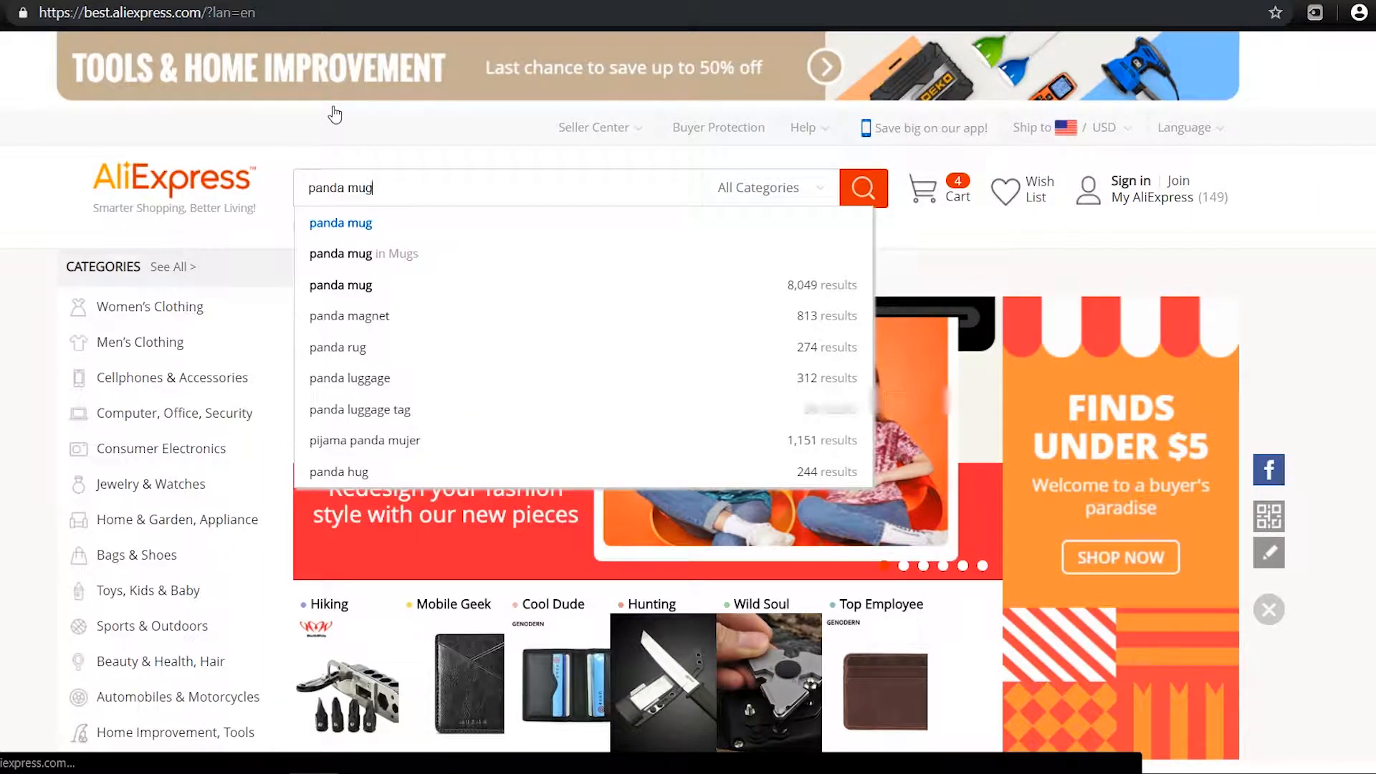
pyautogui.press('Return')
pyautogui.scroll(-8, 1319, 349)
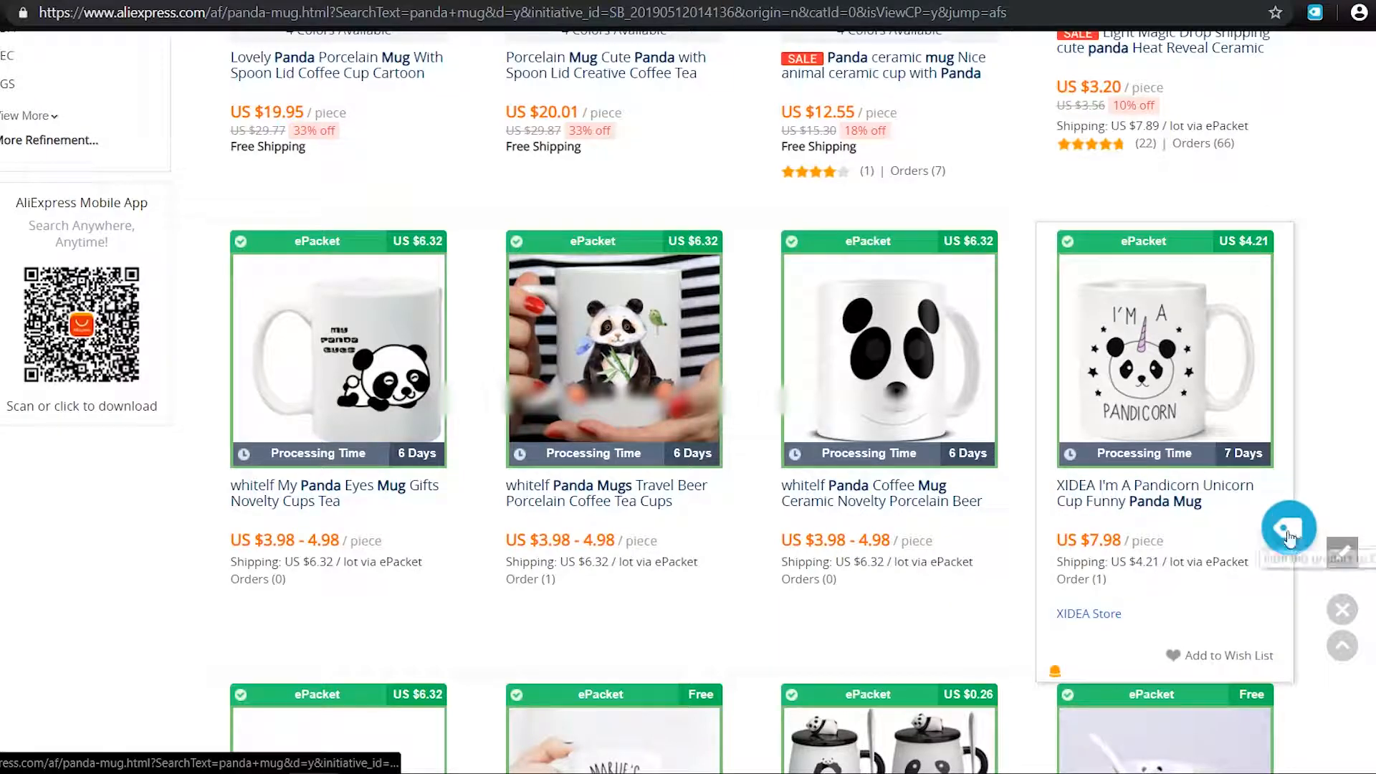
pyautogui.click(1290, 544)
pyautogui.scroll(5, 1102, 493)
pyautogui.scroll(-10, 1102, 493)
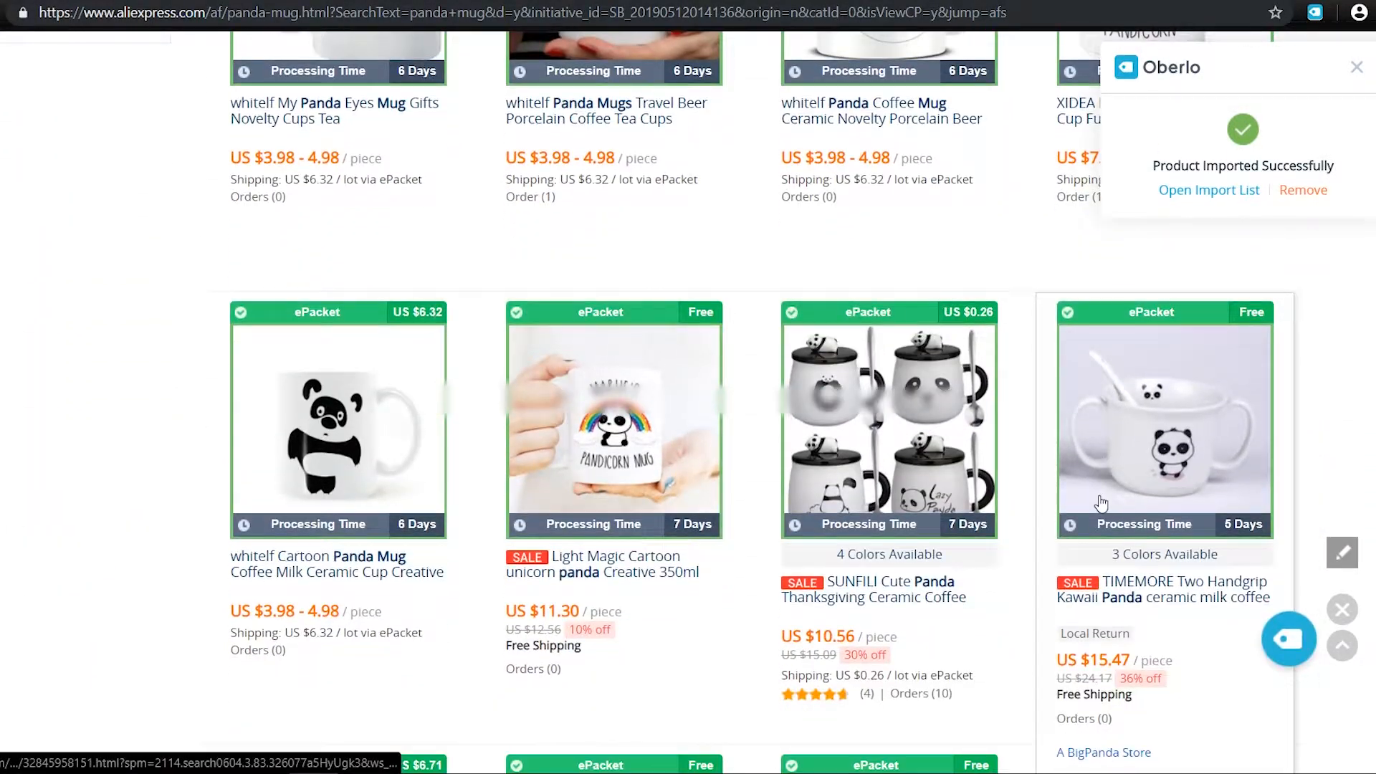
pyautogui.click(1014, 622)
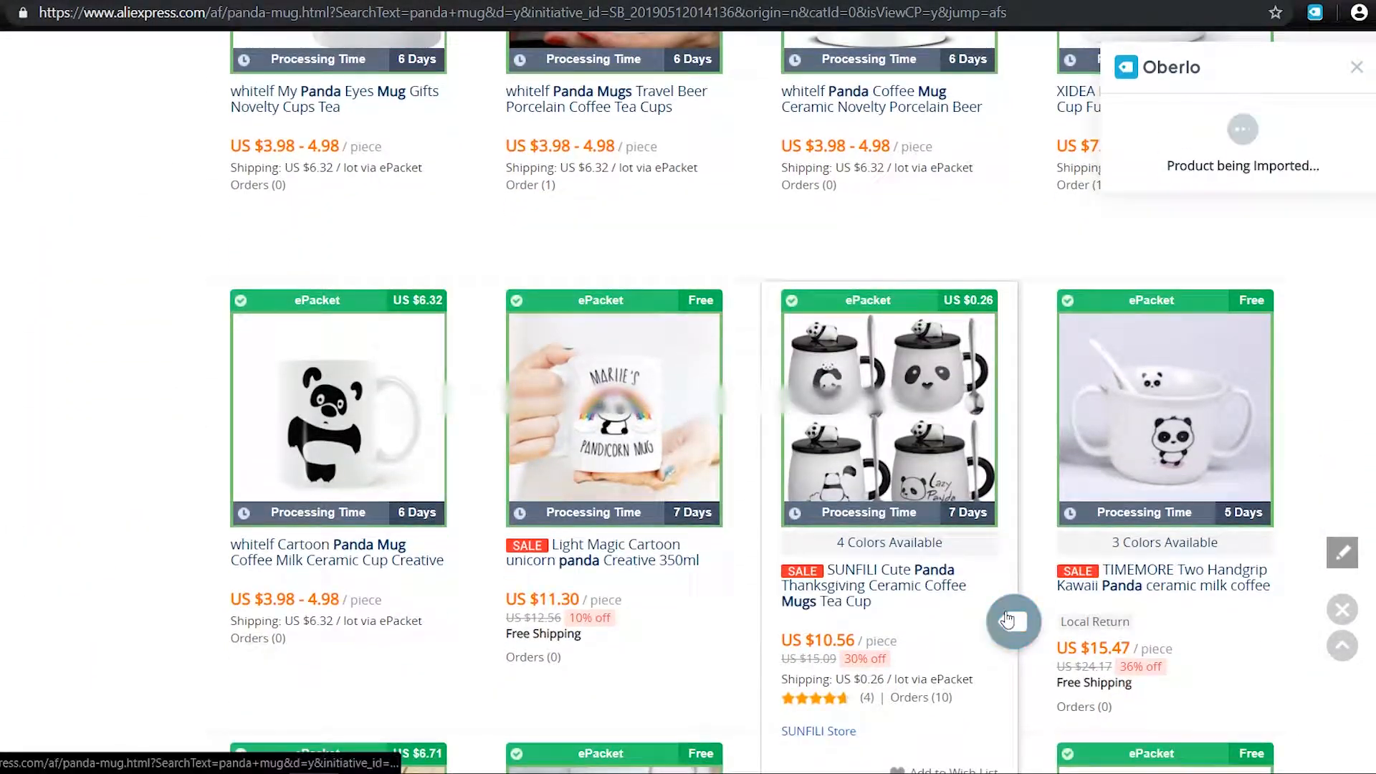
pyautogui.scroll(15, 932, 418)
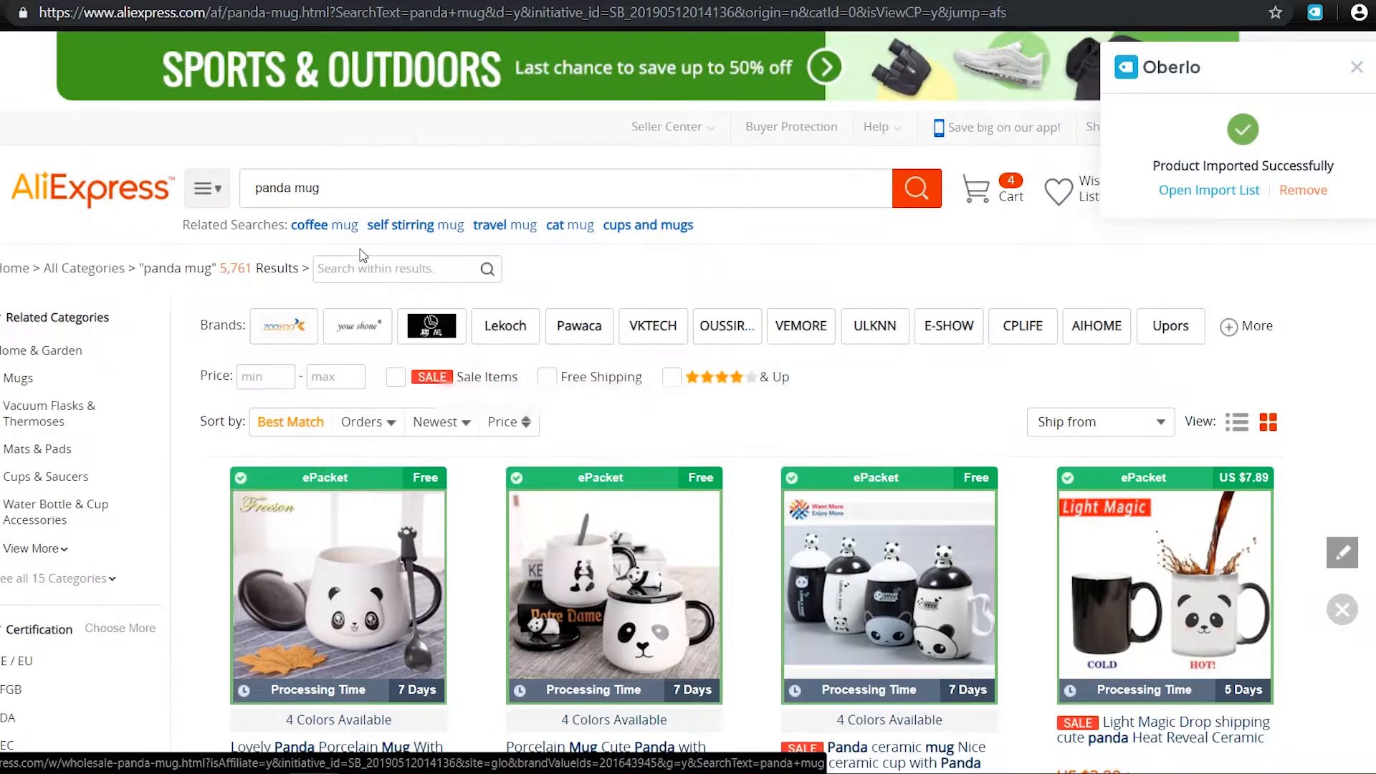
# Search for panda scarf and import the pink panda infinity scarf to Oberlo
pyautogui.doubleClick(300, 188)
pyautogui.write('scarf')
pyautogui.press('Return')
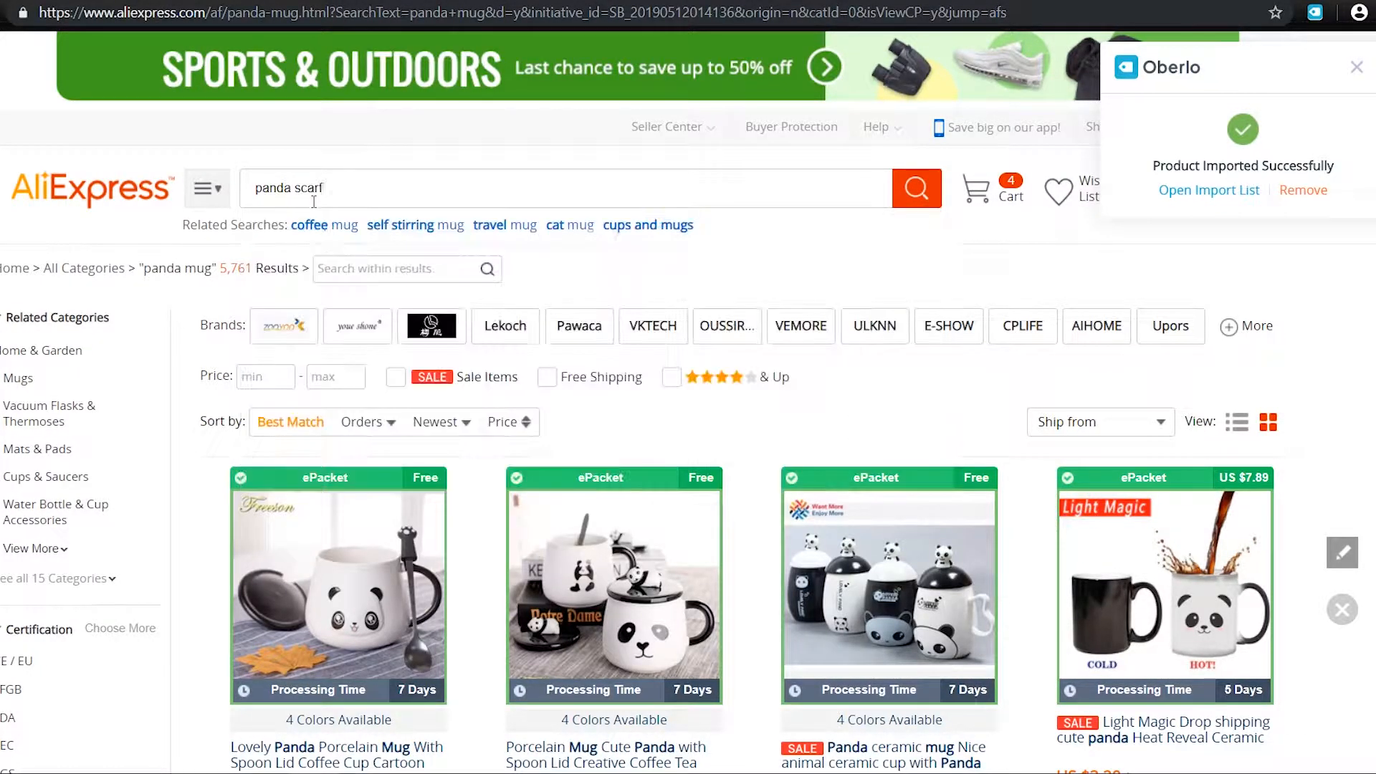
pyautogui.scroll(-4, 605, 393)
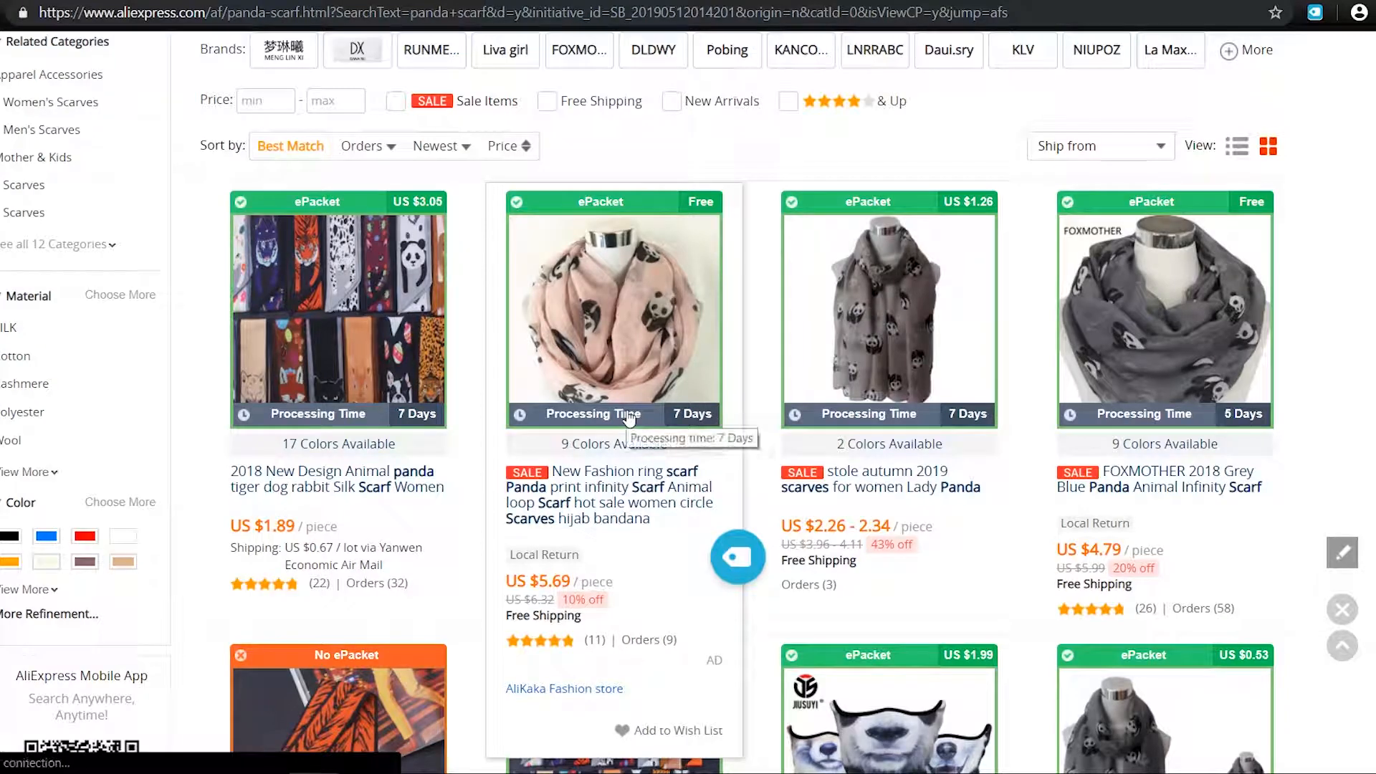
pyautogui.click(738, 558)
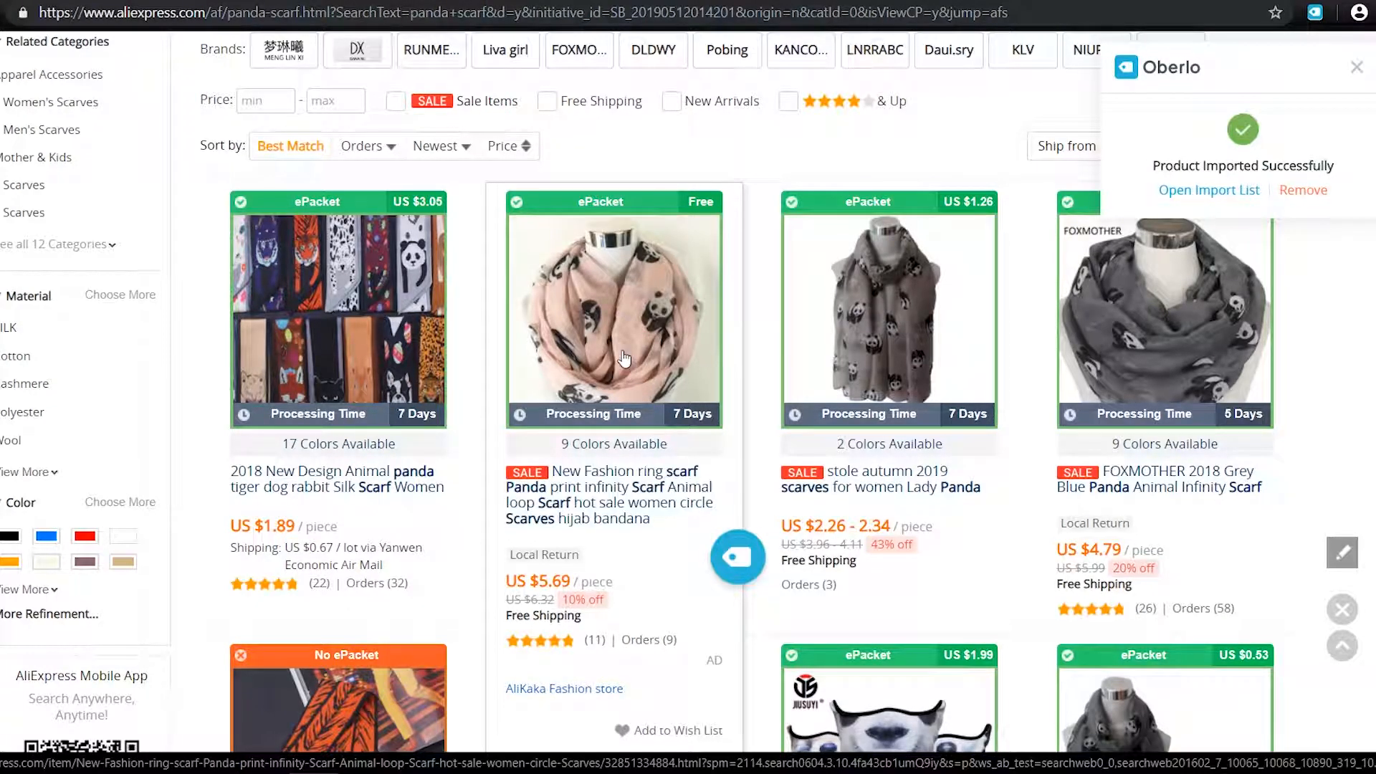
pyautogui.scroll(4, 738, 559)
# Browse the panda tshirt search results, then go to the Oberlo Import List
pyautogui.moveTo(324, 188); pyautogui.dragTo(293, 188)
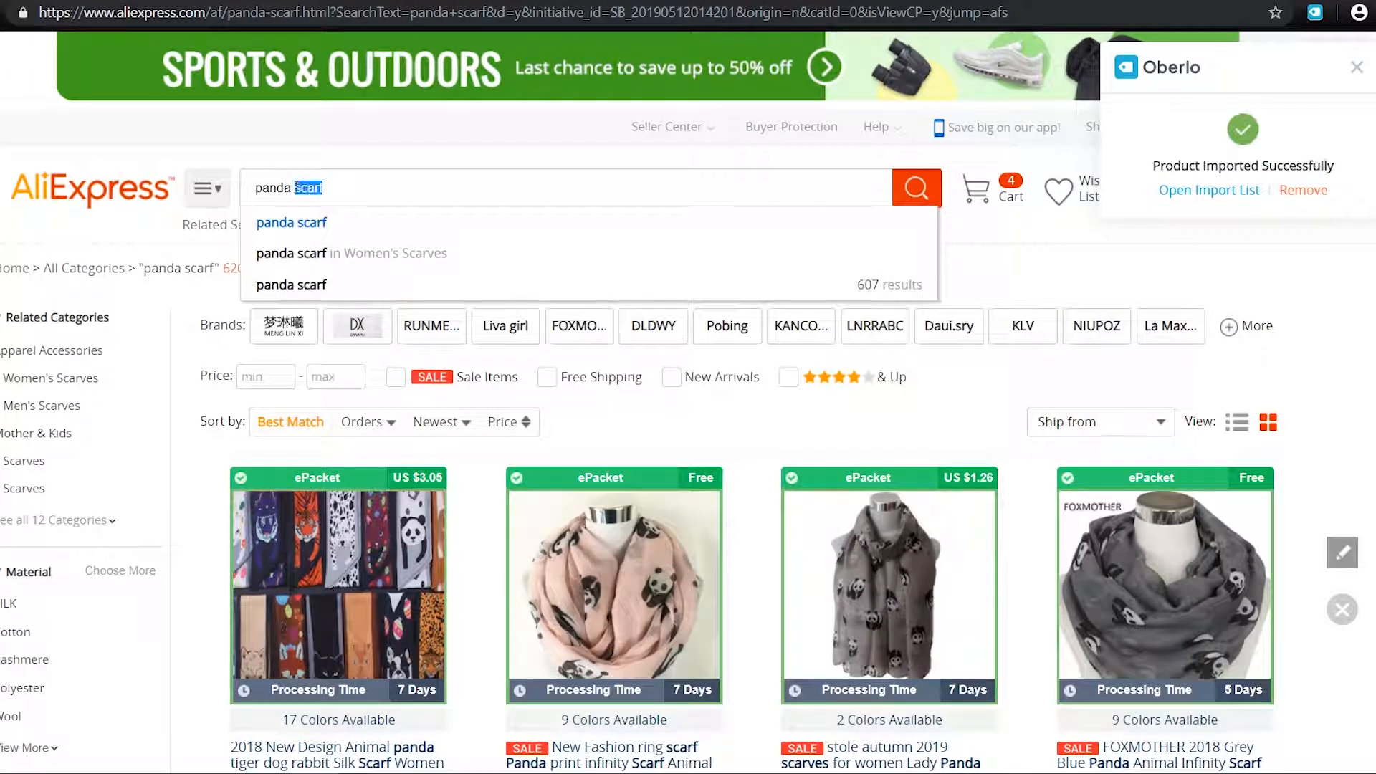
pyautogui.write('tshirt')
pyautogui.press('Return')
pyautogui.scroll(-8, 1204, 543)
pyautogui.scroll(-7, 1204, 543)
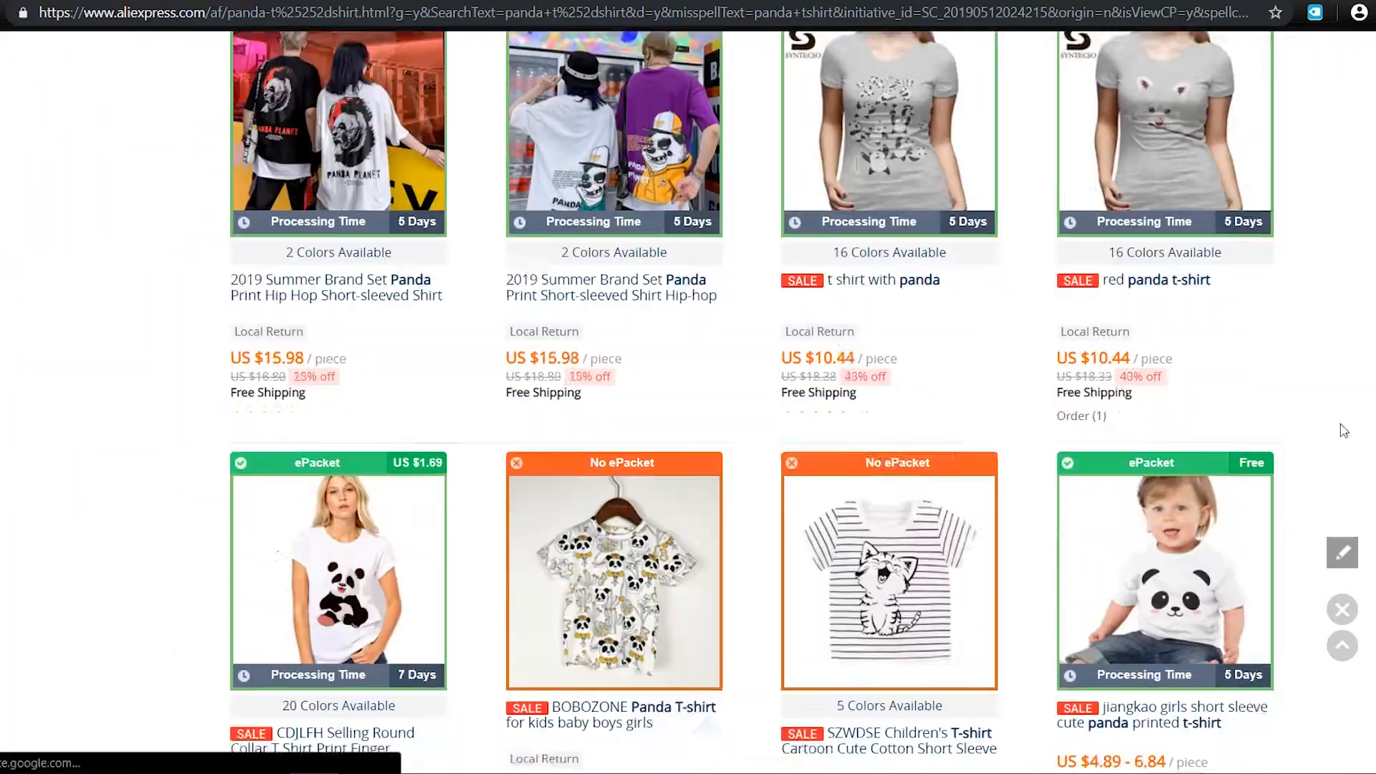
pyautogui.scroll(8, 674, 215)
pyautogui.scroll(-6, 418, 244)
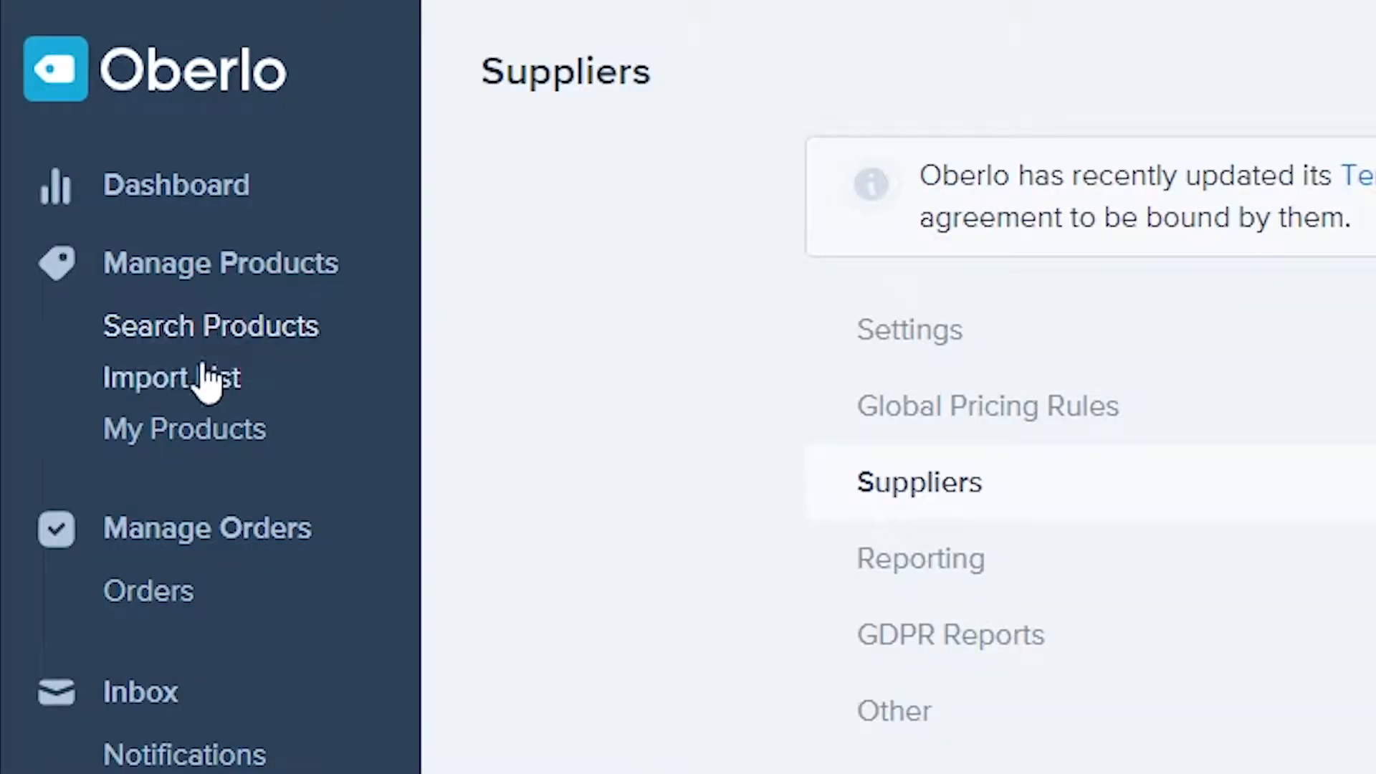
pyautogui.click(204, 367)
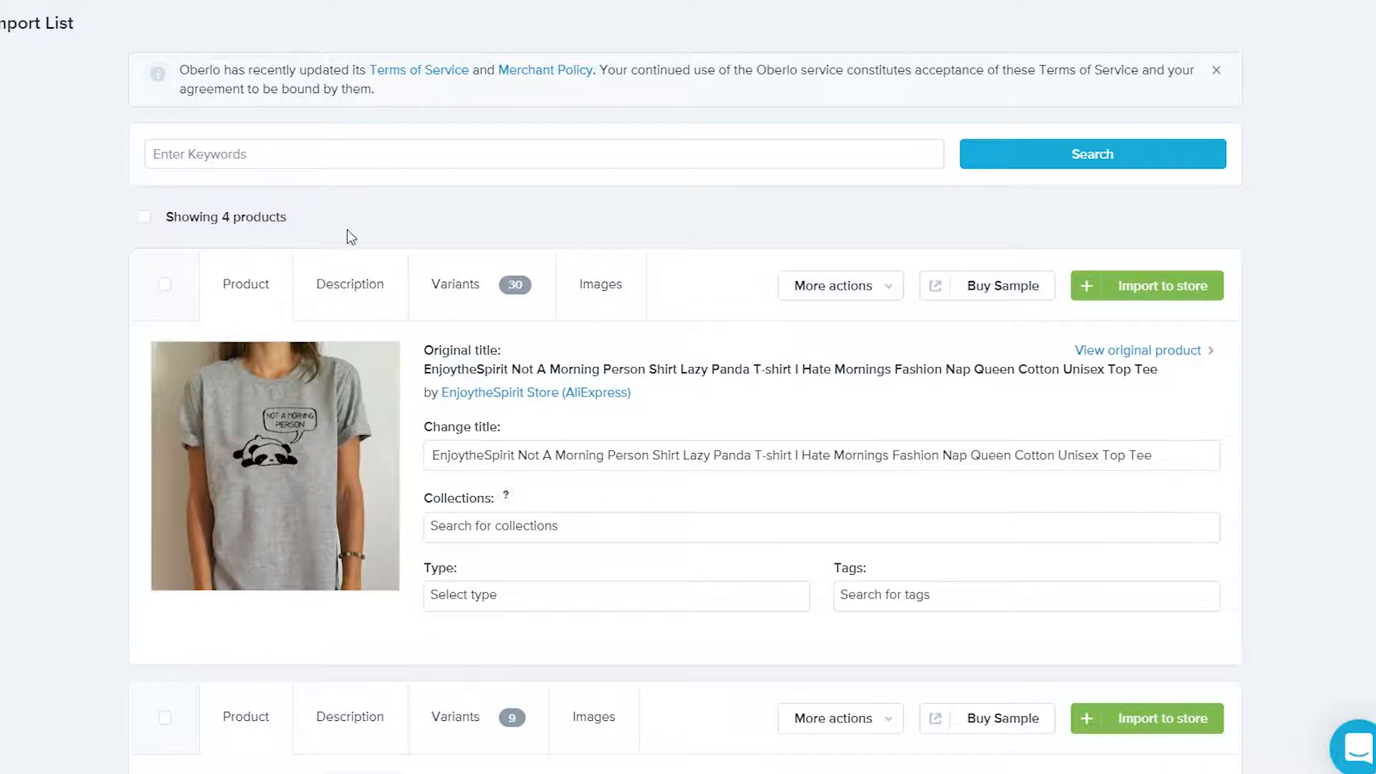
# Exclude the grey shirt image from the panda t-shirt's product images
pyautogui.click(615, 292)
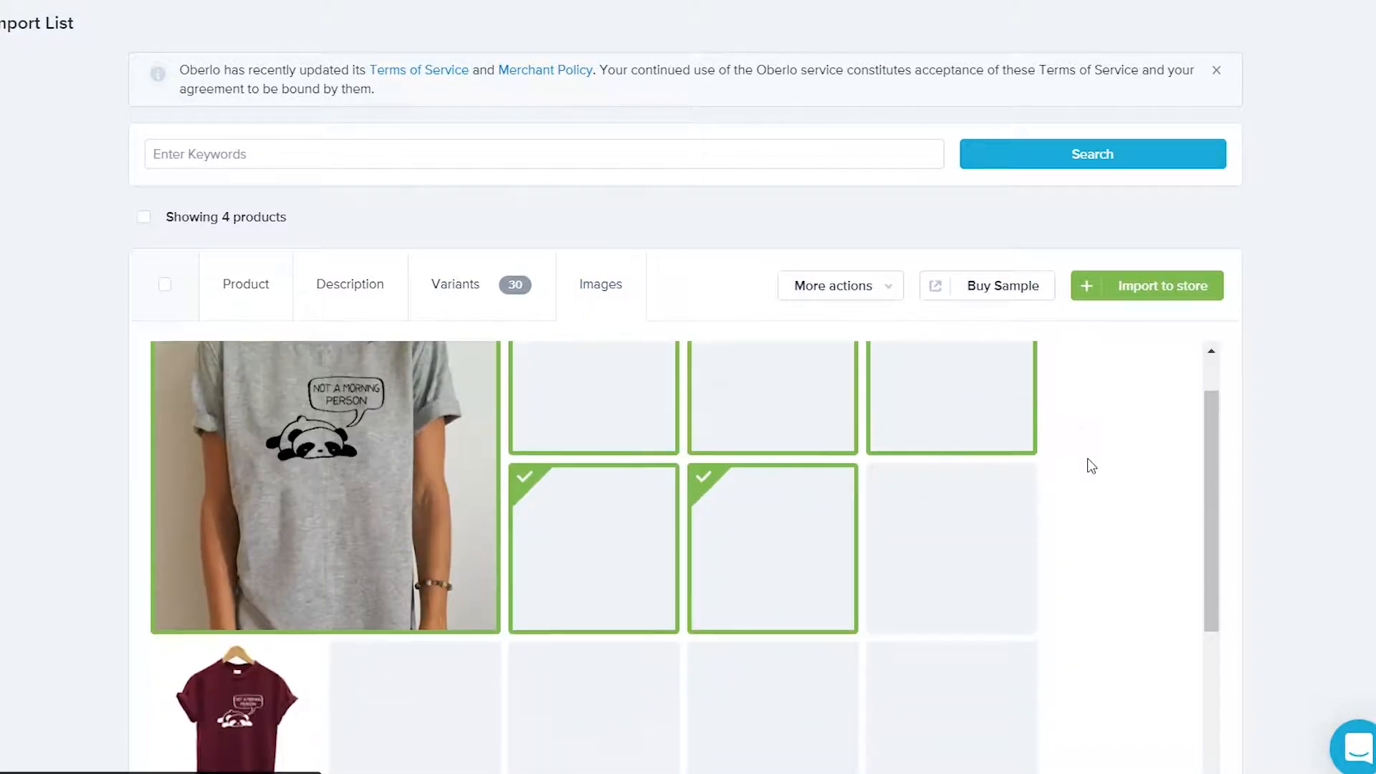
pyautogui.scroll(-5, 1087, 464)
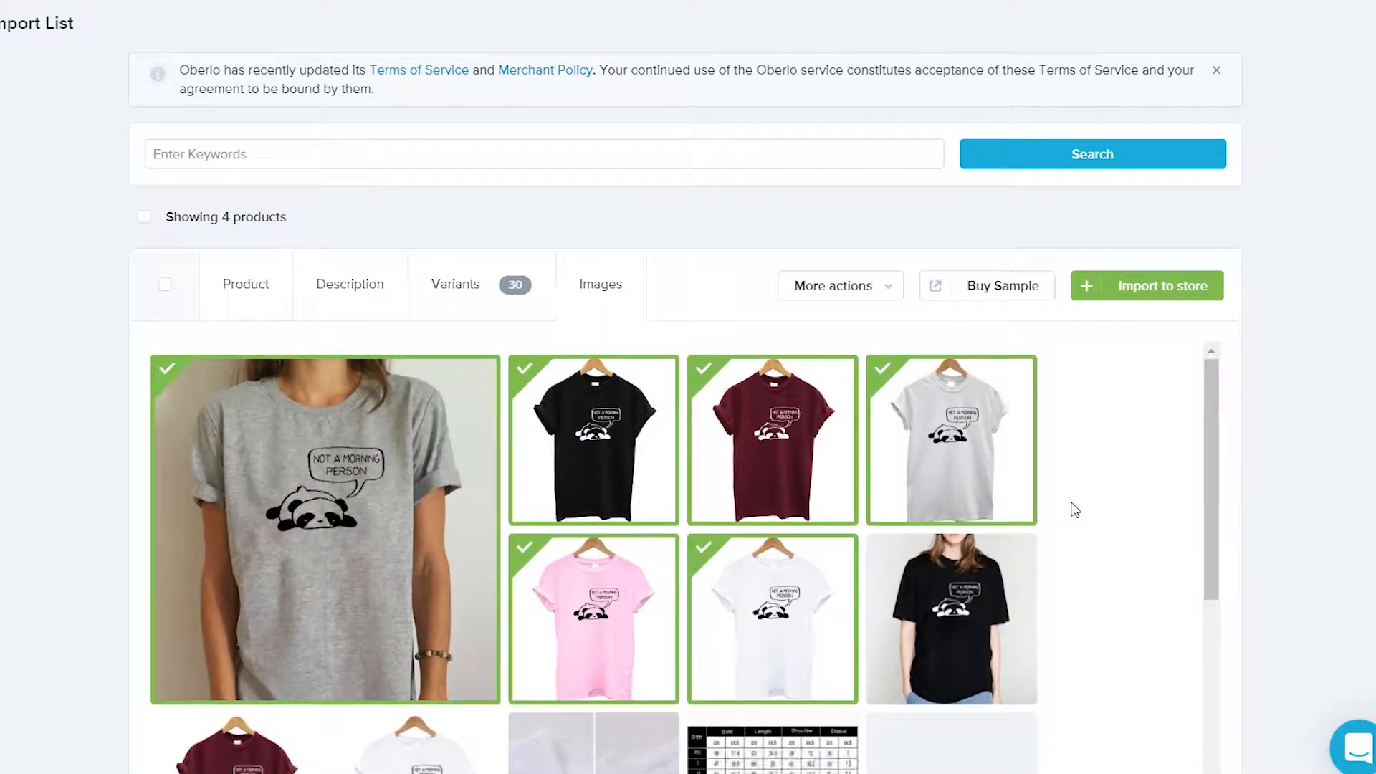
pyautogui.click(988, 446)
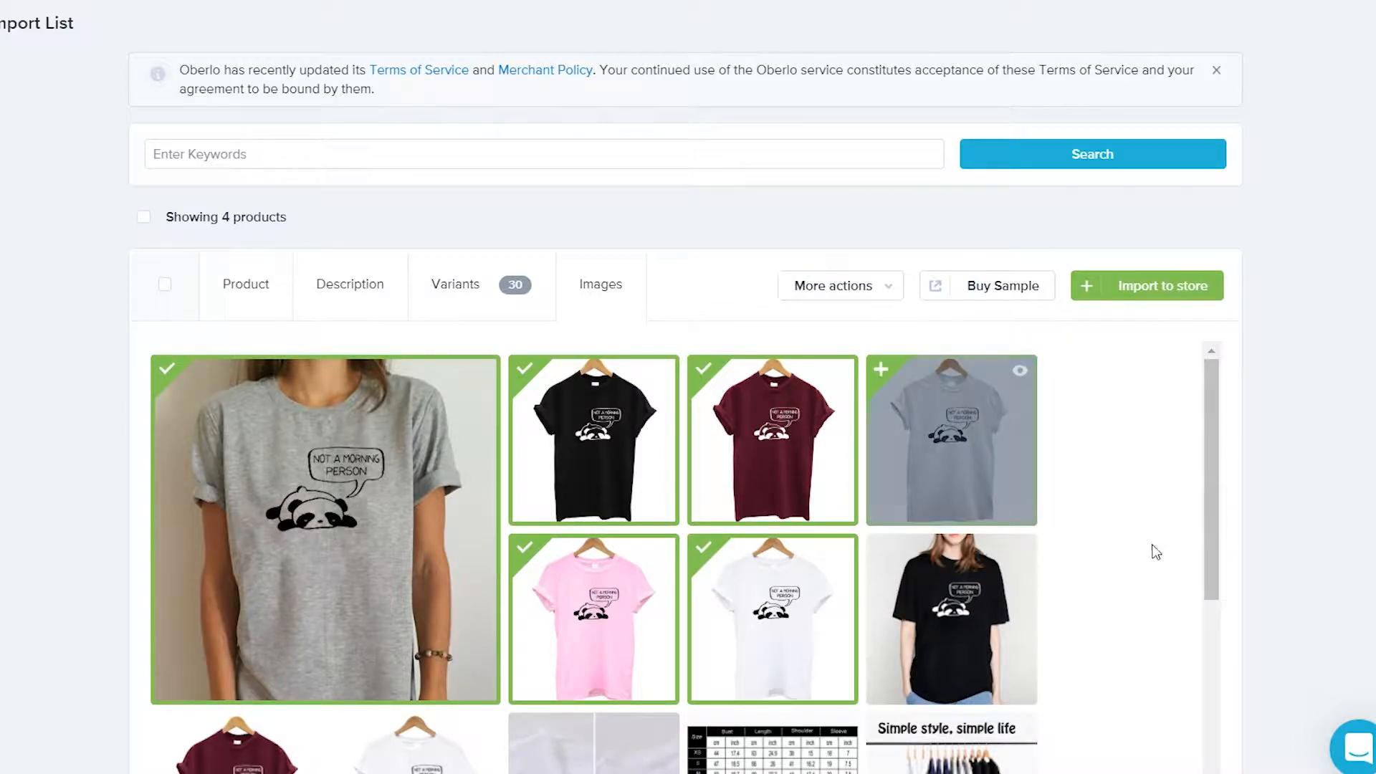
# Uncheck Use all so only the t-shirt's first variant stays selected
pyautogui.click(467, 295)
pyautogui.scroll(-2, 168, 496)
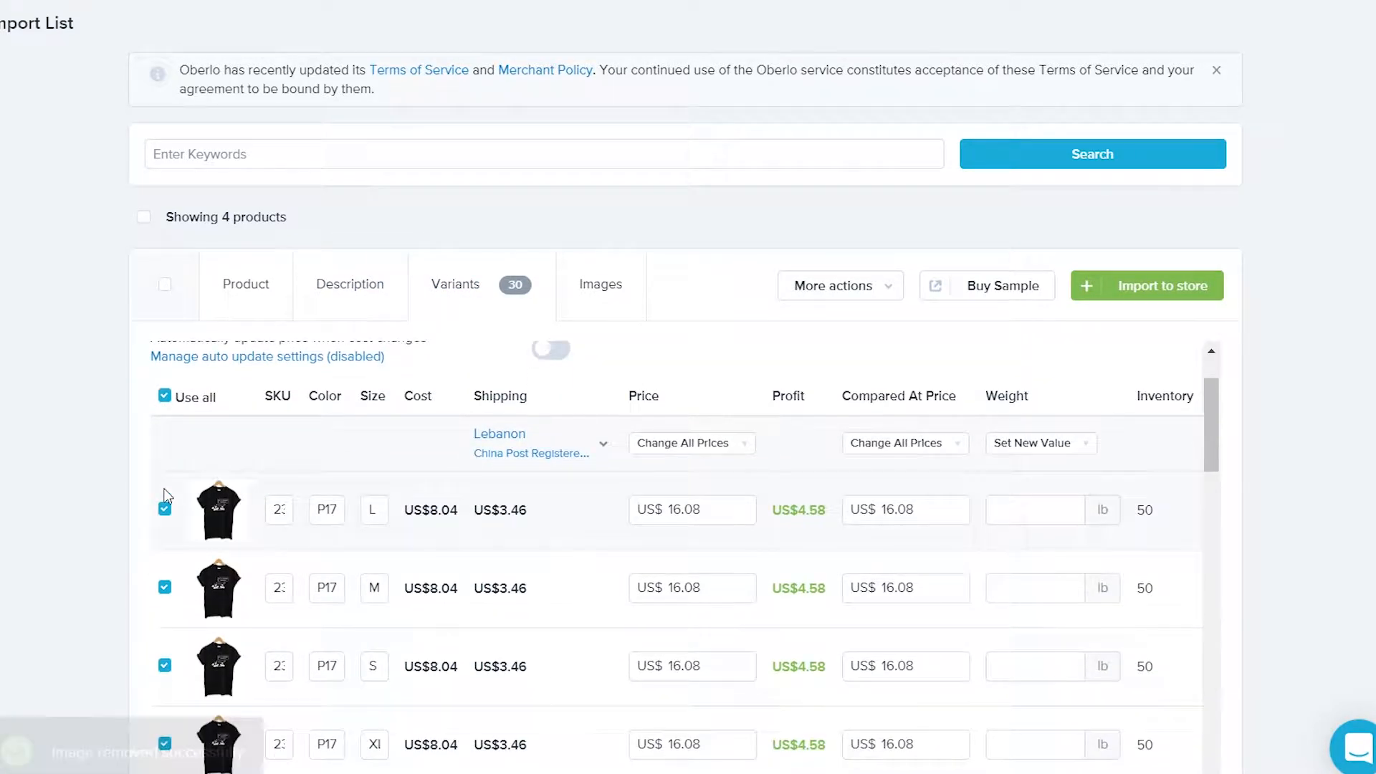
pyautogui.scroll(2, 168, 496)
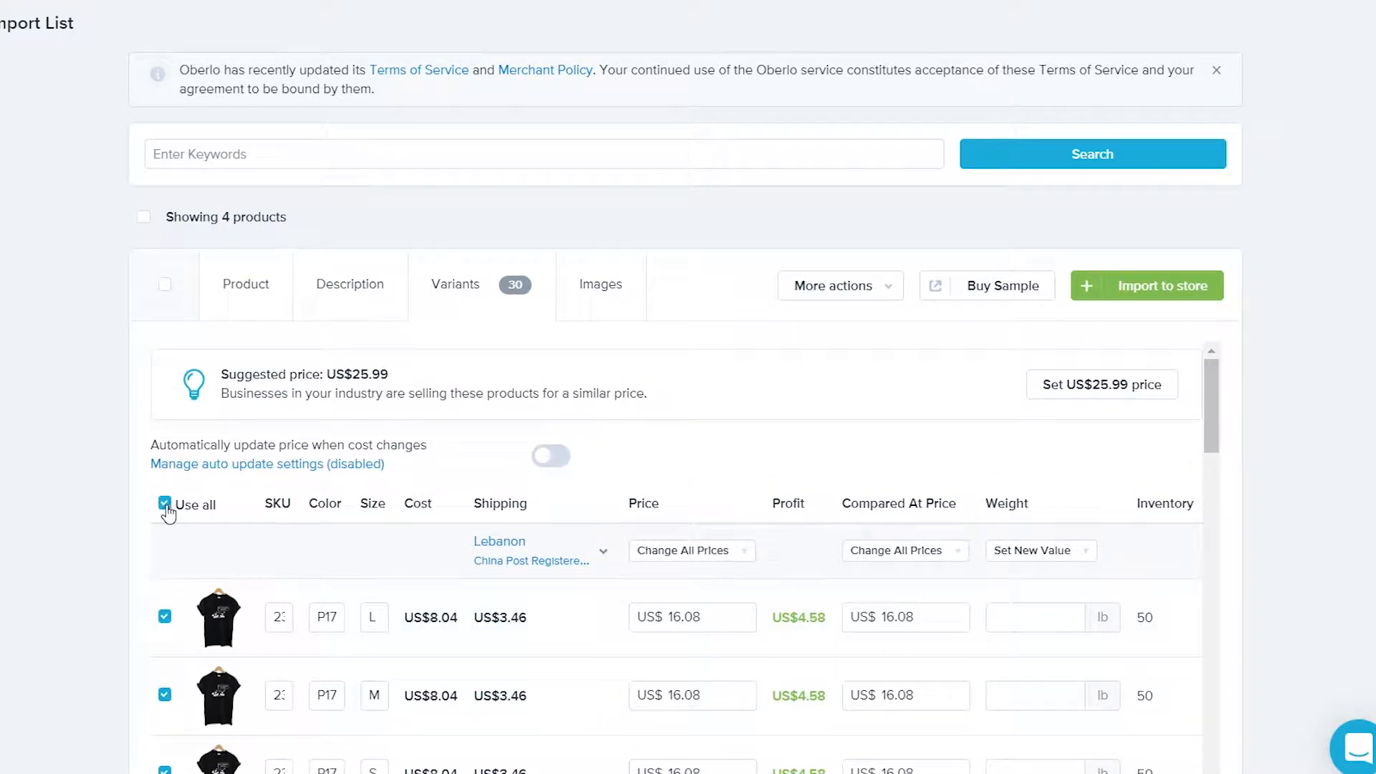
pyautogui.click(165, 504)
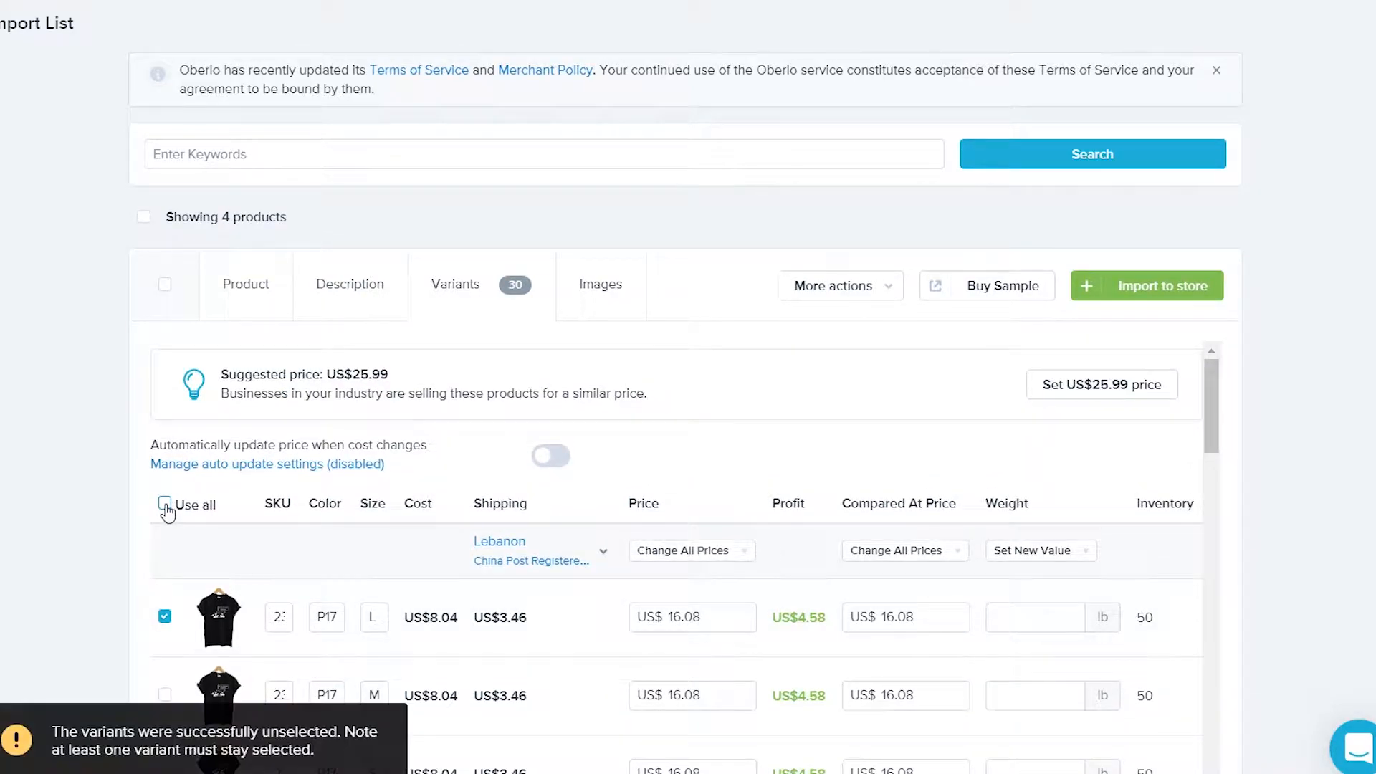
# Change the t-shirt's shipping from Lebanon to the United States via free ePacket (US$0.00)
pyautogui.click(558, 559)
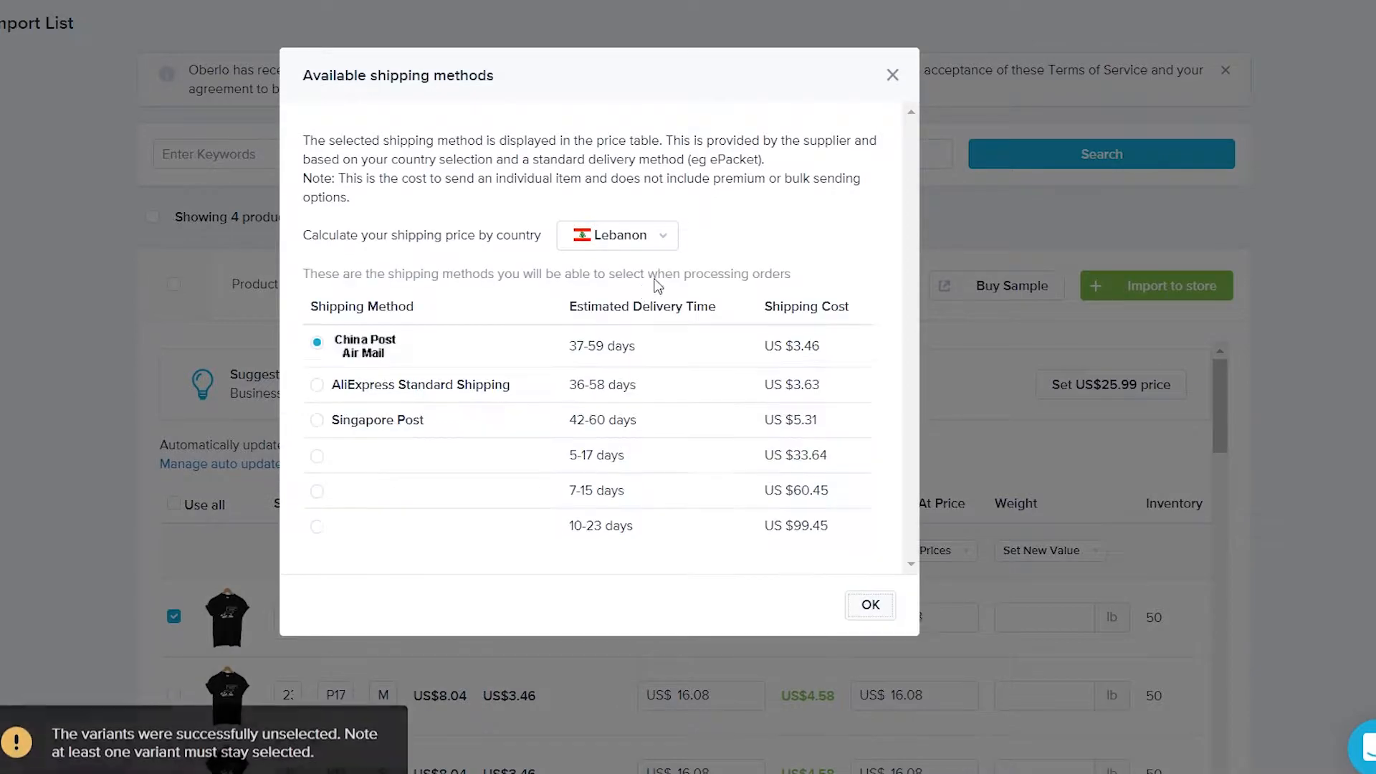
pyautogui.click(656, 243)
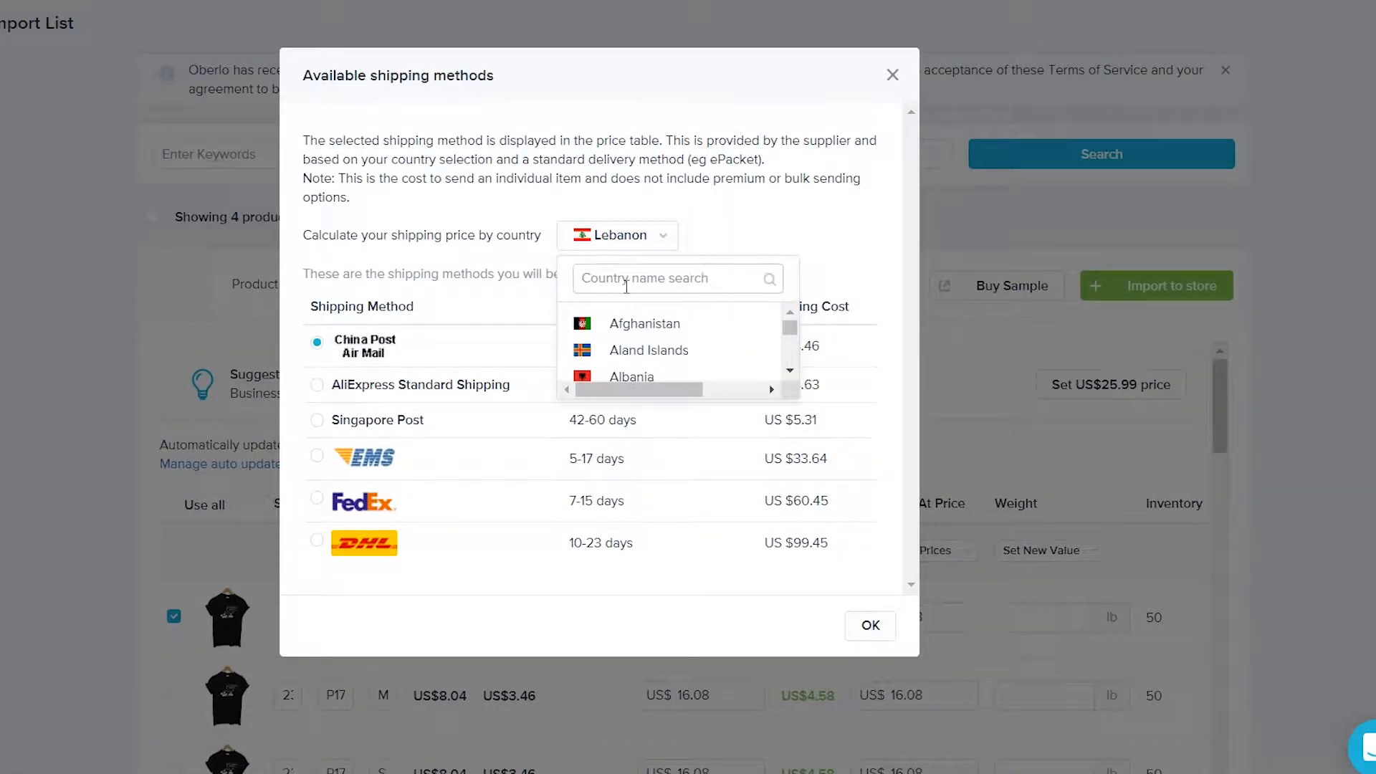
pyautogui.write('unite')
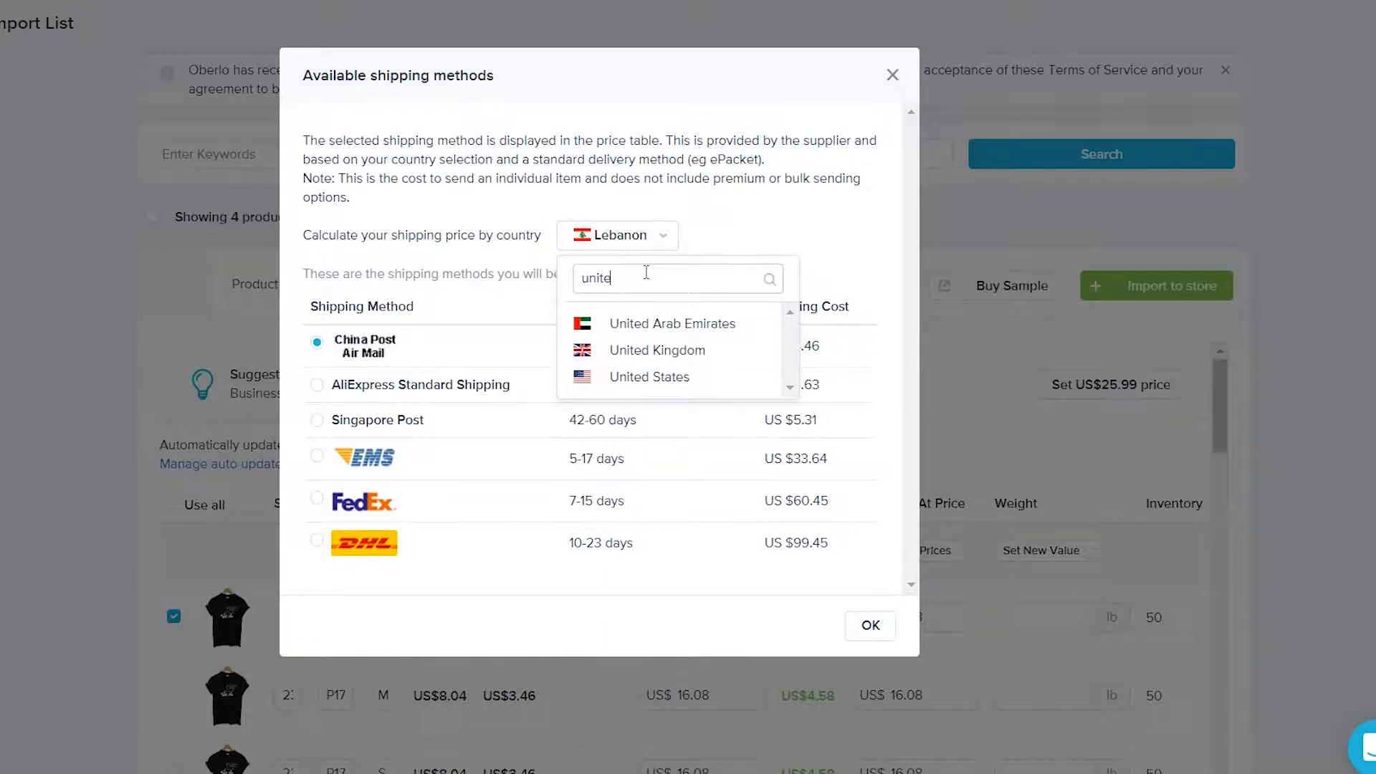
pyautogui.click(656, 377)
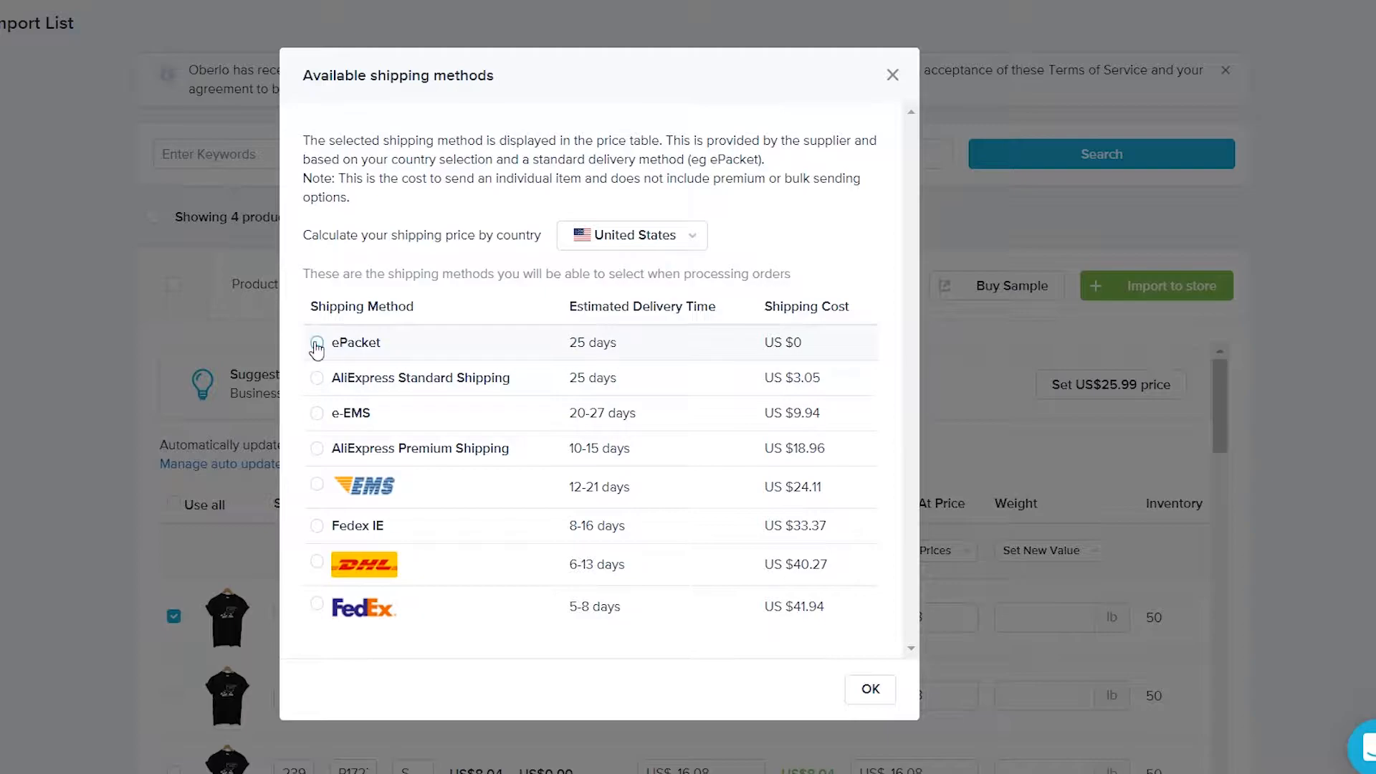
pyautogui.click(887, 705)
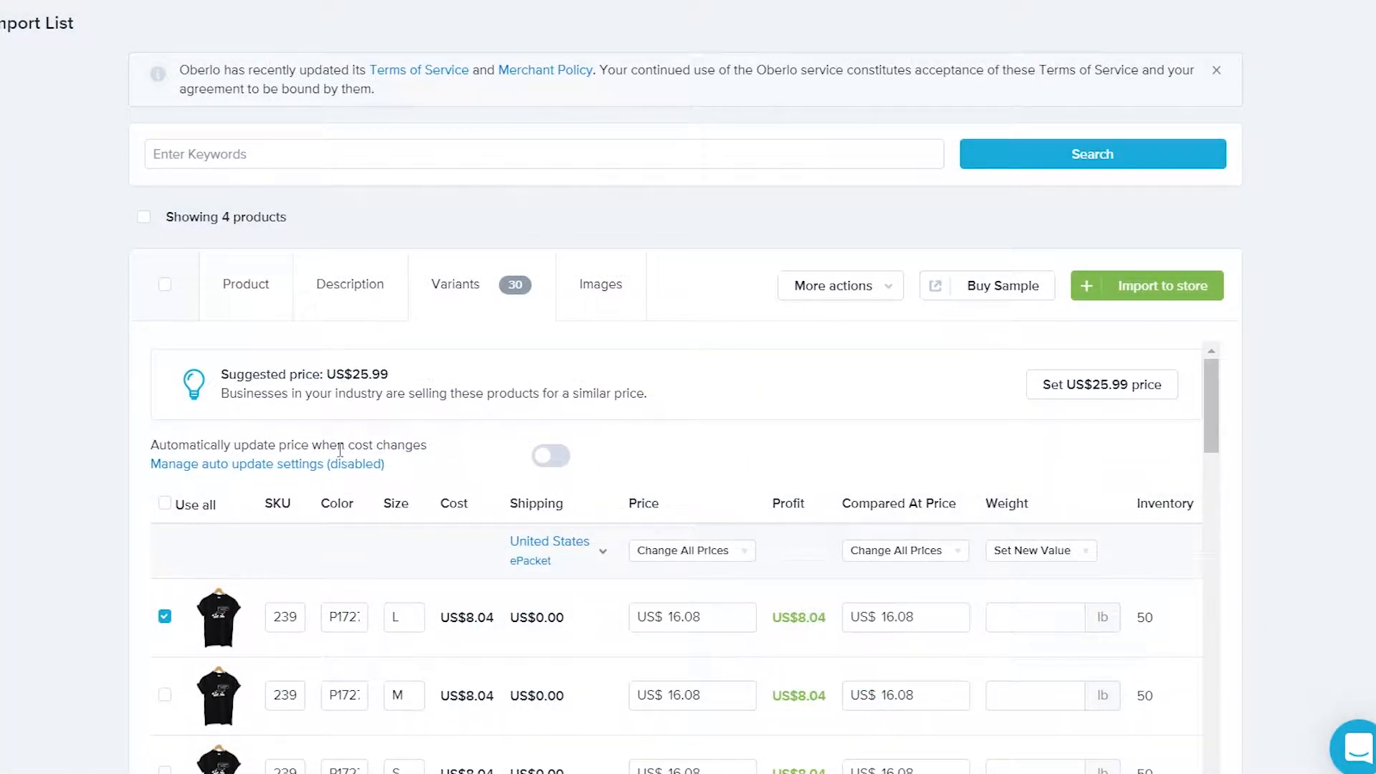
pyautogui.scroll(-2, 340, 450)
pyautogui.scroll(2, 339, 442)
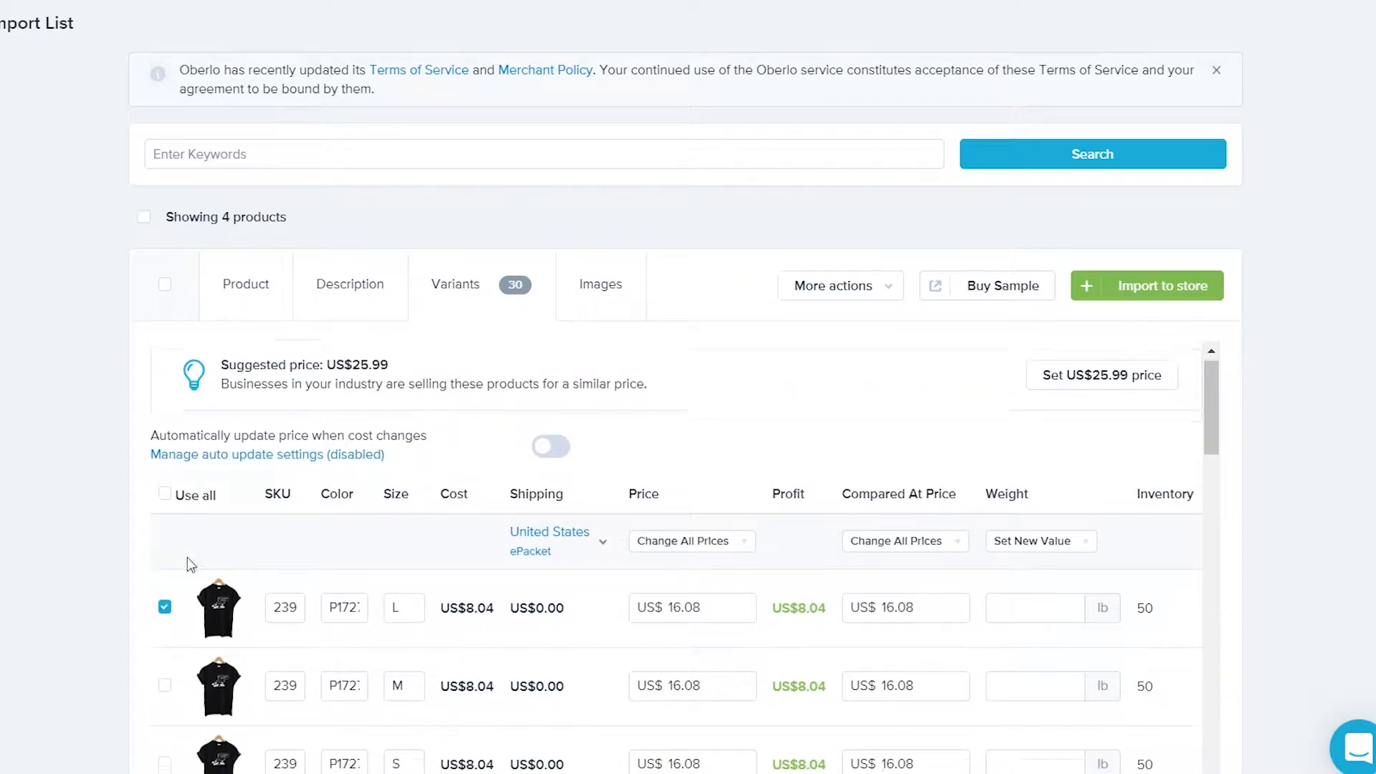
pyautogui.scroll(-15, 215, 559)
pyautogui.scroll(15, 226, 562)
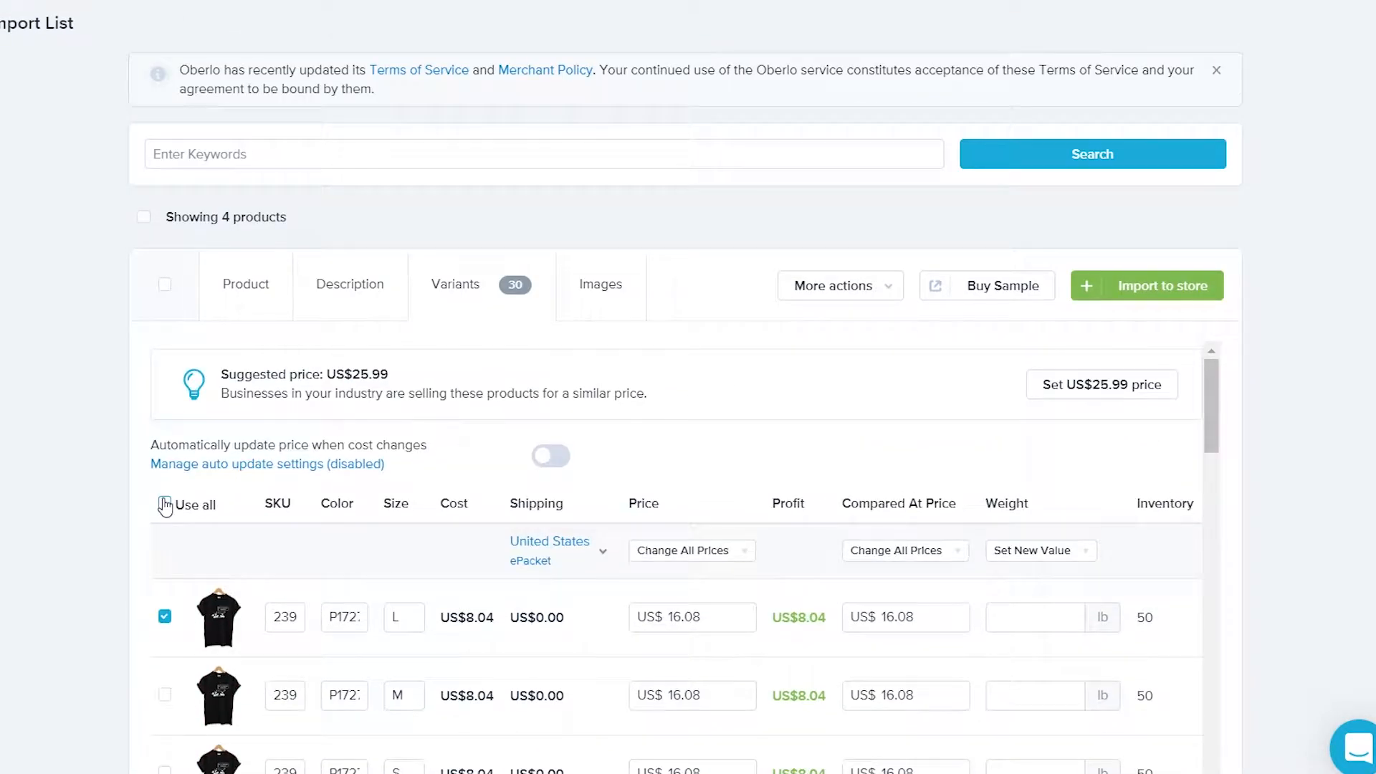
# Select all t-shirt variants and enter 19.99 as the first variant's price
pyautogui.click(165, 506)
pyautogui.scroll(-2, 367, 560)
pyautogui.moveTo(701, 618); pyautogui.dragTo(681, 617)
pyautogui.scroll(2, 315, 442)
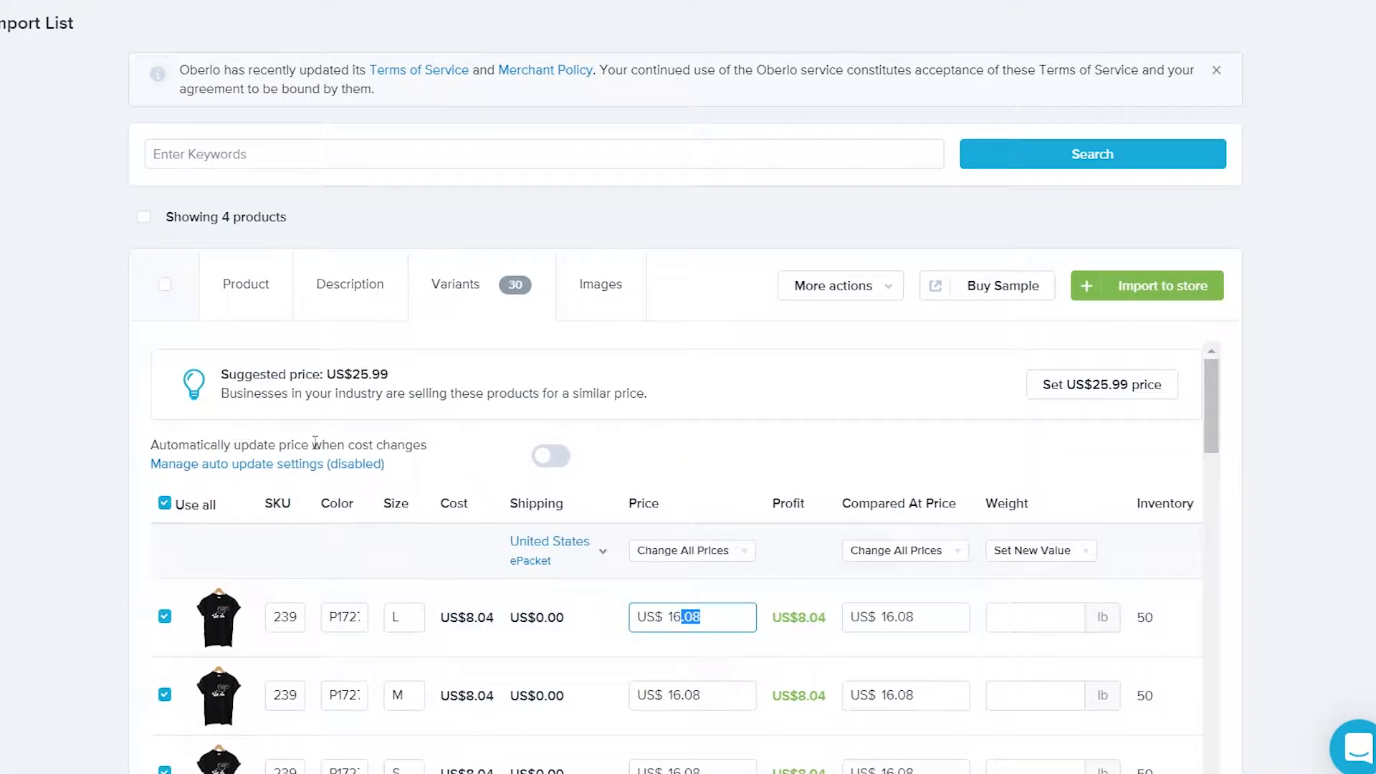
pyautogui.moveTo(327, 375); pyautogui.dragTo(407, 380)
pyautogui.scroll(-2, 673, 483)
pyautogui.click(727, 512)
pyautogui.scroll(2, 723, 518)
pyautogui.moveTo(704, 618); pyautogui.dragTo(675, 617)
pyautogui.write('19.99')
pyautogui.press('Return')
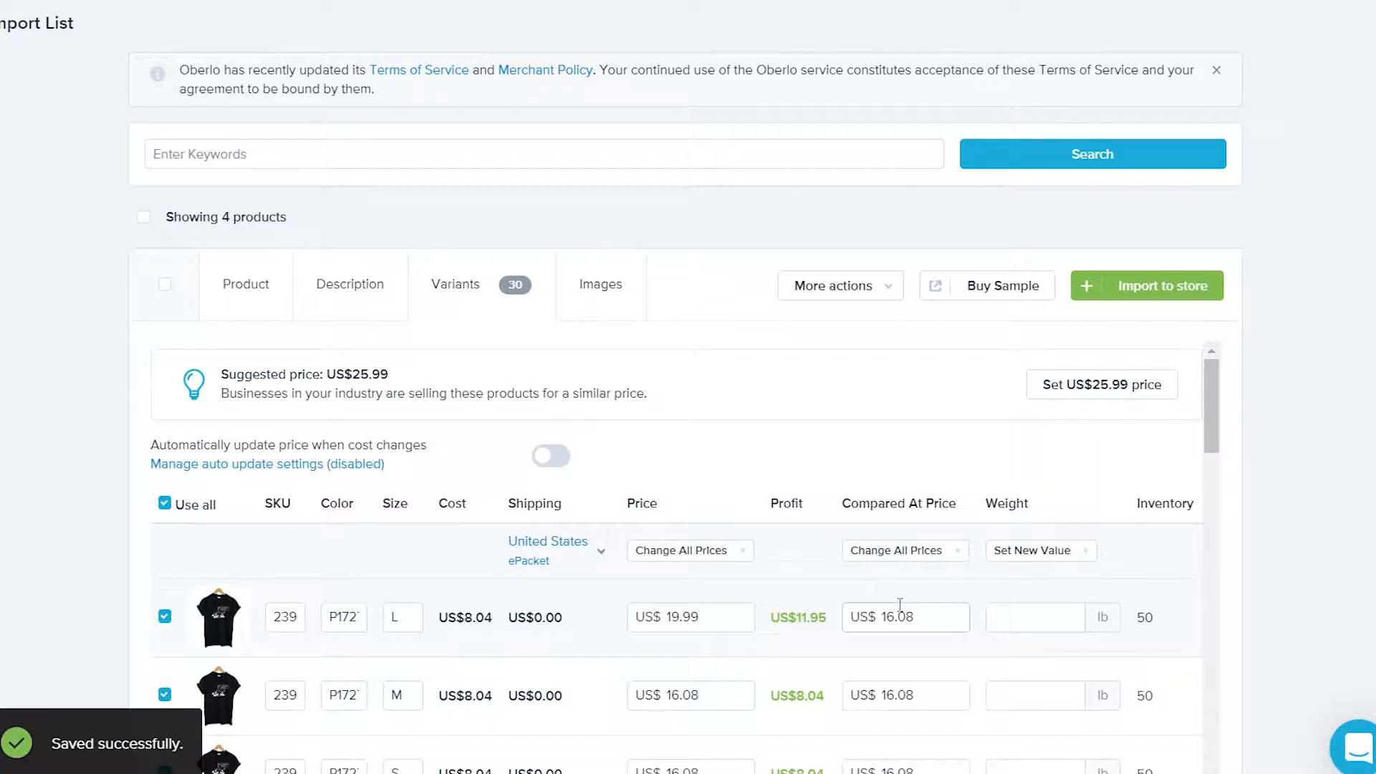
# Set every variant's compared-at price to 24.99 and price to 19.99
pyautogui.moveTo(915, 617); pyautogui.dragTo(890, 617)
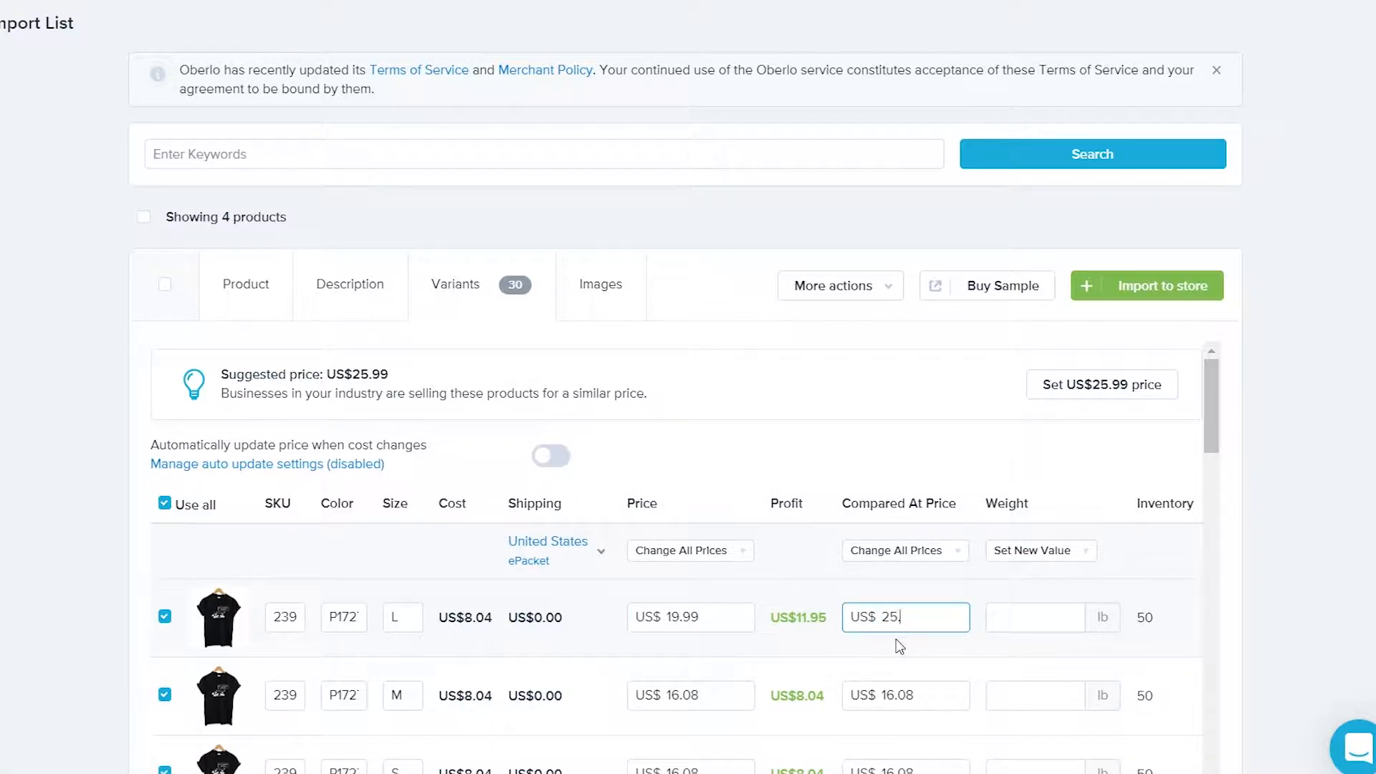
pyautogui.click(954, 552)
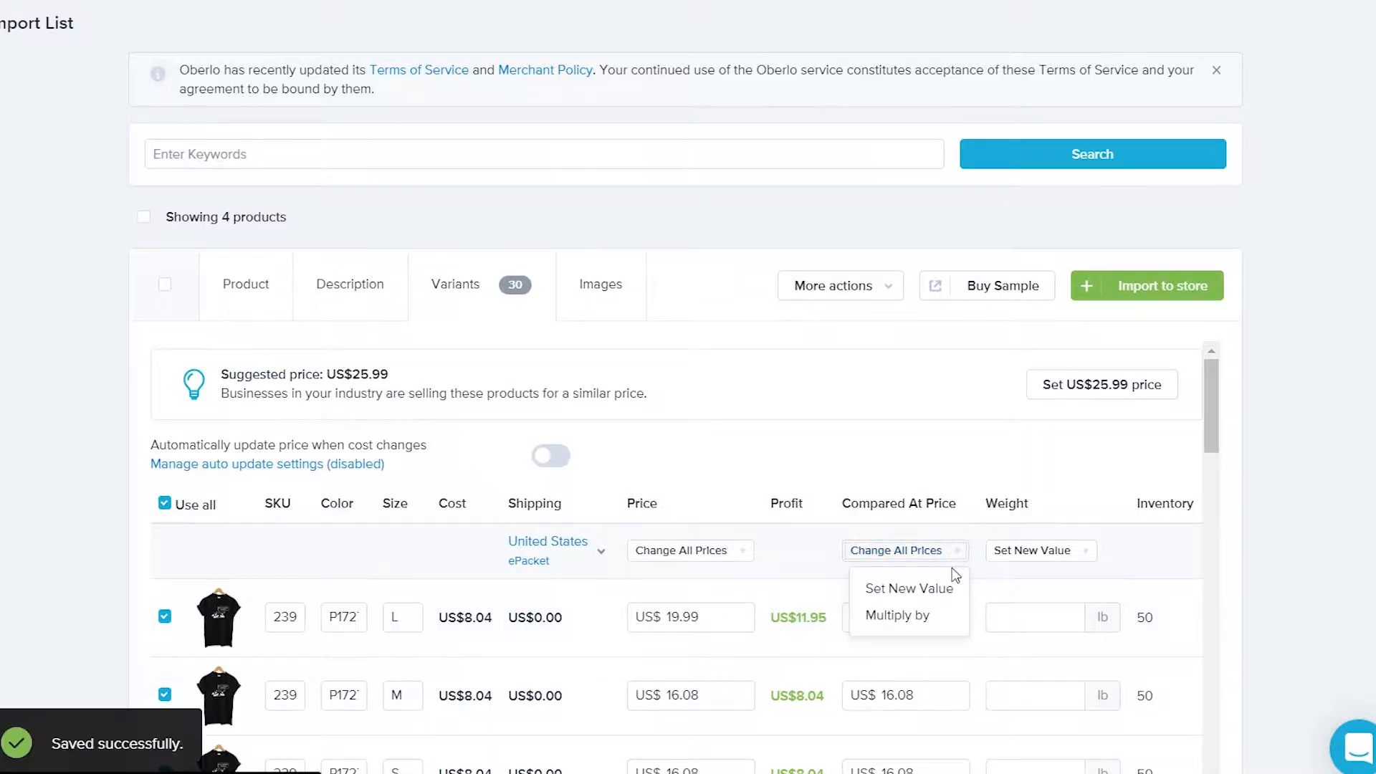
pyautogui.click(905, 586)
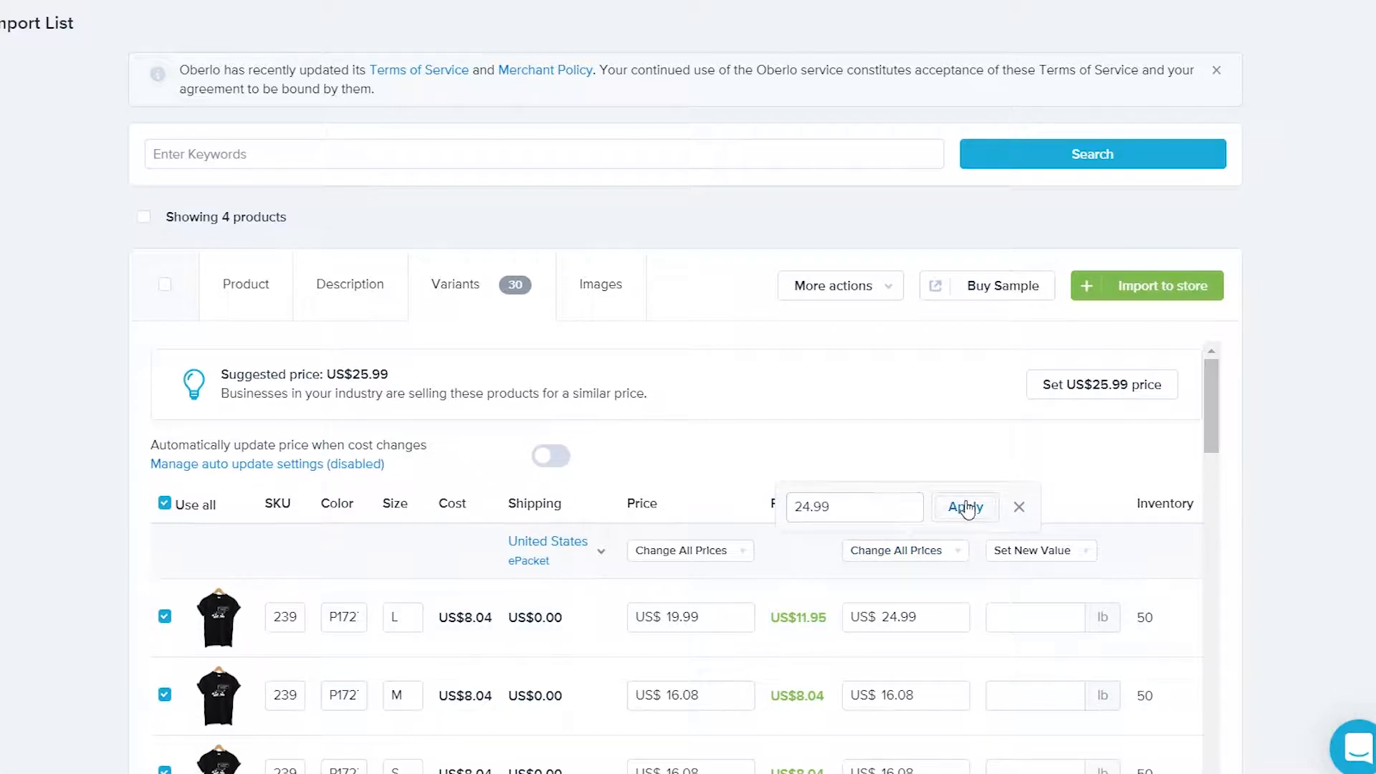
pyautogui.click(966, 508)
pyautogui.click(741, 552)
pyautogui.click(627, 592)
pyautogui.write('19.99')
pyautogui.click(748, 506)
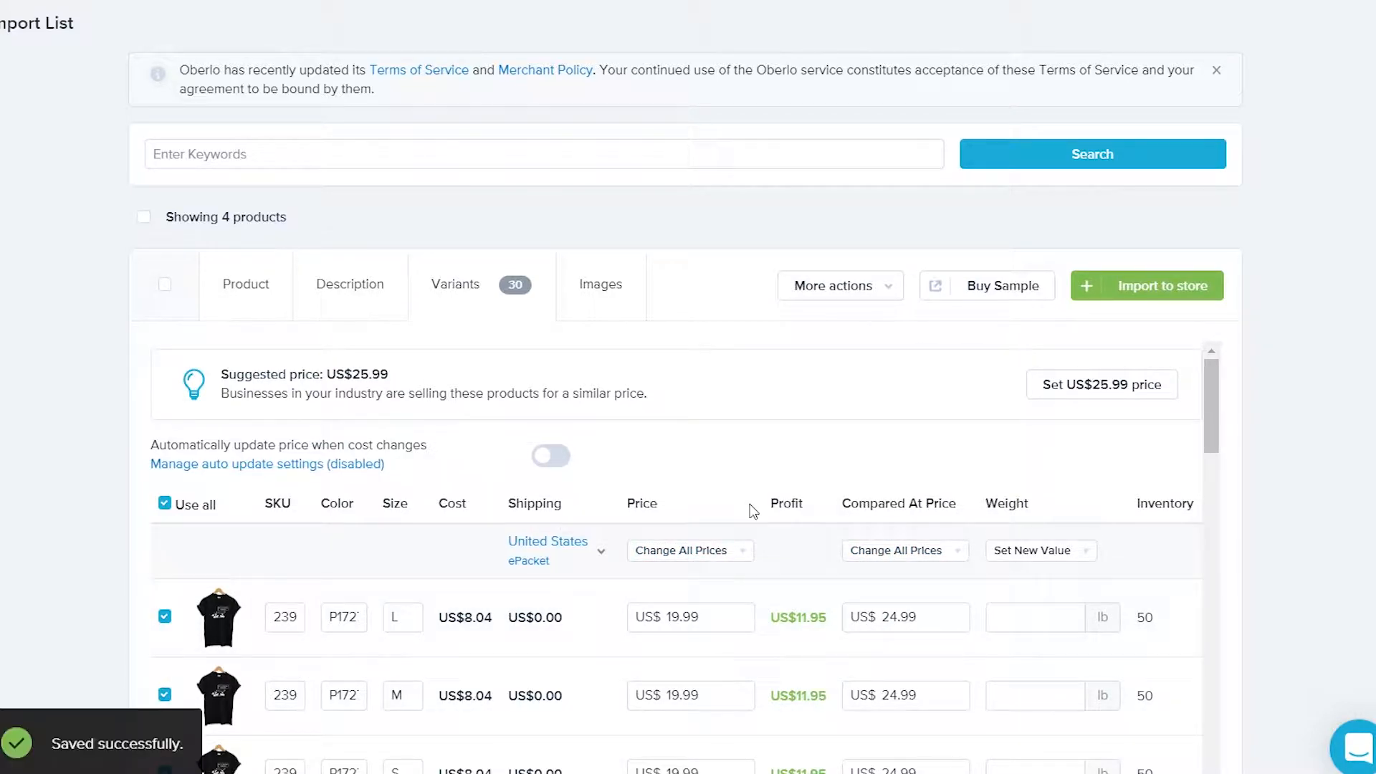
pyautogui.scroll(-5, 752, 510)
pyautogui.scroll(5, 769, 562)
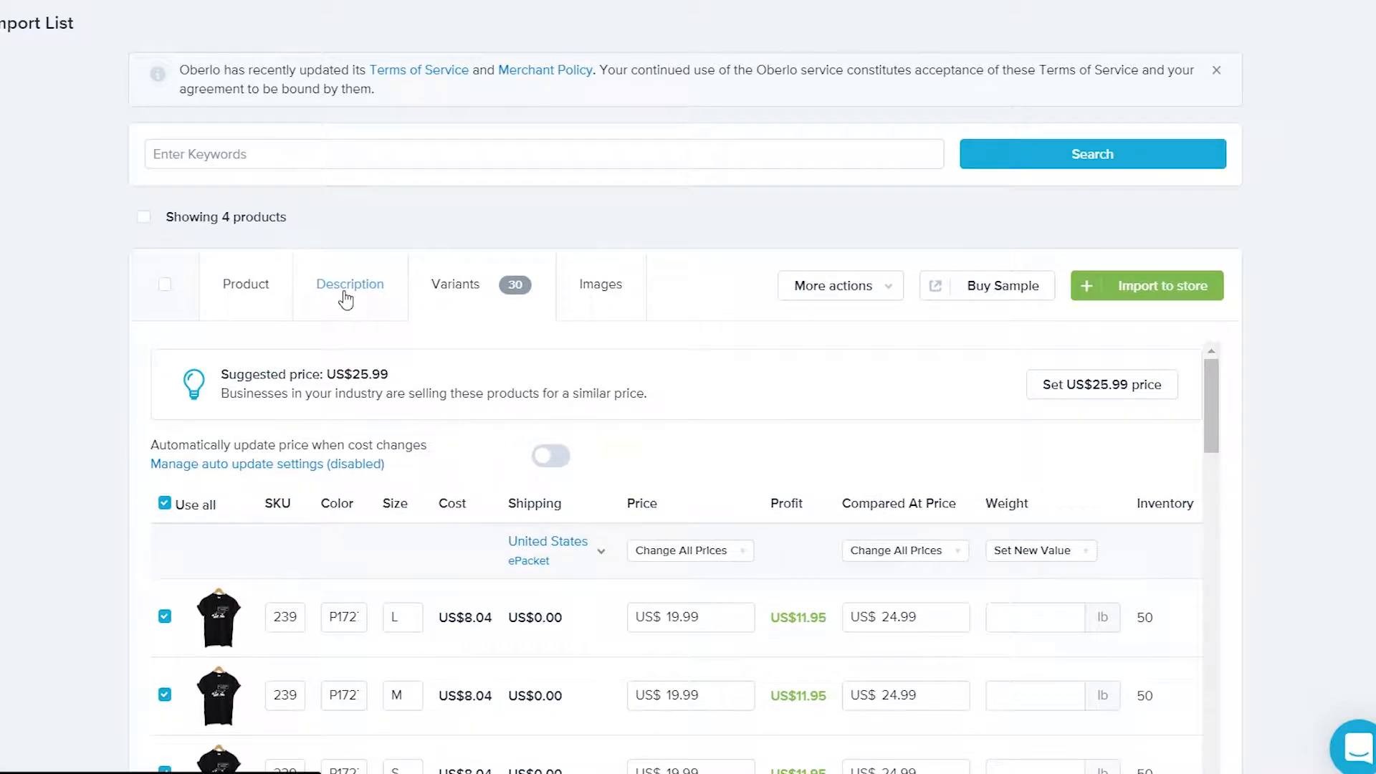
pyautogui.click(350, 284)
# Rewrite the t-shirt description: most comfortable, free shipping, 2 to 3 weeks delivery
pyautogui.scroll(-5, 347, 337)
pyautogui.scroll(5, 347, 337)
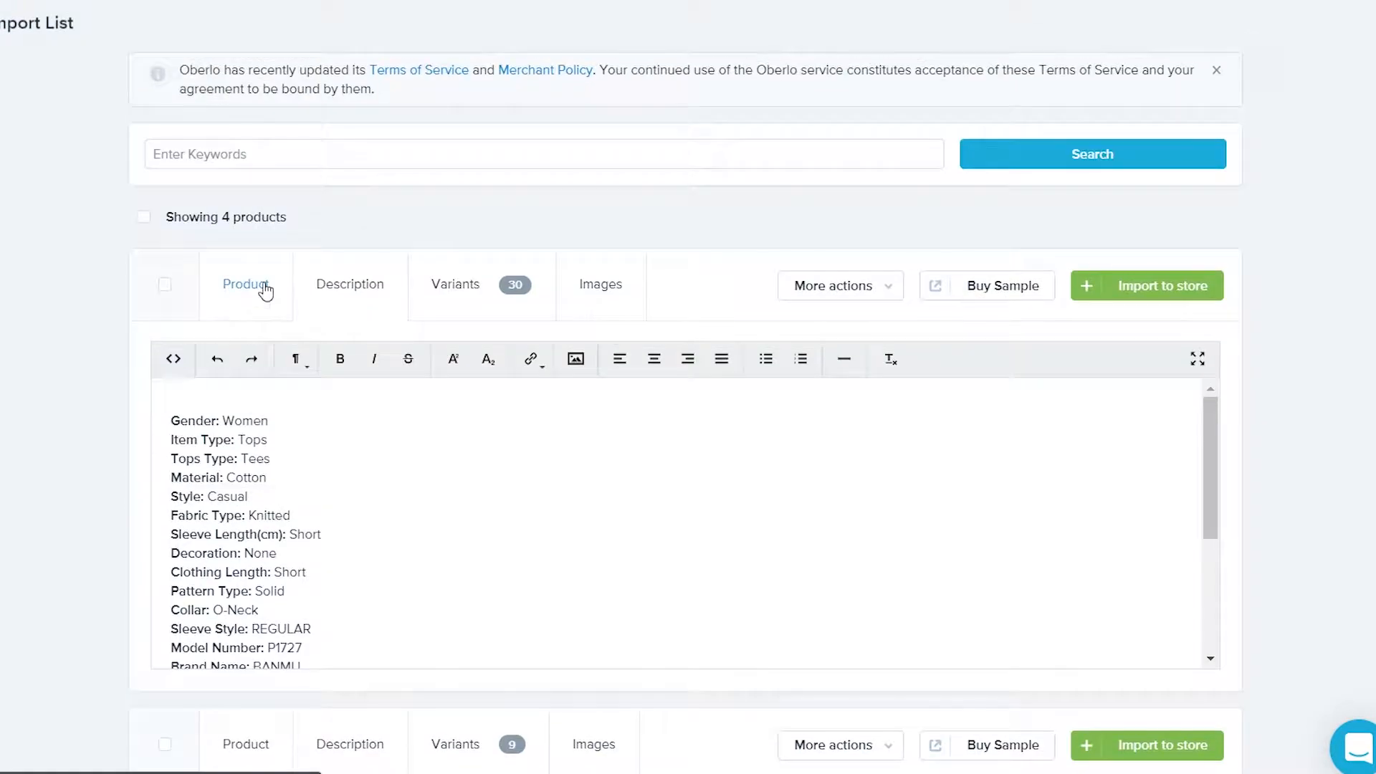
pyautogui.click(266, 291)
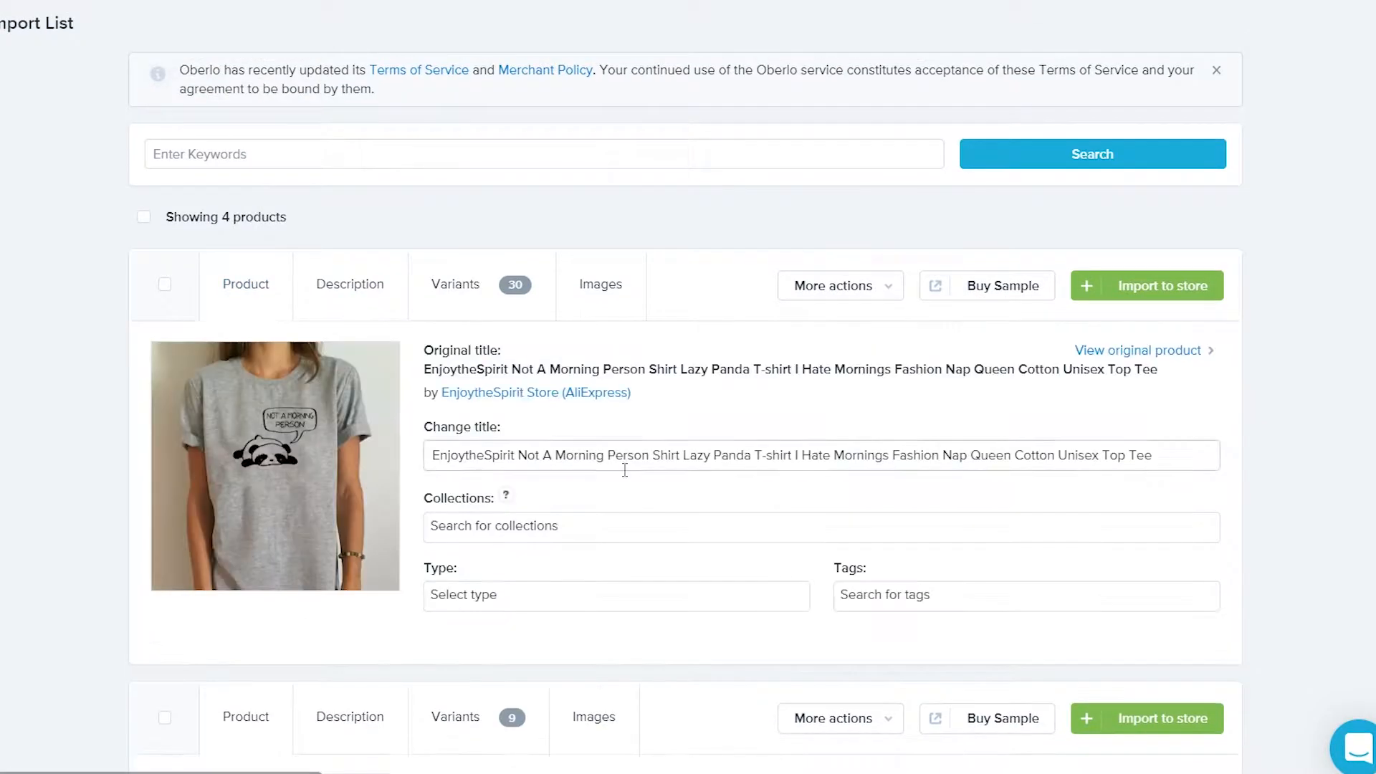
pyautogui.click(393, 307)
pyautogui.scroll(-2, 381, 395)
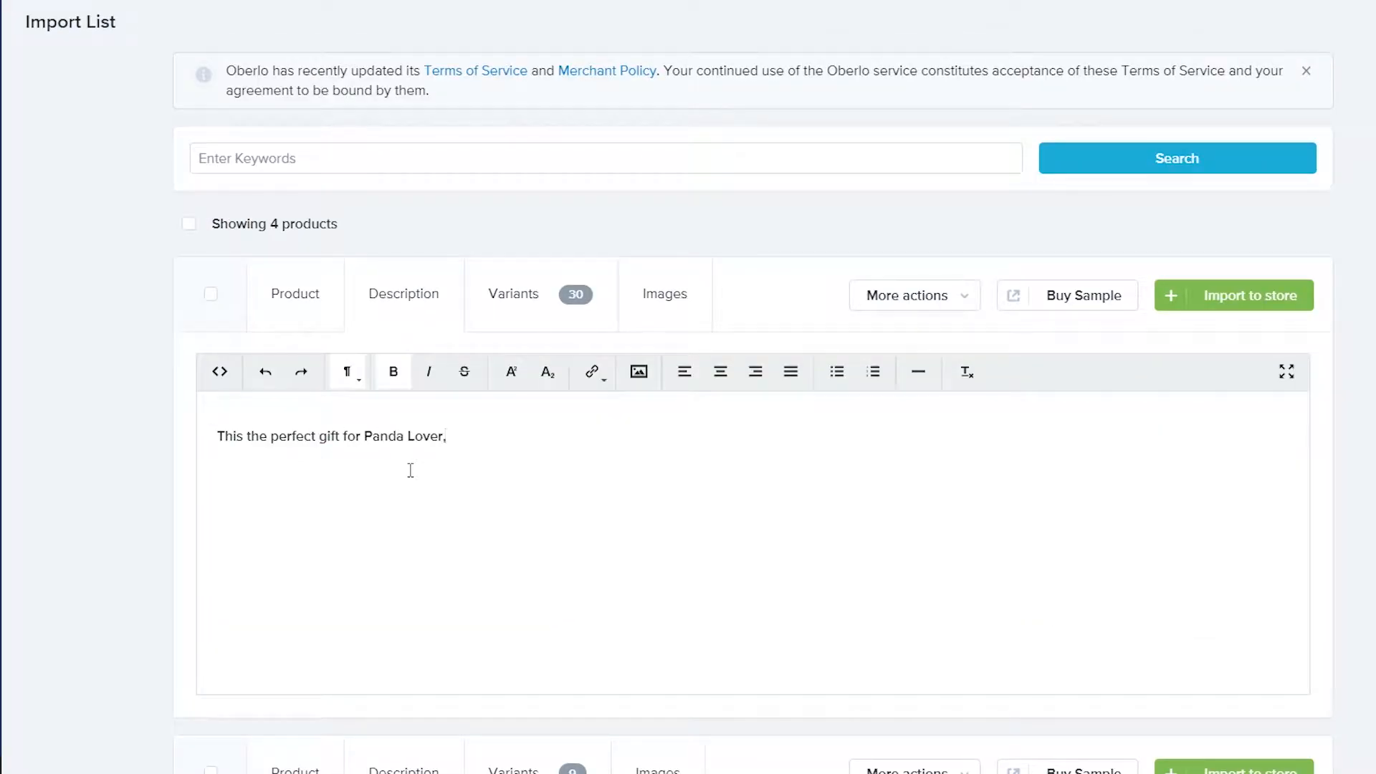
pyautogui.press('BackSpace')
pyautogui.write('Panda t)shiur')
pyautogui.write('est and the most comfortable.')
pyautogui.press('Return')
pyautogui.write('we Offer free shipping.')
pyautogui.press('Return')
pyautogui.write('Due To popular demand our t-shirts will t')
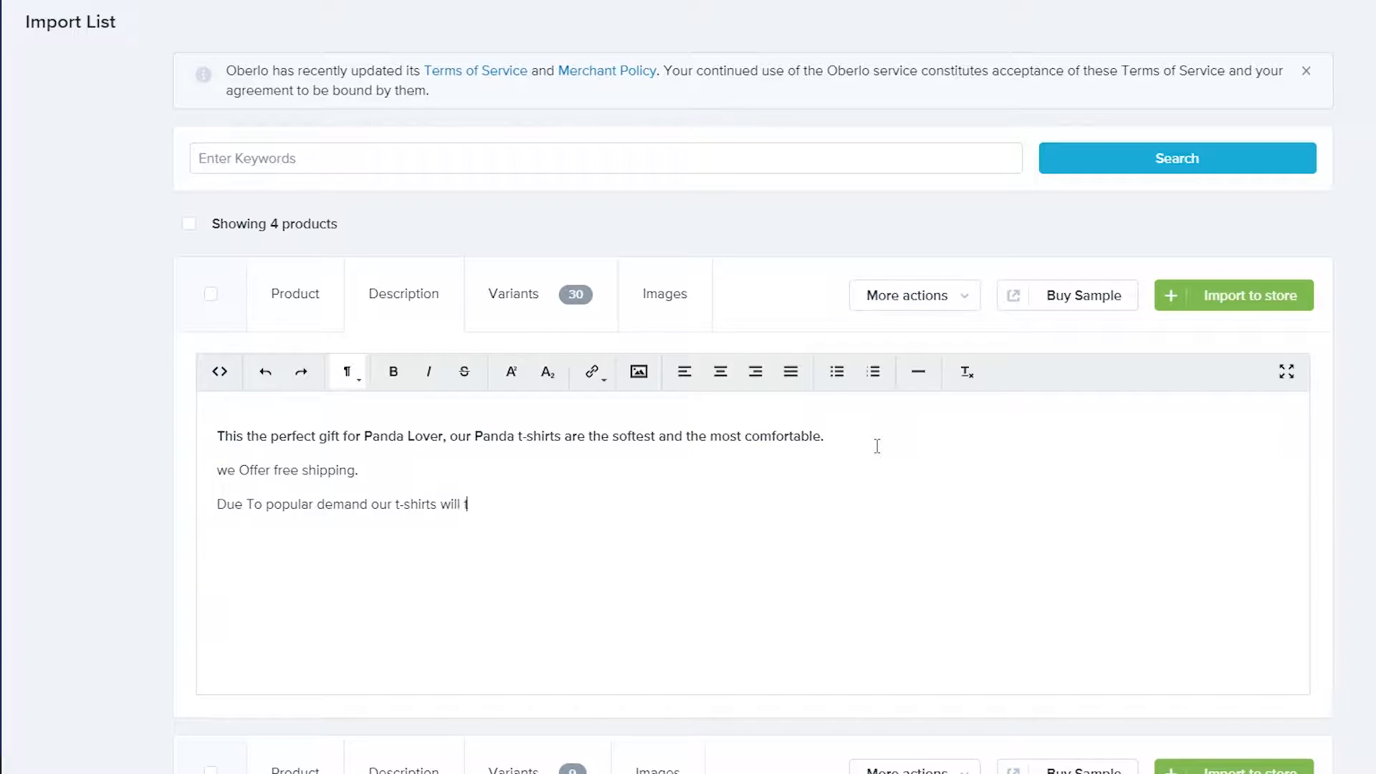
pyautogui.write('ake 2 to 3 weeks to arrive.')
pyautogui.scroll(-3, 729, 369)
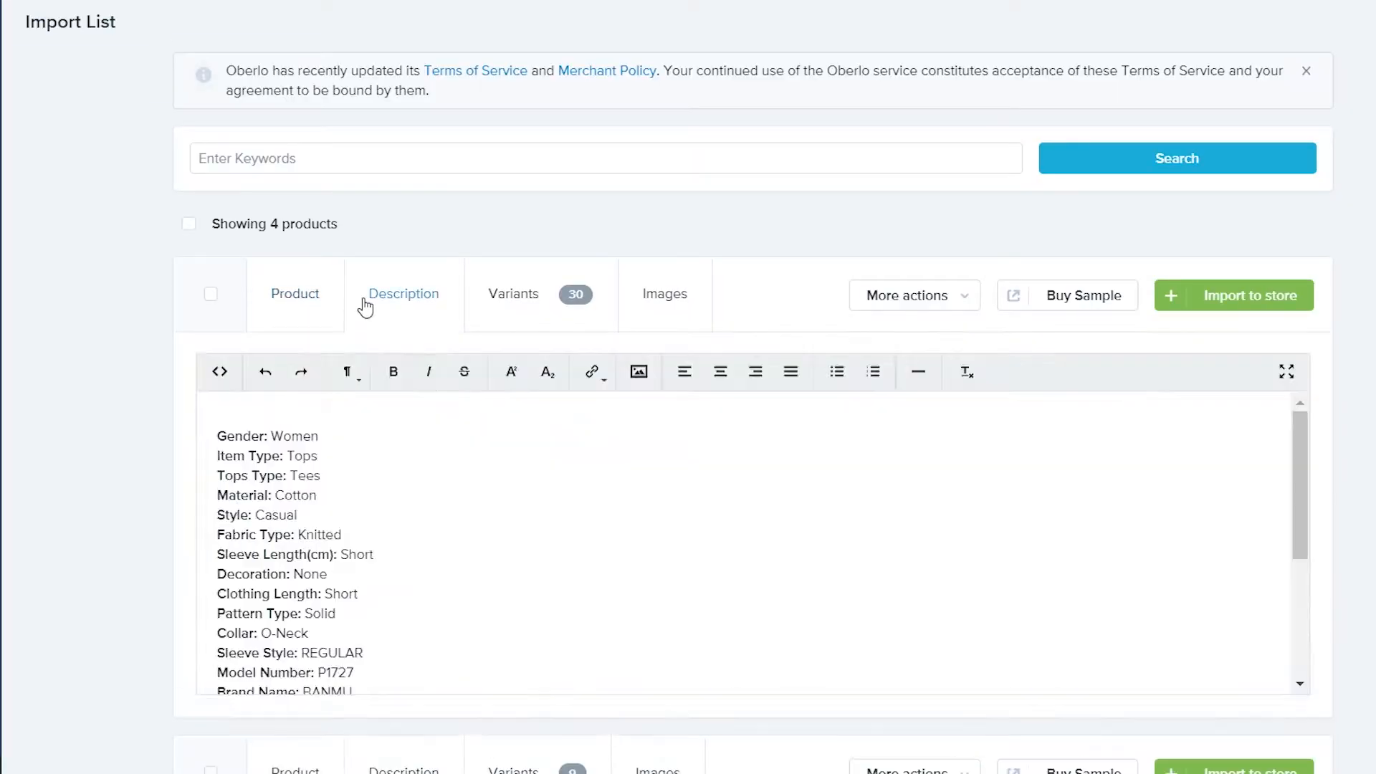
# Retitle the product 'Cute Panda T-shirt' and review its collection and product type options
pyautogui.click(294, 293)
pyautogui.tripleClick(561, 471)
pyautogui.write('Cute Panda T-shirt')
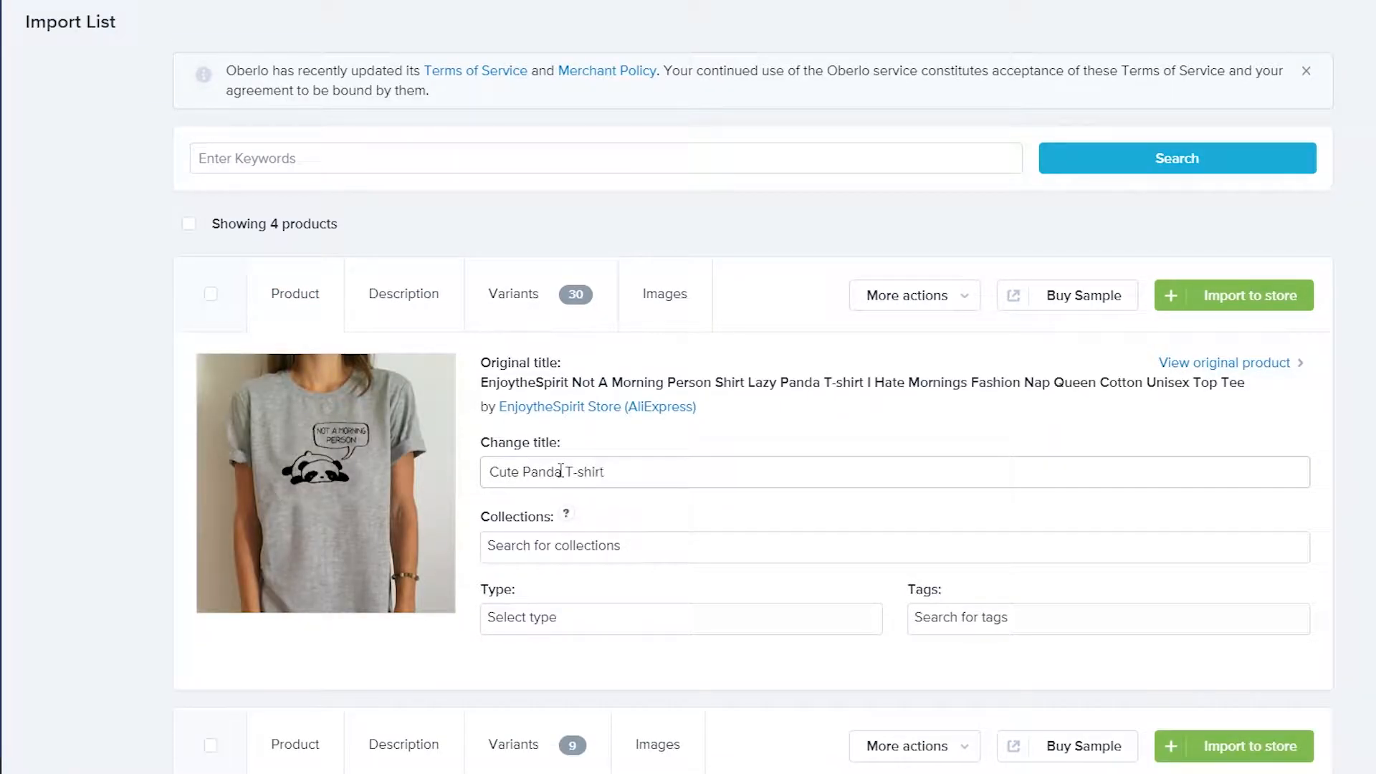
pyautogui.click(642, 545)
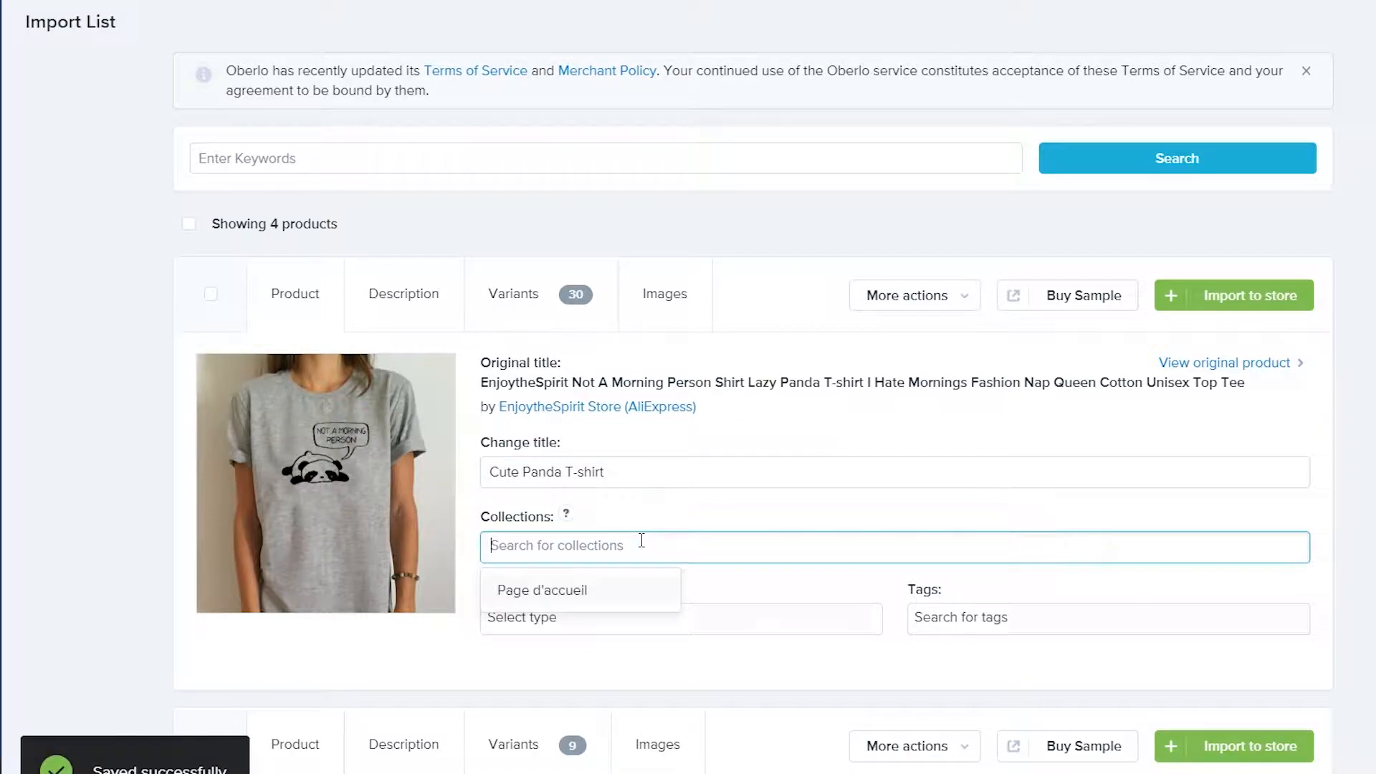
pyautogui.click(659, 624)
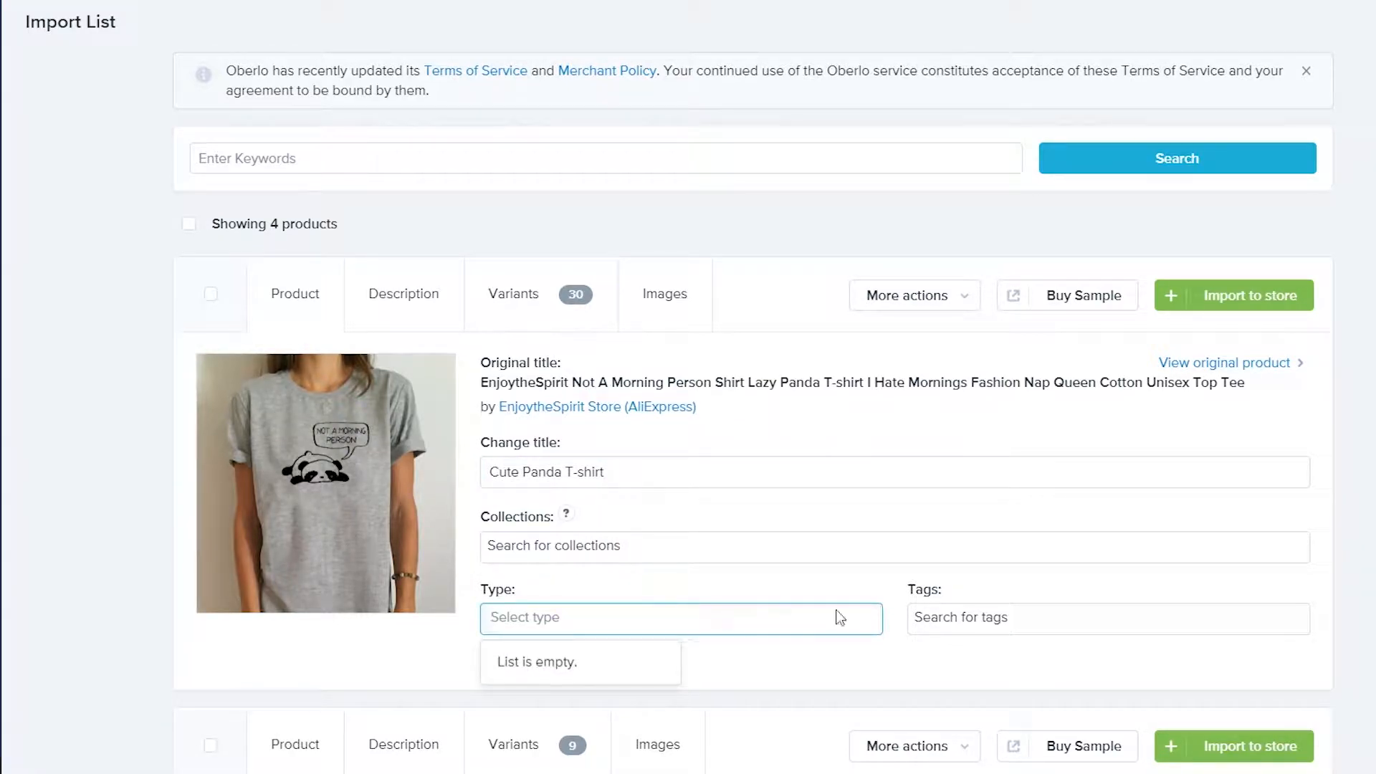
pyautogui.scroll(-6, 840, 617)
# Look through the panda scarf's product images
pyautogui.click(644, 281)
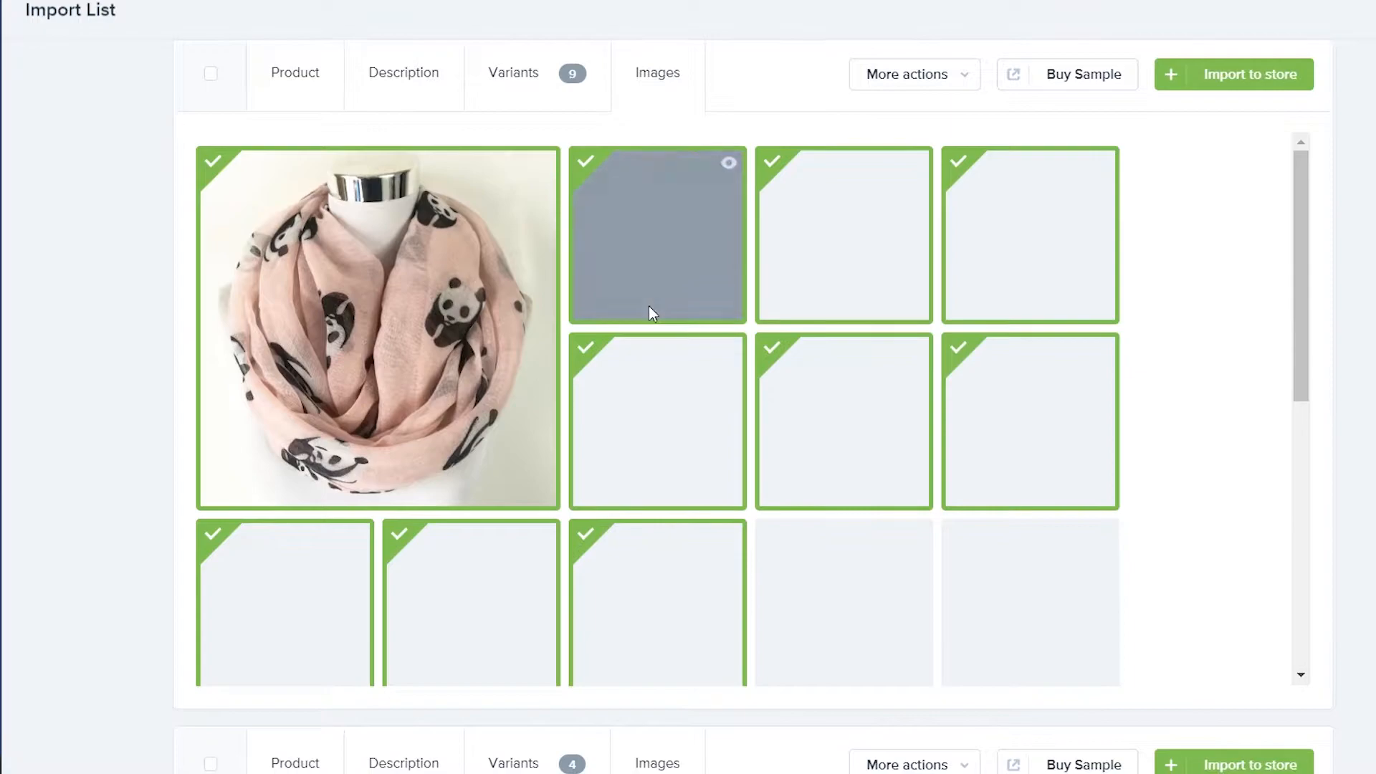
pyautogui.scroll(-1, 1306, 304)
pyautogui.moveTo(1305, 303); pyautogui.dragTo(1248, 235)
pyautogui.scroll(3, 535, 258)
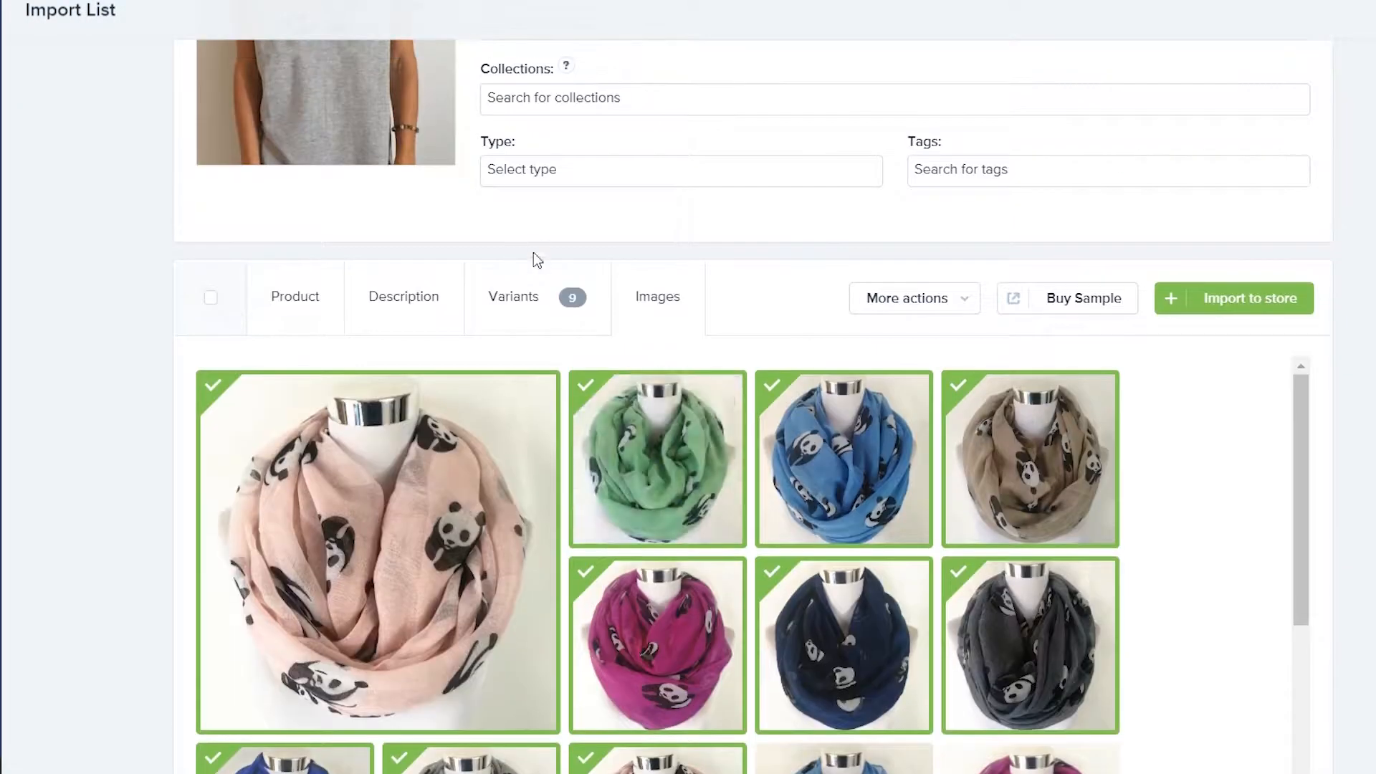
# Change the scarf's shipping country to the United States with ePacket
pyautogui.click(531, 294)
pyautogui.scroll(-1, 1118, 491)
pyautogui.scroll(1, 1003, 476)
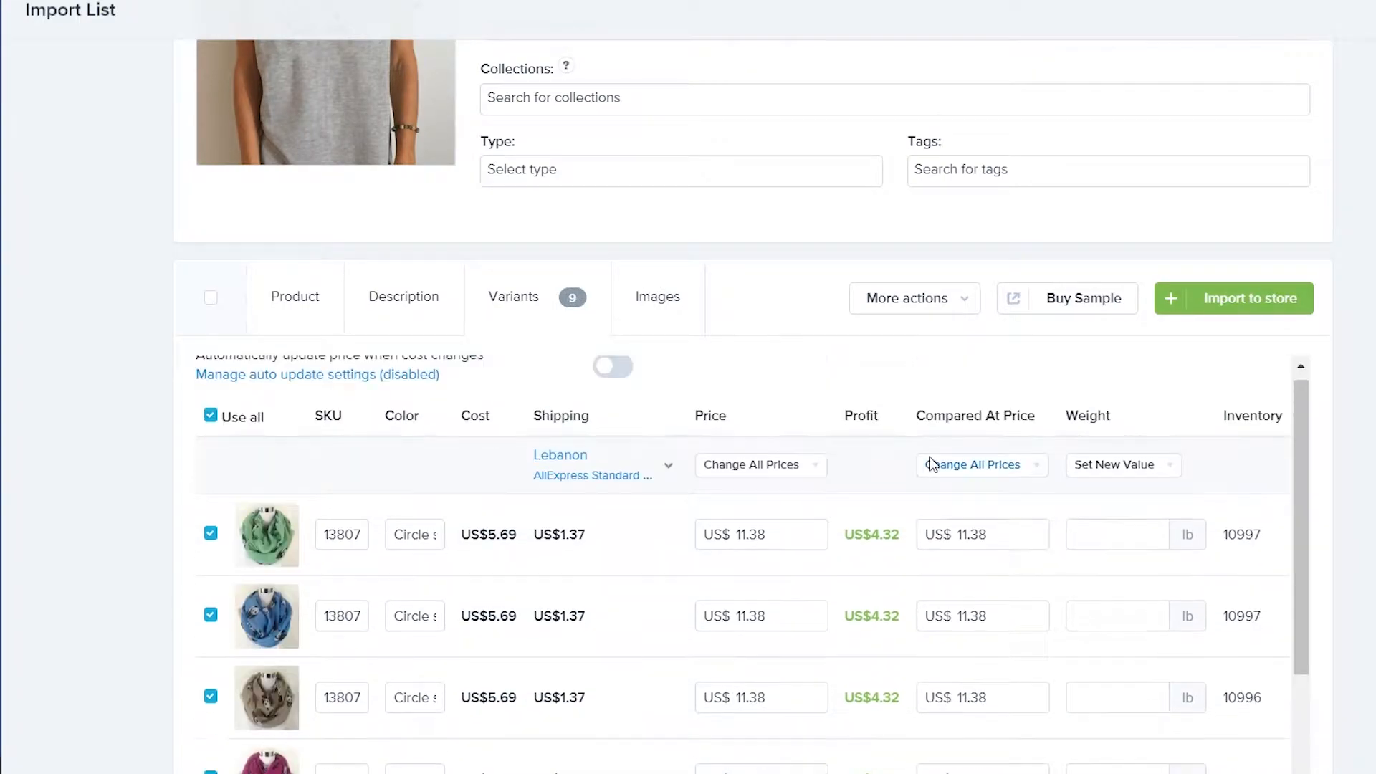
pyautogui.click(598, 480)
pyautogui.click(679, 247)
pyautogui.click(712, 291)
pyautogui.write('united s')
pyautogui.press('Return')
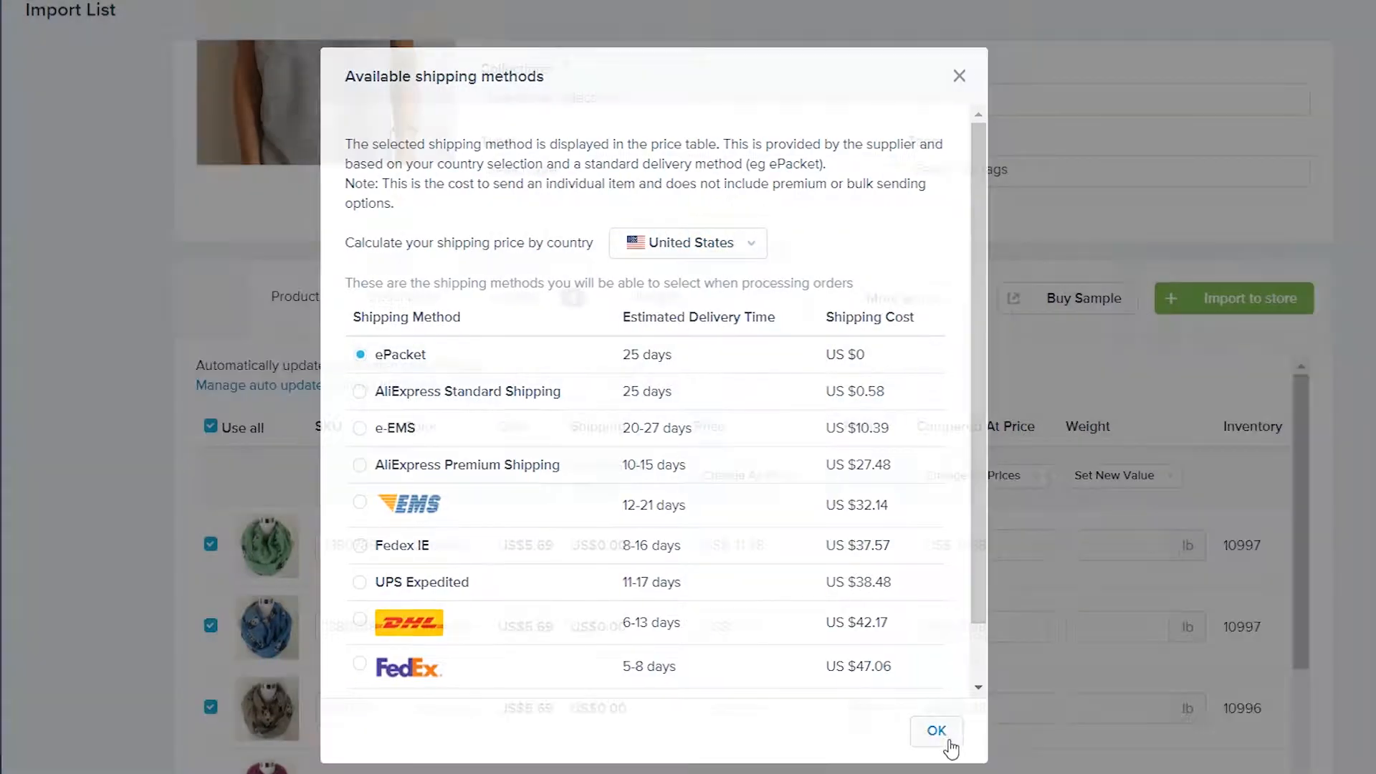
pyautogui.click(942, 739)
pyautogui.scroll(2, 824, 492)
pyautogui.scroll(-1, 824, 492)
pyautogui.scroll(-3, 793, 433)
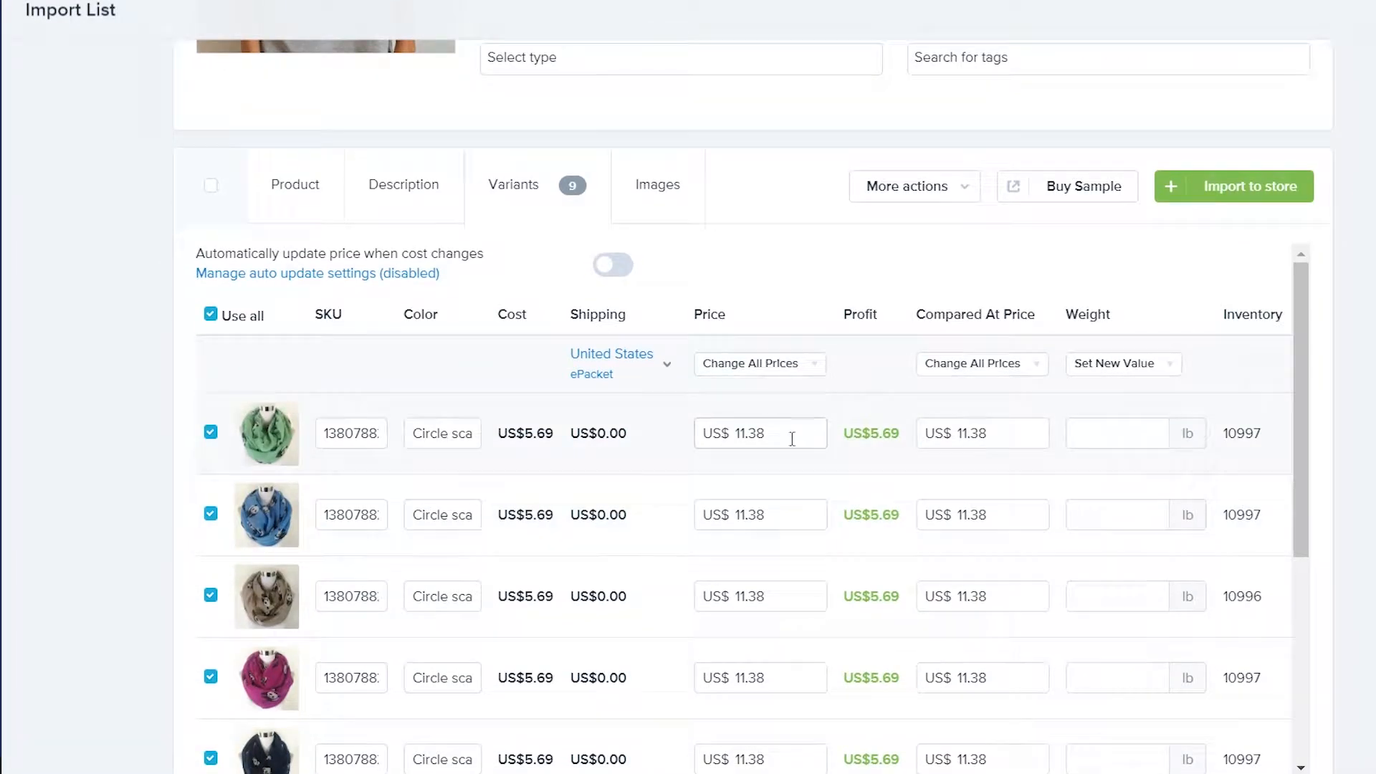
# Set every scarf variant's price and compared-at price to 14.99
pyautogui.click(781, 373)
pyautogui.click(765, 399)
pyautogui.write('14.99')
pyautogui.click(823, 318)
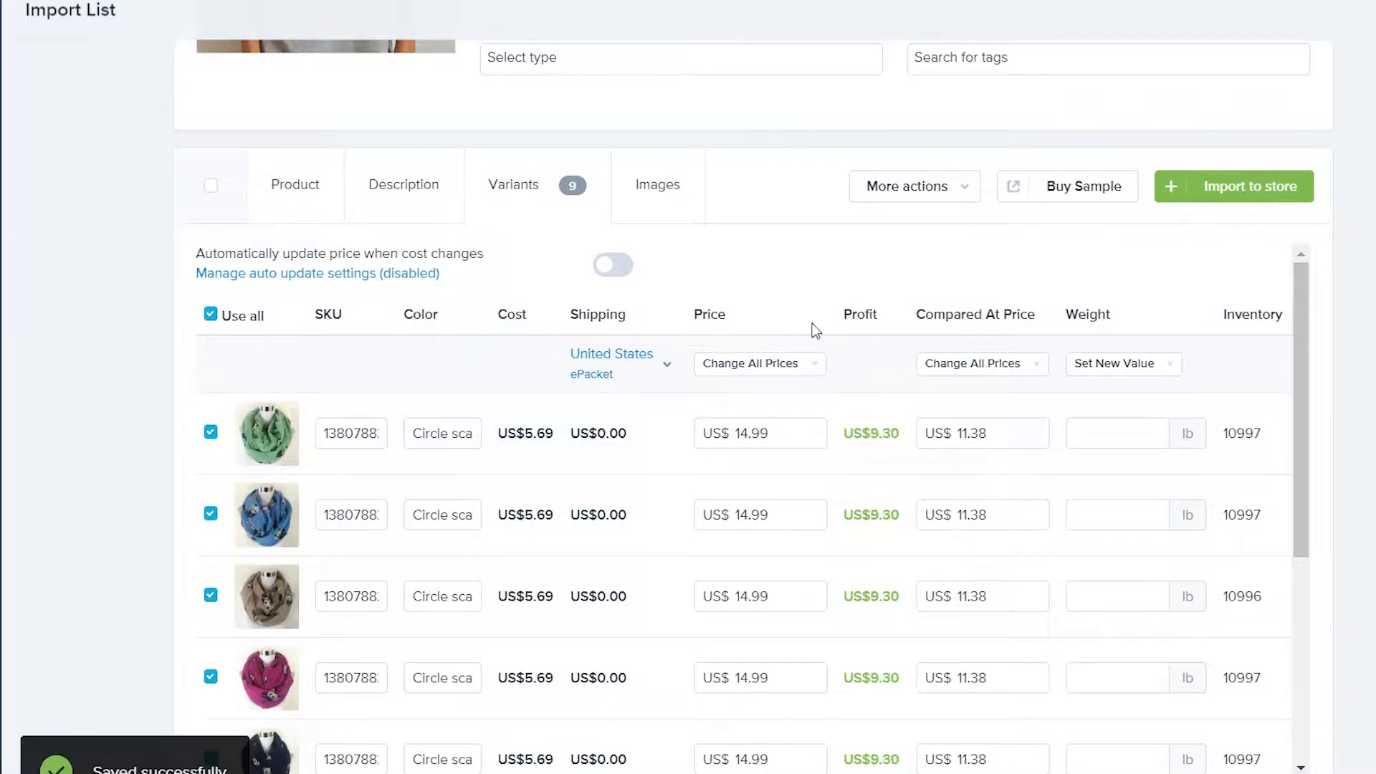
pyautogui.click(983, 364)
pyautogui.click(1004, 399)
pyautogui.write('14.99')
pyautogui.click(1032, 322)
# Write the scarf description: awesome to wear, shows love for the endangered panda, plus an arrival note
pyautogui.click(403, 184)
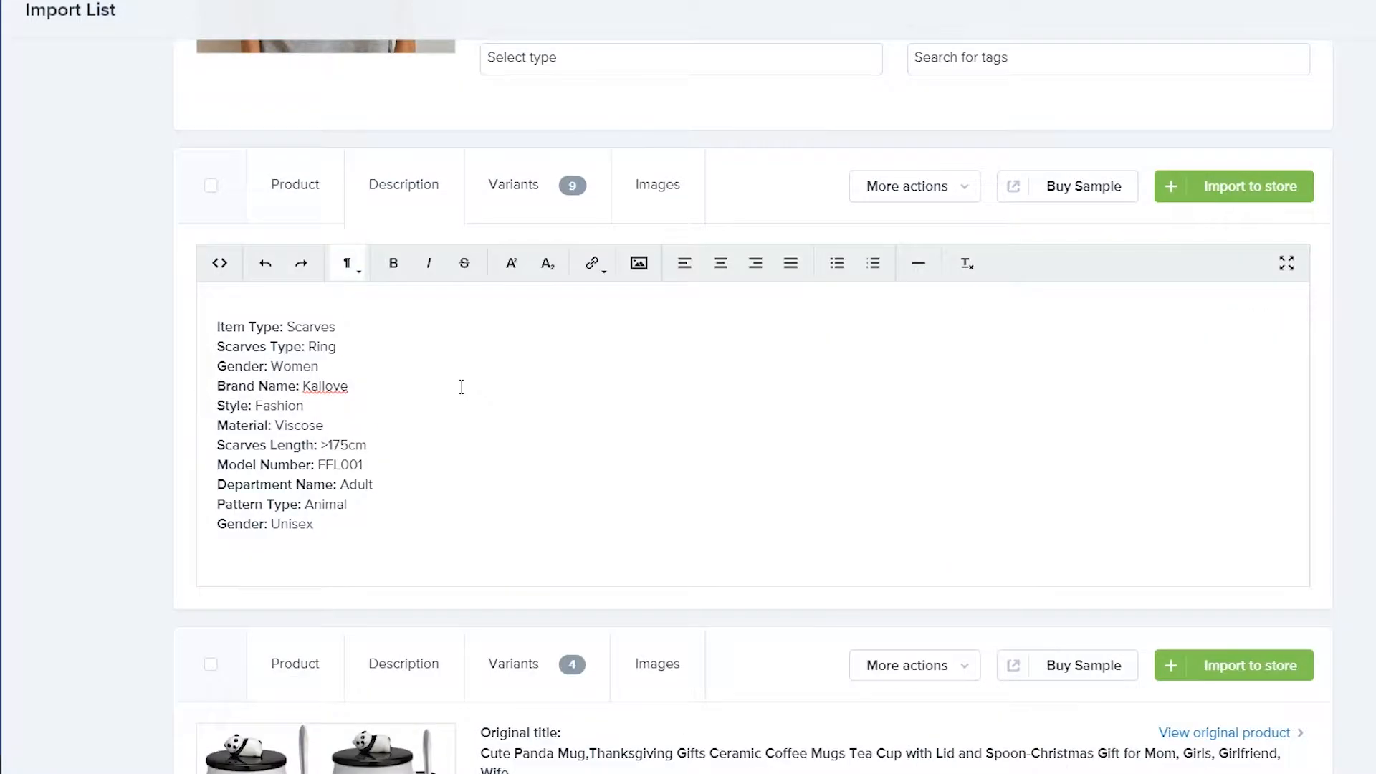
pyautogui.write('Panda scarfs are a great de')
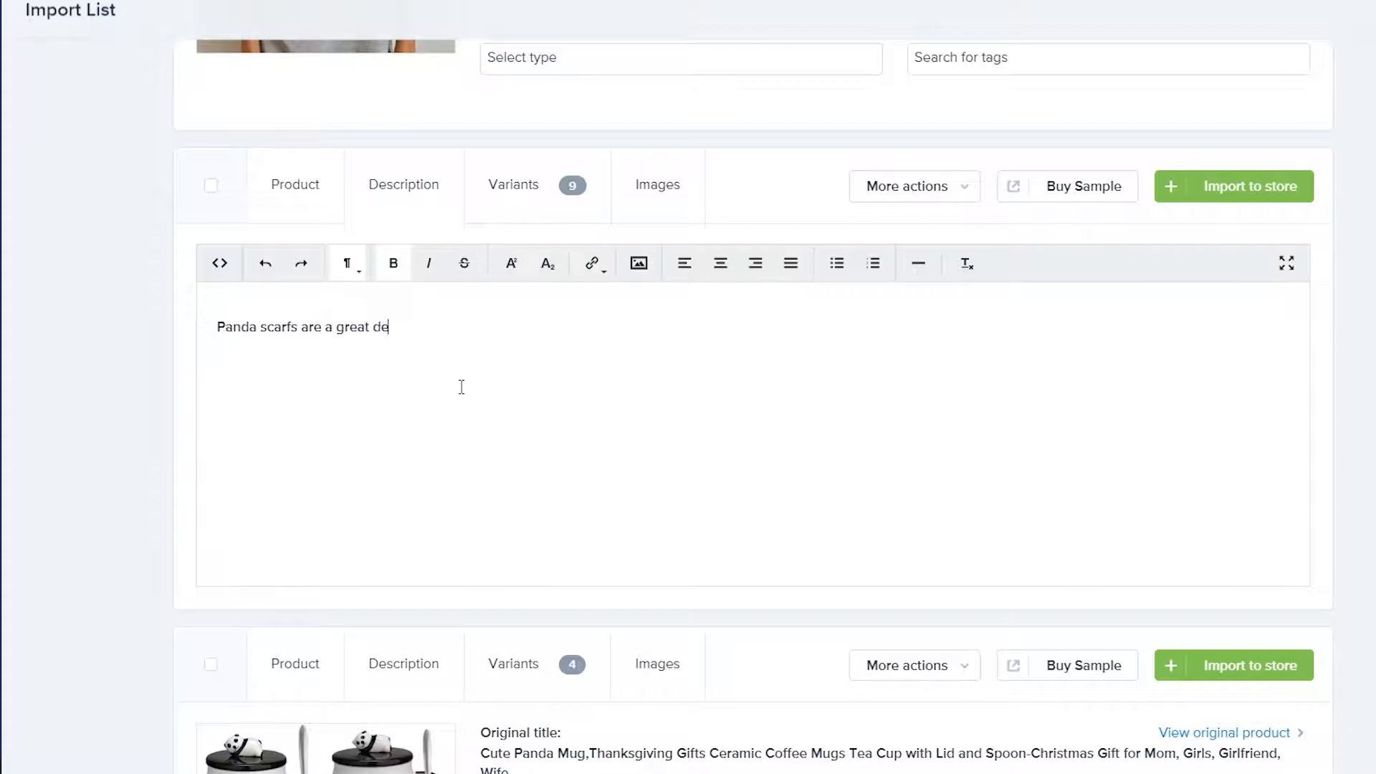
pyautogui.press('BackSpace')
pyautogui.press('BackSpace')
pyautogui.press('BackSpace')
pyautogui.press('BackSpace')
pyautogui.press('BackSpace')
pyautogui.press('BackSpace')
pyautogui.press('BackSpace')
pyautogui.press('BackSpace')
pyautogui.press('BackSpace')
pyautogui.press('BackSpace')
pyautogui.press('BackSpace')
pyautogui.press('BackSpace')
pyautogui.press('BackSpace')
pyautogui.press('BackSpace')
pyautogui.press('BackSpace')
pyautogui.press('BackSpace')
pyautogui.press('BackSpace')
pyautogui.press('BackSpace')
pyautogui.press('BackSpace')
pyautogui.press('BackSpace')
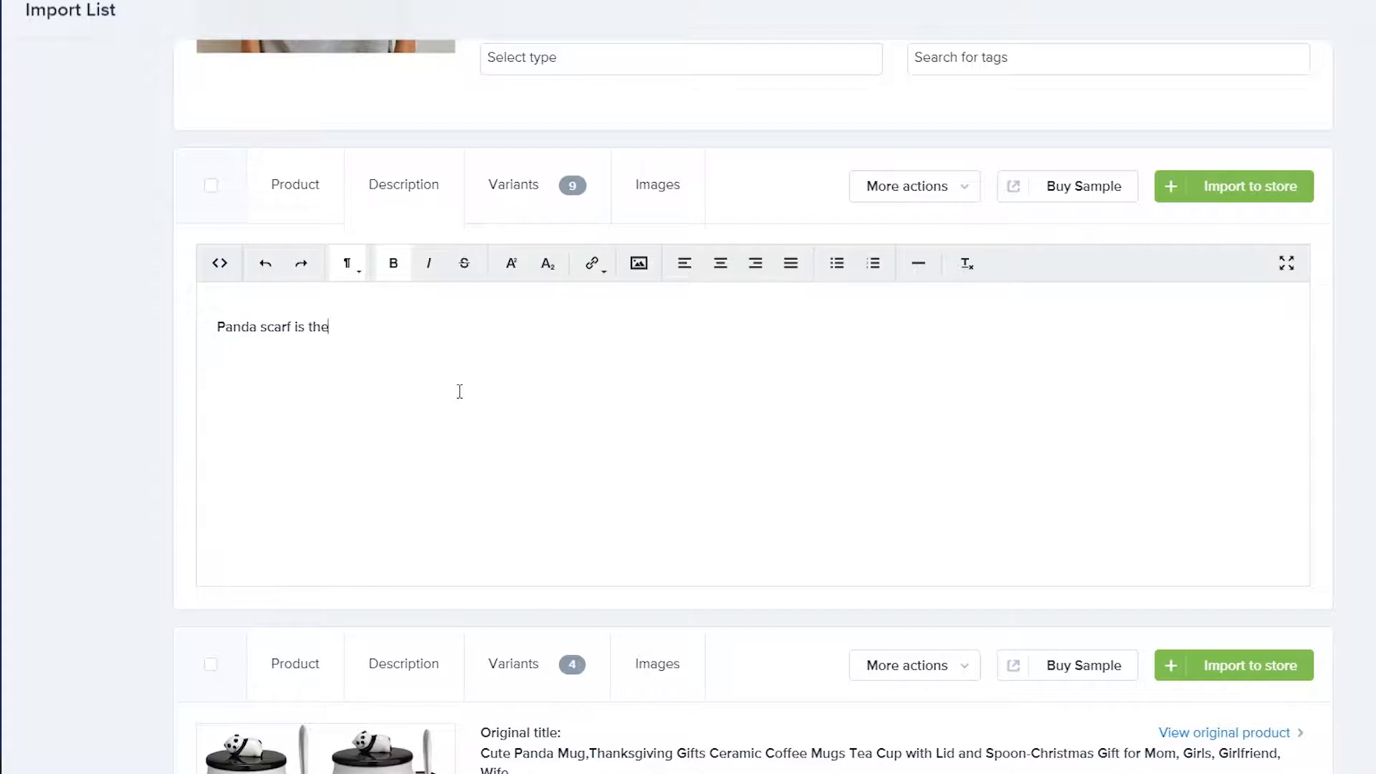
pyautogui.press('BackSpace')
pyautogui.press('BackSpace')
pyautogui.press('BackSpace')
pyautogui.press('BackSpace')
pyautogui.write('awesome to wear, show your love for the endangered animal by we')
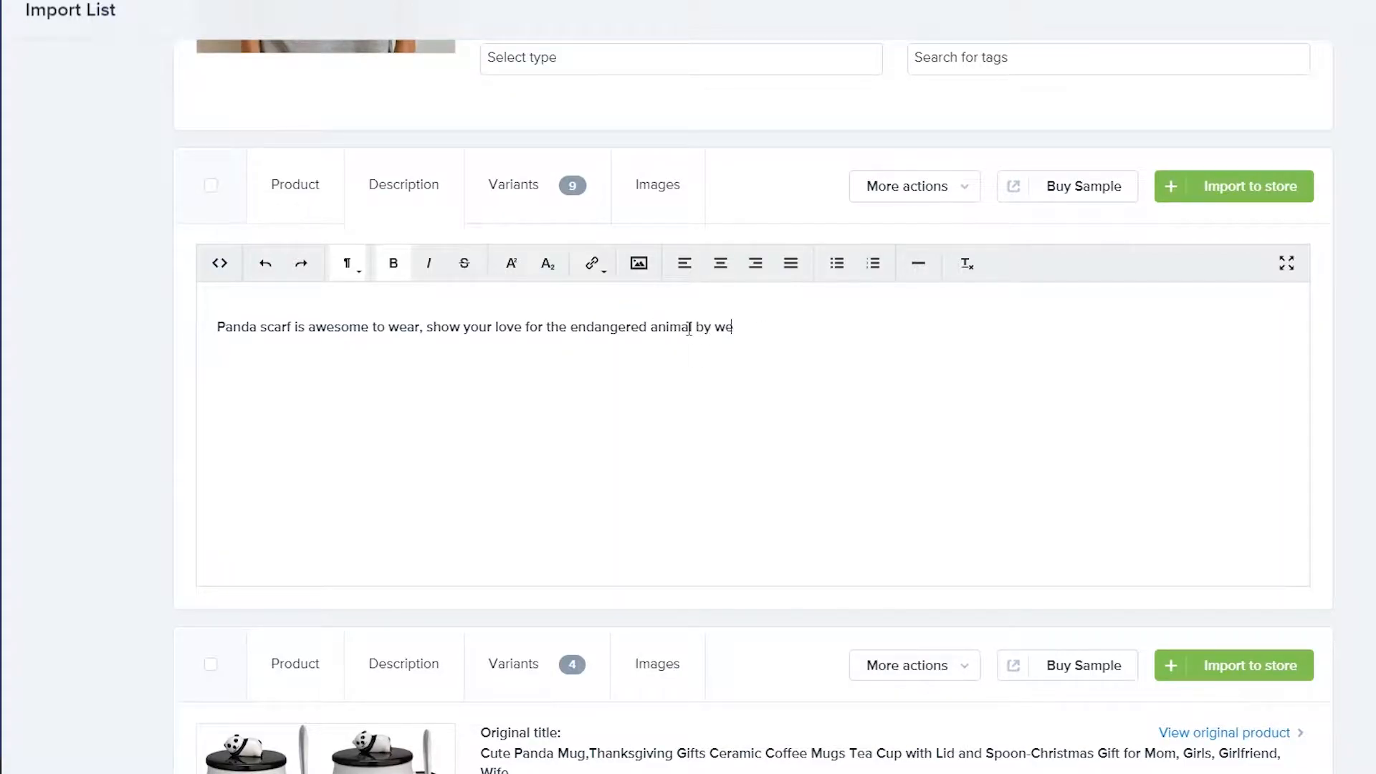
pyautogui.write('aring this beautiful scarf, or bu')
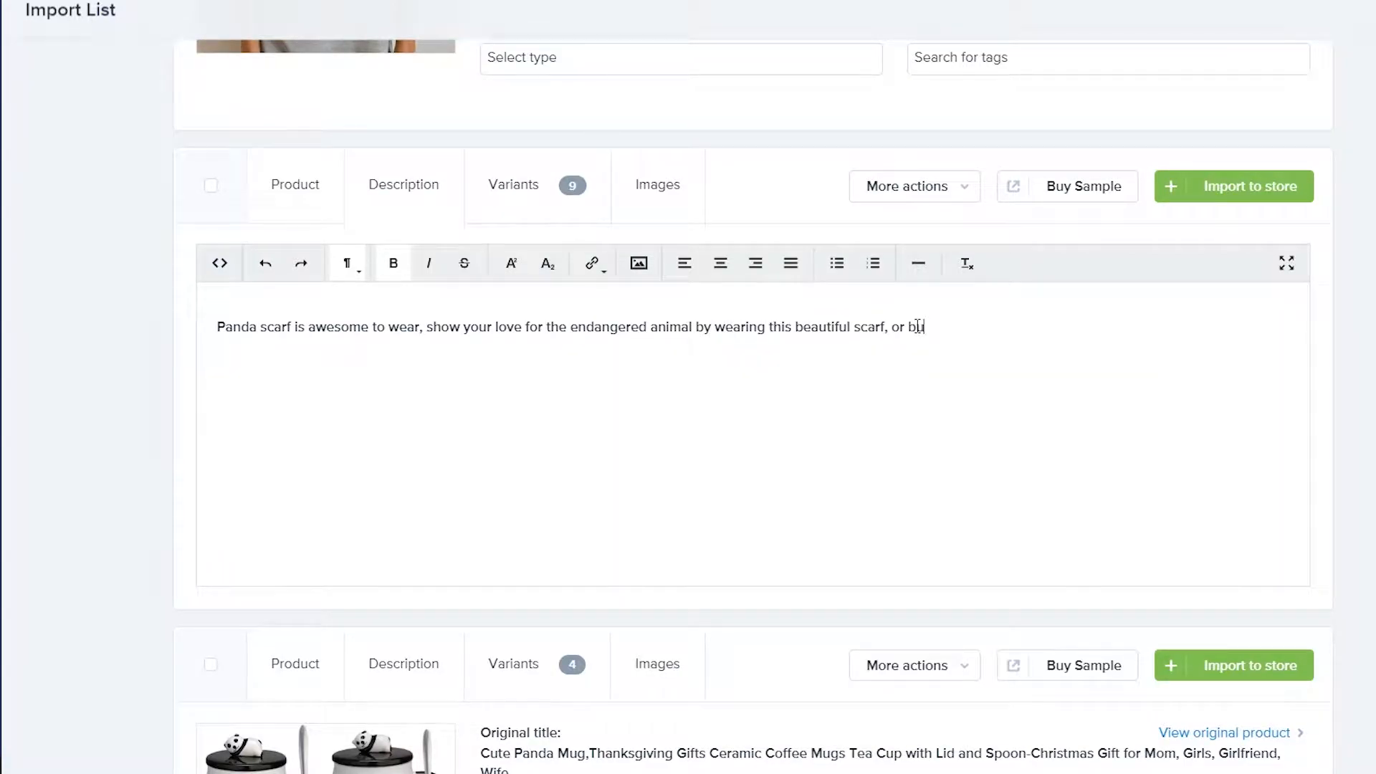
pyautogui.write('Free shippin')
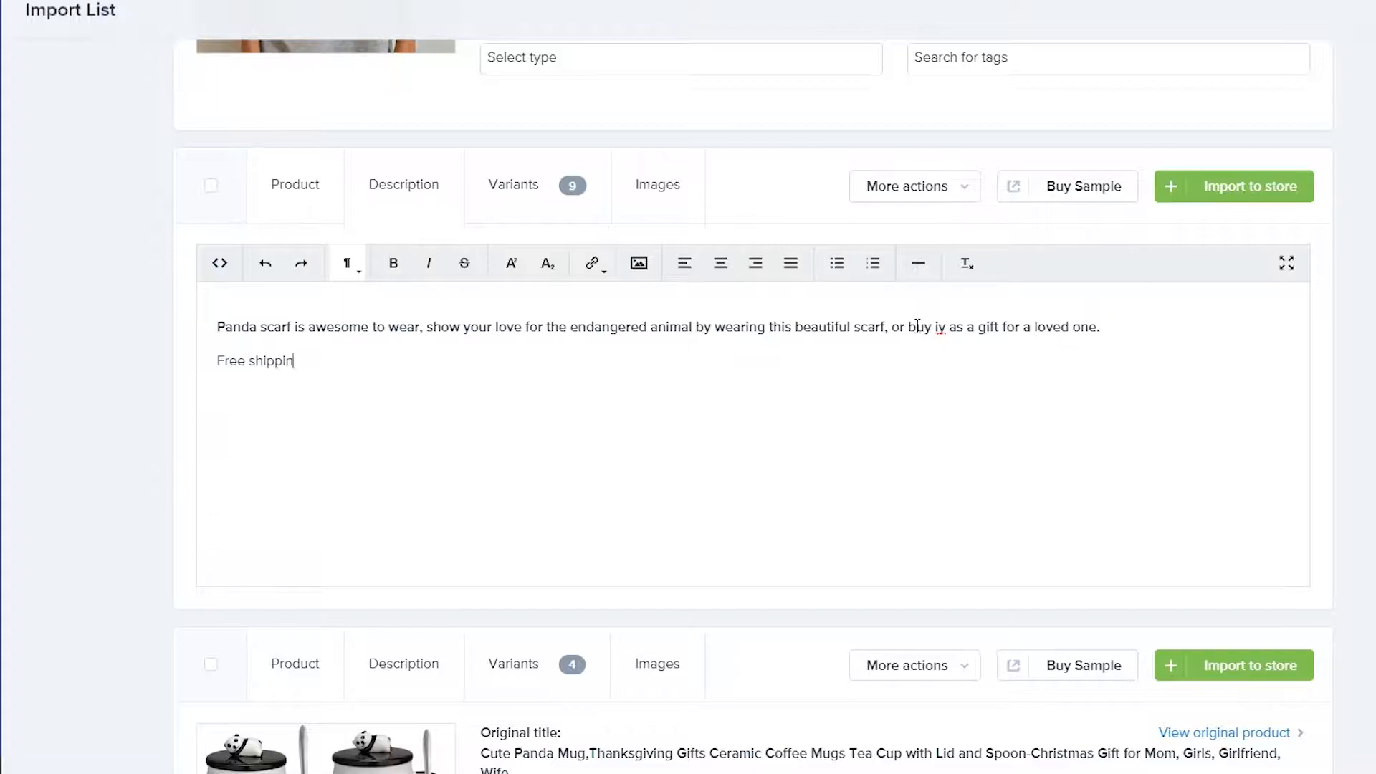
pyautogui.write('g all over the United States, due to popul')
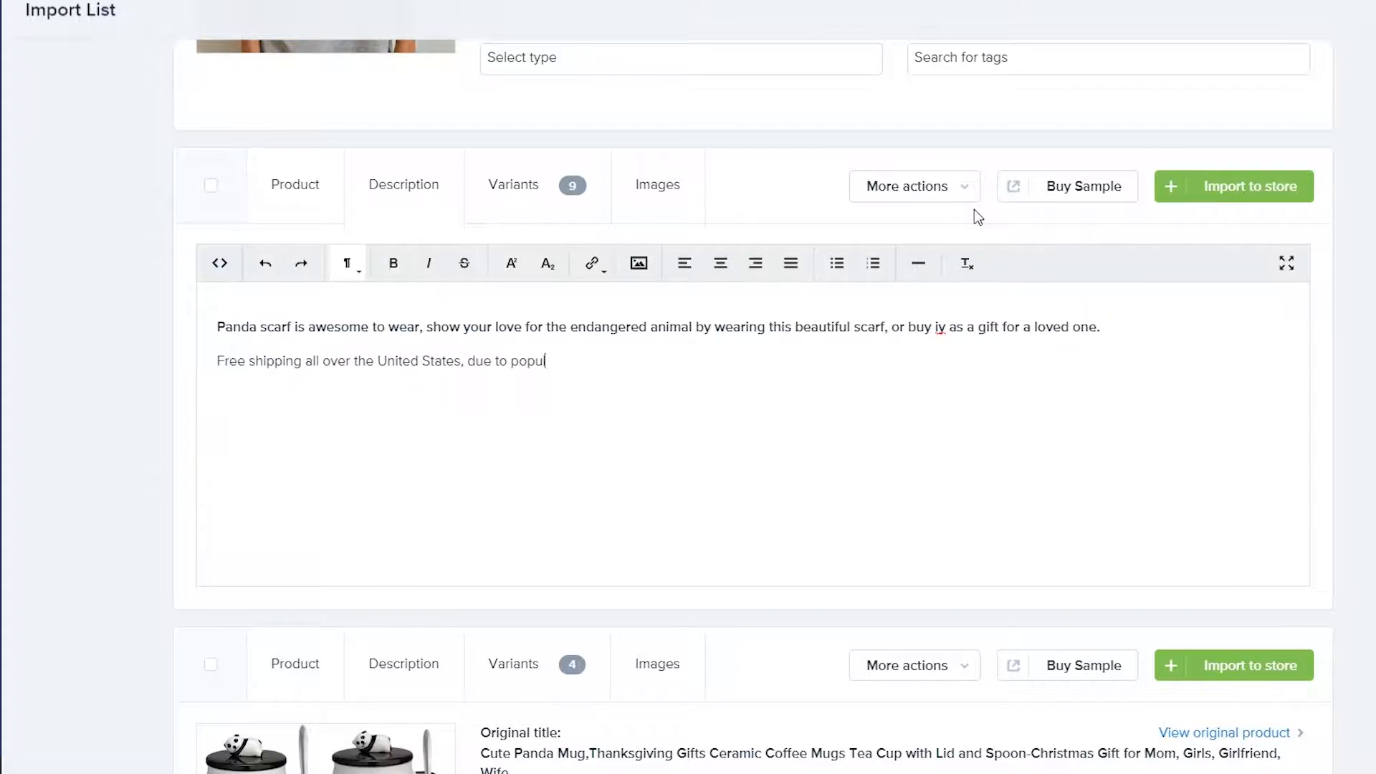
pyautogui.write('ar demands your order will a')
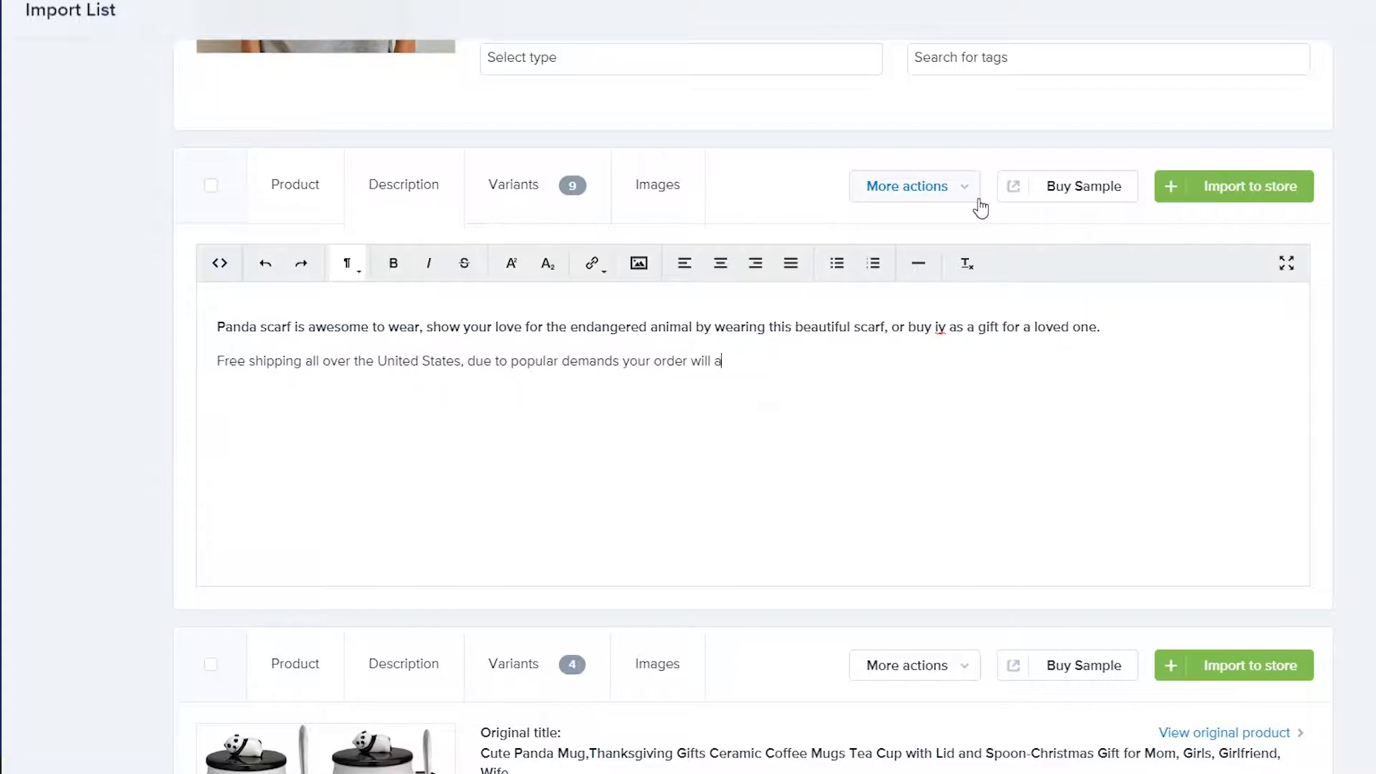
pyautogui.write('rrive after 2 - 3')
pyautogui.click(272, 192)
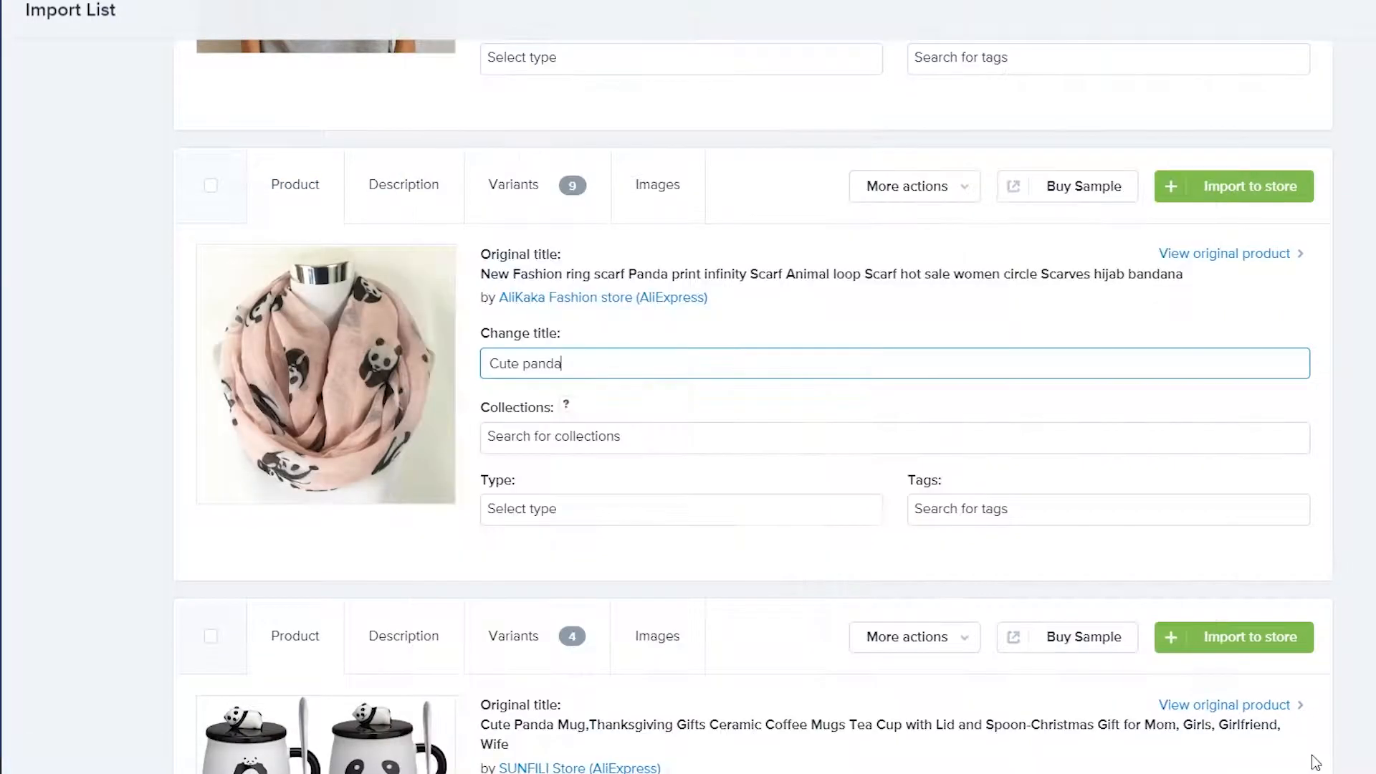
# Retitle the mugs 'Panda Mug with a spoon' and 'Pnicorn Mug'
pyautogui.scroll(-5, 968, 526)
pyautogui.doubleClick(708, 386)
pyautogui.tripleClick(708, 385)
pyautogui.write('Panda Mug with a spoon')
pyautogui.scroll(-4, 636, 415)
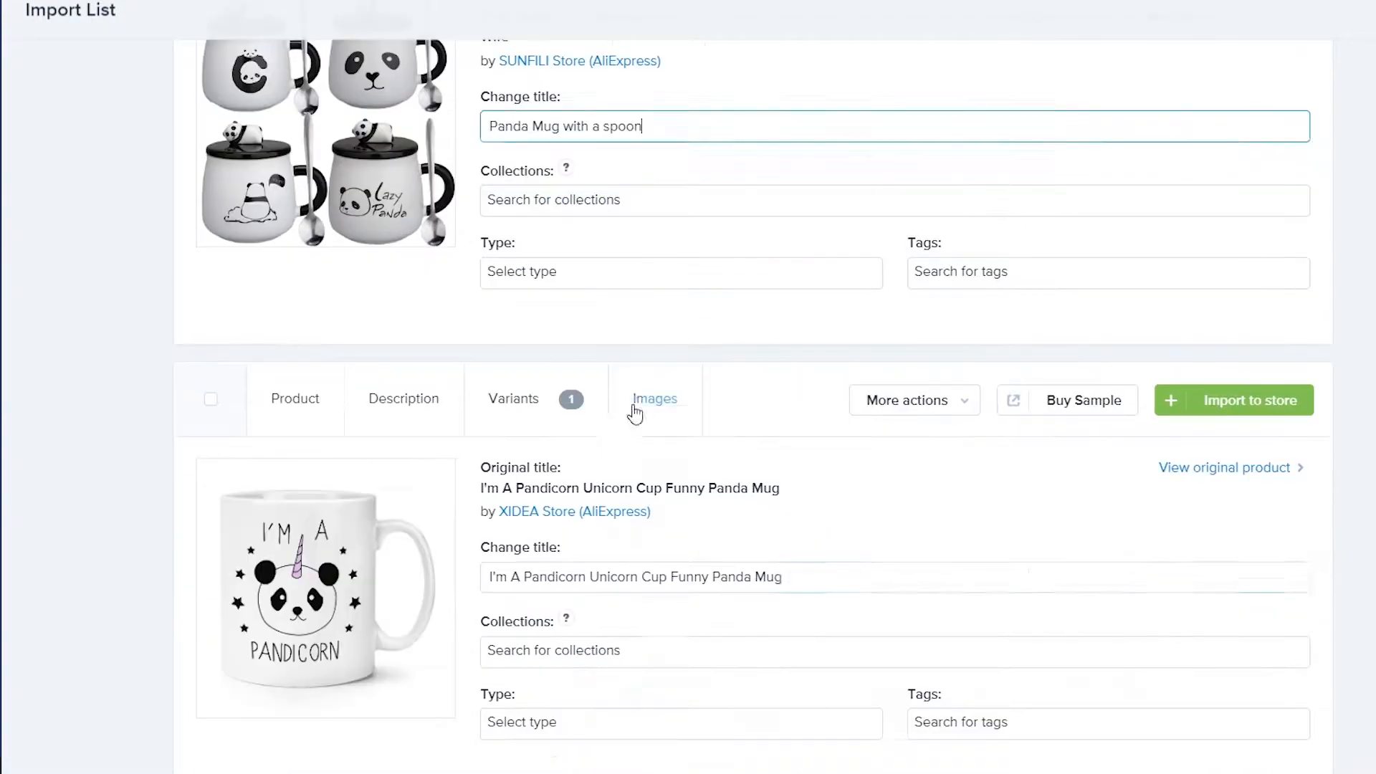
pyautogui.tripleClick(717, 577)
pyautogui.write('Pnicorn Mug')
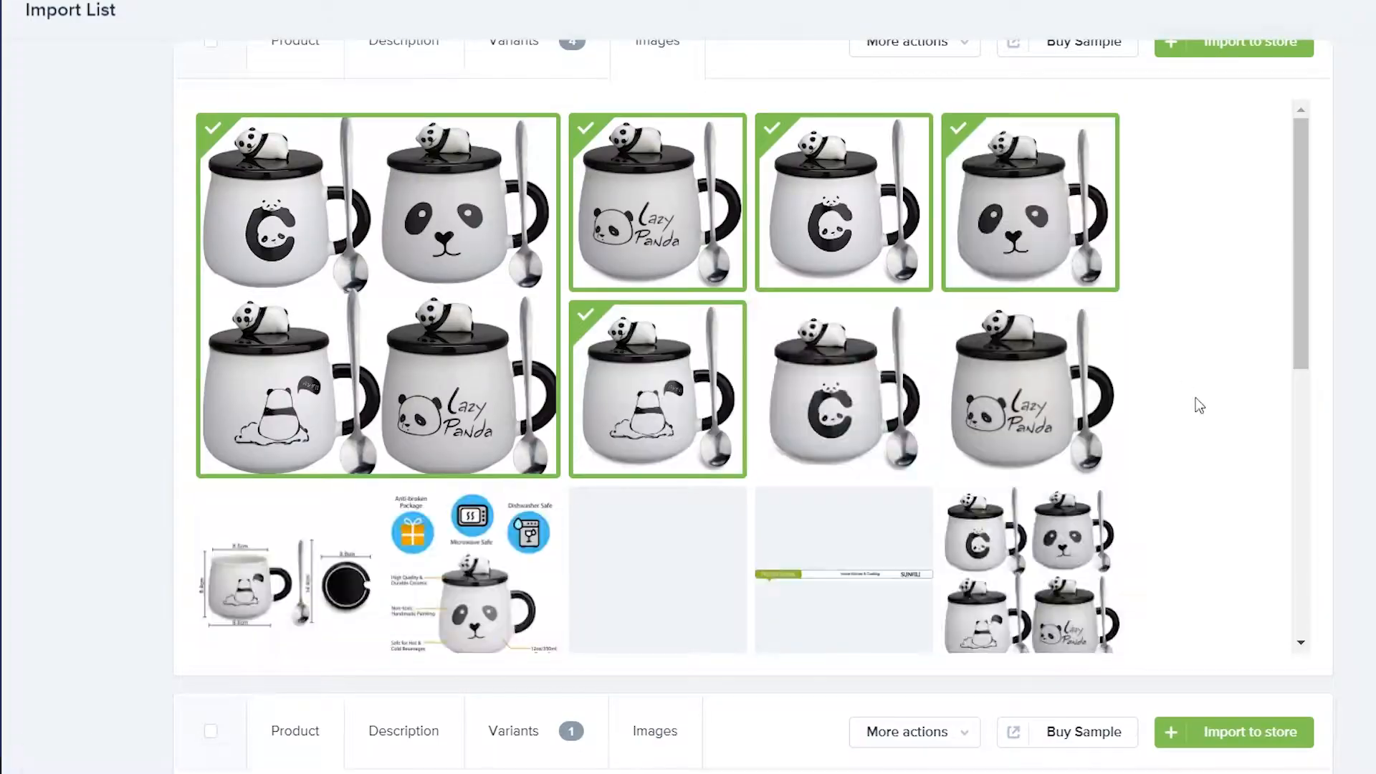
# Replace the panda mug's description with panda text and a free-shipping paragraph mentioning 2 - 3 weeks
pyautogui.click(661, 248)
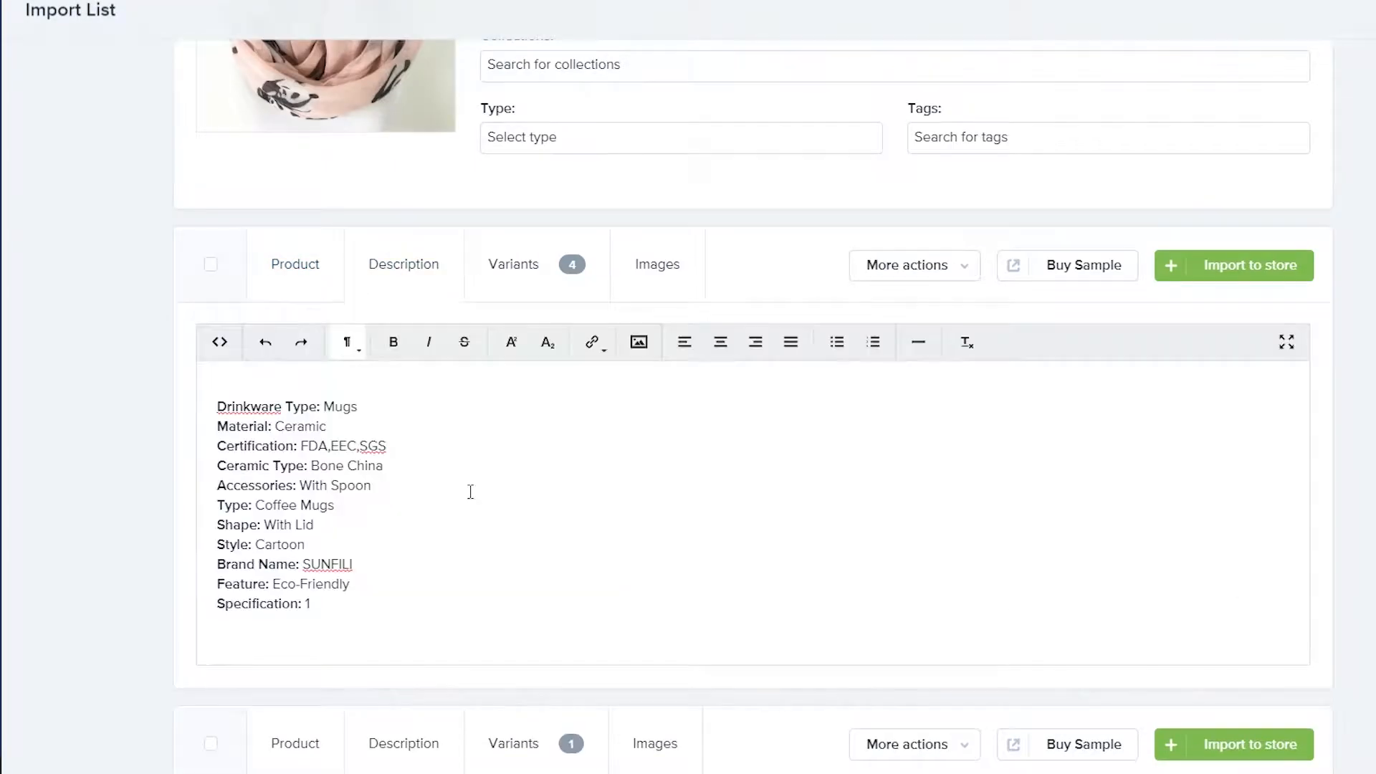
pyautogui.hotkey('ctrl', 'a')
pyautogui.write('Do you love Pand')
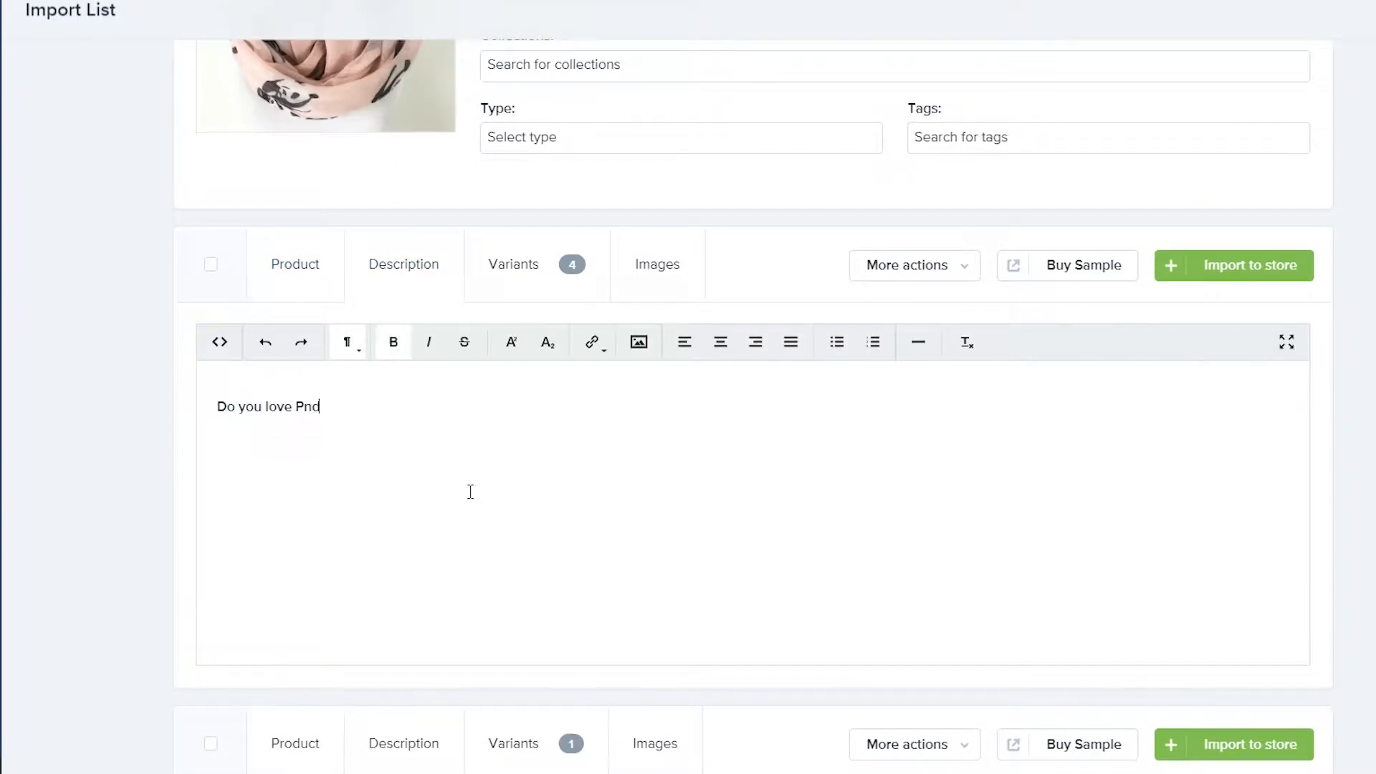
pyautogui.write('as, we think Pandas are the cutest creat')
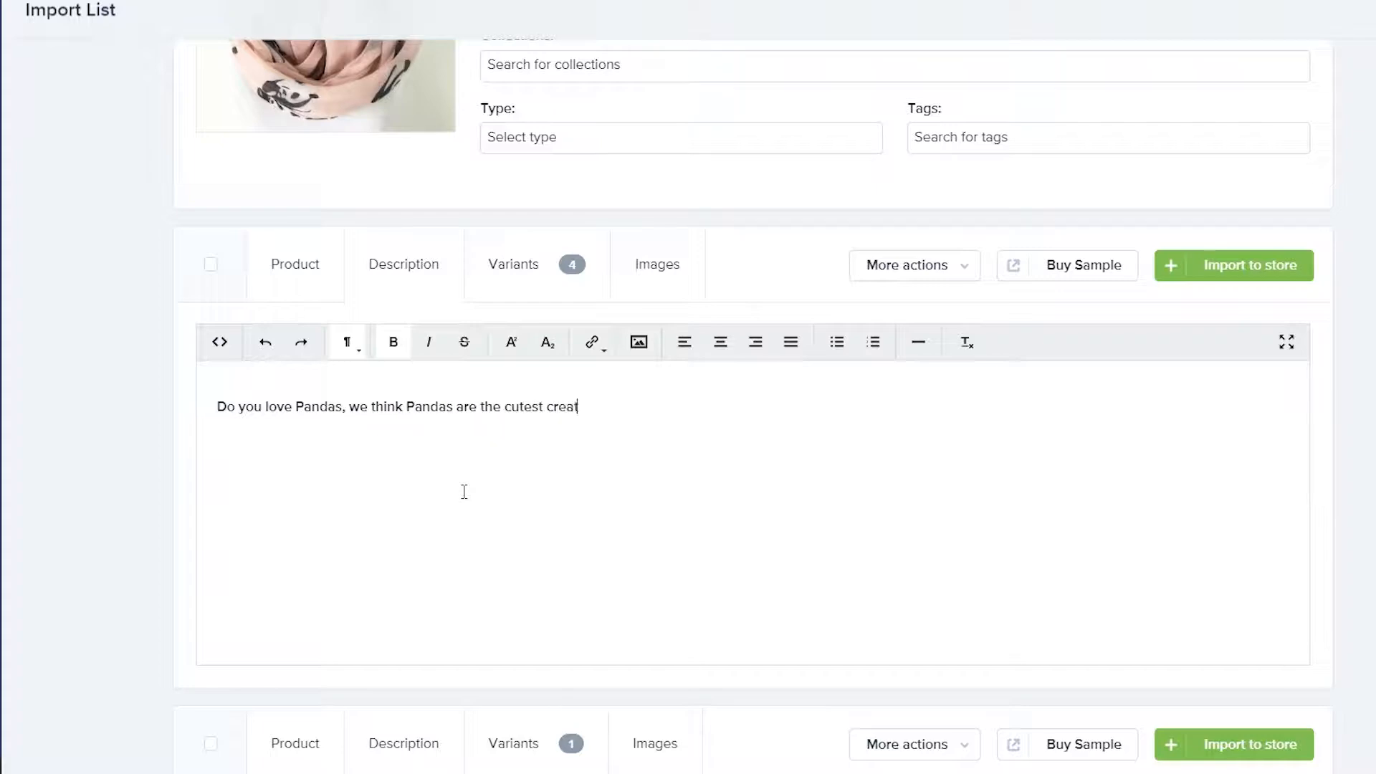
pyautogui.write('ures, show your love to pandas by buying this ceramic')
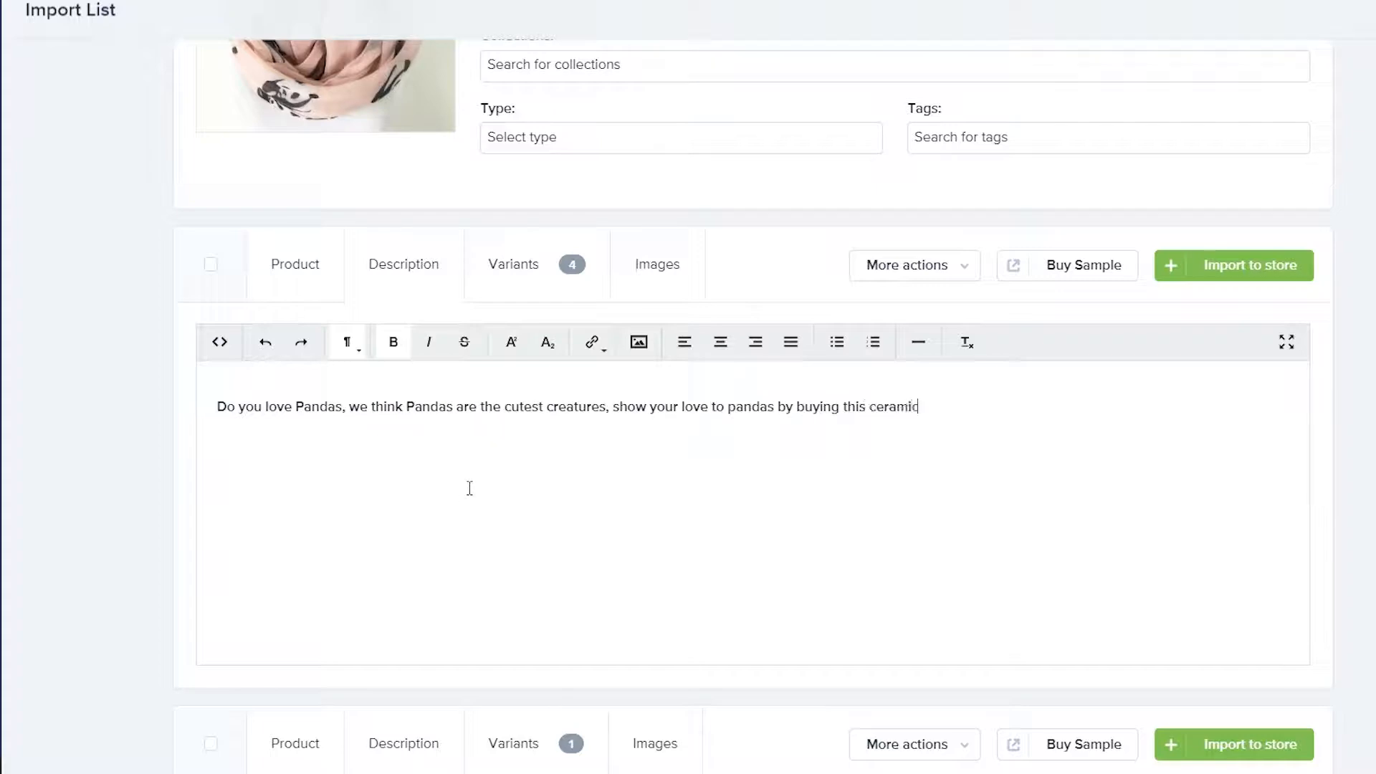
pyautogui.write(' mug, you can drink coffe with')
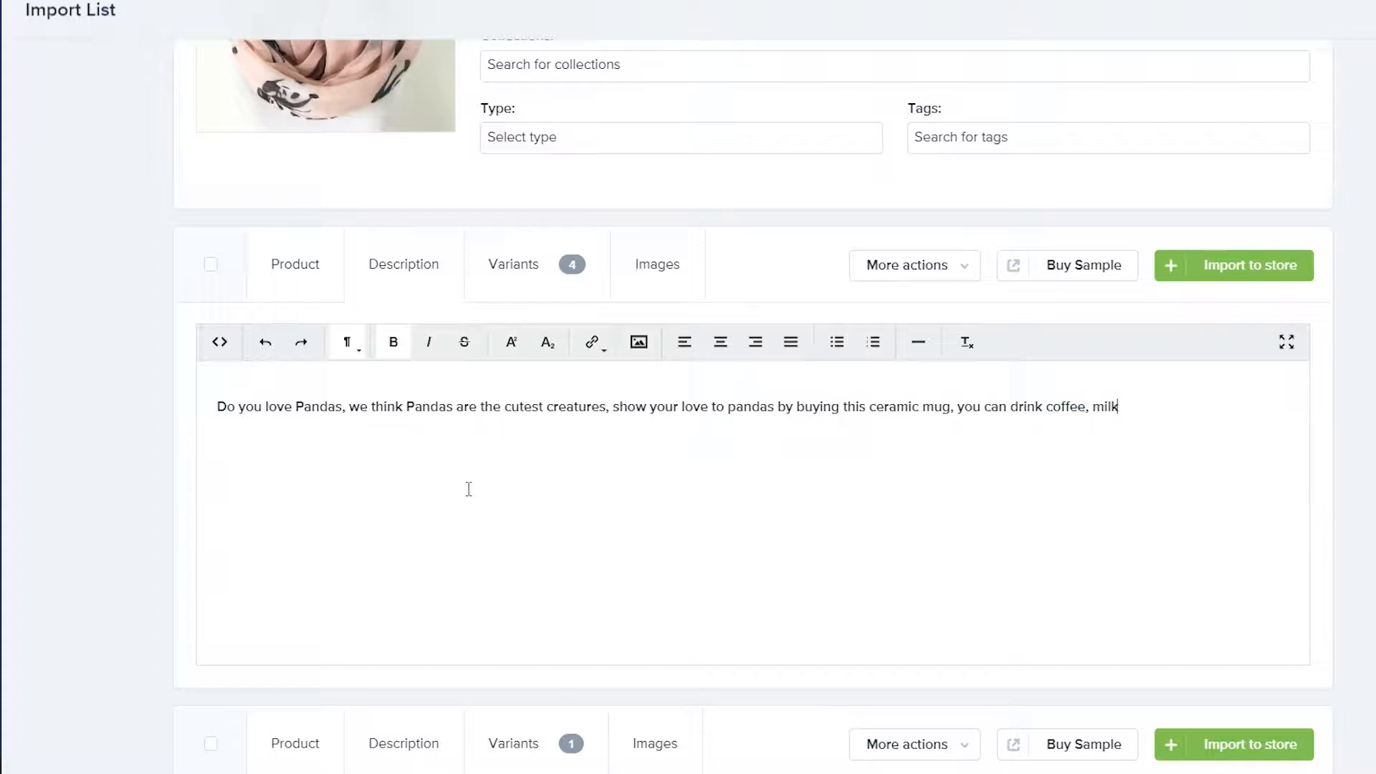
pyautogui.press('Return')
pyautogui.write('We offer free sh')
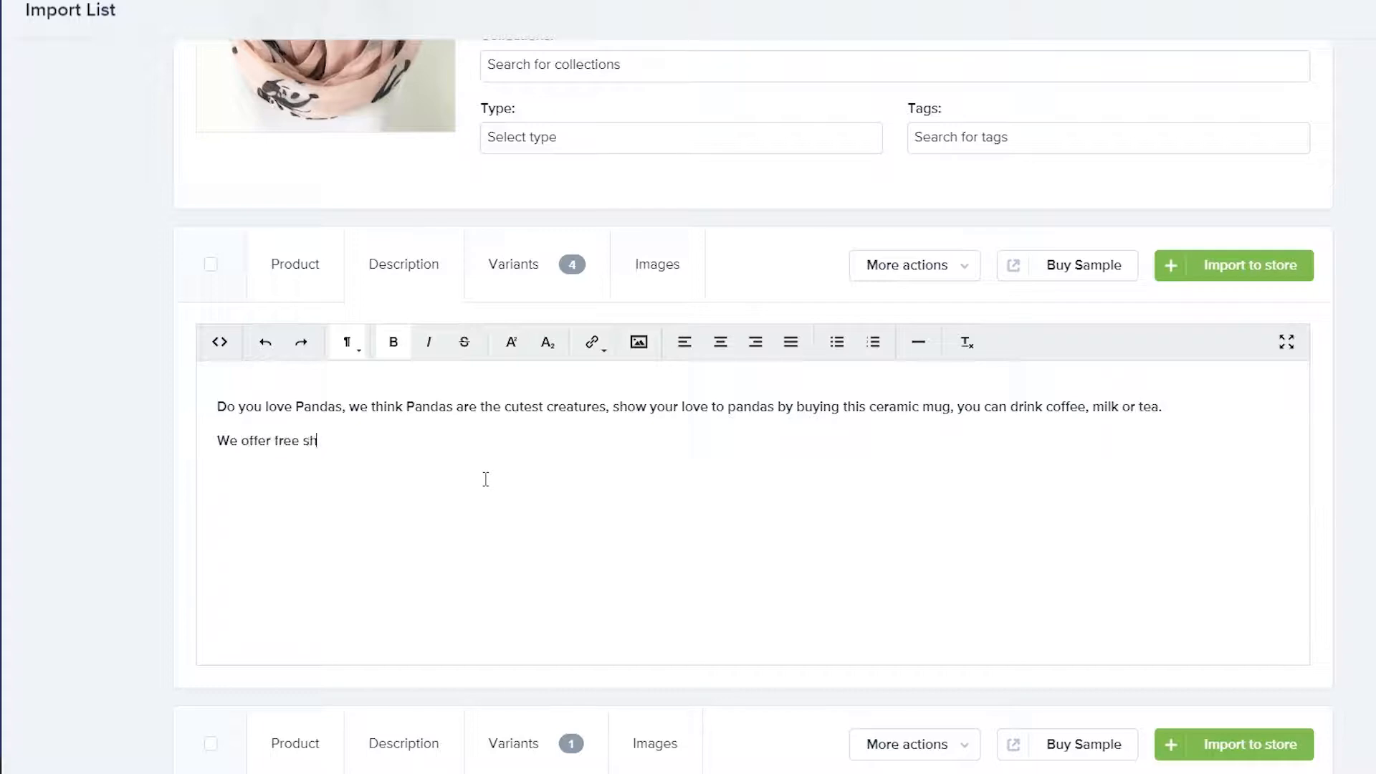
pyautogui.write('ipping, due to popular demands the shi')
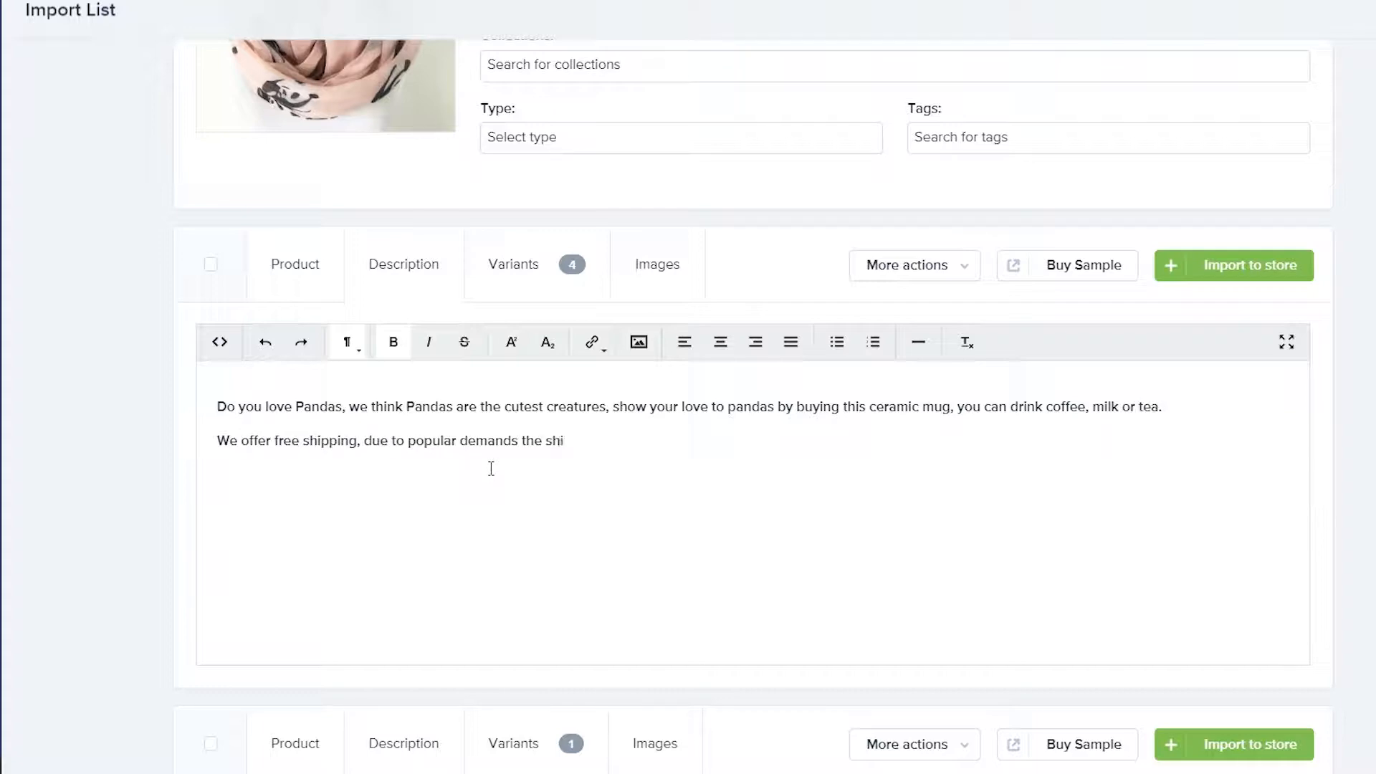
pyautogui.hotkey('ctrl', 'BackSpace')
pyautogui.hotkey('ctrl', 'BackSpace')
pyautogui.hotkey('ctrl', 'BackSpace')
pyautogui.hotkey('ctrl', 'BackSpace')
pyautogui.hotkey('ctrl', 'BackSpace')
pyautogui.hotkey('ctrl', 'BackSpace')
pyautogui.write('please give 2 - 3 weeks for the shippement r')
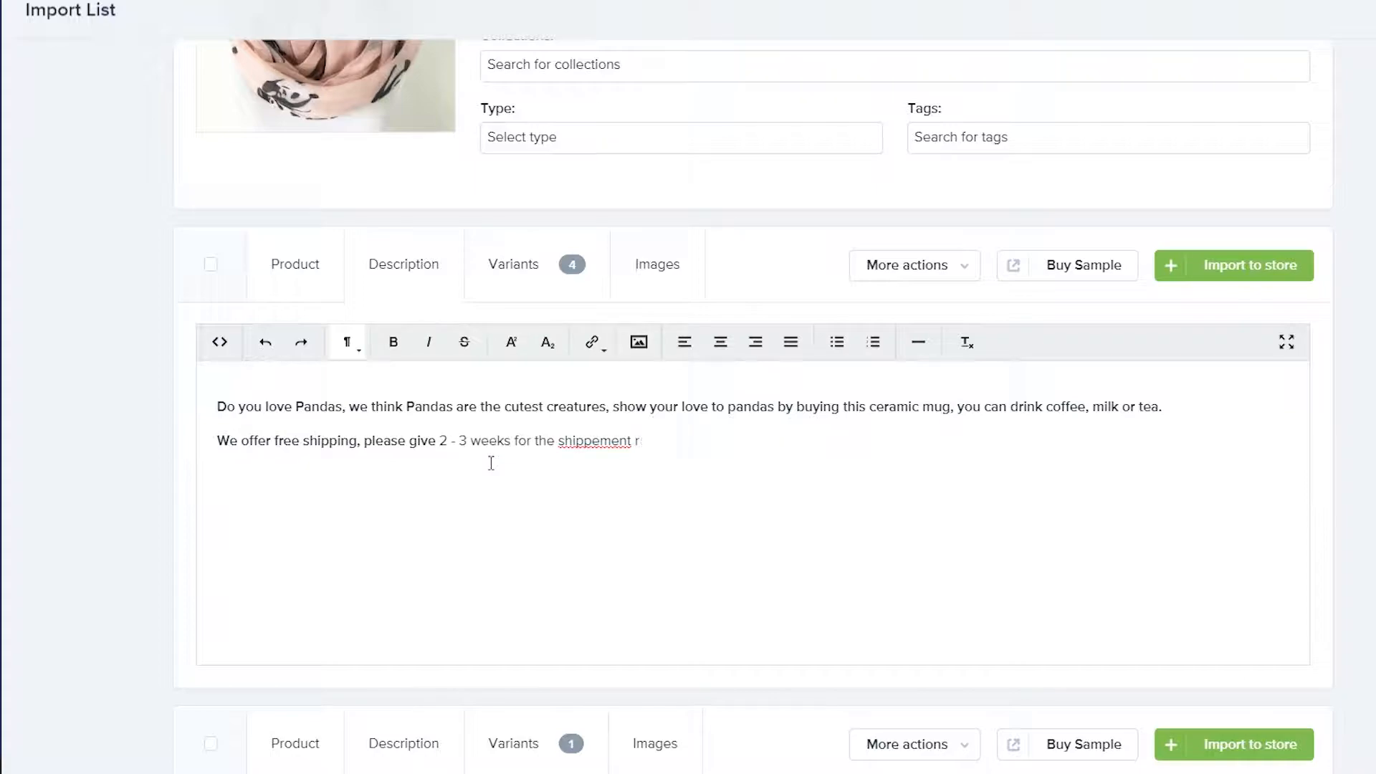
pyautogui.write('pular demands')
# Correct the spelling to 'shipments' and end the shipping sentence with a period
pyautogui.click(629, 440)
pyautogui.press('BackSpace')
pyautogui.press('BackSpace')
pyautogui.press('BackSpace')
pyautogui.press('BackSpace')
pyautogui.press('BackSpace')
pyautogui.press('BackSpace')
pyautogui.write('ments')
pyautogui.click(882, 459)
pyautogui.write('.')
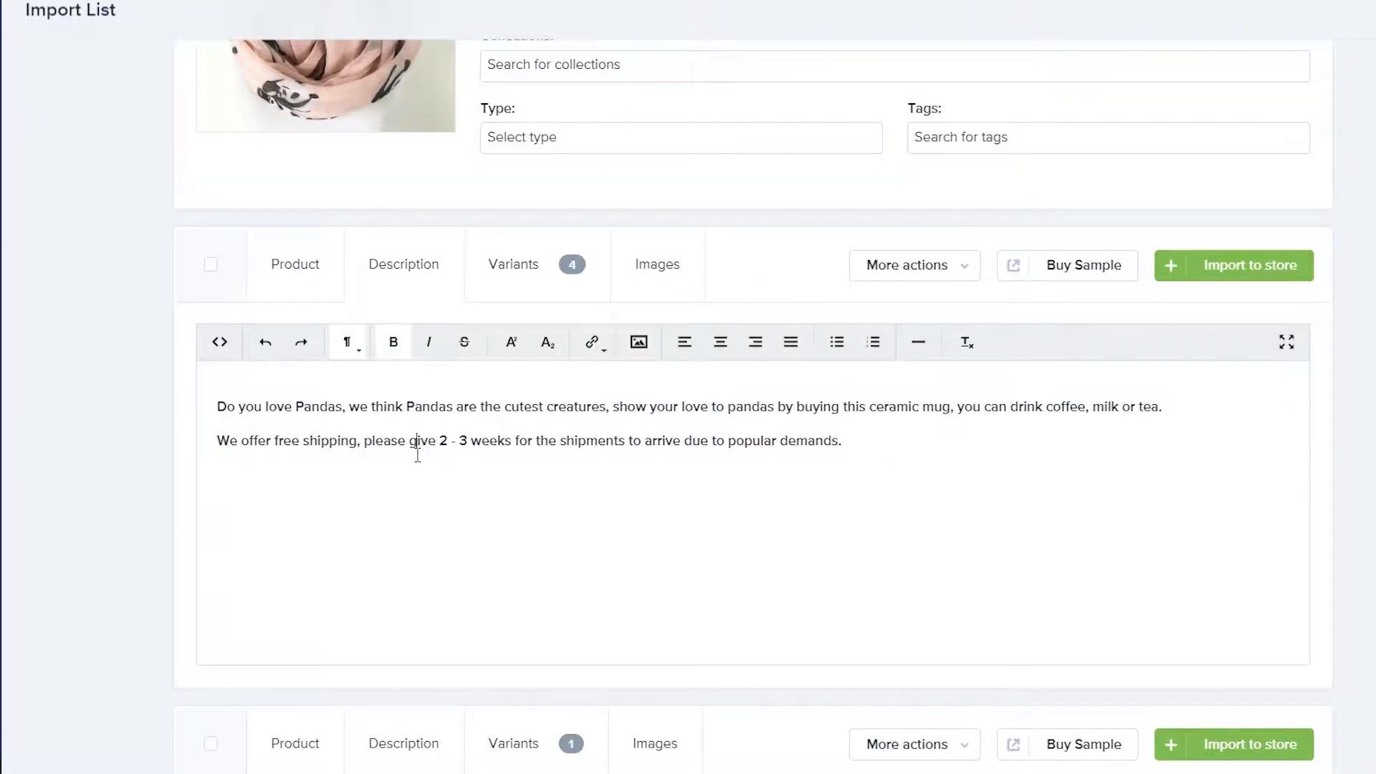
pyautogui.scroll(-8, 417, 449)
# Set the Pandicorn mug to ePacket shipping to the United States at US$22.99
pyautogui.click(655, 159)
pyautogui.click(494, 170)
pyautogui.click(634, 456)
pyautogui.click(685, 243)
pyautogui.write('united')
pyautogui.click(737, 390)
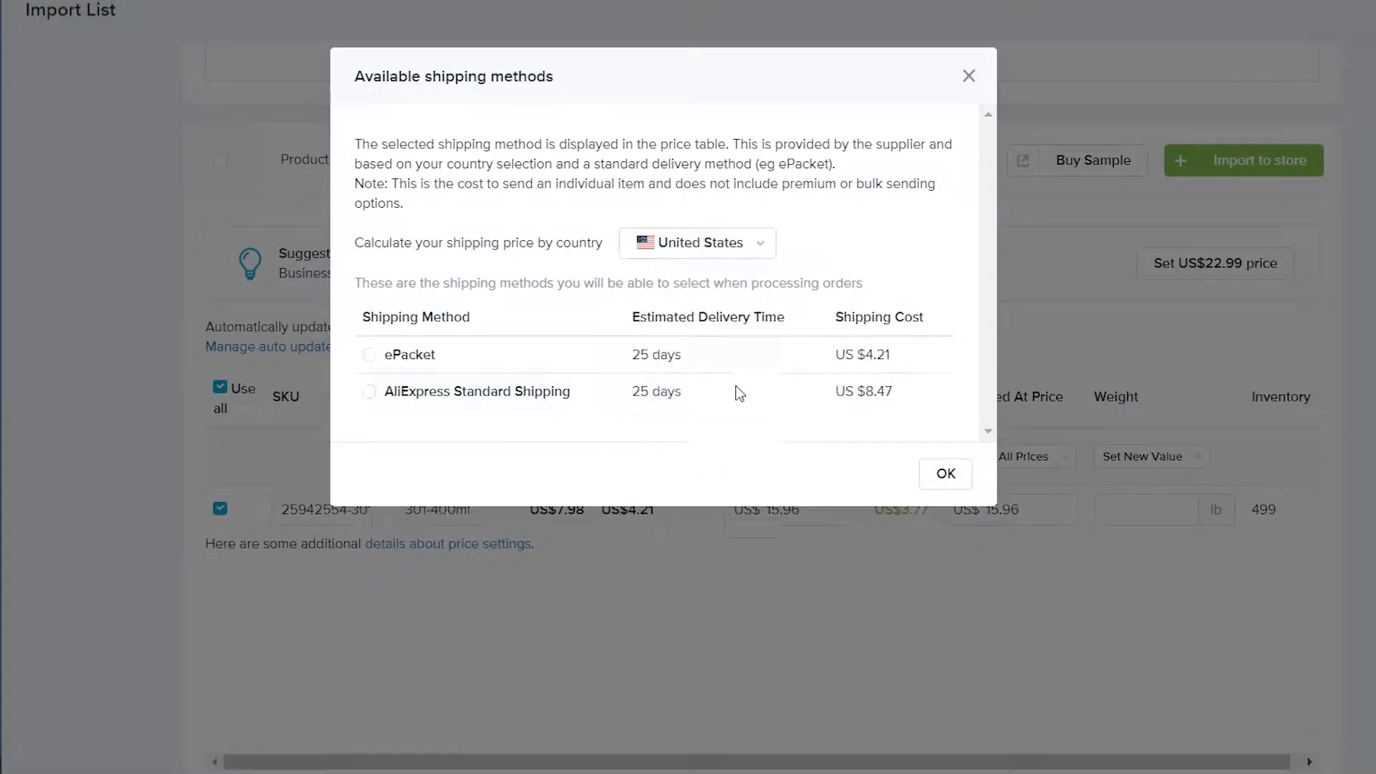
pyautogui.click(370, 355)
pyautogui.click(948, 479)
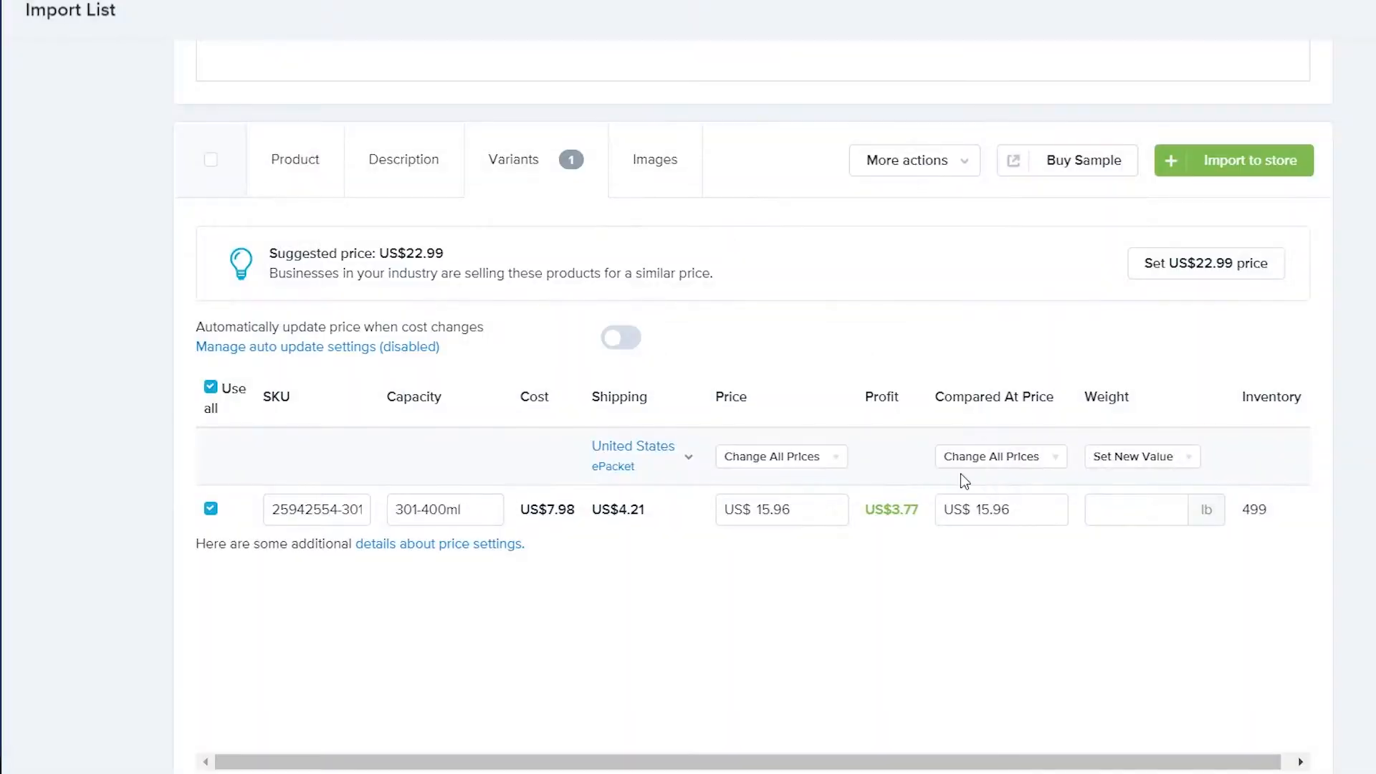
pyautogui.click(772, 456)
pyautogui.click(1250, 266)
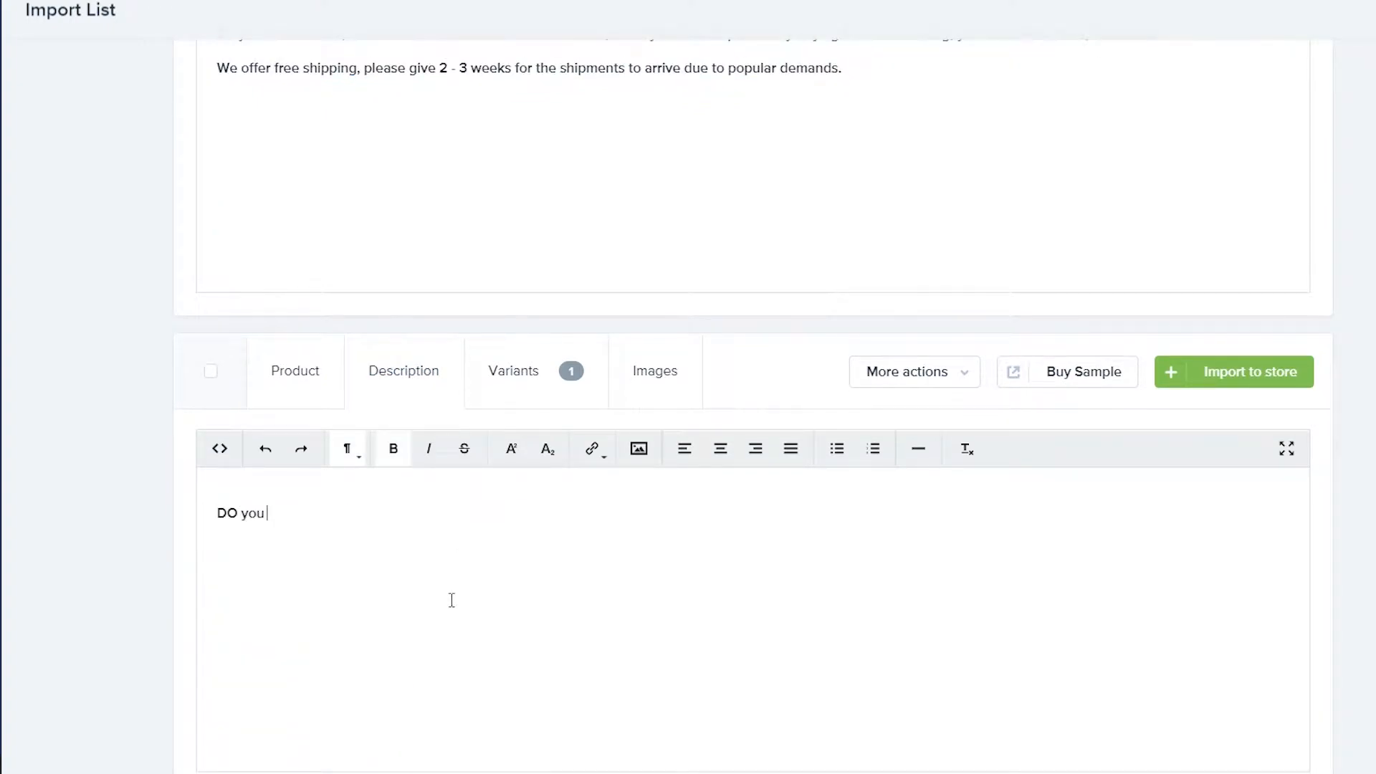
# Finish the description, ending with 'by buying our pandicorn ceramic mug.'
pyautogui.write(', show you love tpo')
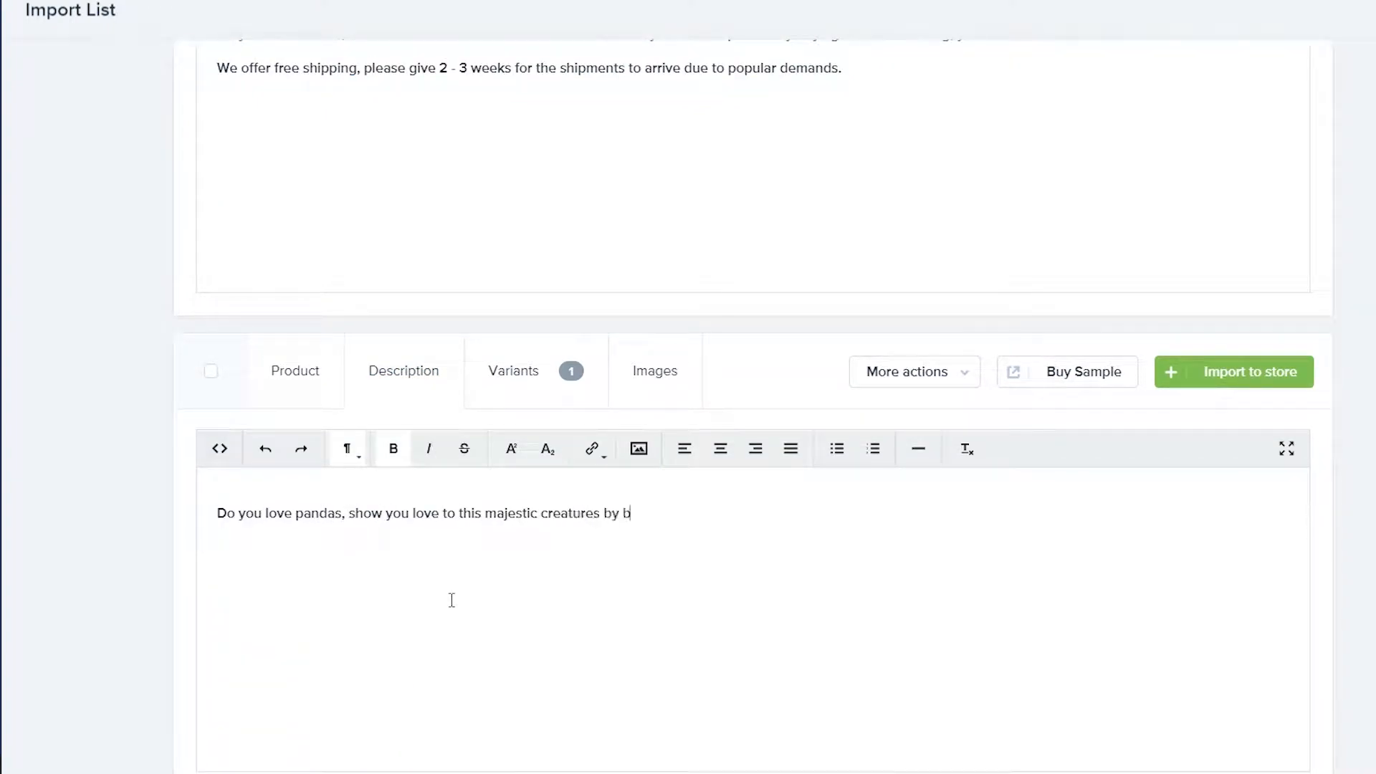
pyautogui.write('uyi')
pyautogui.press('BackSpace')
pyautogui.press('BackSpace')
pyautogui.press('BackSpace')
pyautogui.press('BackSpace')
pyautogui.press('BackSpace')
pyautogui.press('BackSpace')
pyautogui.press('BackSpace')
pyautogui.press('BackSpace')
pyautogui.press('BackSpace')
pyautogui.press('BackSpace')
pyautogui.press('BackSpace')
pyautogui.press('BackSpace')
pyautogui.press('BackSpace')
pyautogui.press('BackSpace')
pyautogui.press('BackSpace')
pyautogui.press('BackSpace')
pyautogui.press('BackSpace')
pyautogui.press('BackSpace')
pyautogui.press('BackSpace')
pyautogui.press('BackSpace')
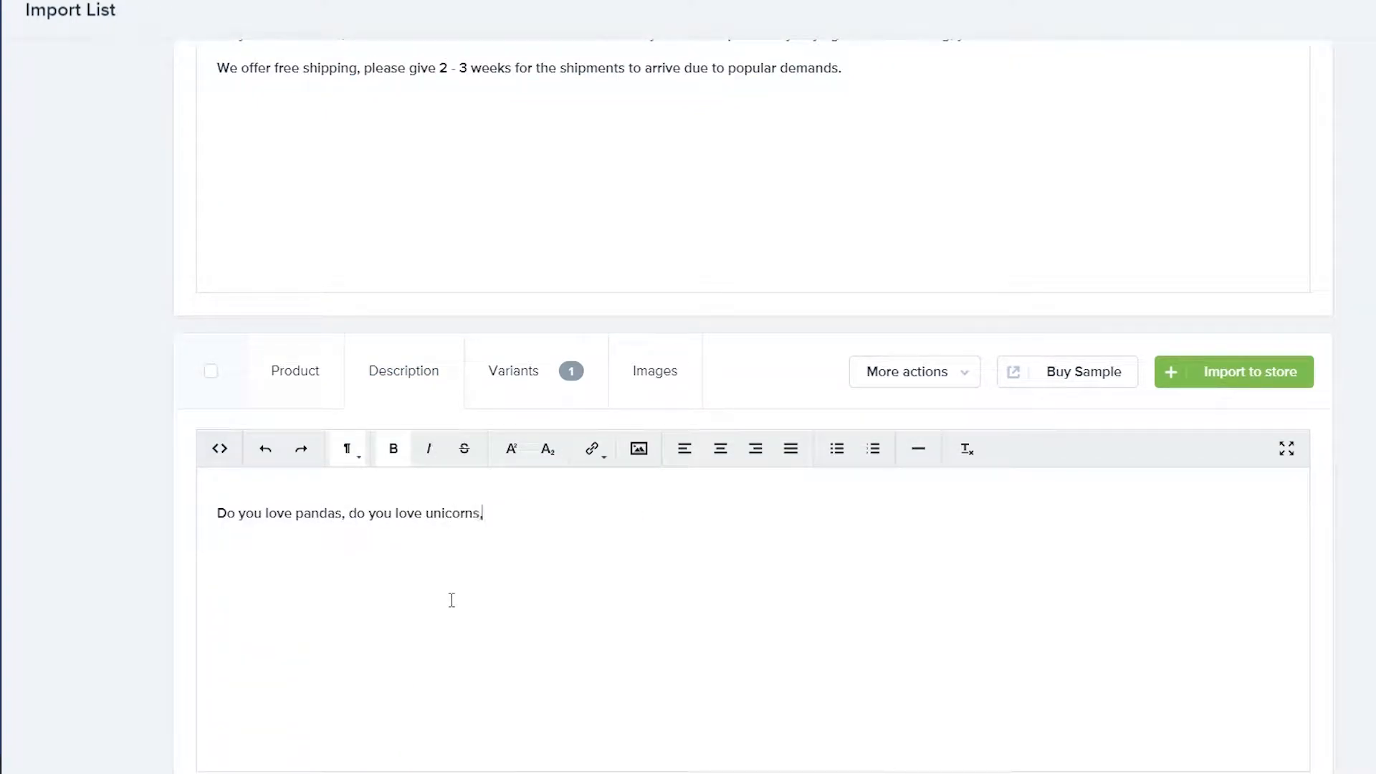
pyautogui.write('ese majestic animal')
pyautogui.press('BackSpace')
pyautogui.write('uying our panda')
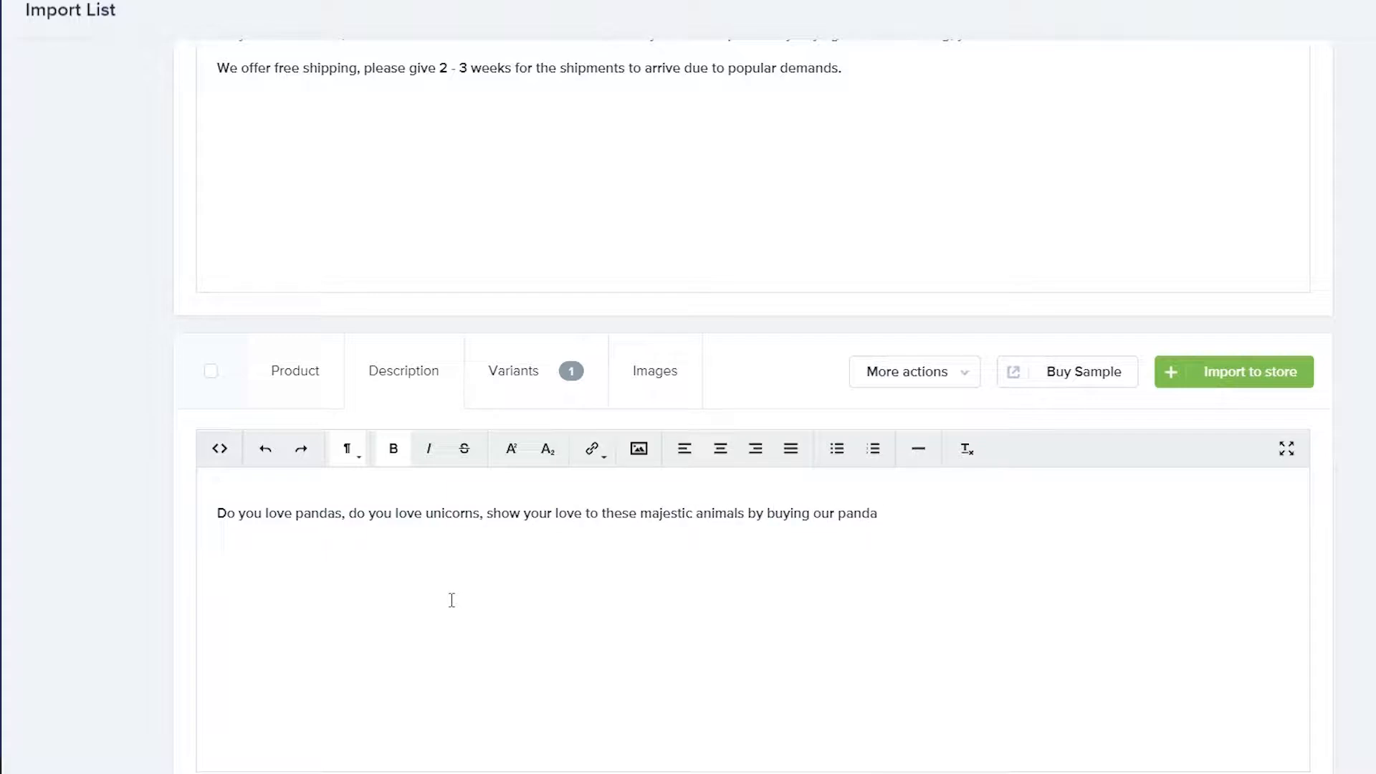
pyautogui.press('BackSpace')
pyautogui.write('icorn cerma')
pyautogui.press('BackSpace')
pyautogui.press('BackSpace')
pyautogui.press('BackSpace')
pyautogui.press('BackSpace')
pyautogui.write('ramic mug.')
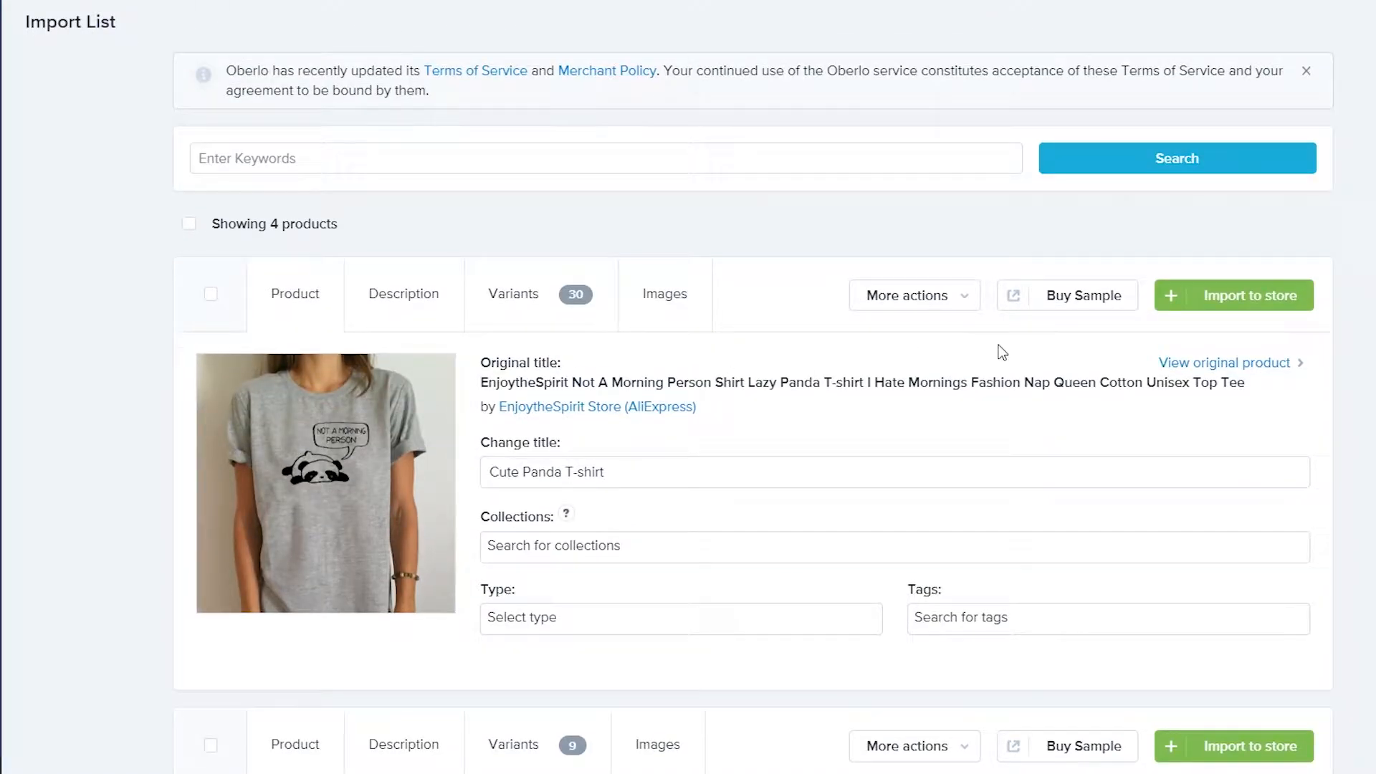
# Import the panda T-shirt, panda scarf, panda mug and Pandicorn Mug into the store
pyautogui.scroll(-4, 1154, 447)
pyautogui.scroll(4, 1154, 447)
pyautogui.click(1252, 304)
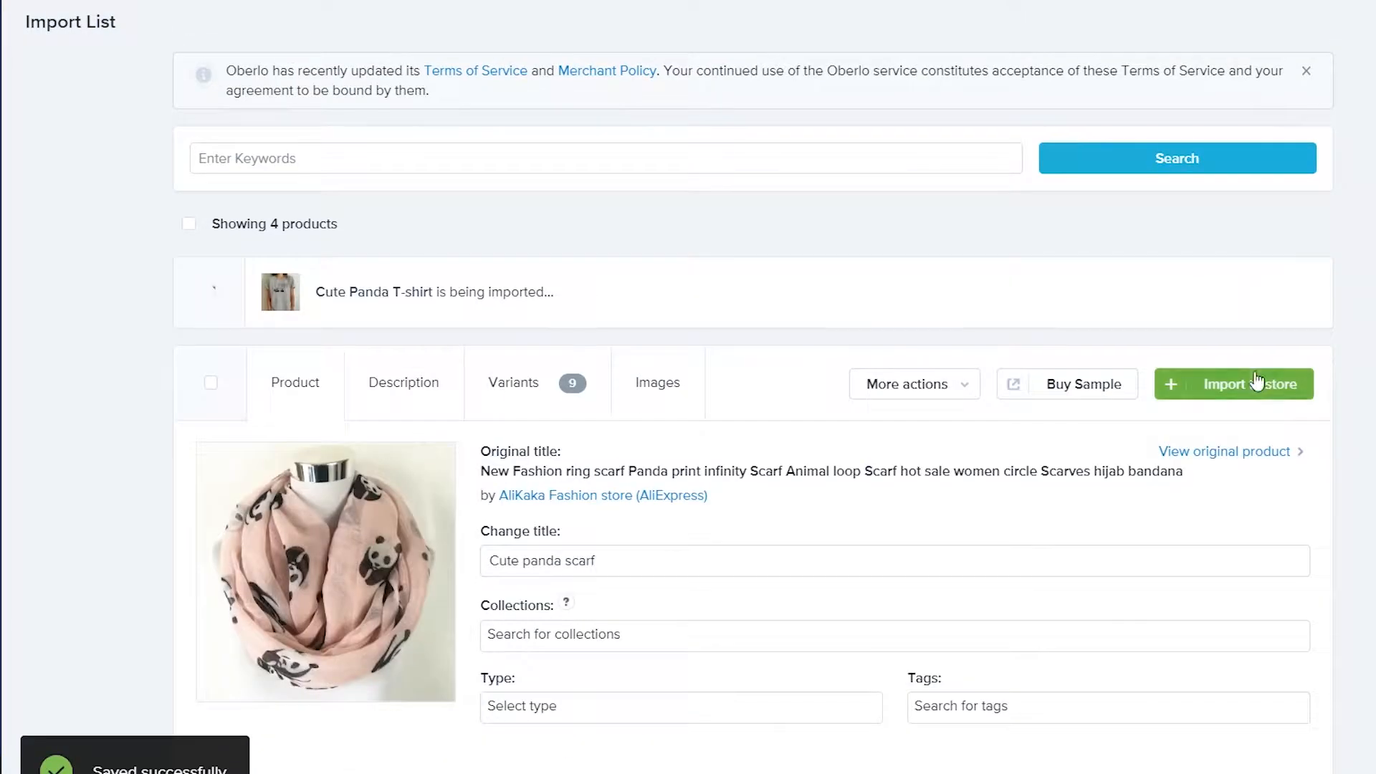
pyautogui.click(1251, 384)
pyautogui.click(1253, 423)
pyautogui.click(1199, 513)
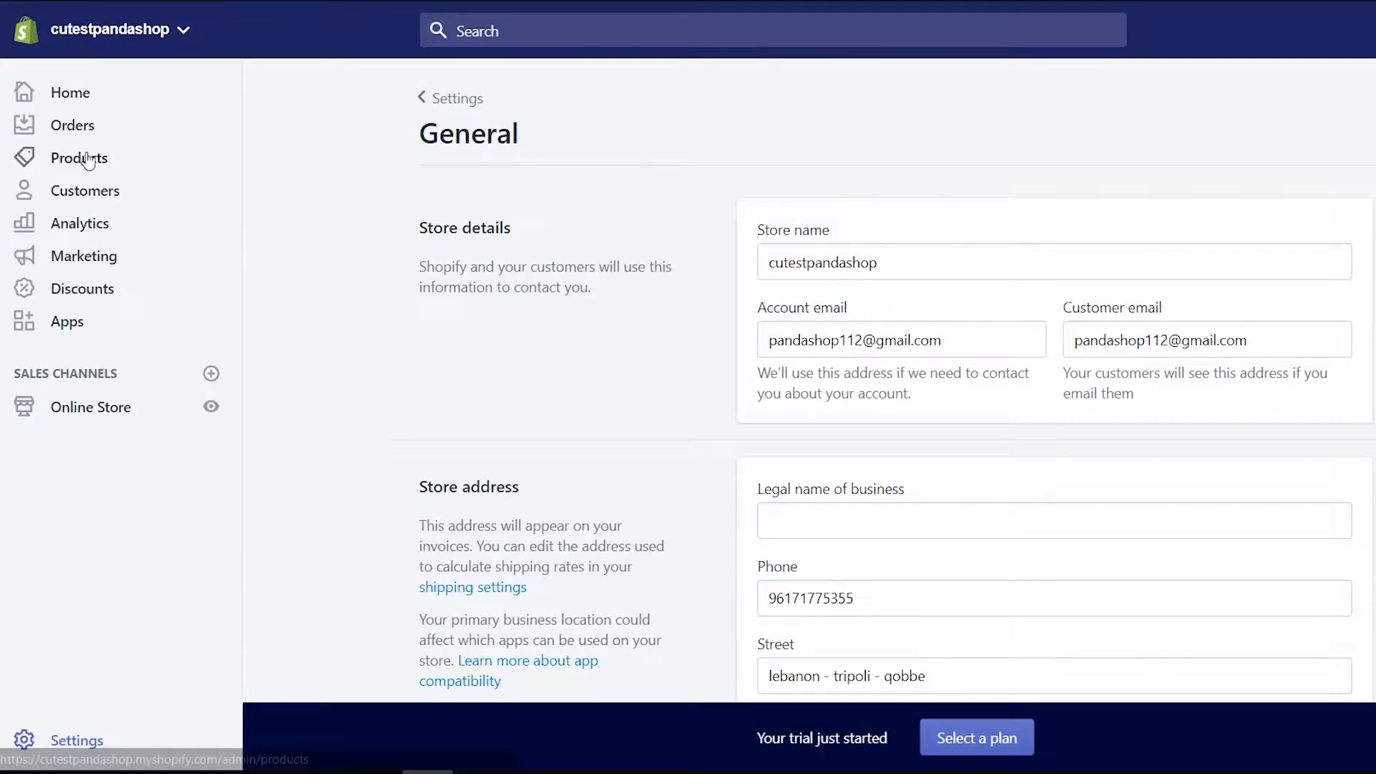
# Start a new collection under Products > Collections titled 'Panda Mugs'
pyautogui.click(79, 157)
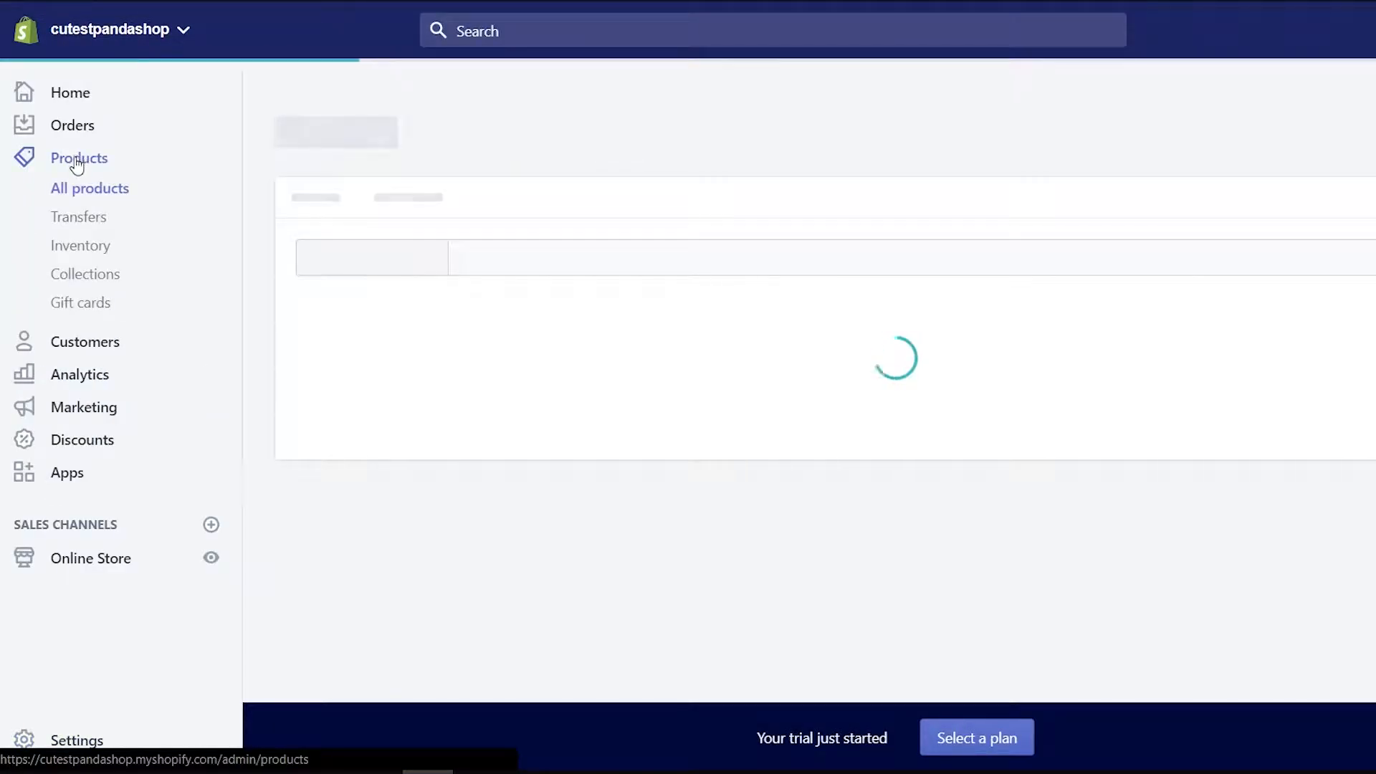
pyautogui.click(101, 273)
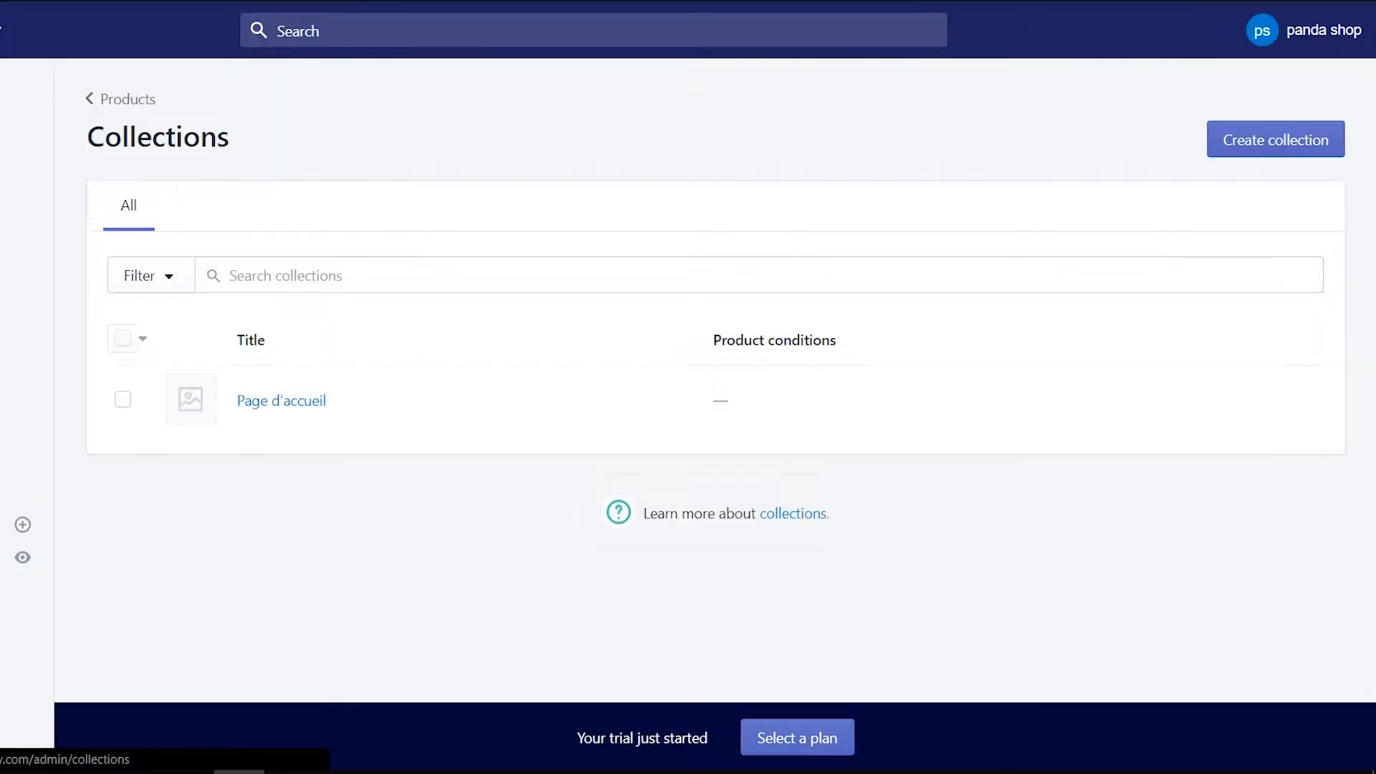
pyautogui.click(298, 400)
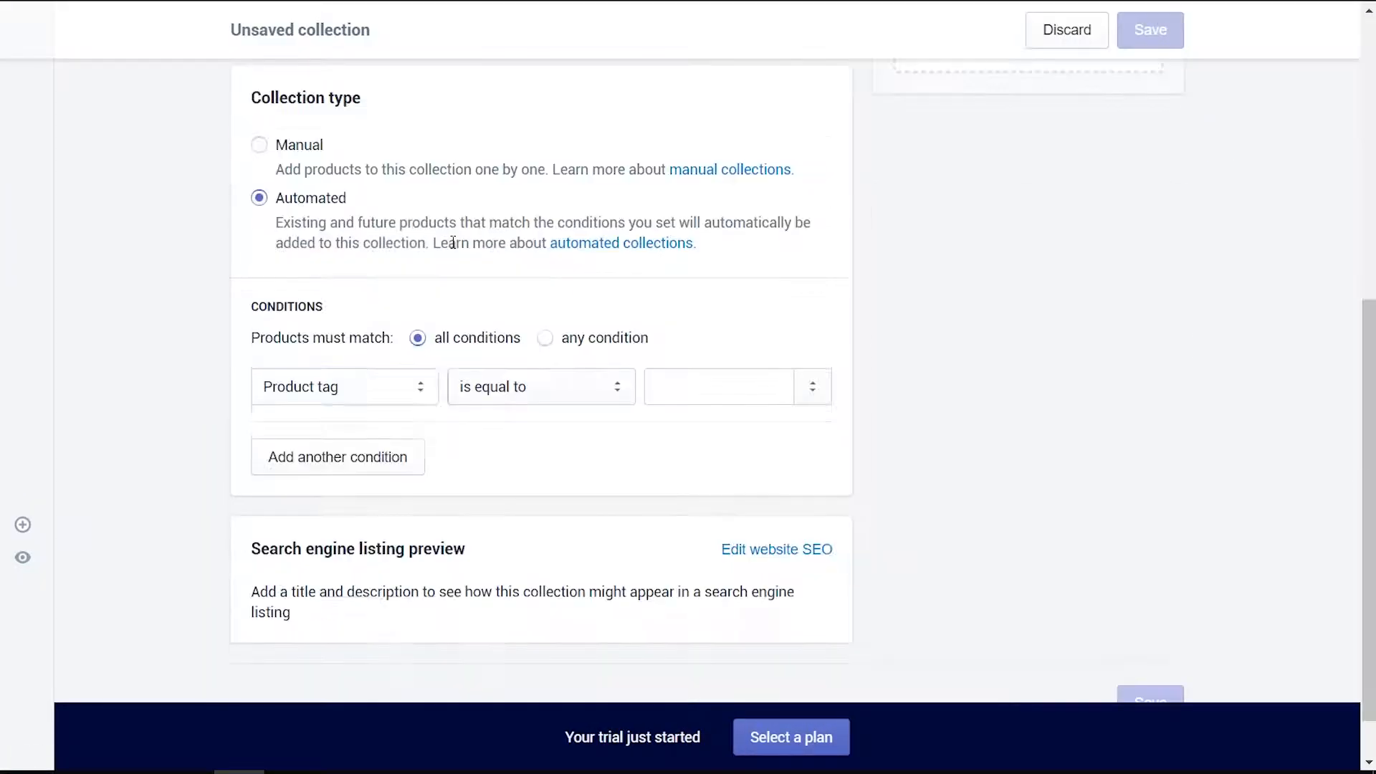
pyautogui.scroll(7, 438, 229)
pyautogui.click(394, 248)
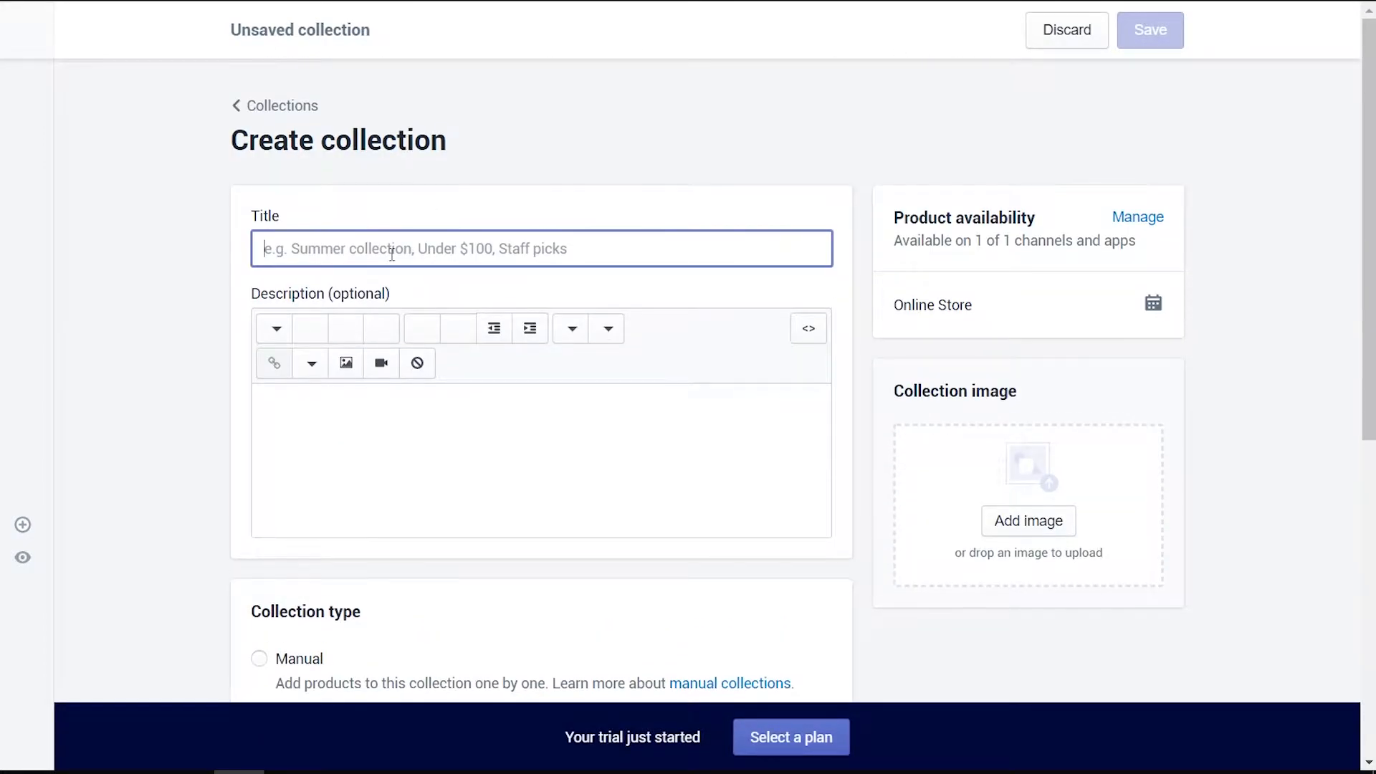
pyautogui.write('Pand')
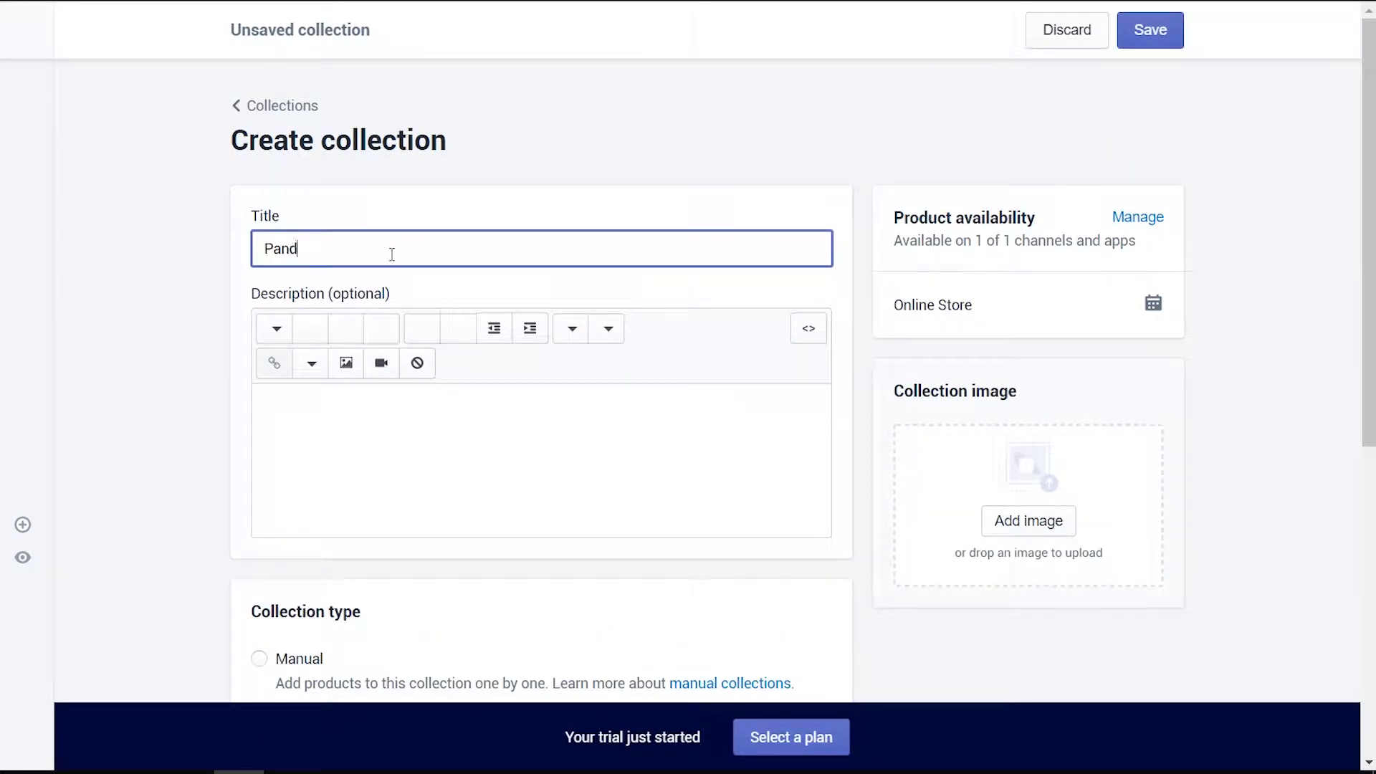
pyautogui.write('a Mugs')
# Make the collection type Manual and save it
pyautogui.scroll(-4, 401, 398)
pyautogui.click(259, 352)
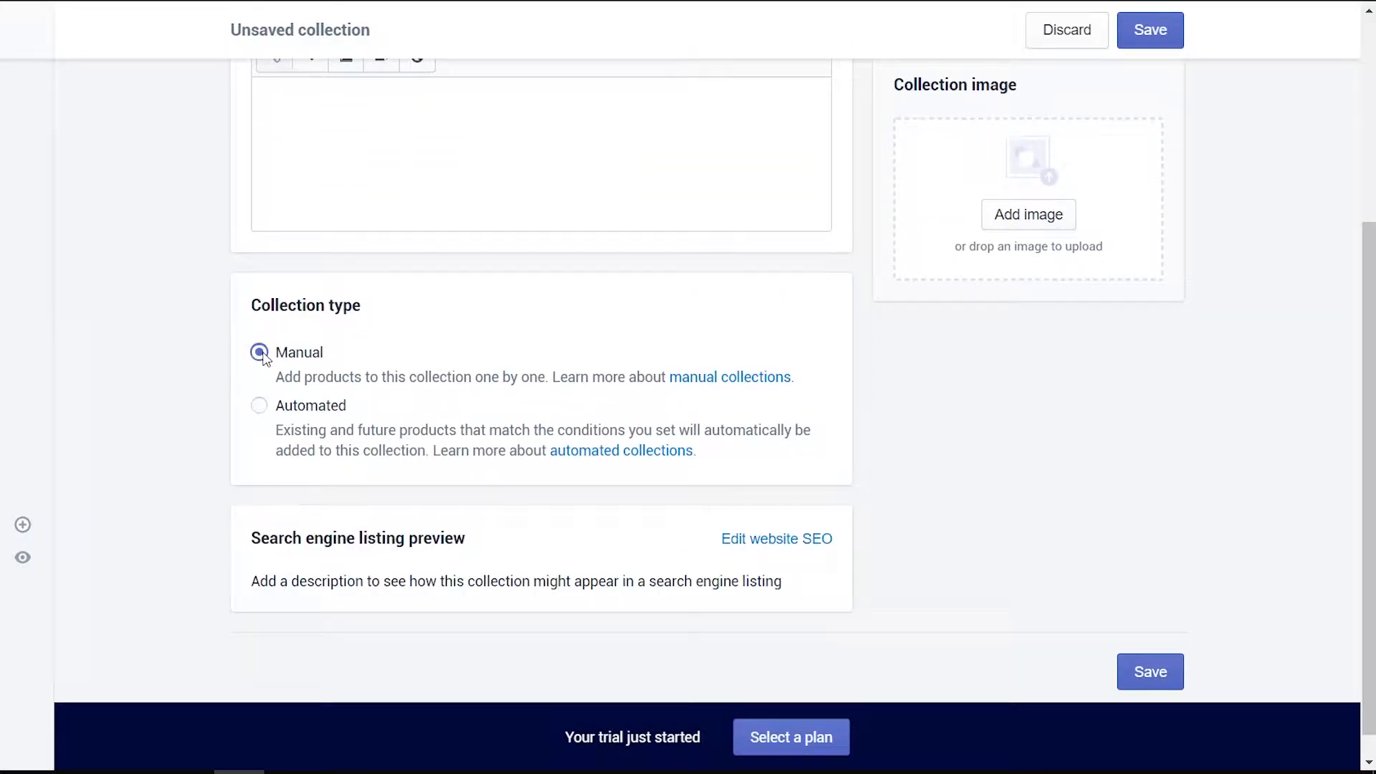
pyautogui.scroll(-1, 405, 416)
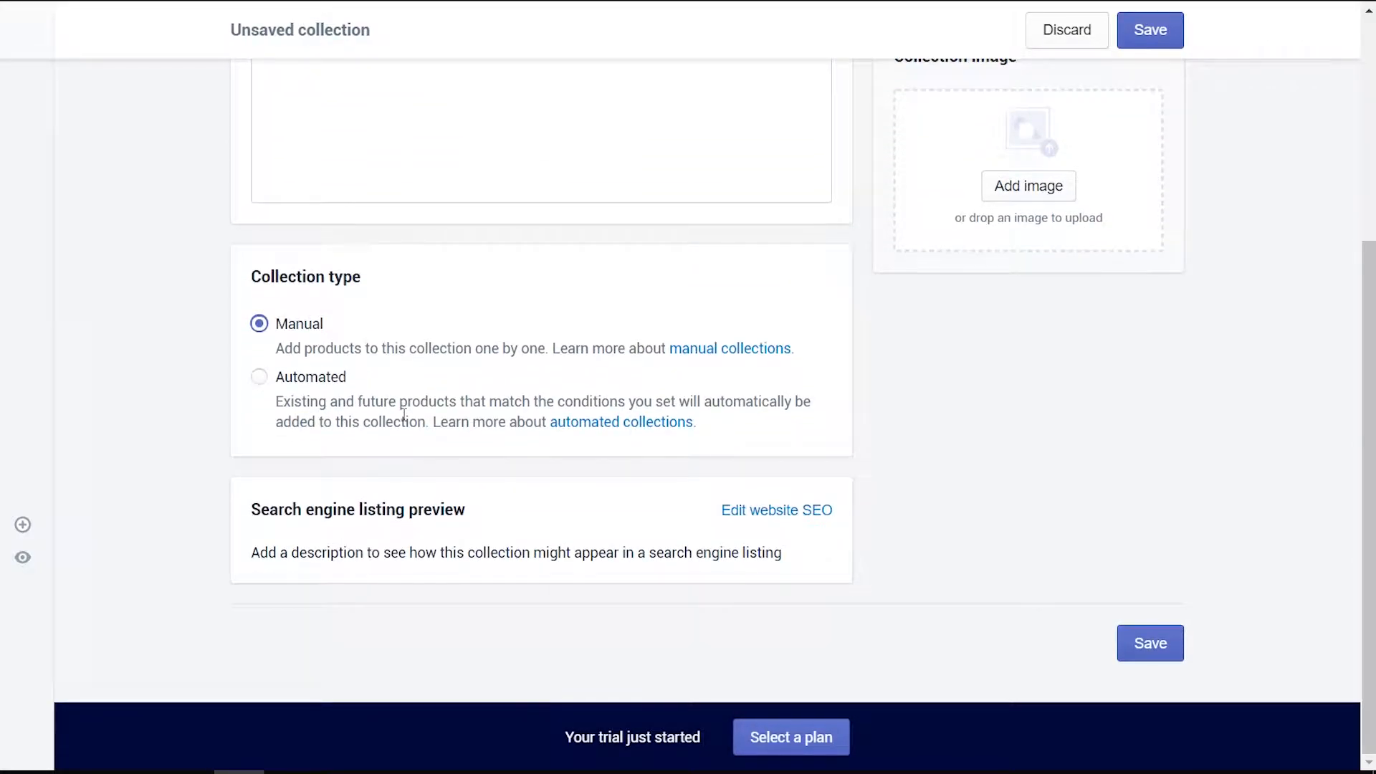
pyautogui.scroll(5, 682, 497)
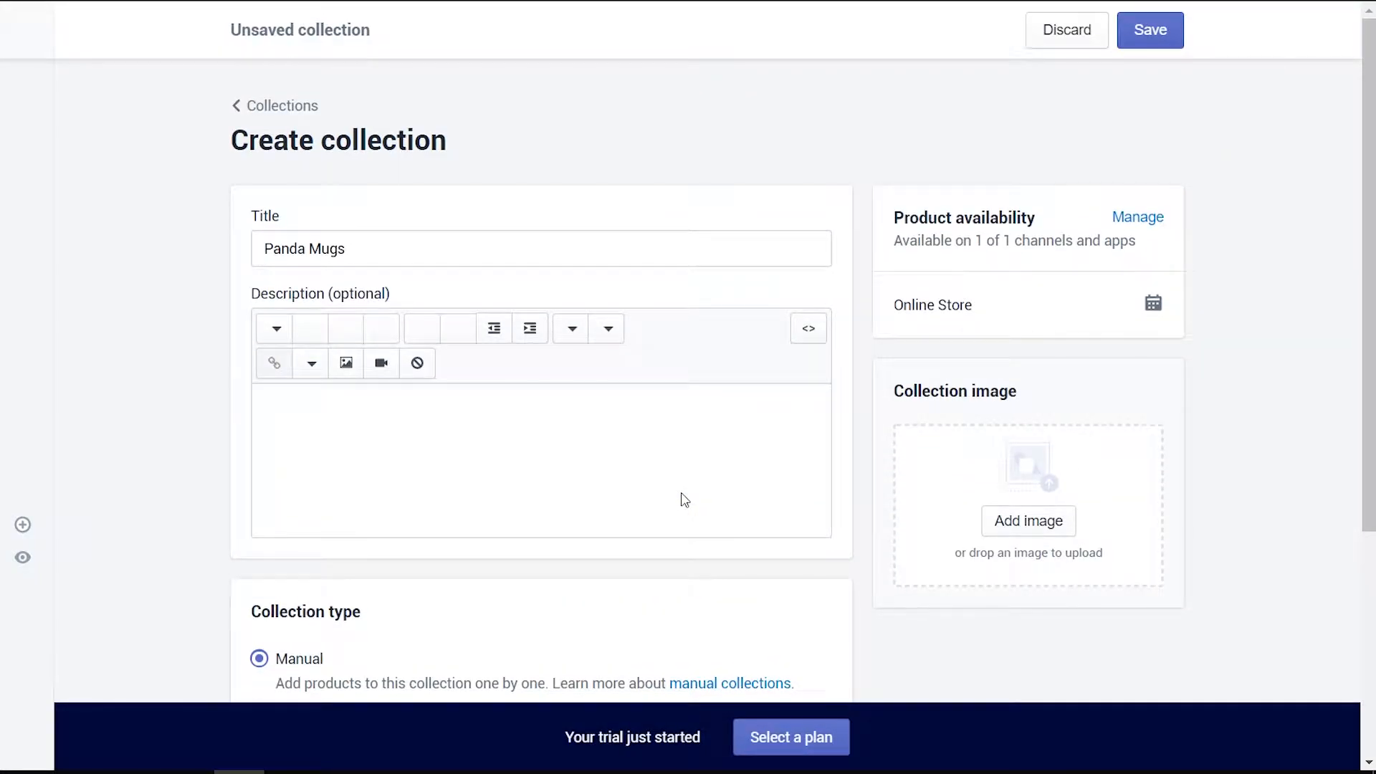
pyautogui.click(1147, 35)
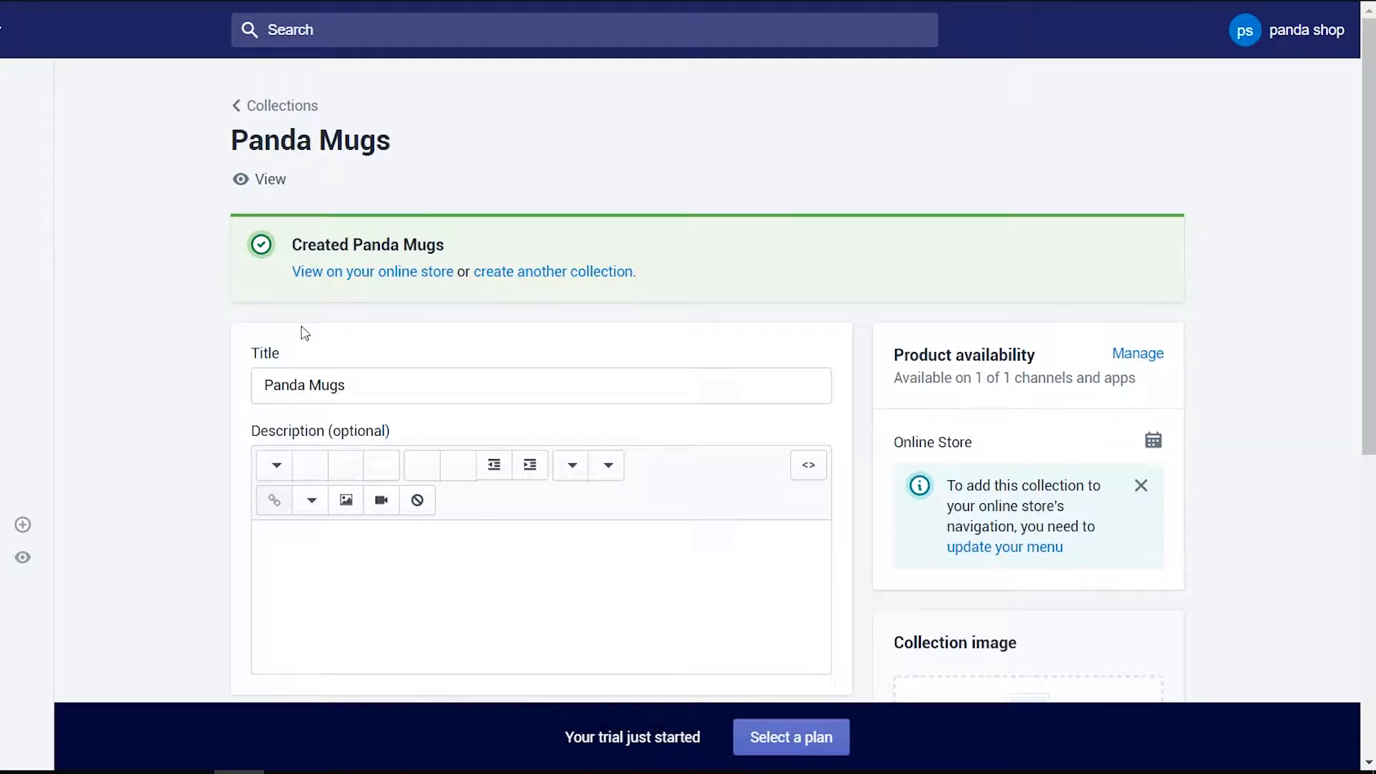
pyautogui.scroll(-7, 457, 344)
pyautogui.scroll(5, 468, 356)
# Create a second collection titled 'Women Clothing', then go to the store's Apps page
pyautogui.click(19, 341)
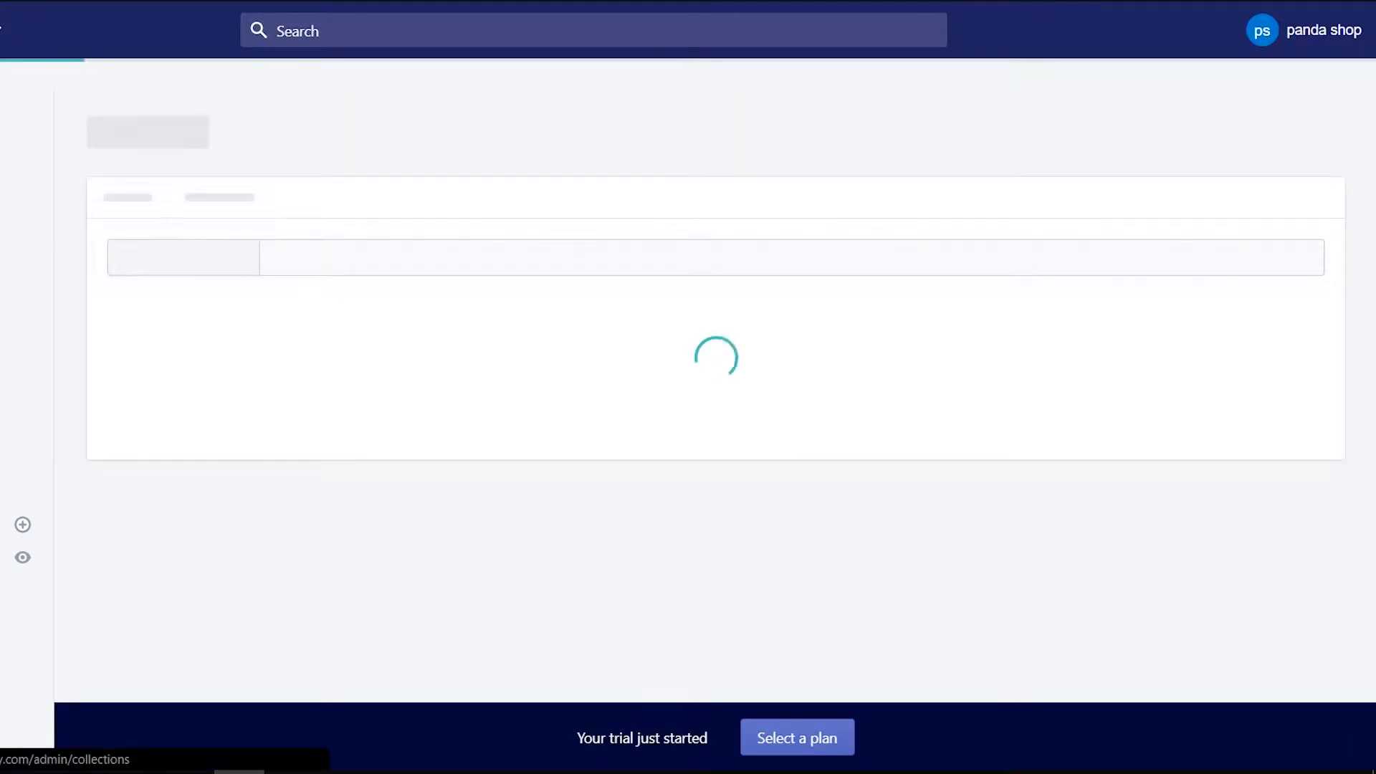
pyautogui.click(1276, 139)
pyautogui.click(388, 242)
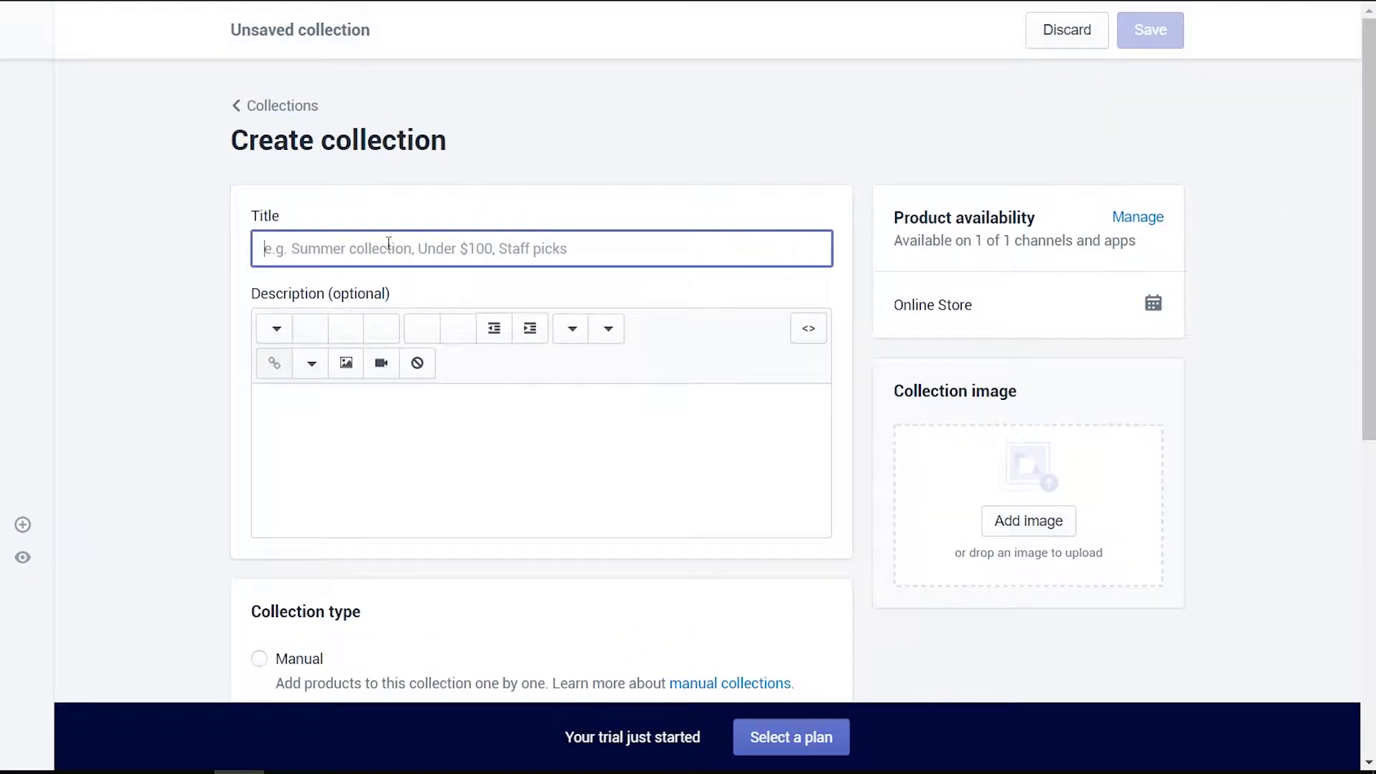
pyautogui.write('Women Cloth')
pyautogui.press('BackSpace')
pyautogui.press('BackSpace')
pyautogui.press('BackSpace')
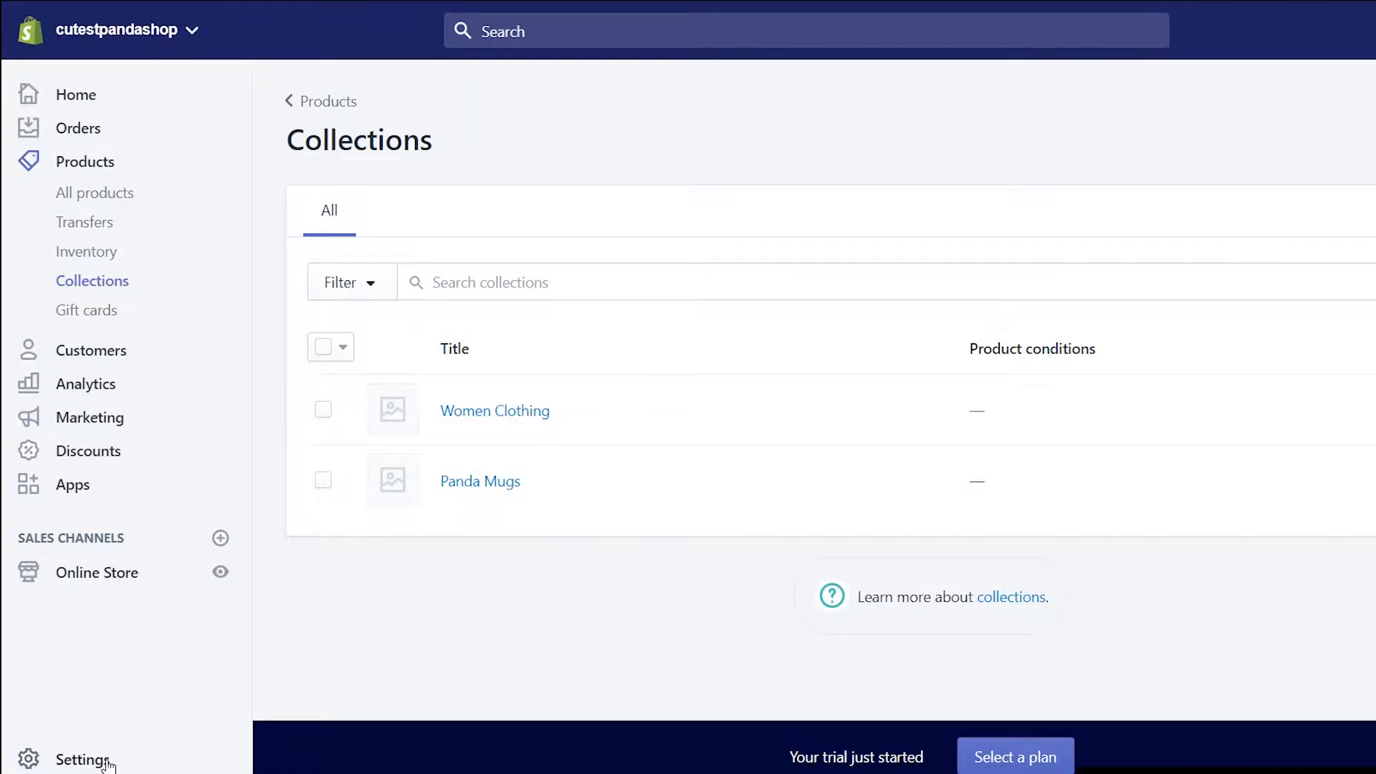
pyautogui.click(68, 487)
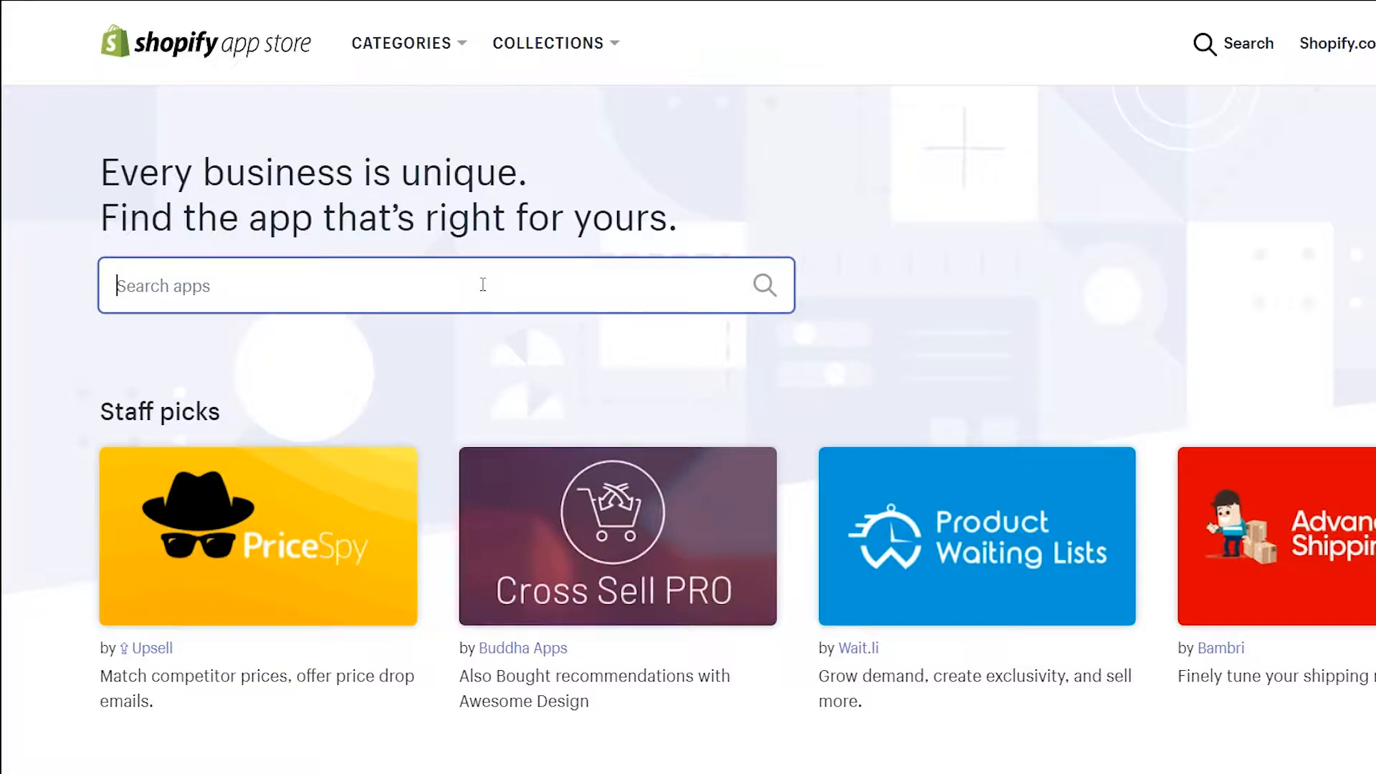
# Search the App Store for 'free trust badge'
pyautogui.write('free')
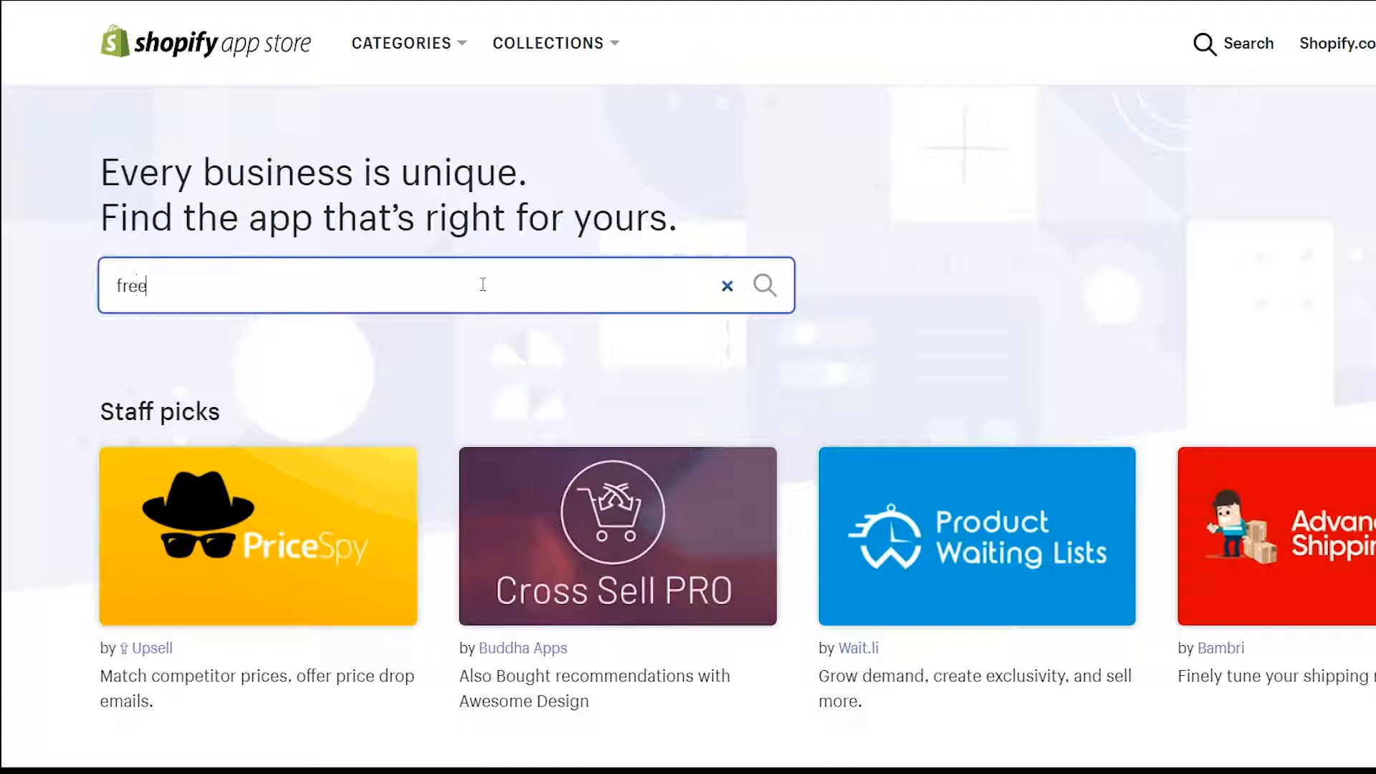
pyautogui.write(' trust')
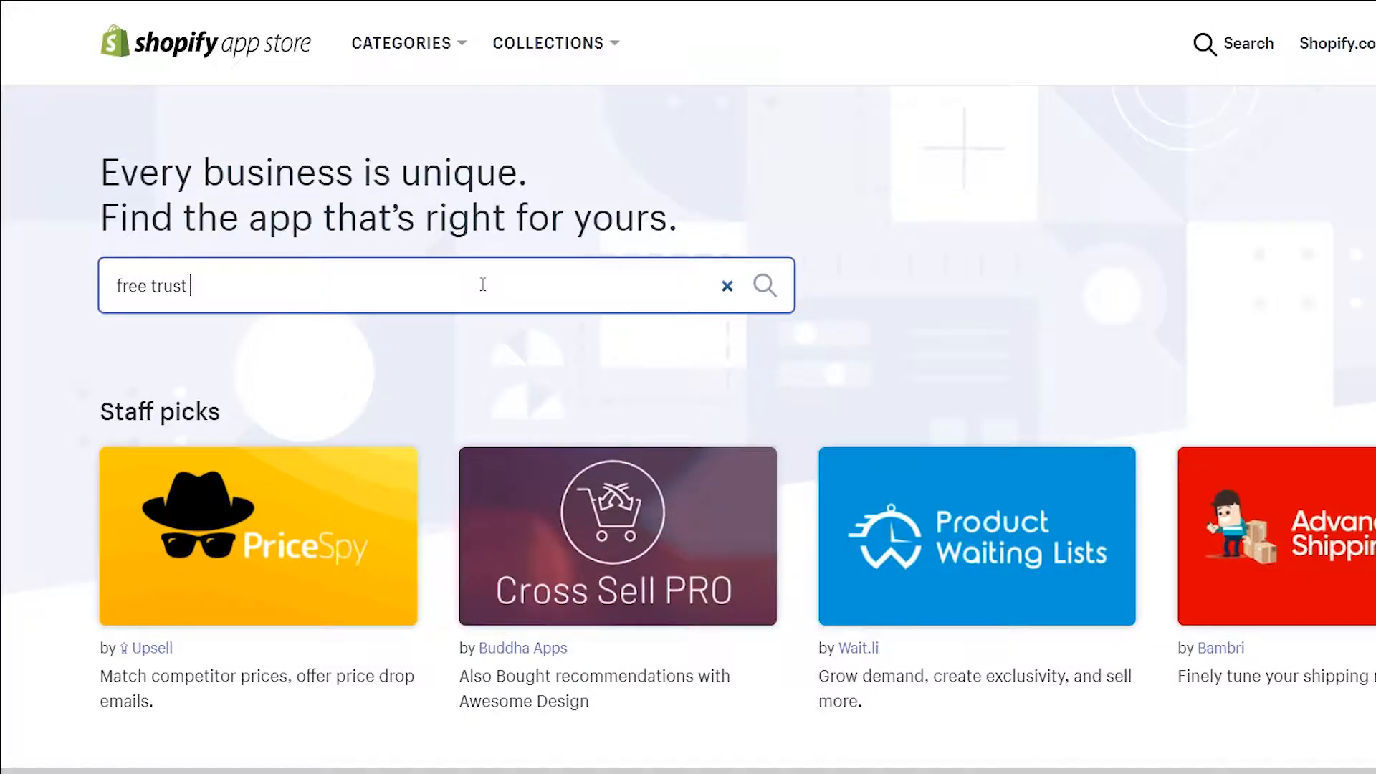
pyautogui.write(' badge')
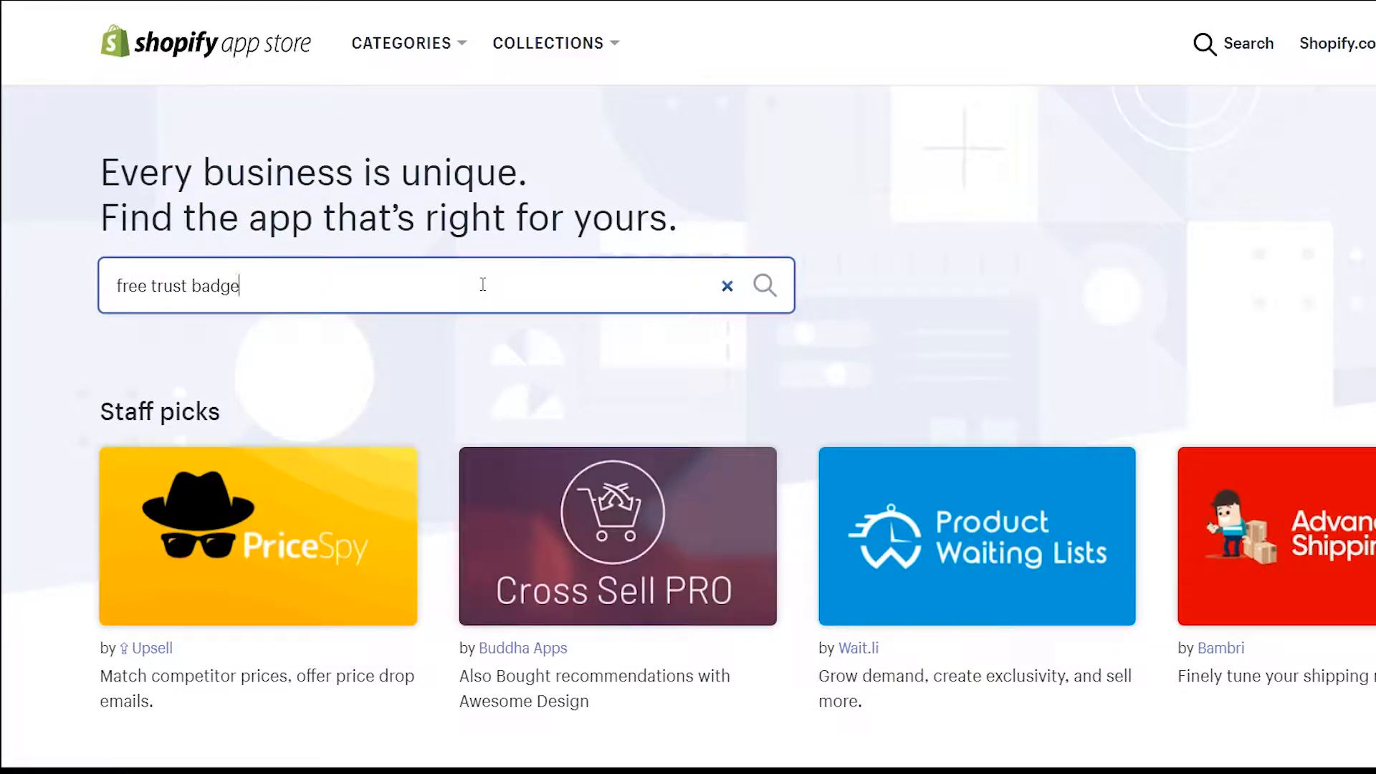
pyautogui.press('Return')
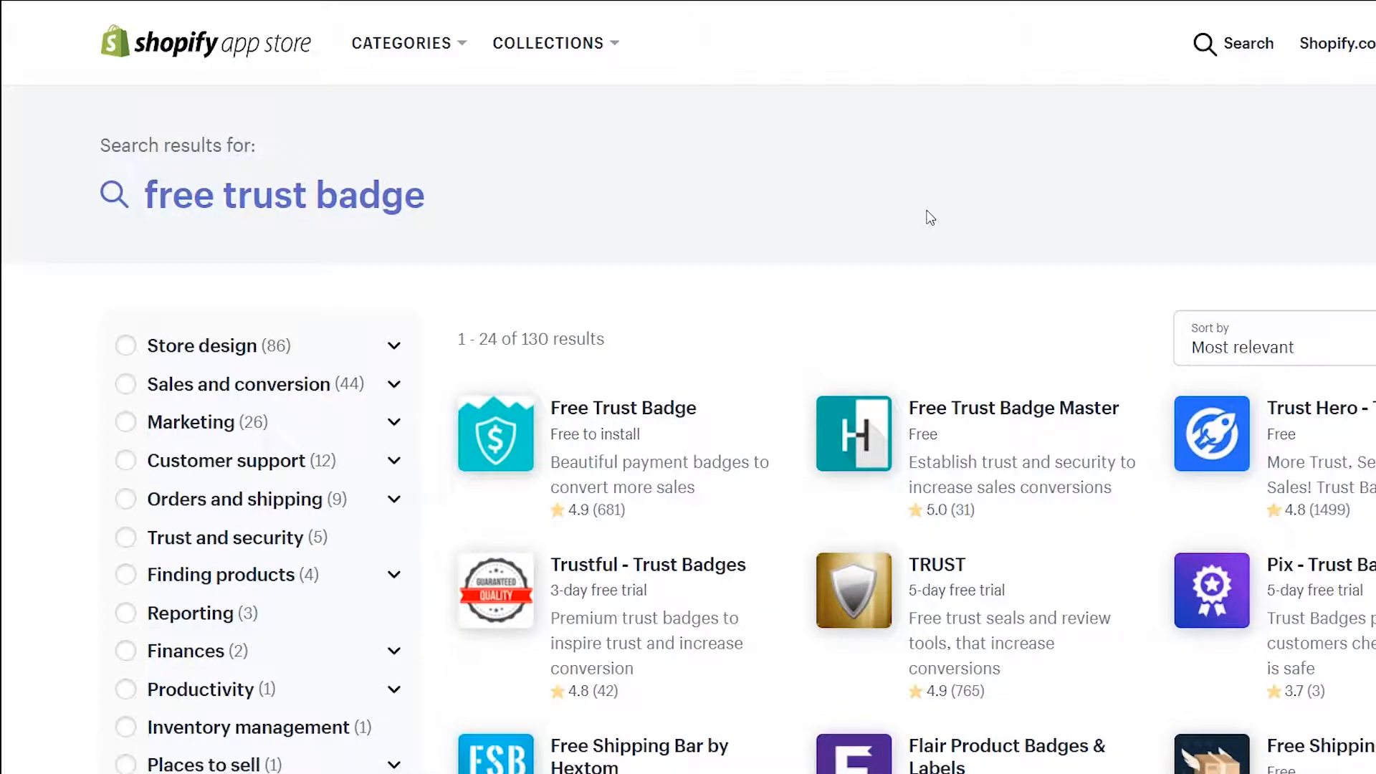
# Install the Free Trust Badge app, activate its badge, and save the settings
pyautogui.click(626, 428)
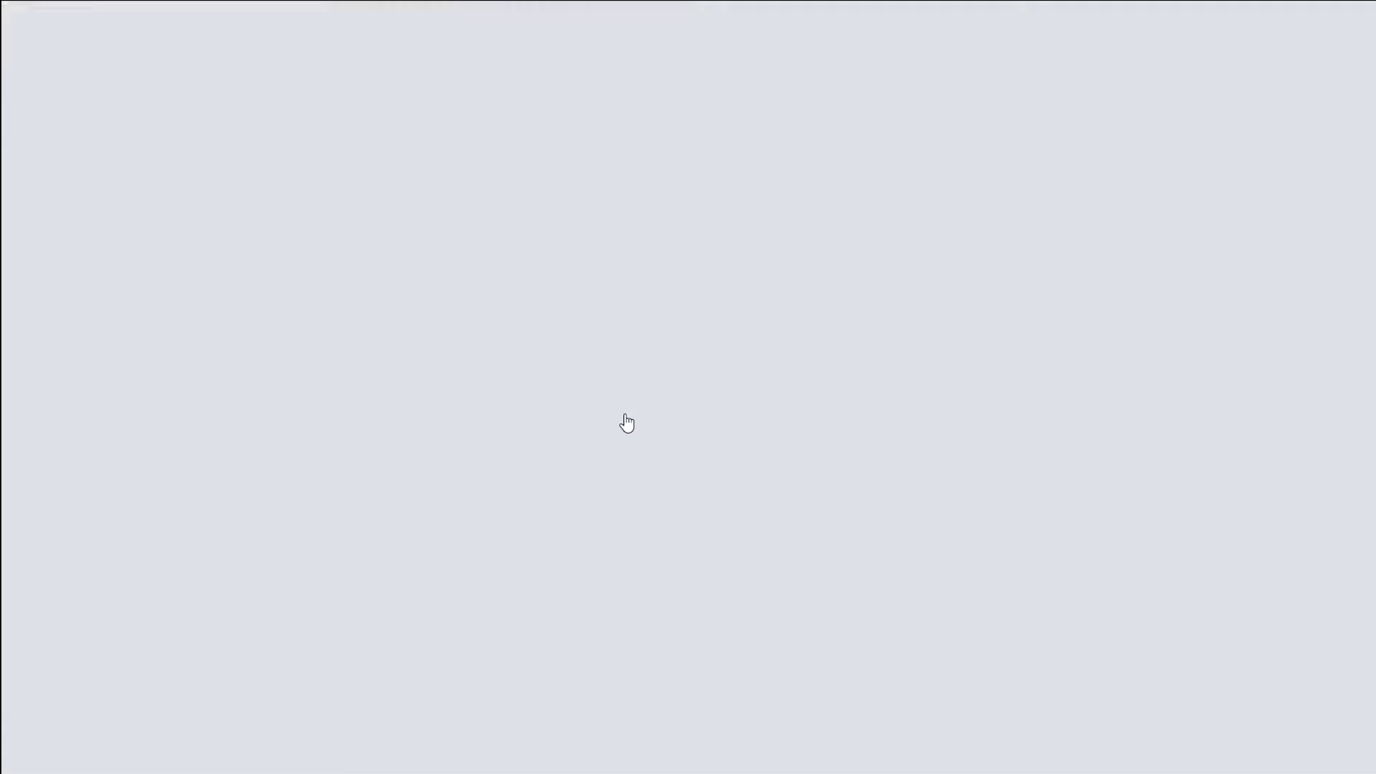
pyautogui.click(328, 401)
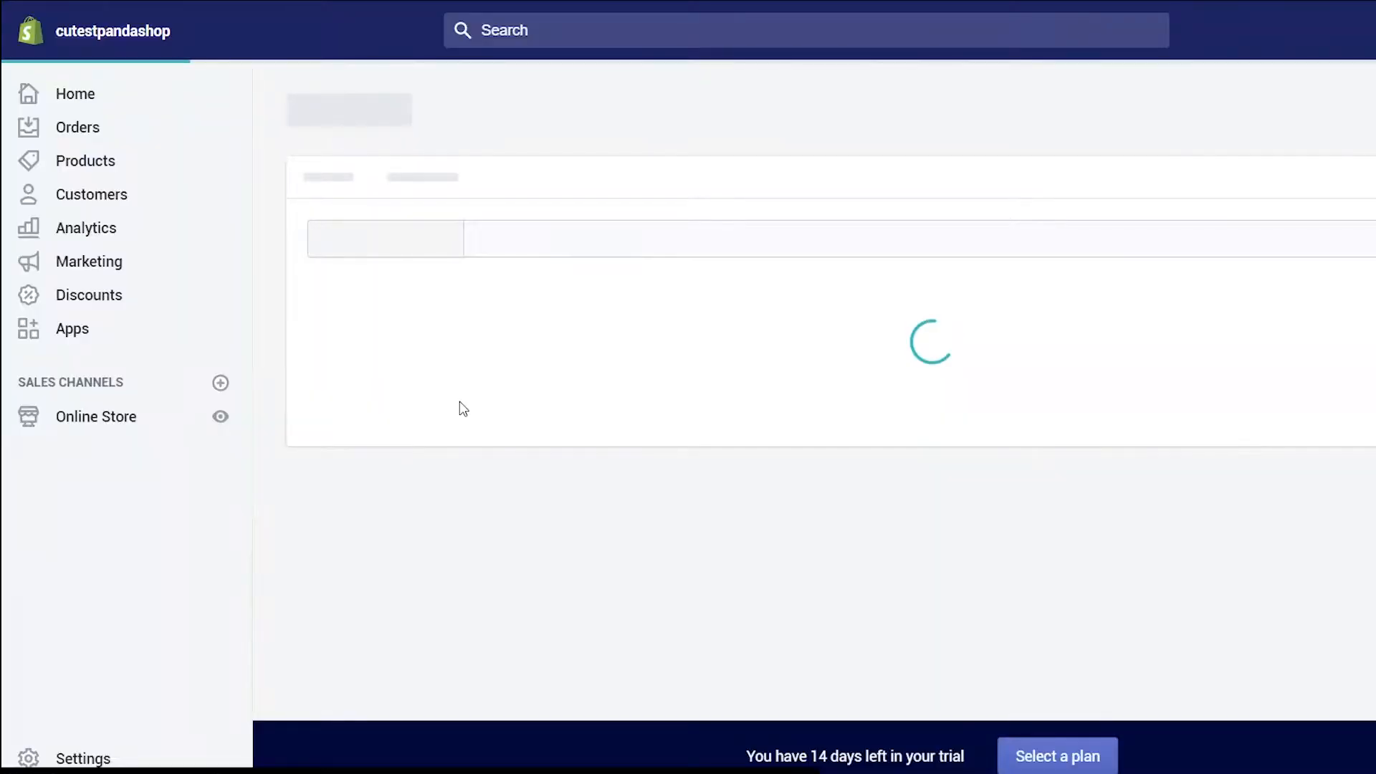
pyautogui.click(1223, 585)
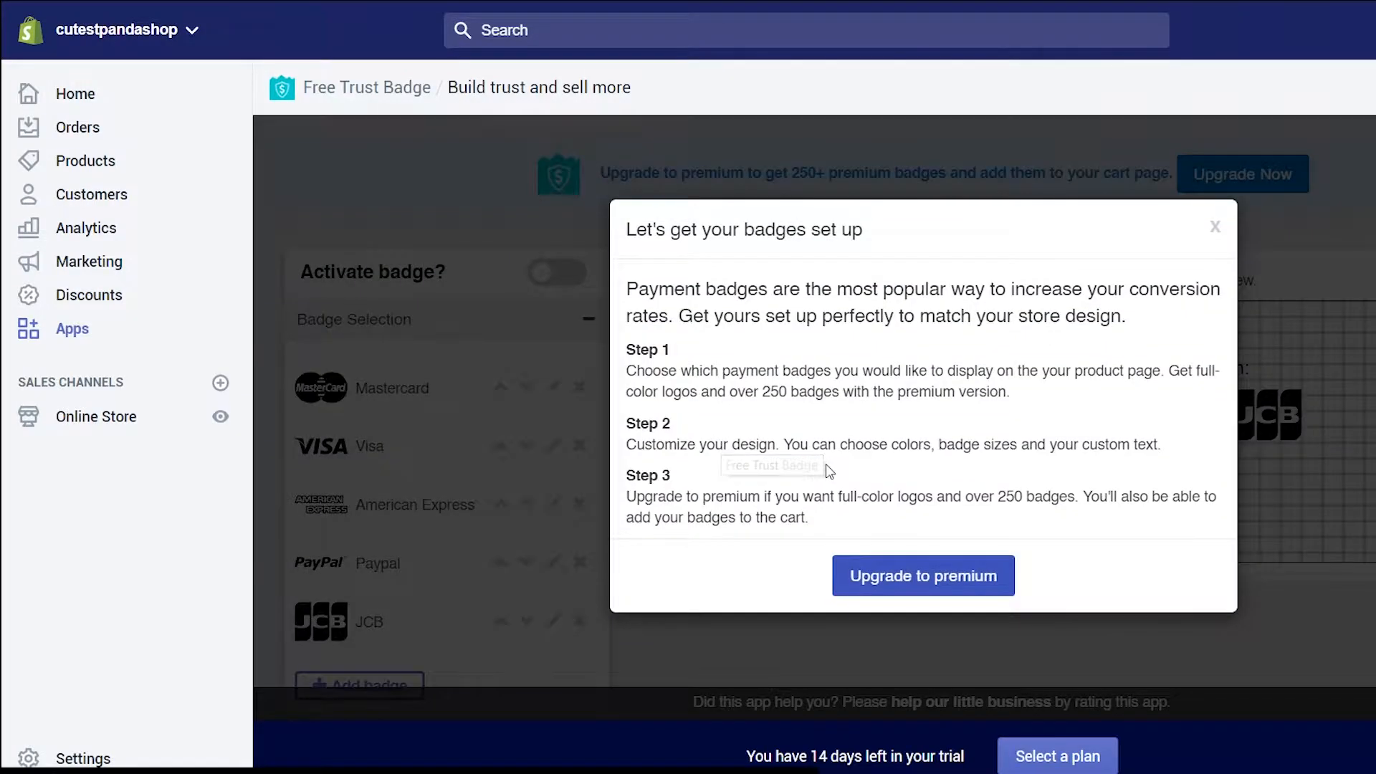
pyautogui.click(1216, 283)
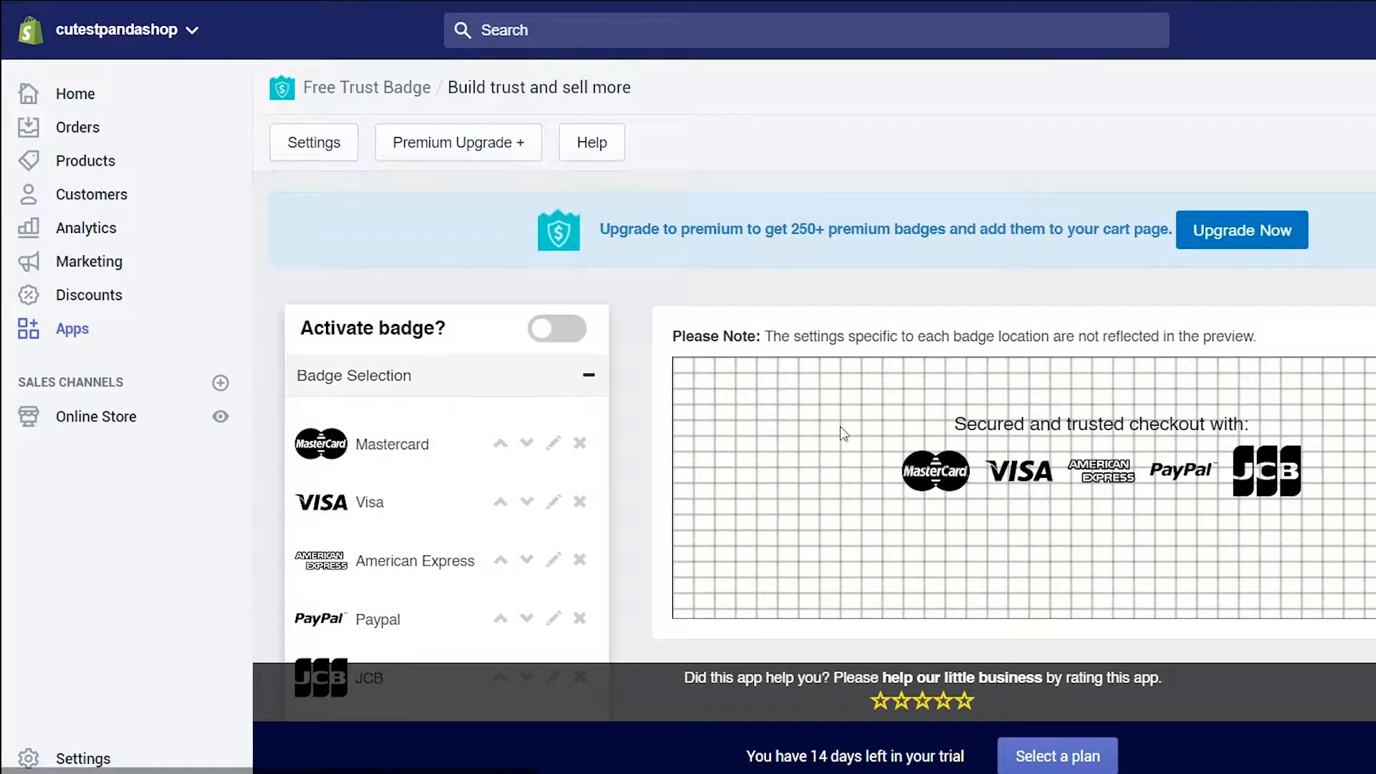
pyautogui.click(320, 337)
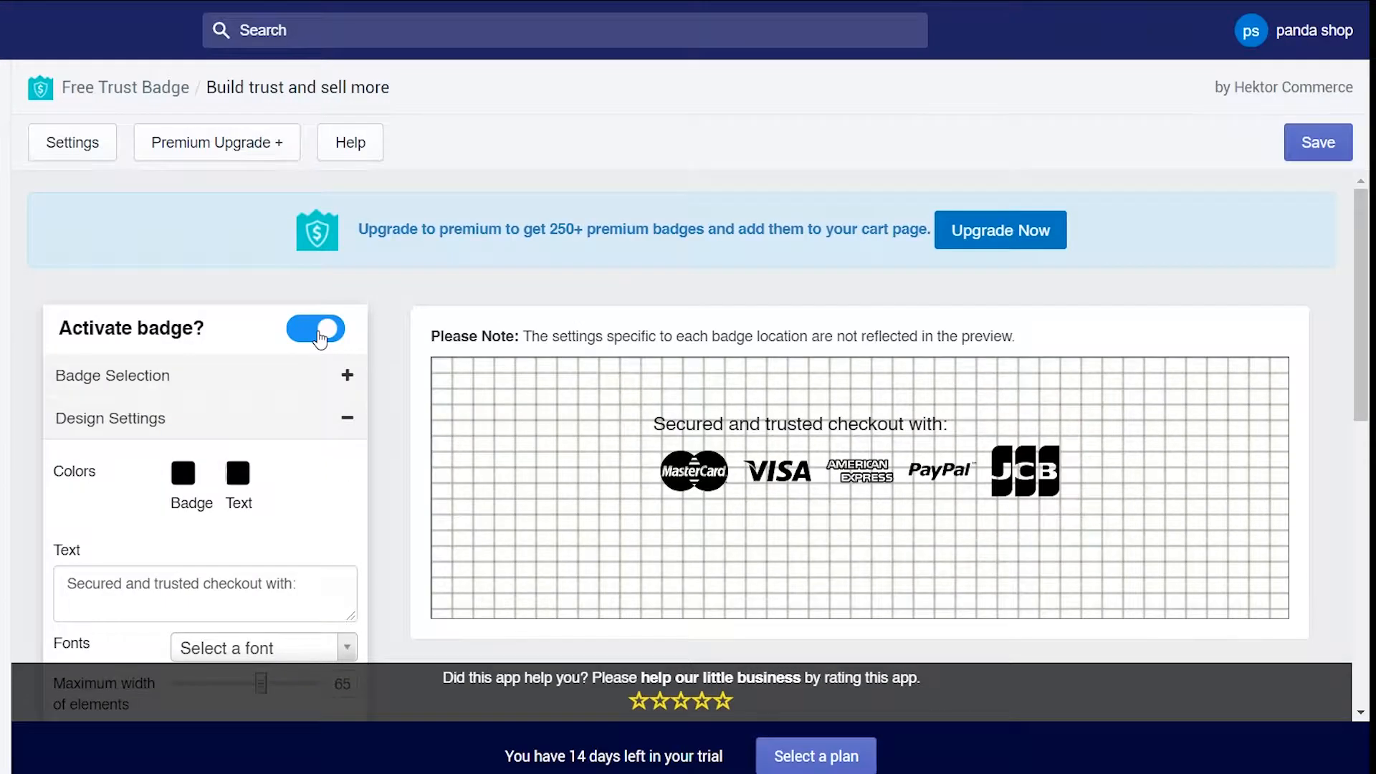
pyautogui.scroll(-9, 482, 365)
pyautogui.click(1255, 571)
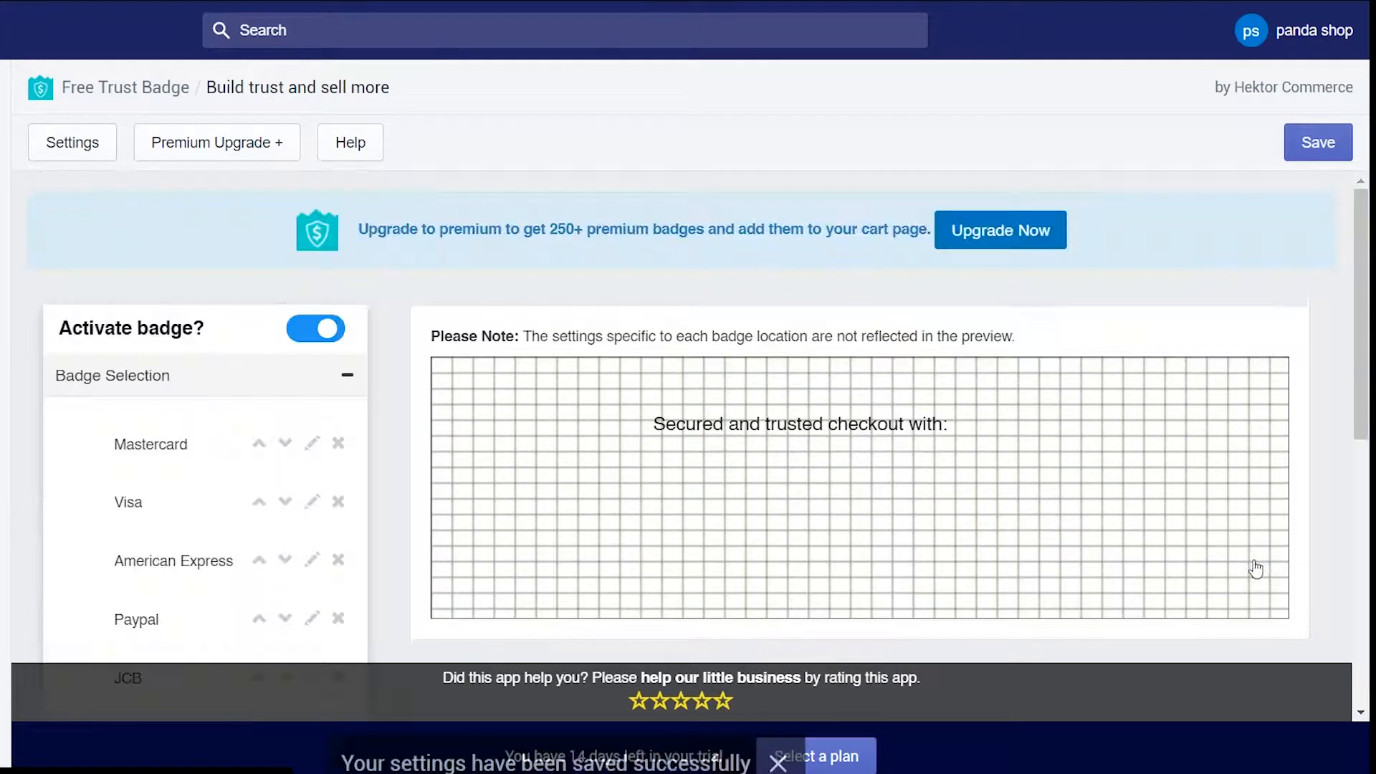
pyautogui.click(1319, 142)
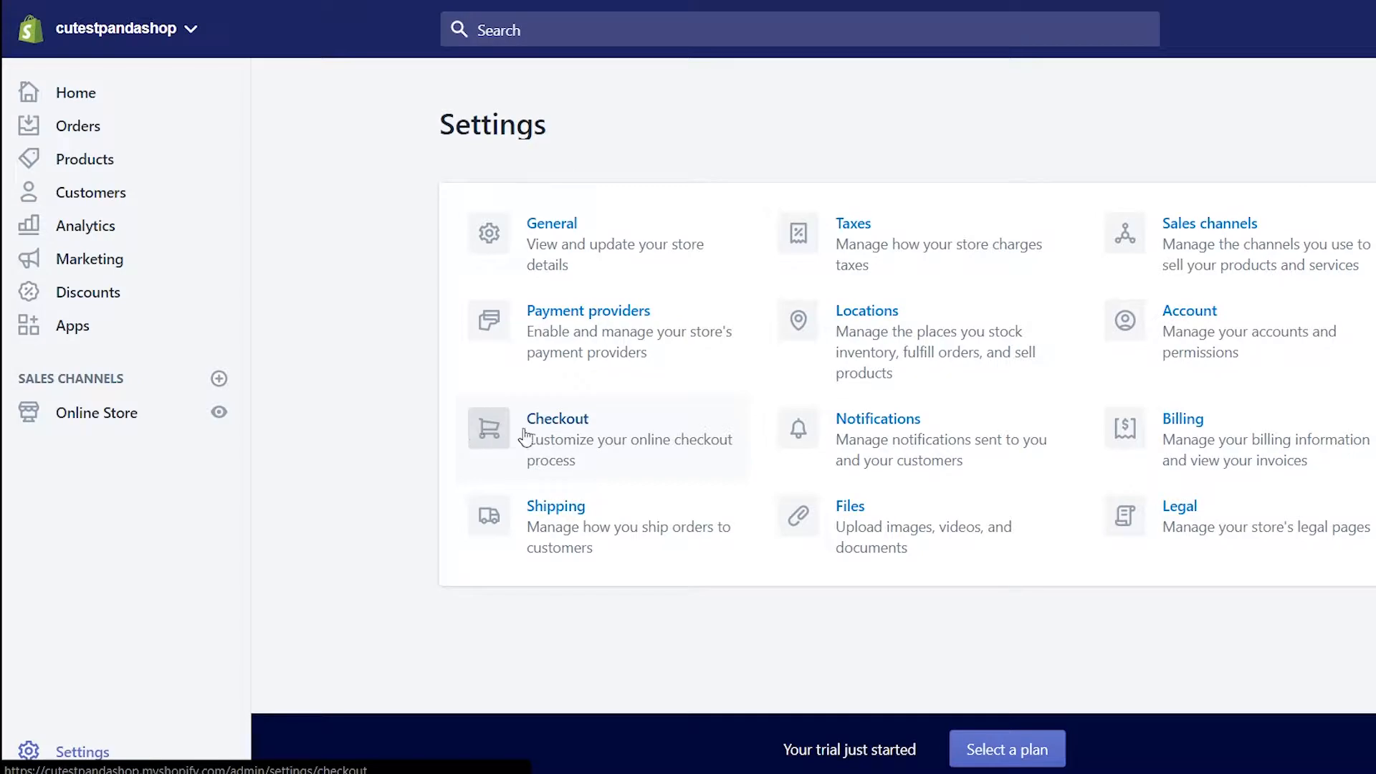
# Delete the Rest of world shipping zone in Shipping settings
pyautogui.click(571, 522)
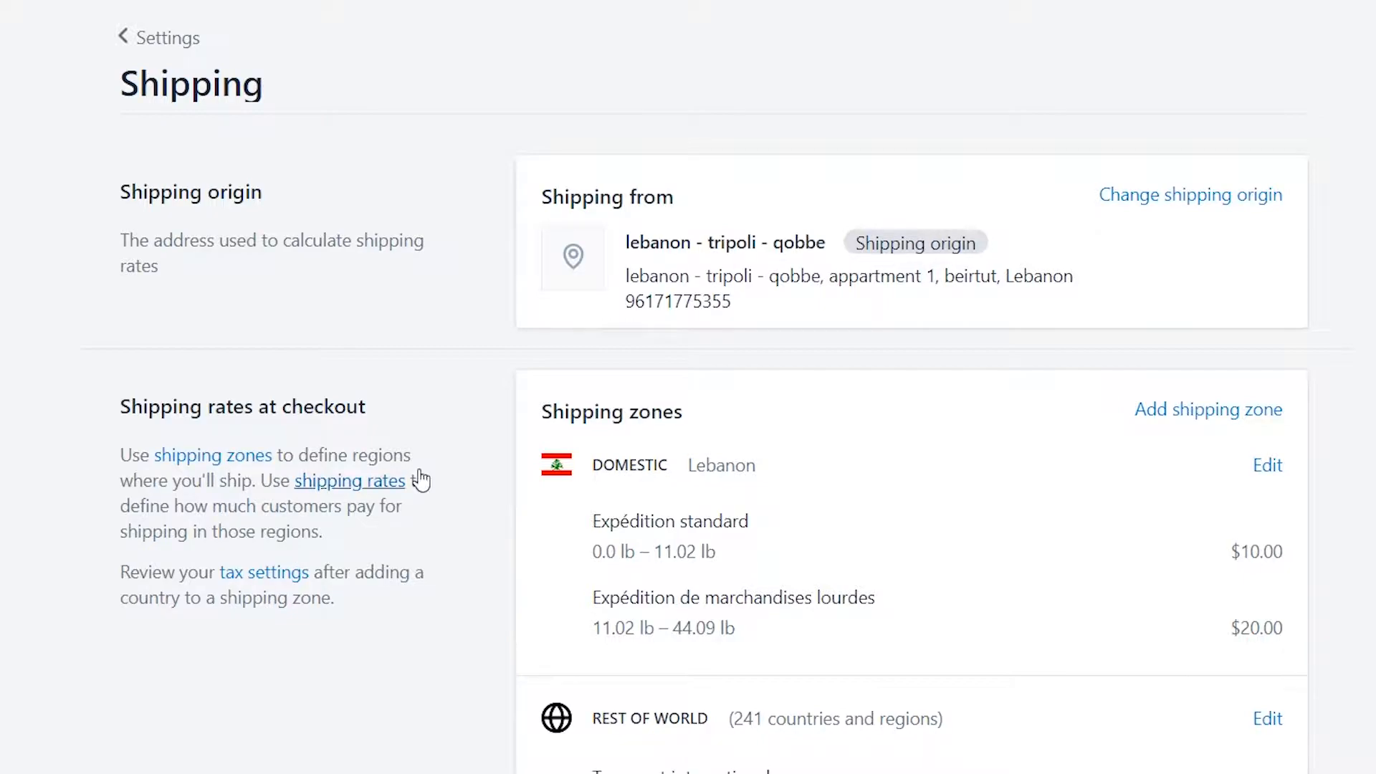
pyautogui.scroll(-4, 1069, 378)
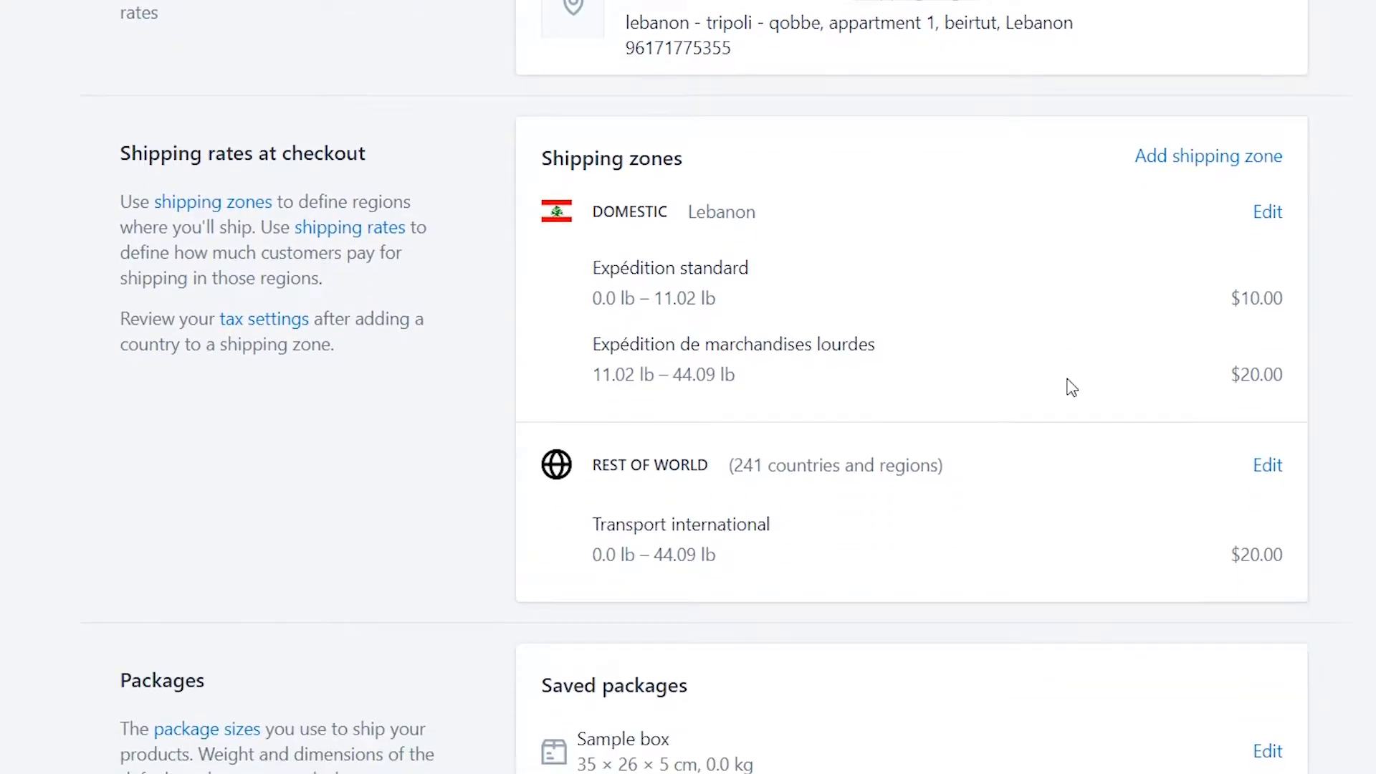
pyautogui.click(1268, 466)
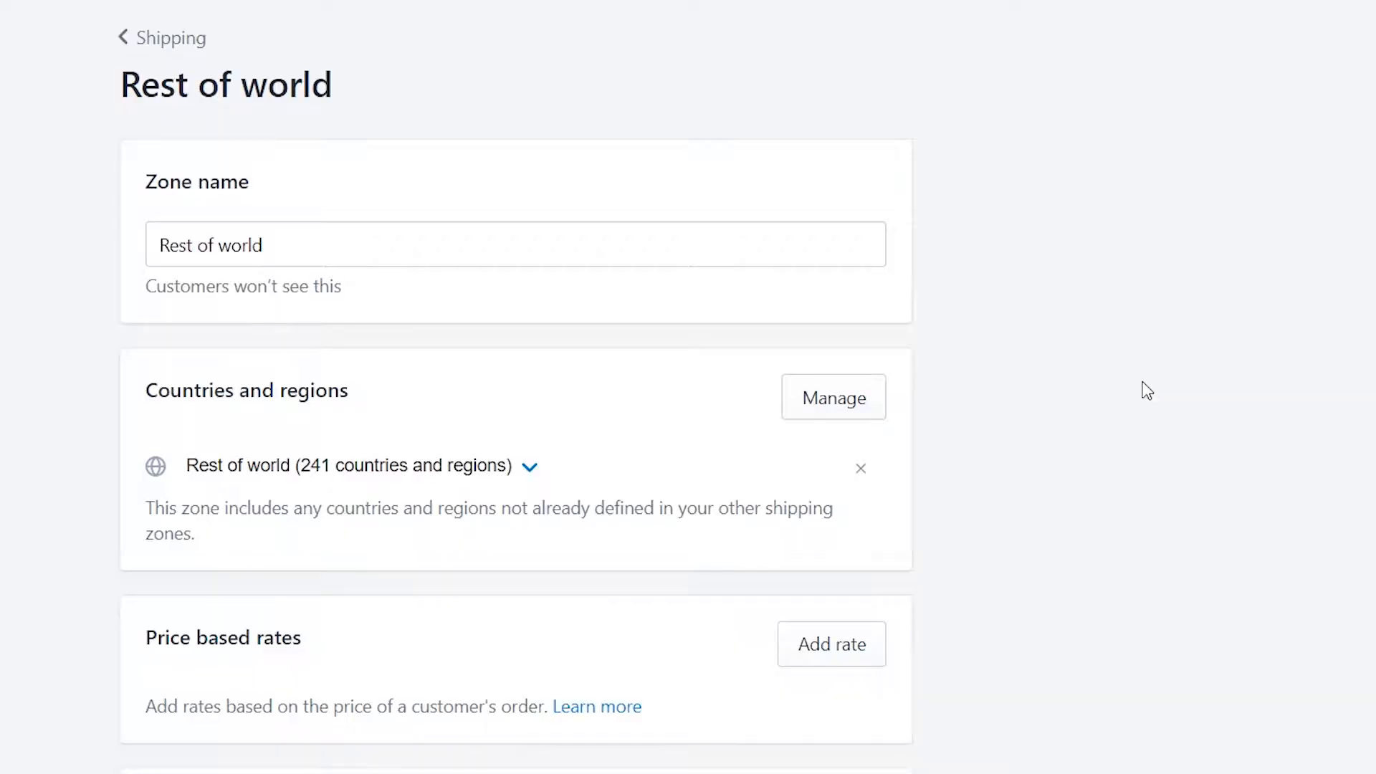
pyautogui.scroll(-10, 979, 402)
pyautogui.click(203, 566)
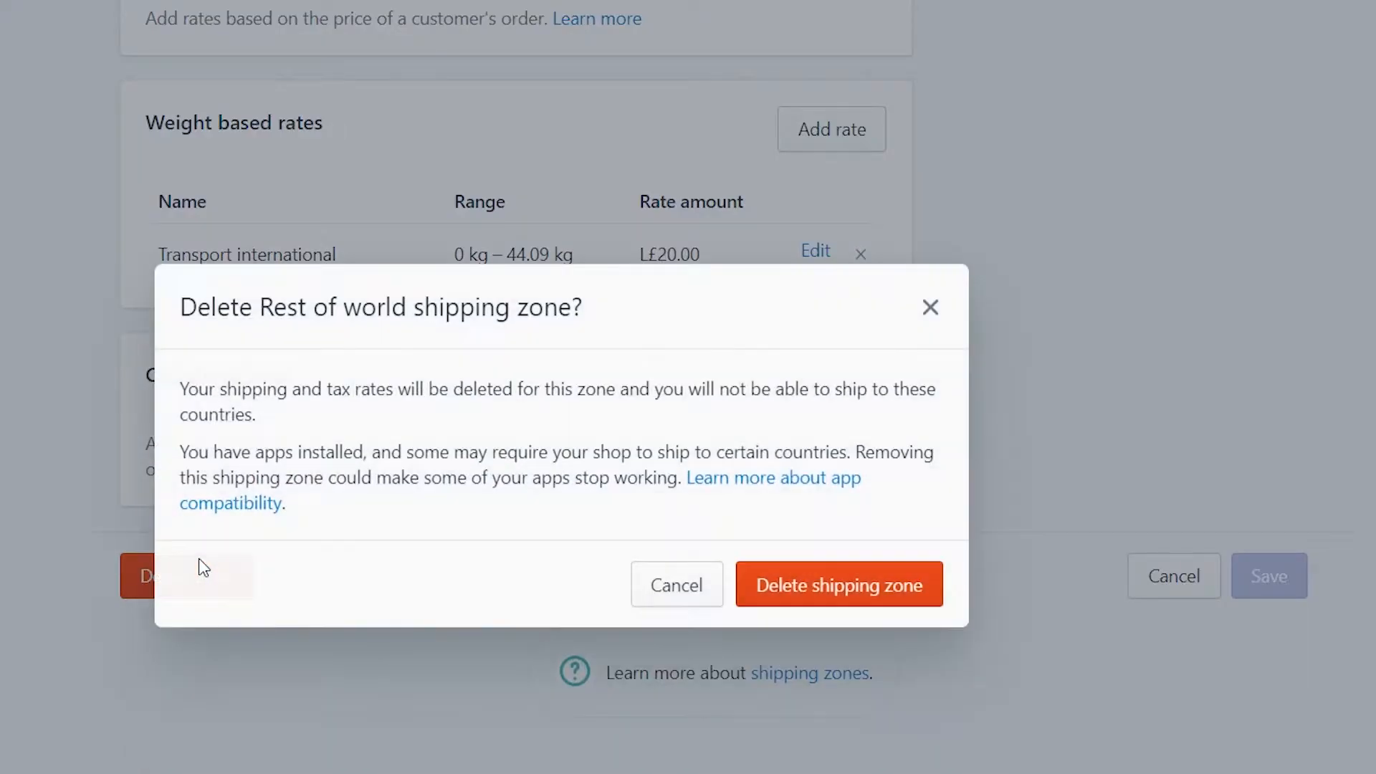
pyautogui.click(830, 571)
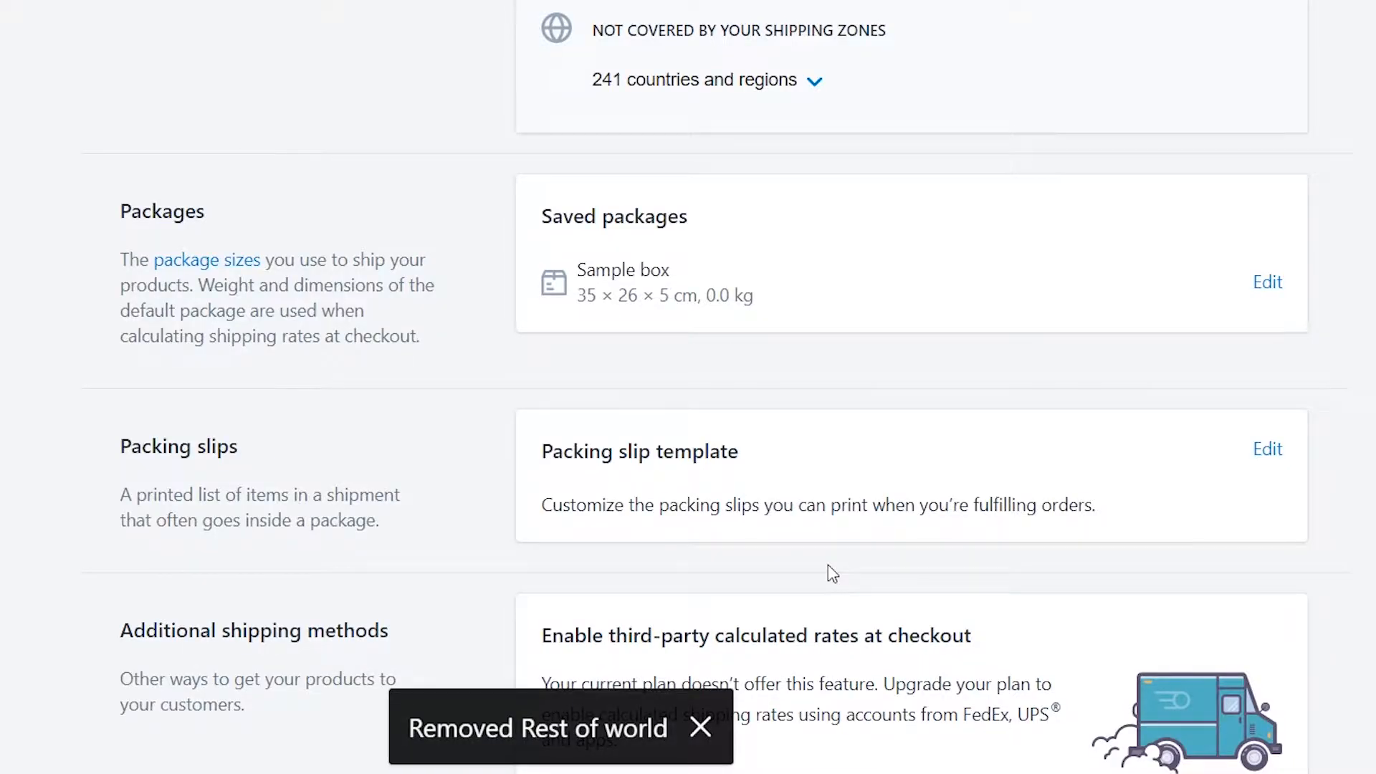
# Delete the Domestic shipping zone as well
pyautogui.scroll(5, 829, 569)
pyautogui.click(1271, 159)
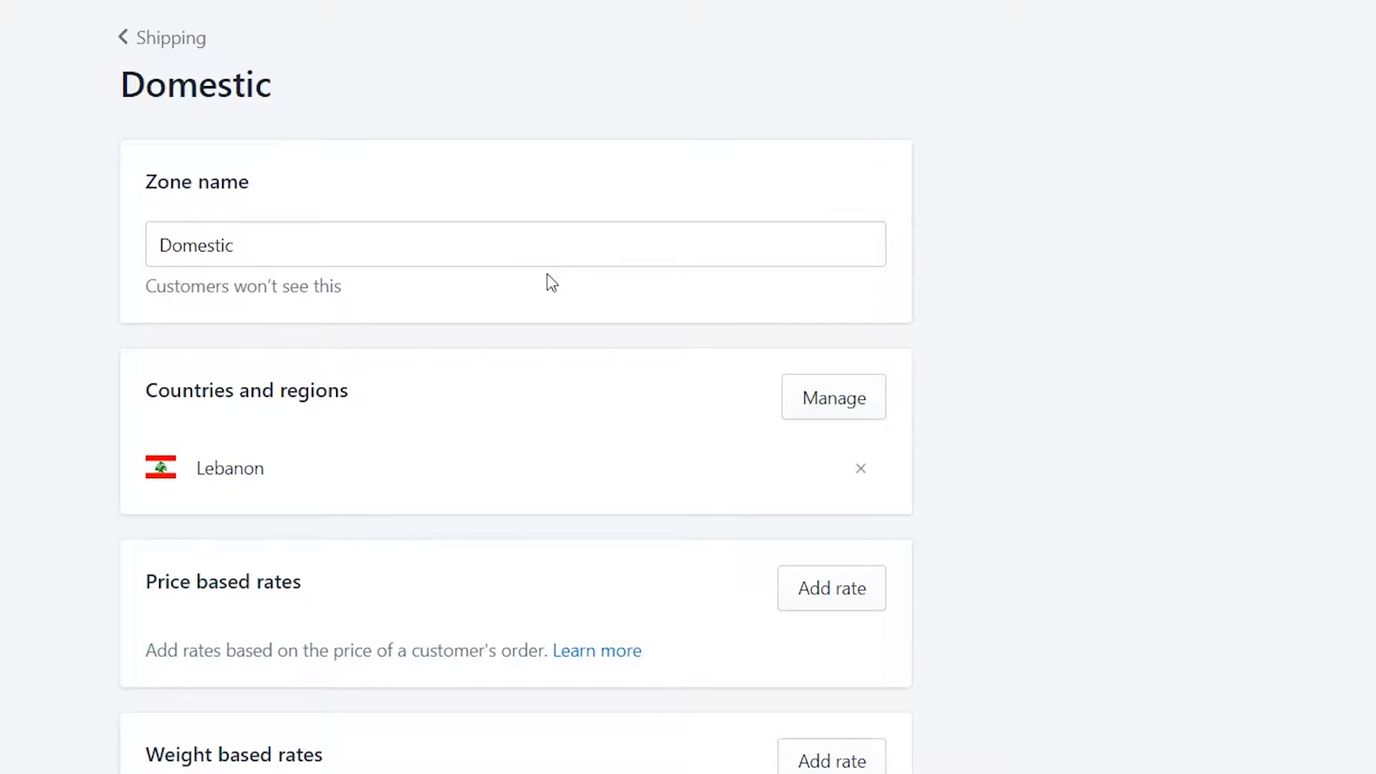
pyautogui.scroll(-10, 549, 282)
pyautogui.click(209, 574)
pyautogui.click(811, 571)
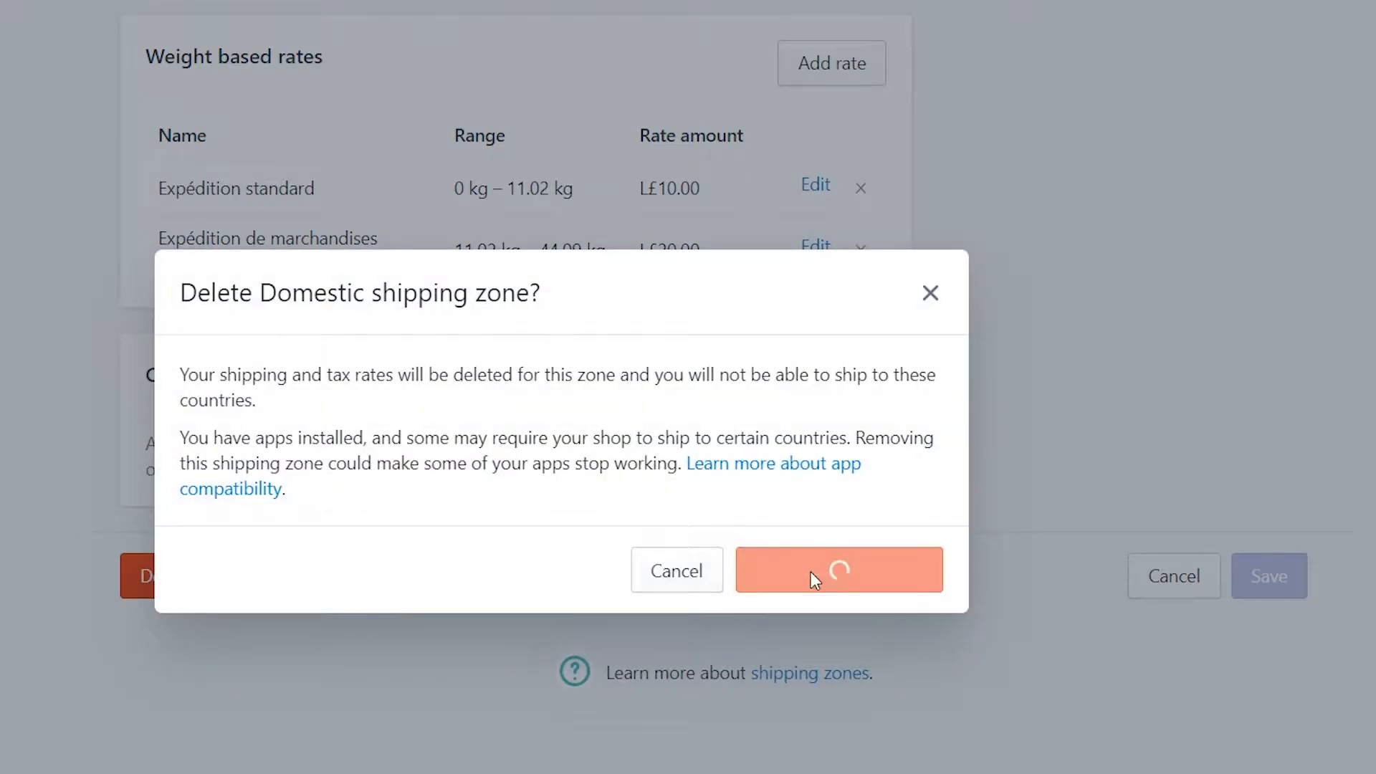
pyautogui.scroll(3, 972, 458)
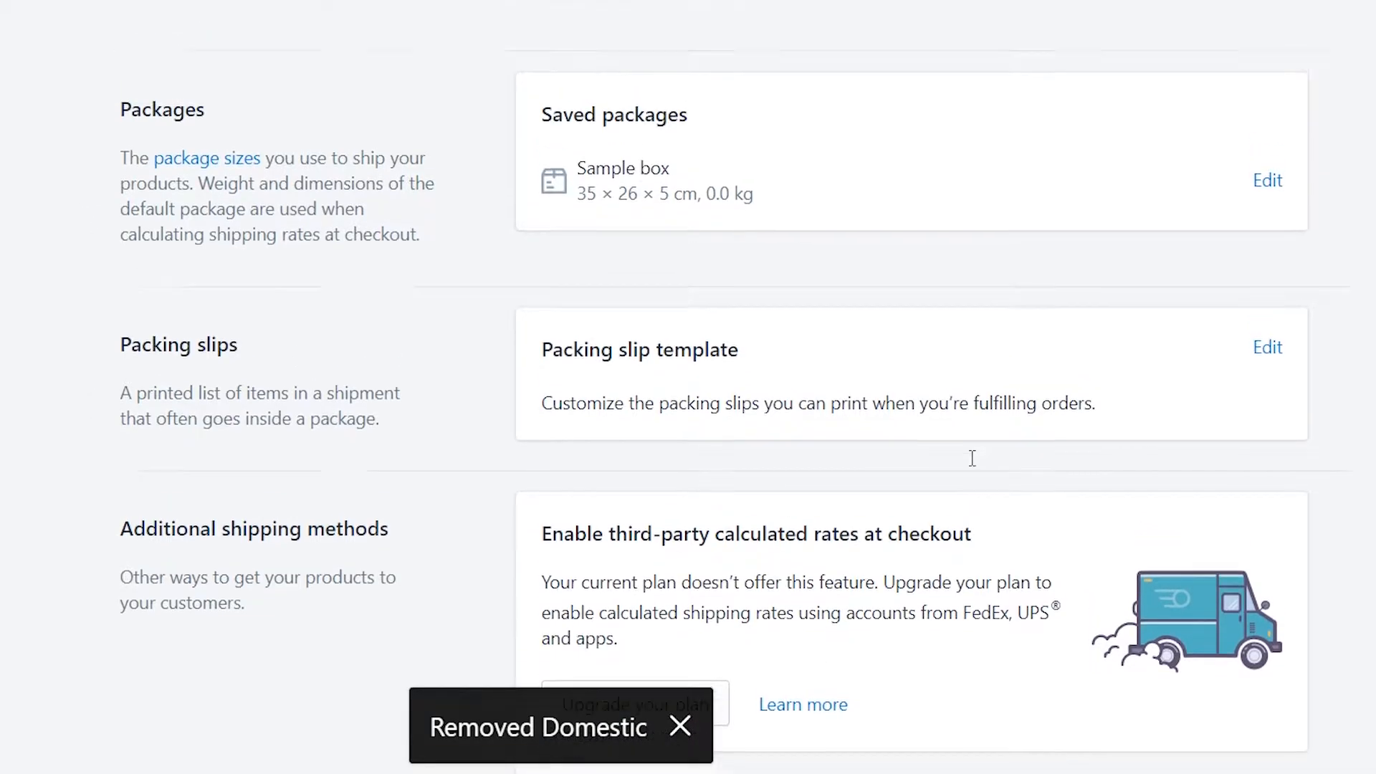
pyautogui.scroll(2, 975, 466)
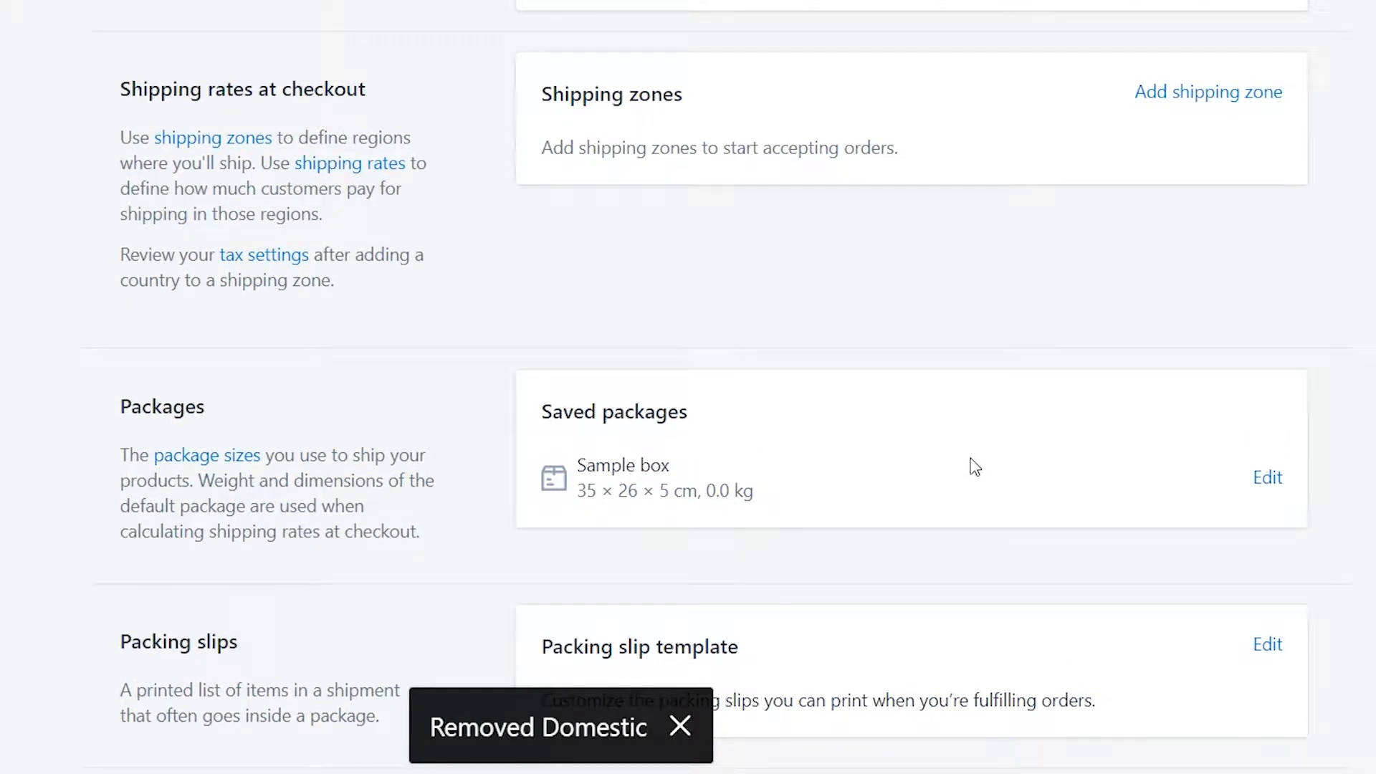
pyautogui.scroll(2, 971, 466)
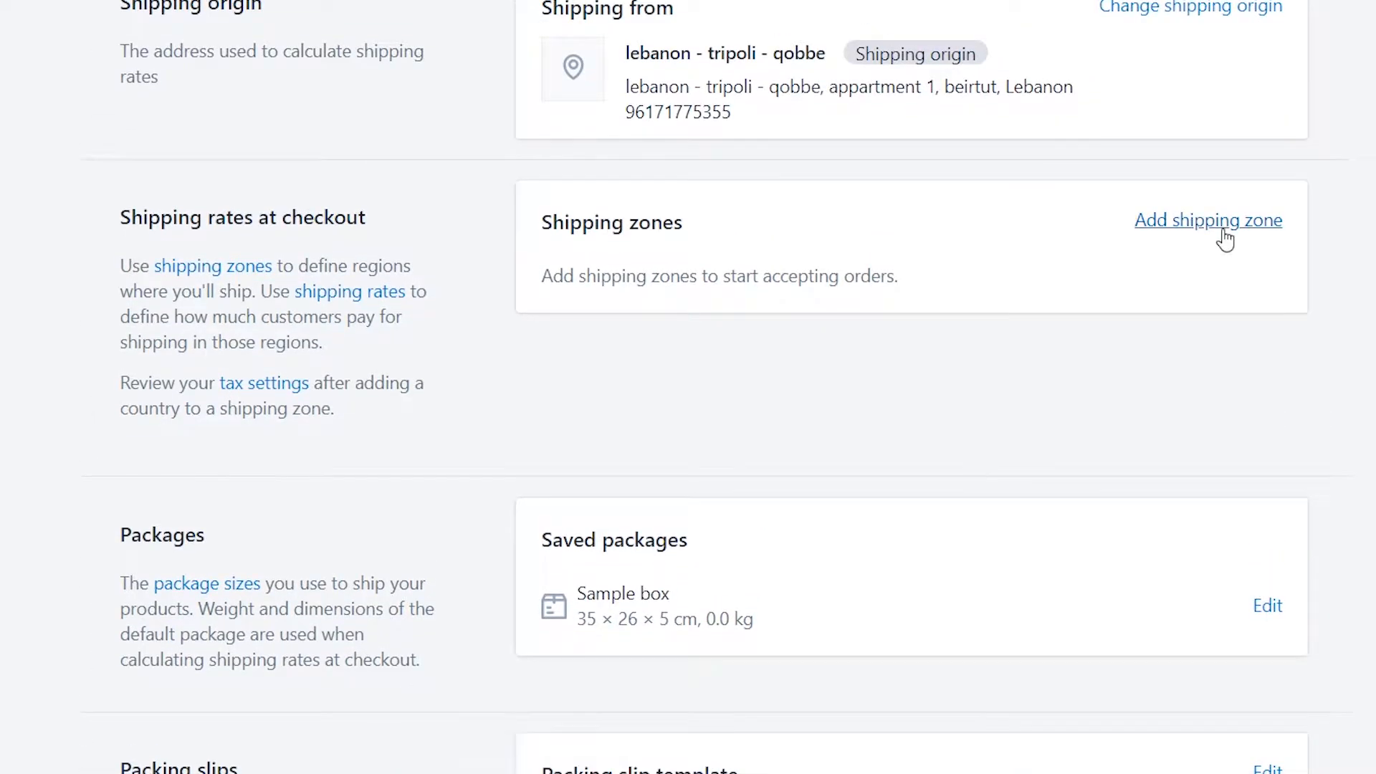
# Create a new shipping zone named 'Free Shipping'
pyautogui.click(1138, 230)
pyautogui.write('Freee')
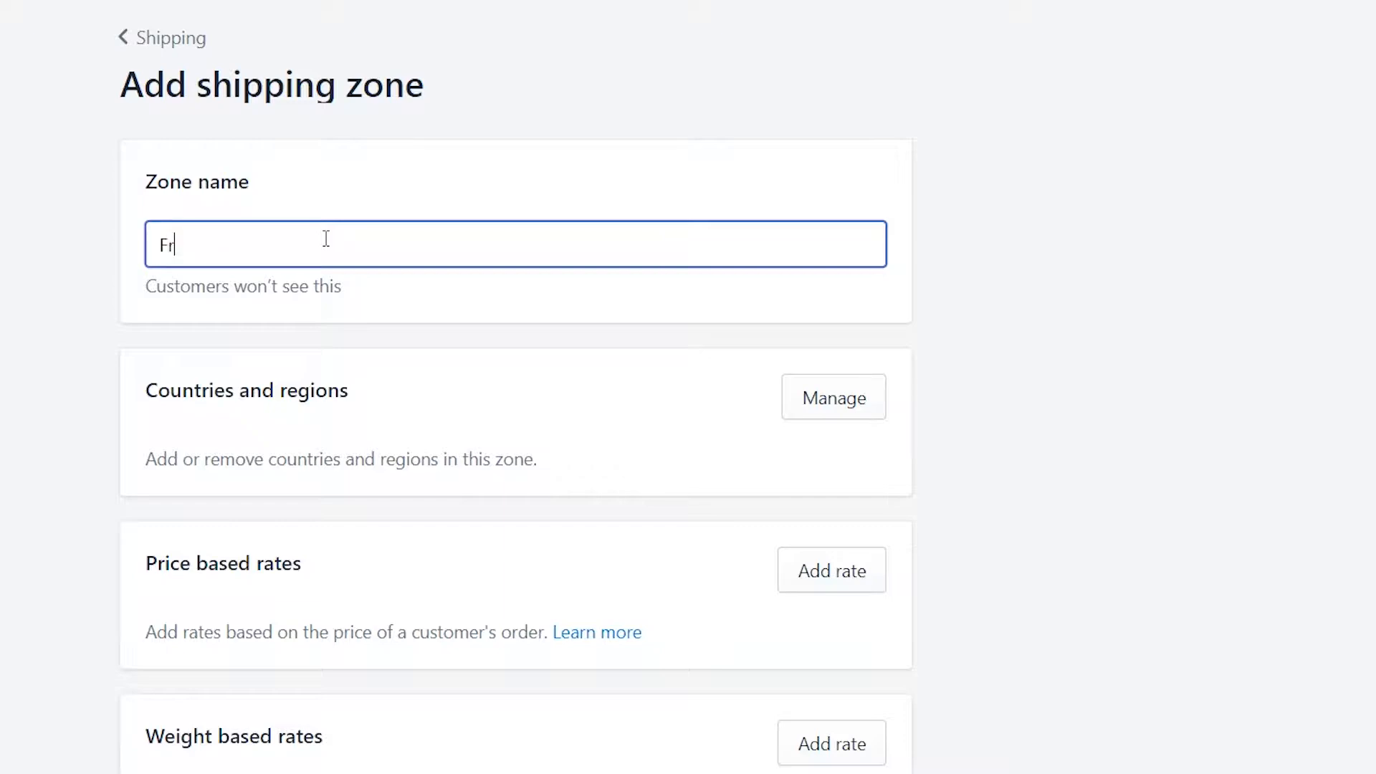
pyautogui.press('BackSpace')
pyautogui.press('BackSpace')
pyautogui.write('Shipping')
# Add the United States with all 62 states/territories to the zone
pyautogui.click(852, 402)
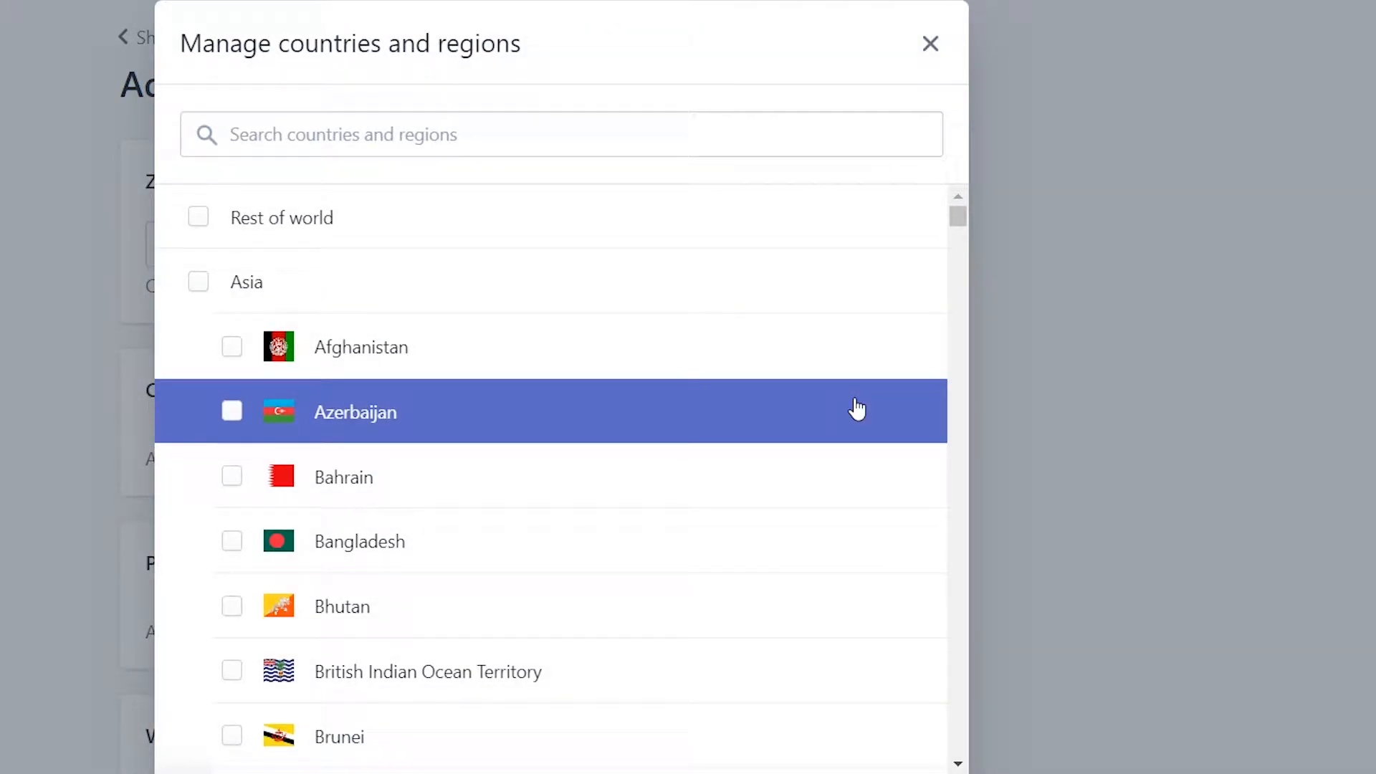
pyautogui.click(528, 141)
pyautogui.write('uni')
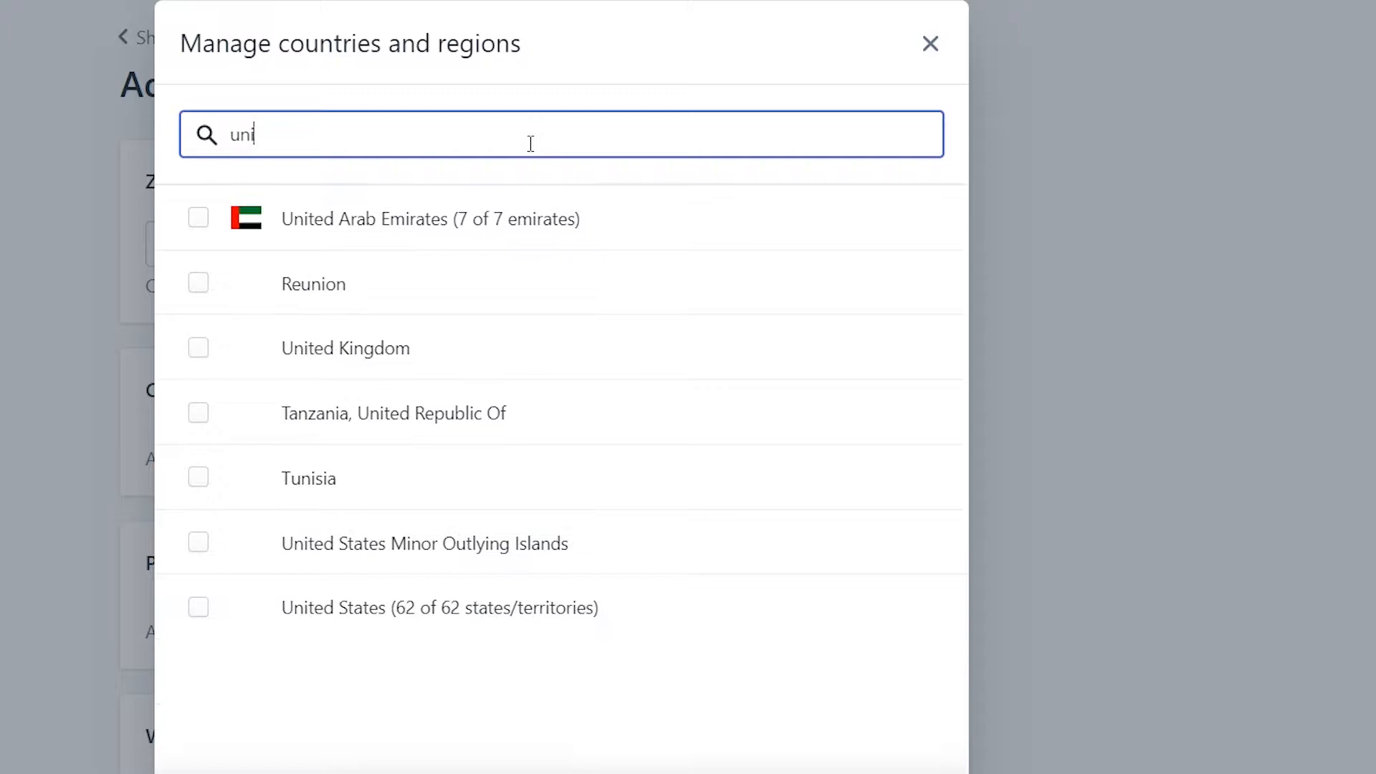
pyautogui.click(196, 607)
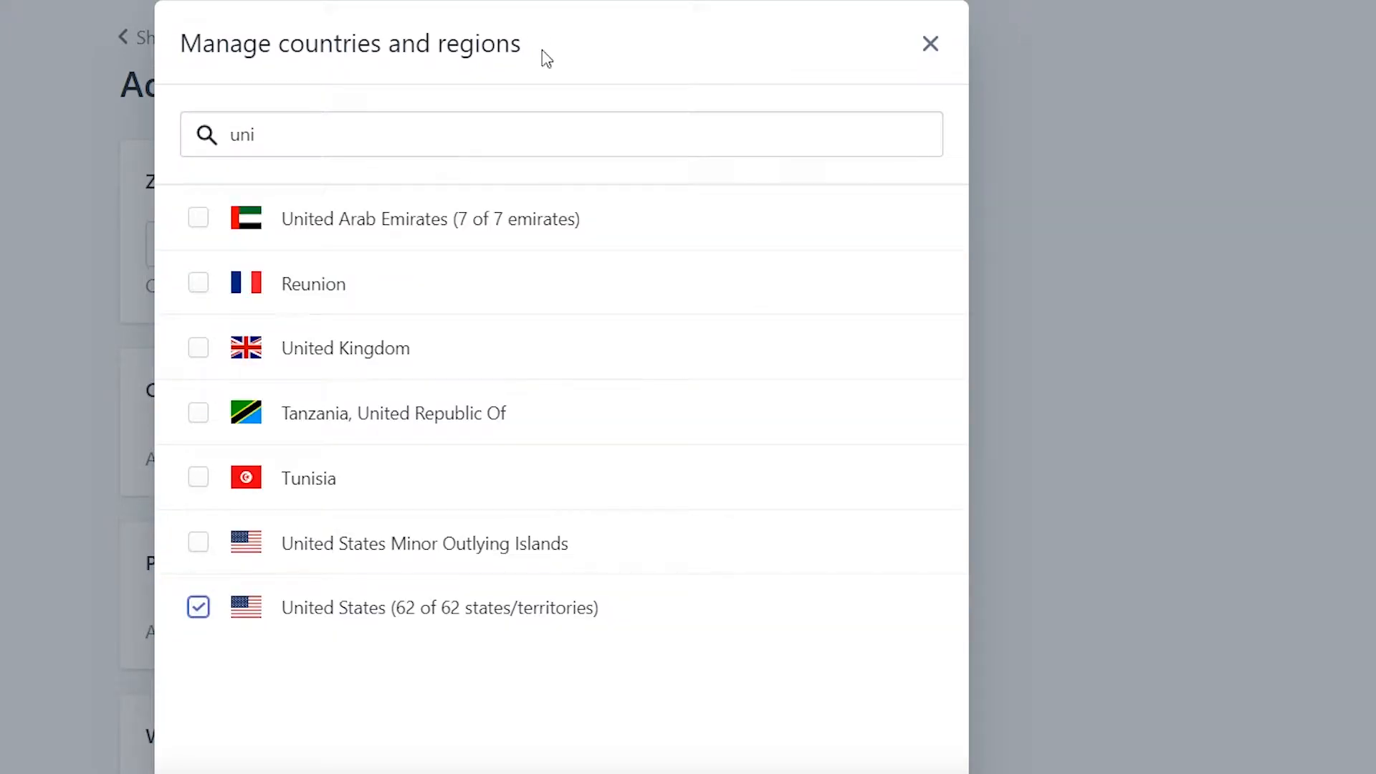
pyautogui.moveTo(544, 49); pyautogui.dragTo(512, 48)
pyautogui.click(921, 771)
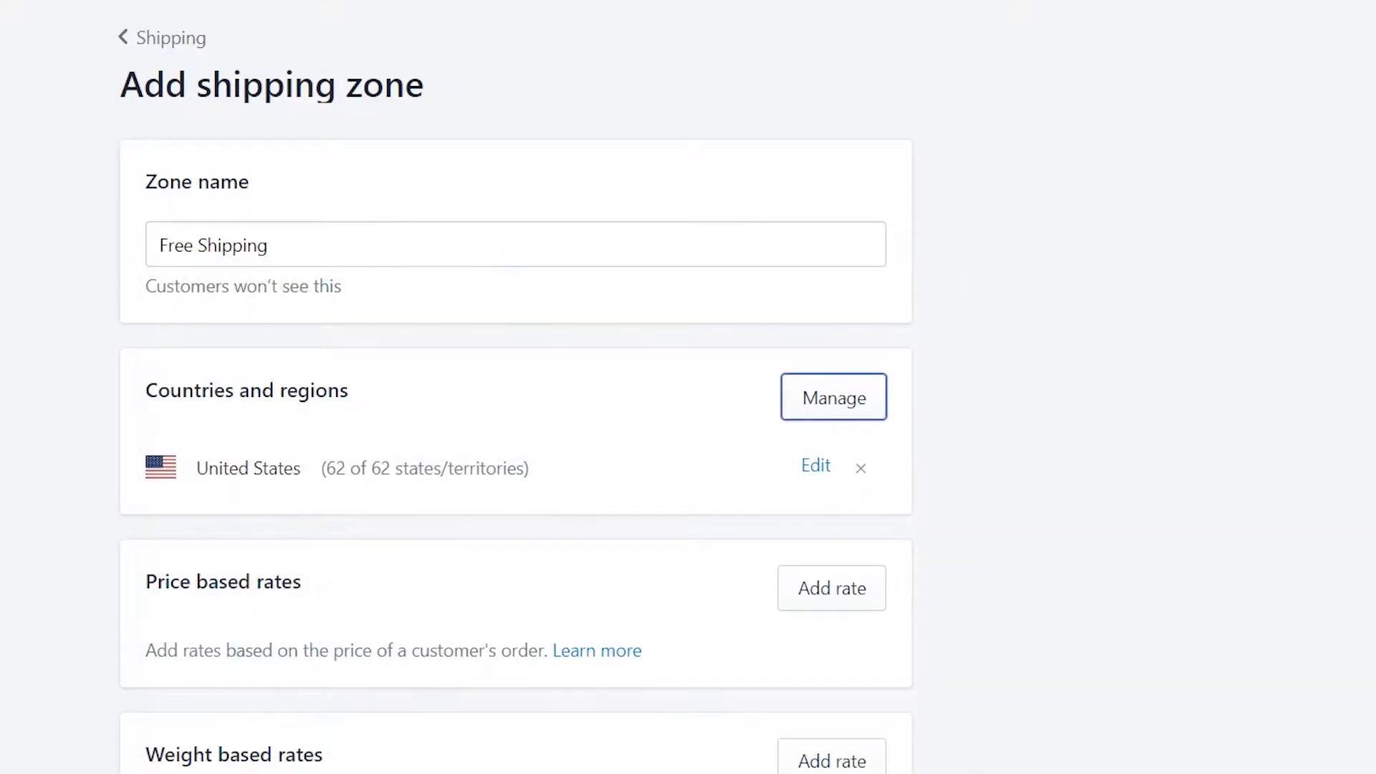
pyautogui.scroll(-5, 977, 526)
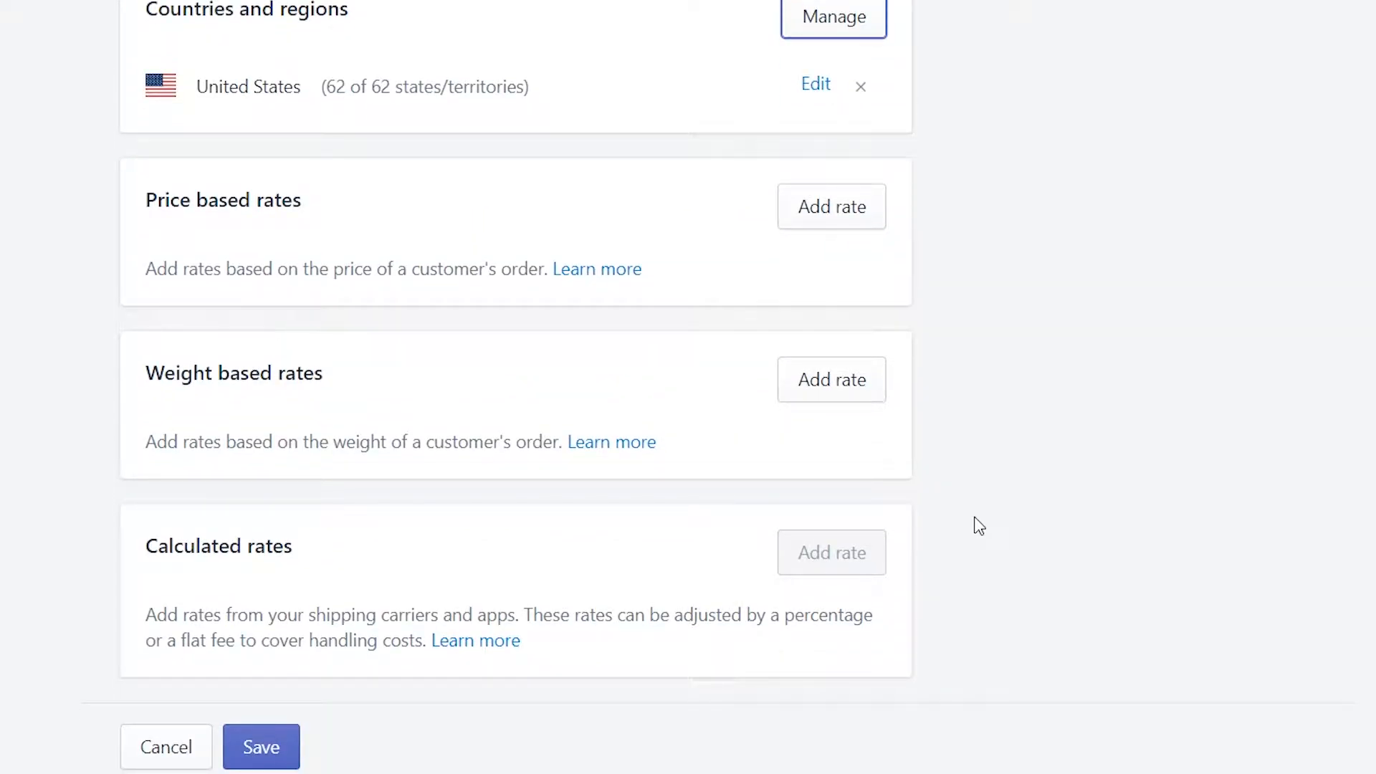
pyautogui.click(832, 380)
# Make the 0–25 weight-based rate free shipping and save the Free Shipping zone
pyautogui.click(191, 592)
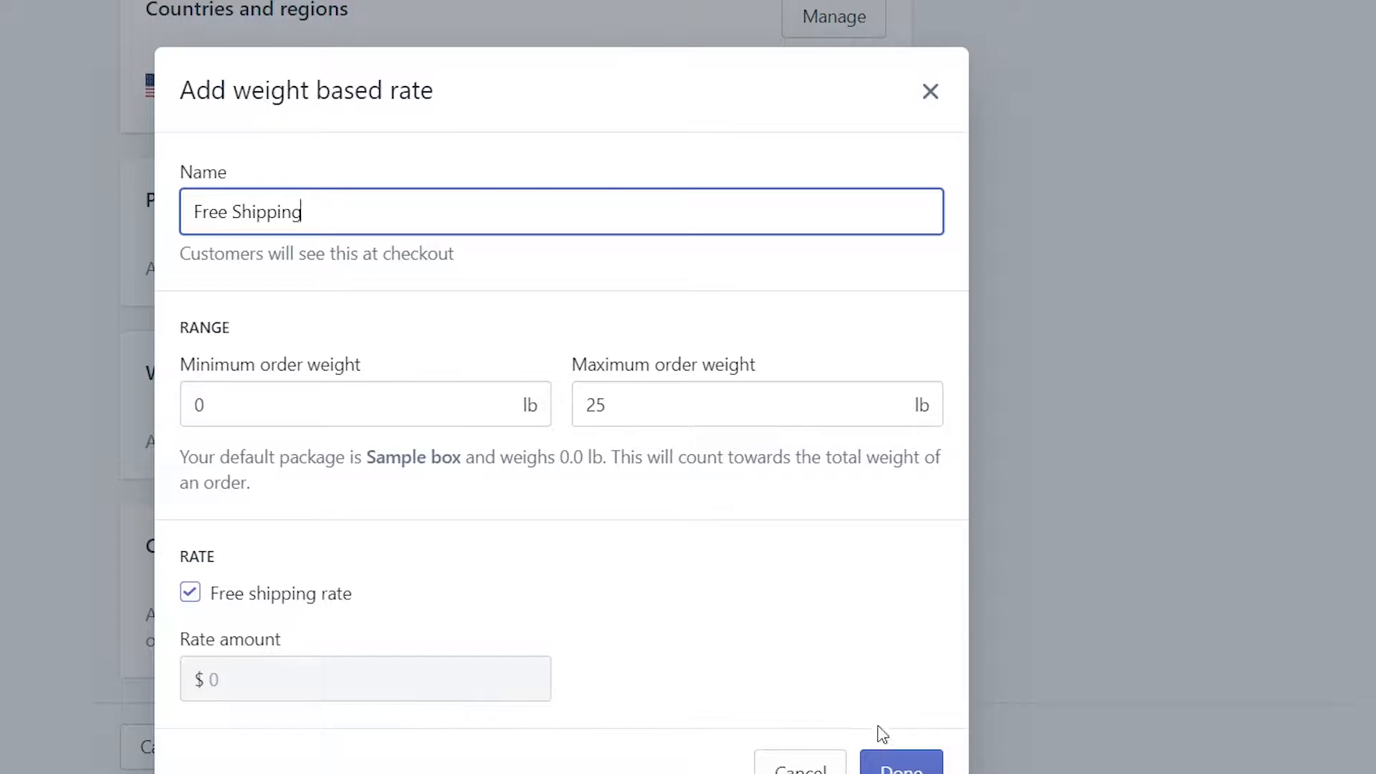
pyautogui.click(887, 768)
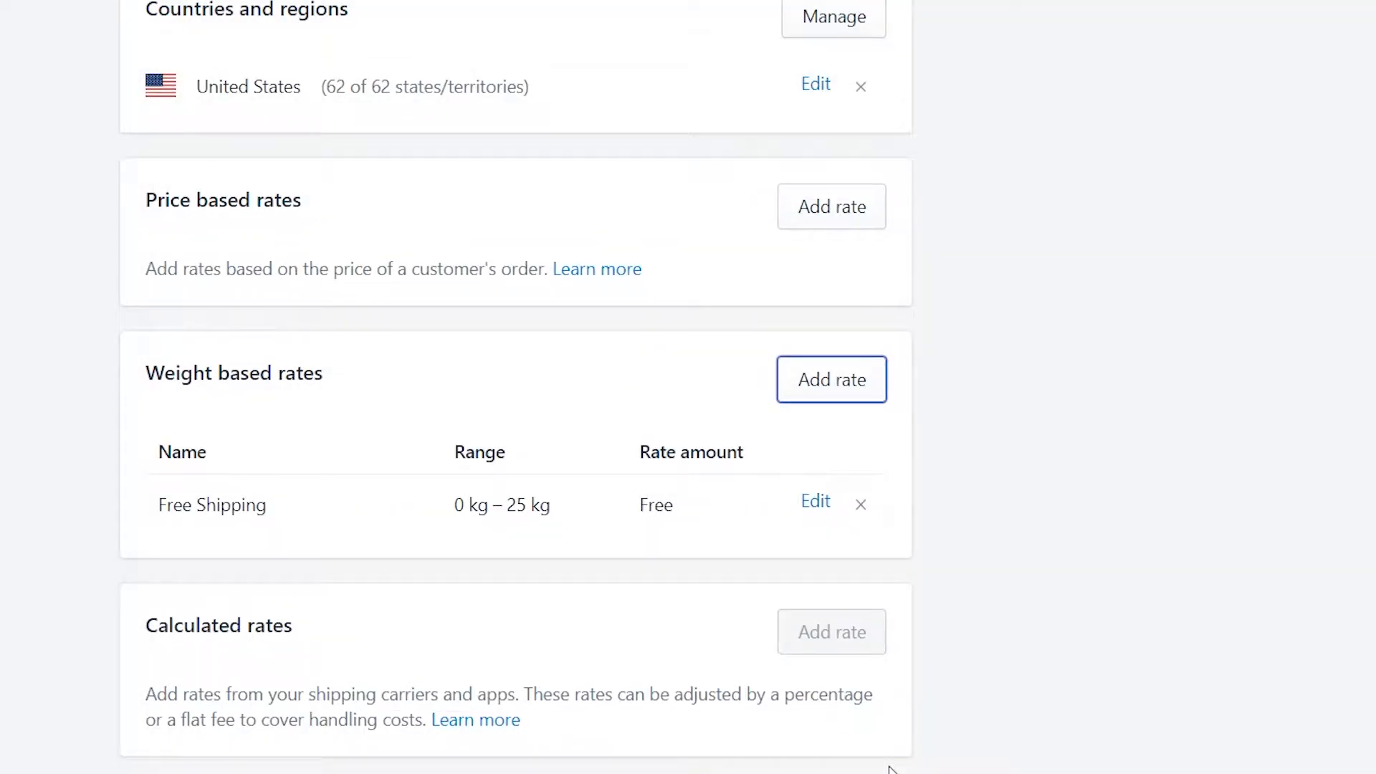
pyautogui.scroll(-4, 630, 545)
pyautogui.click(284, 578)
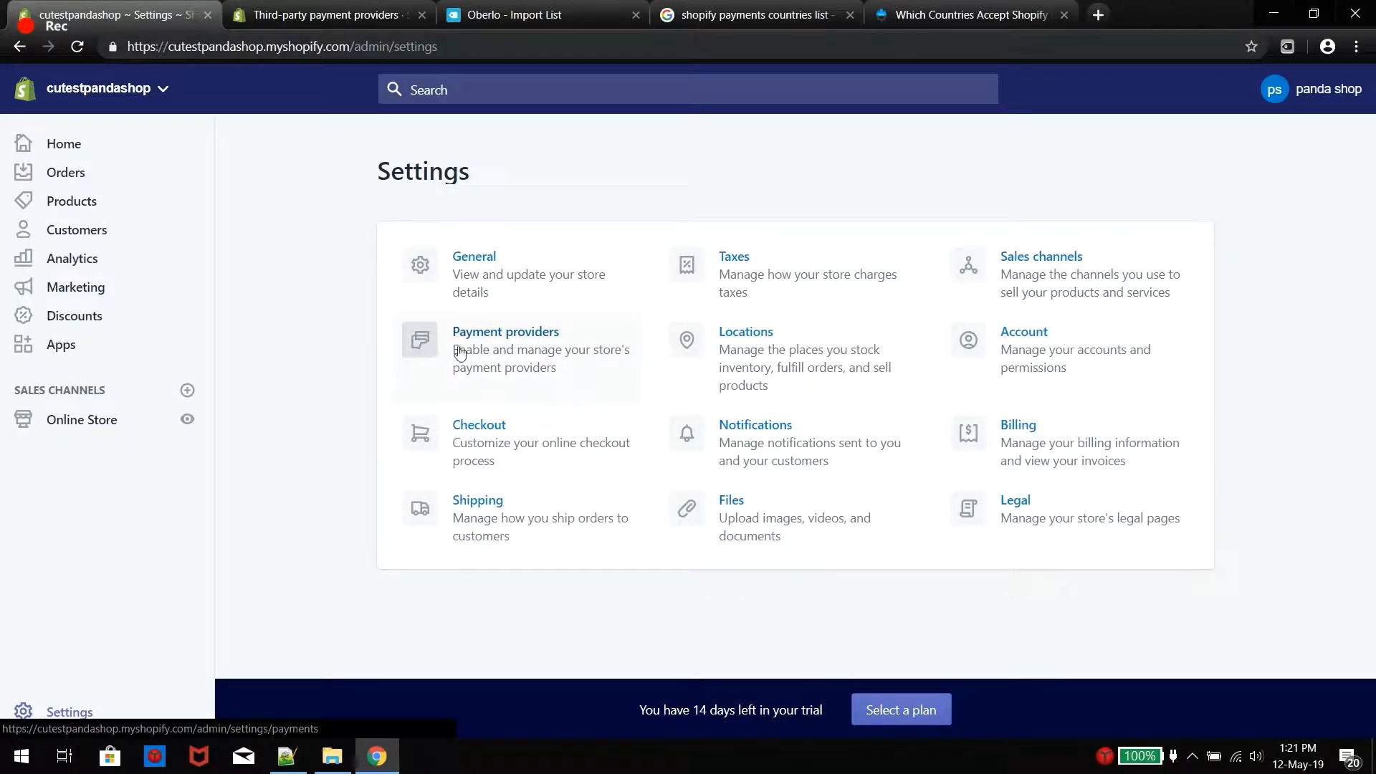
# Select PayPal Express Checkout as the PayPal payment method and activate it
pyautogui.click(479, 351)
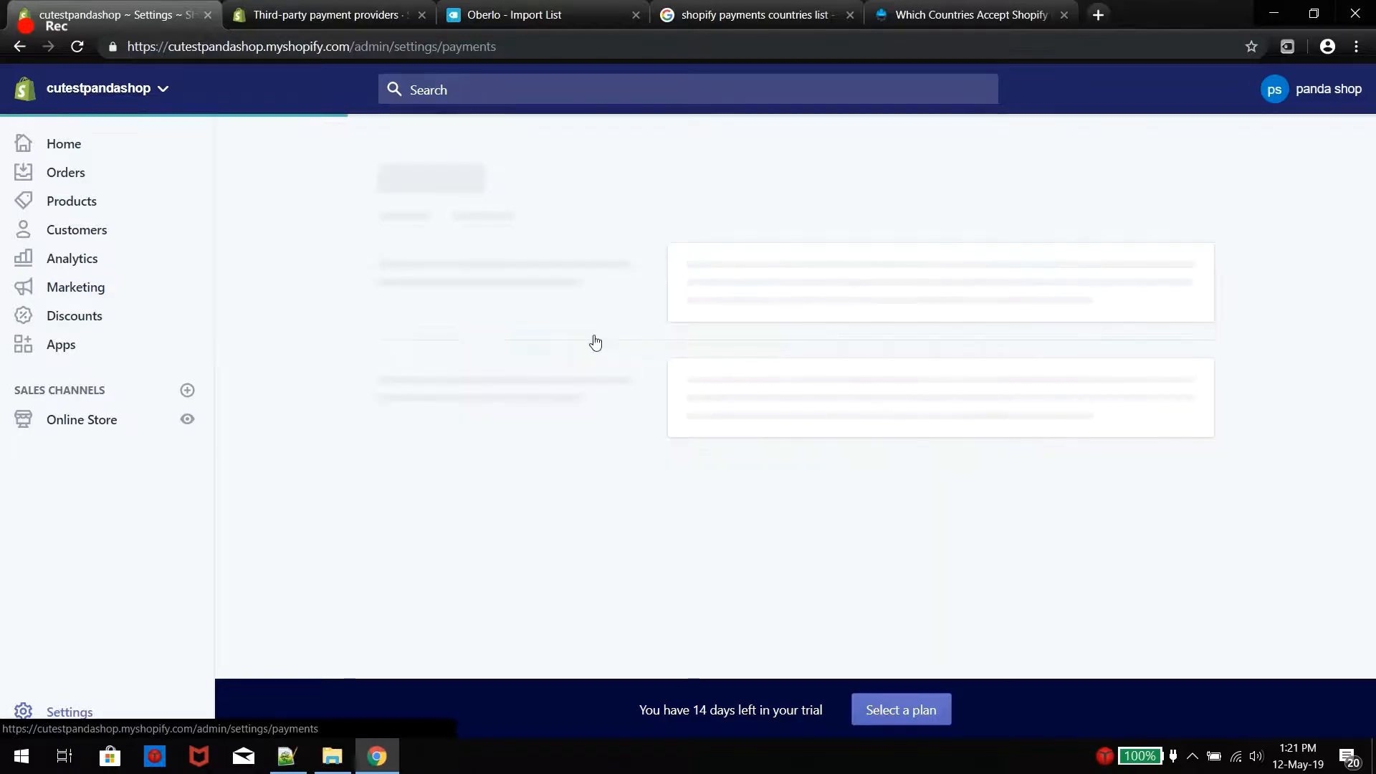
pyautogui.click(748, 385)
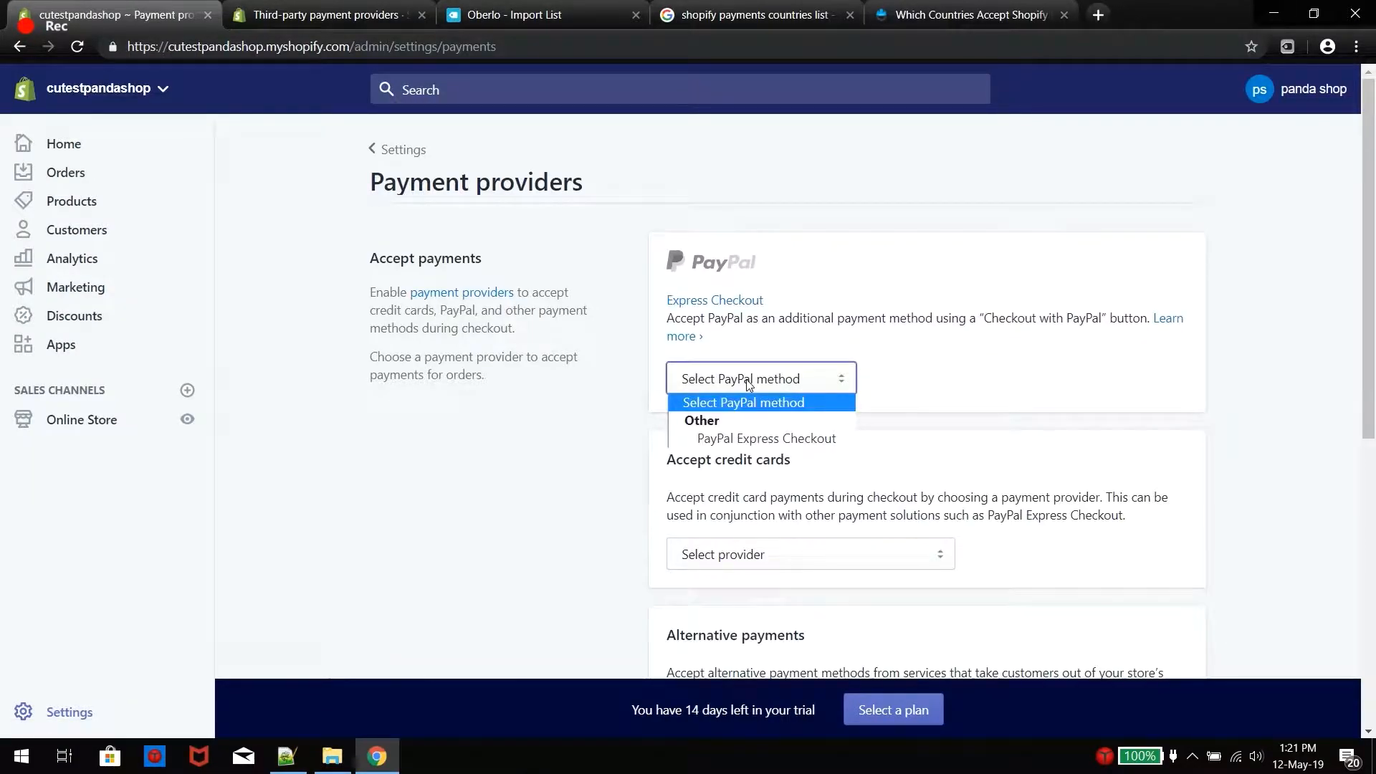
pyautogui.click(766, 438)
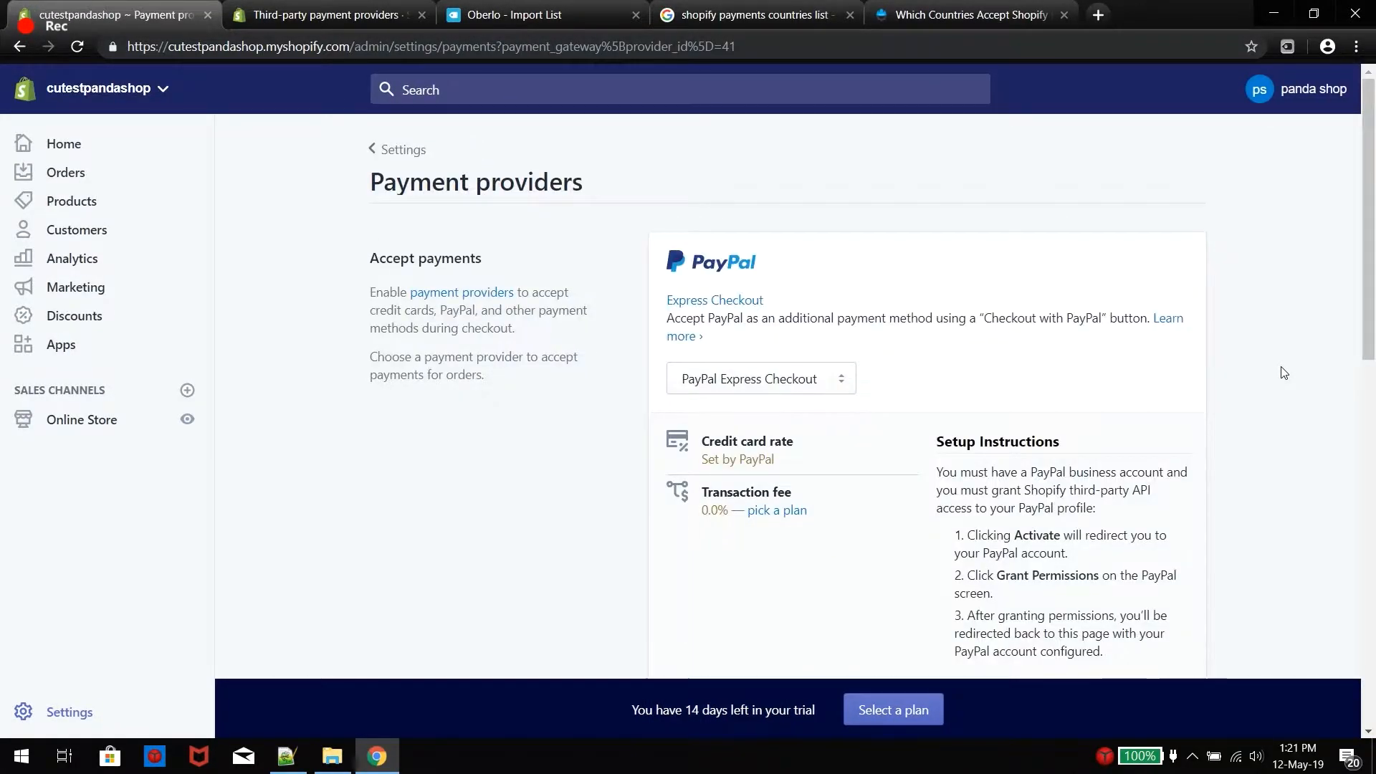
pyautogui.scroll(-2, 1294, 366)
pyautogui.scroll(-6, 1296, 363)
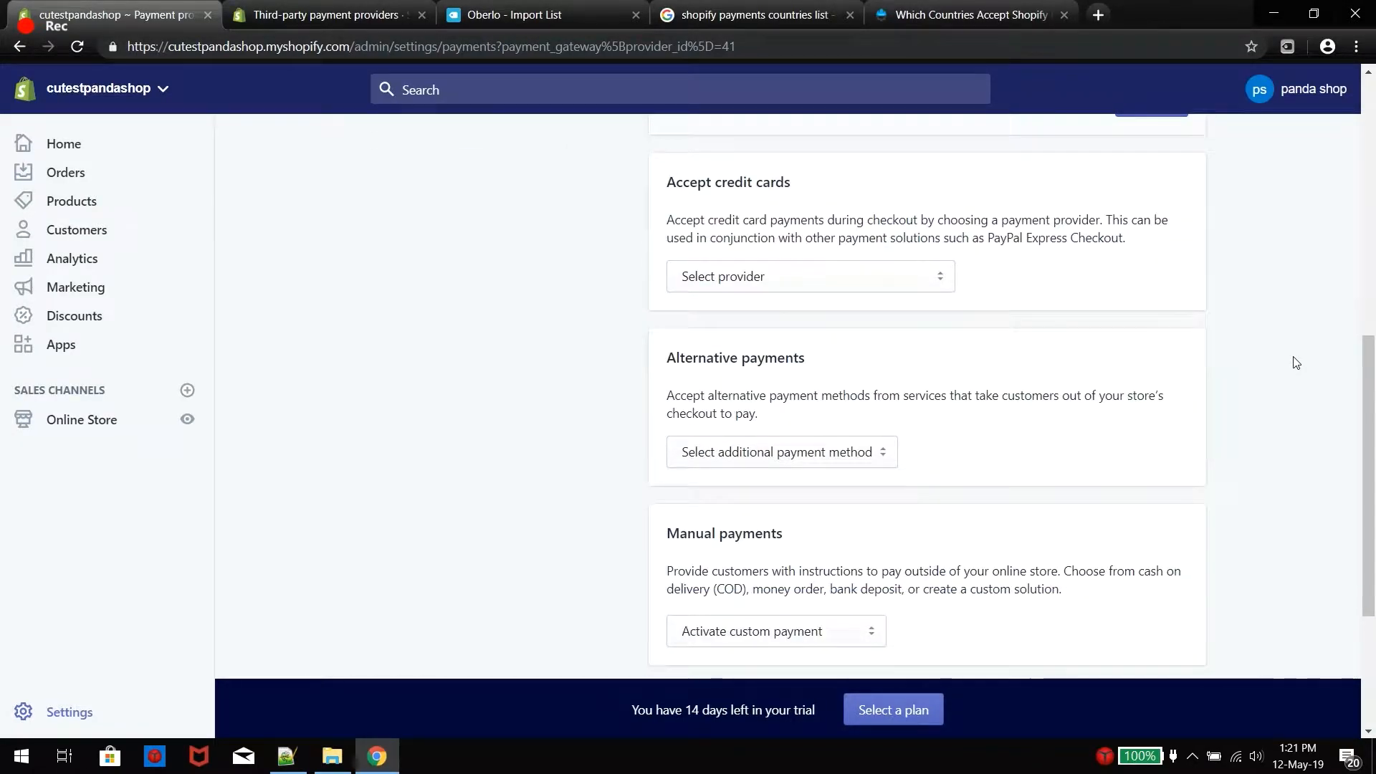
pyautogui.scroll(5, 1290, 344)
pyautogui.scroll(3, 1280, 284)
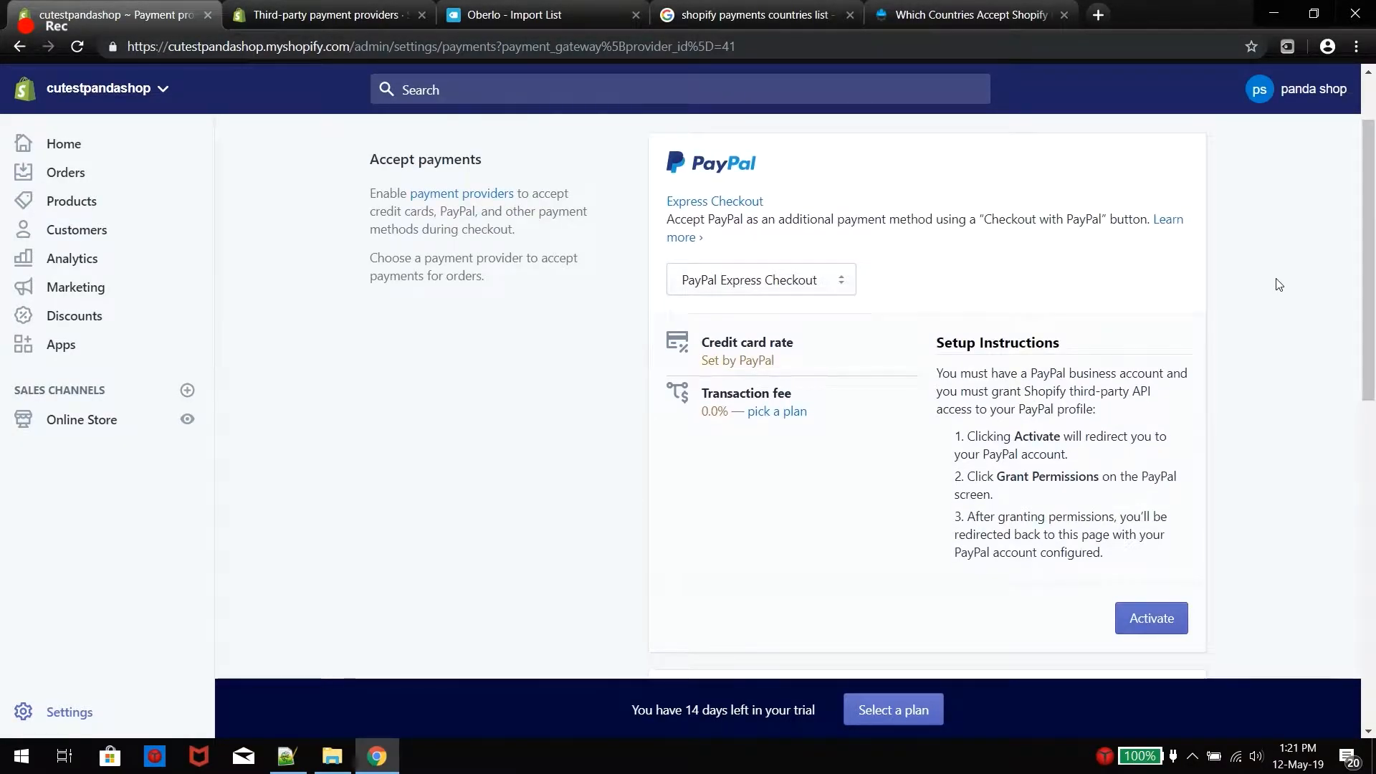
pyautogui.click(1163, 629)
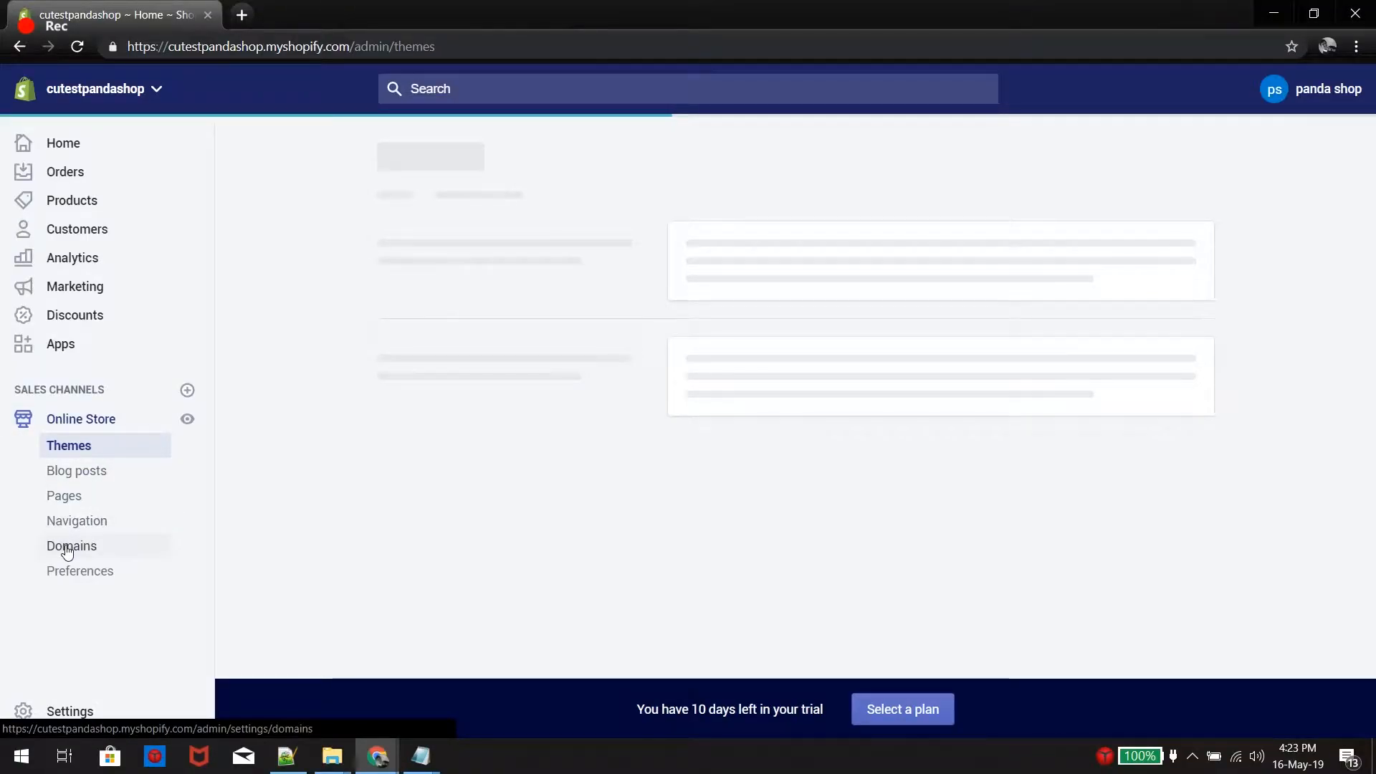
# Start a new store page titled 'About Us'
pyautogui.click(69, 502)
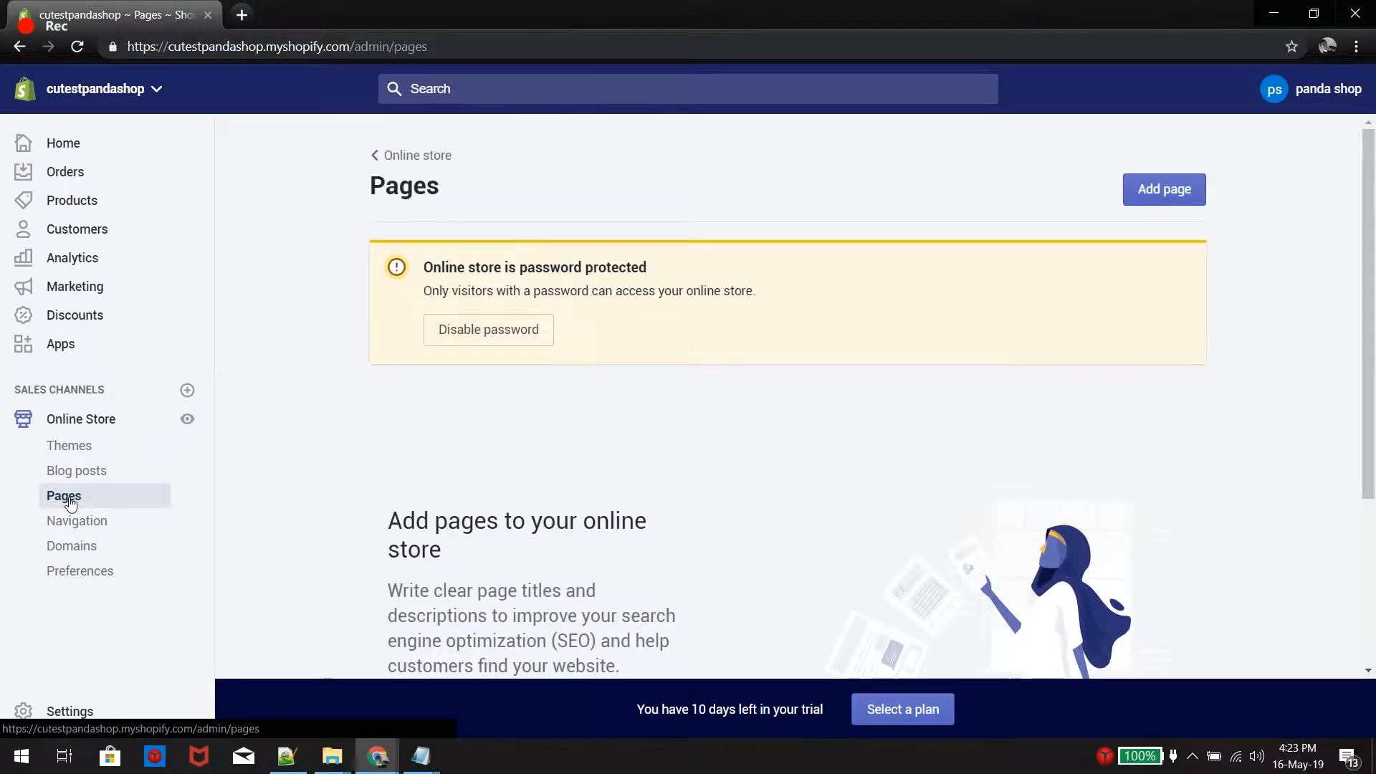
pyautogui.click(1166, 191)
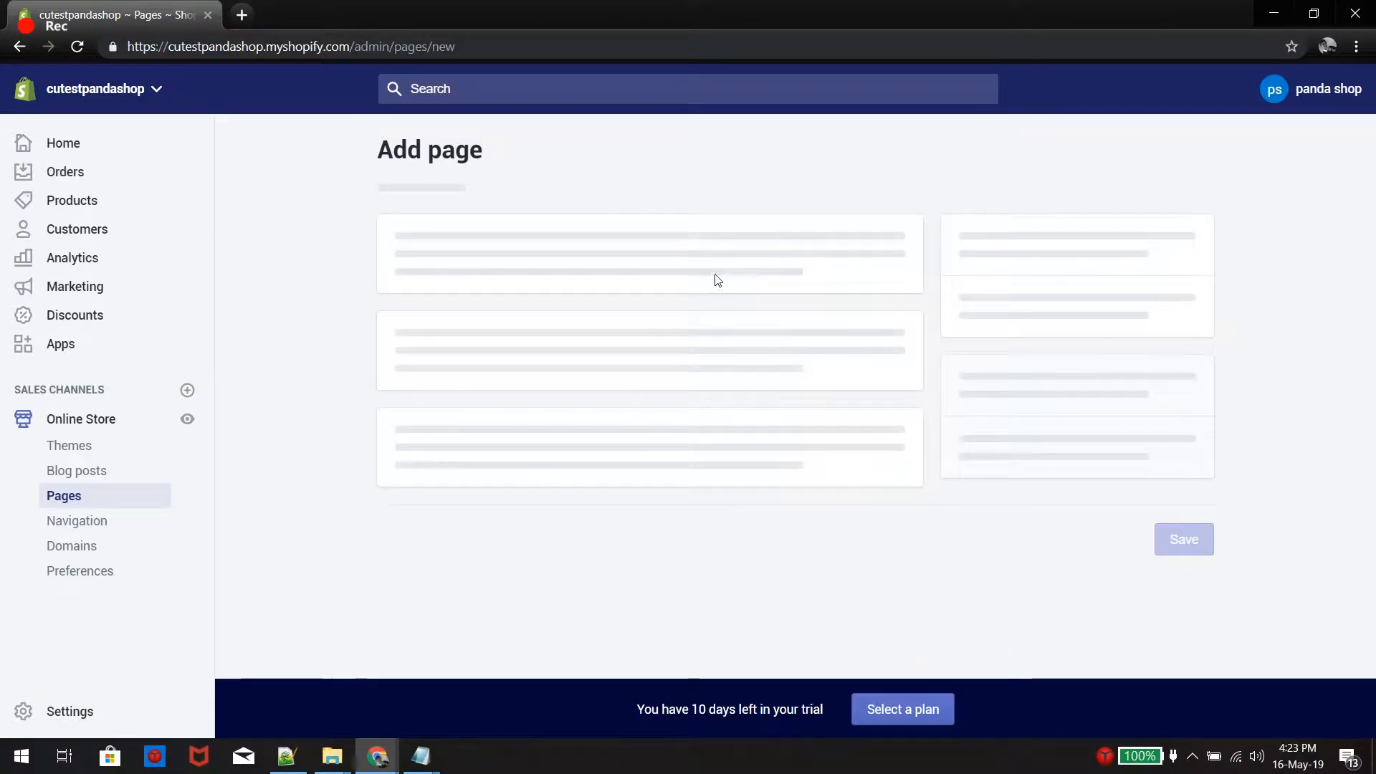
pyautogui.click(622, 329)
pyautogui.write('About')
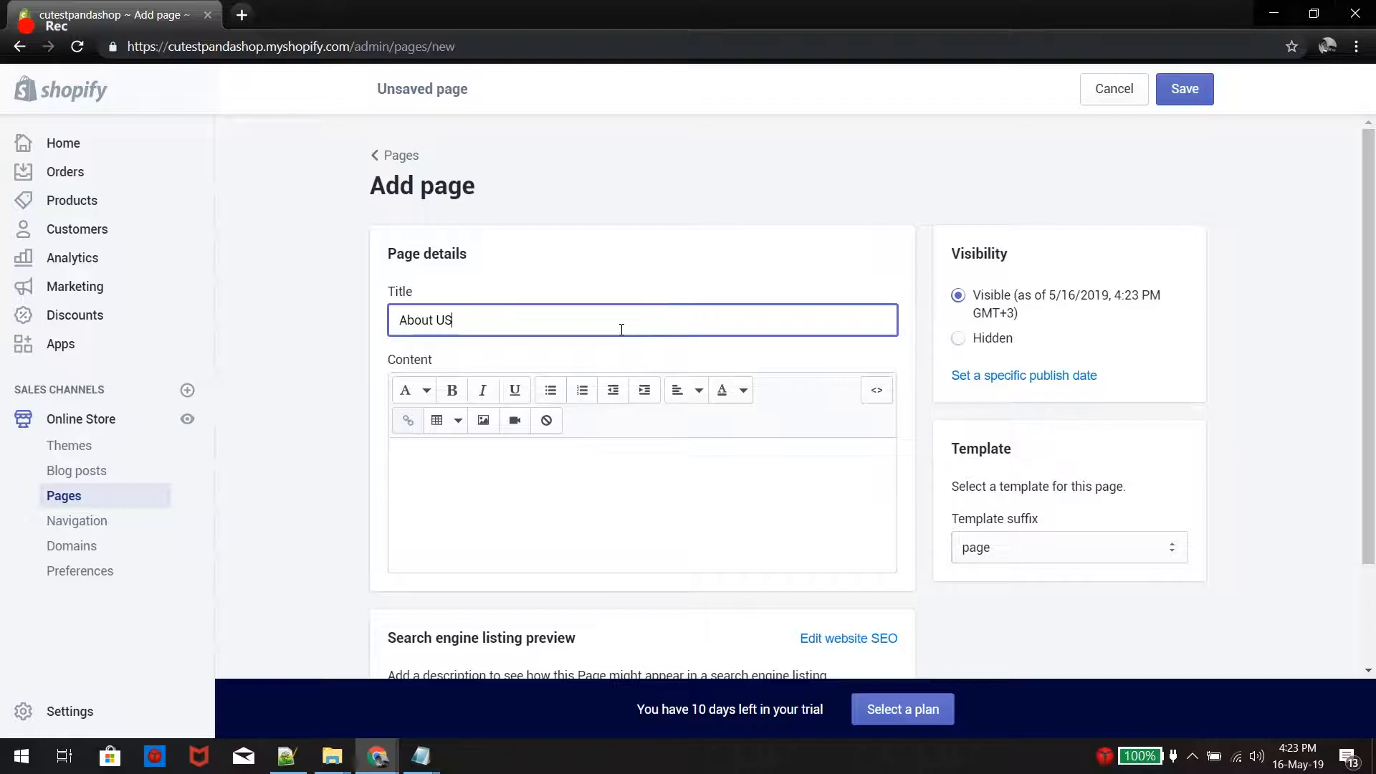
pyautogui.write(' Us')
# Paste the three paragraphs of panda-shop mission text into the content and bring up image insertion
pyautogui.click(602, 479)
pyautogui.write('Do you Love Pandas? So do we! That is why we have spent countless hours sourcing high-quality, low-cost pandas items & accessories. Check our huge selection.  Cutest Panda Shop Mission  As lovers of pandas, we realized we struggled to find other stores that sold quality coffee products while offering fast, friendly service. that is why we created our shop. We have made it our mission to provide all of our customers with best service.')
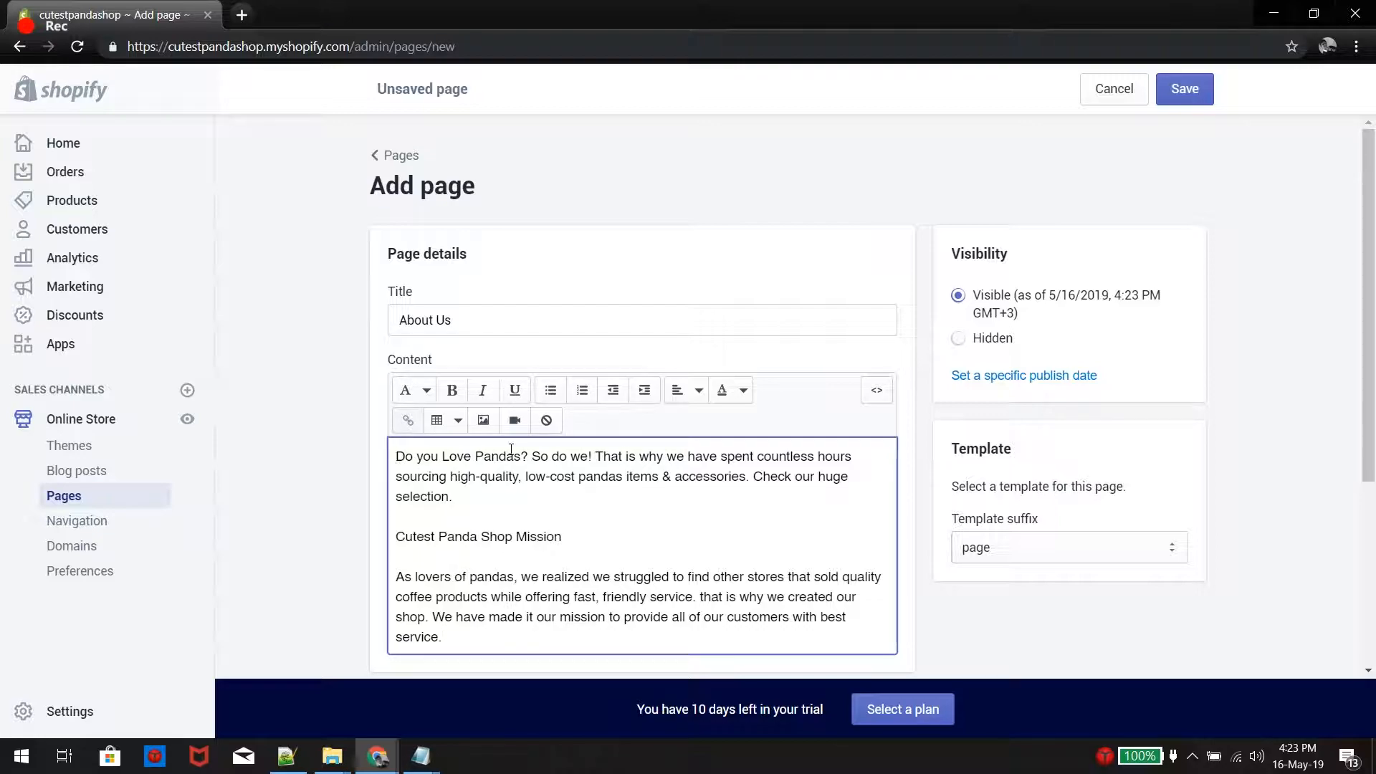
pyautogui.click(483, 420)
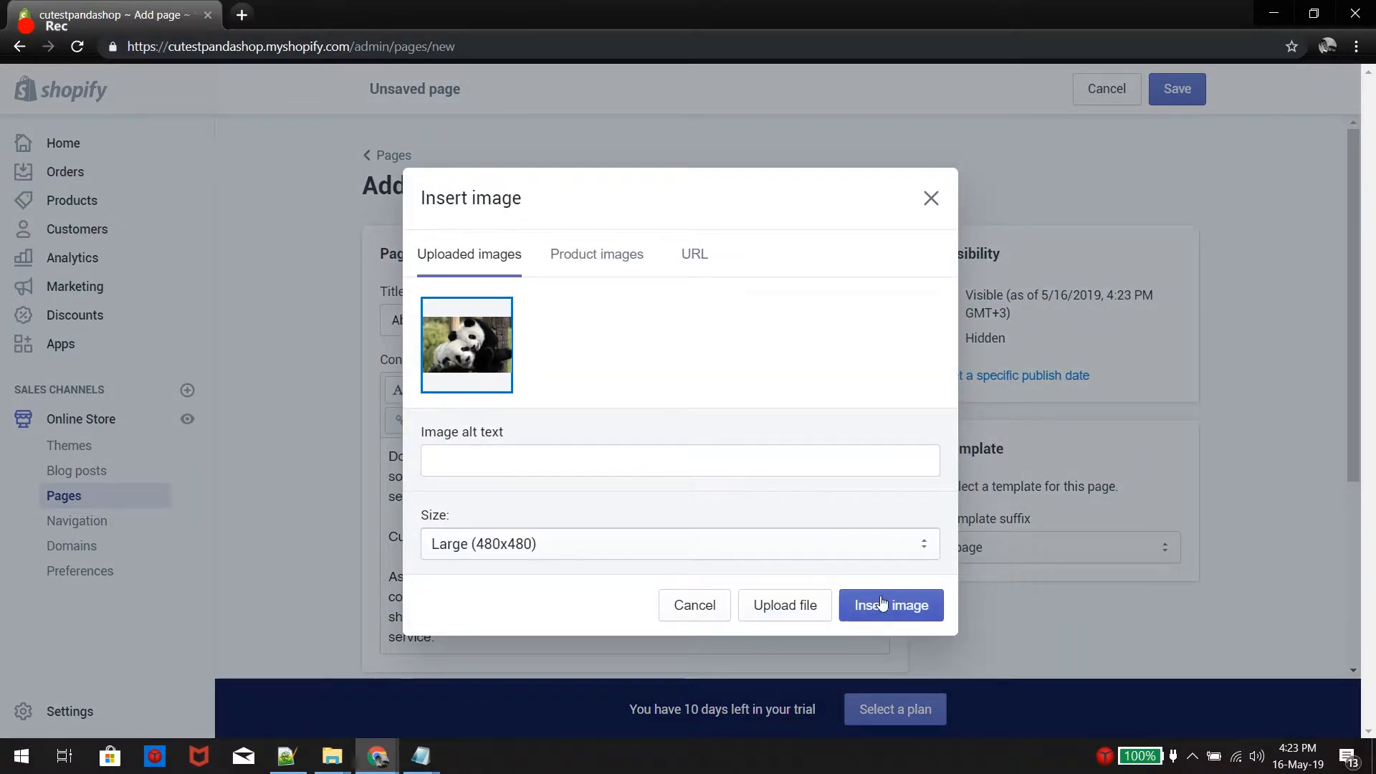
# Insert the panda photo aligned right with text wrapped around it
pyautogui.click(882, 604)
pyautogui.click(632, 521)
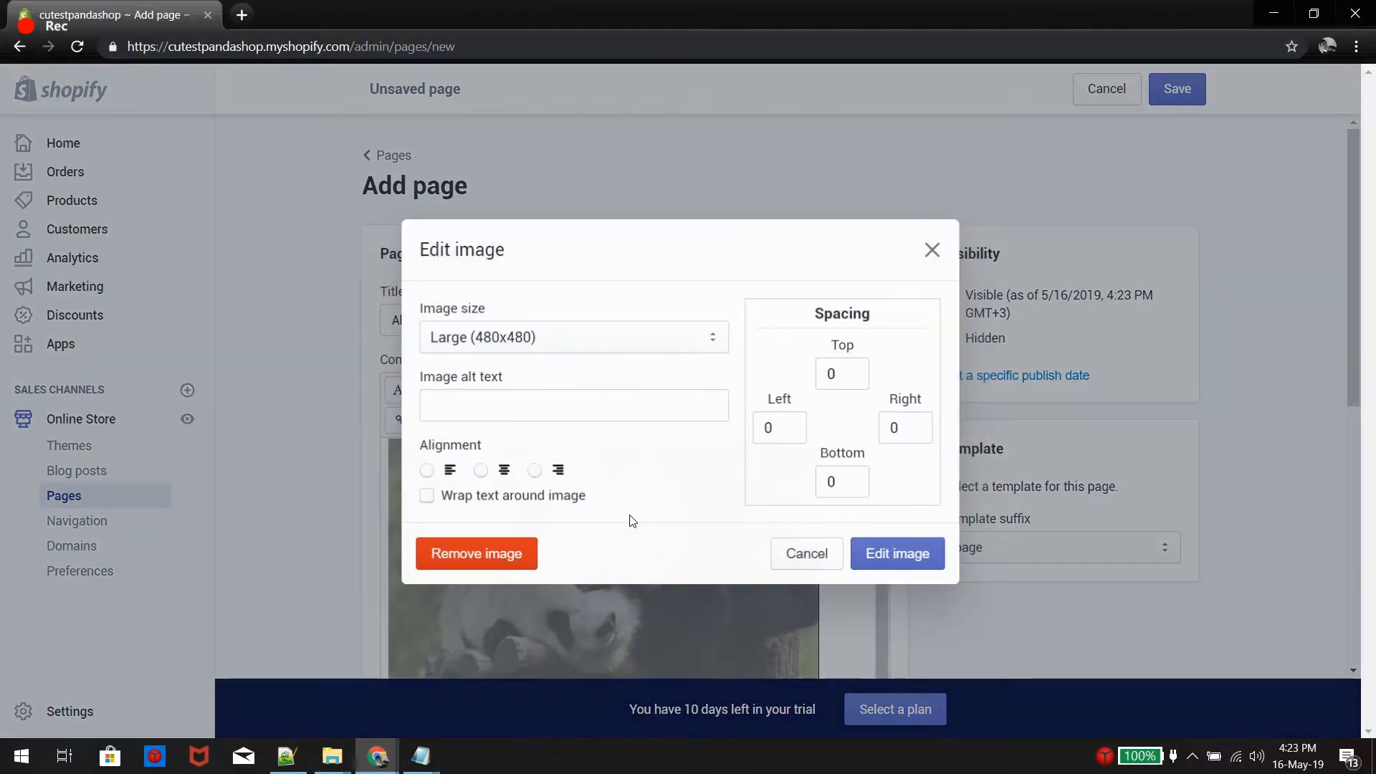
pyautogui.click(535, 470)
pyautogui.click(428, 495)
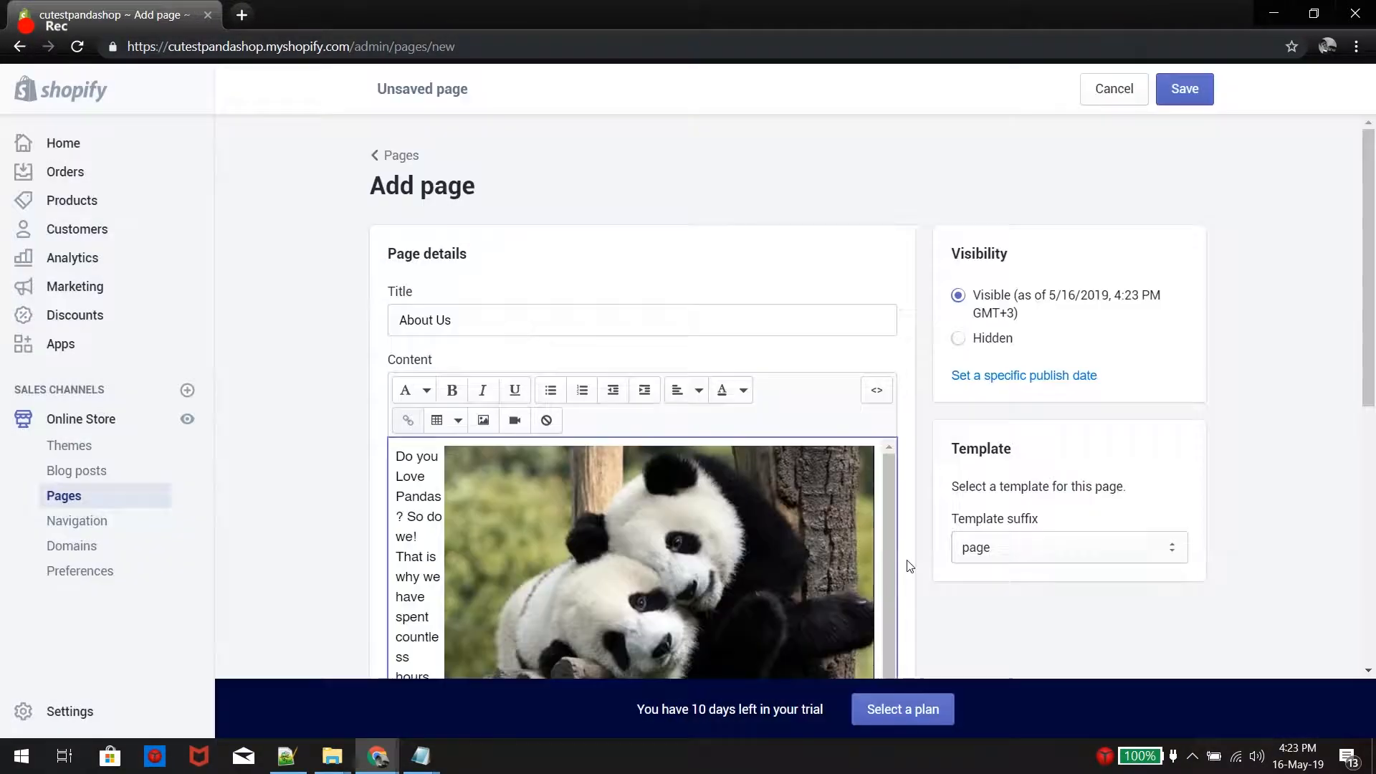
pyautogui.click(900, 560)
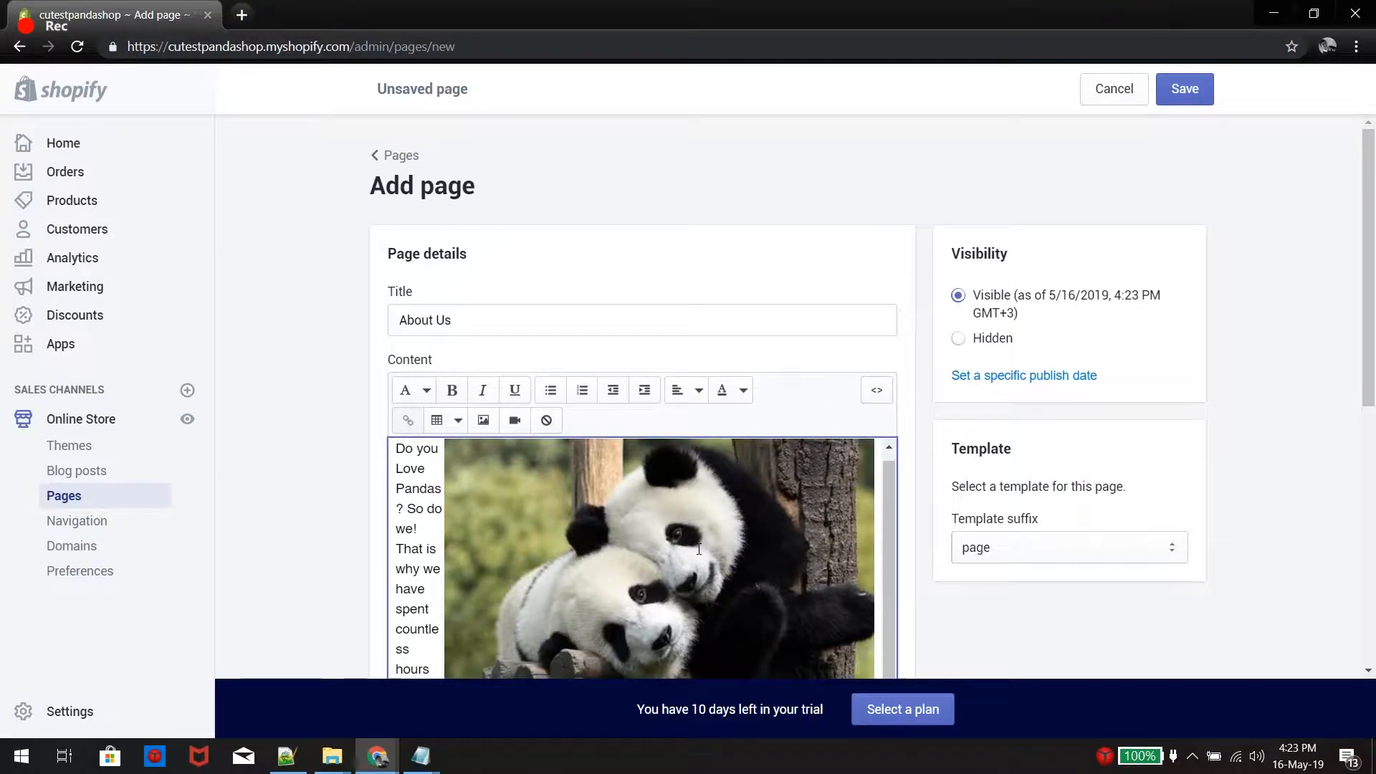
# Shrink the panda photo by dragging its resize handle
pyautogui.click(699, 549)
pyautogui.scroll(-6, 717, 516)
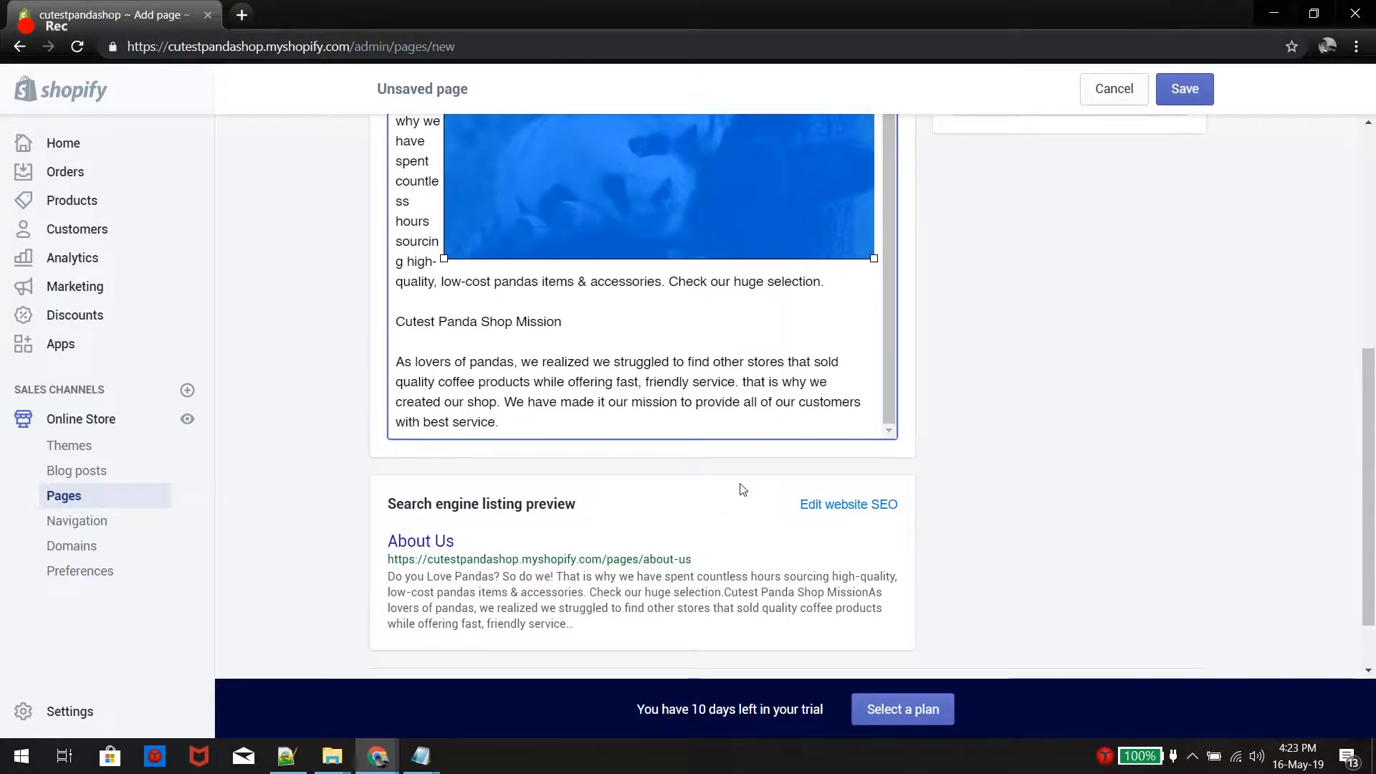
pyautogui.moveTo(874, 259); pyautogui.dragTo(690, 137)
pyautogui.scroll(2, 696, 194)
pyautogui.click(615, 397)
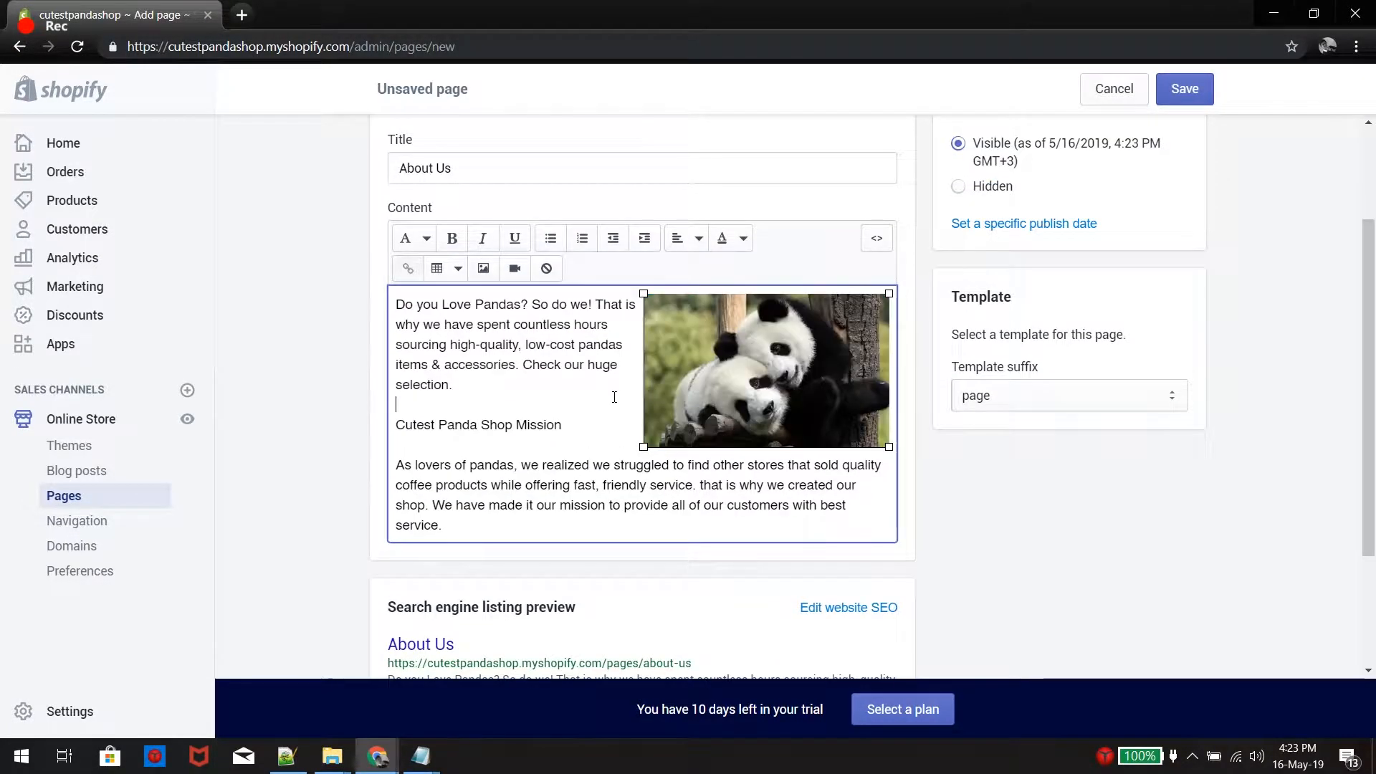
# Save the About Us page
pyautogui.scroll(2, 614, 398)
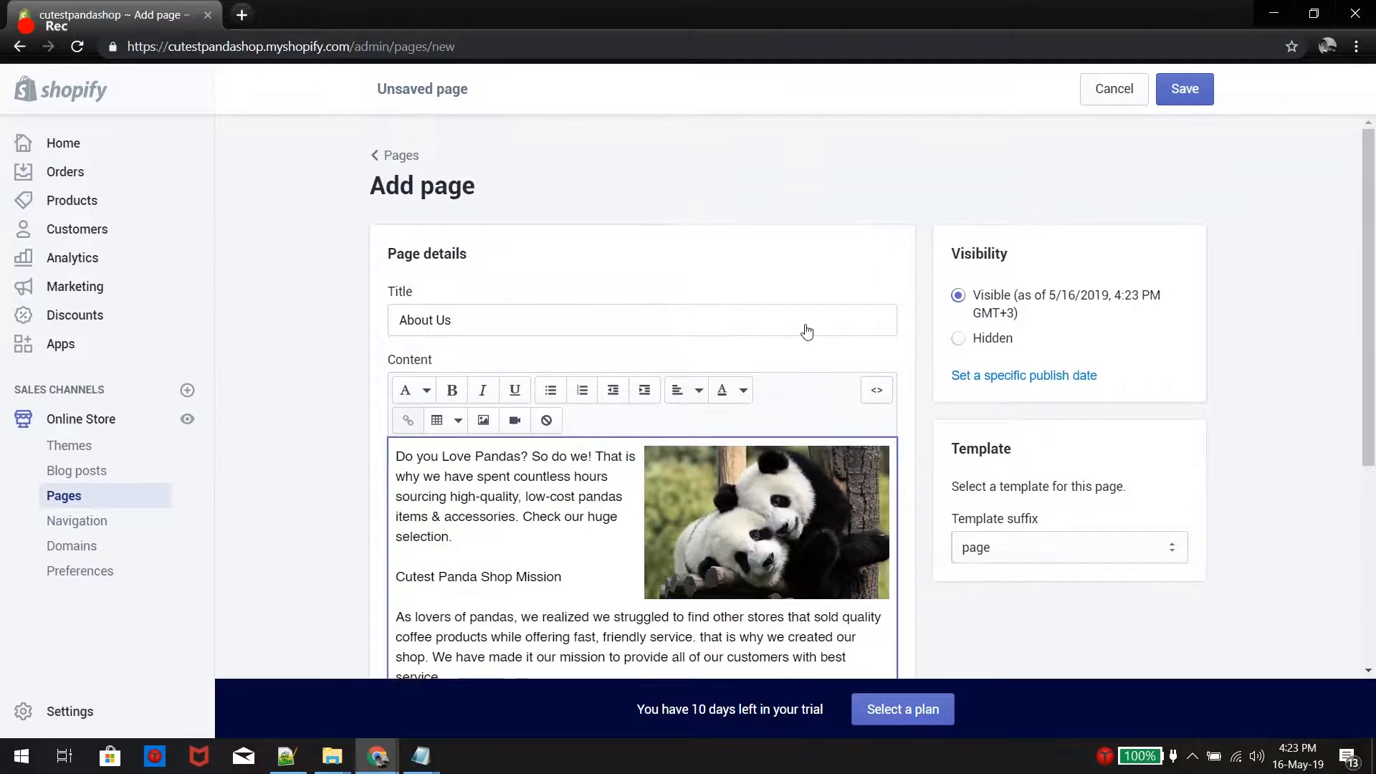
pyautogui.click(1202, 84)
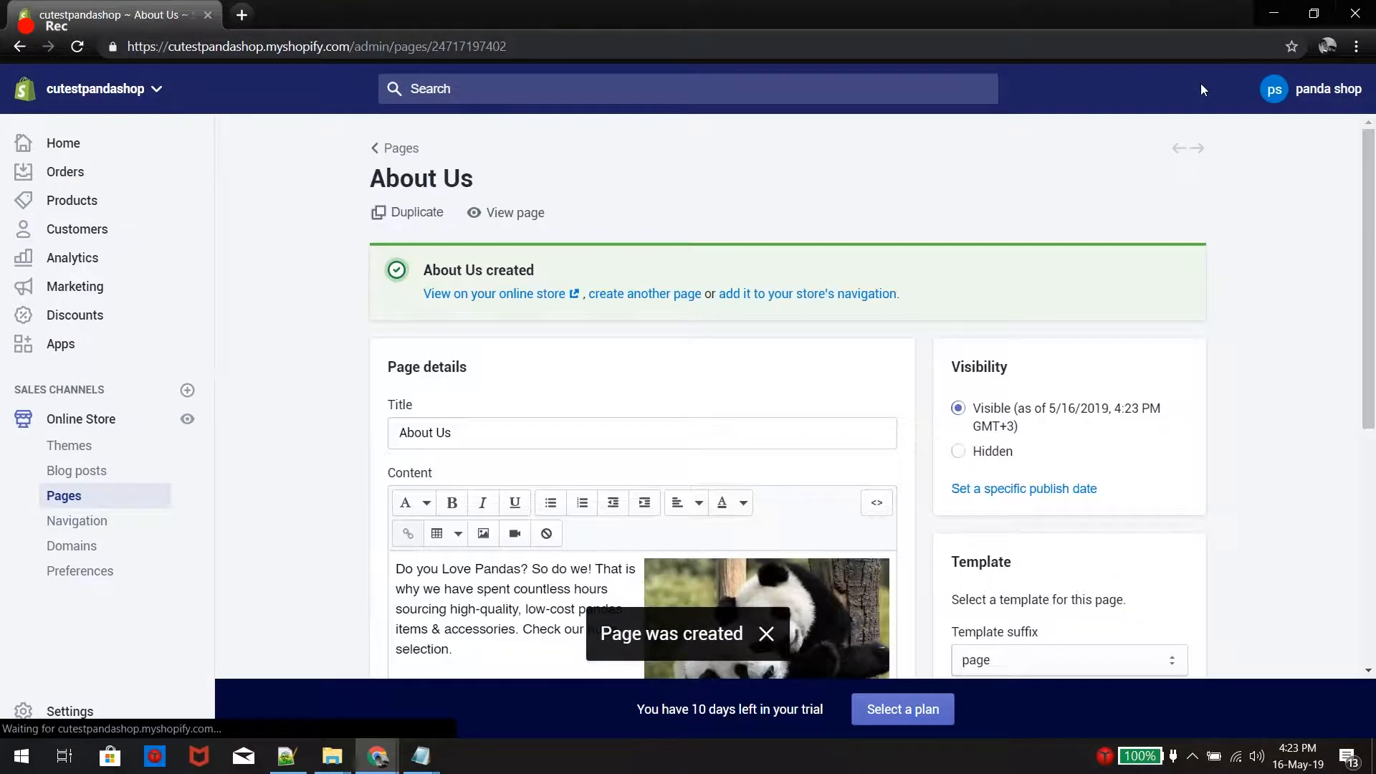
pyautogui.scroll(-1, 1136, 156)
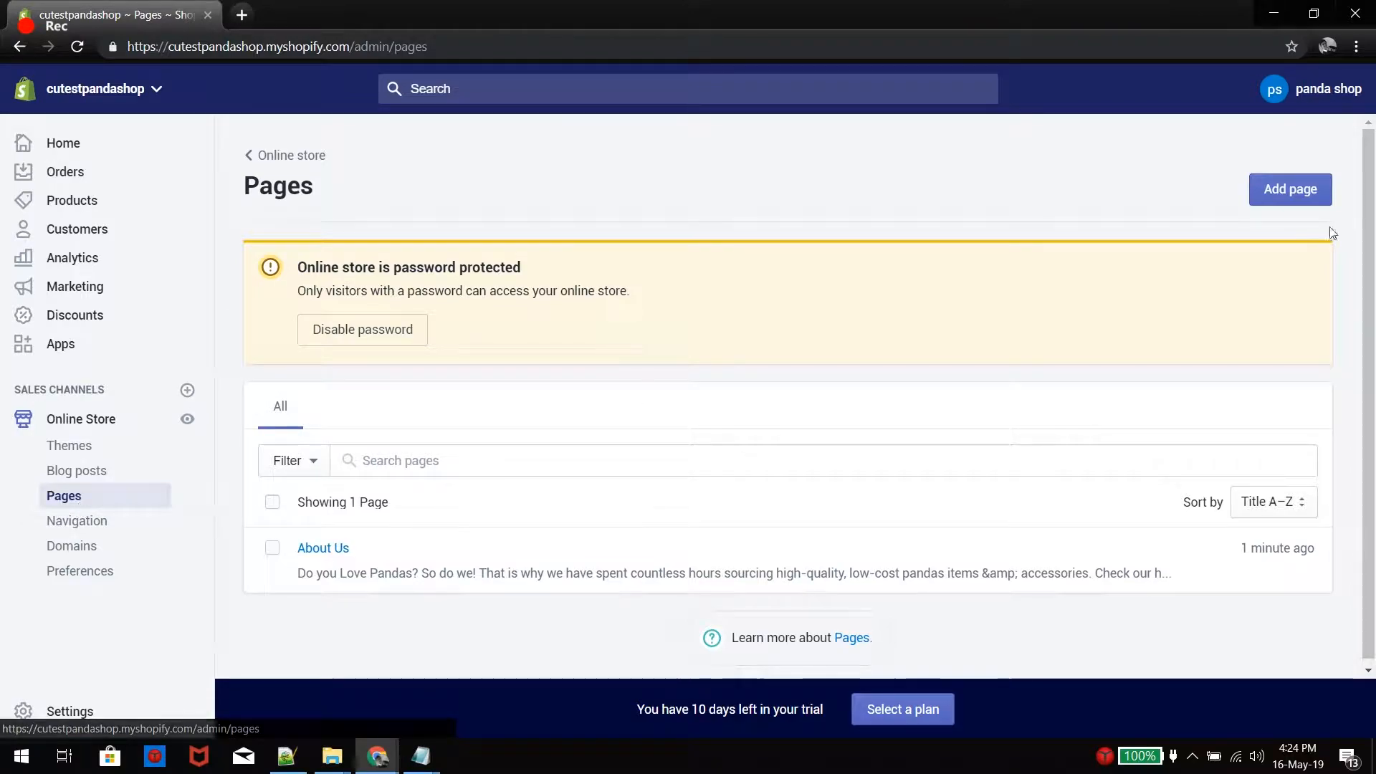
# Add a 'Contact Us' page with the page.contact template suffix and save it
pyautogui.click(460, 323)
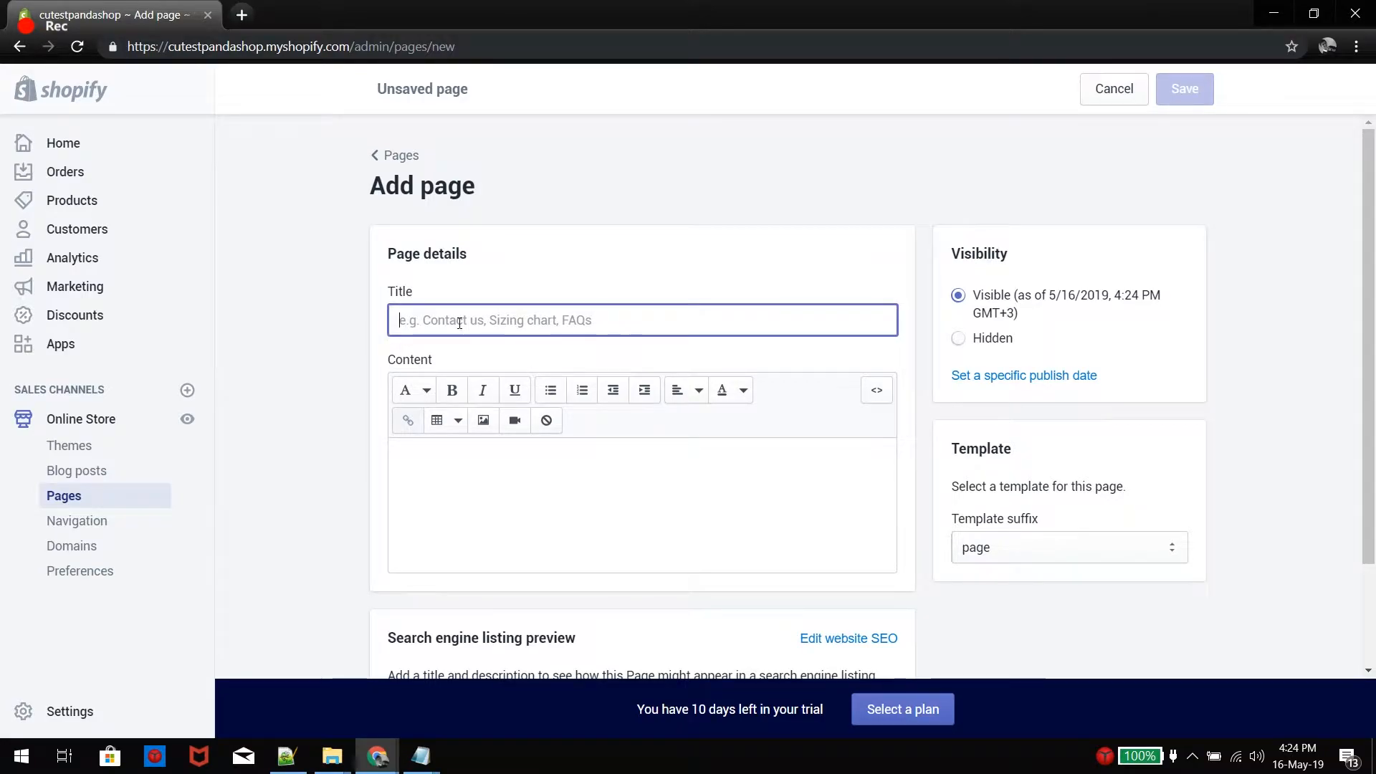
pyautogui.write('Cont')
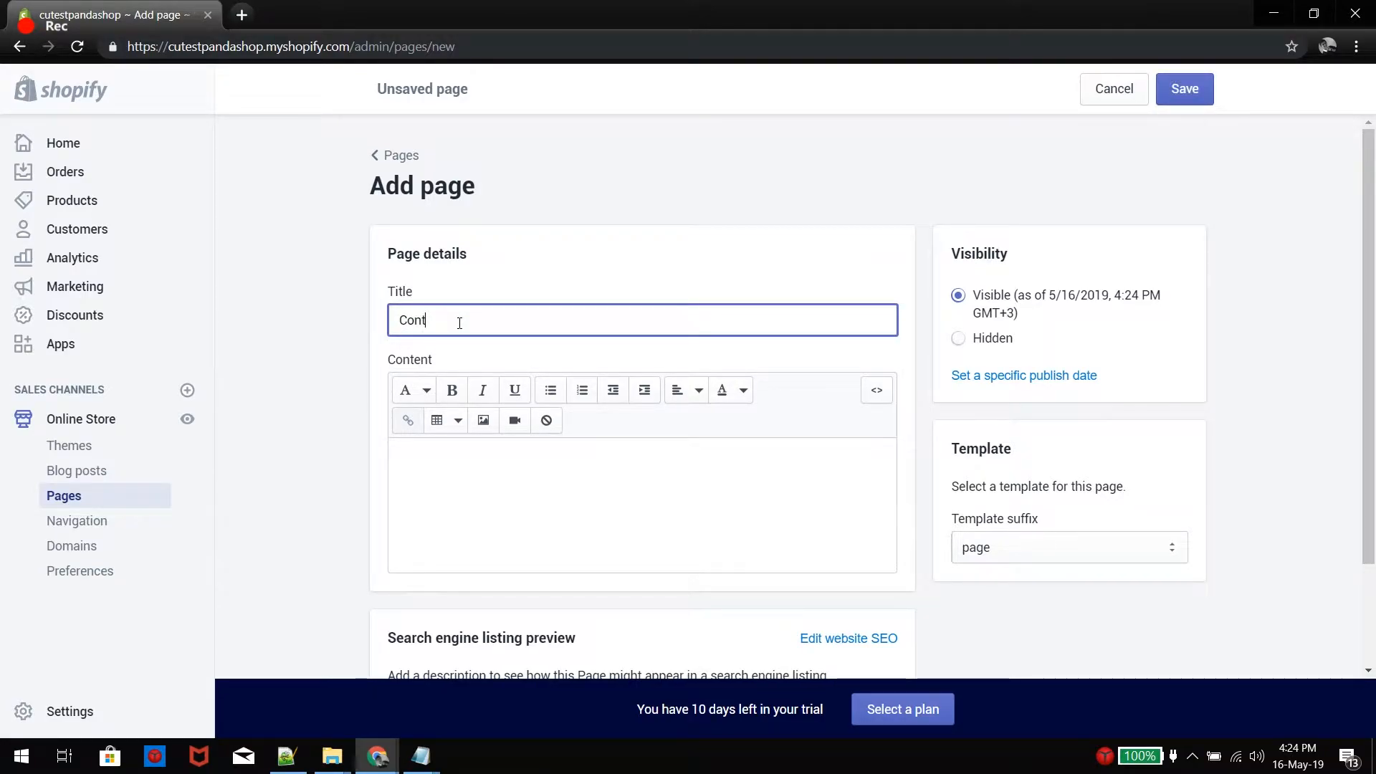
pyautogui.write('act Us')
pyautogui.click(1153, 548)
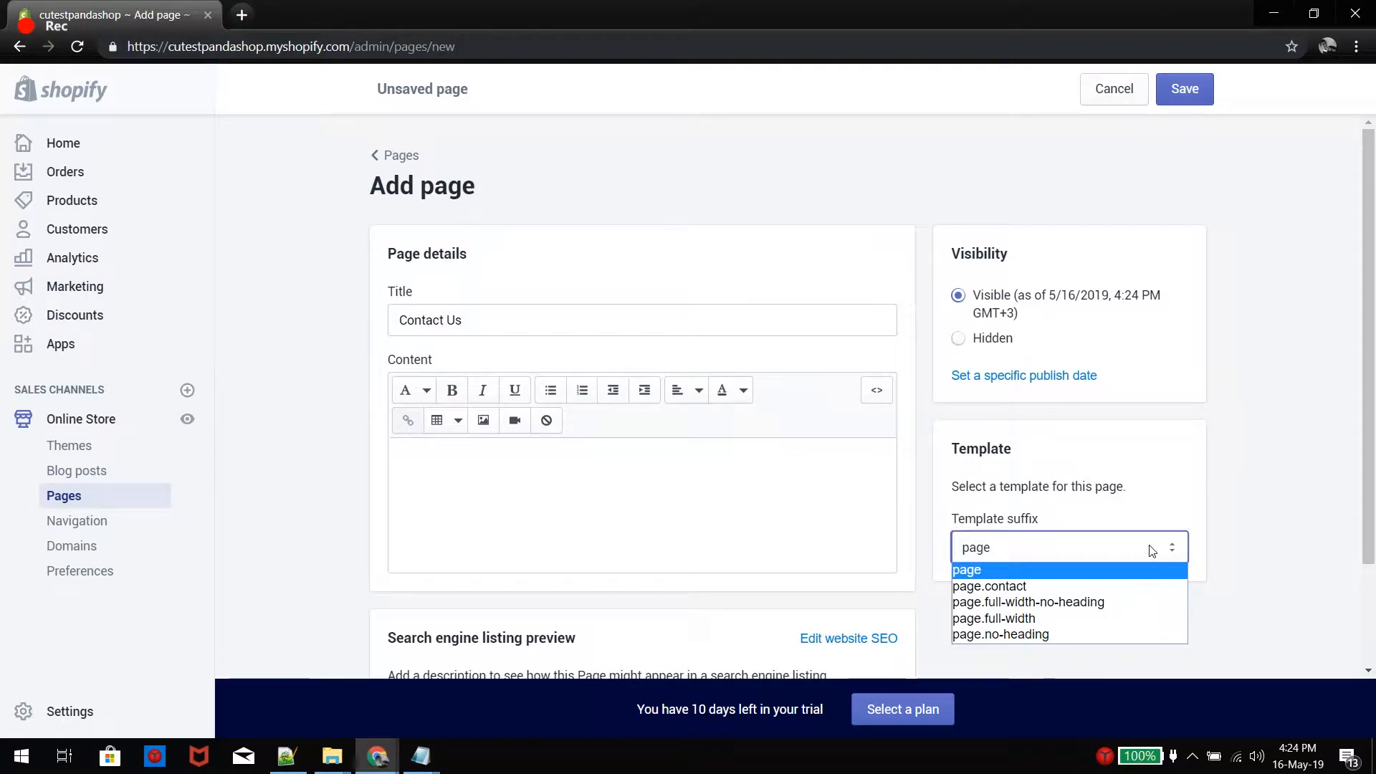
pyautogui.click(1111, 588)
pyautogui.scroll(-3, 793, 547)
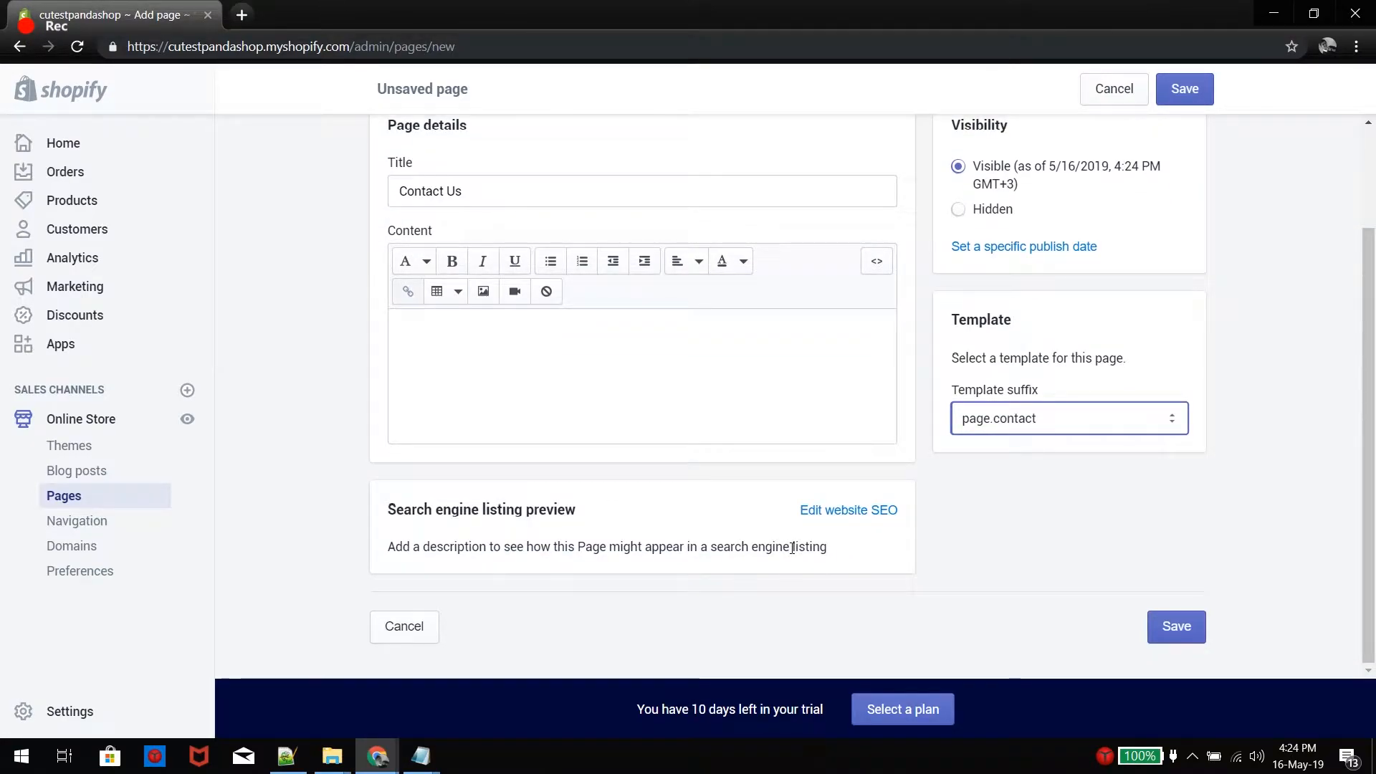
pyautogui.scroll(3, 896, 373)
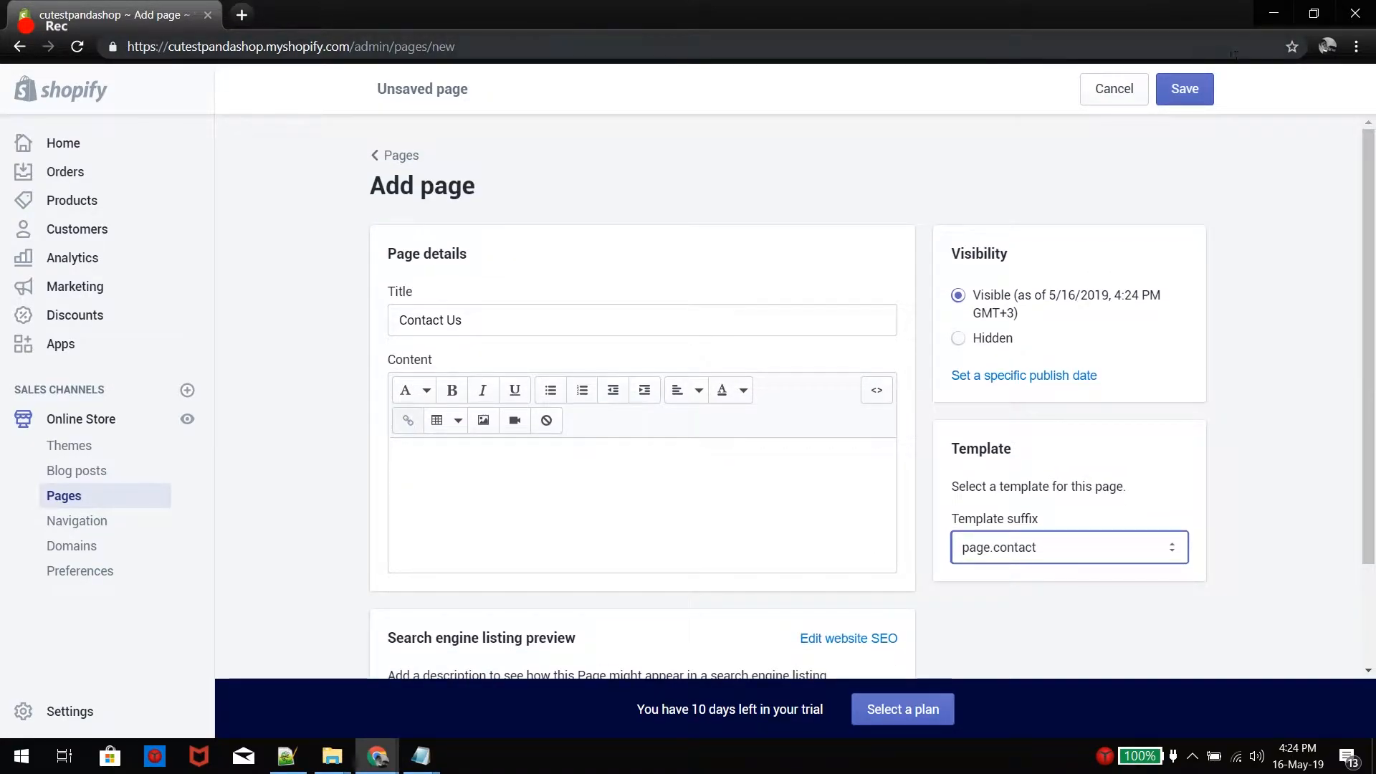
pyautogui.click(1193, 89)
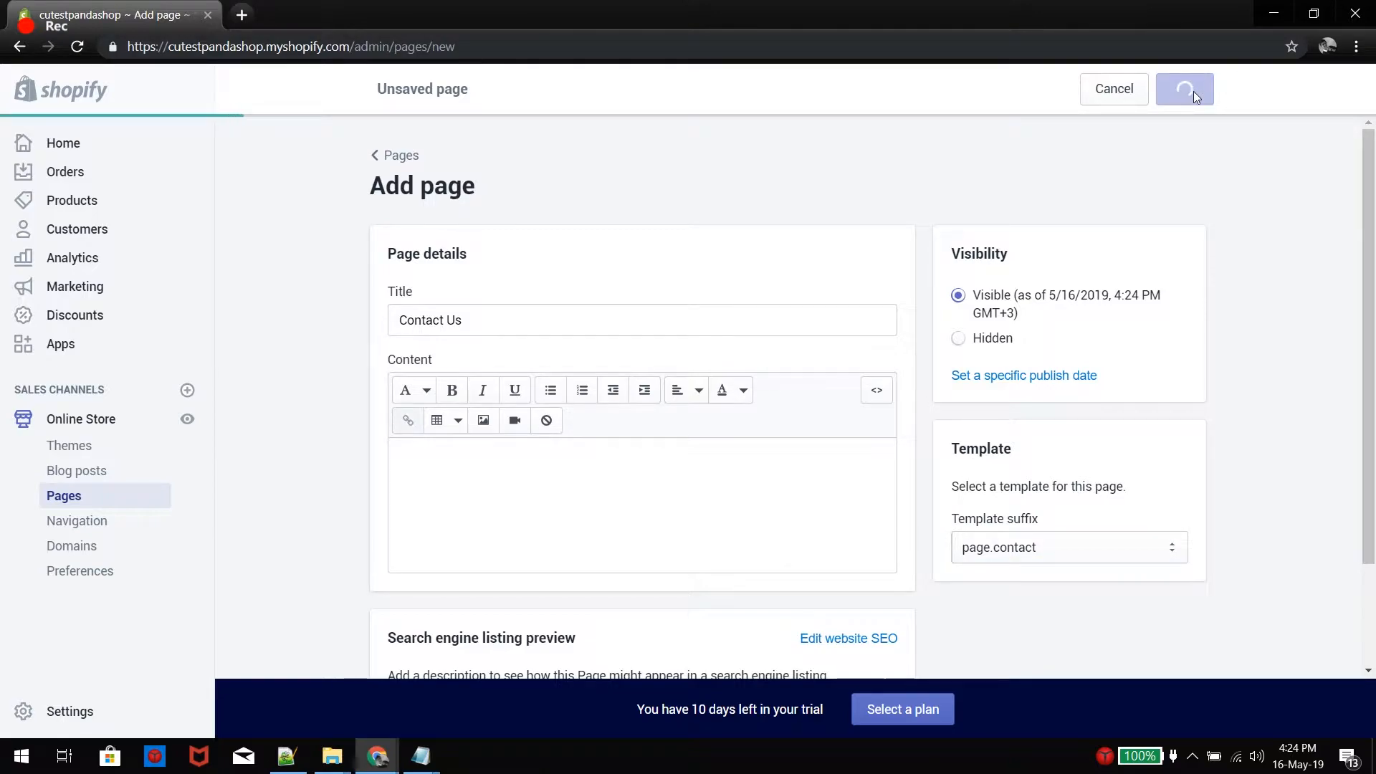
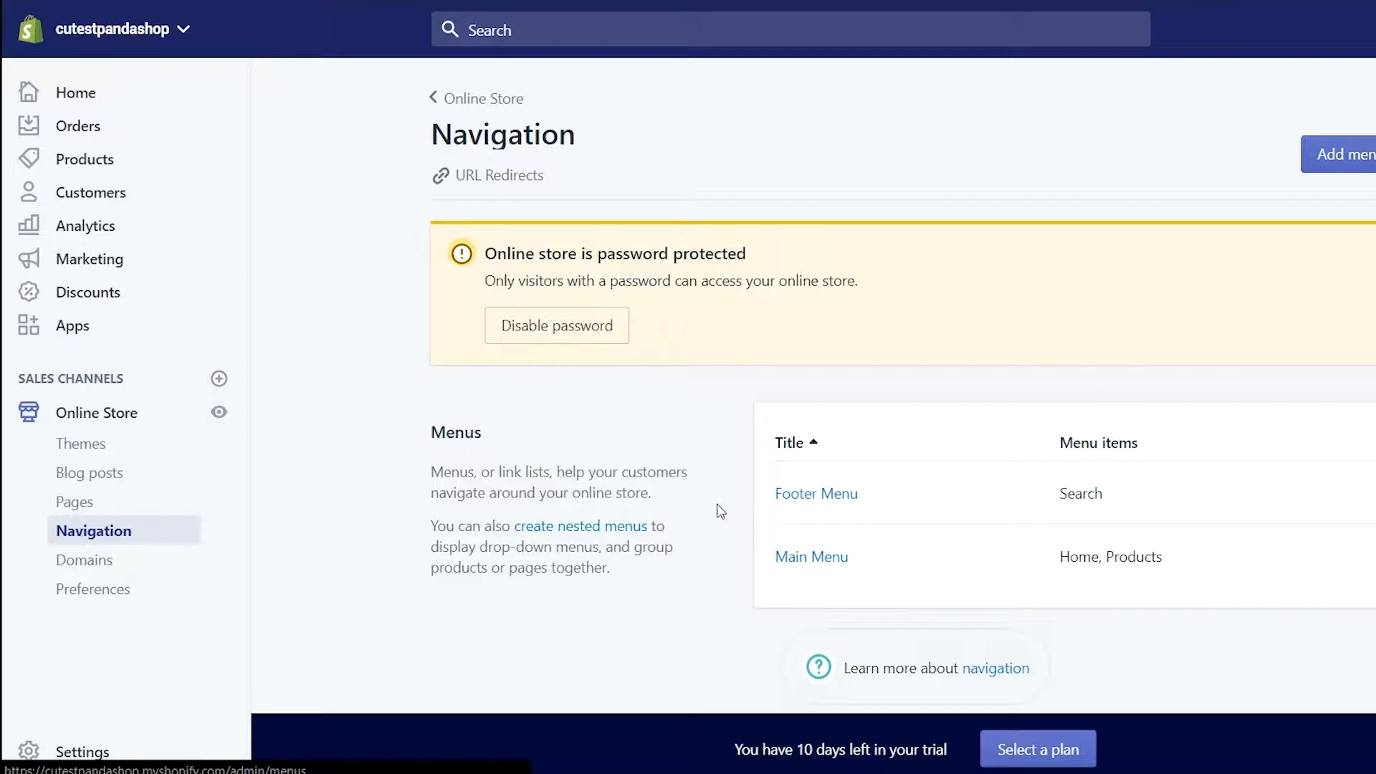
# In the Main Menu, add a 'Panda Mugs' item linked to the Panda Mugs collection and nest it under Products
pyautogui.click(809, 565)
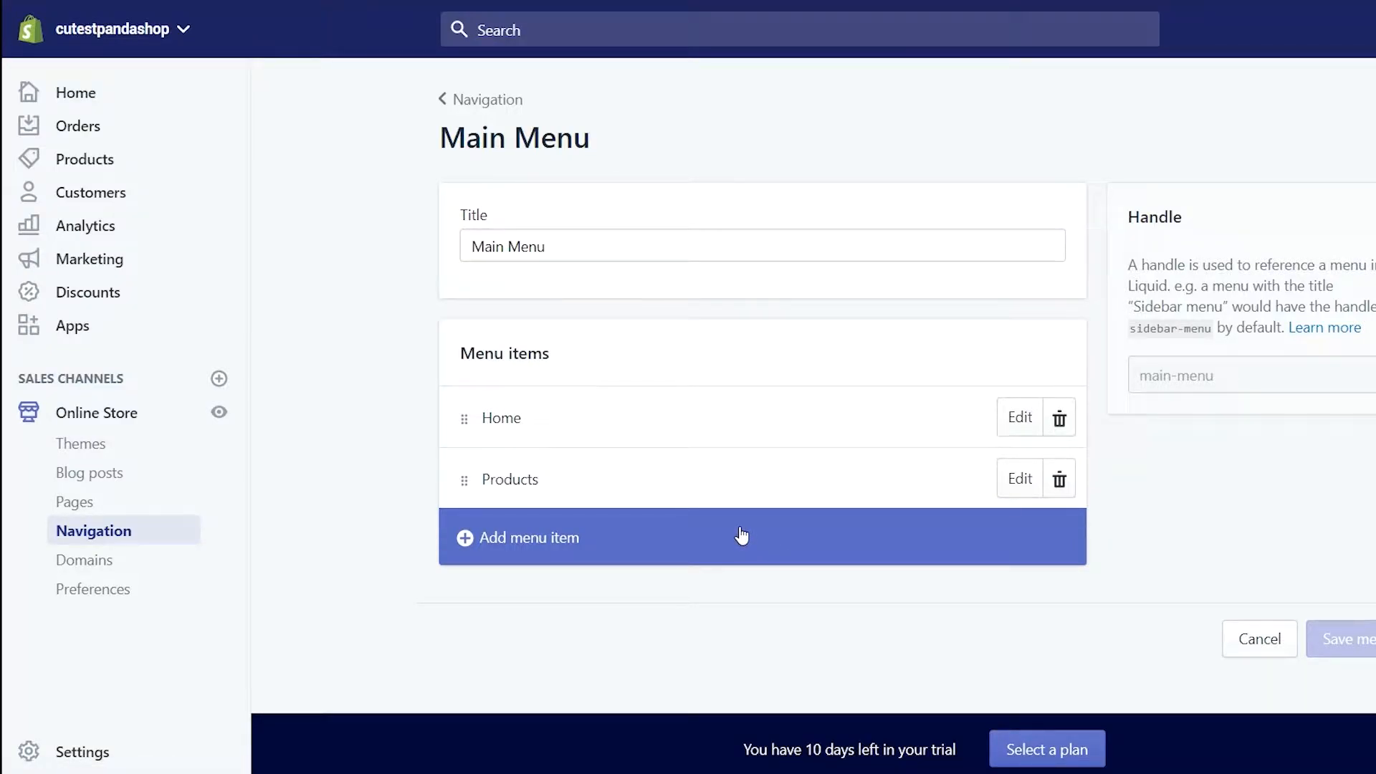
pyautogui.click(792, 511)
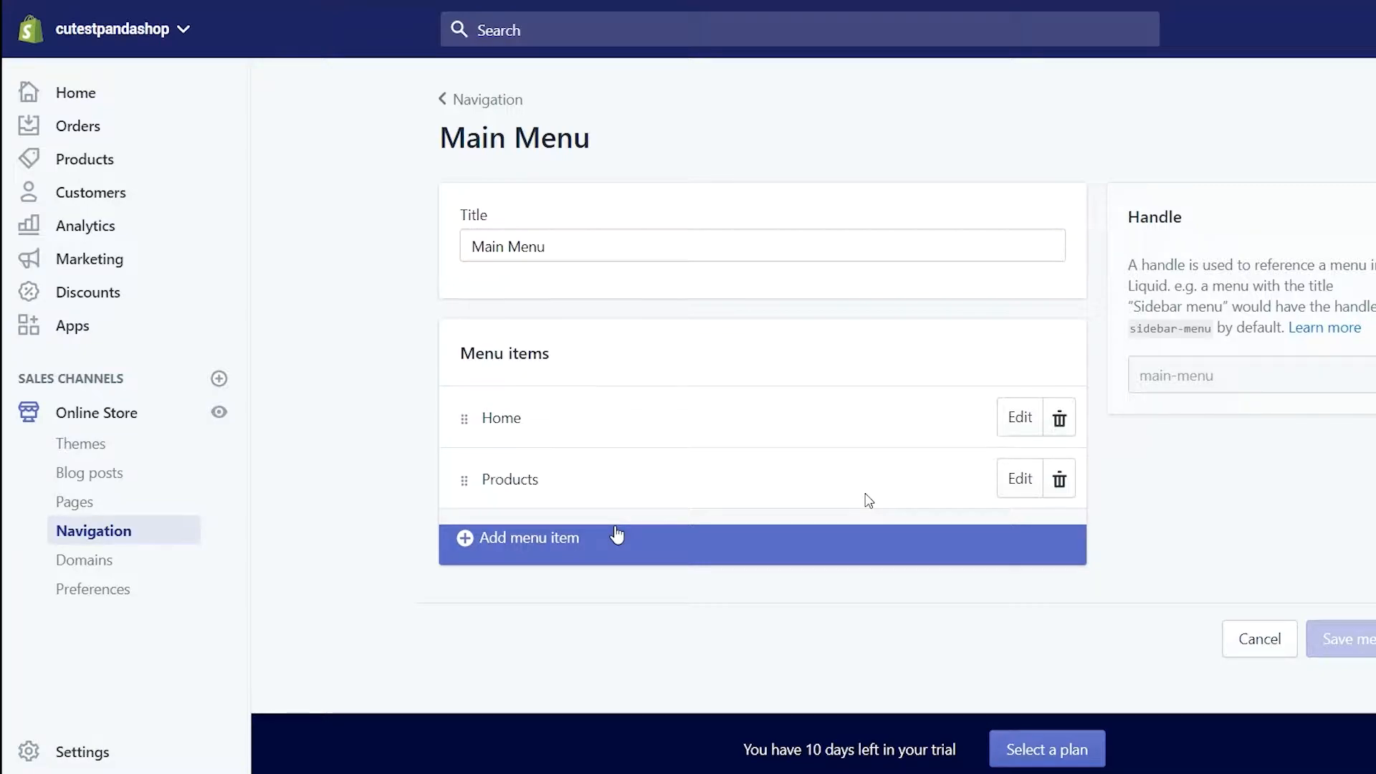
pyautogui.click(553, 546)
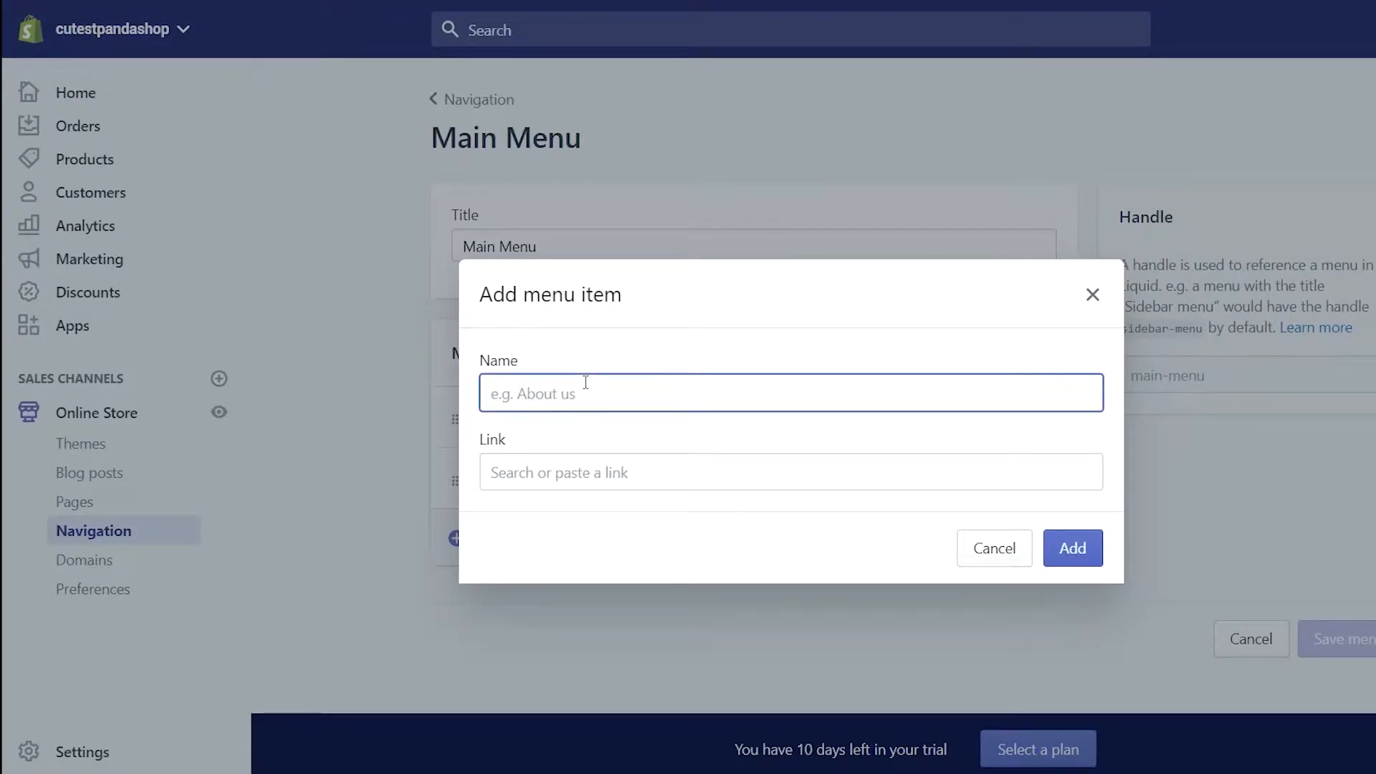
pyautogui.write('Panda M')
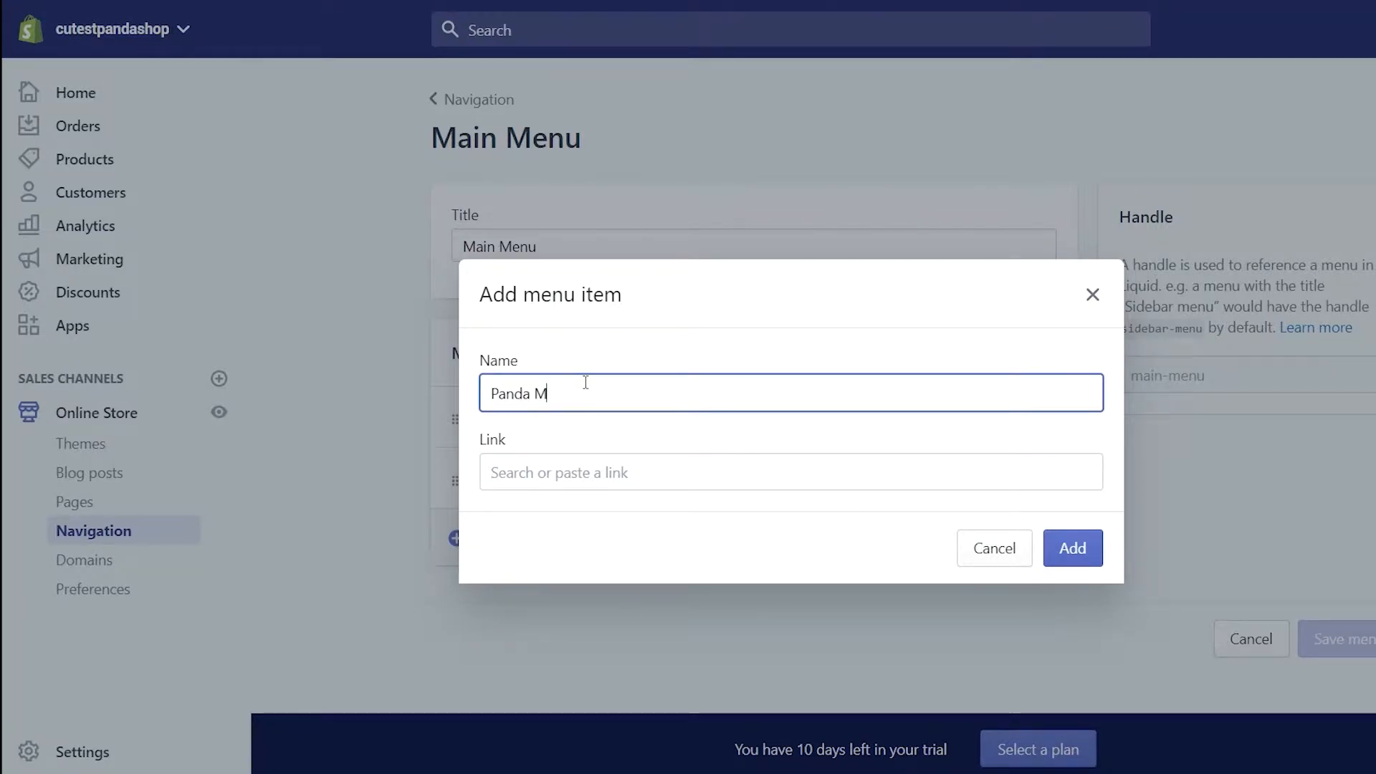
pyautogui.write('ugs')
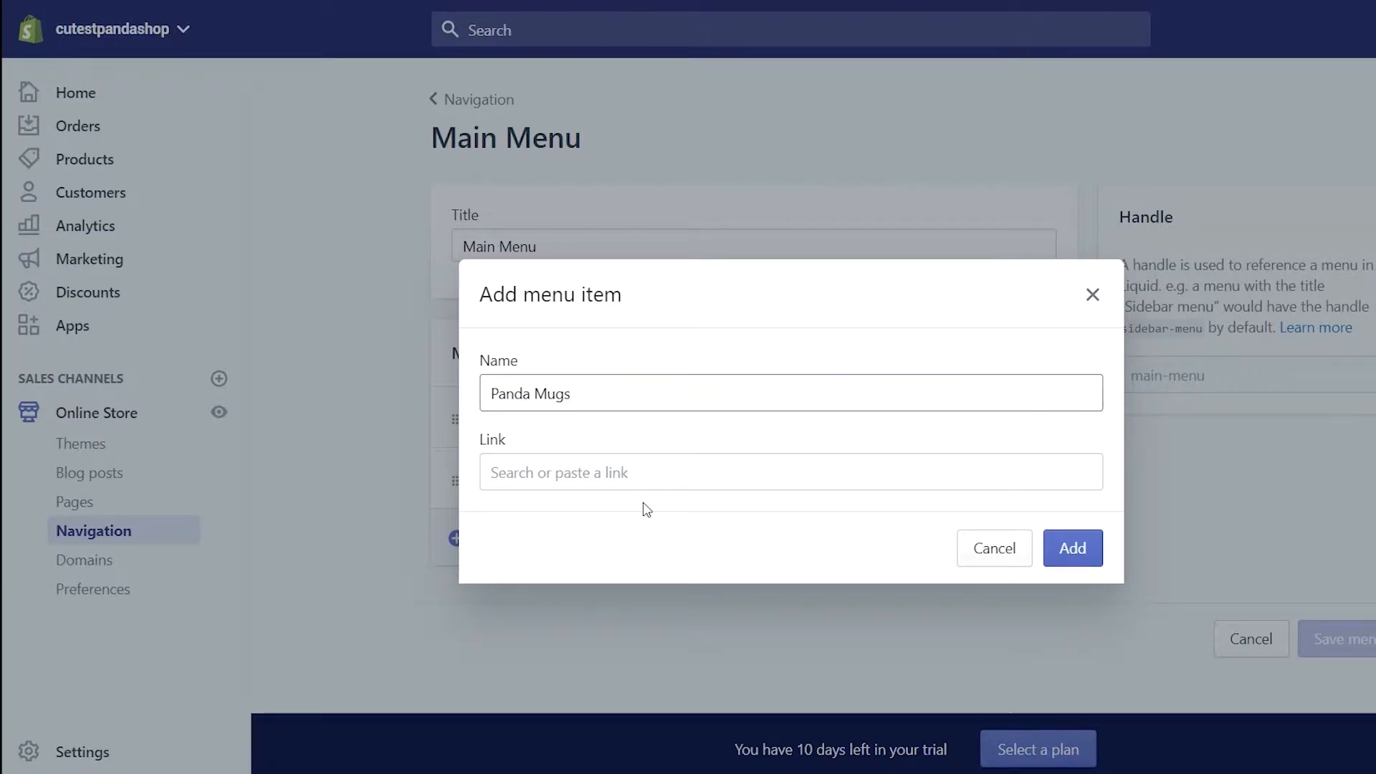
pyautogui.click(651, 474)
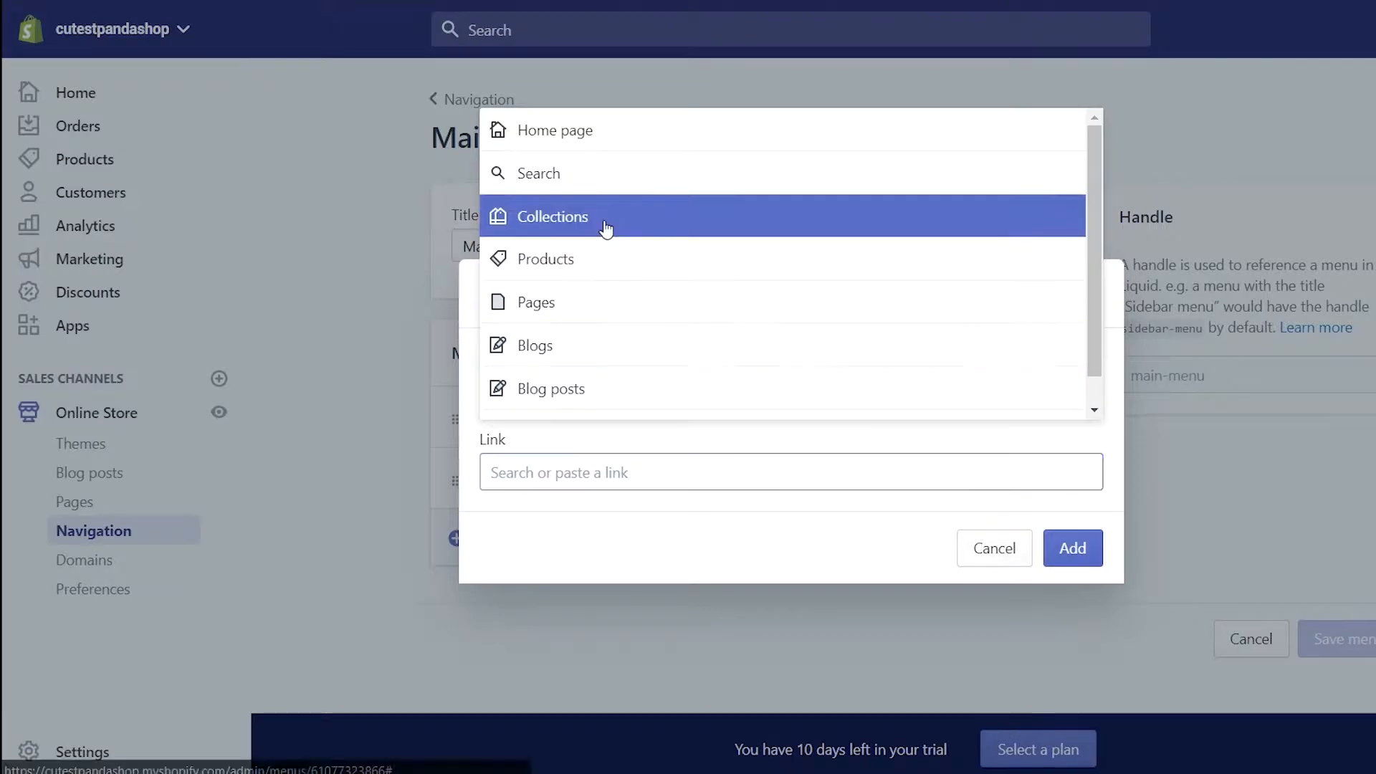
pyautogui.click(545, 218)
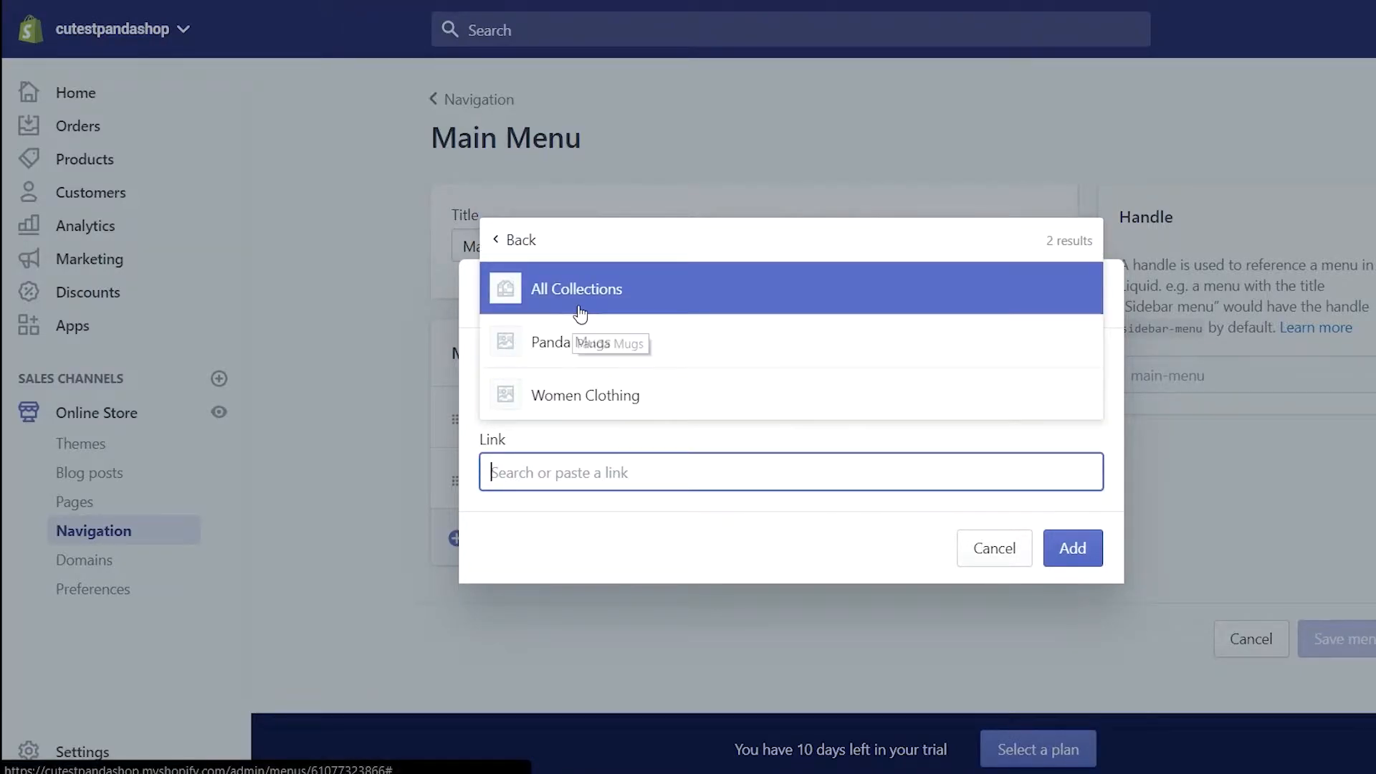
pyautogui.click(578, 343)
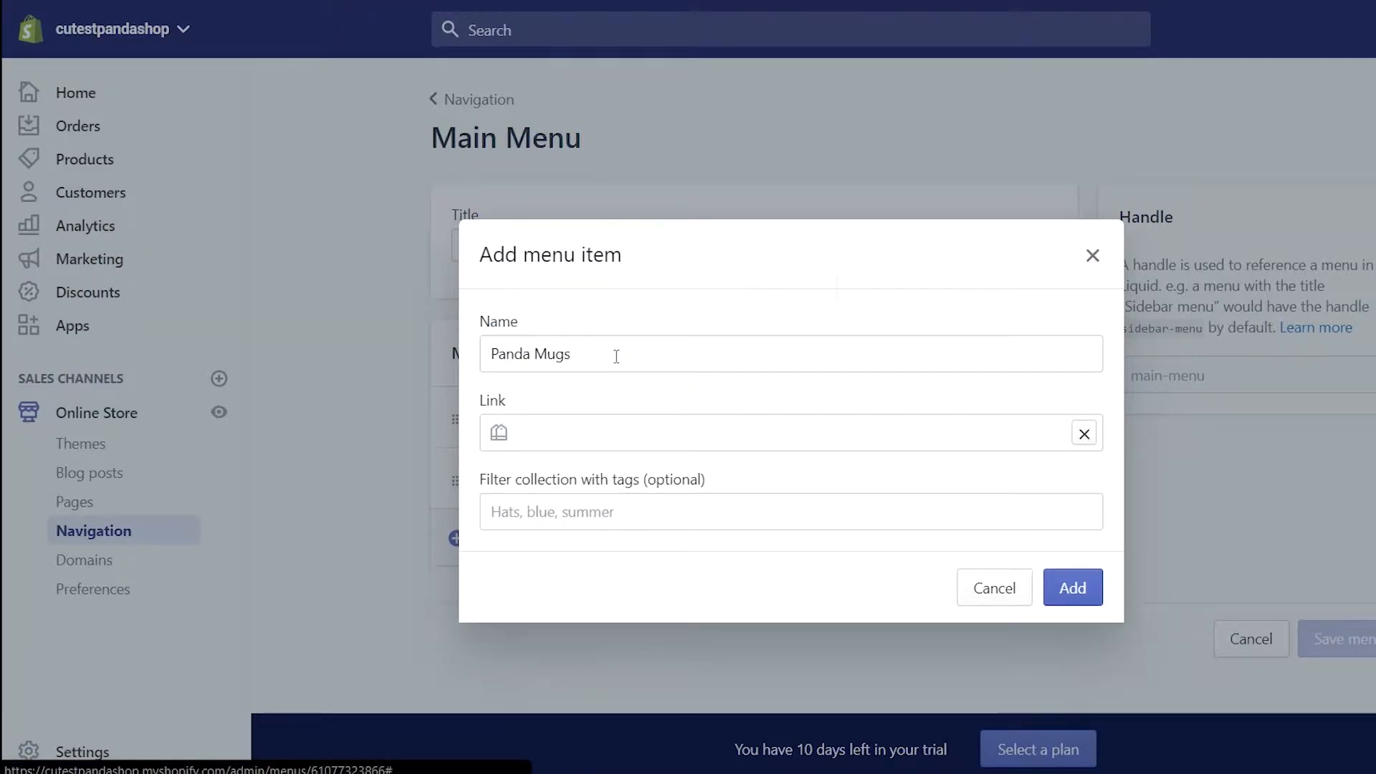
pyautogui.click(1076, 595)
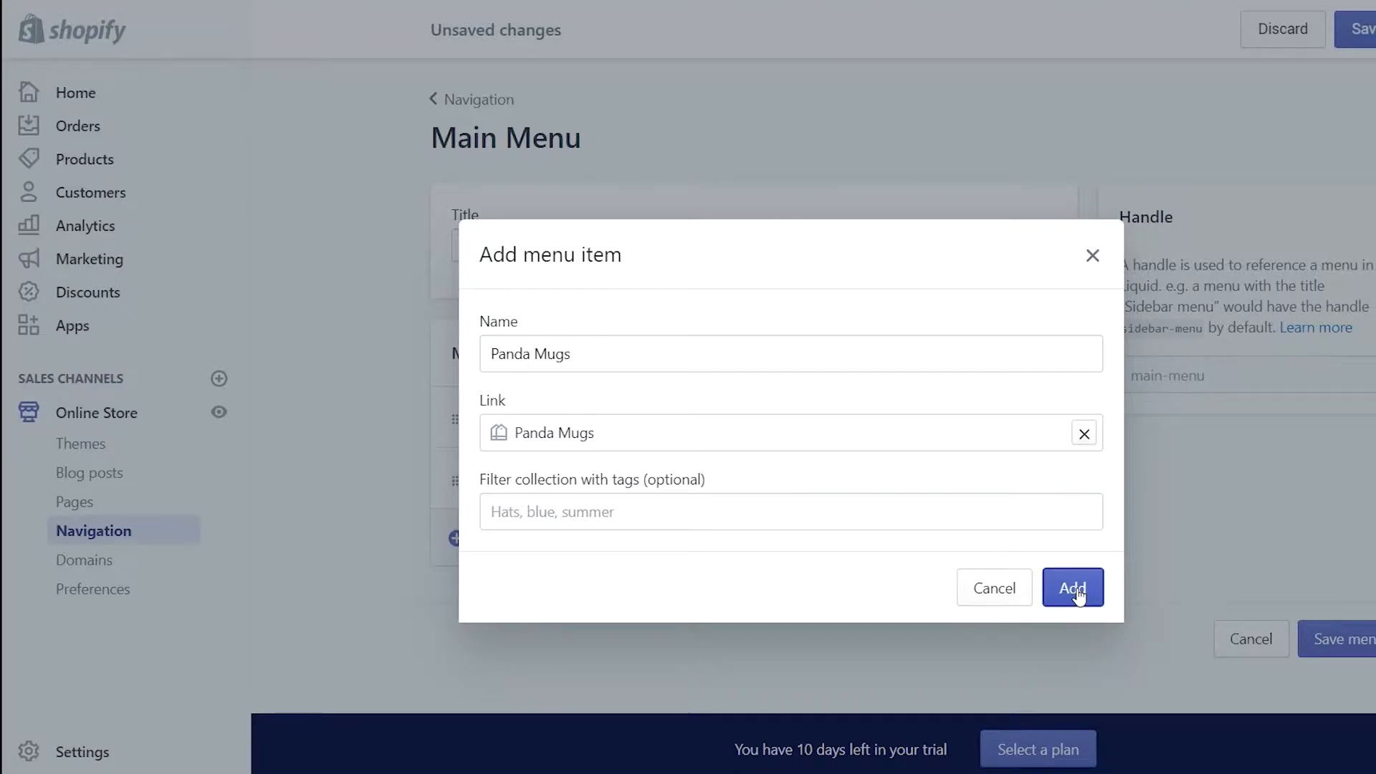
pyautogui.click(1077, 595)
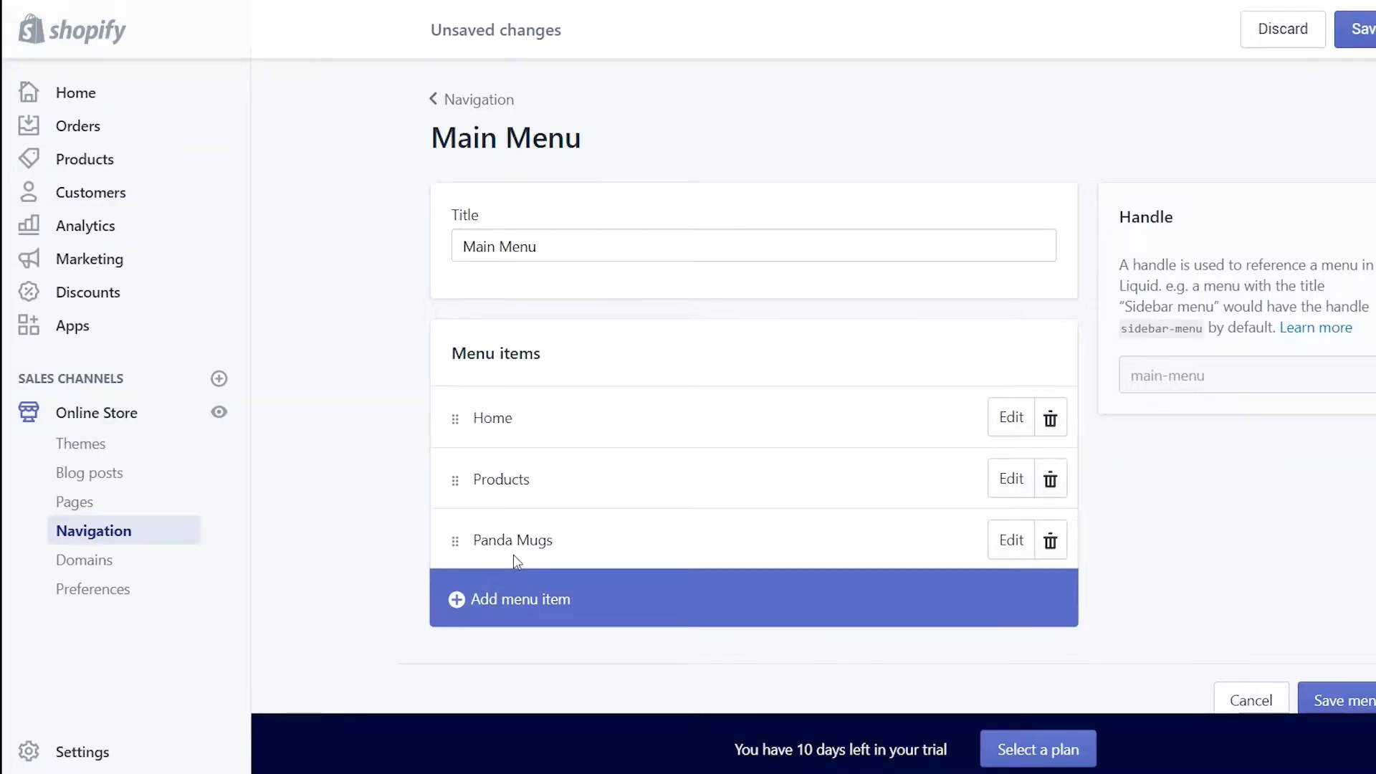
pyautogui.moveTo(459, 548); pyautogui.dragTo(496, 471)
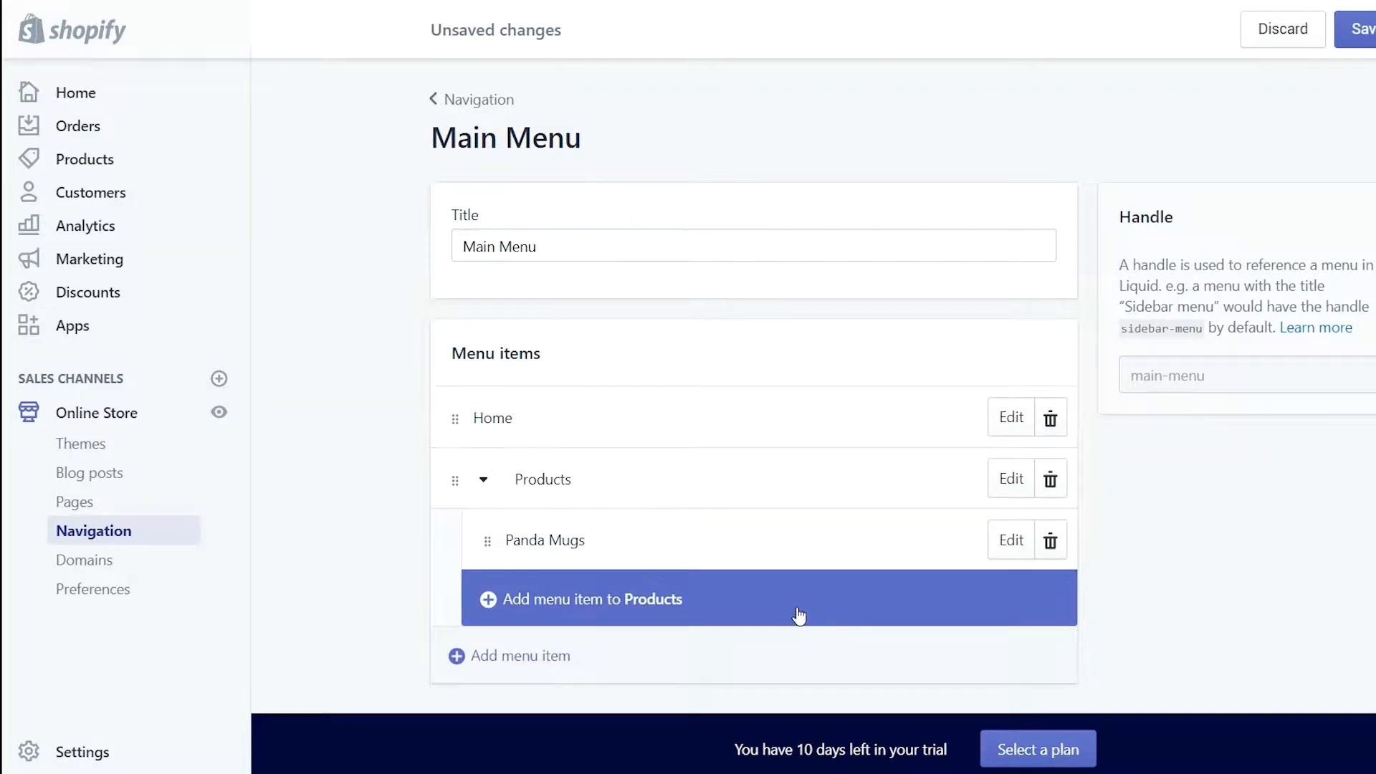
# Add a 'Women Clothing' item under Products, linked to the Women Clothing collection
pyautogui.scroll(-2, 609, 602)
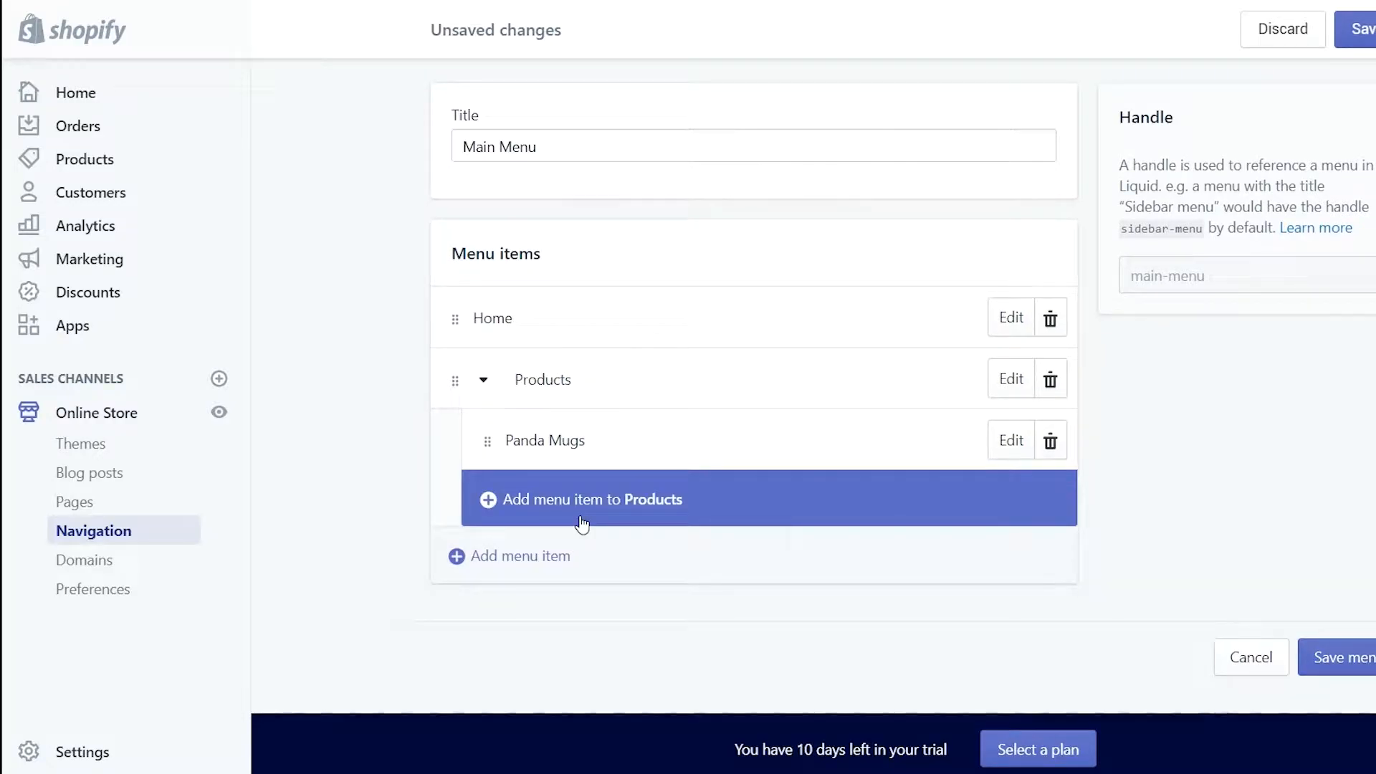
pyautogui.click(581, 518)
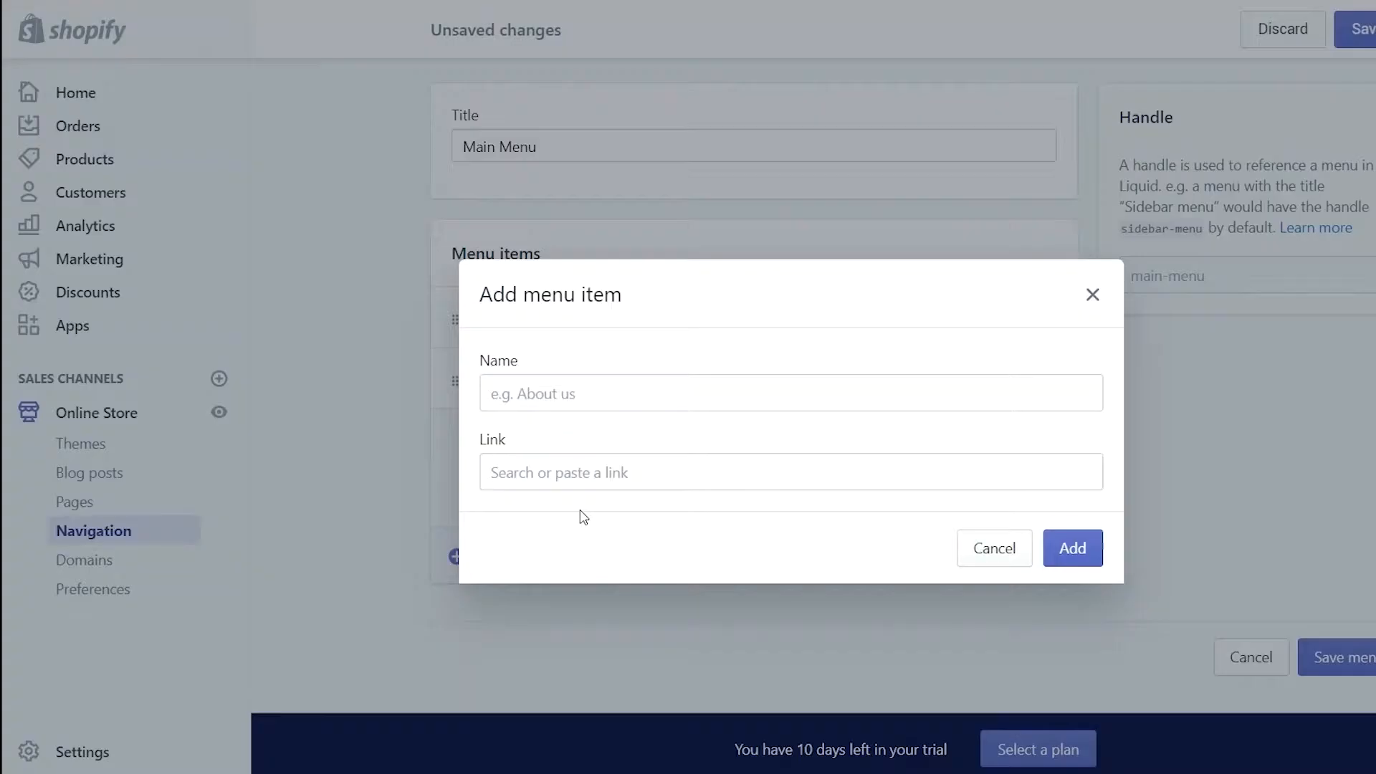
pyautogui.click(575, 393)
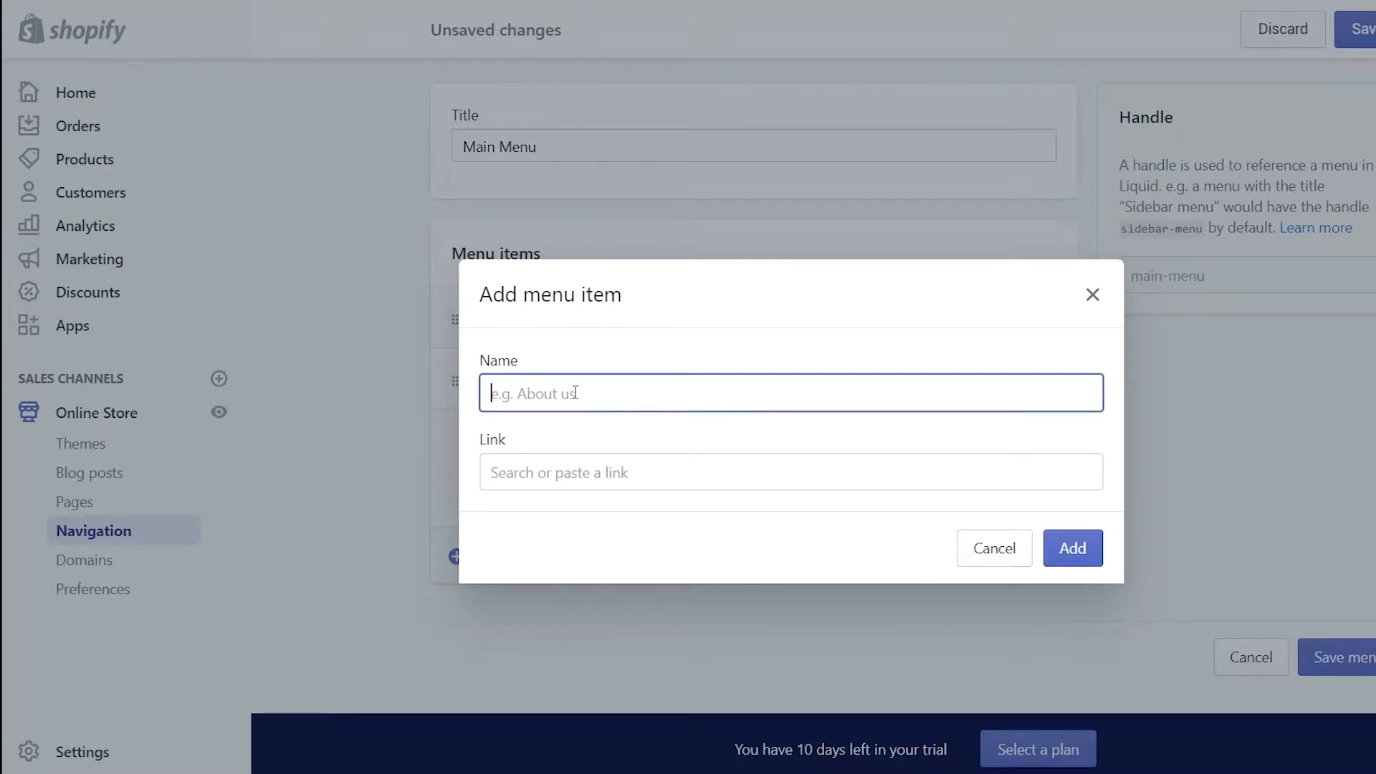
pyautogui.write('Woem')
pyautogui.write('en Clothing')
pyautogui.press('Tab')
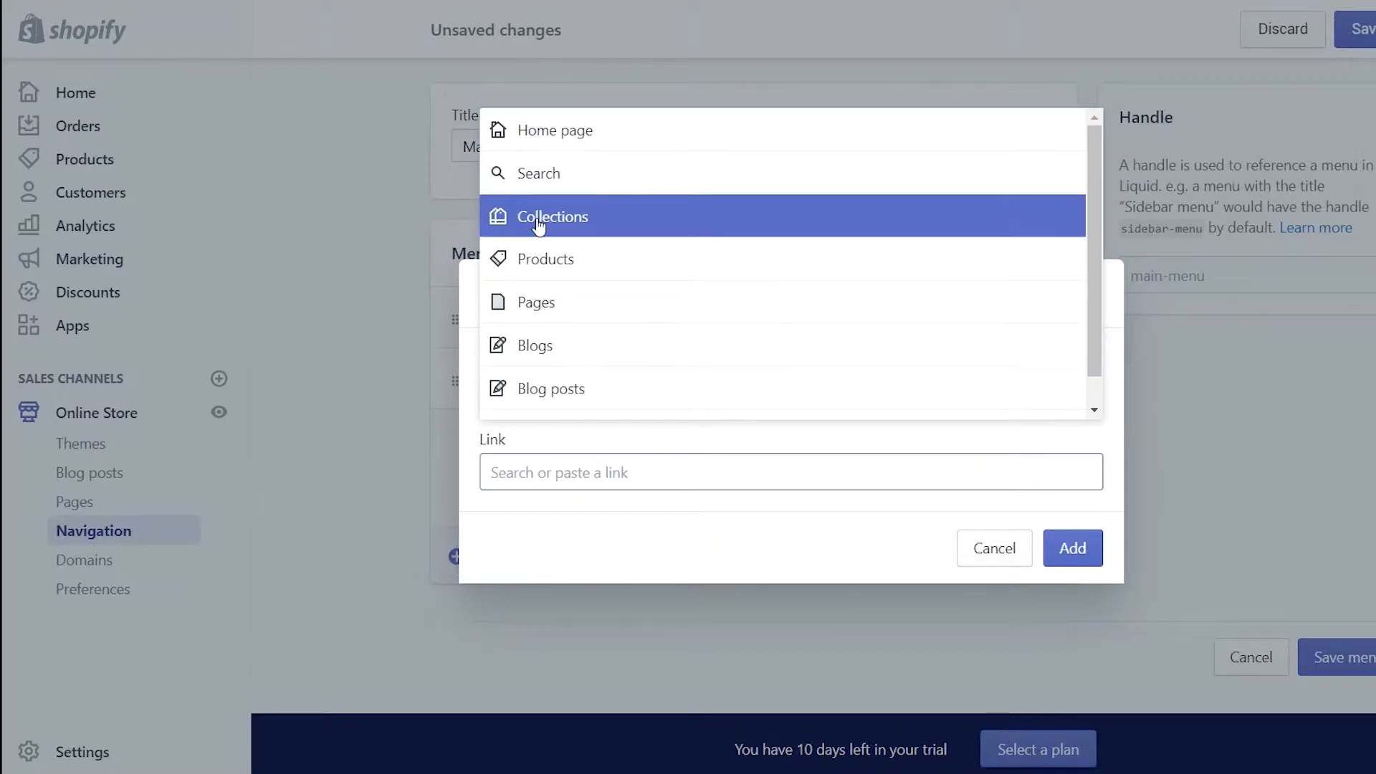
pyautogui.click(541, 224)
pyautogui.click(633, 398)
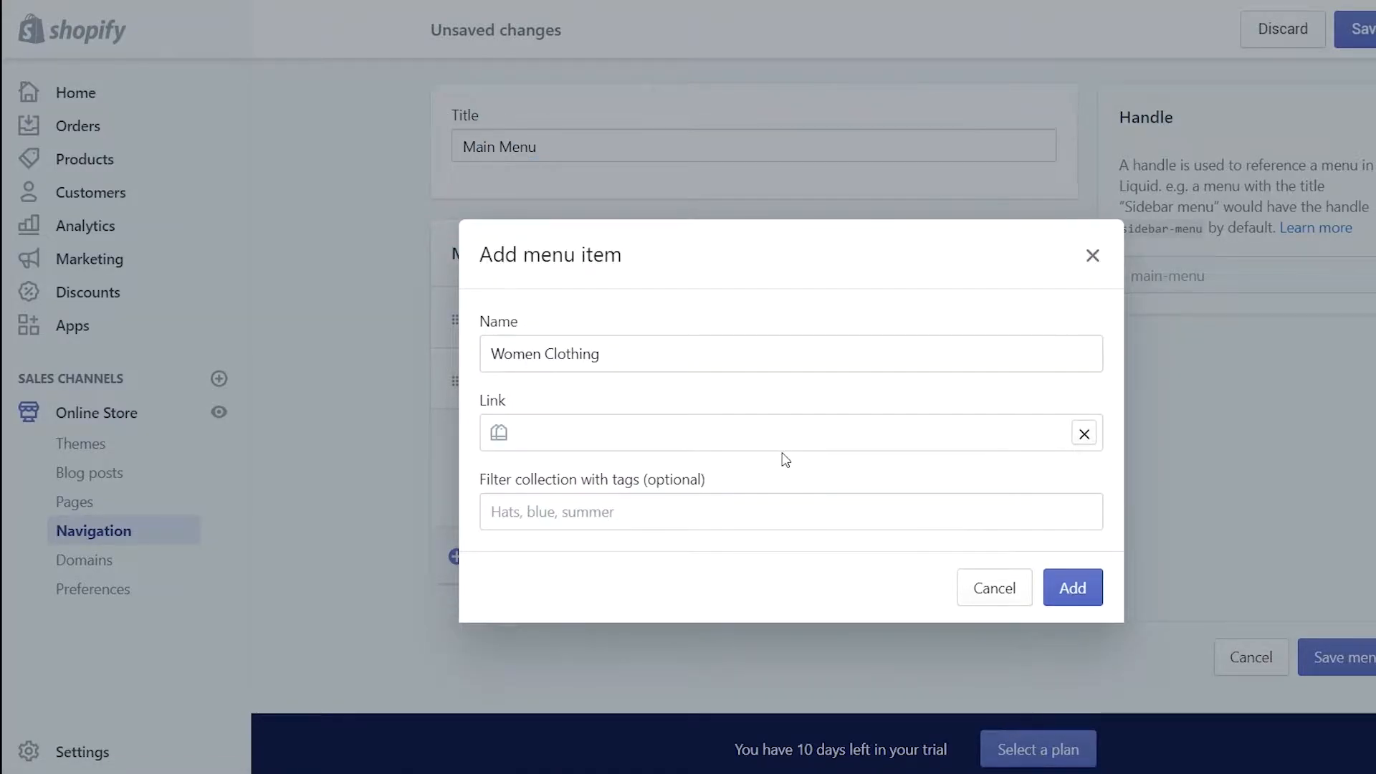
pyautogui.click(1089, 590)
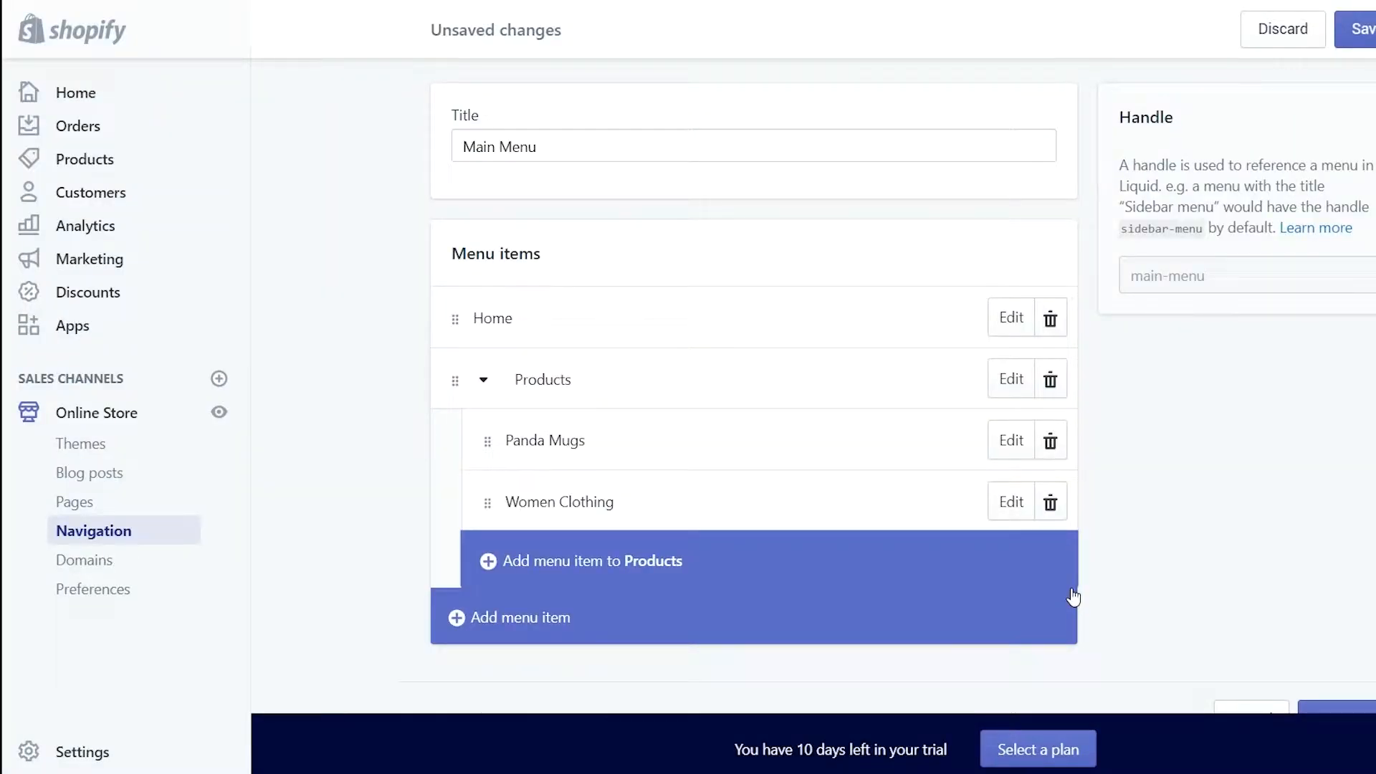
# Add an 'About Us' top-level menu item linked to the About Us page
pyautogui.click(507, 635)
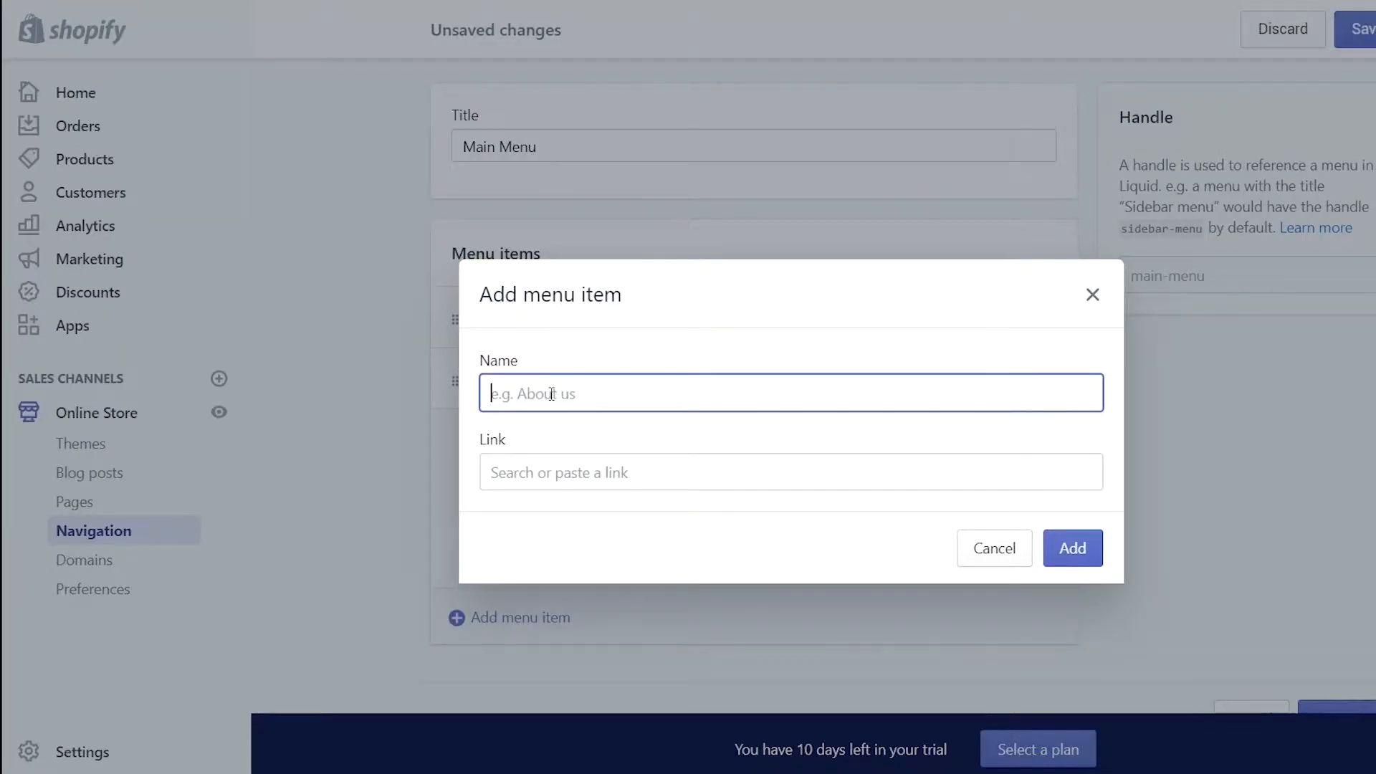
pyautogui.write('Abo')
pyautogui.press('BackSpace')
pyautogui.click(657, 475)
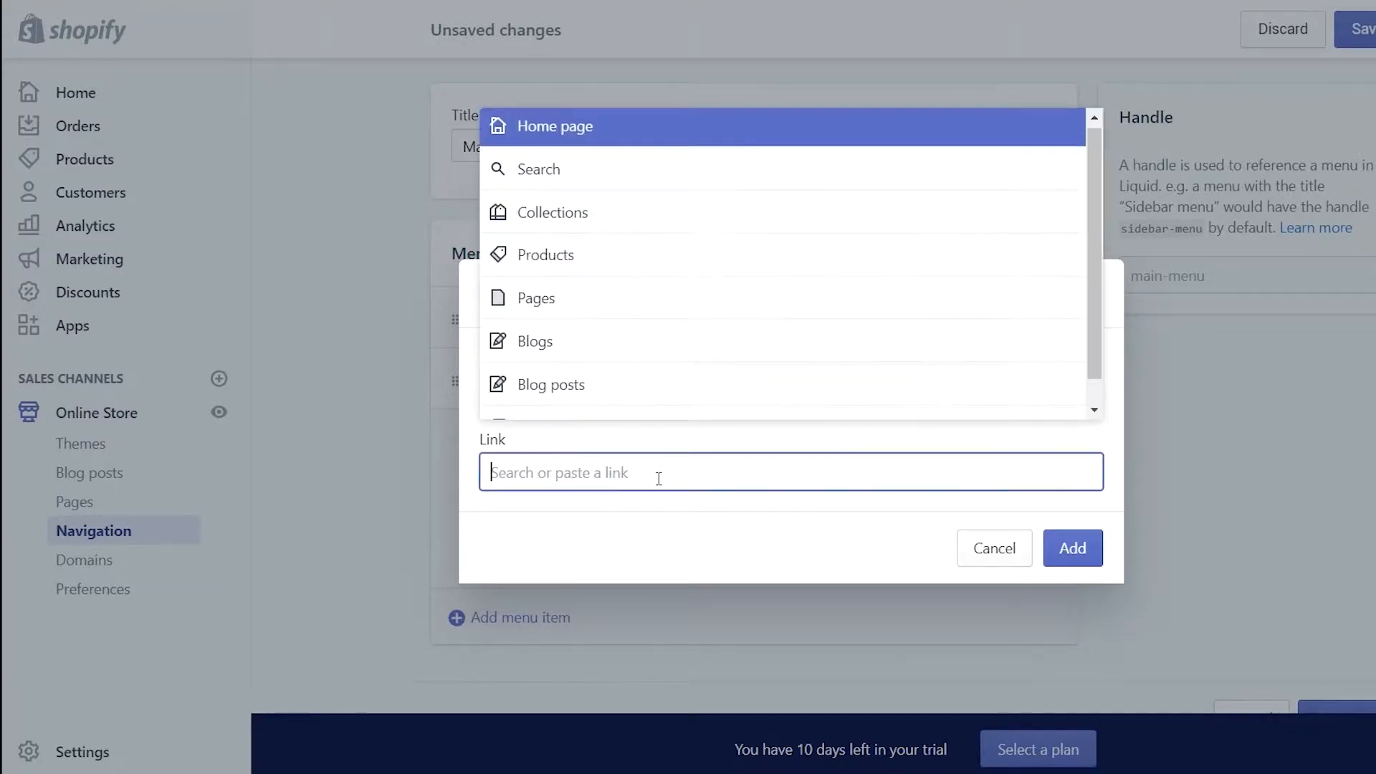
pyautogui.click(622, 316)
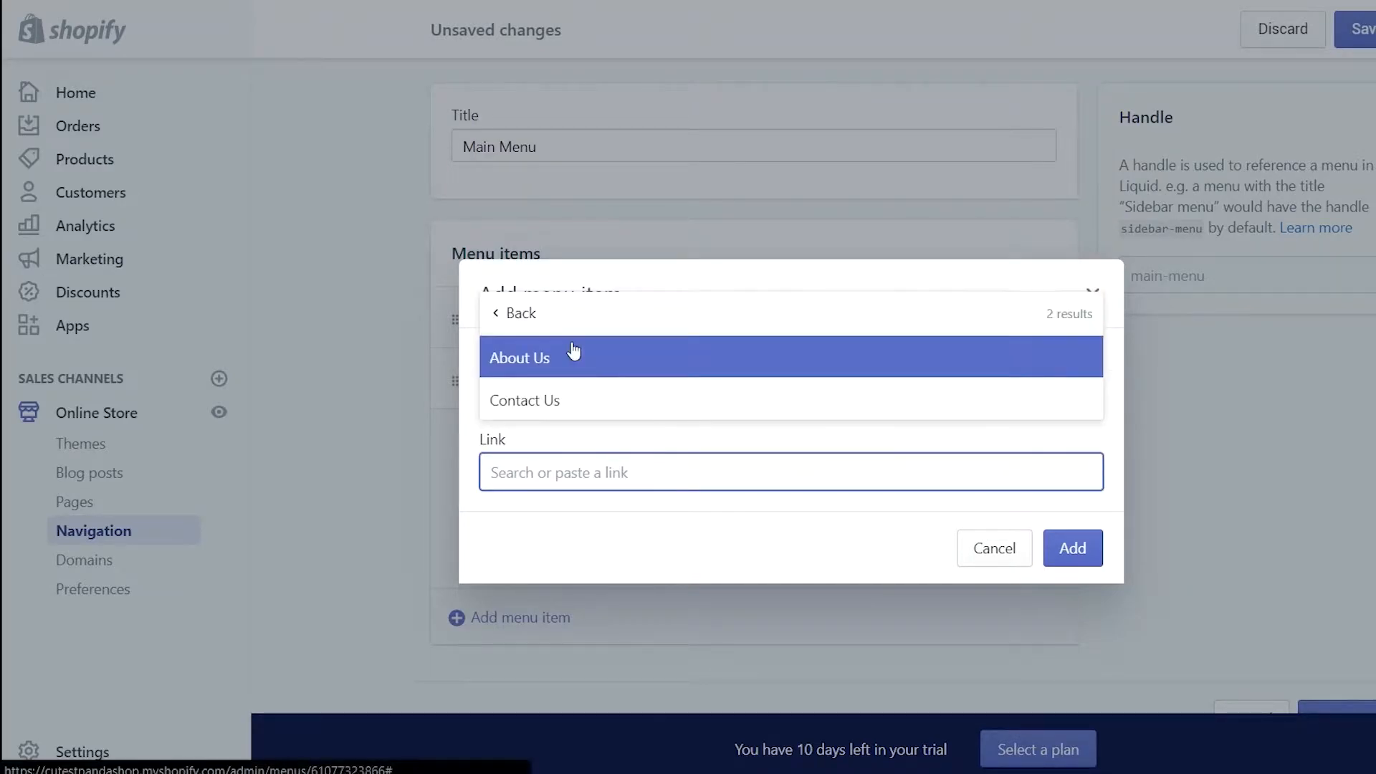
pyautogui.click(573, 357)
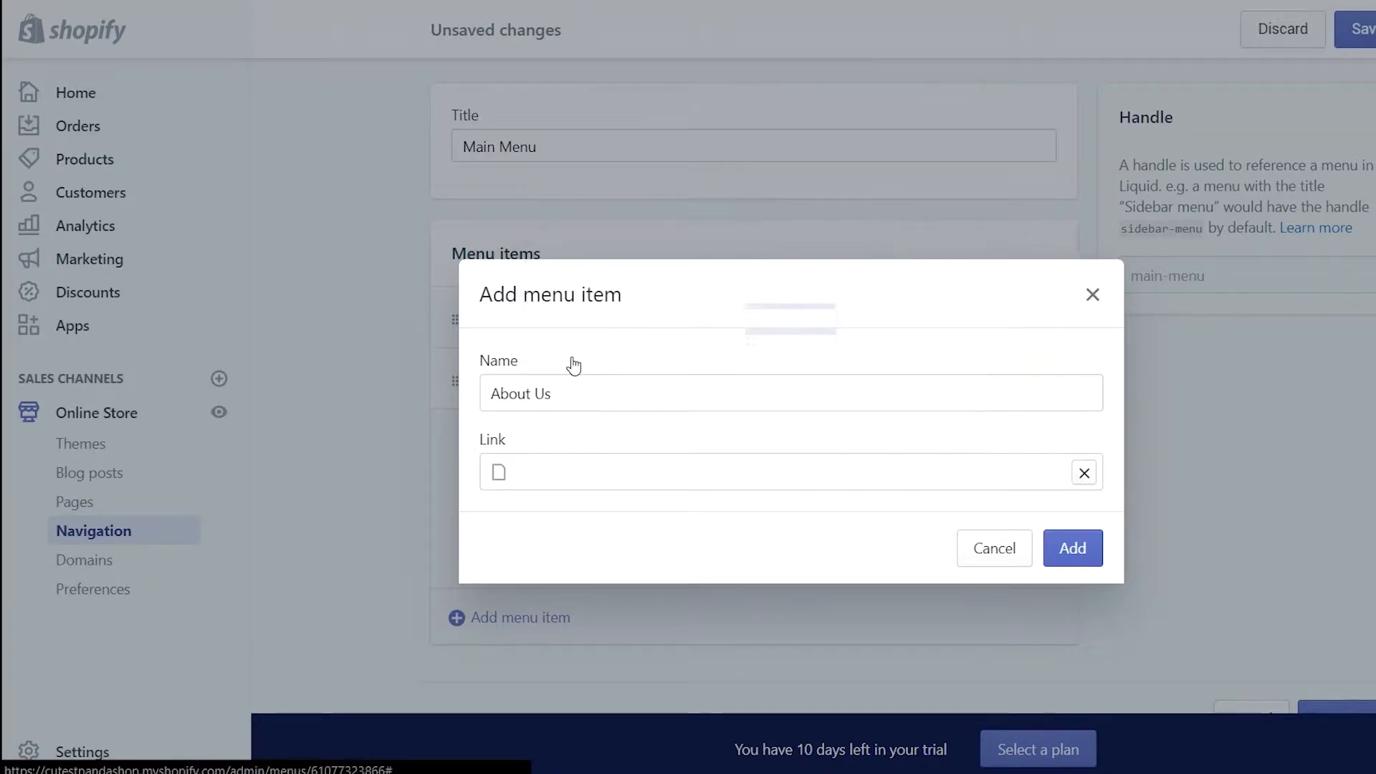
pyautogui.click(1073, 549)
# Add a 'Contact Us' top-level menu item linked to the Contact Us page
pyautogui.scroll(-2, 1245, 557)
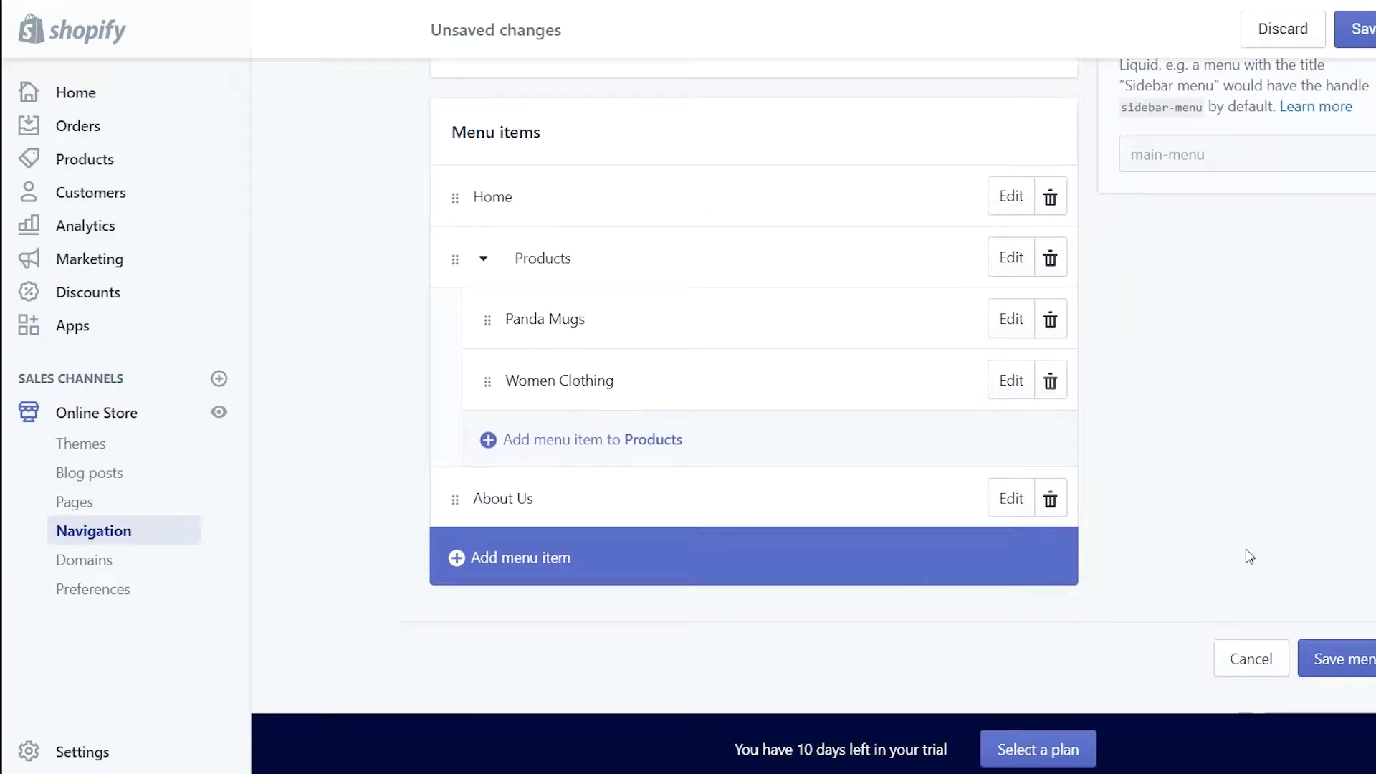
pyautogui.click(506, 556)
pyautogui.click(695, 391)
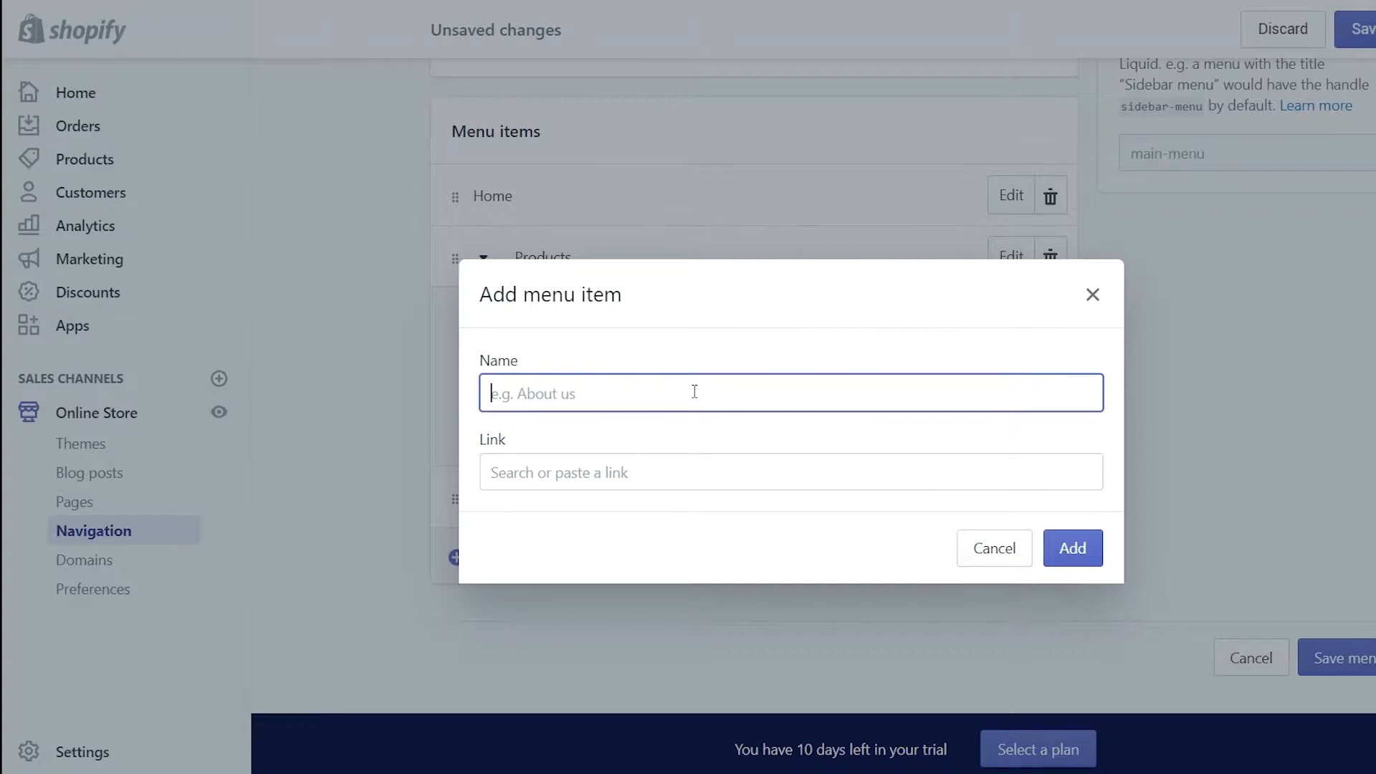
pyautogui.write('Contact U')
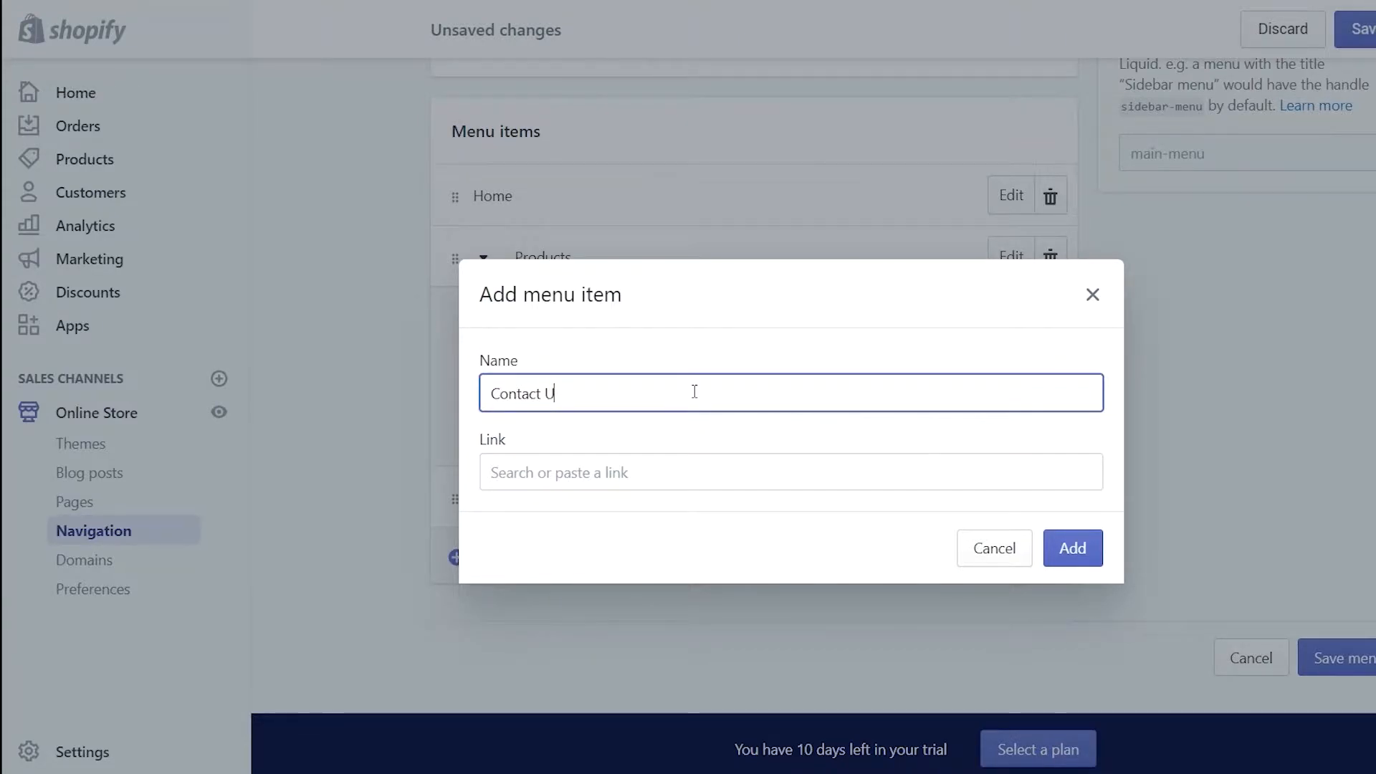
pyautogui.write('s')
pyautogui.click(651, 471)
pyautogui.click(559, 307)
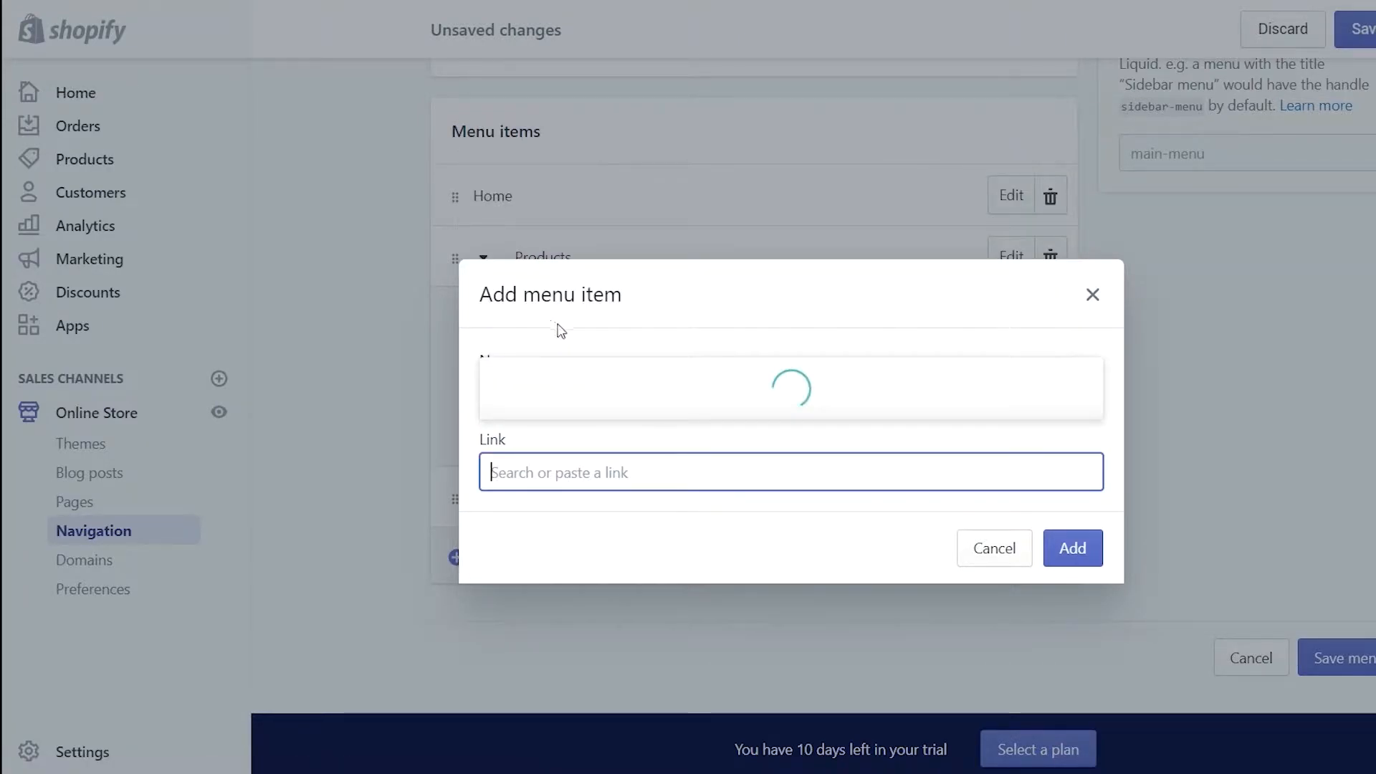
pyautogui.click(545, 399)
pyautogui.click(1085, 559)
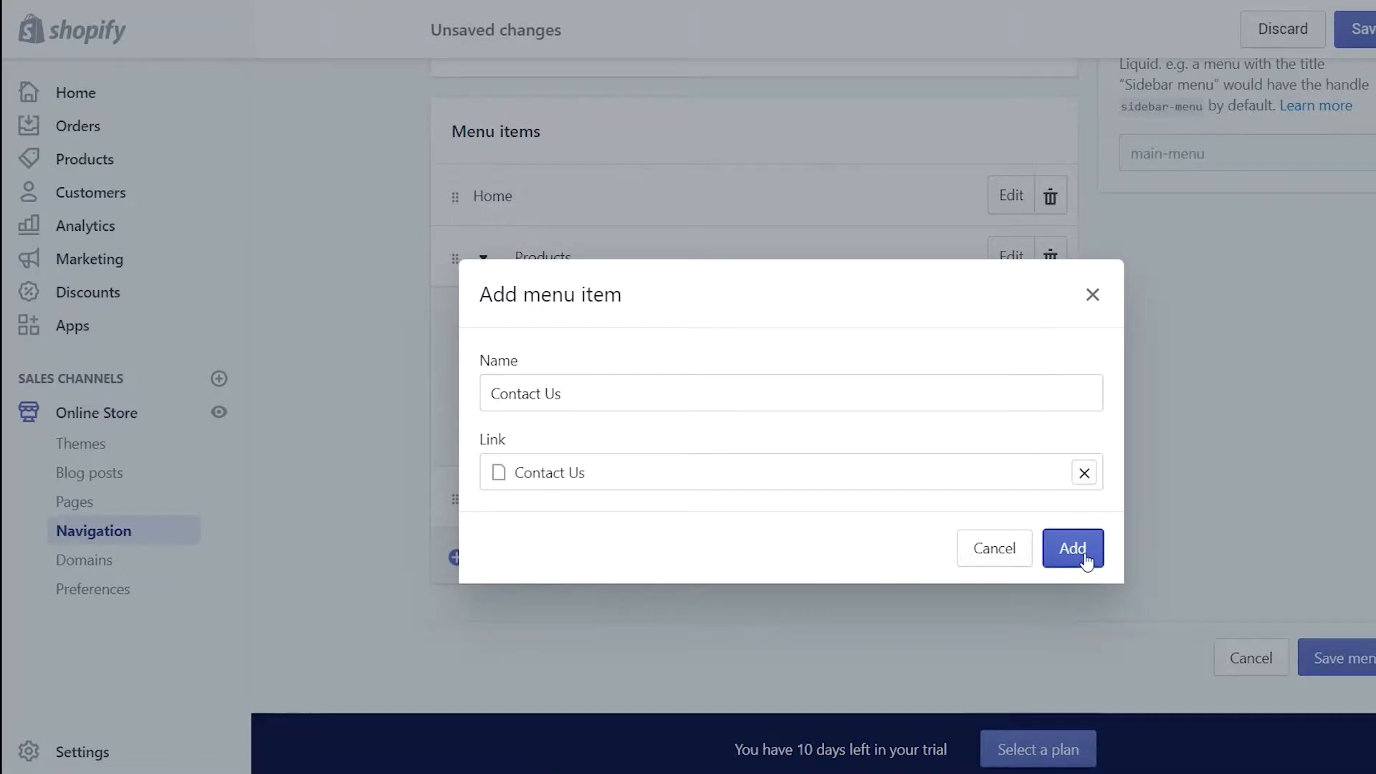
# Save the updated Main Menu
pyautogui.scroll(3, 1219, 301)
pyautogui.click(1366, 32)
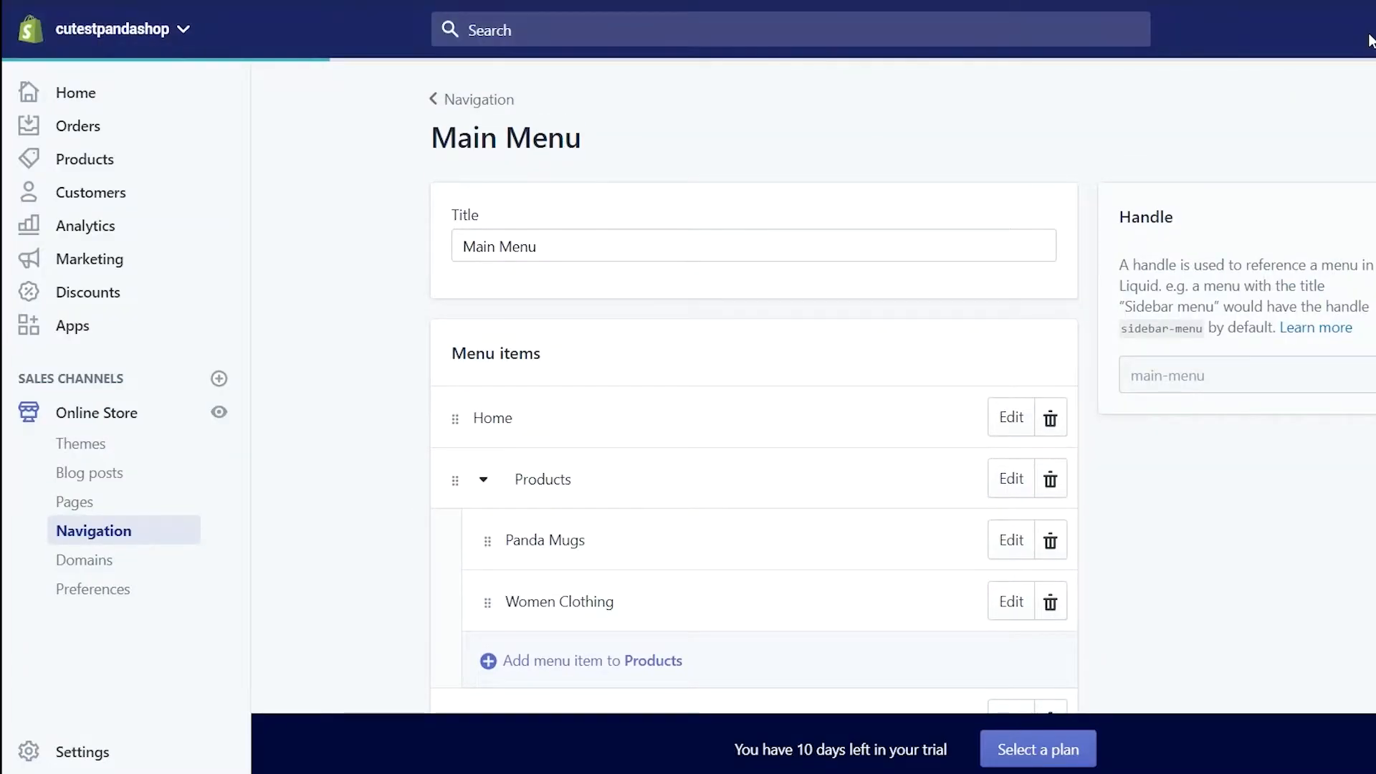
pyautogui.scroll(-3, 1369, 39)
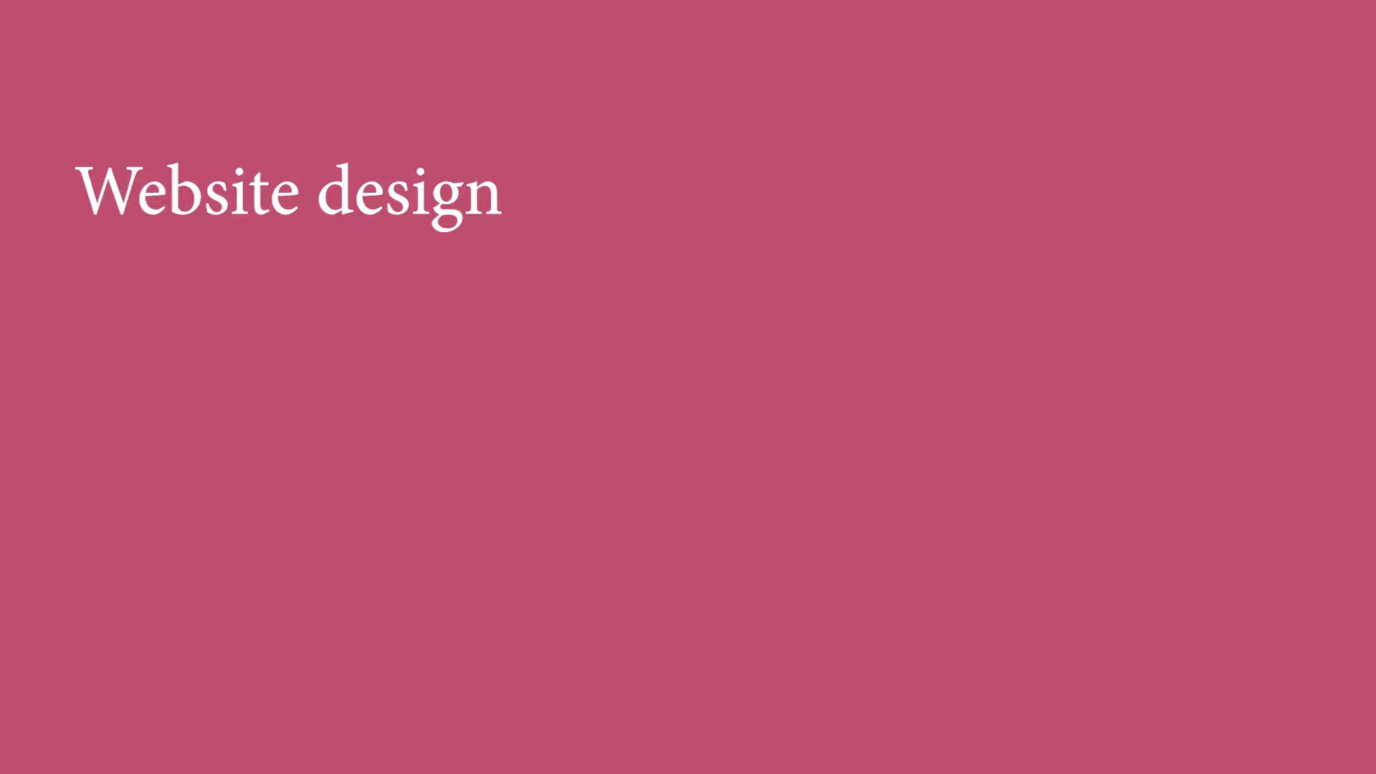
# Search Google Images for 'panda' filtered to images labeled for reuse
pyautogui.write('panda')
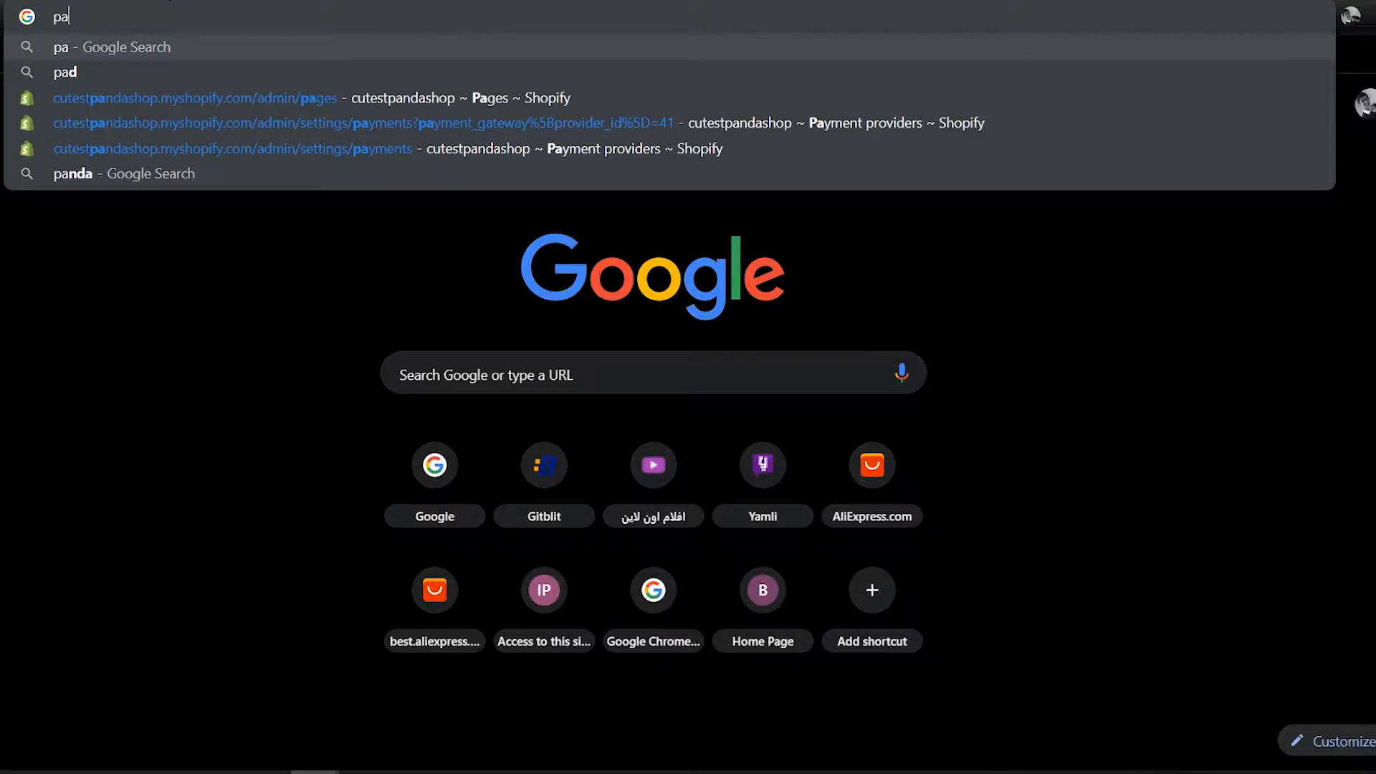
pyautogui.press('Return')
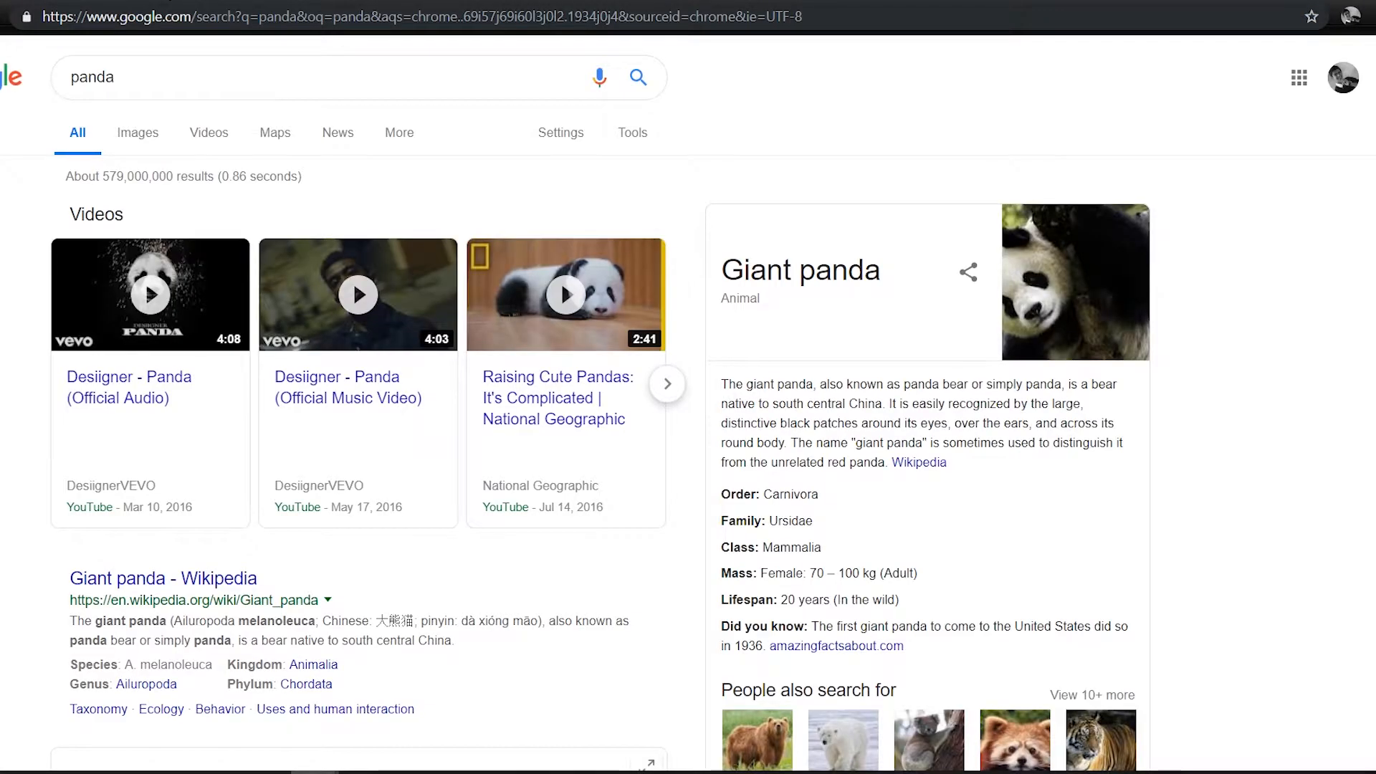
pyautogui.click(138, 135)
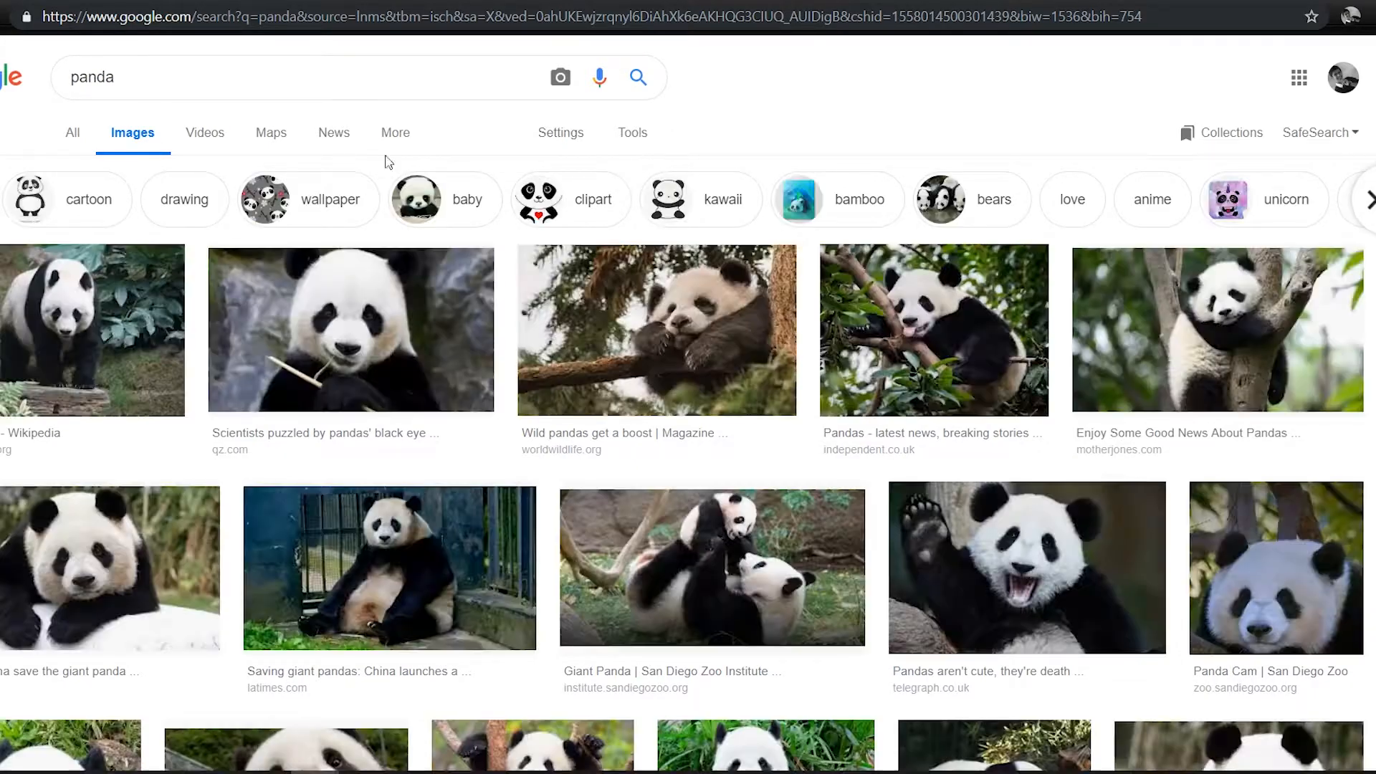
pyautogui.click(635, 137)
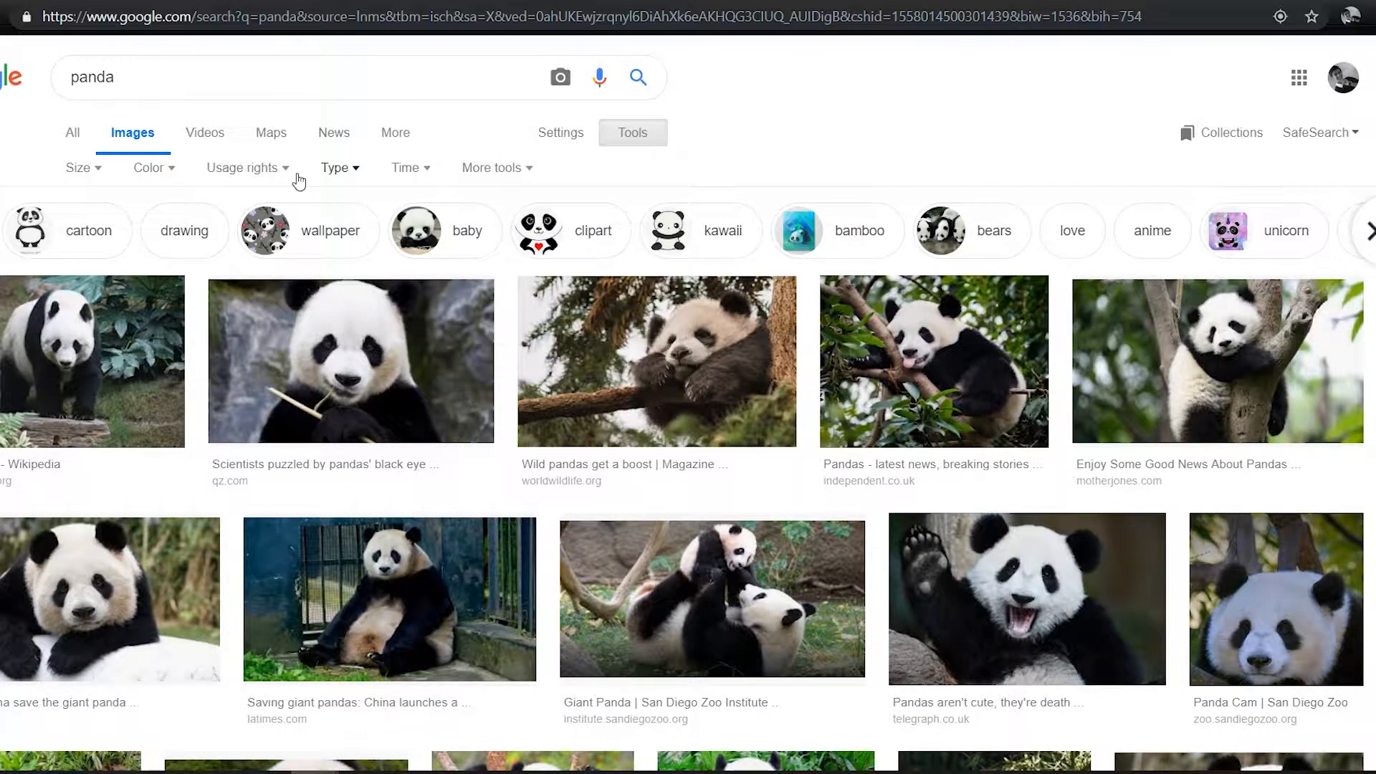
pyautogui.click(264, 172)
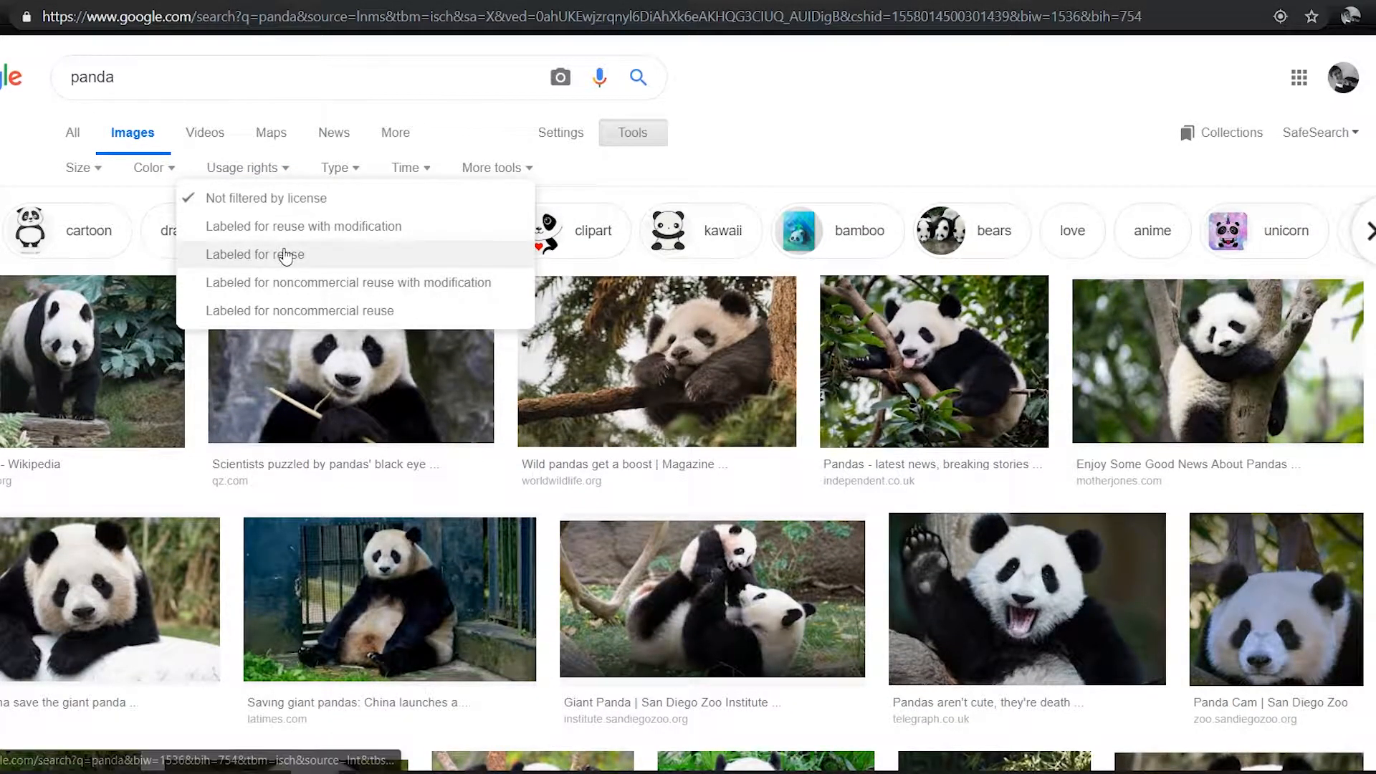
pyautogui.click(262, 252)
# Save two panda images, including the Bear Panda picture, to the computer
pyautogui.click(295, 599)
pyautogui.rightClick(431, 349)
pyautogui.click(519, 452)
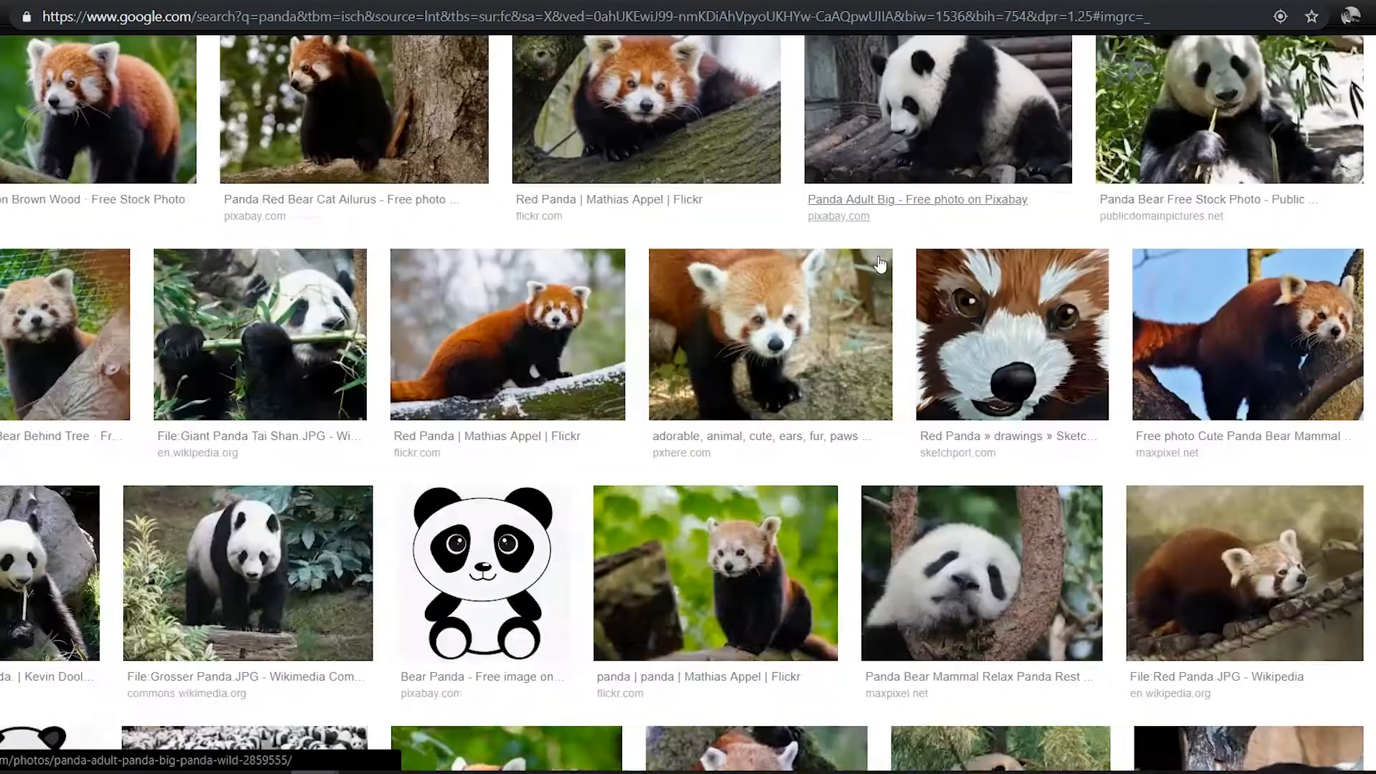
pyautogui.scroll(-3, 585, 294)
pyautogui.click(544, 287)
pyautogui.rightClick(439, 276)
pyautogui.click(507, 452)
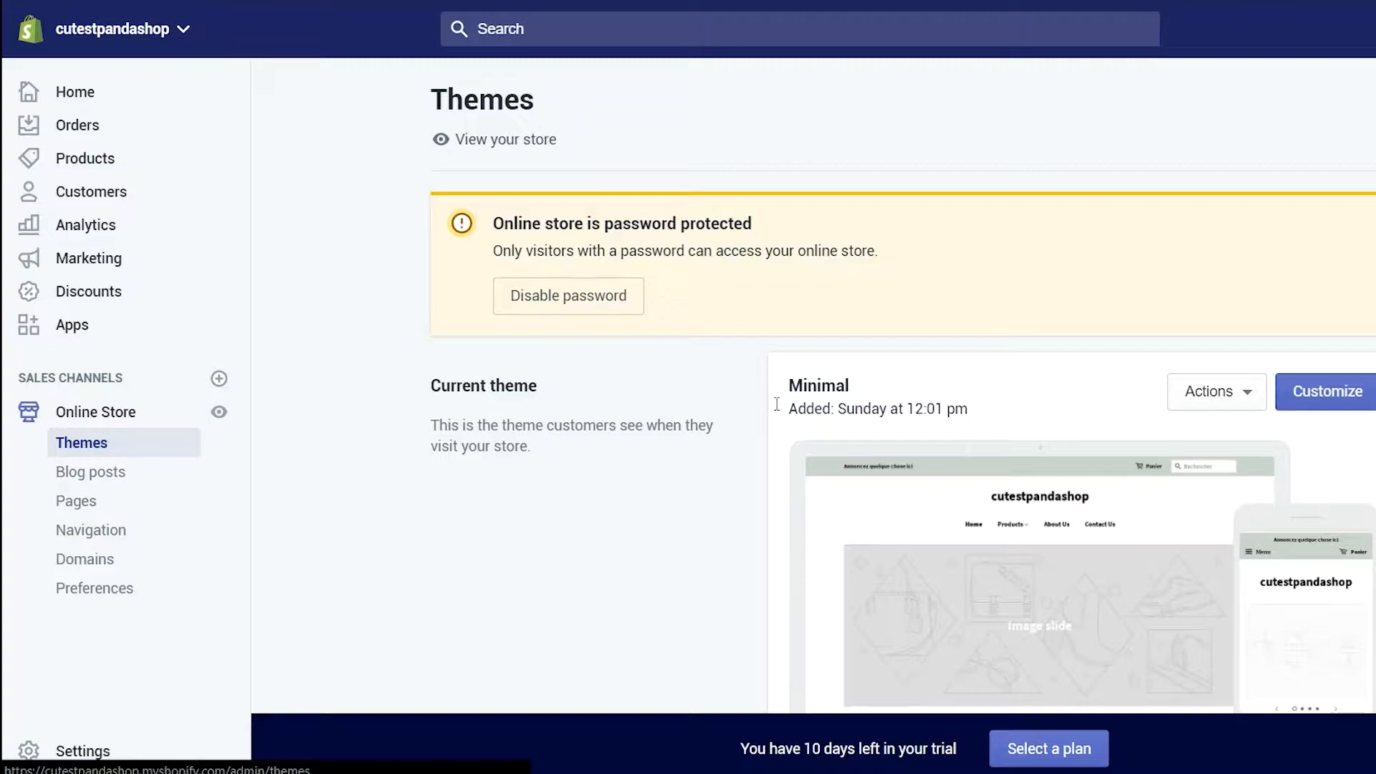
# Set the black-and-white panda as the header logo with a 250 px custom width
pyautogui.click(1331, 399)
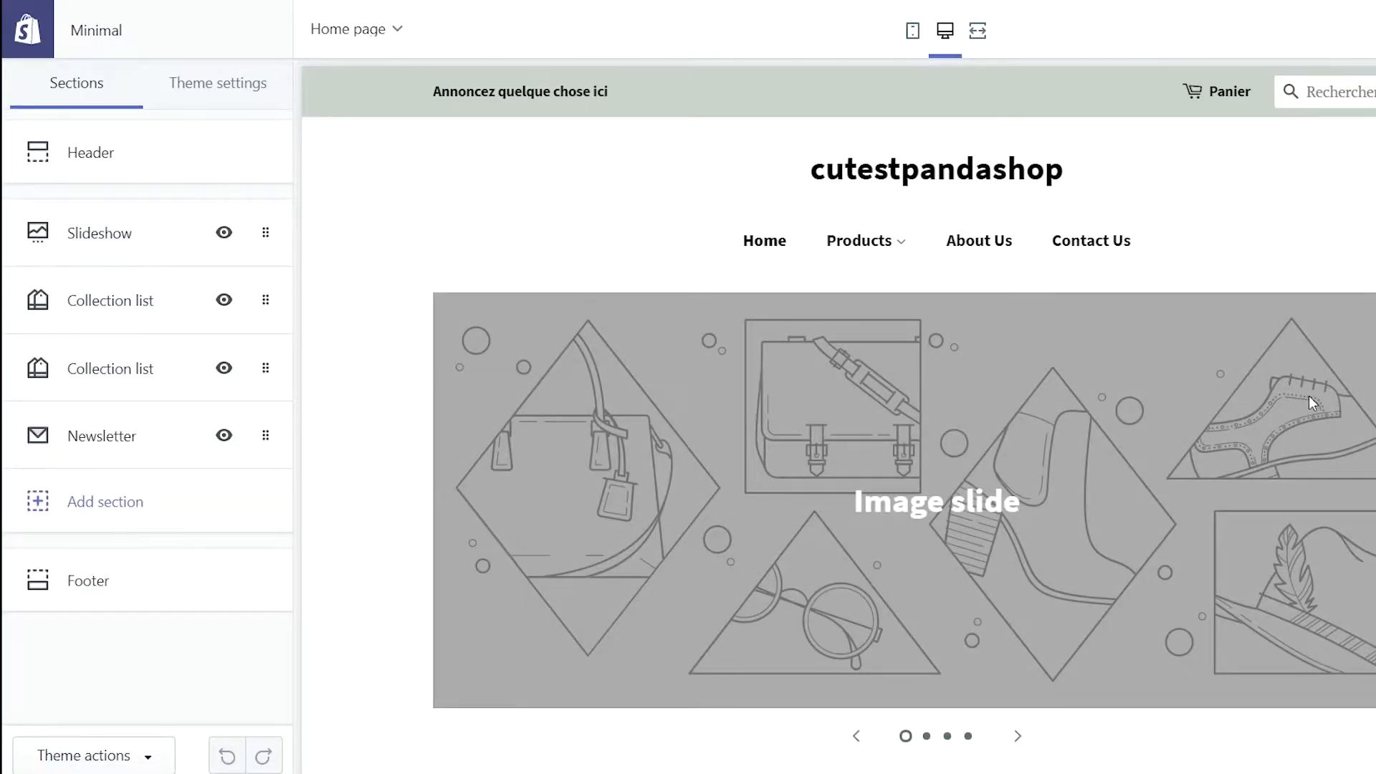
pyautogui.click(99, 175)
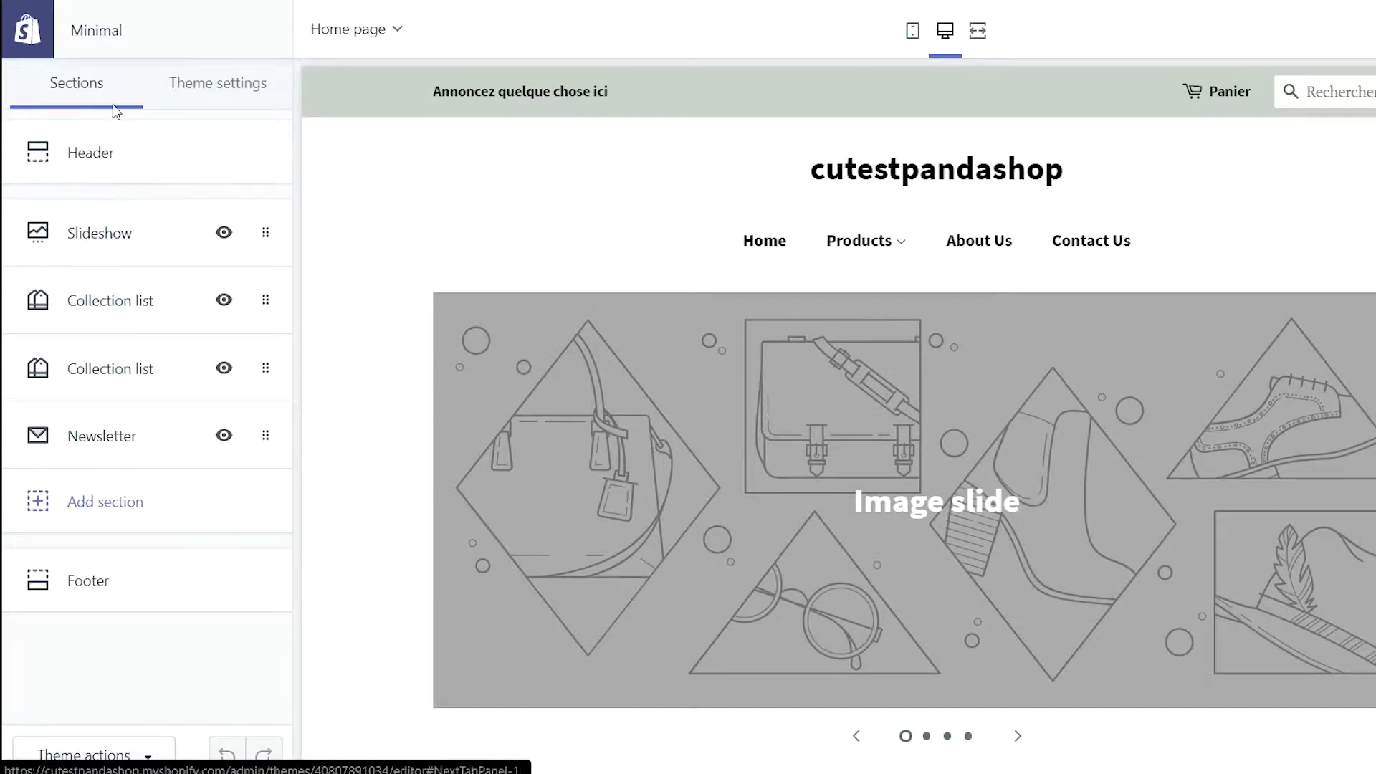
pyautogui.click(164, 327)
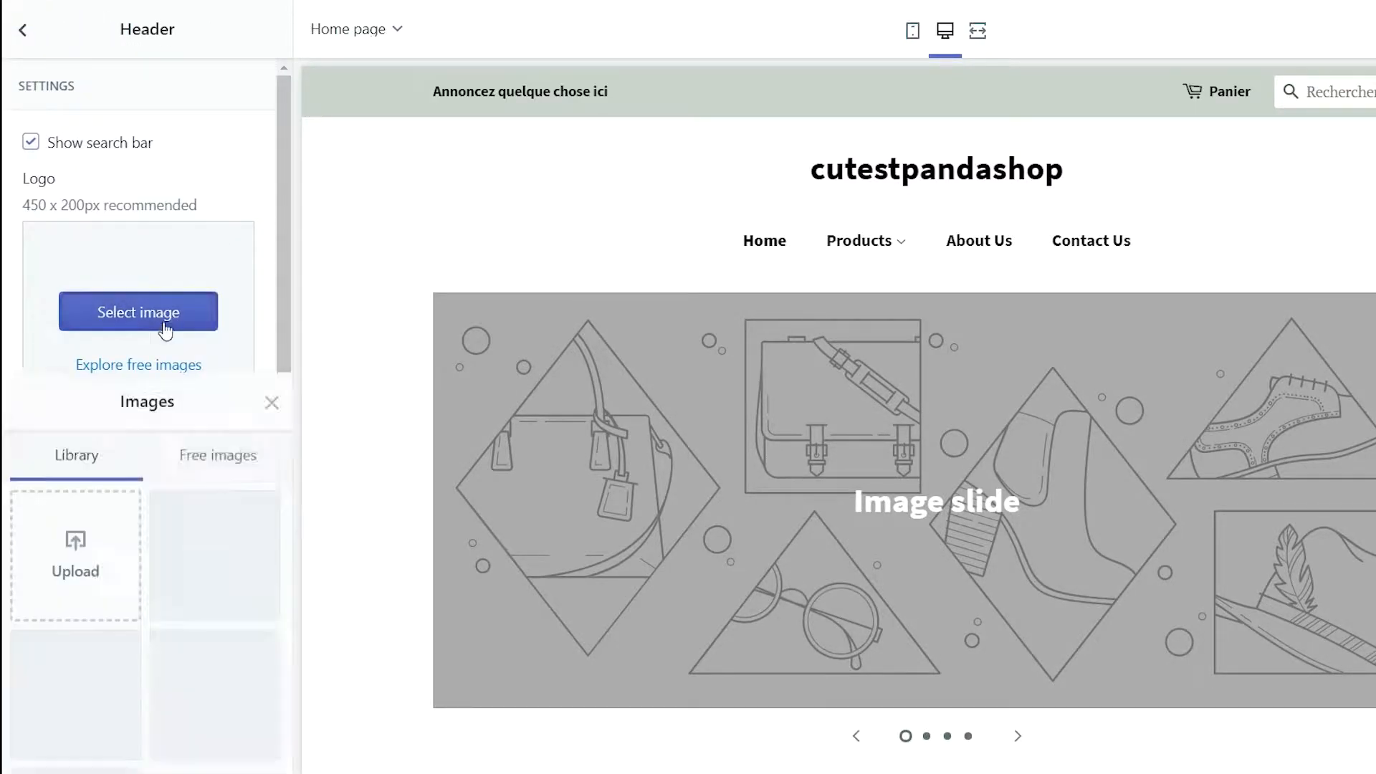
pyautogui.click(201, 347)
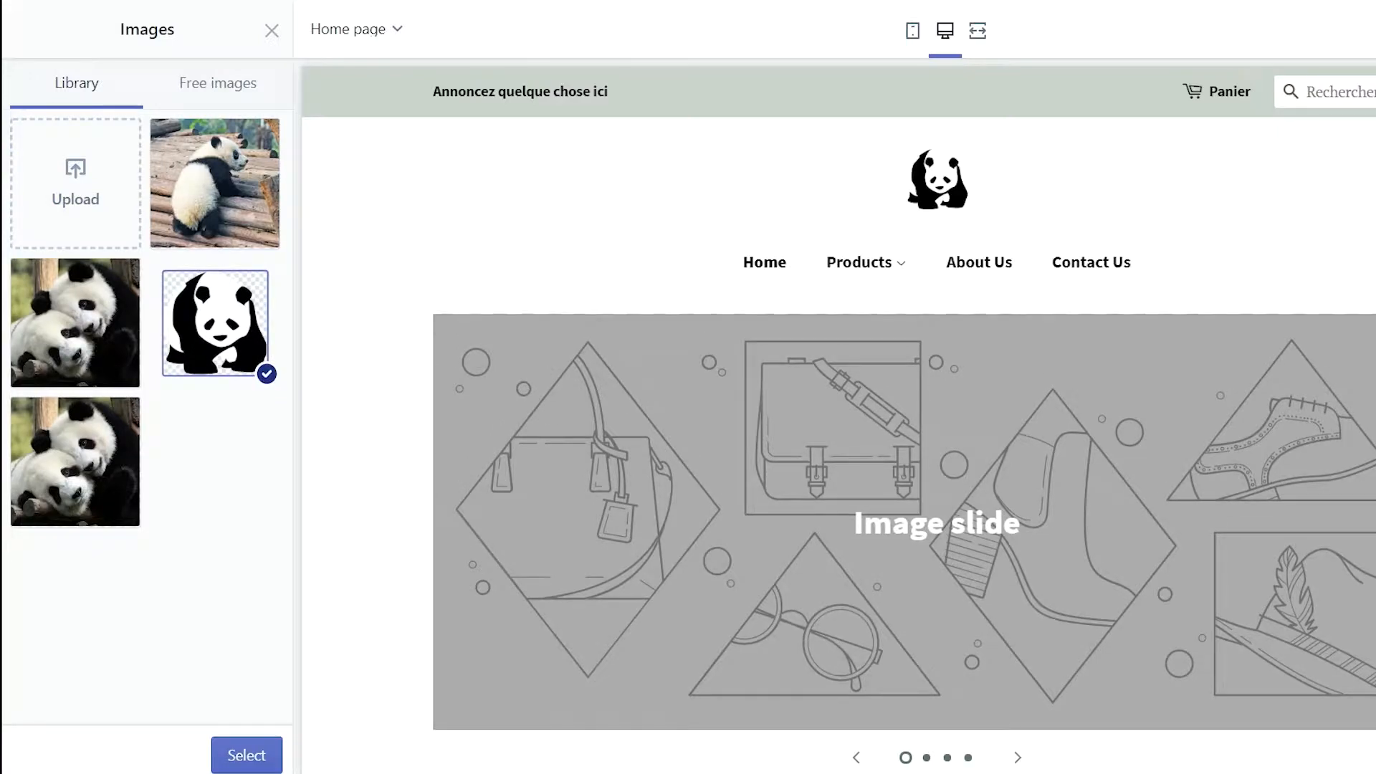
pyautogui.click(247, 755)
pyautogui.click(43, 552)
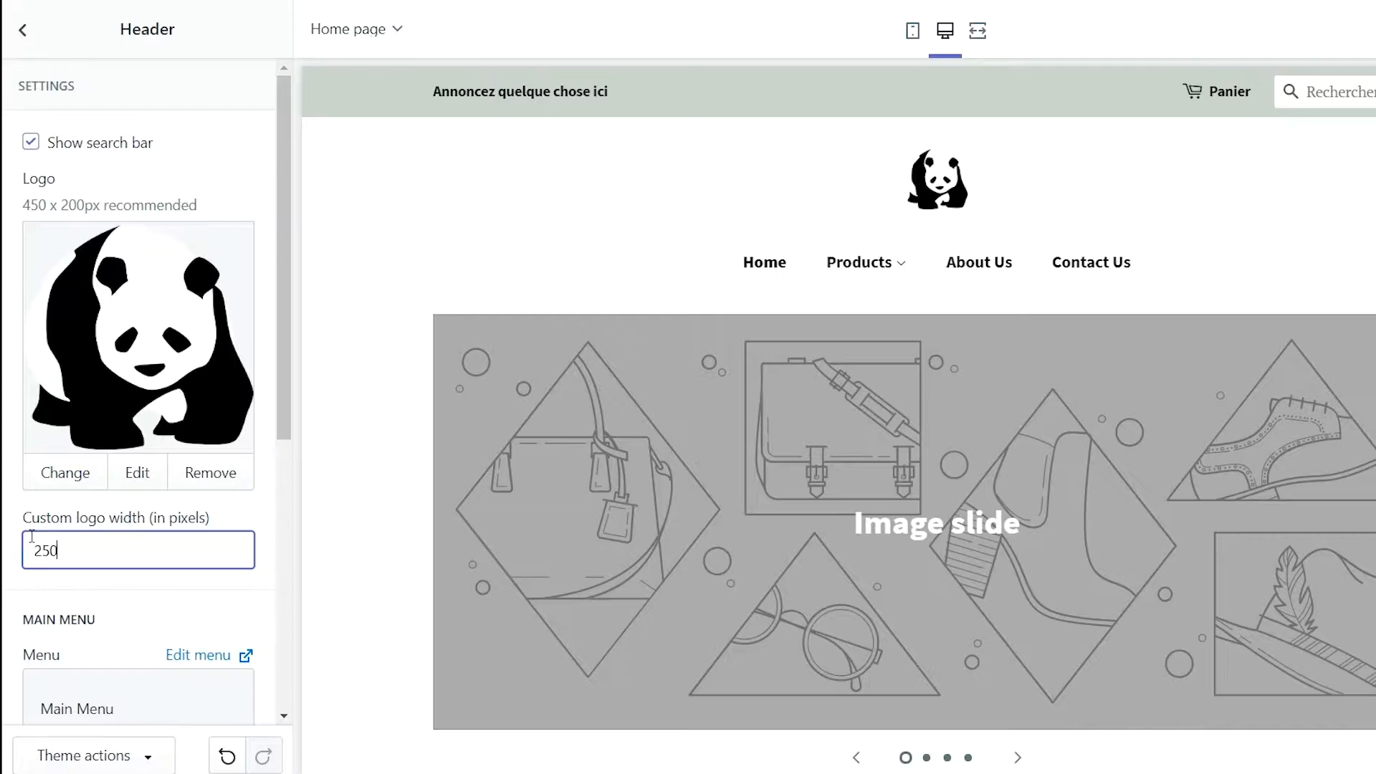
pyautogui.write('250')
pyautogui.click(181, 634)
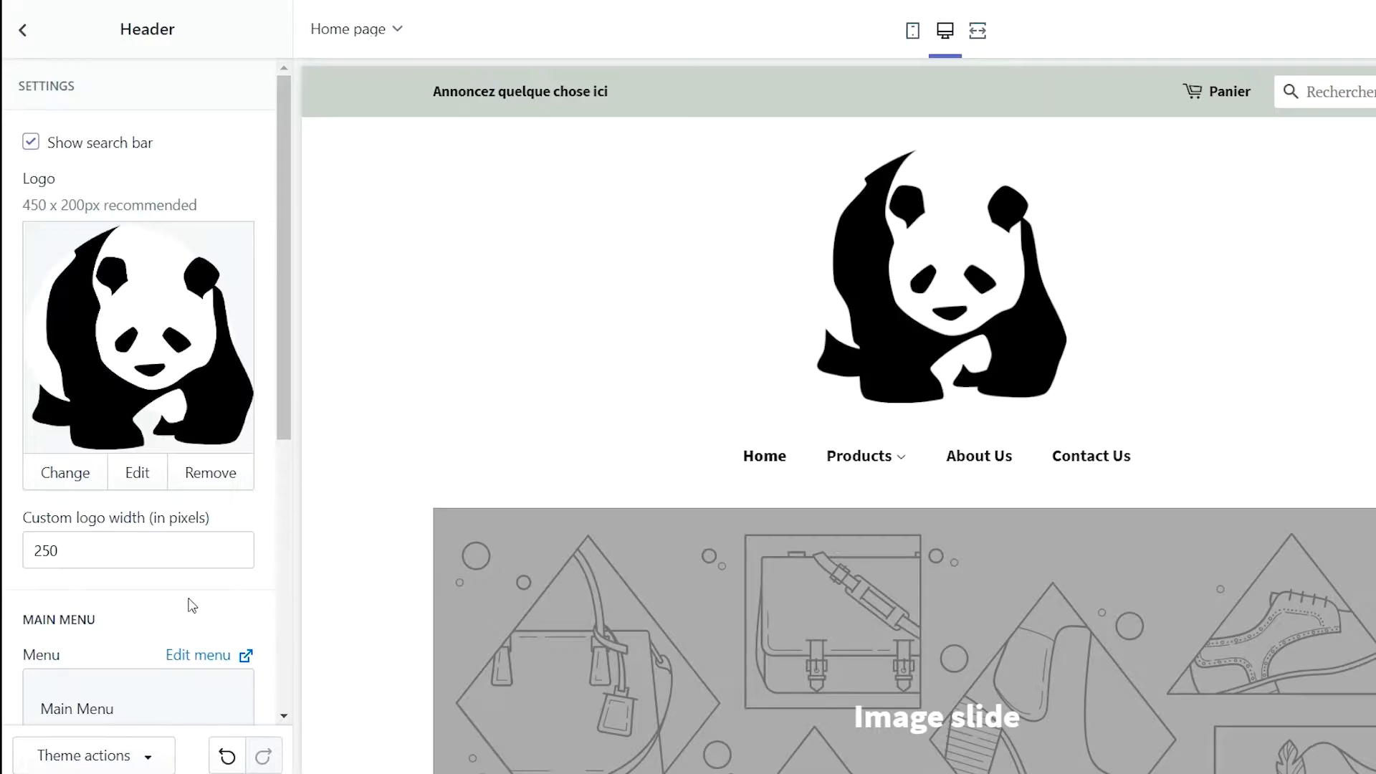
# Turn off the announcement bar in the header settings
pyautogui.scroll(-7, 192, 595)
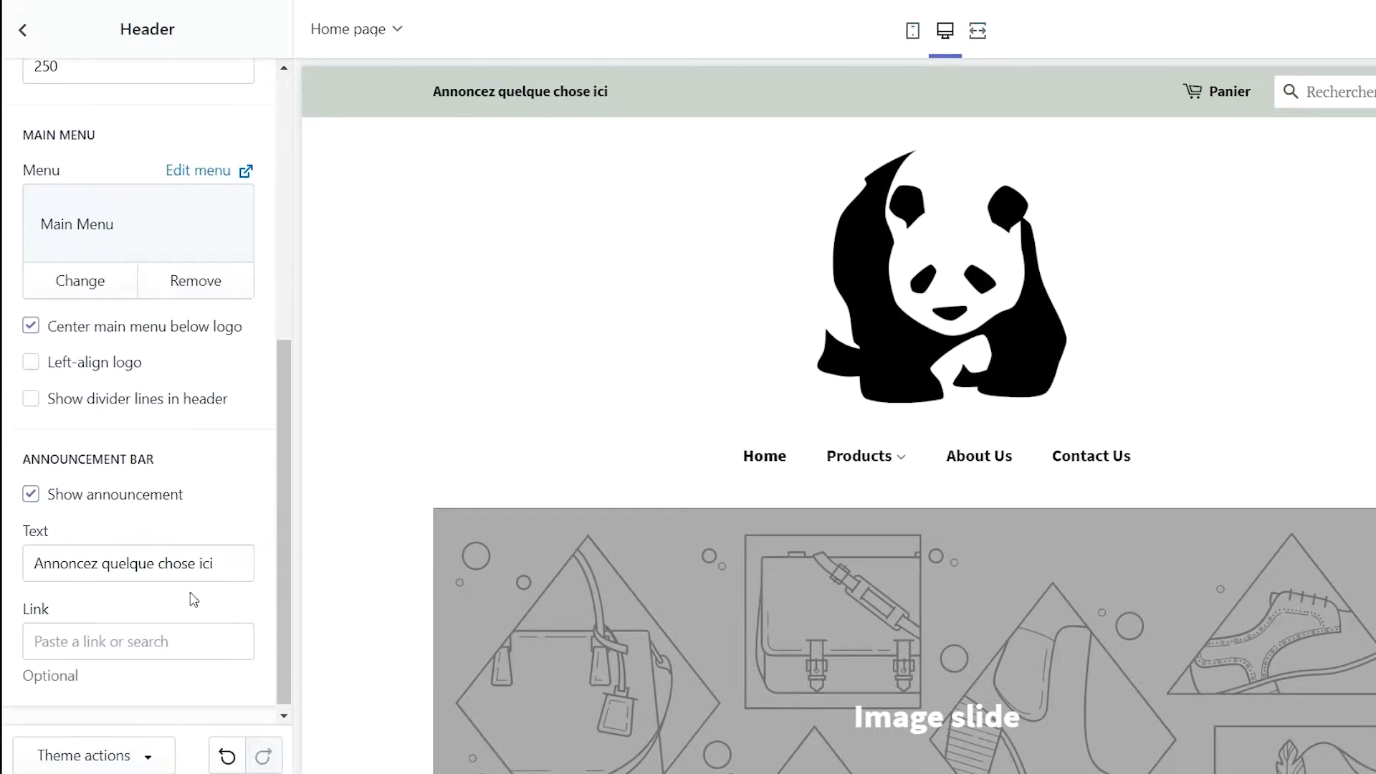
pyautogui.scroll(-1, 191, 593)
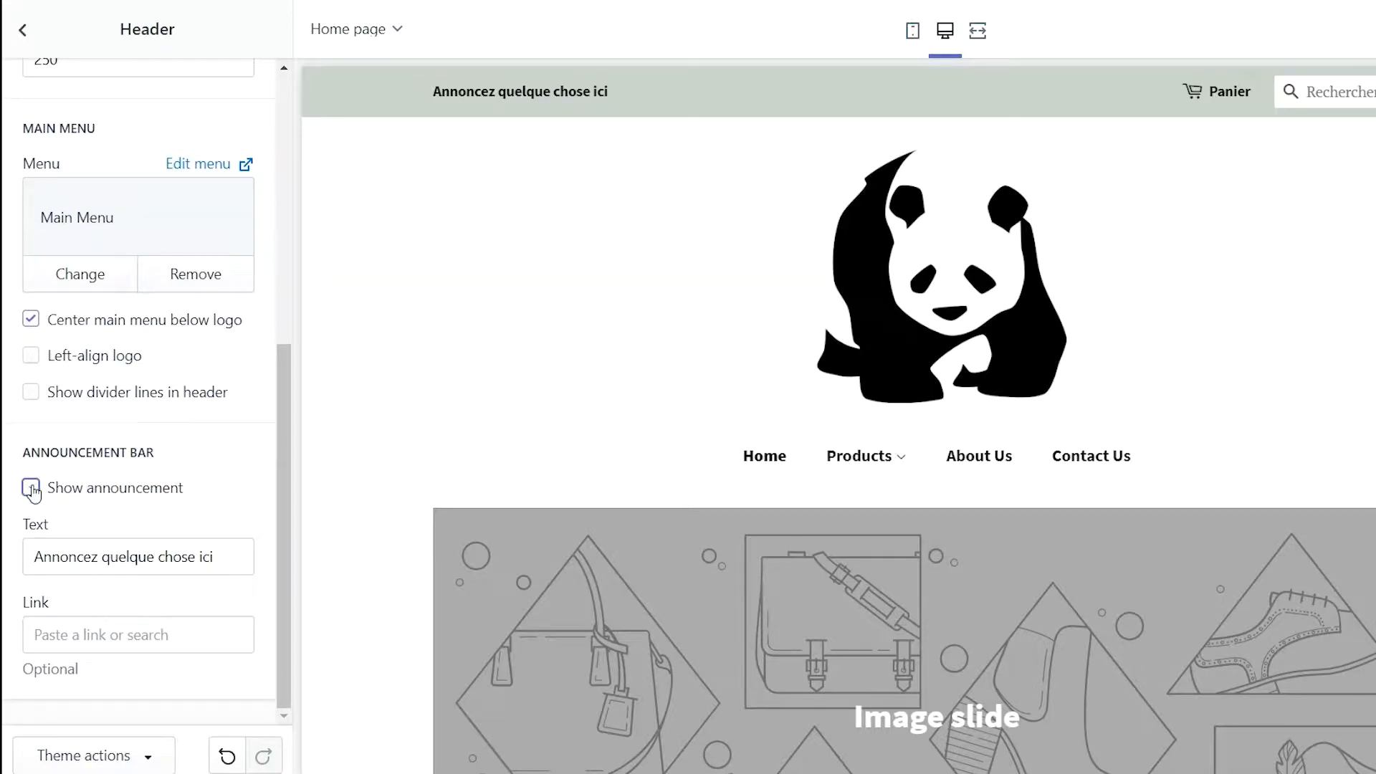
pyautogui.click(31, 489)
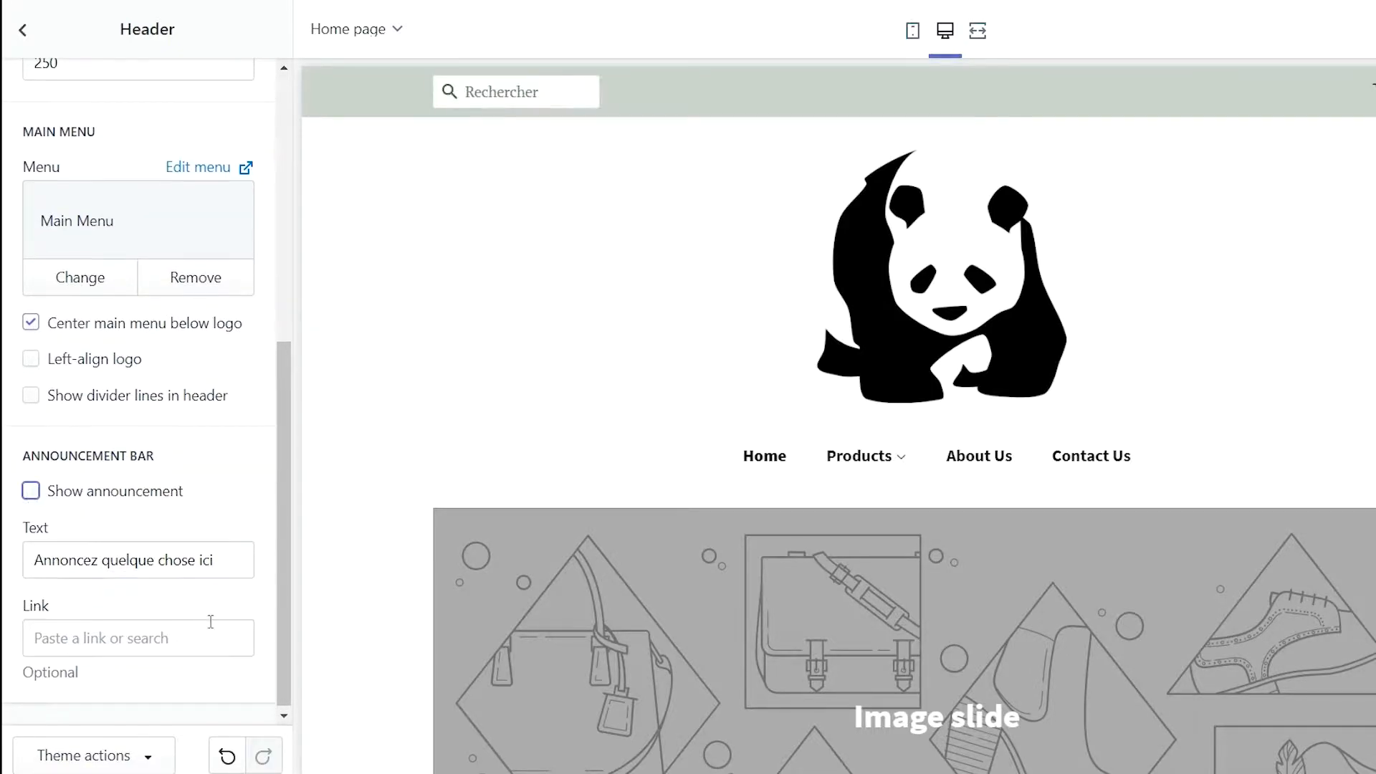
pyautogui.scroll(7, 204, 616)
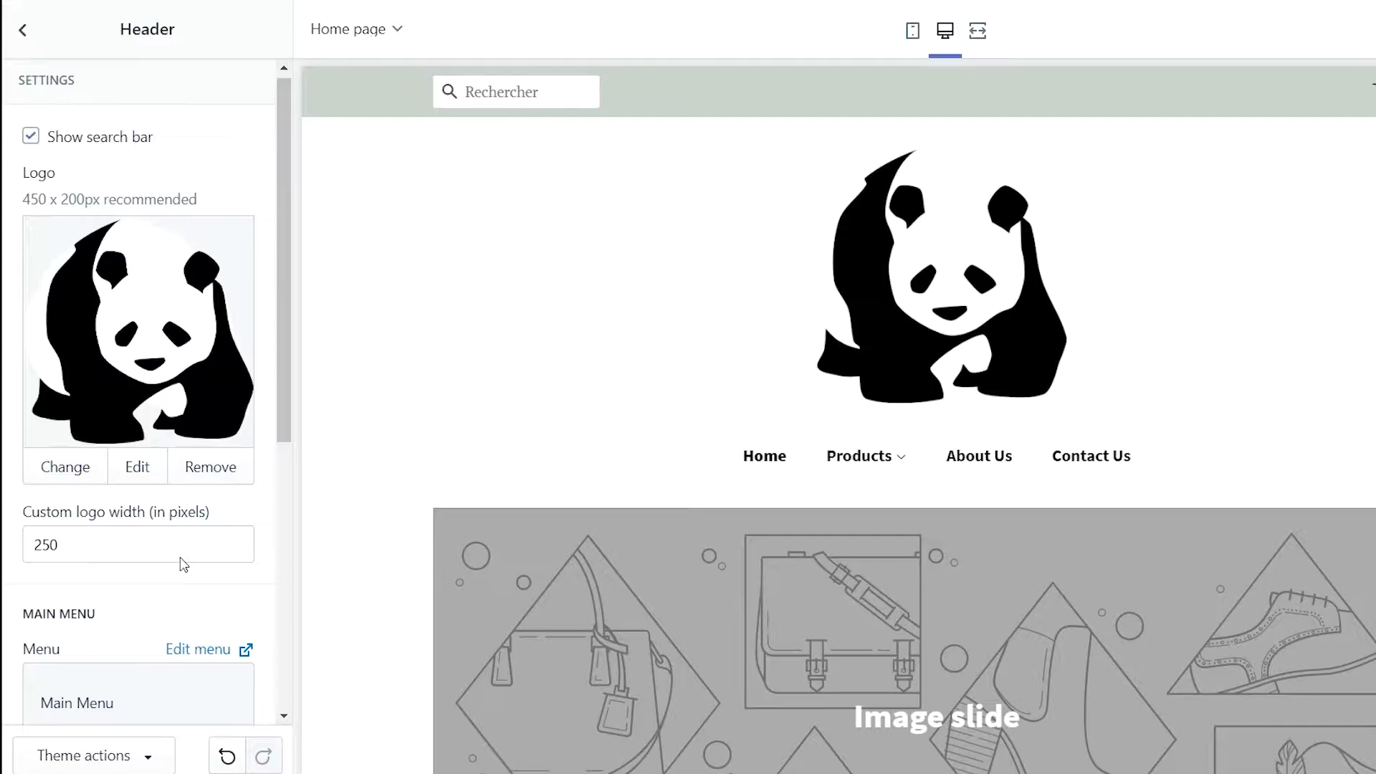
pyautogui.scroll(1, 170, 534)
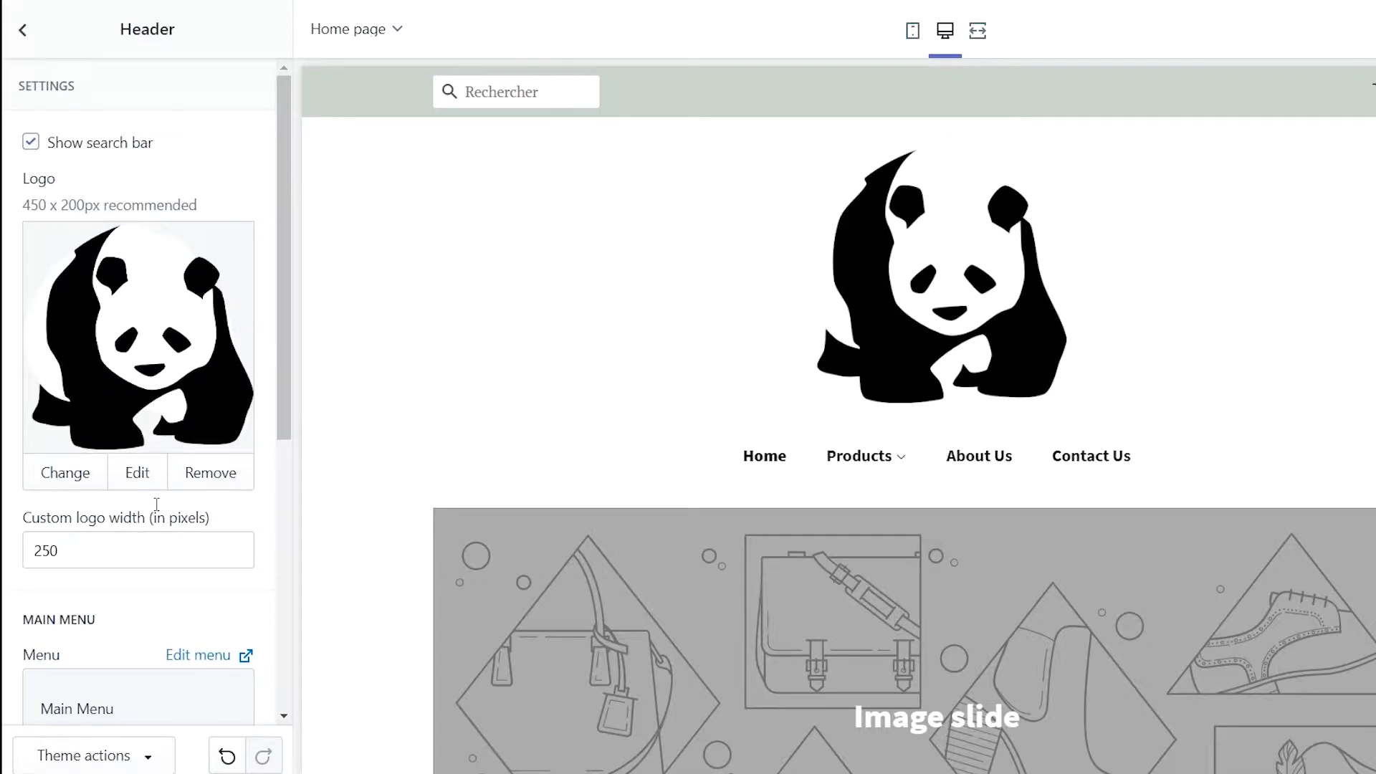
pyautogui.click(21, 43)
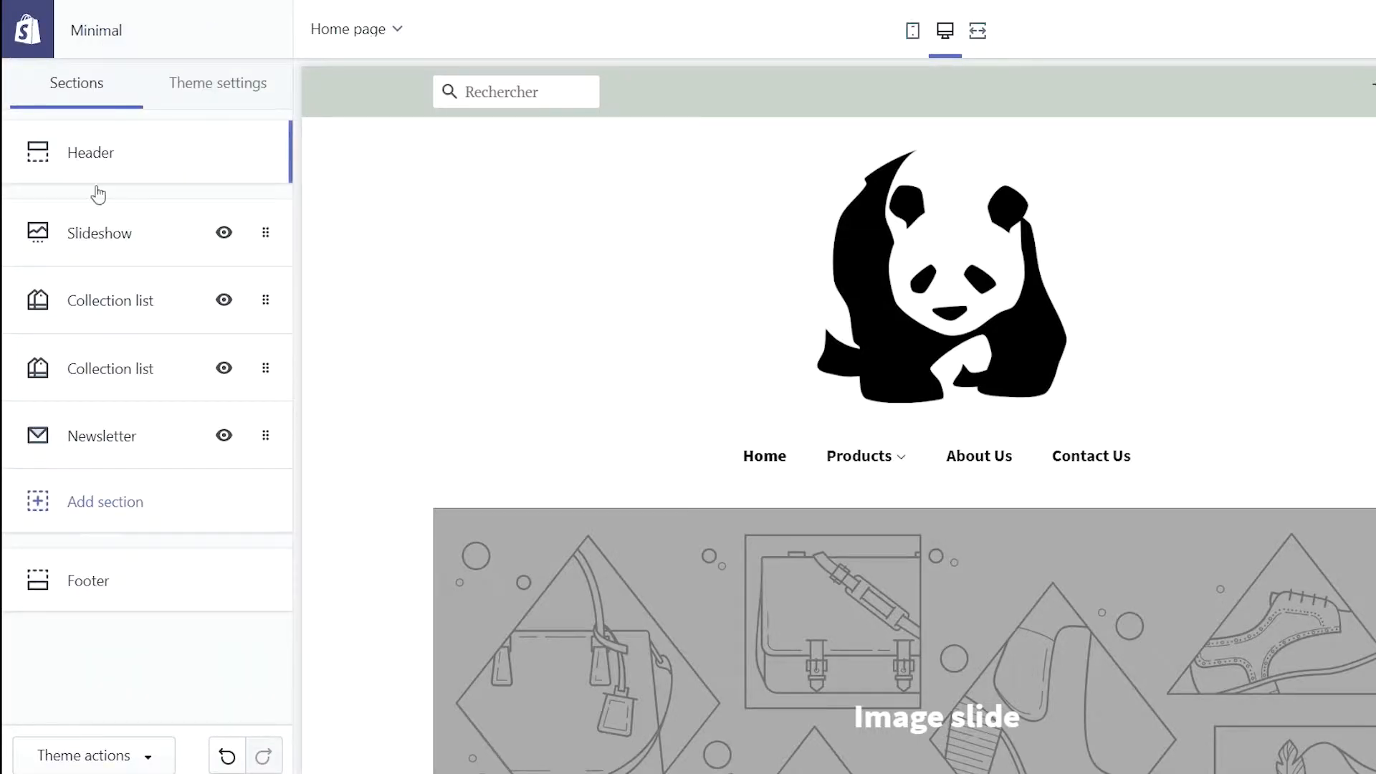
# Put the two cuddling pandas image on the first slideshow slide
pyautogui.click(109, 246)
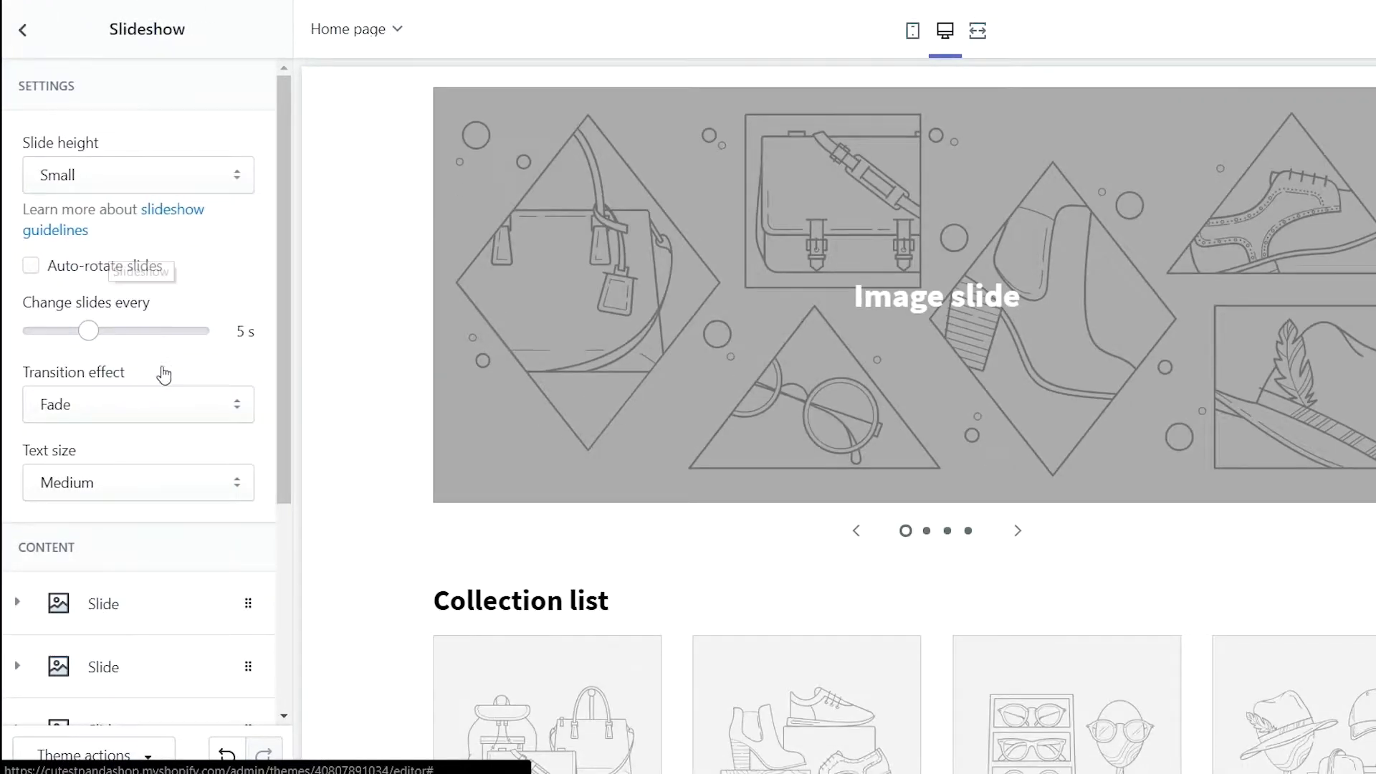
pyautogui.scroll(-1, 163, 373)
pyautogui.scroll(-1, 163, 374)
pyautogui.scroll(2, 149, 452)
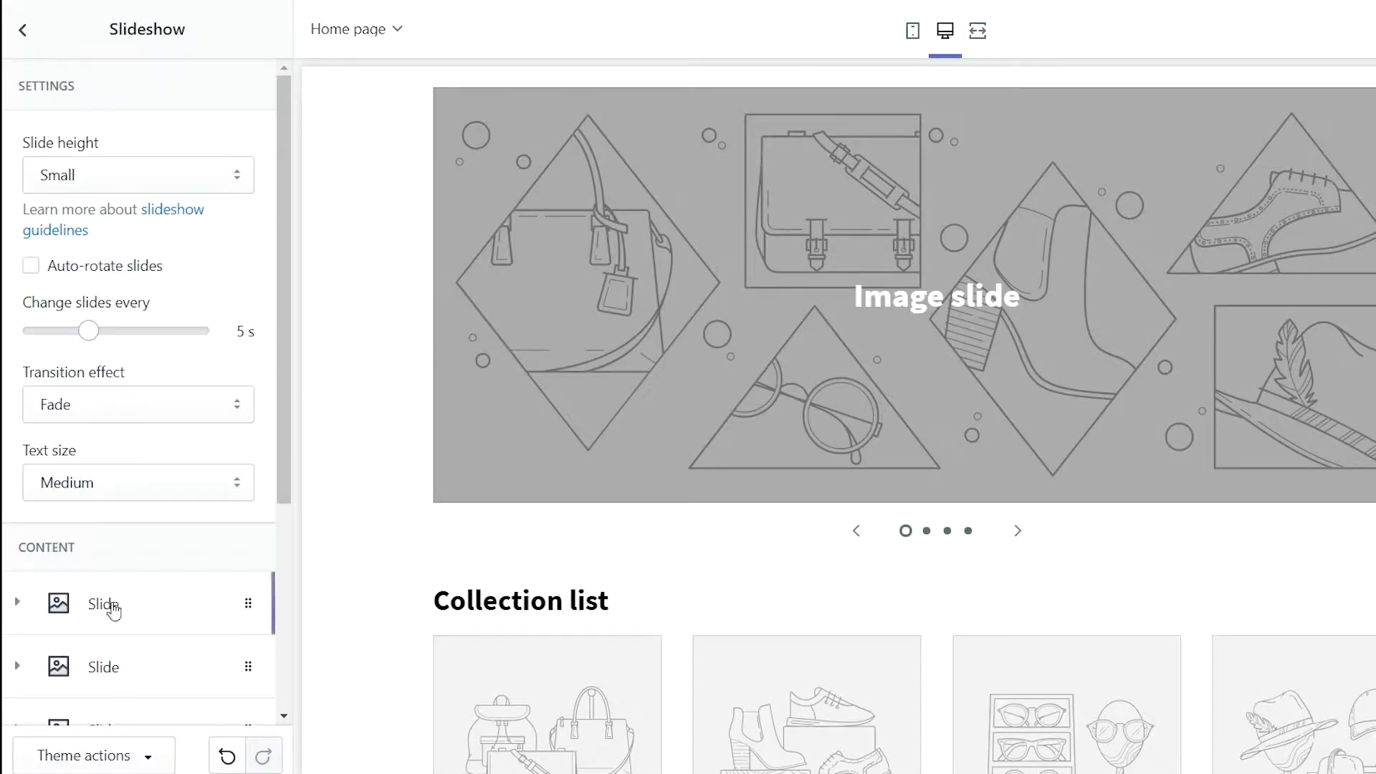
pyautogui.click(115, 604)
pyautogui.scroll(-4, 132, 538)
pyautogui.click(137, 459)
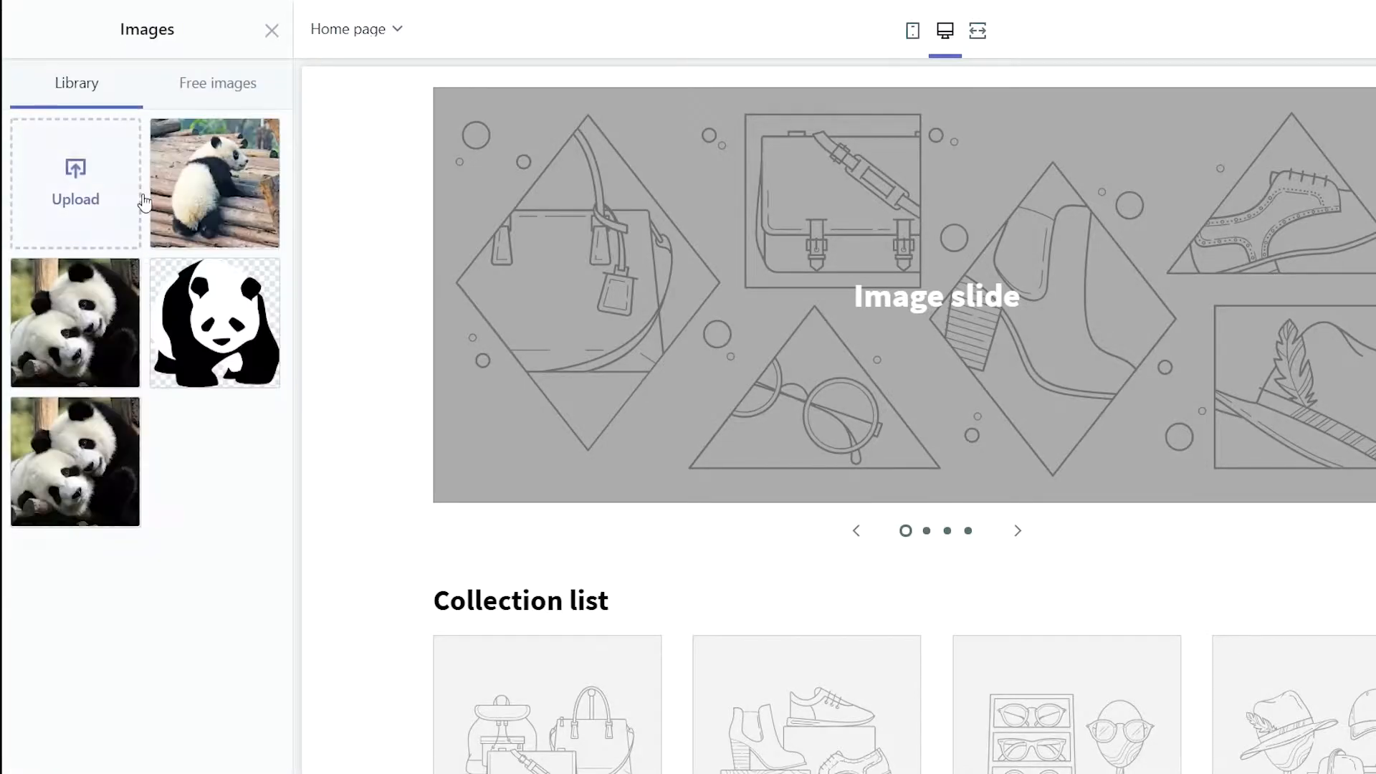
pyautogui.click(115, 312)
pyautogui.click(253, 758)
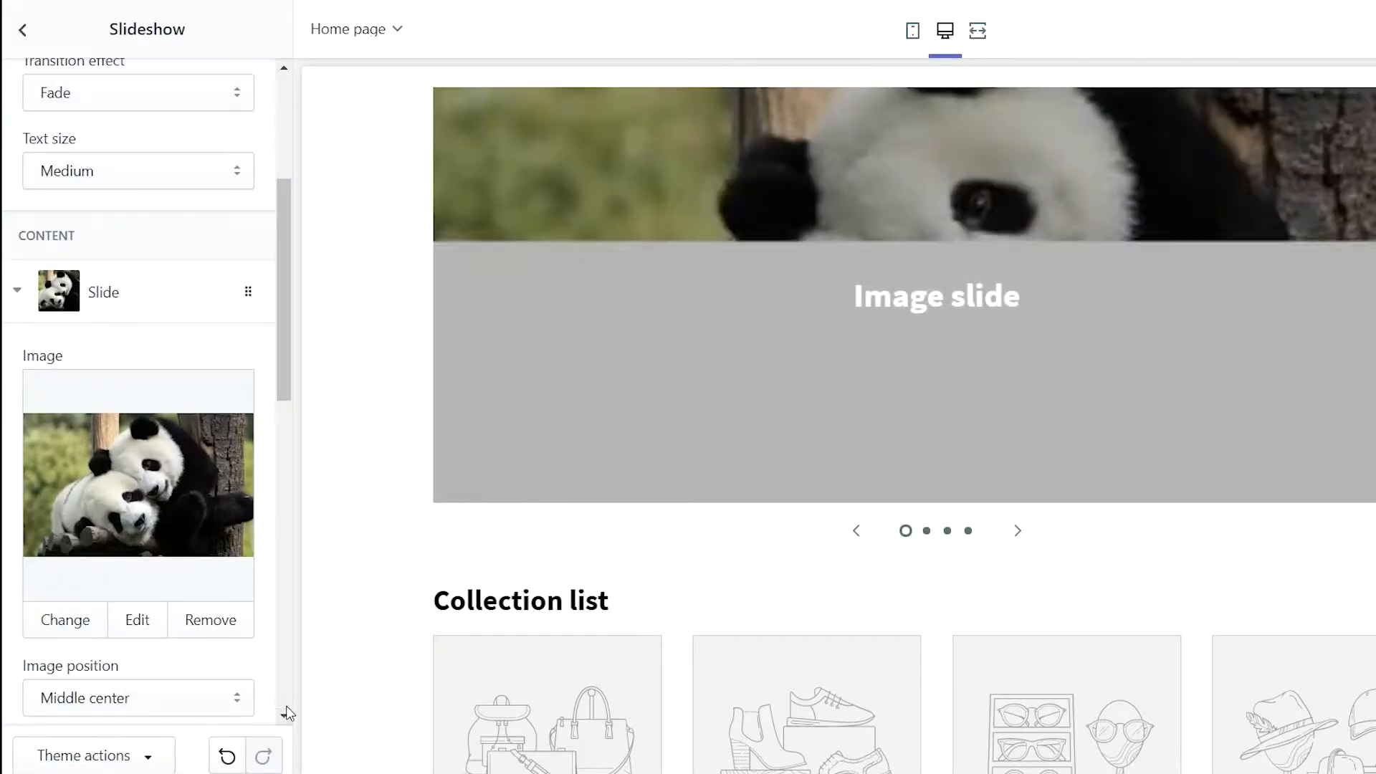
# Put the panda lying on logs image on the second slide
pyautogui.scroll(-4, 218, 621)
pyautogui.scroll(-6, 218, 621)
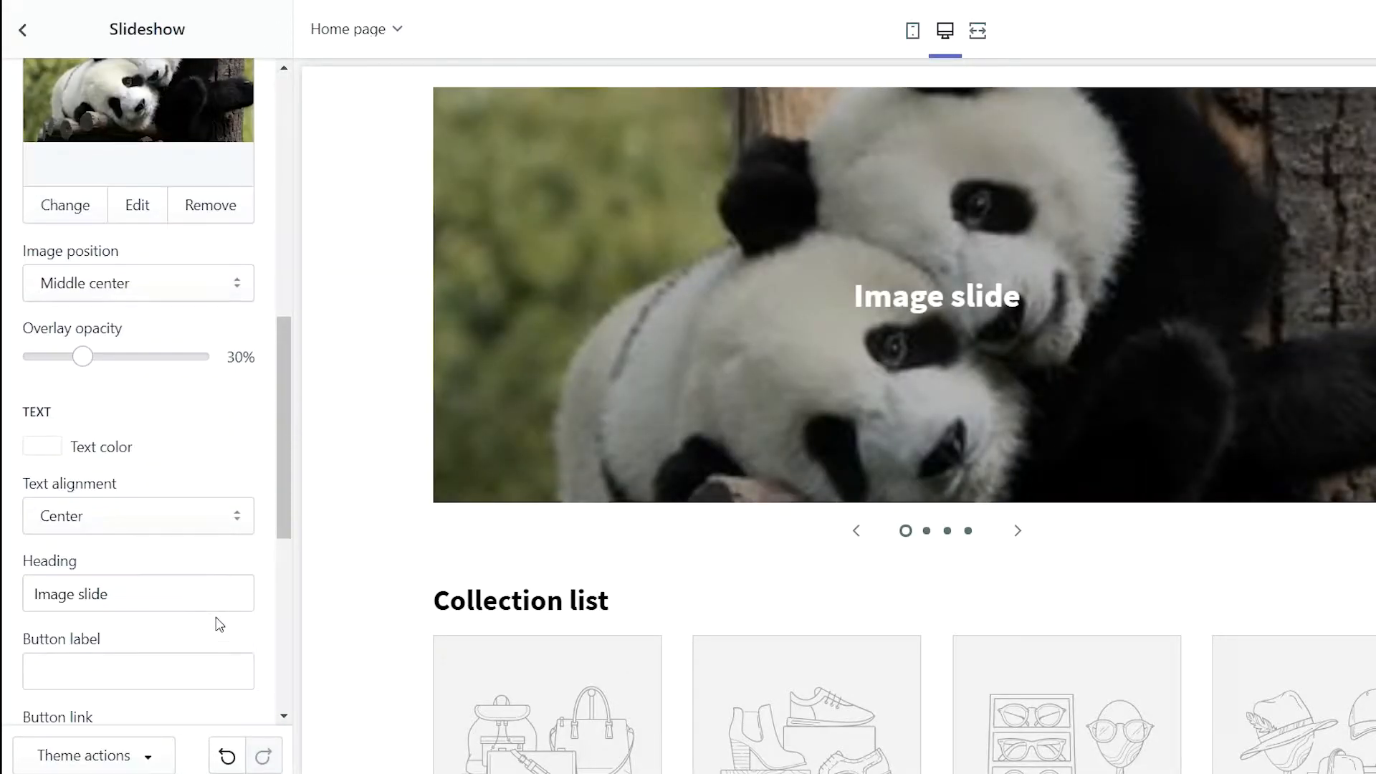
pyautogui.scroll(7, 125, 414)
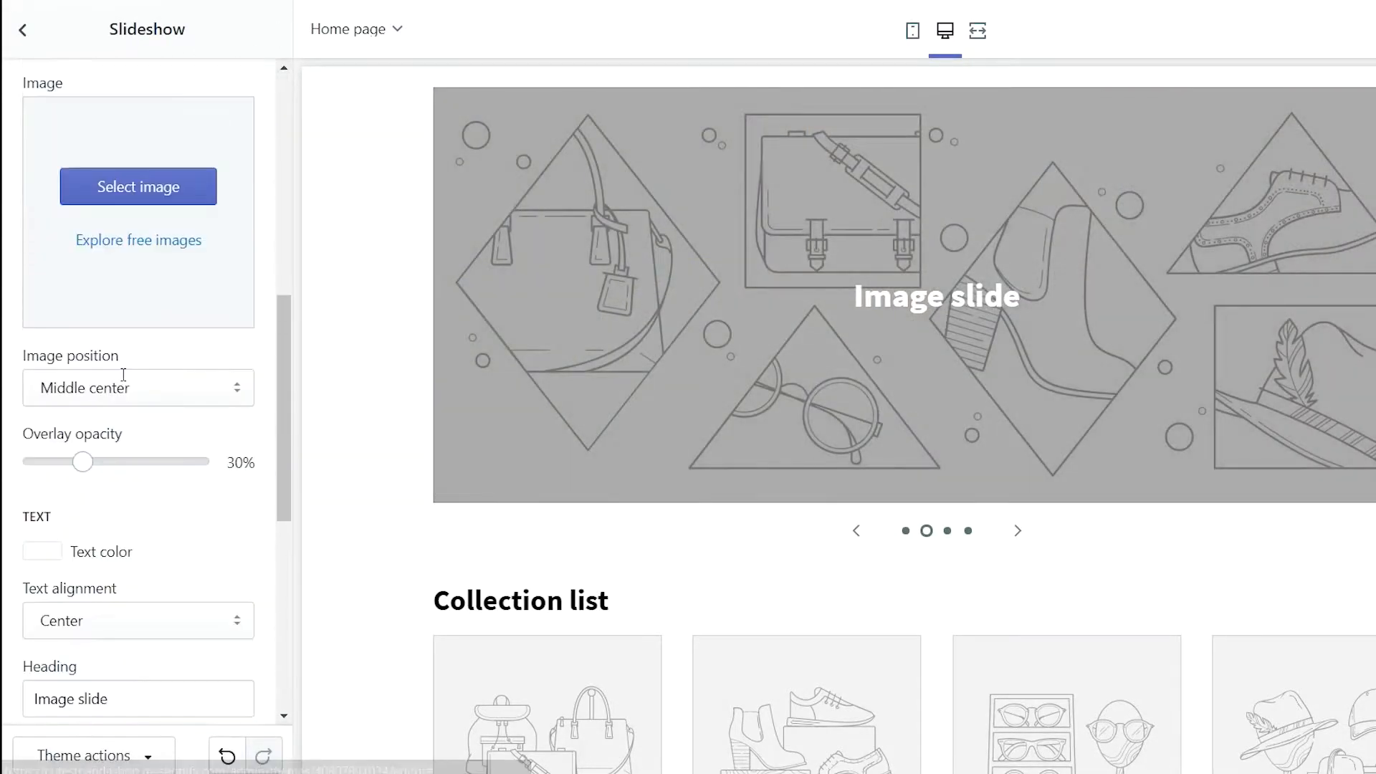
pyautogui.click(166, 216)
pyautogui.click(188, 237)
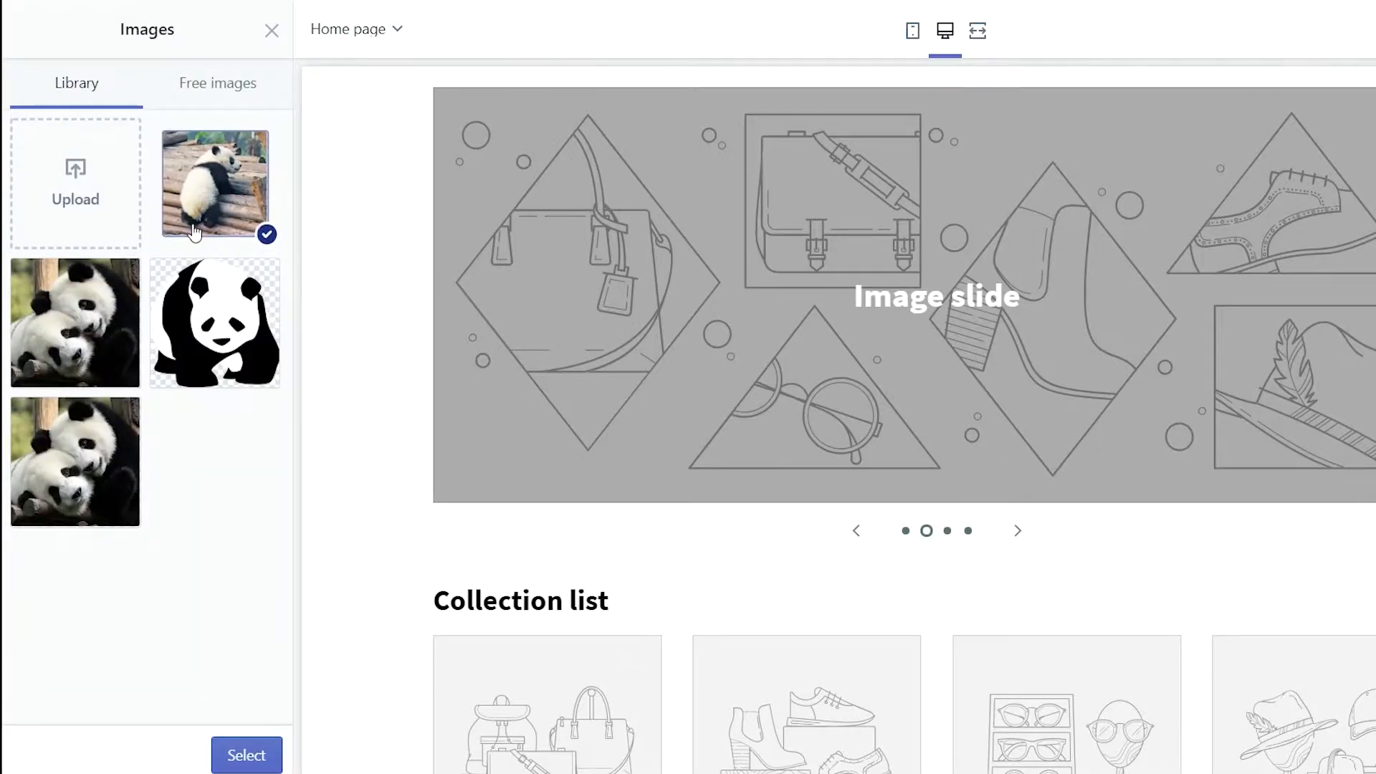
pyautogui.click(245, 755)
# Delete the two empty placeholder slides from the slideshow
pyautogui.scroll(-5, 163, 645)
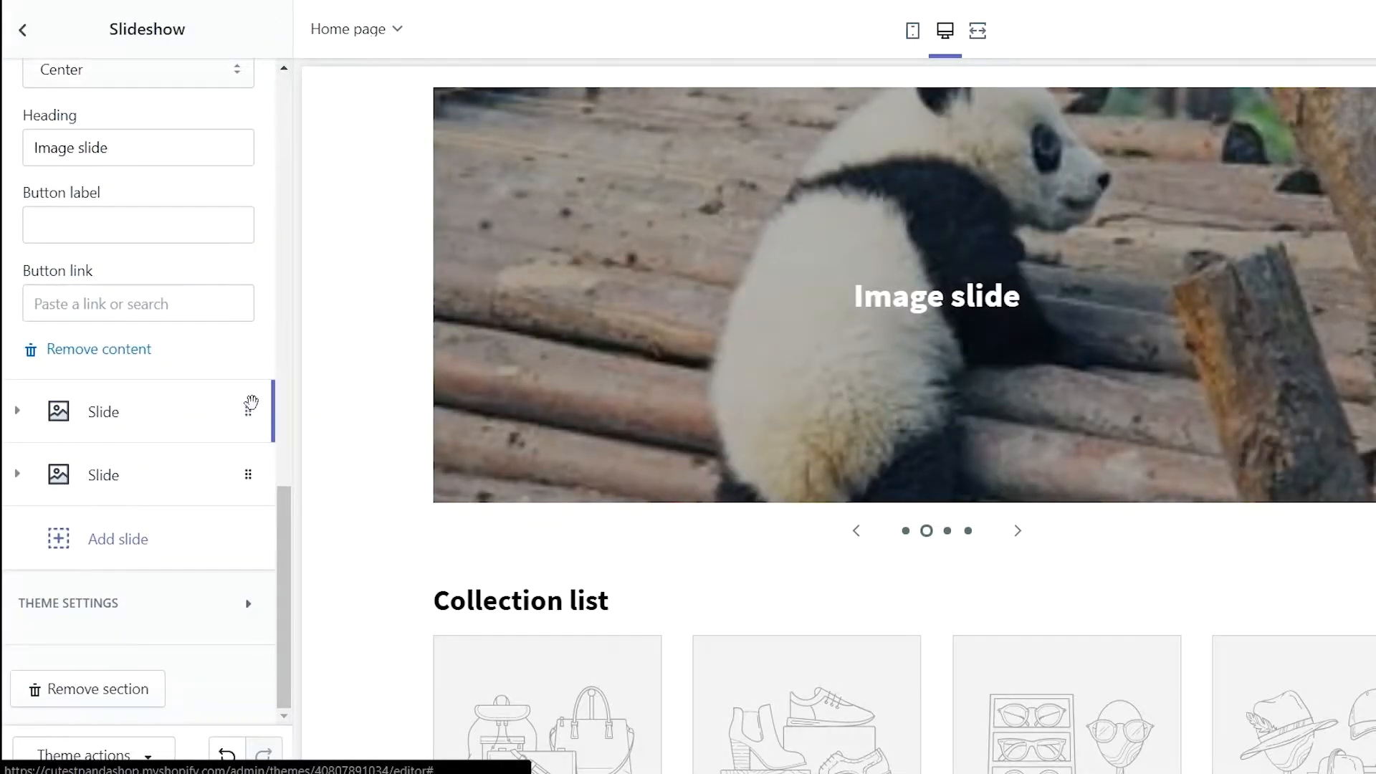
pyautogui.click(249, 408)
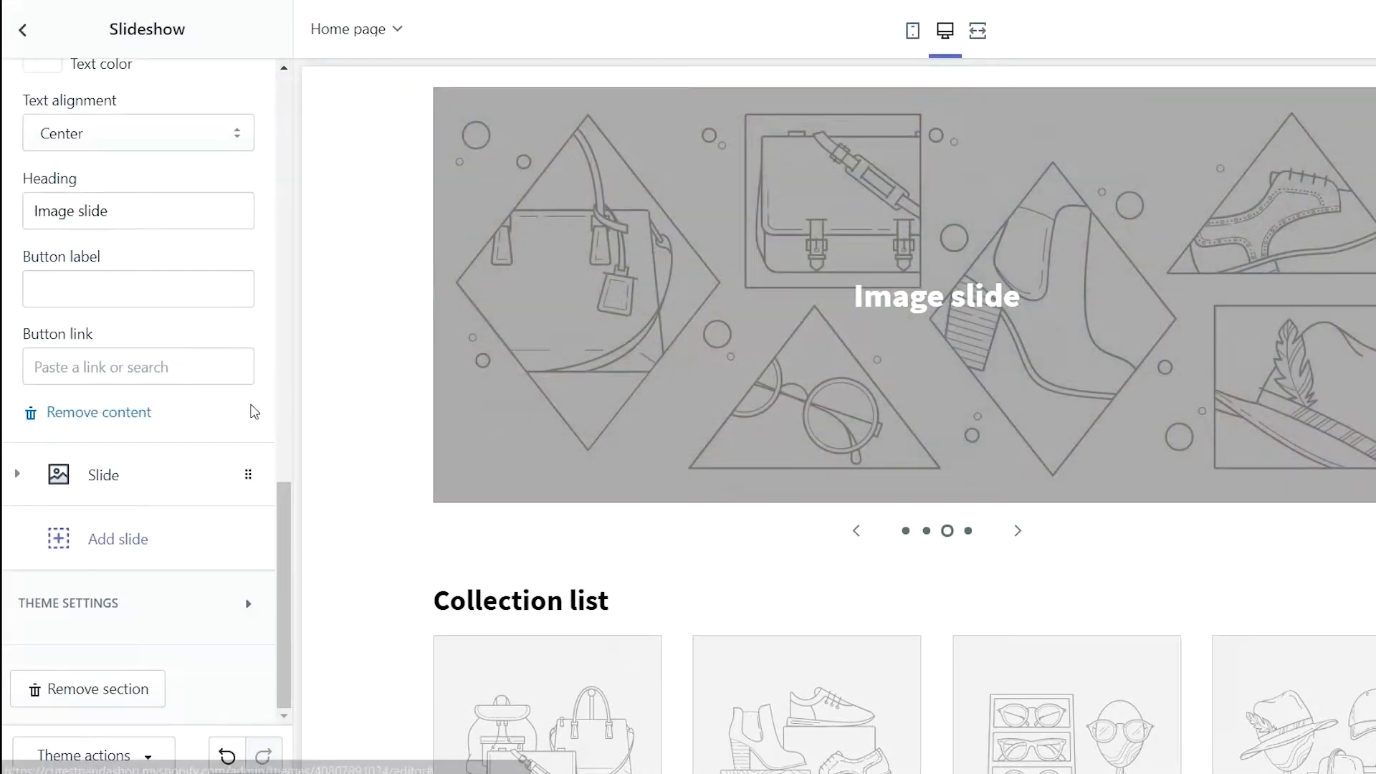
pyautogui.click(136, 412)
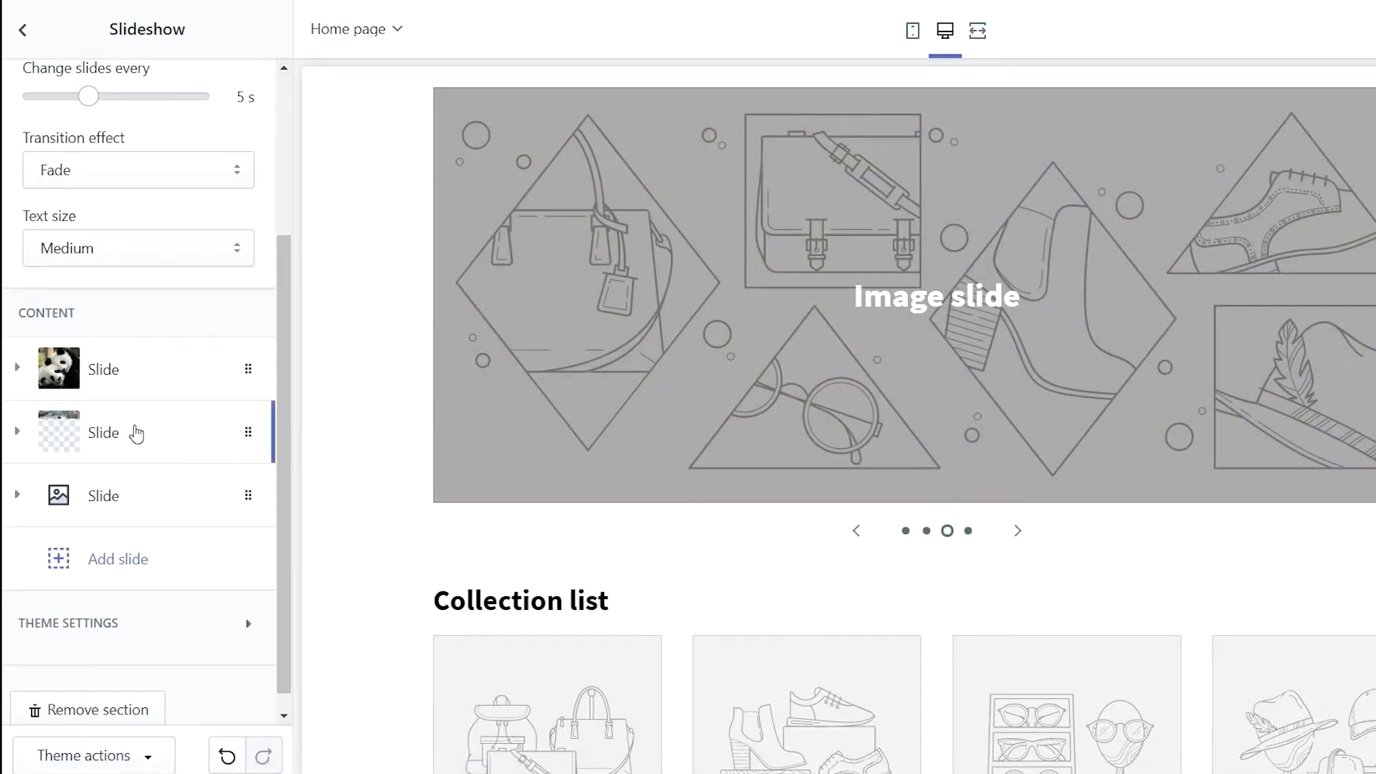
pyautogui.click(246, 499)
pyautogui.scroll(-5, 208, 624)
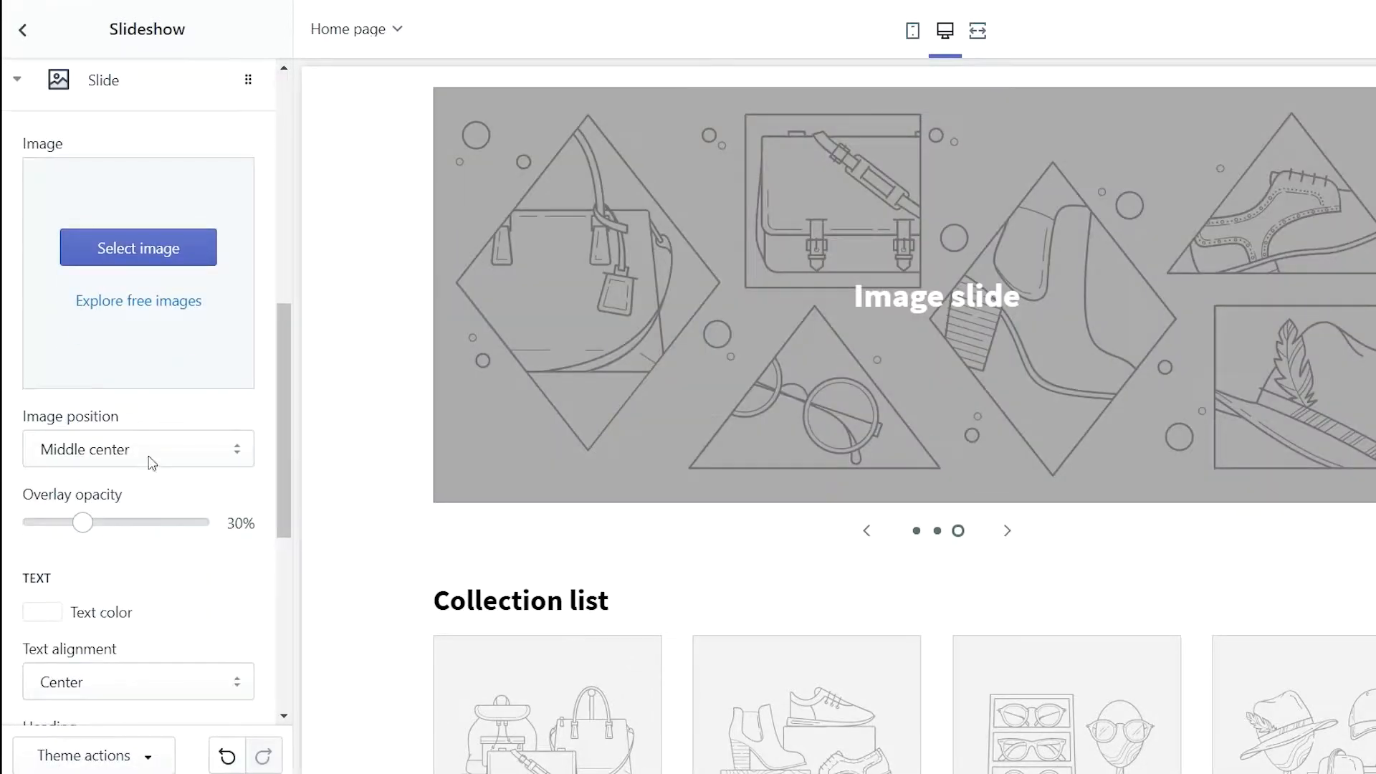
pyautogui.scroll(-7, 152, 449)
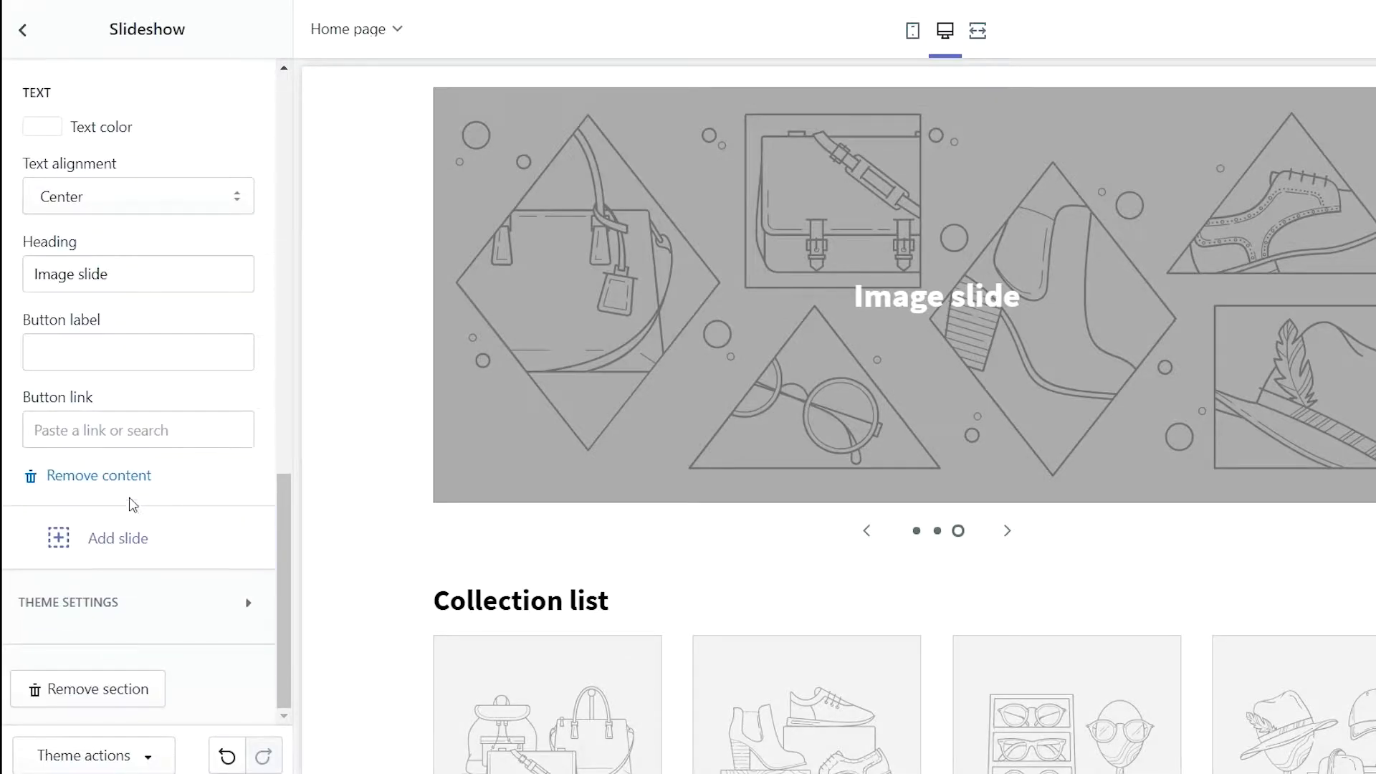
pyautogui.click(131, 477)
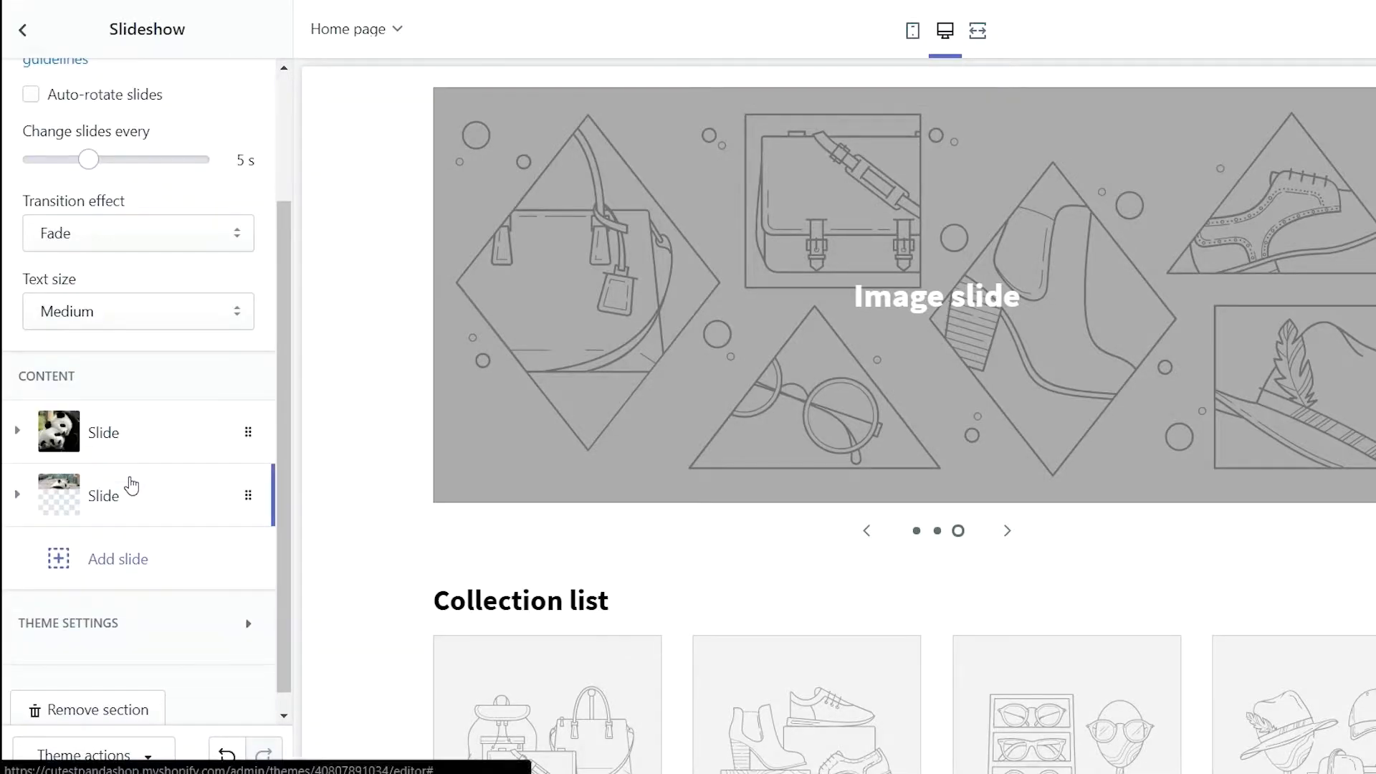
pyautogui.scroll(3, 145, 538)
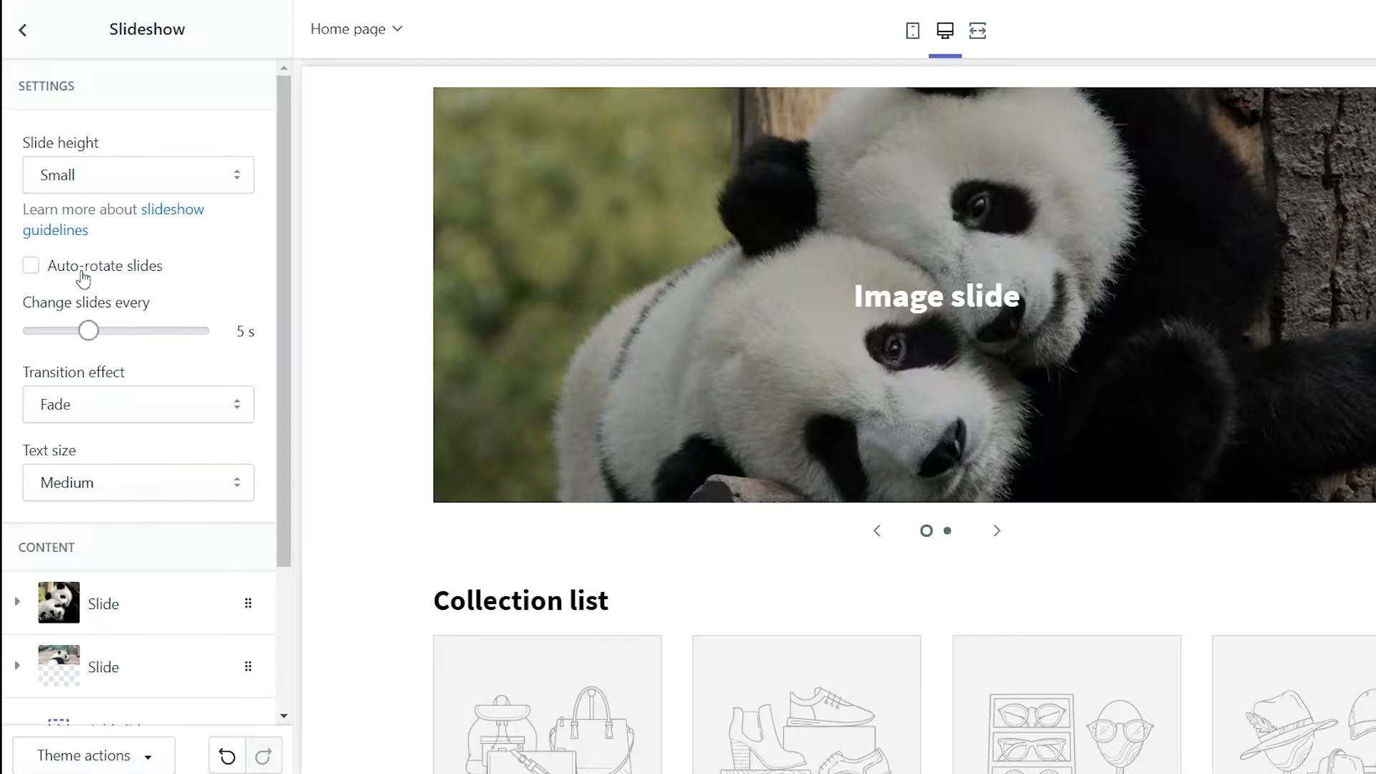
pyautogui.click(13, 43)
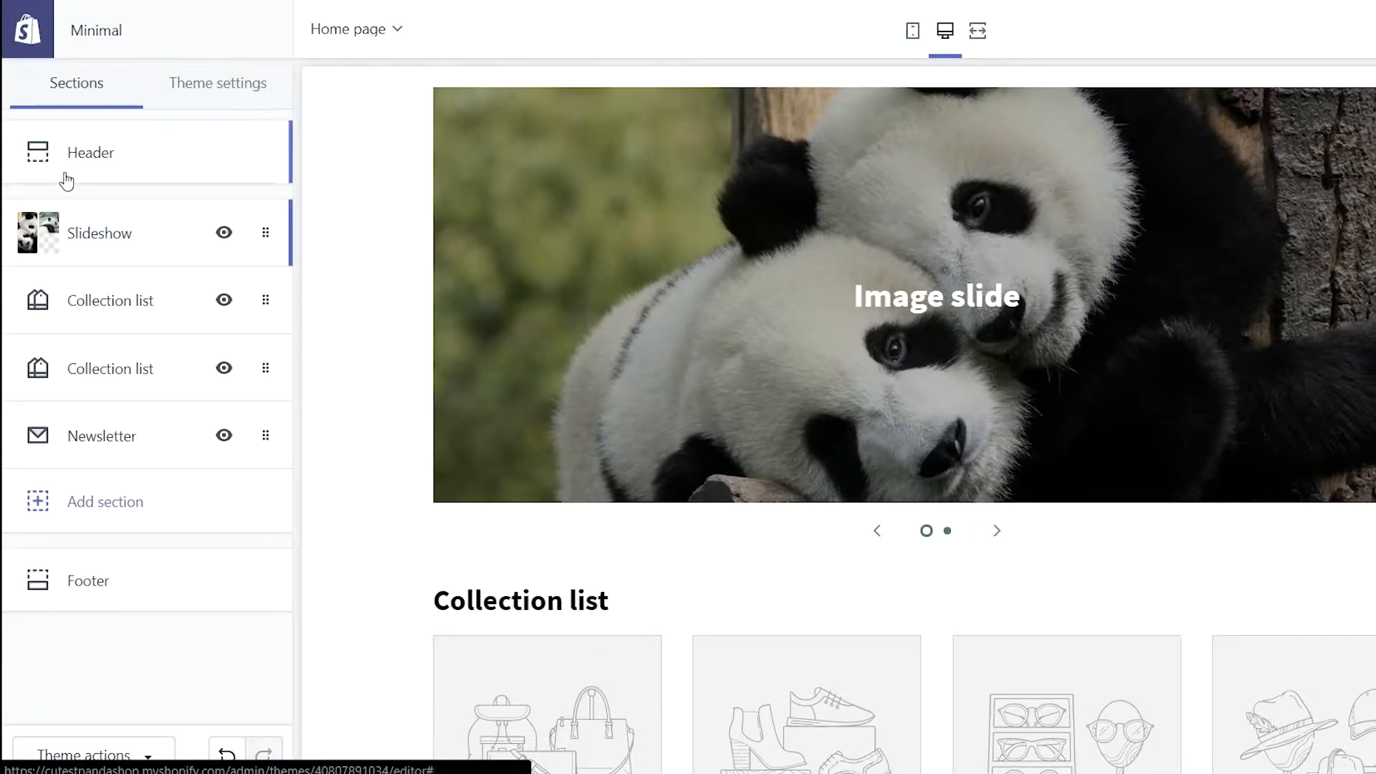
pyautogui.click(72, 578)
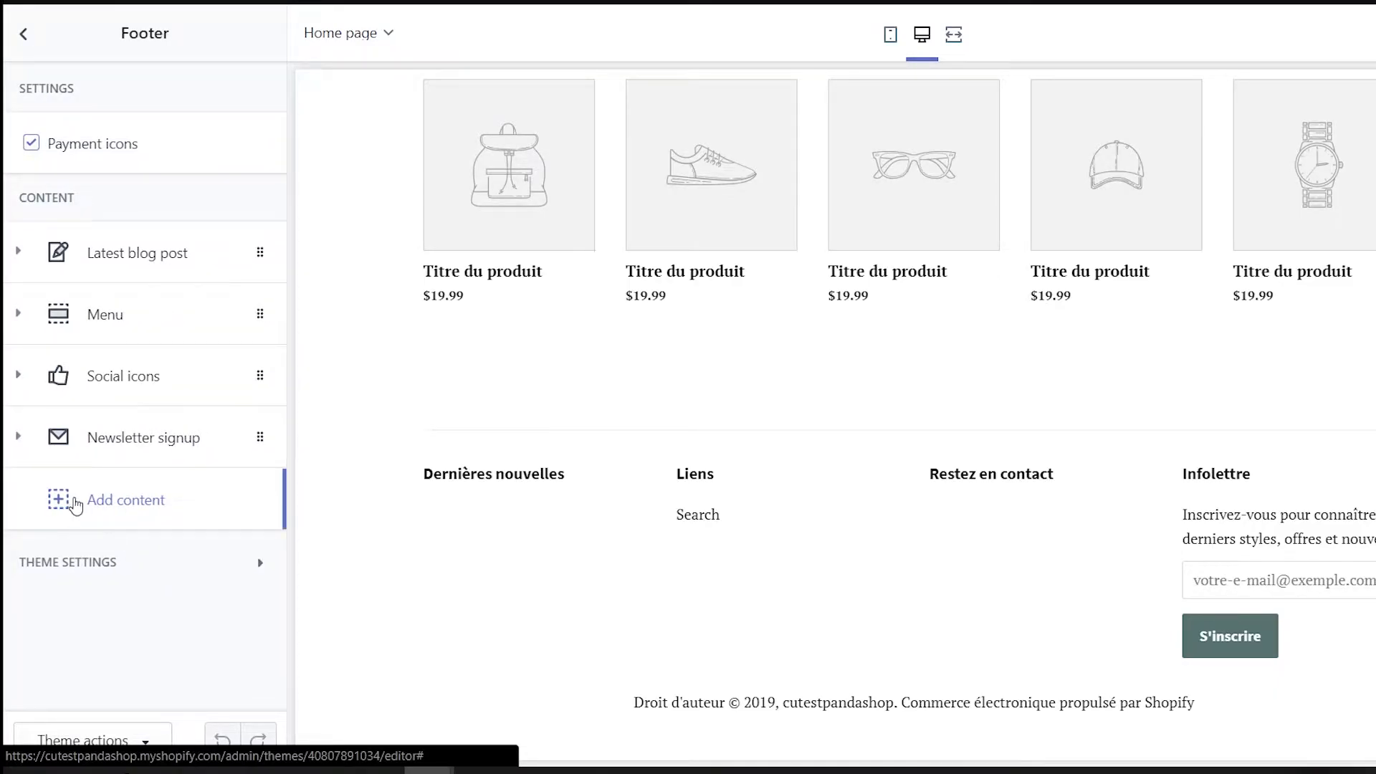
# Remove the Latest blog post and Social icons blocks from the footer and save the theme
pyautogui.click(263, 255)
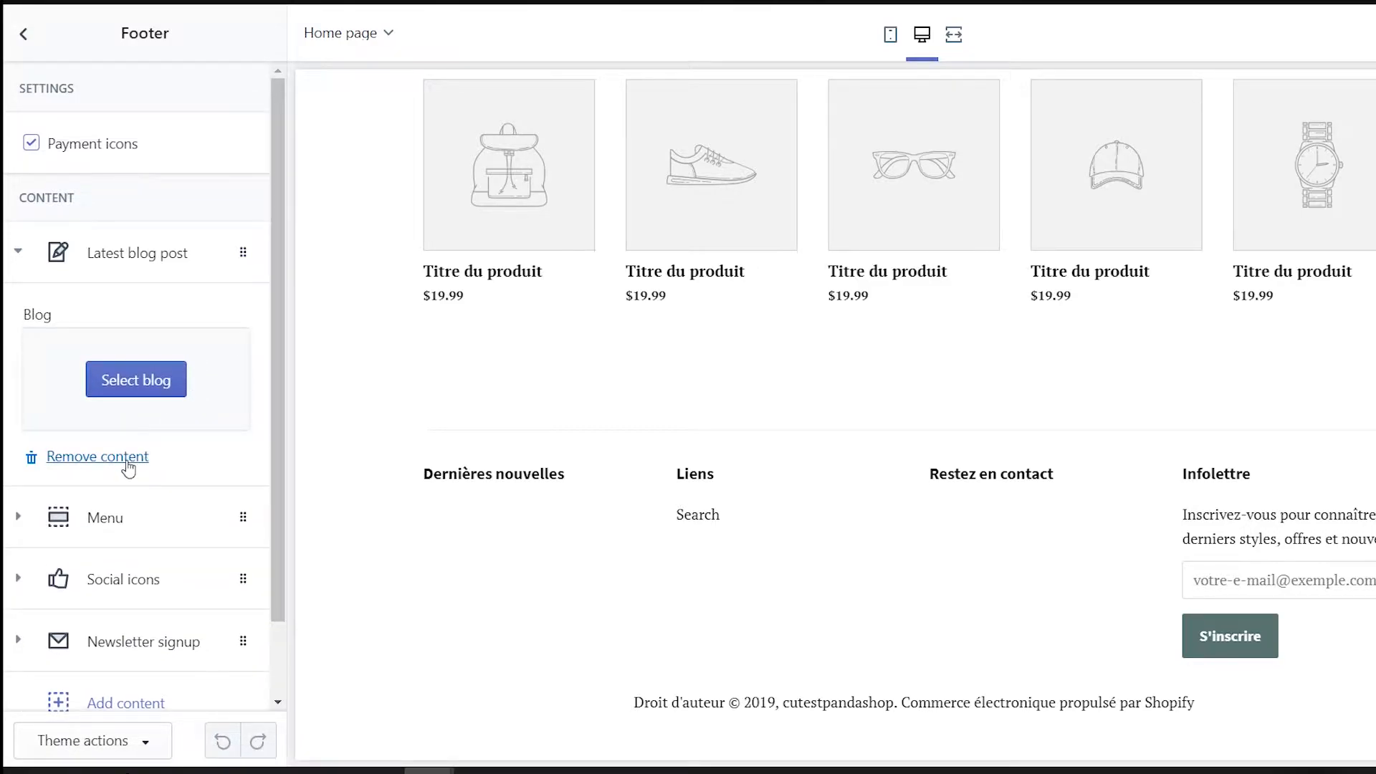
pyautogui.click(127, 465)
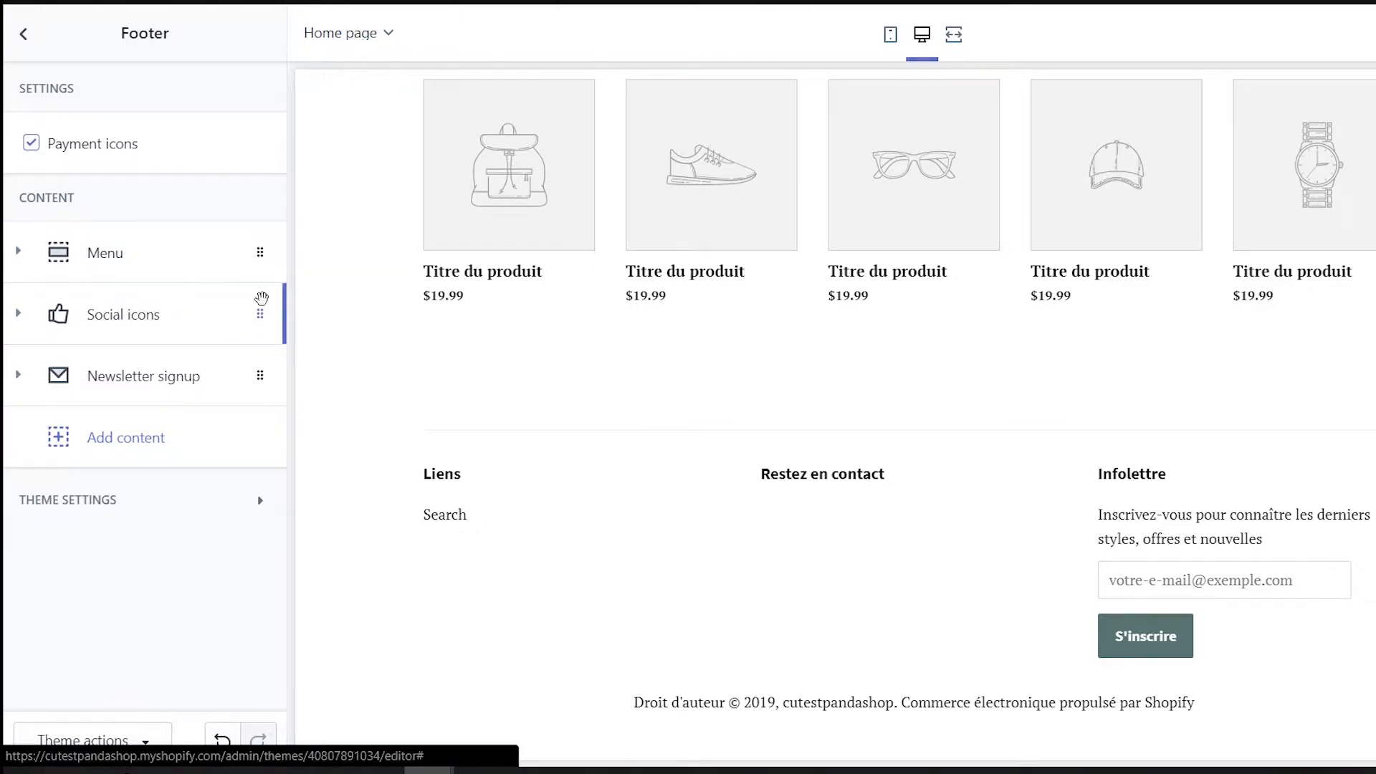
pyautogui.click(261, 301)
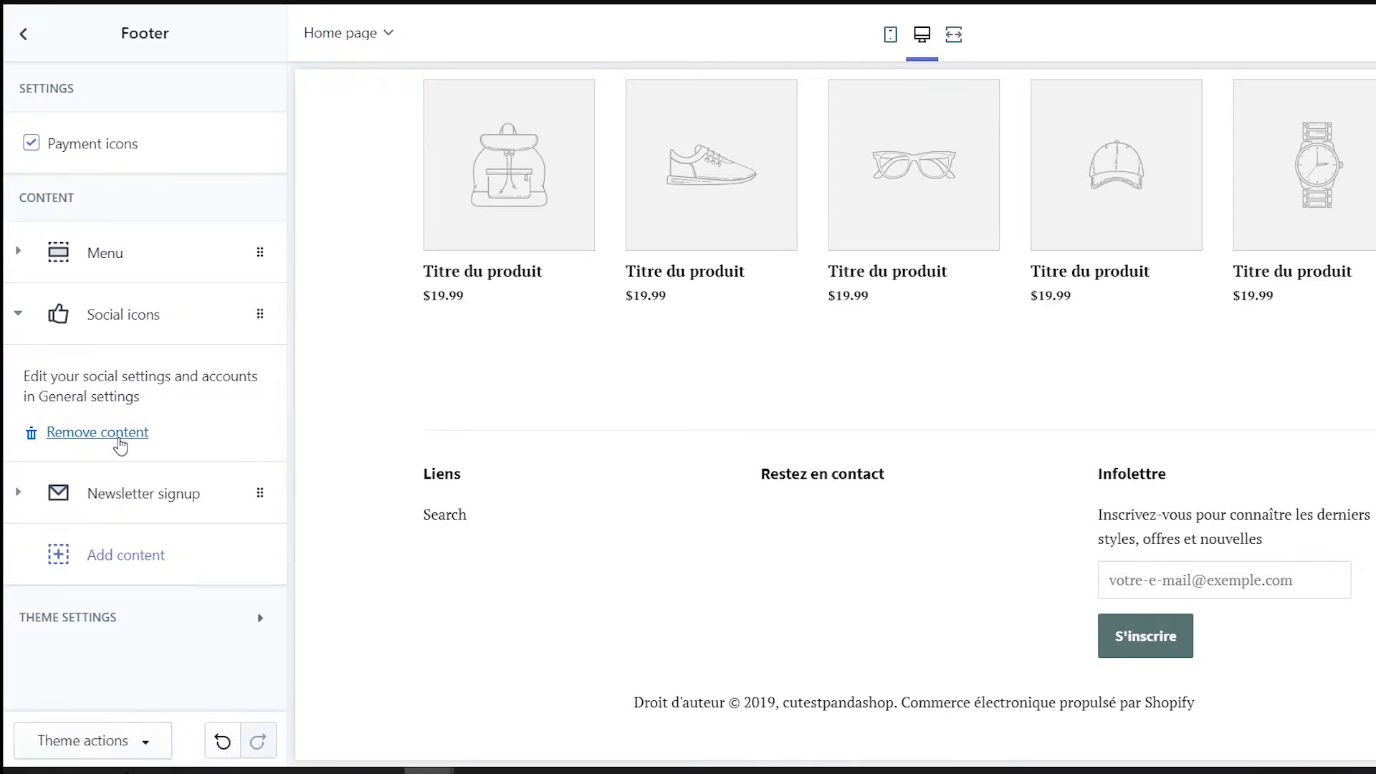
pyautogui.click(119, 433)
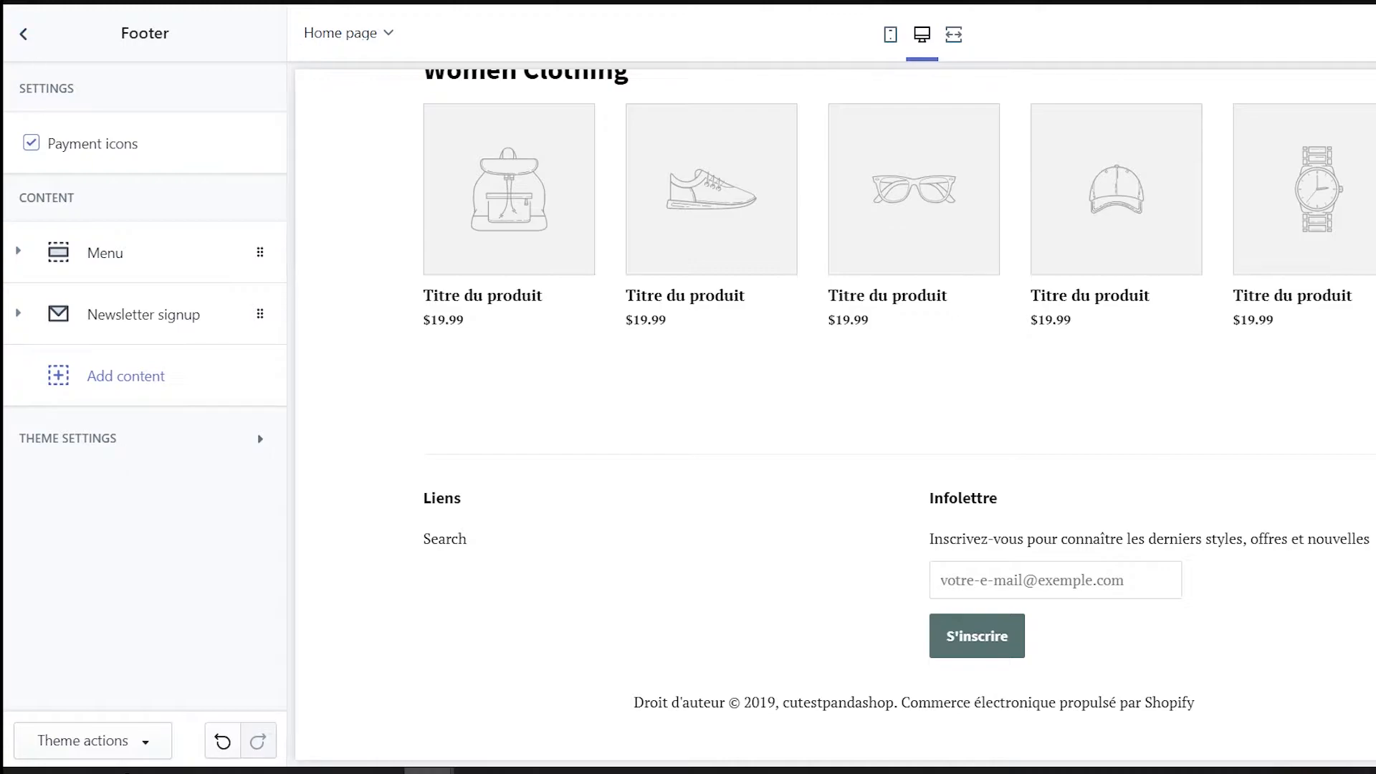
pyautogui.hotkey('ctrl', 's')
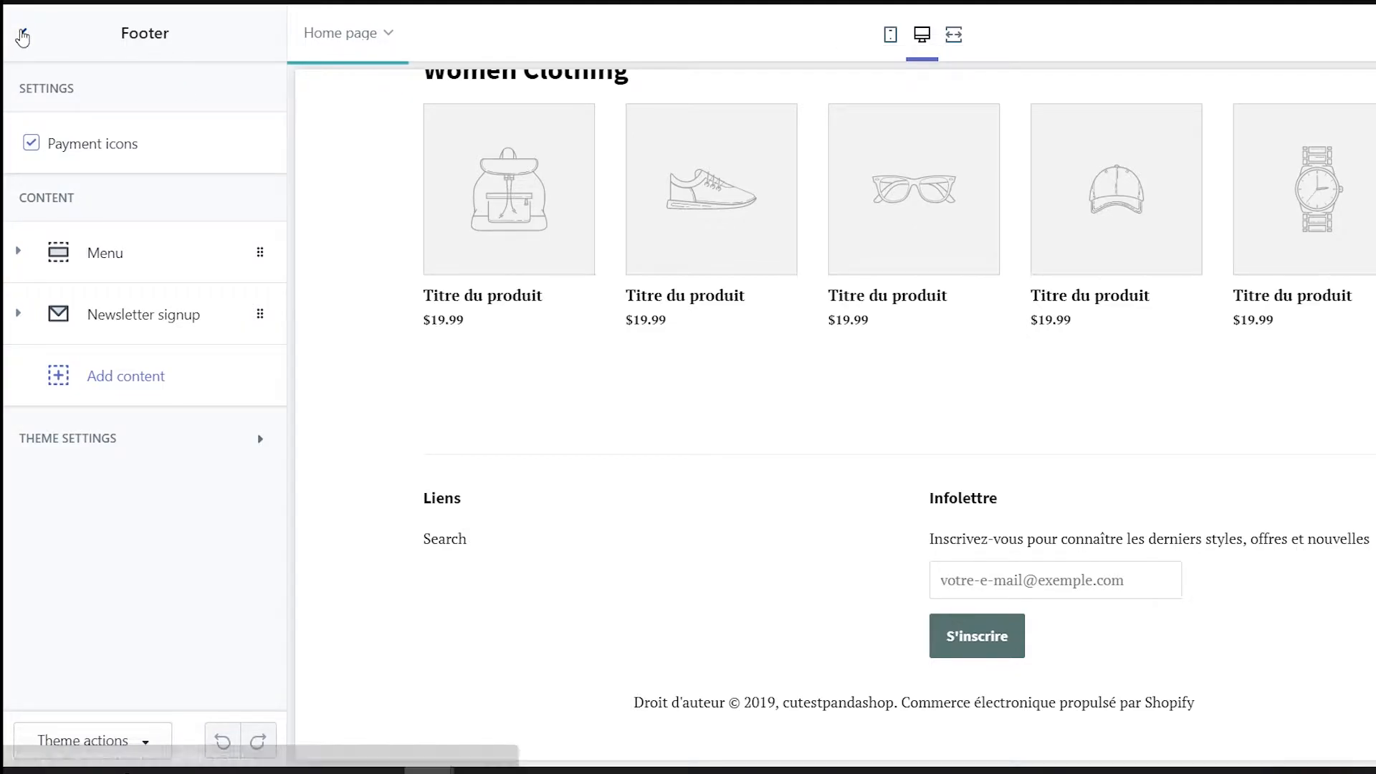
pyautogui.click(22, 36)
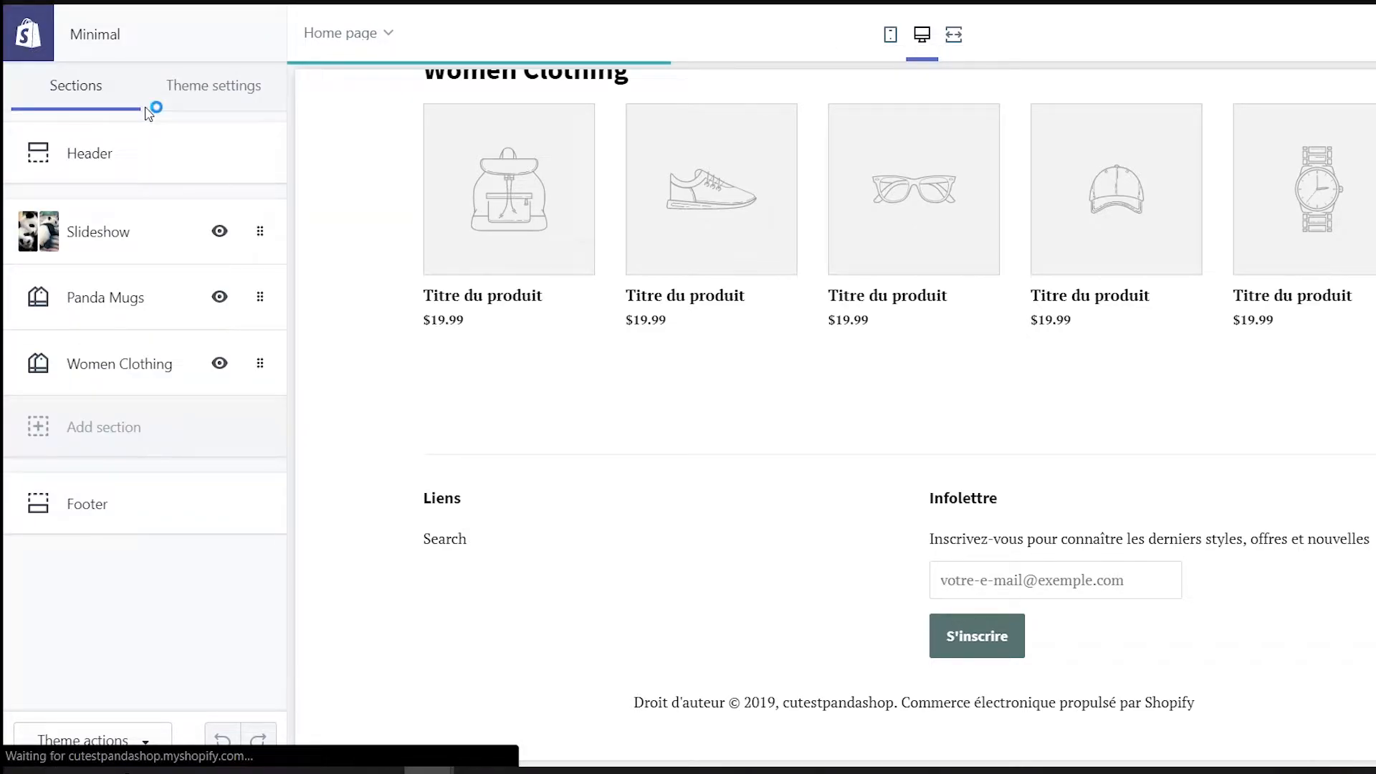
# Set the top bar background colour to grey #767676
pyautogui.click(210, 107)
pyautogui.click(84, 208)
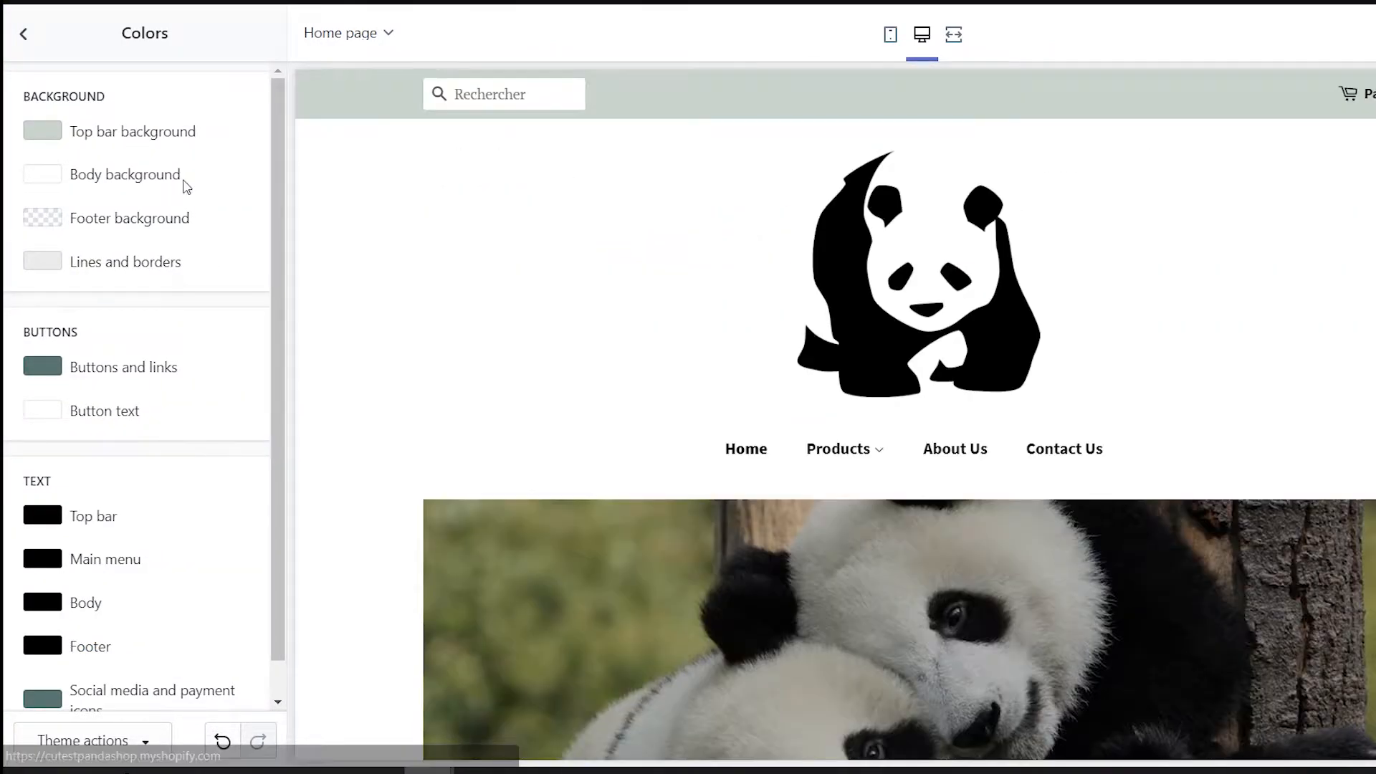
pyautogui.click(42, 131)
pyautogui.click(78, 419)
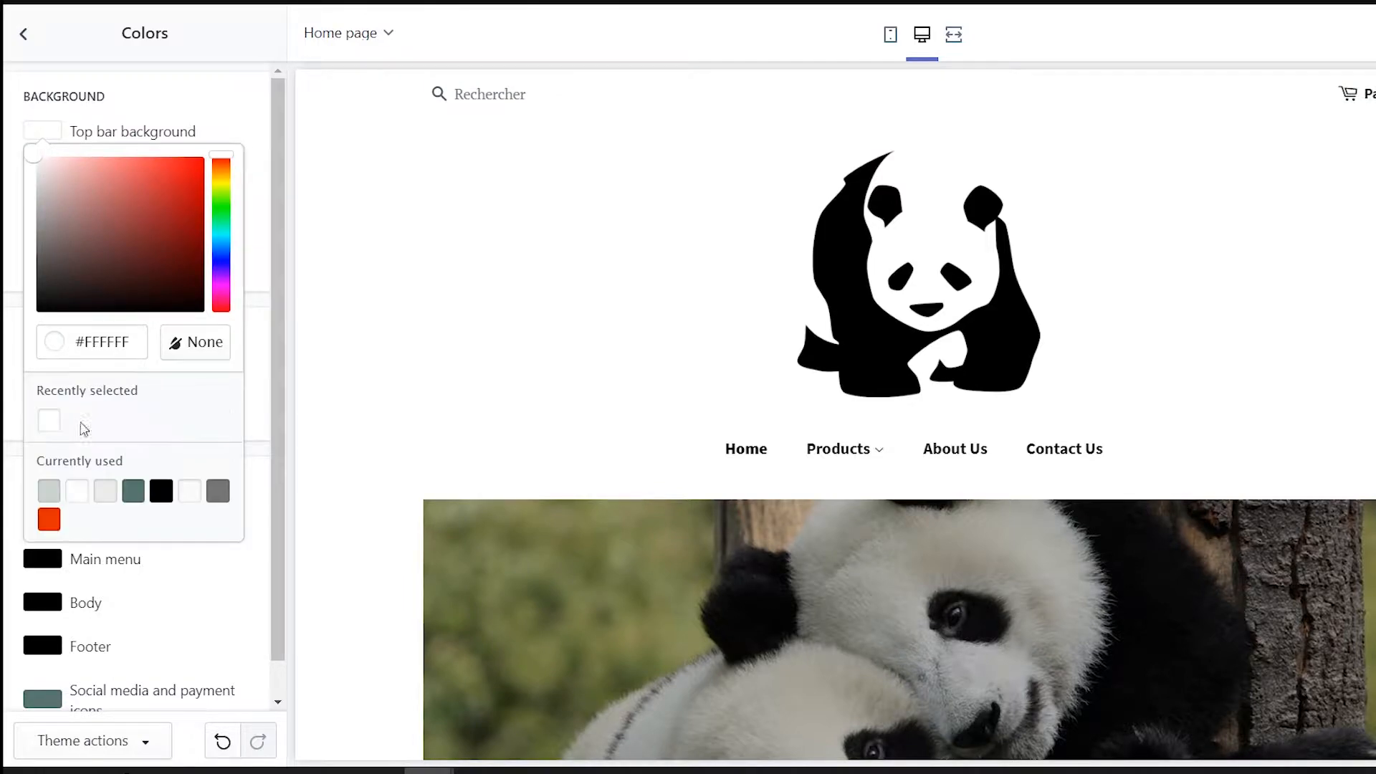
pyautogui.click(218, 491)
pyautogui.scroll(-2, 101, 355)
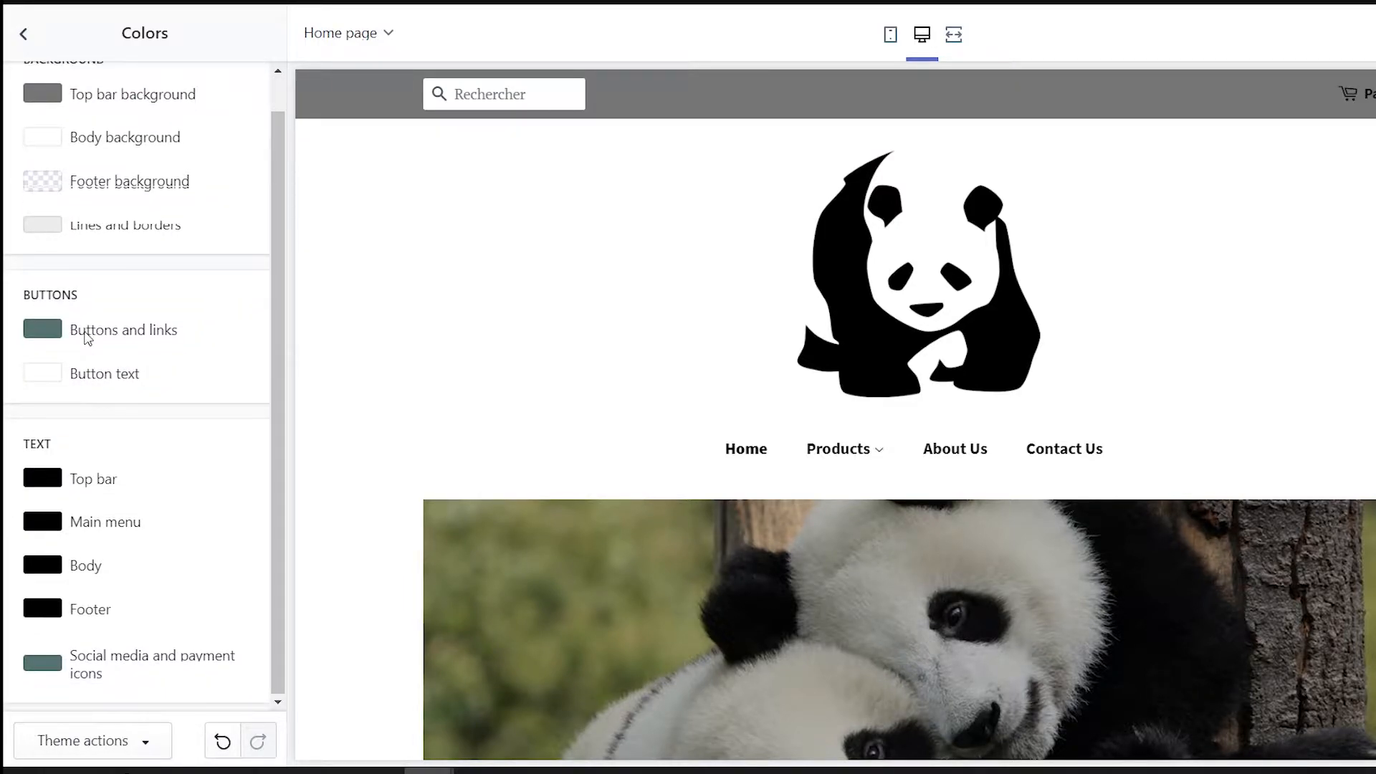
# Make buttons and links black and social/payment icons grey #767676, then save
pyautogui.click(58, 331)
pyautogui.moveTo(141, 437); pyautogui.dragTo(228, 531)
pyautogui.click(245, 534)
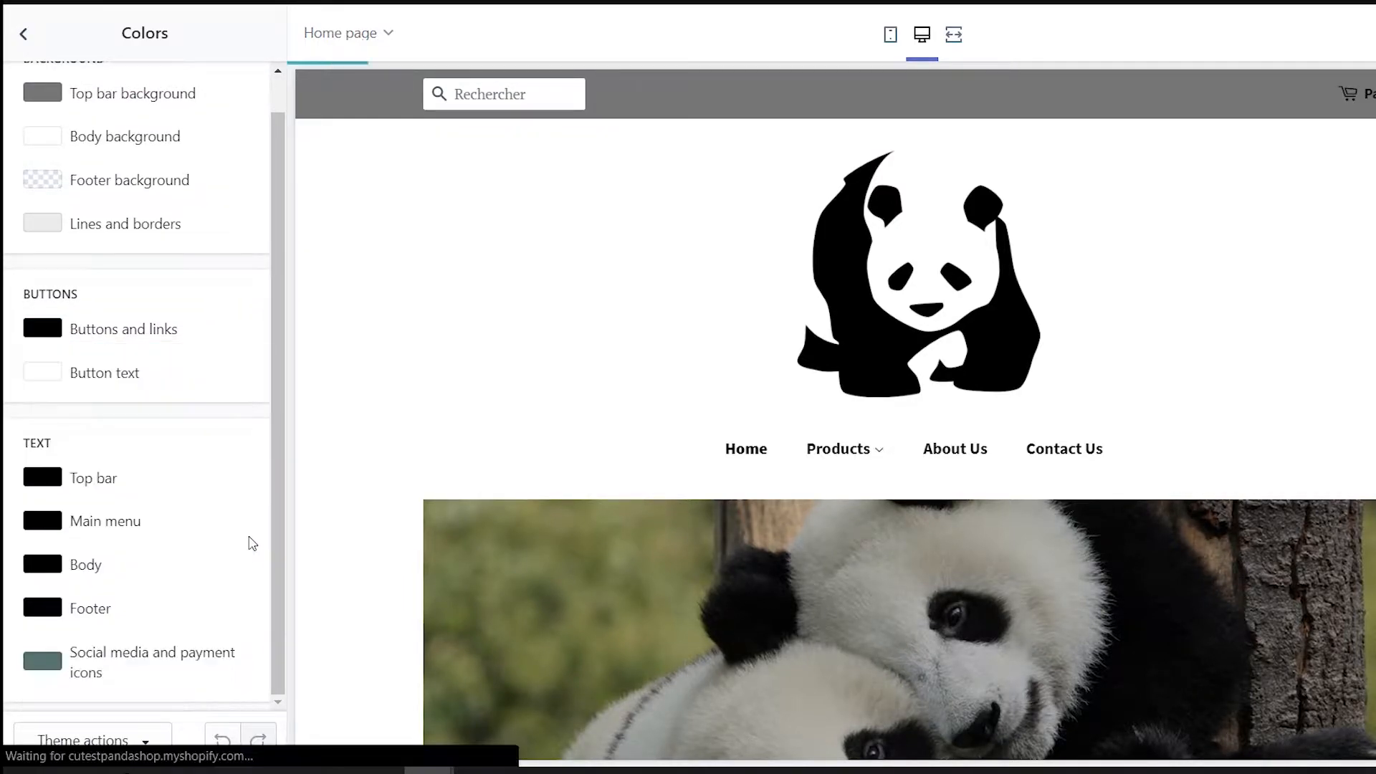
pyautogui.click(42, 658)
pyautogui.click(77, 618)
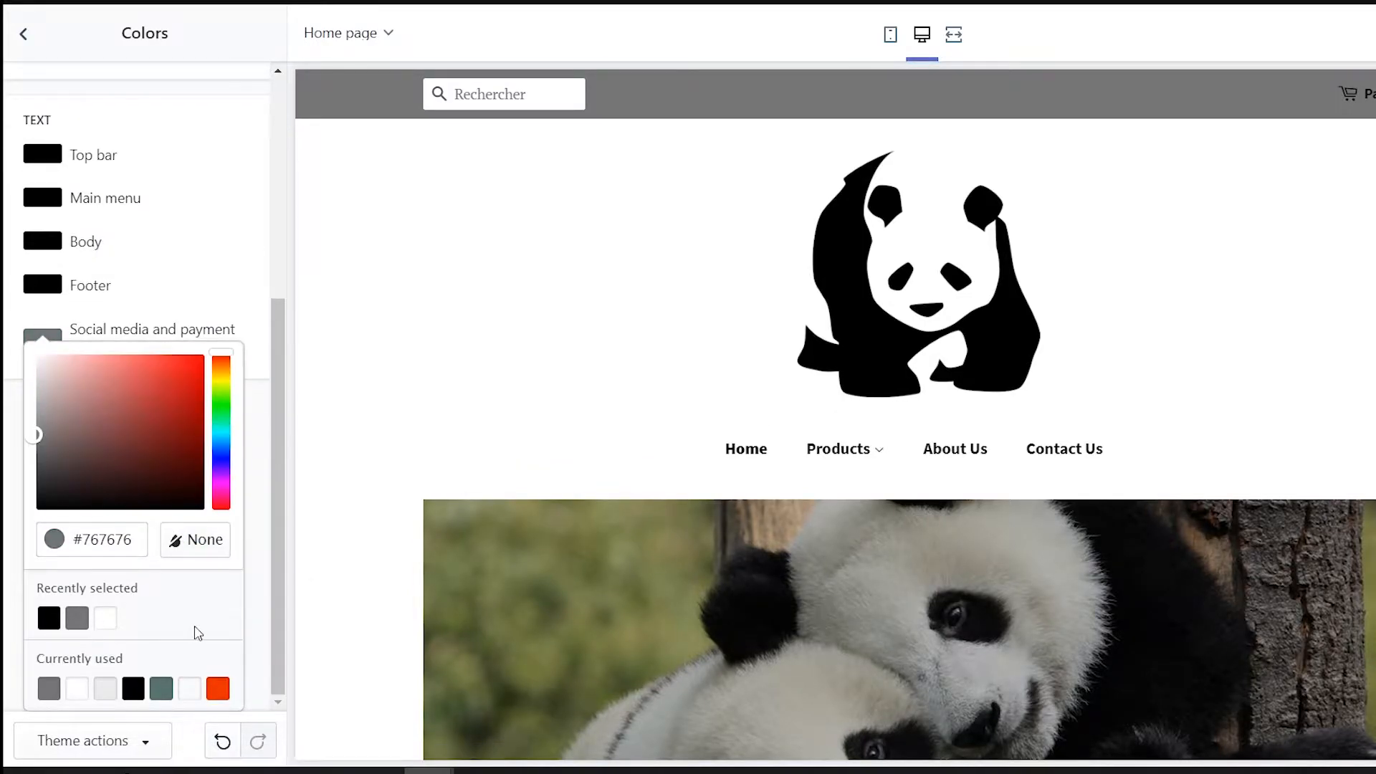
pyautogui.scroll(-5, 798, 500)
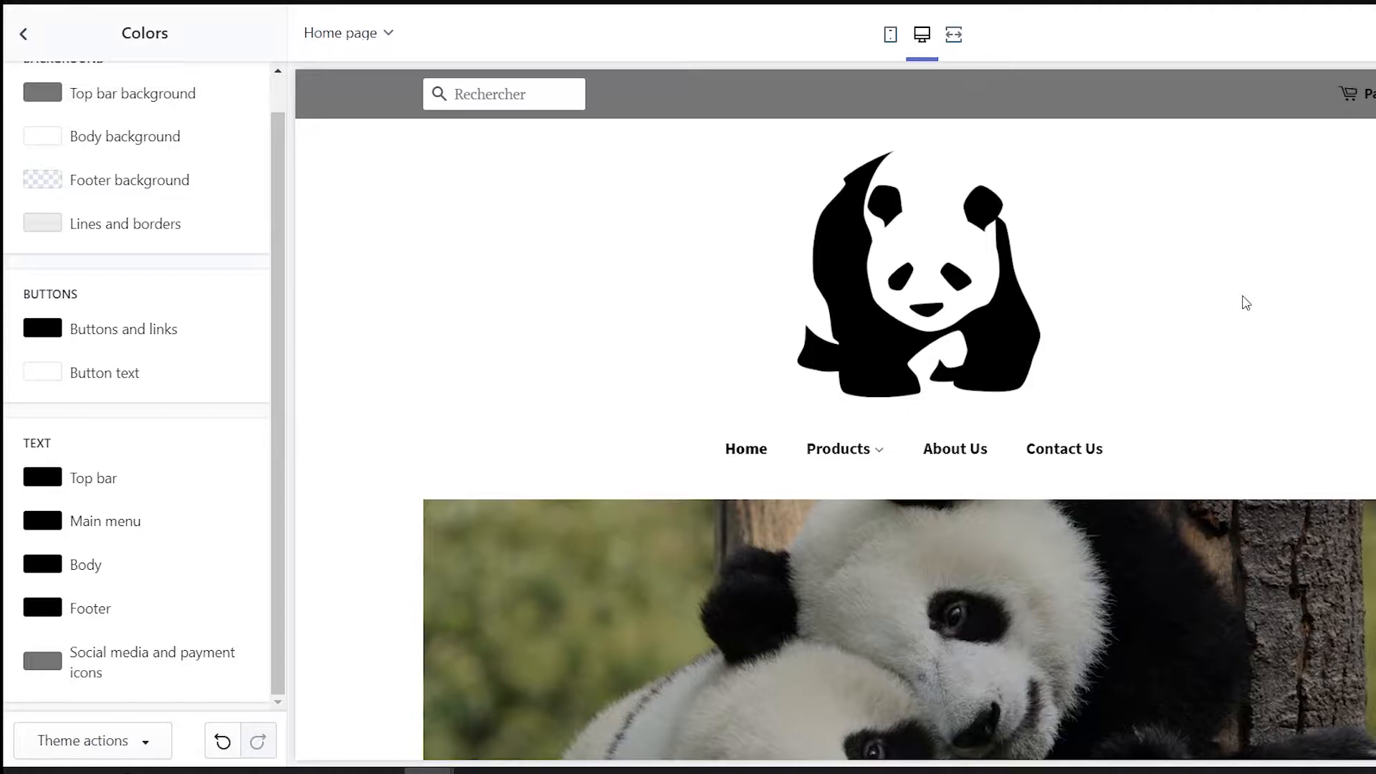
pyautogui.hotkey('ctrl', 's')
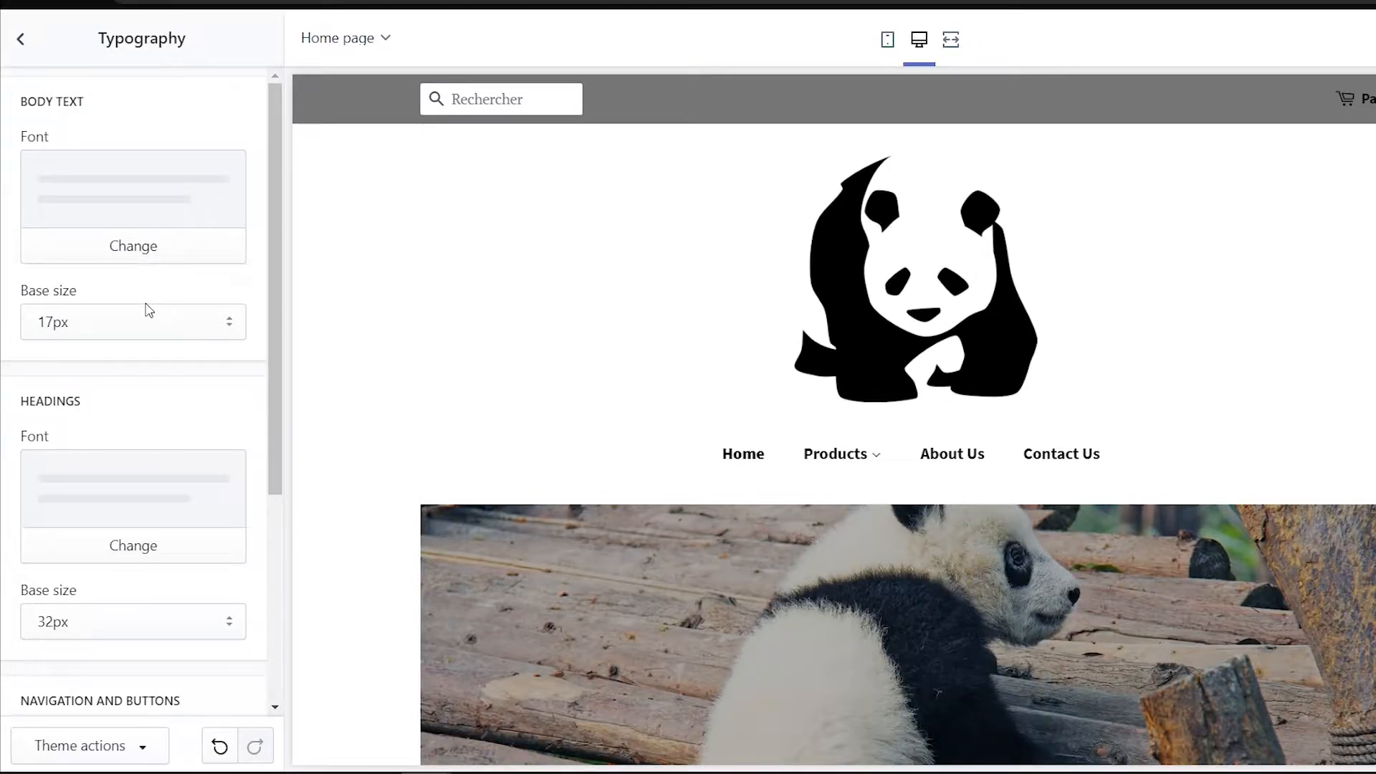
# Change the body text font to Arvo
pyautogui.click(147, 255)
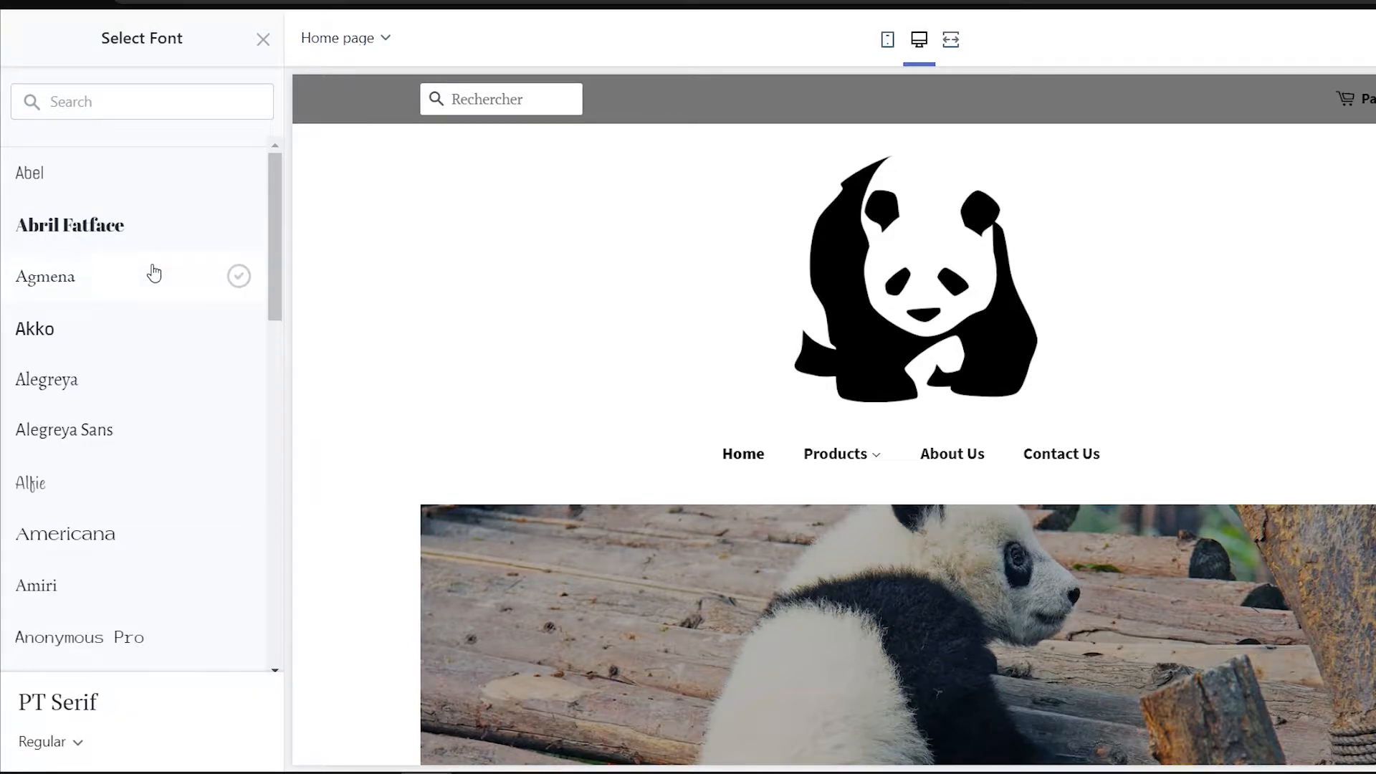
pyautogui.scroll(-4, 144, 294)
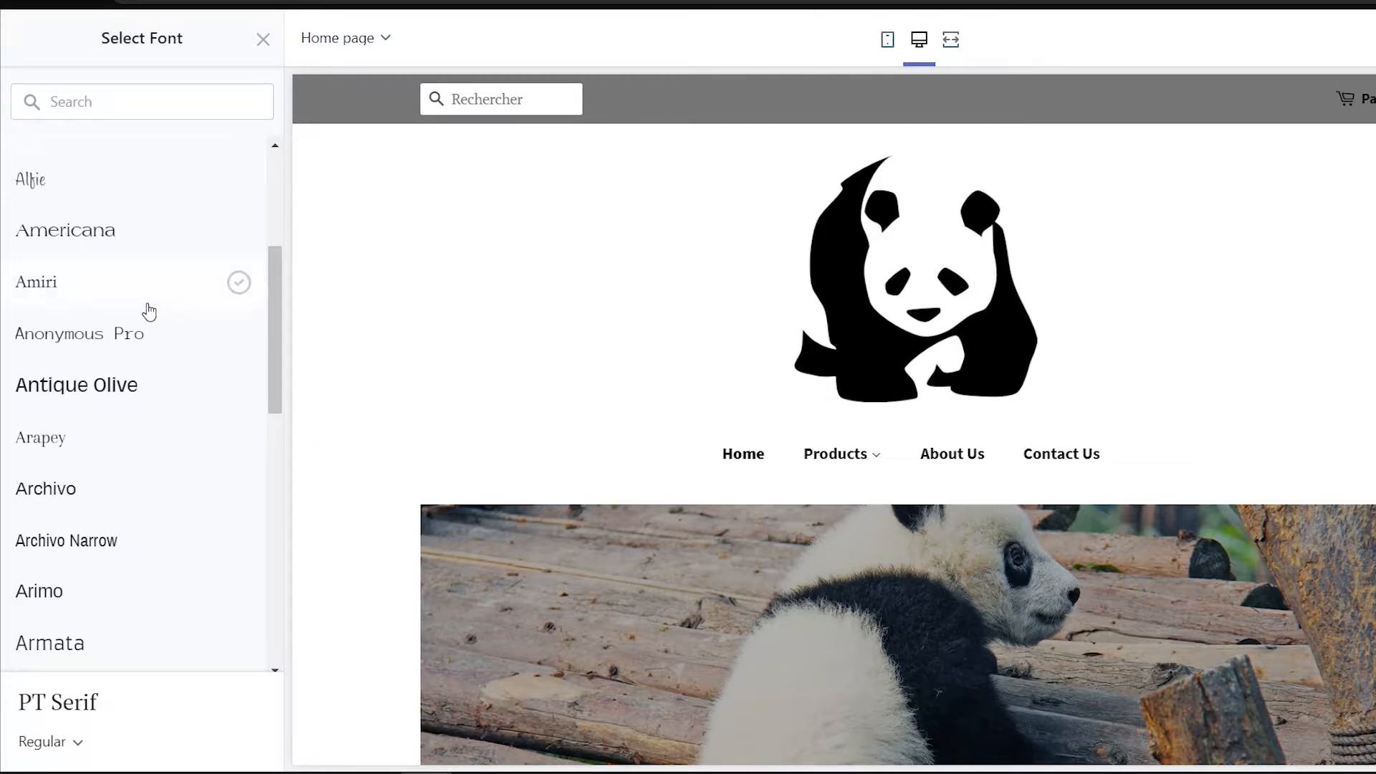
pyautogui.scroll(-5, 149, 311)
pyautogui.click(148, 310)
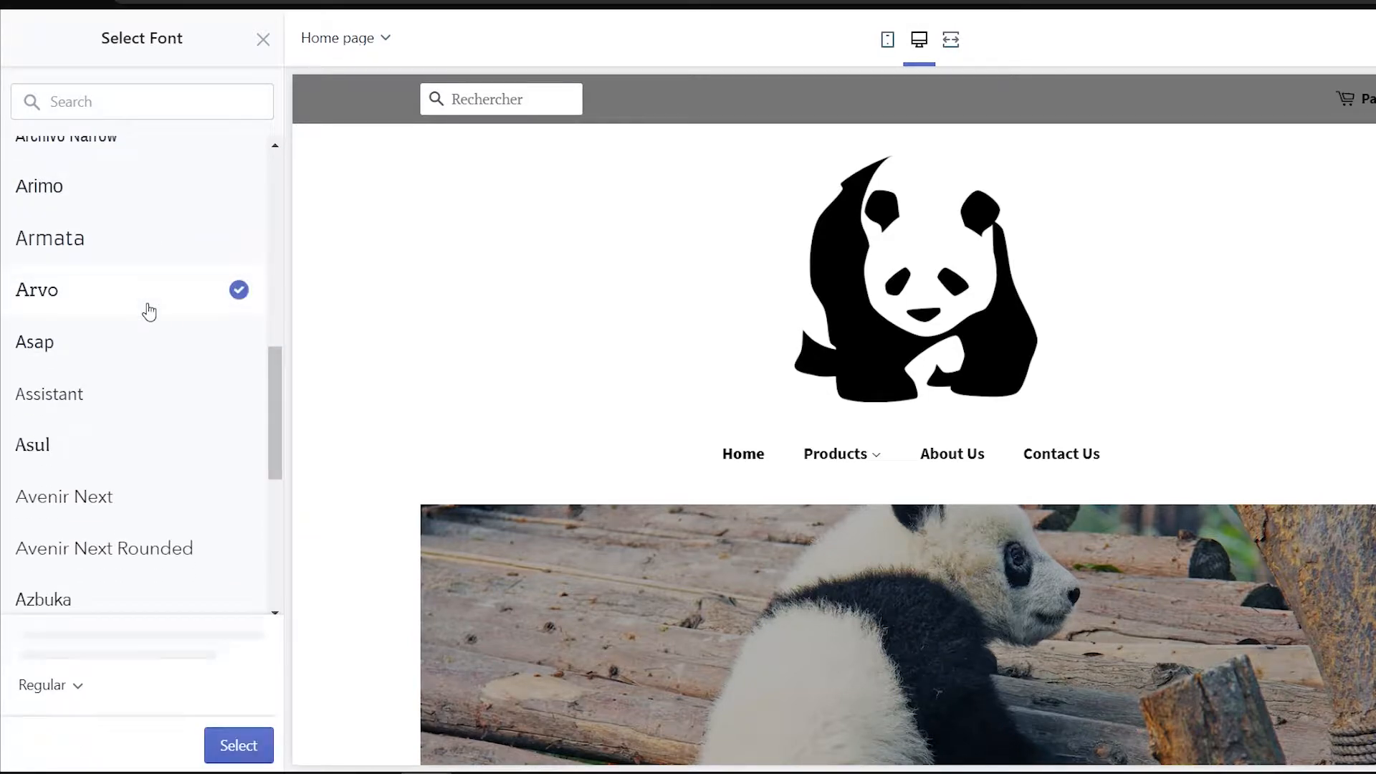
pyautogui.click(238, 746)
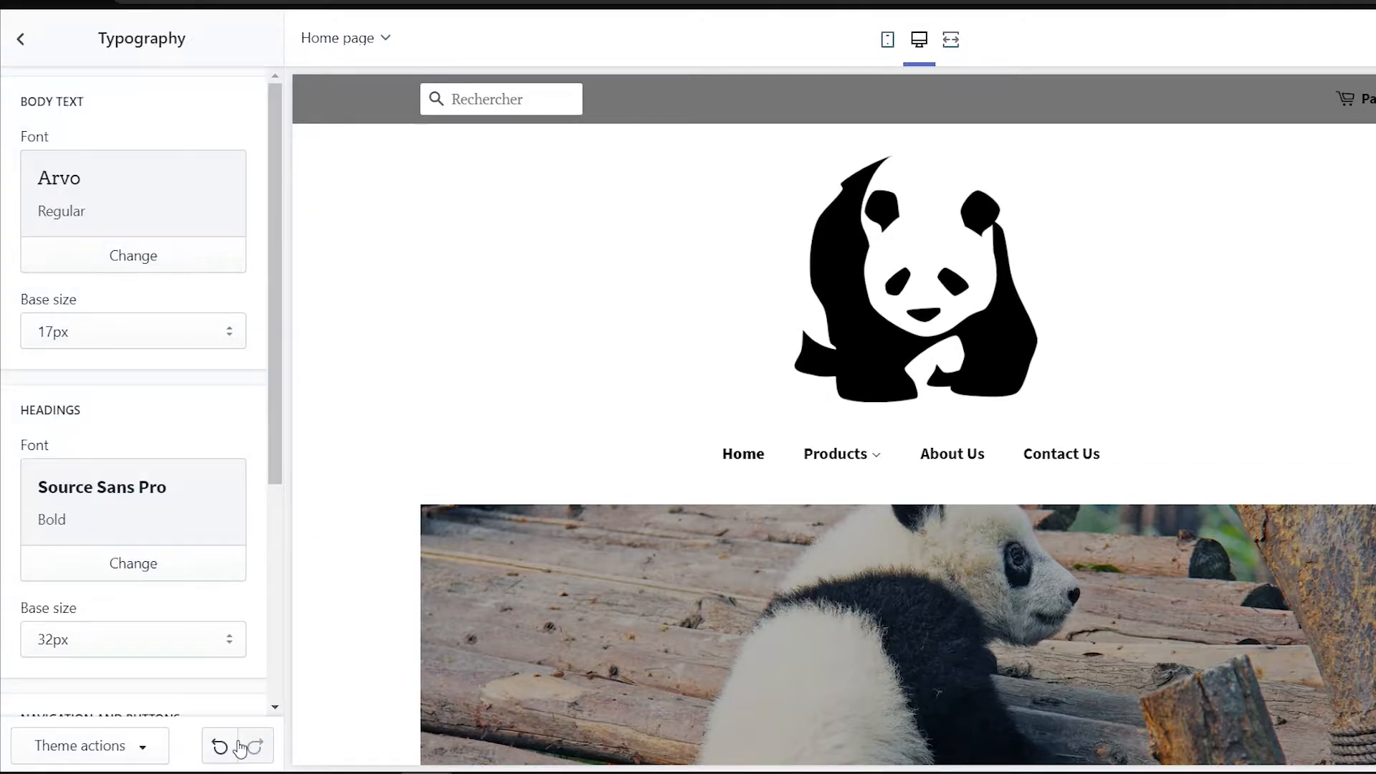
pyautogui.scroll(-4, 227, 587)
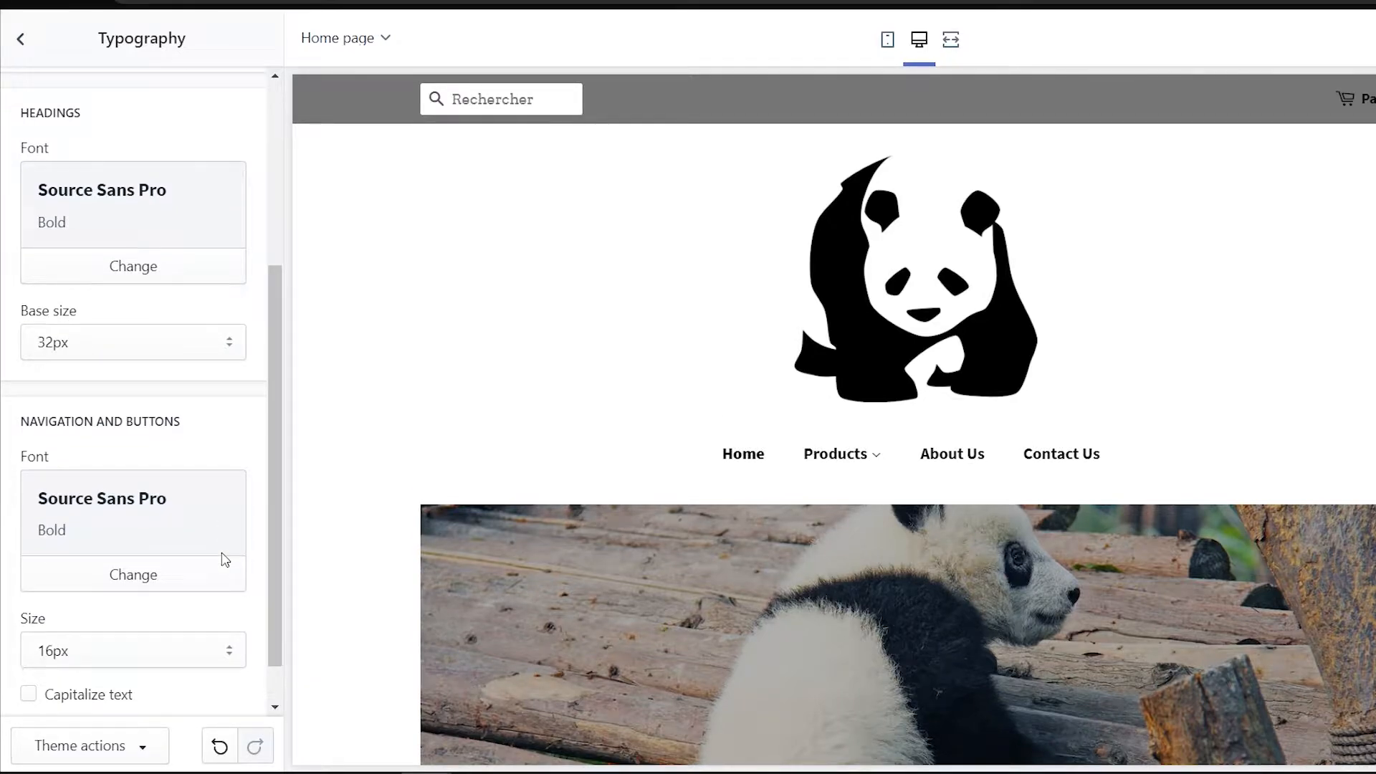
# Change the navigation and buttons font to Basic Commercial Regular
pyautogui.click(225, 563)
pyautogui.scroll(-8, 99, 428)
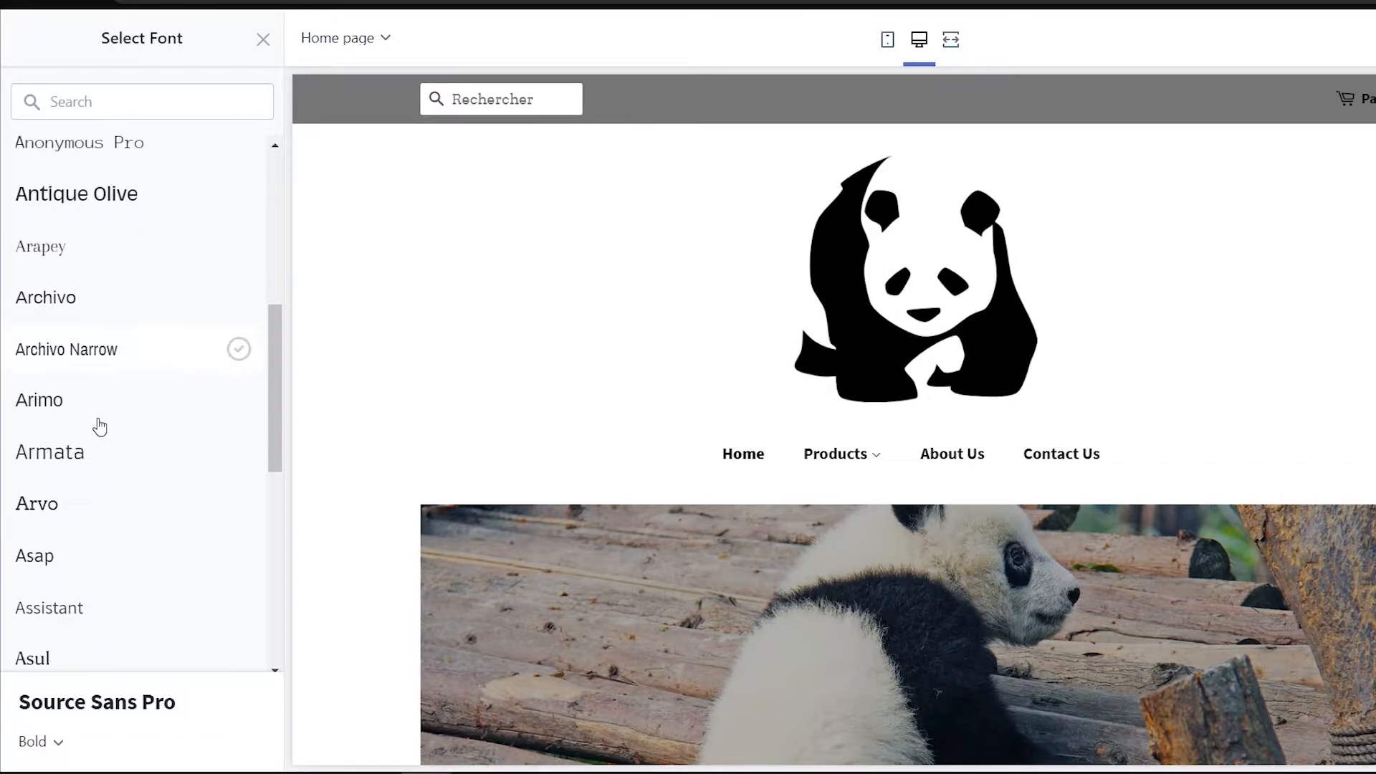
pyautogui.scroll(-9, 107, 438)
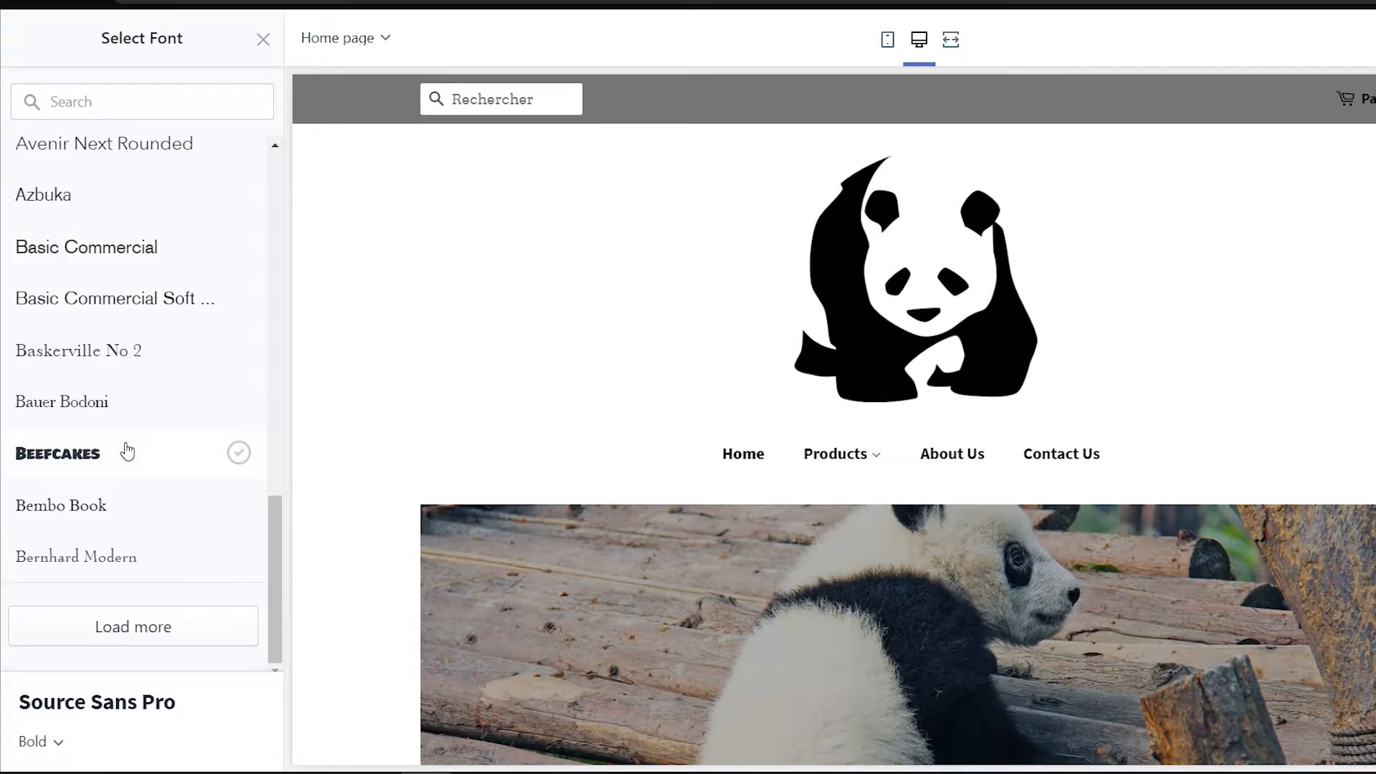
pyautogui.click(224, 247)
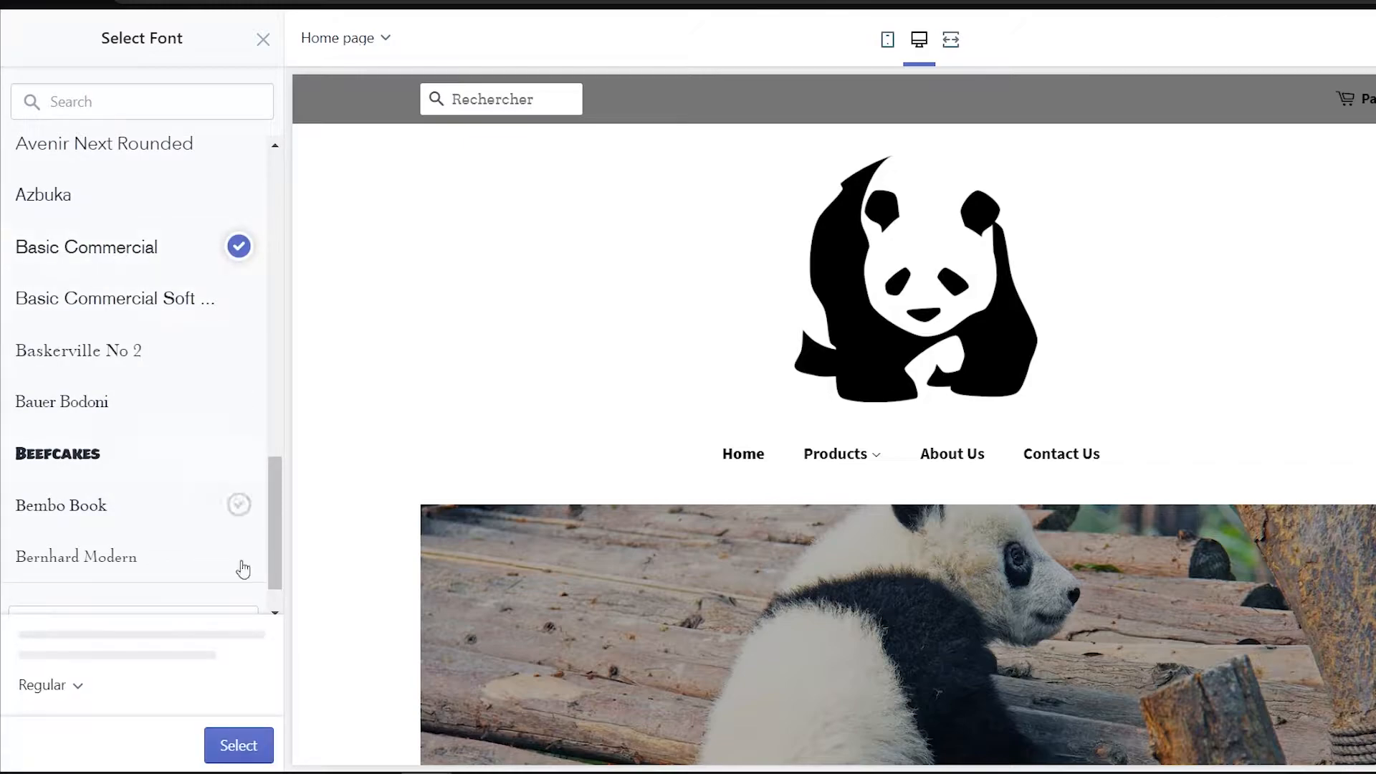
pyautogui.click(254, 745)
pyautogui.scroll(-5, 310, 642)
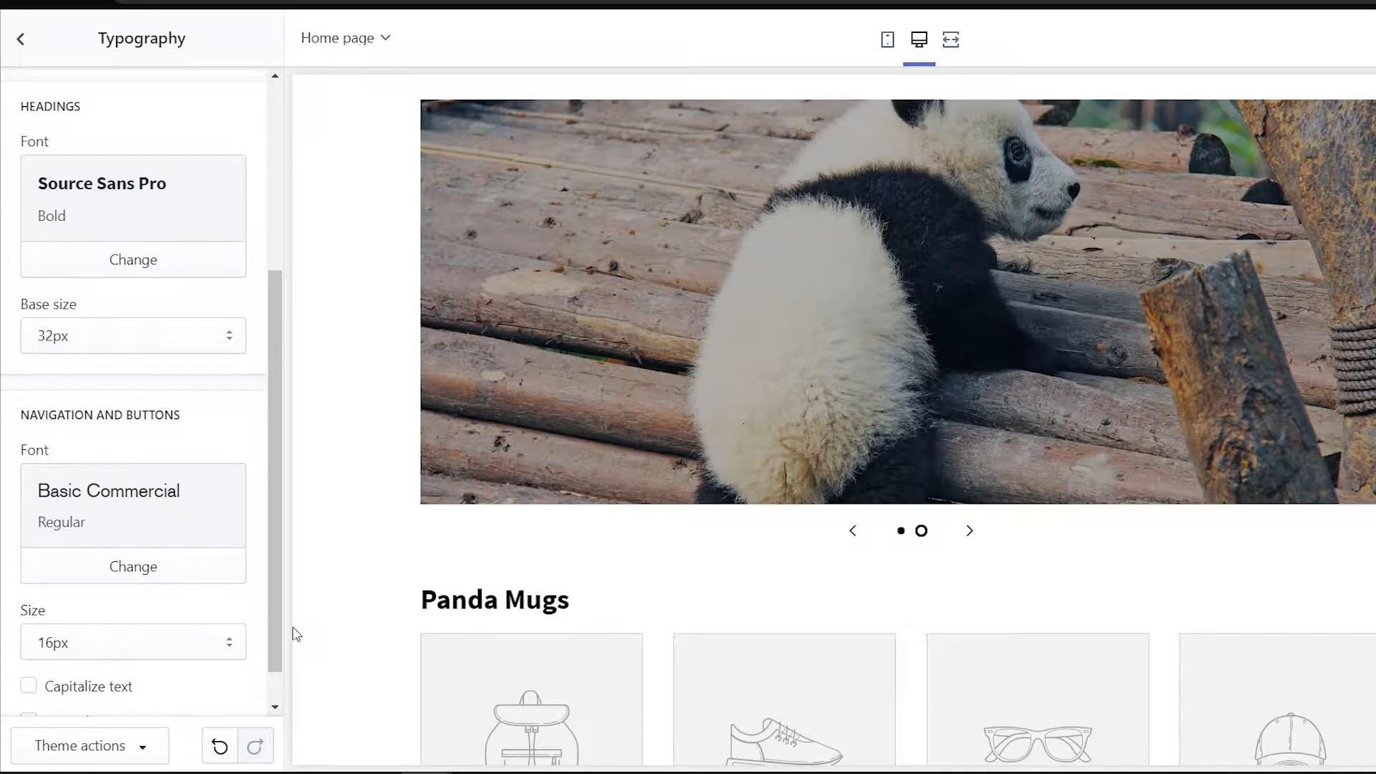
pyautogui.scroll(3, 224, 643)
pyautogui.scroll(1, 225, 643)
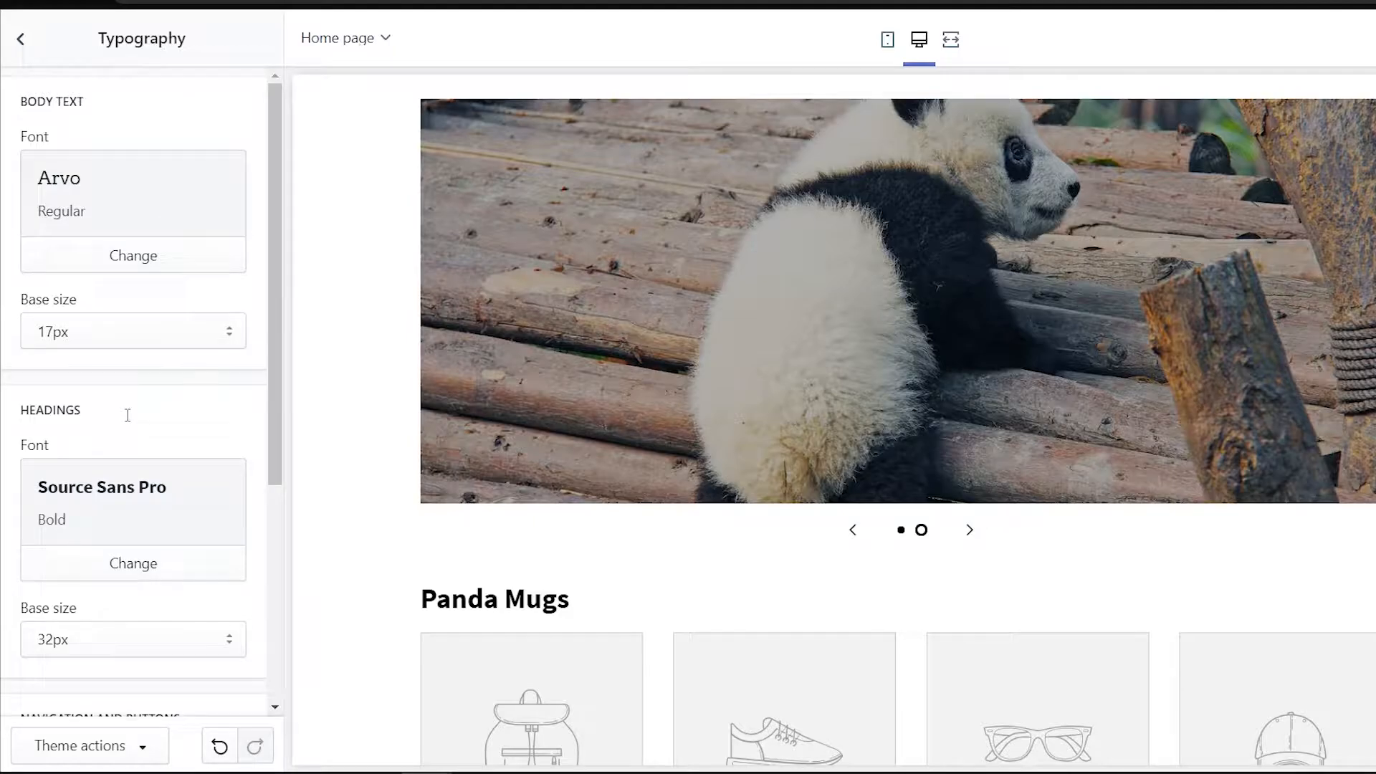
# Use the black-and-white panda logo image as the store favicon
pyautogui.click(21, 40)
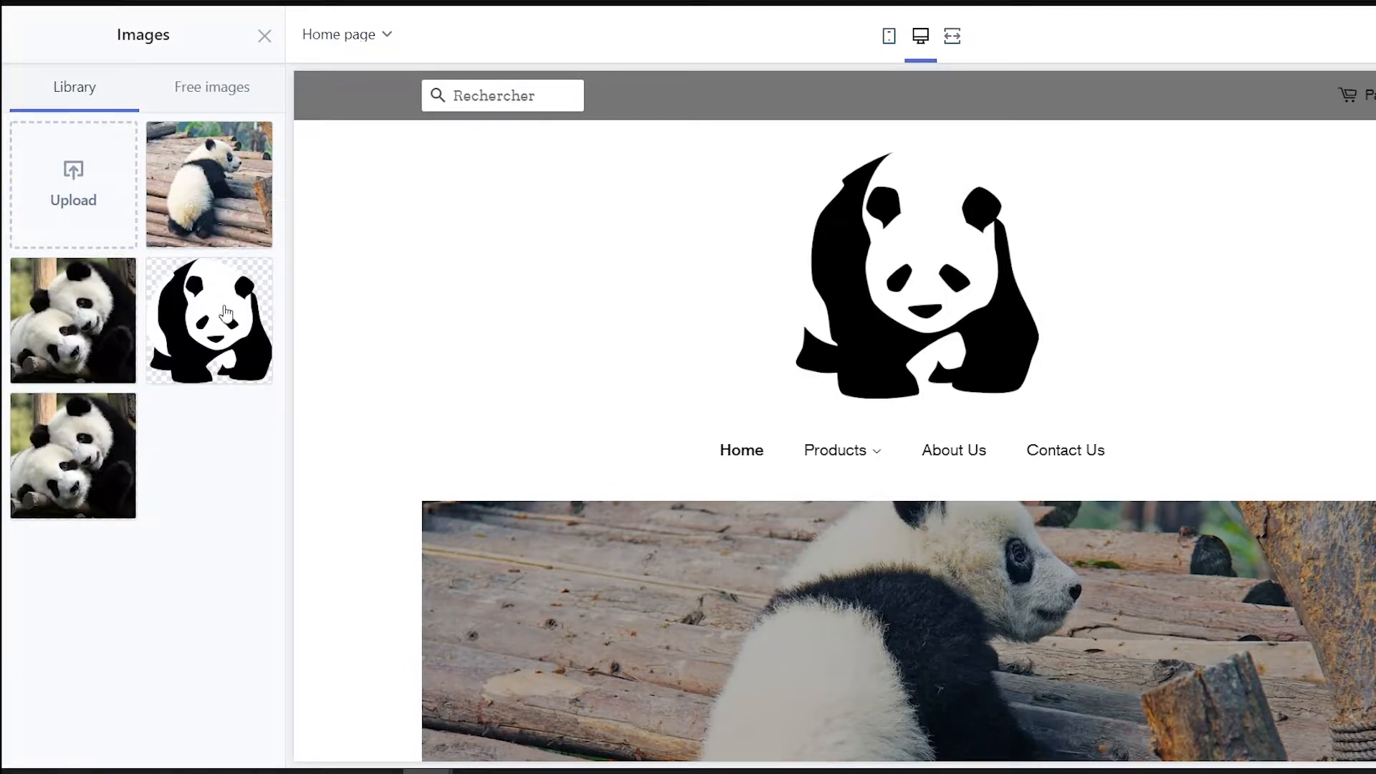
pyautogui.click(227, 315)
pyautogui.click(255, 740)
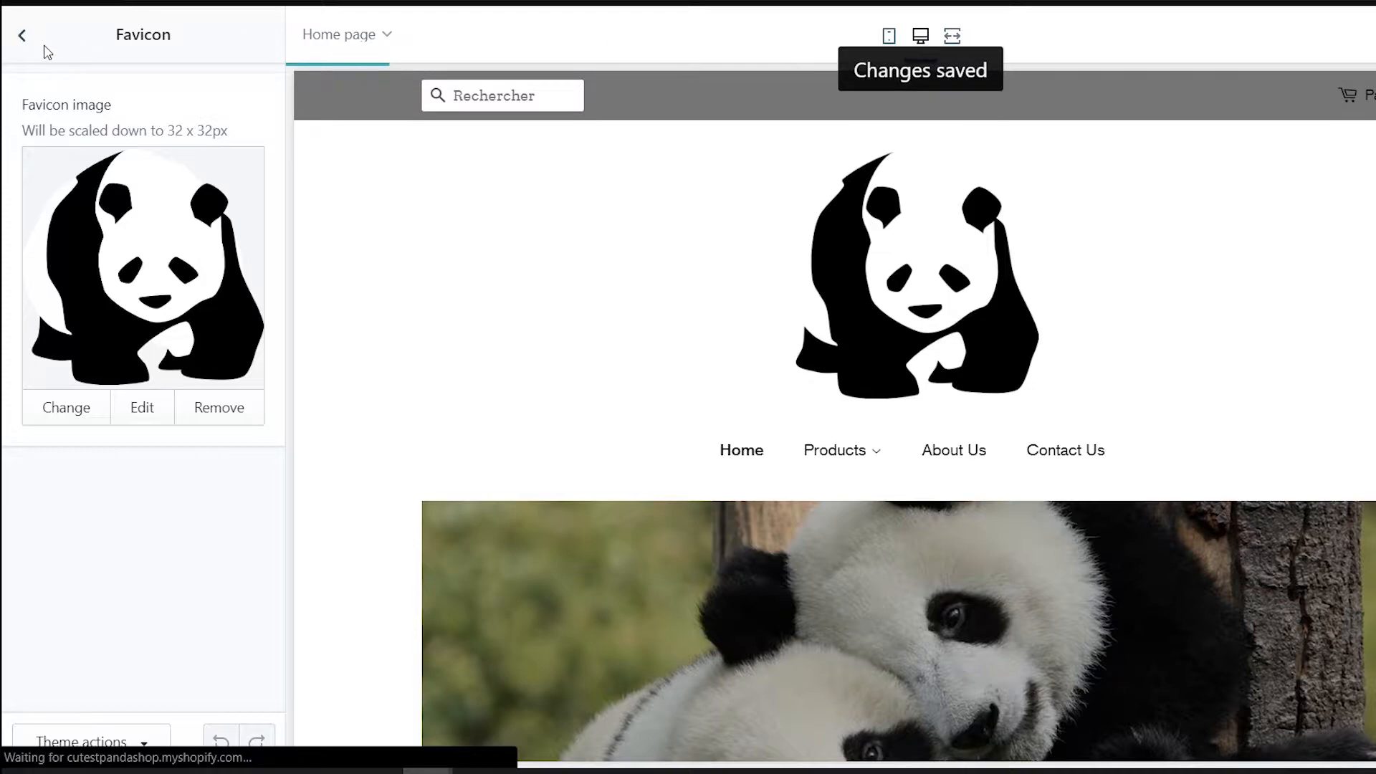
pyautogui.click(24, 37)
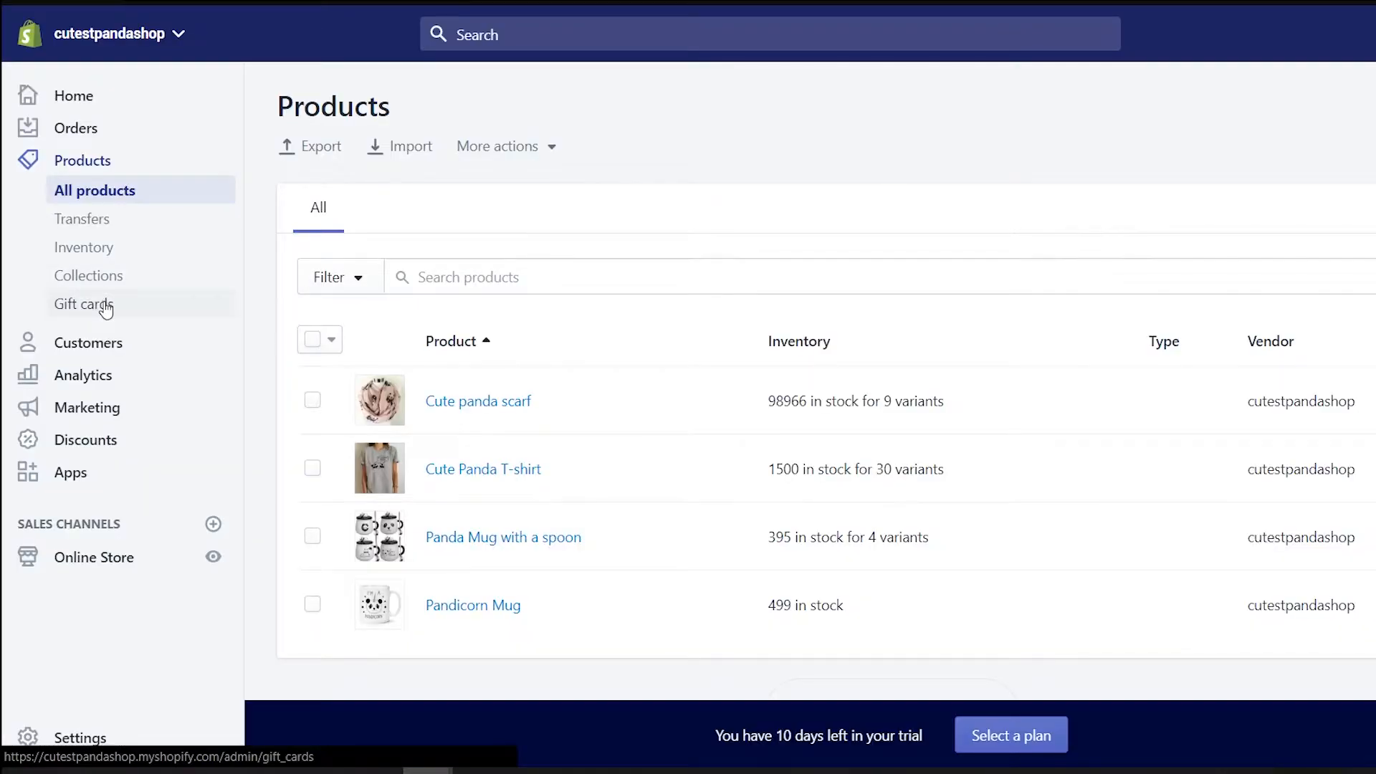
# Review the Cute Panda T-shirt product page, then return to the products list
pyautogui.scroll(-2, 430, 366)
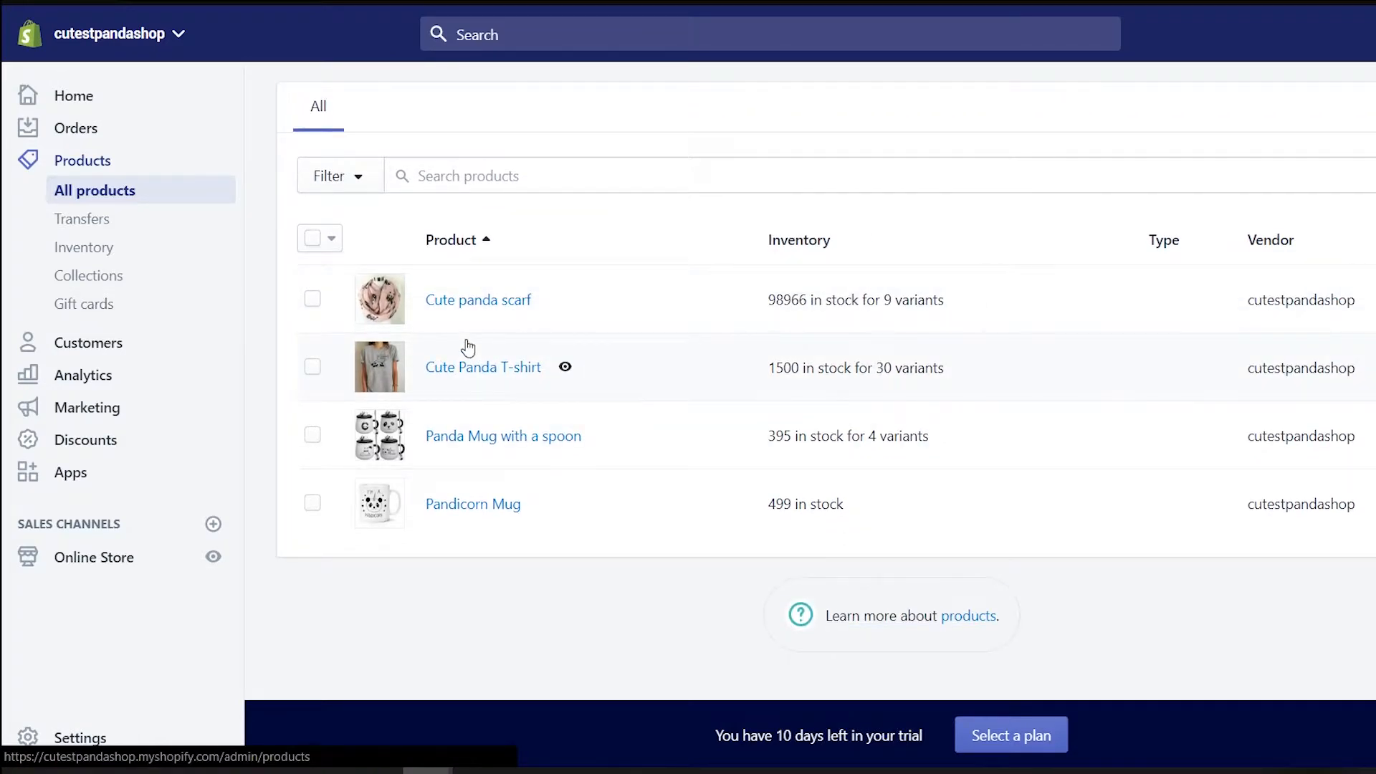
pyautogui.click(466, 359)
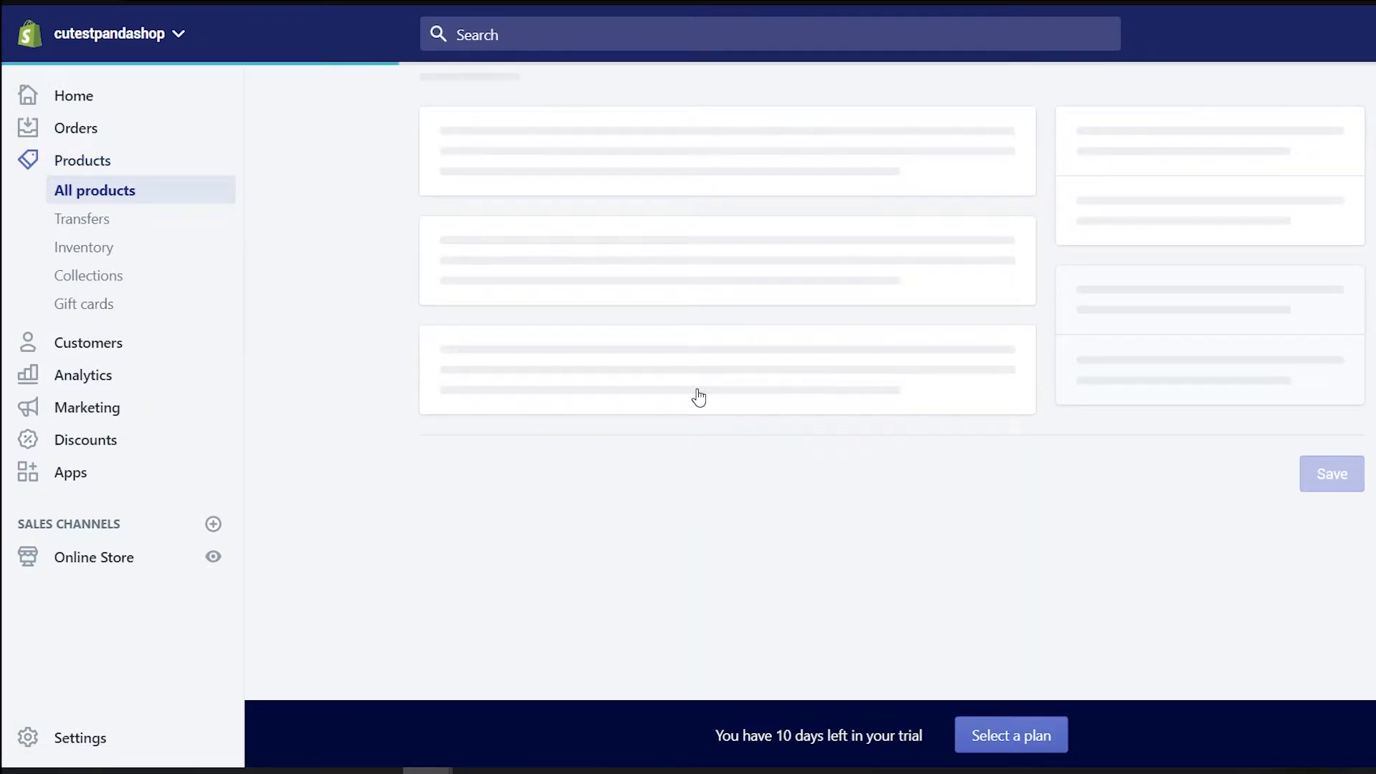
pyautogui.scroll(-15, 699, 397)
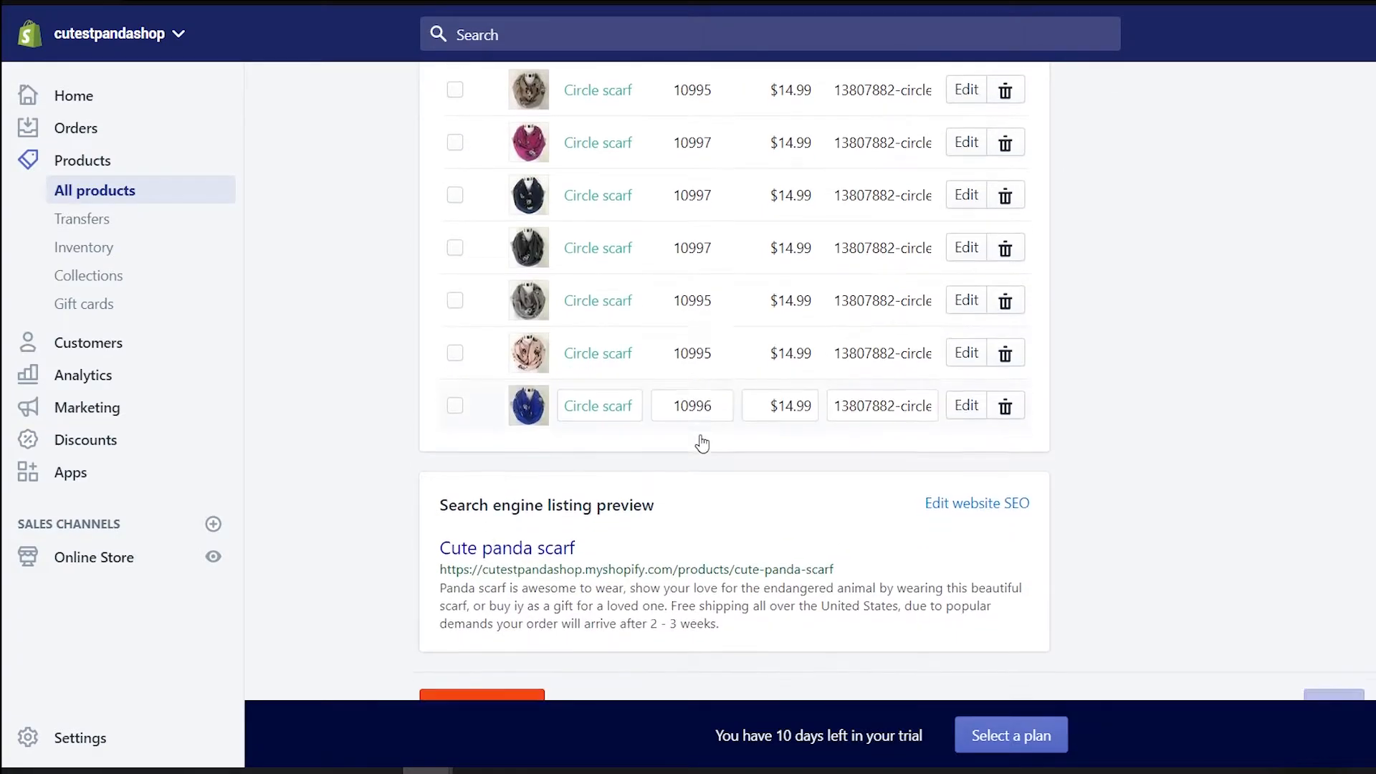
pyautogui.scroll(15, 703, 443)
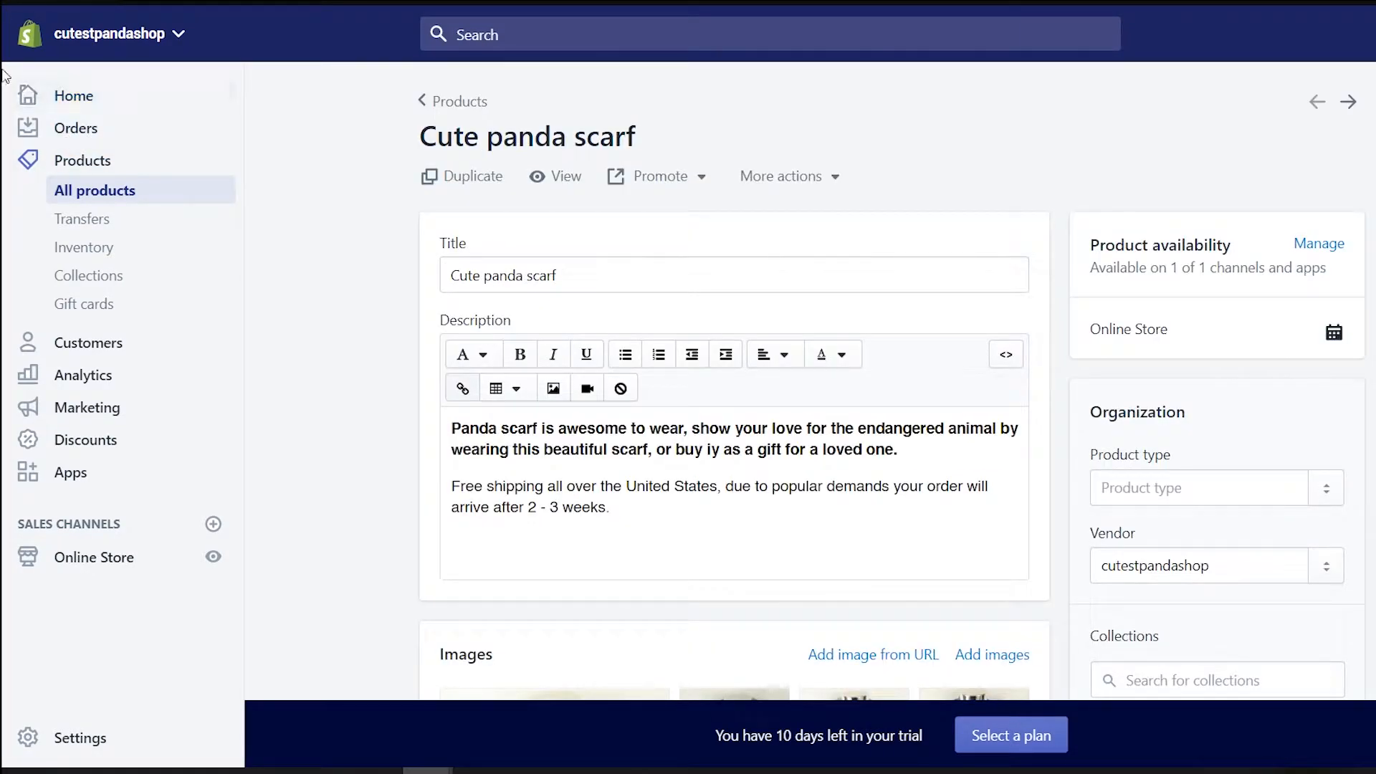
pyautogui.click(19, 3)
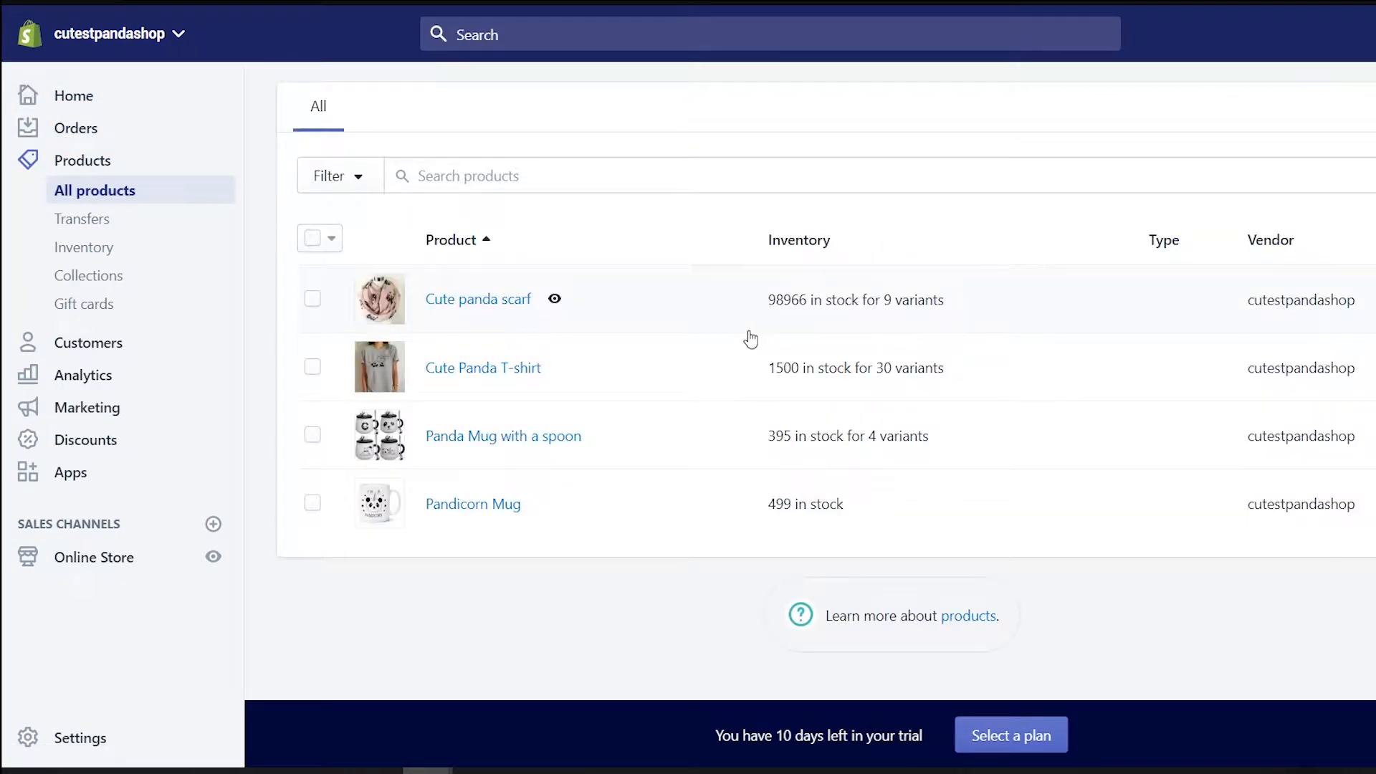
# Add the Cute panda scarf and Cute Panda T-shirt to the Women Clothing collection
pyautogui.click(113, 279)
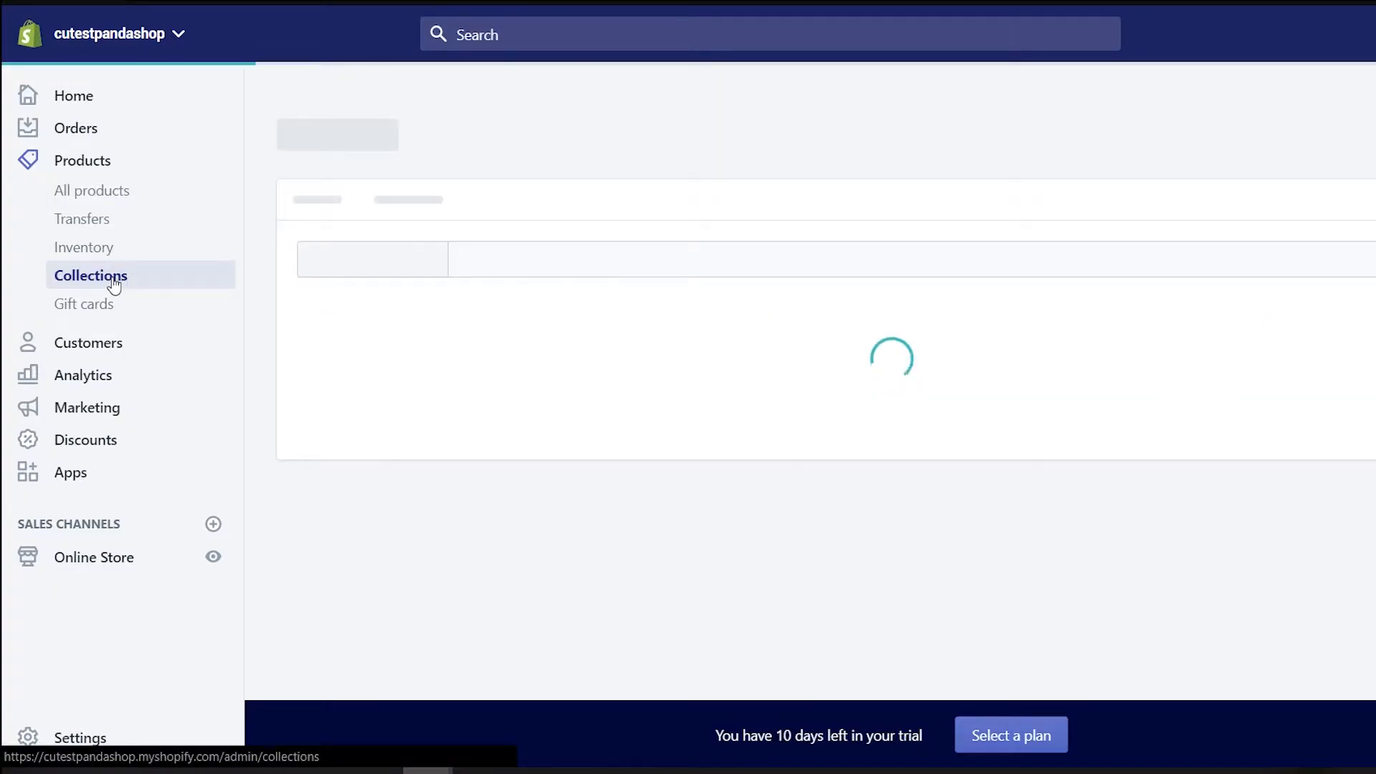
pyautogui.click(474, 401)
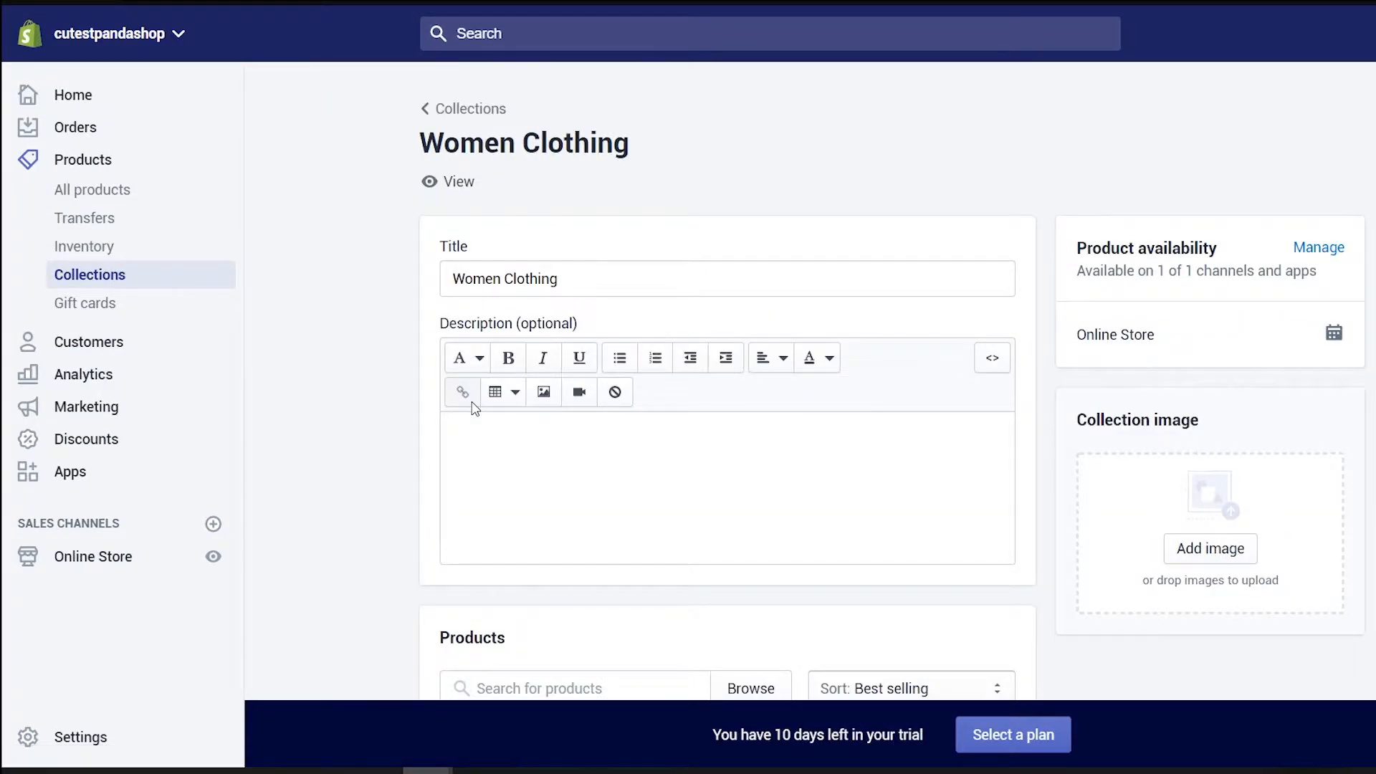
pyautogui.scroll(-8, 502, 416)
pyautogui.scroll(4, 559, 402)
pyautogui.click(743, 390)
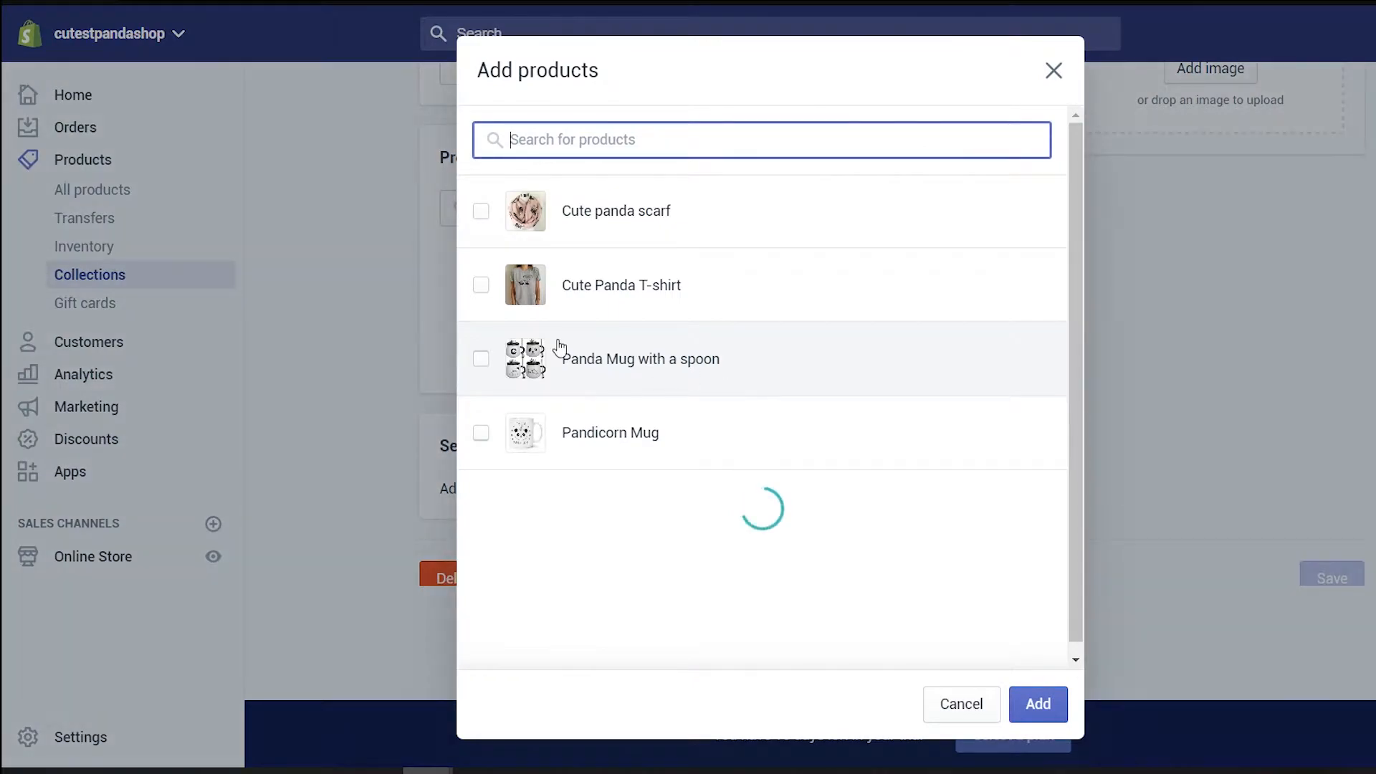
pyautogui.click(481, 211)
pyautogui.click(482, 285)
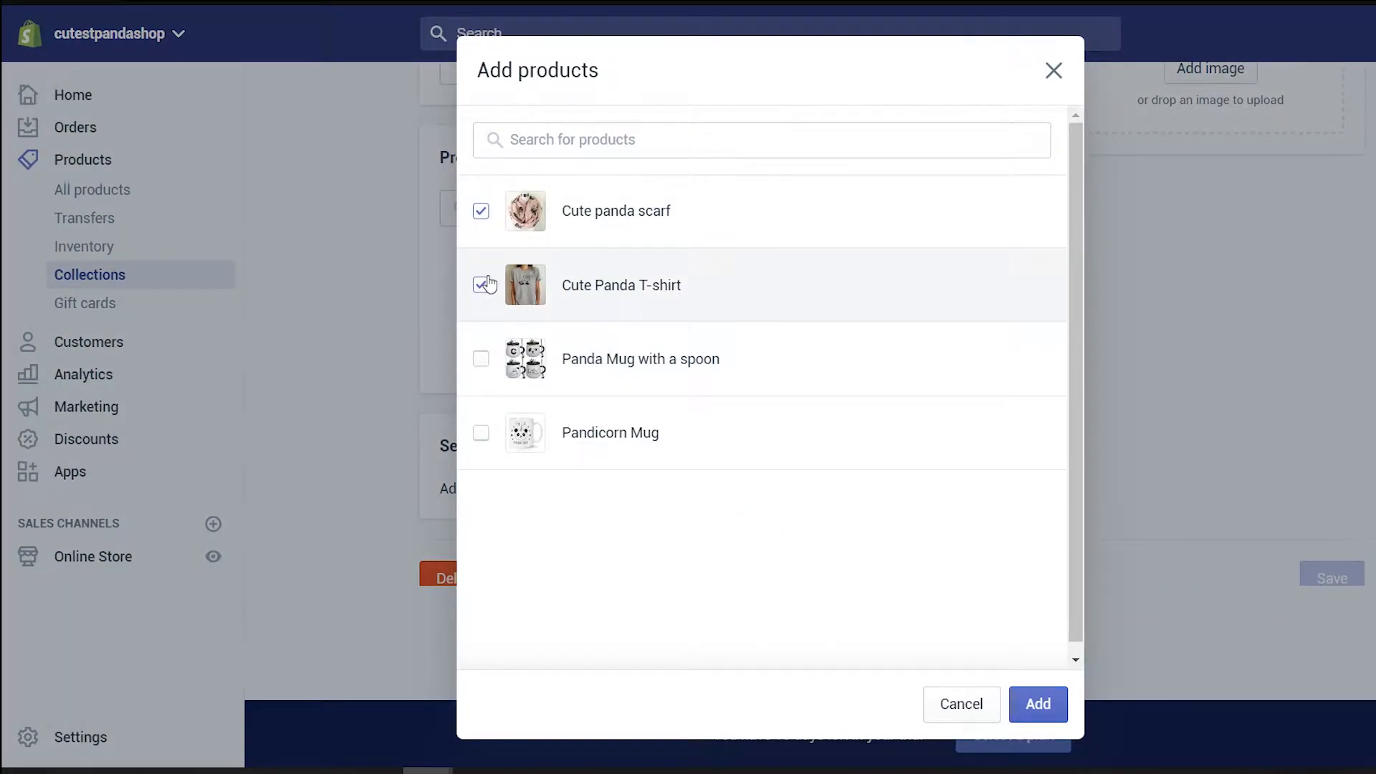
pyautogui.click(1038, 704)
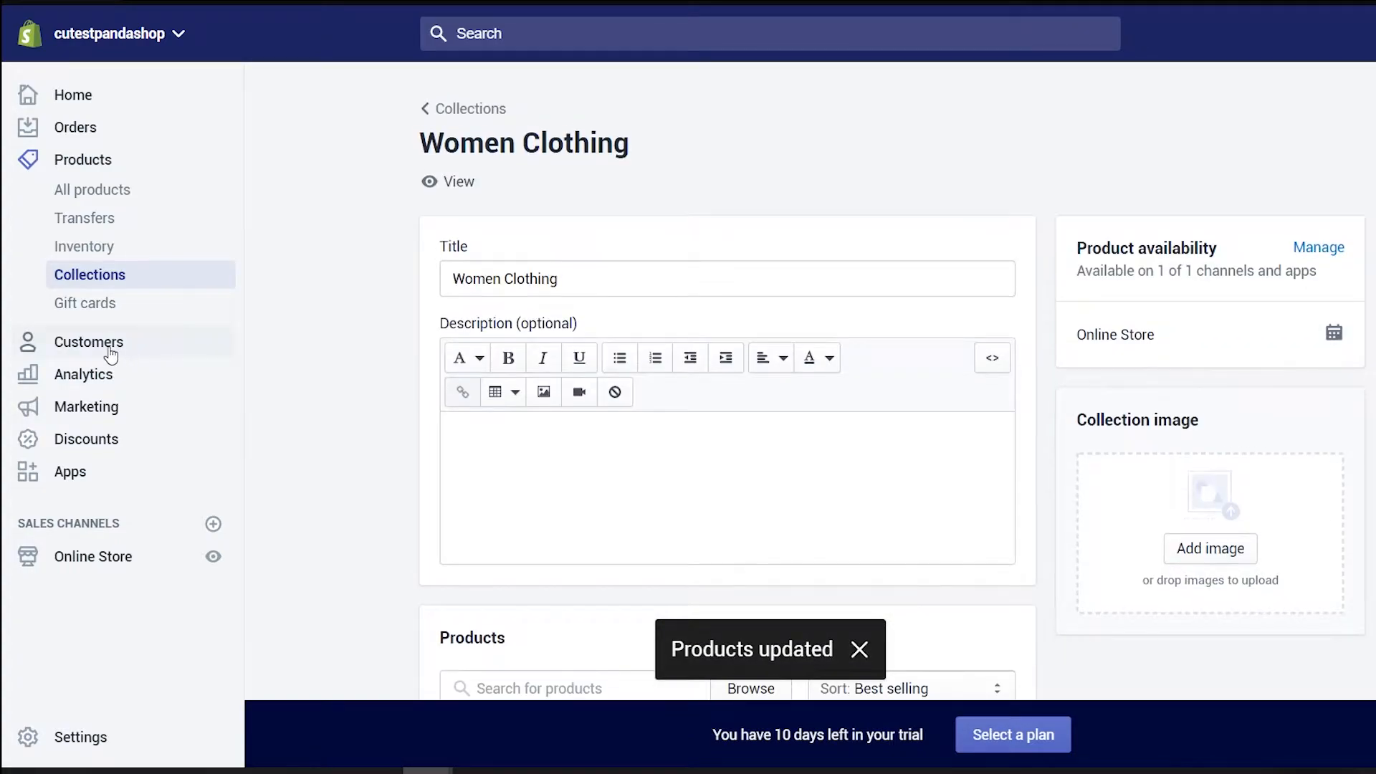
# Add the Panda Mug with a spoon and the Pandicorn Mug to the Panda Mugs collection
pyautogui.click(112, 278)
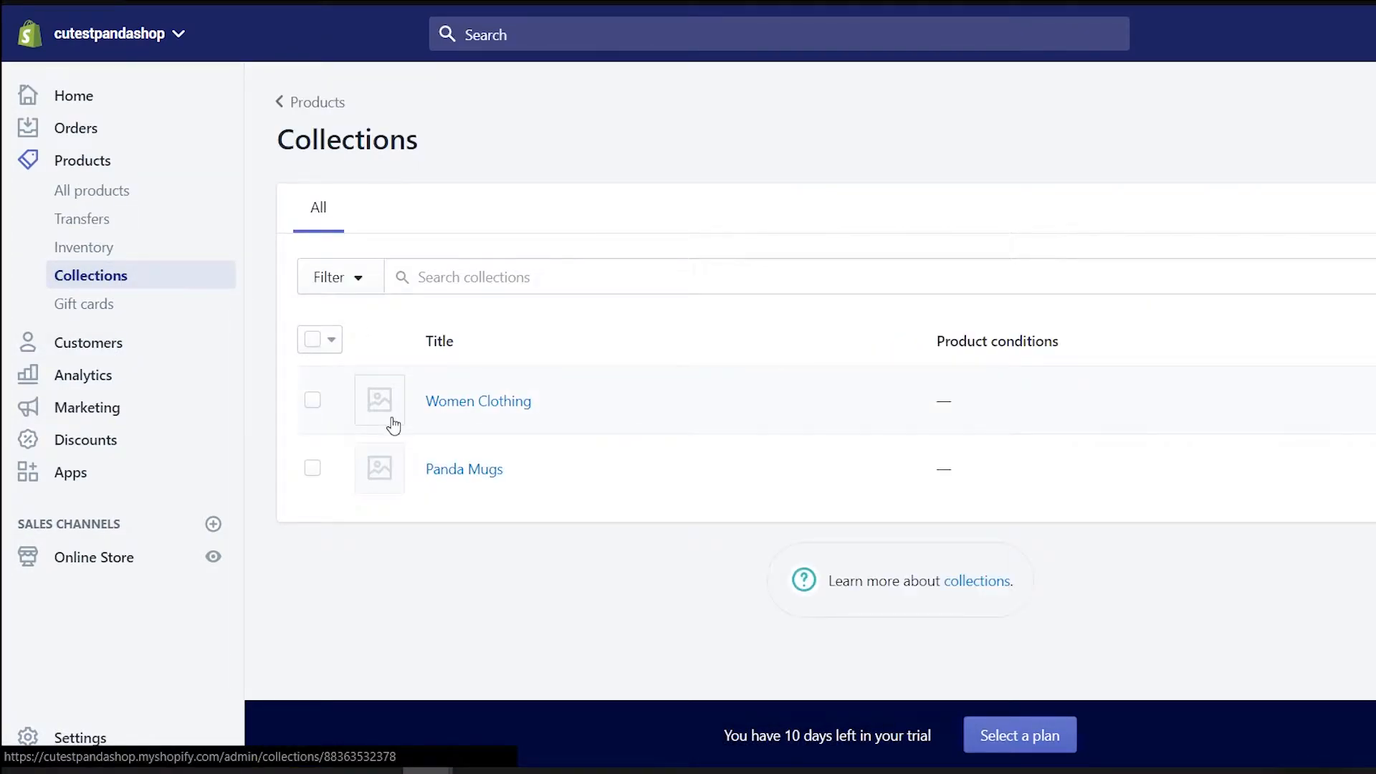
pyautogui.click(418, 481)
pyautogui.scroll(-8, 668, 476)
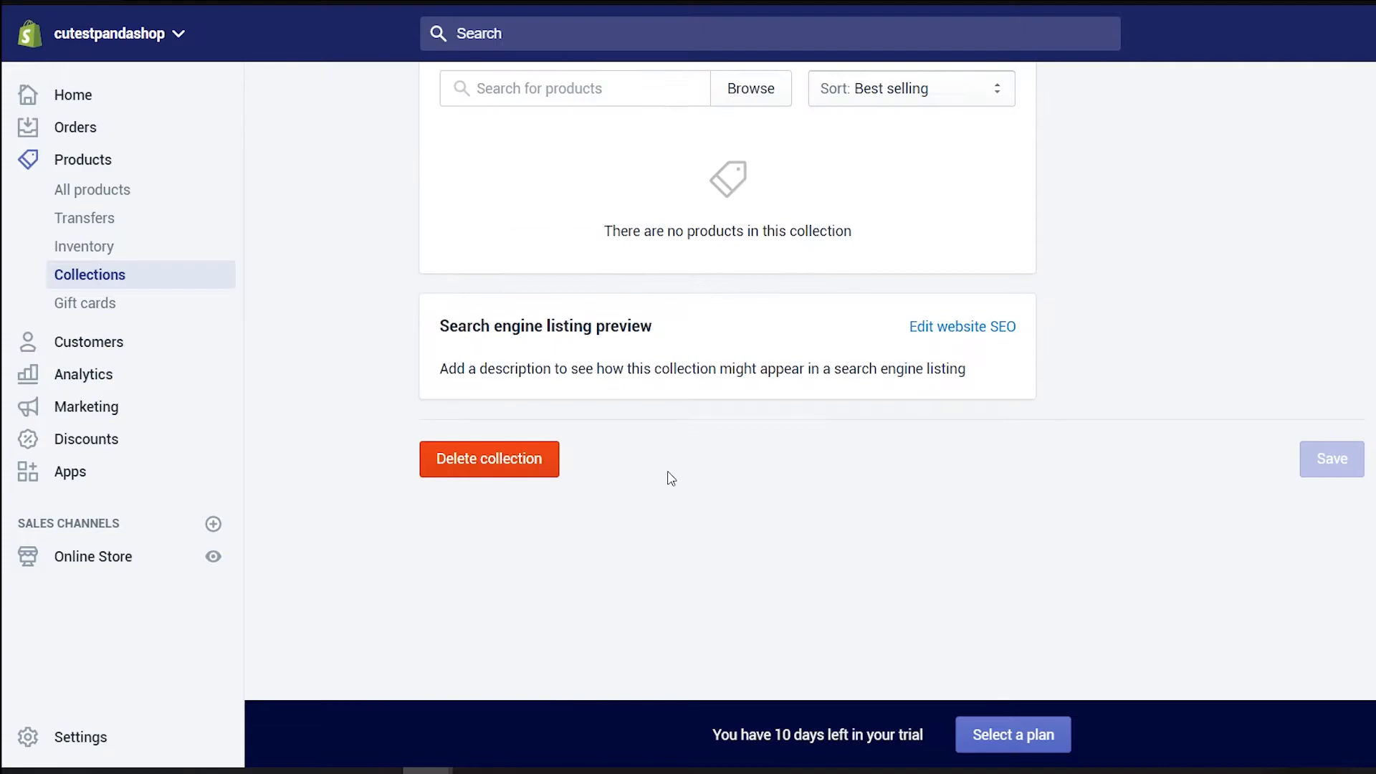
pyautogui.scroll(3, 670, 402)
pyautogui.click(587, 284)
pyautogui.click(481, 358)
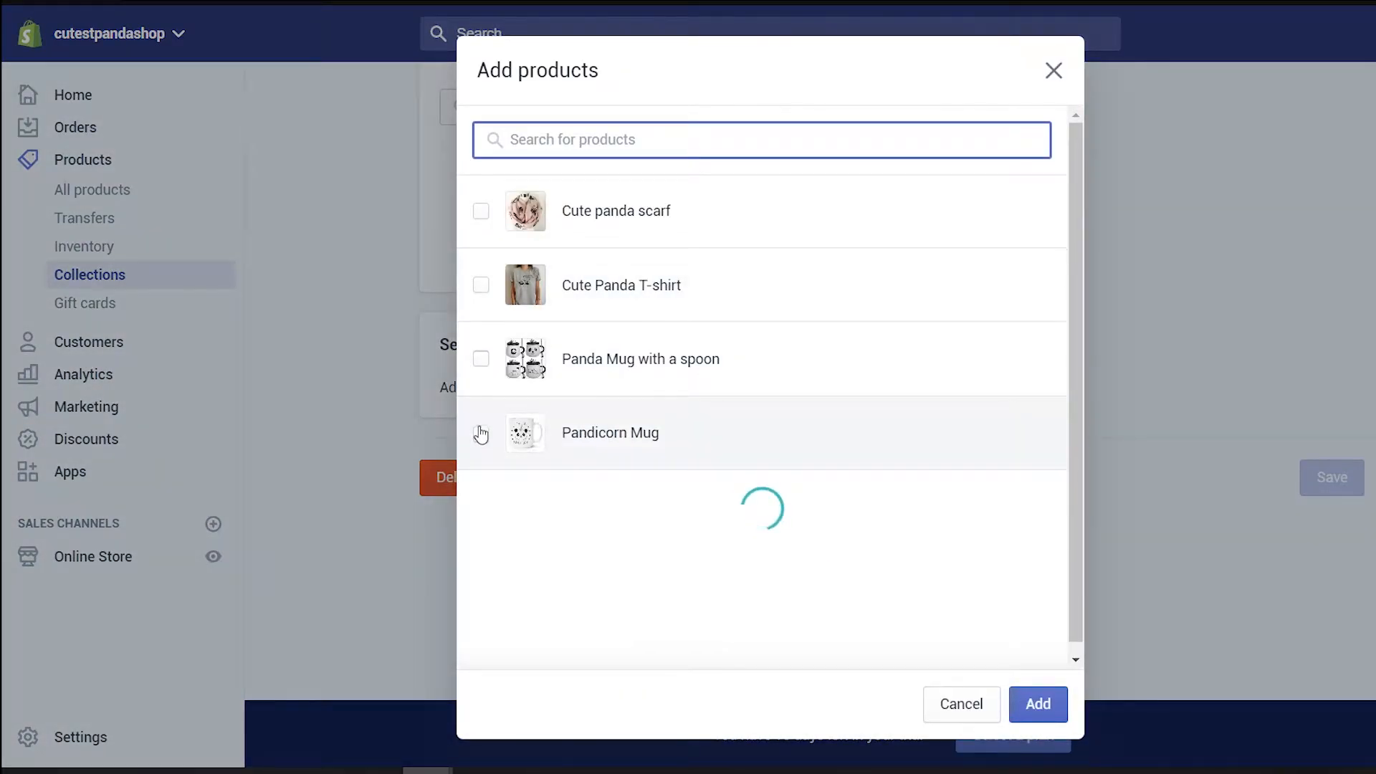
pyautogui.click(481, 432)
pyautogui.click(1038, 704)
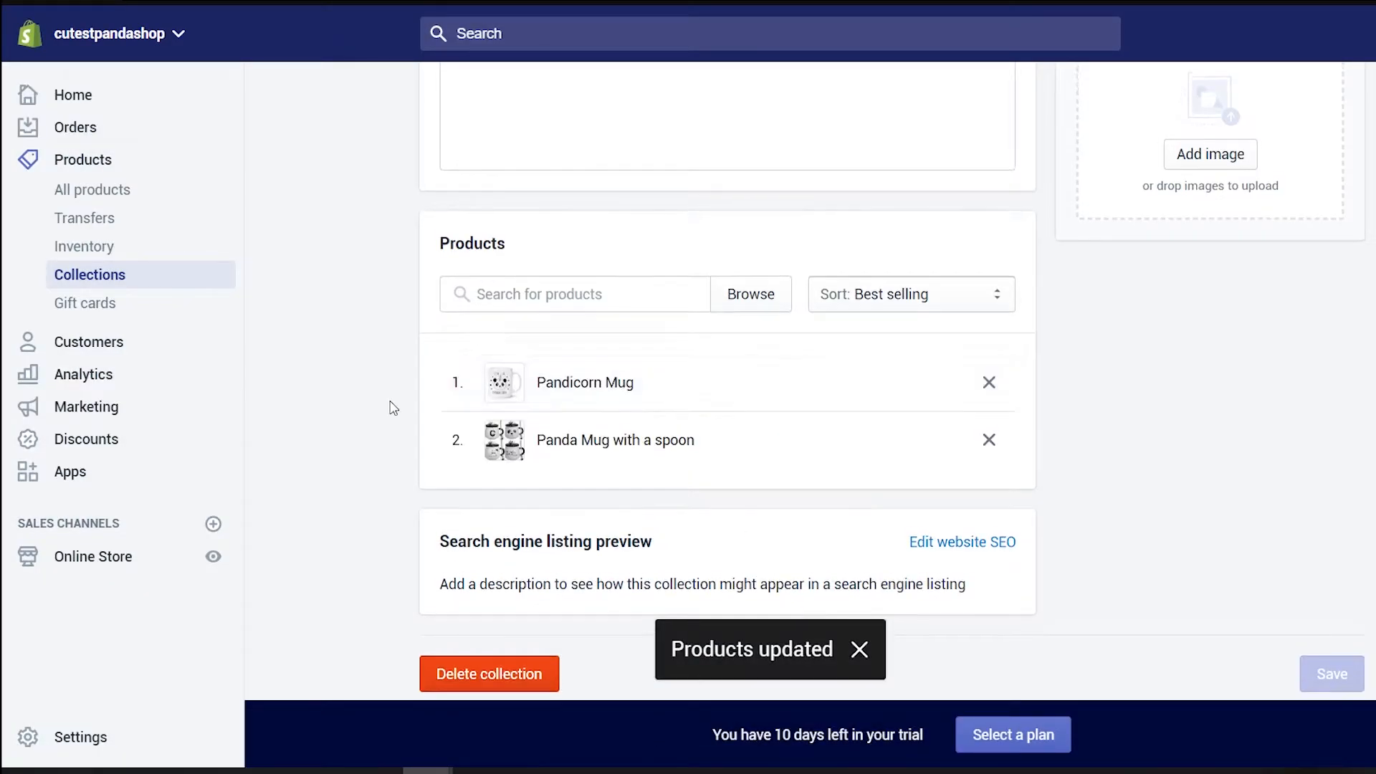
pyautogui.scroll(5, 390, 406)
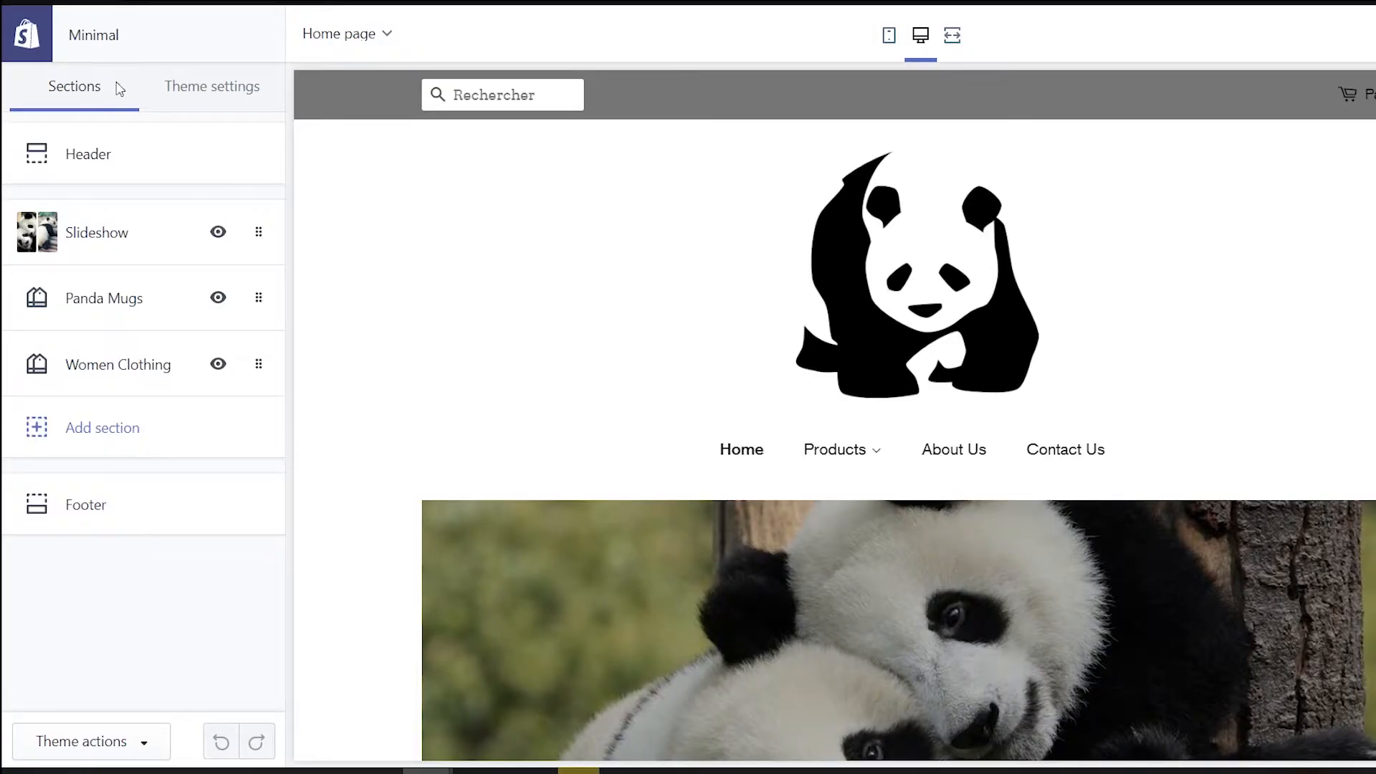
pyautogui.scroll(-3, 387, 151)
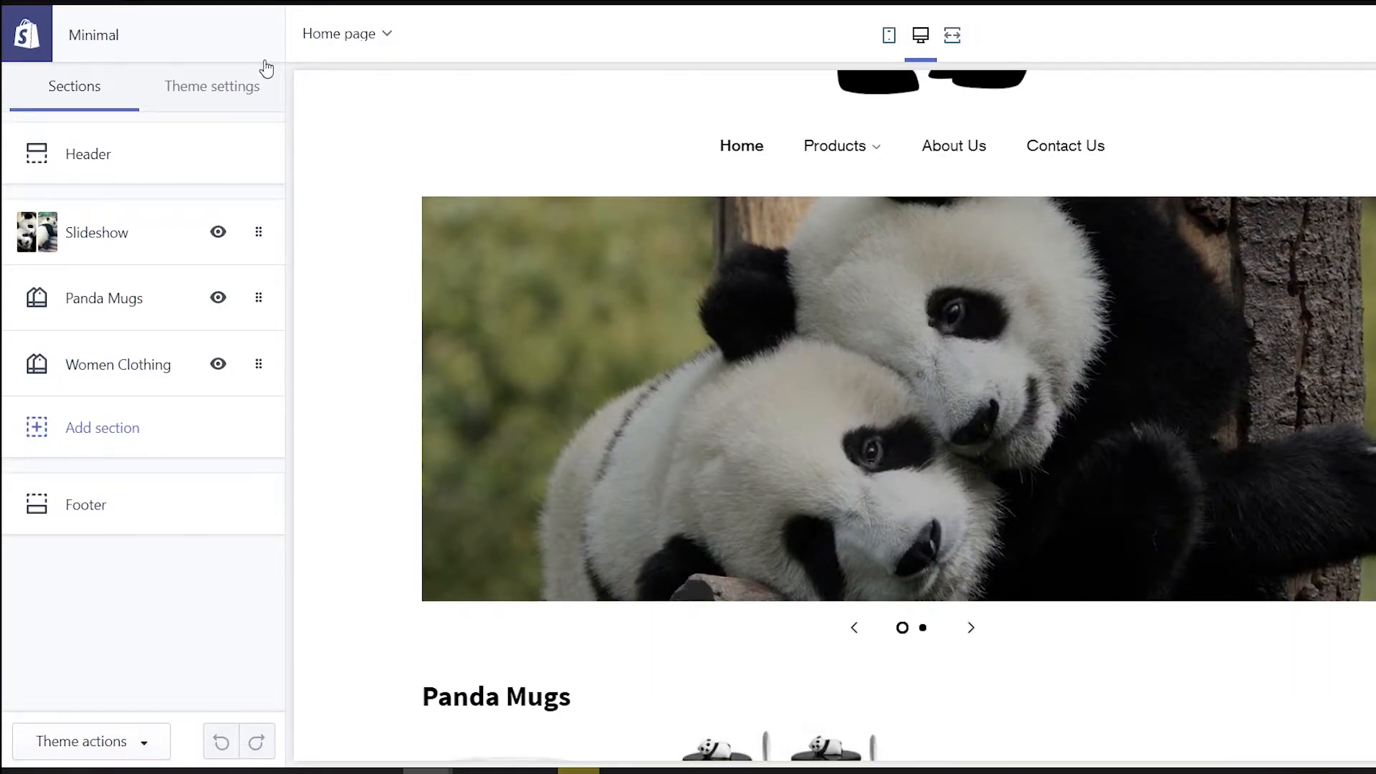
# Refresh the theme editor with F5 and scroll down to the Panda Mugs and Women Clothing sections
pyautogui.press('F5')
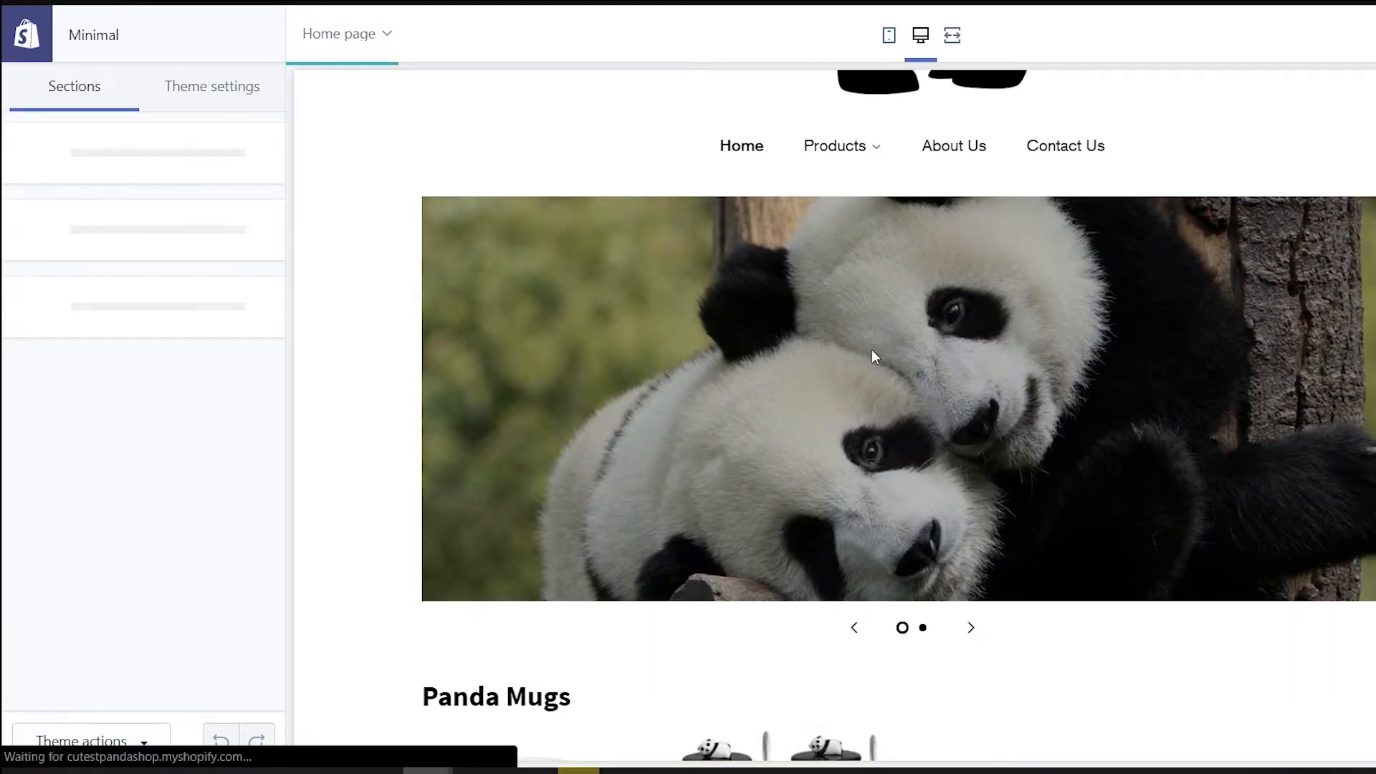
pyautogui.scroll(-7, 872, 350)
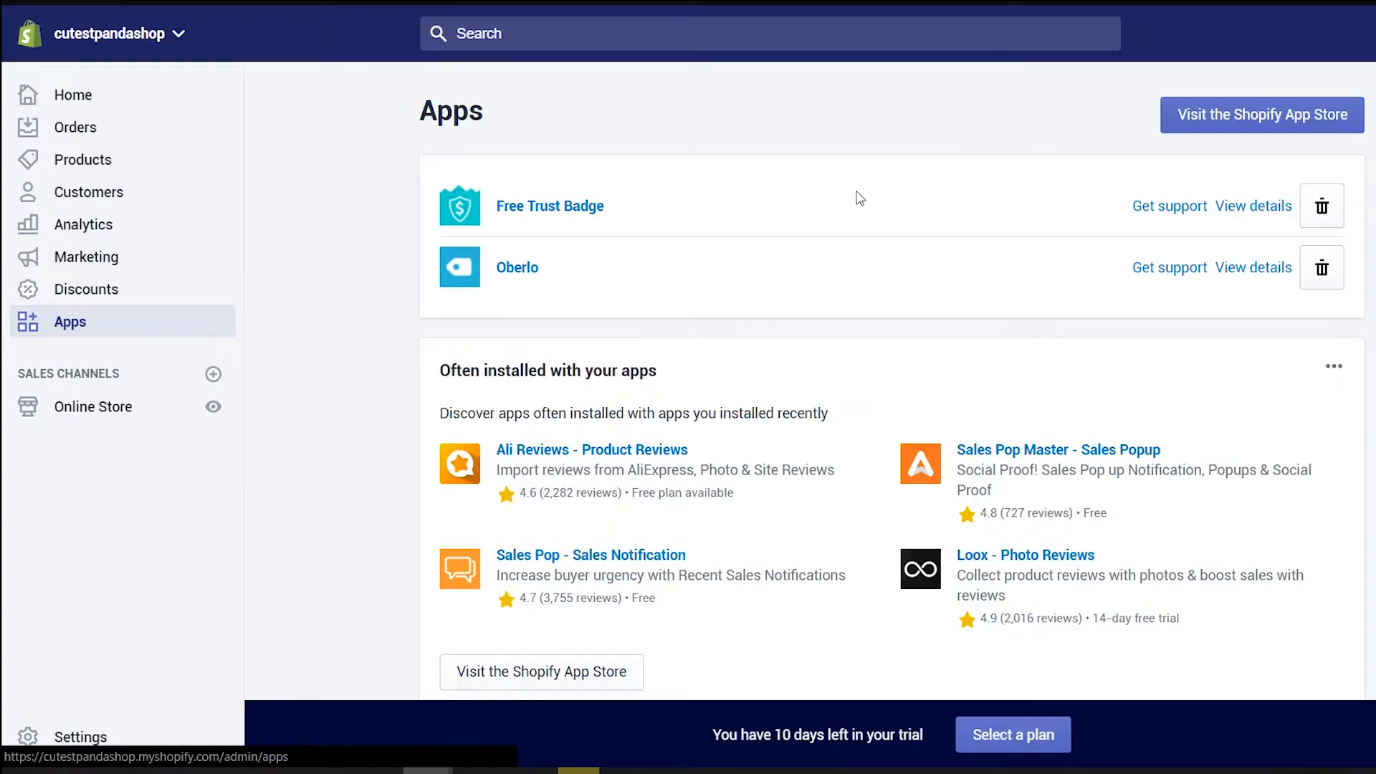
# Search the App Store for 'facebook chat' and add the Facebook Chat 2.0 app
pyautogui.click(1330, 113)
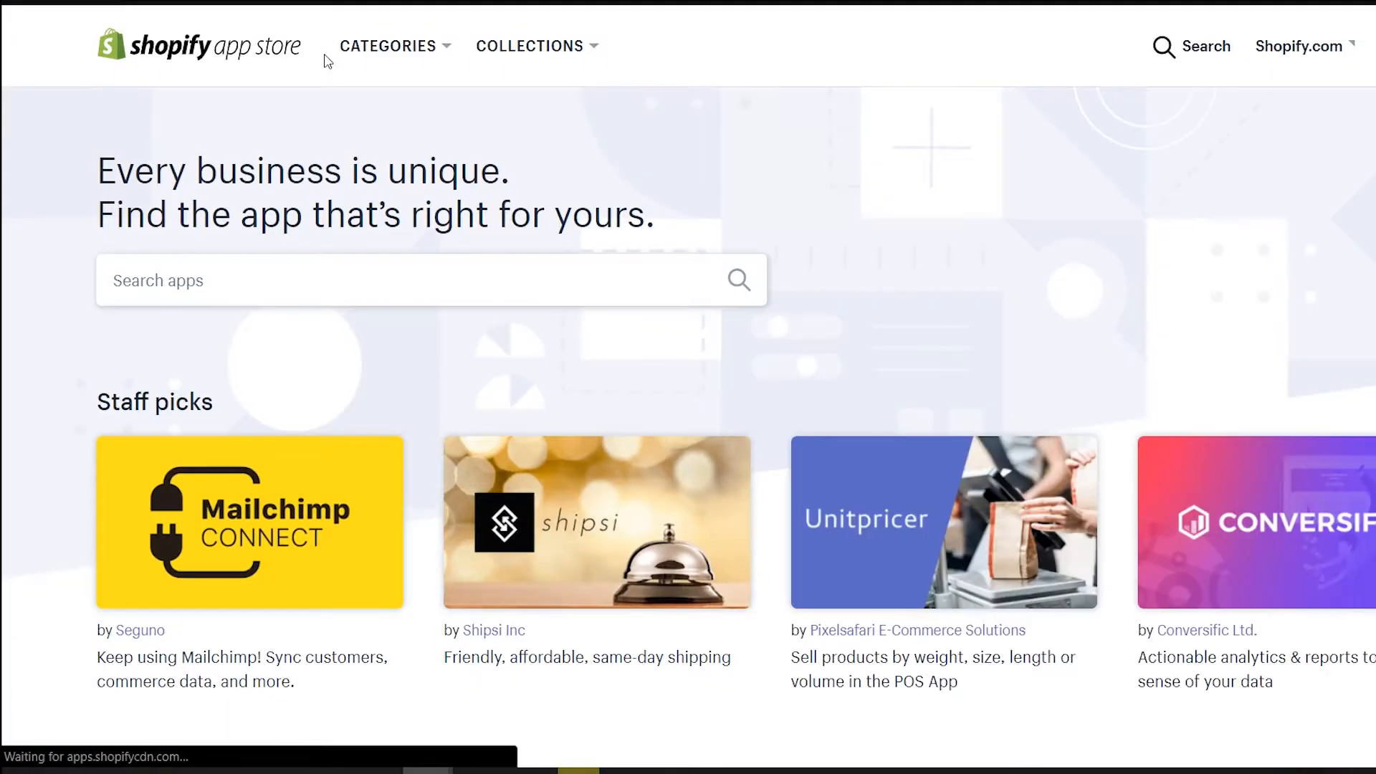
pyautogui.click(302, 274)
pyautogui.write('face')
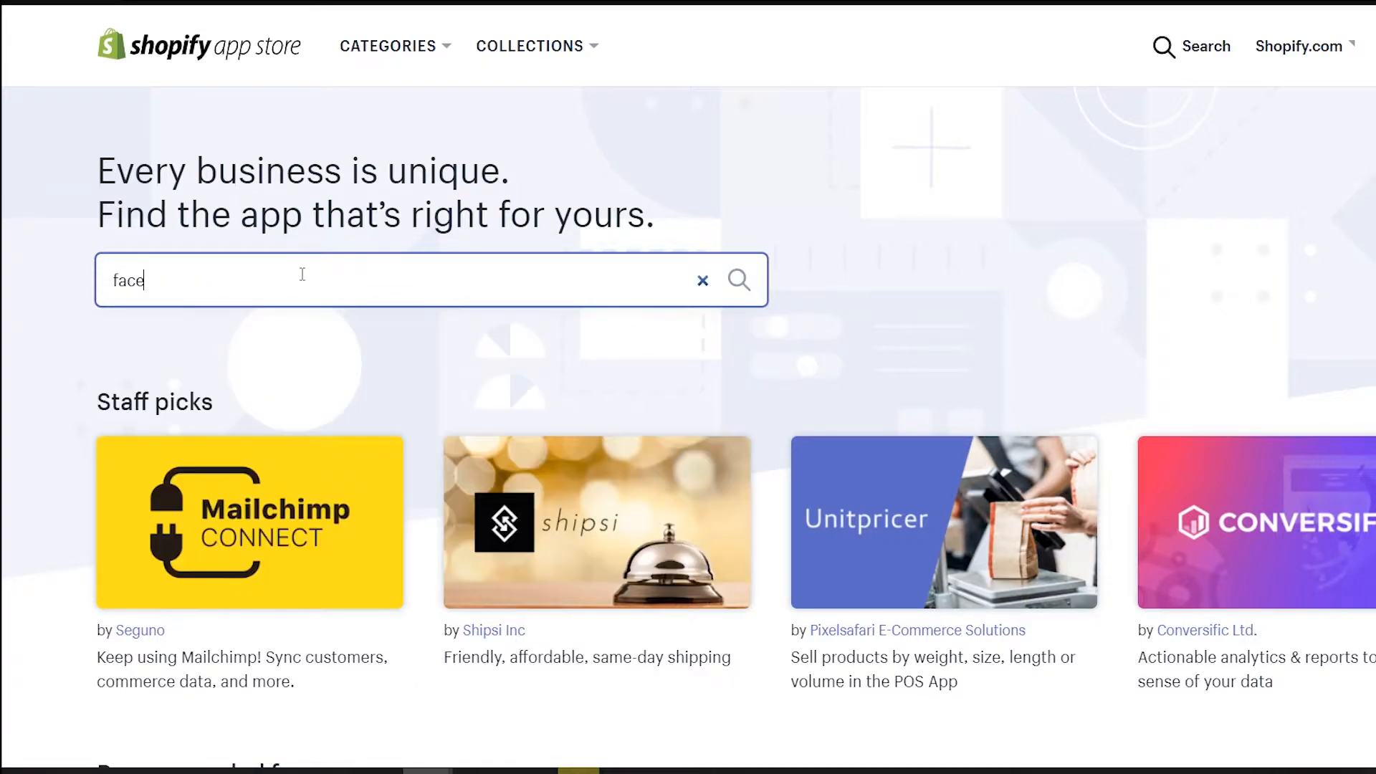
pyautogui.write('book')
pyautogui.press('Down')
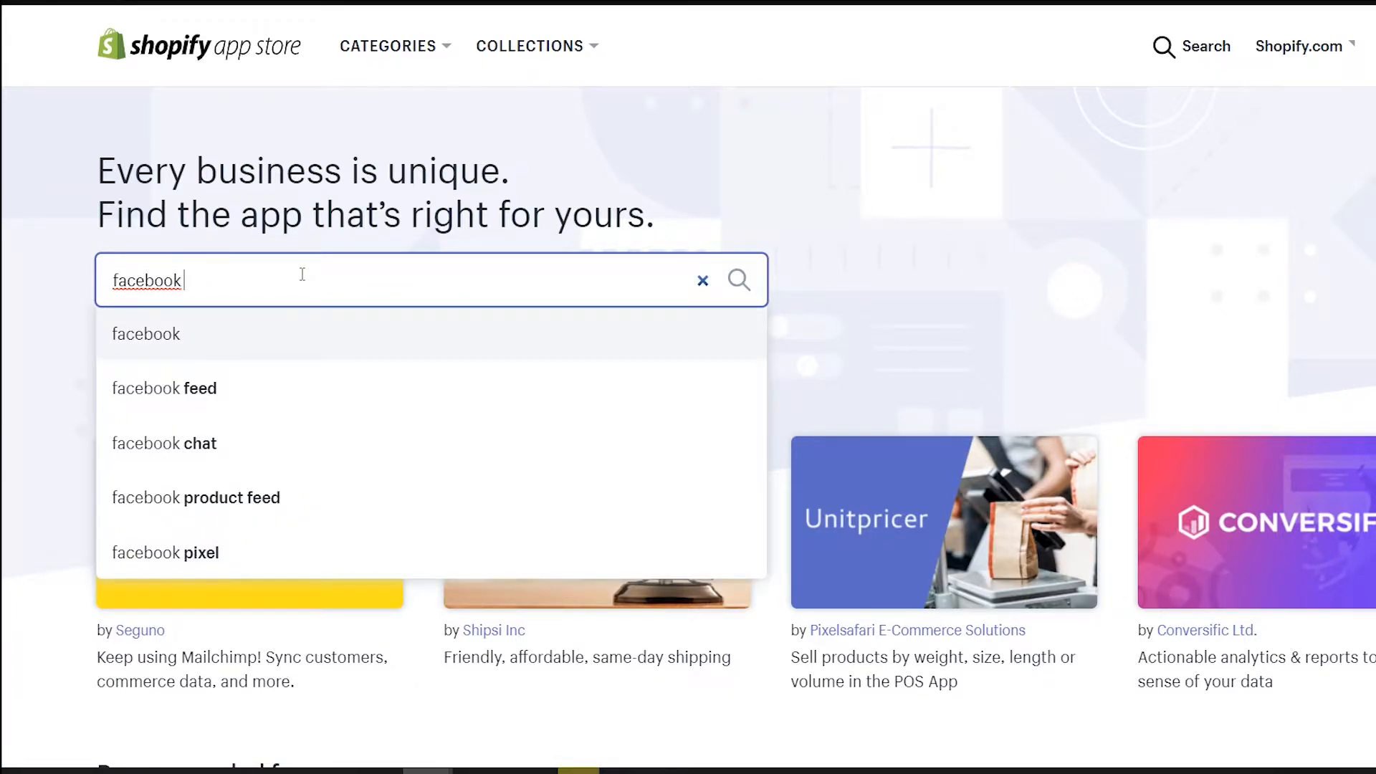
pyautogui.press('Down')
pyautogui.press('Down')
pyautogui.press('Return')
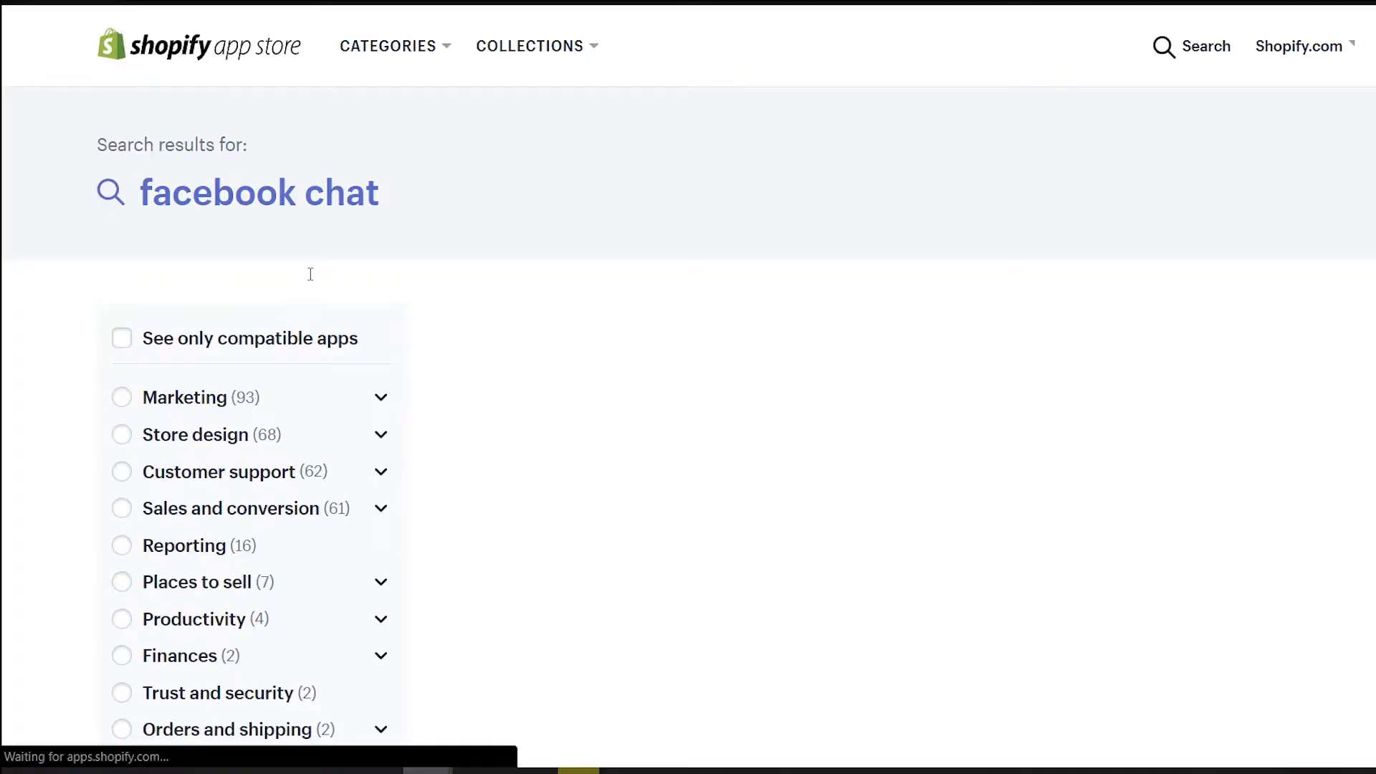
pyautogui.click(886, 430)
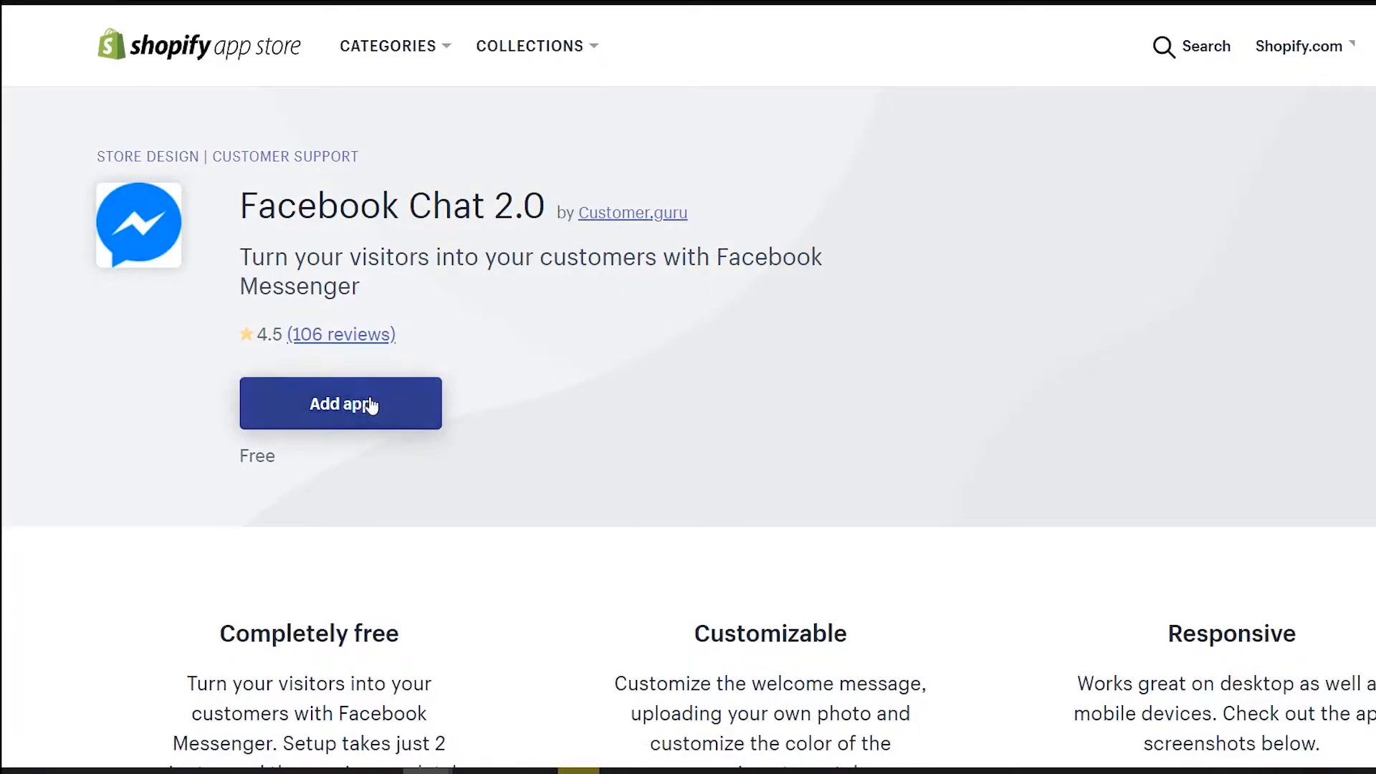
pyautogui.click(356, 406)
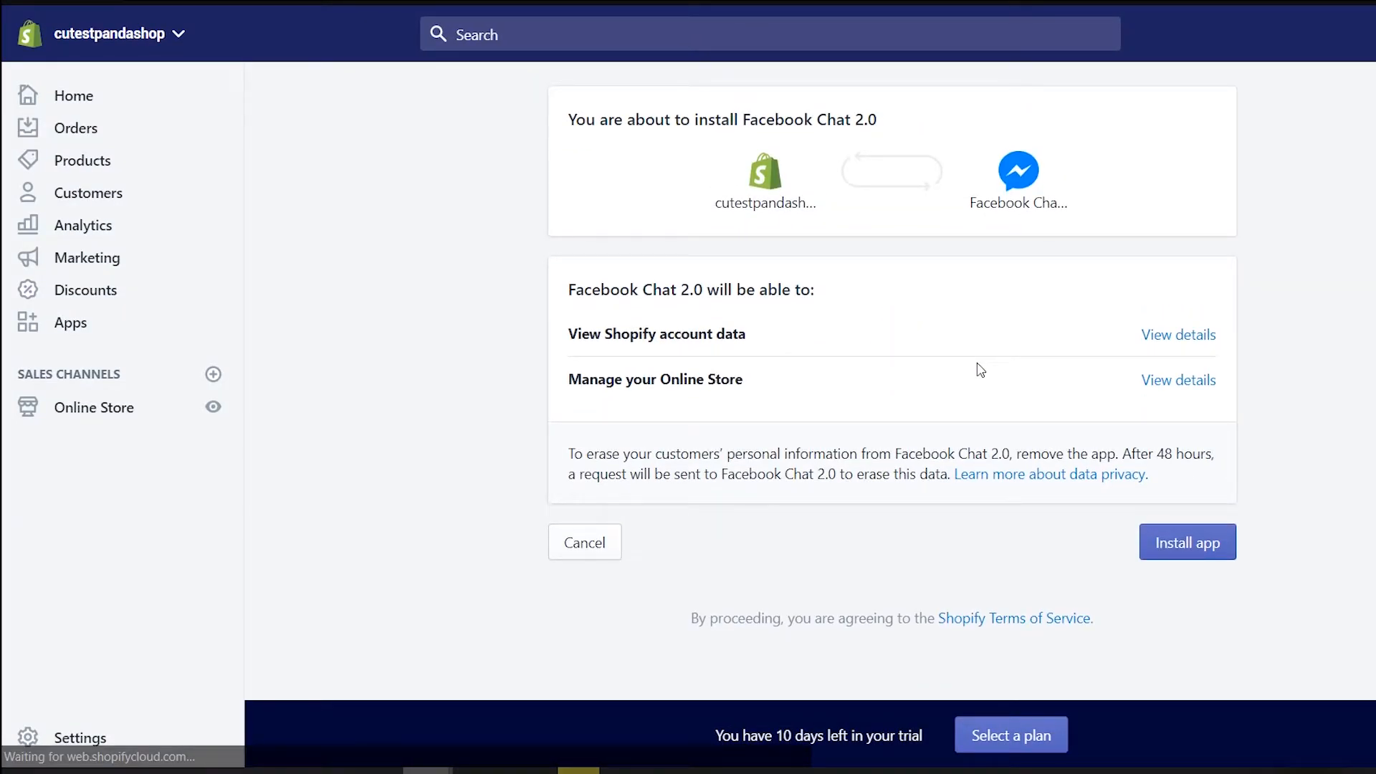
# Install Facebook Chat 2.0 and save its Messenger icon chat configuration
pyautogui.click(1188, 543)
pyautogui.scroll(-2, 526, 313)
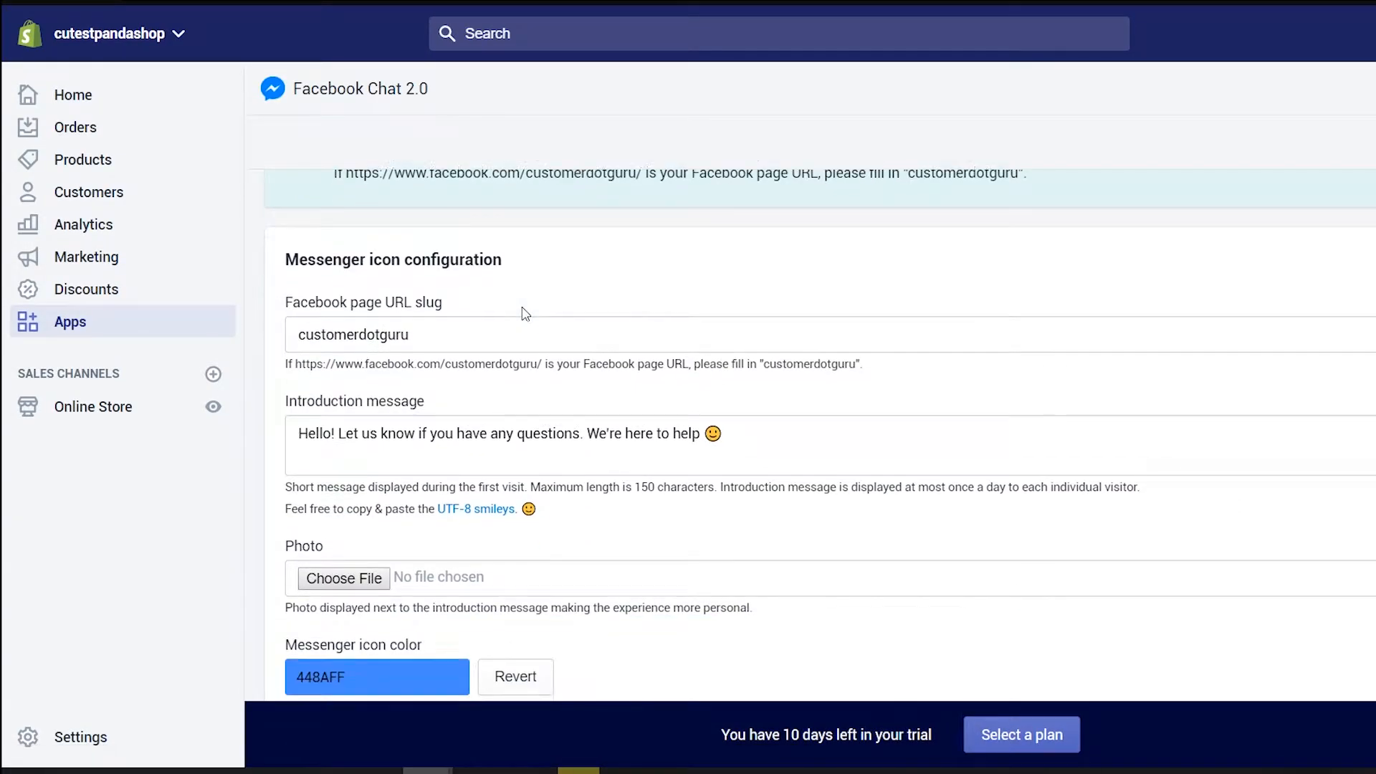
pyautogui.scroll(-2, 465, 335)
pyautogui.scroll(3, 466, 335)
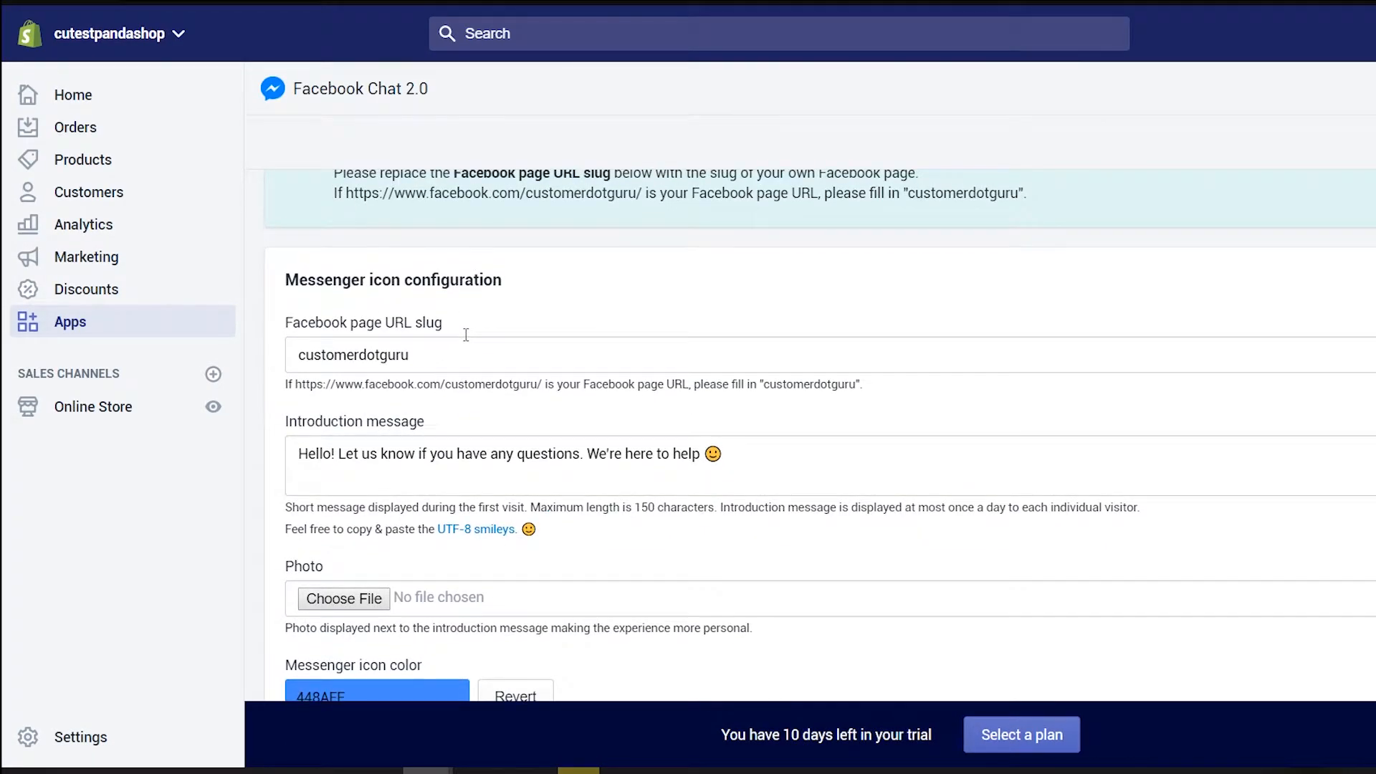
pyautogui.moveTo(466, 353); pyautogui.dragTo(340, 349)
pyautogui.scroll(-2, 495, 333)
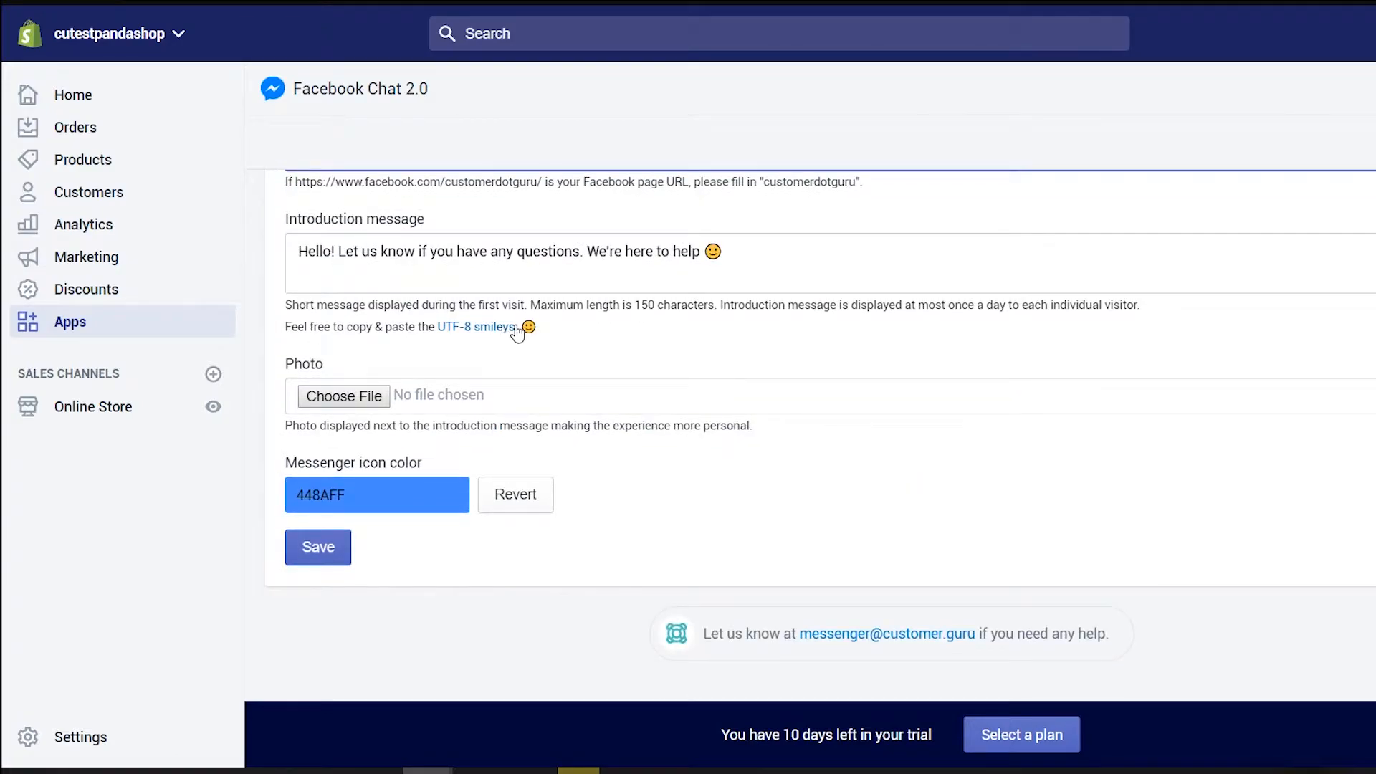
pyautogui.click(319, 549)
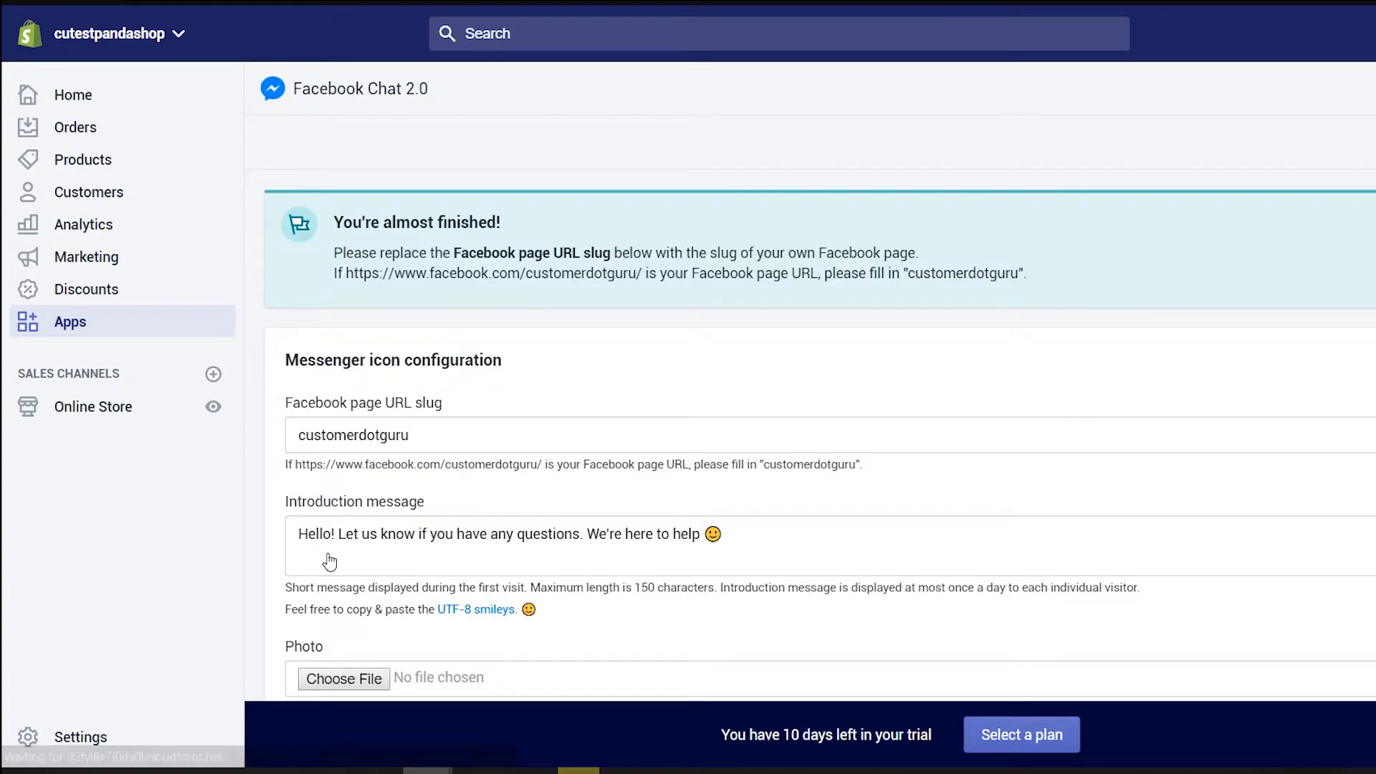
pyautogui.scroll(-3, 820, 454)
pyautogui.scroll(2, 820, 455)
pyautogui.click(1317, 152)
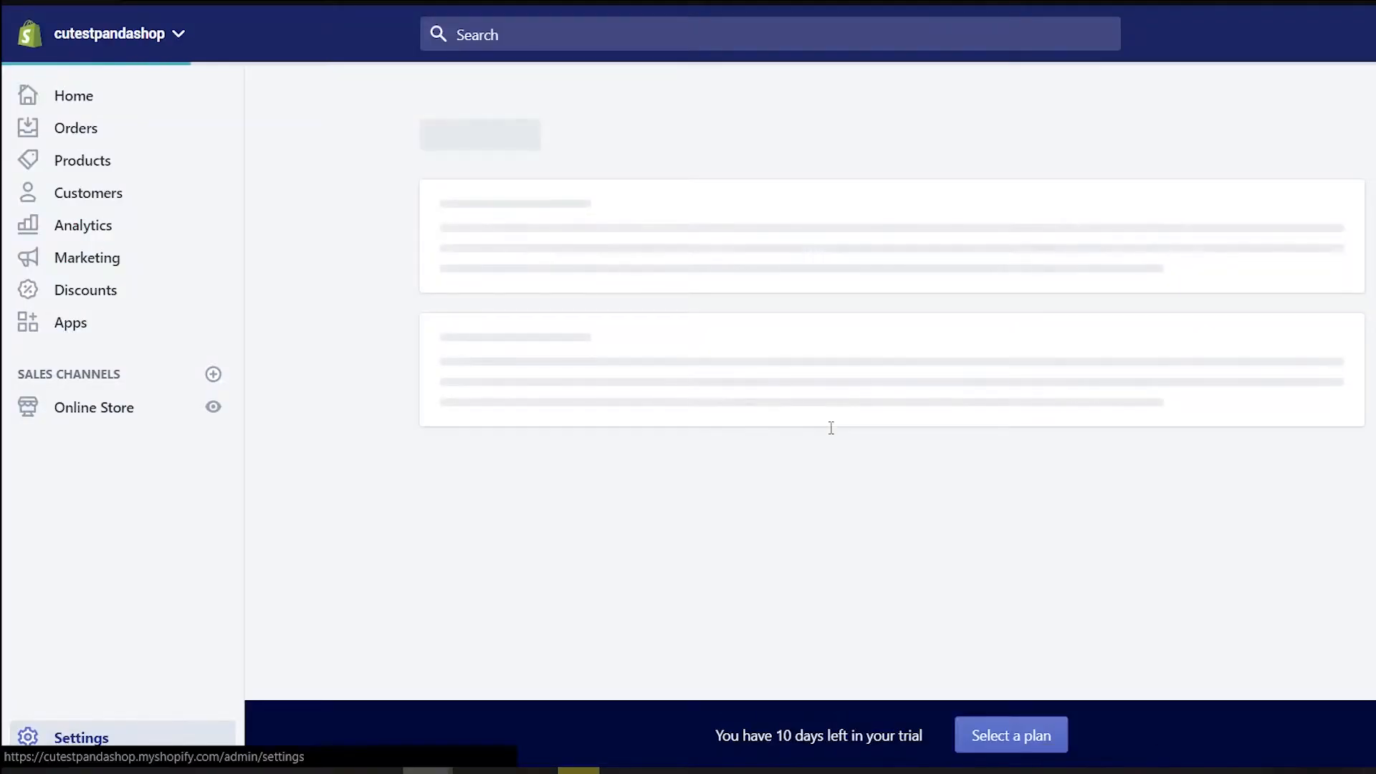
# From account settings, compare the subscription plans and choose Basic Shopify
pyautogui.click(1248, 314)
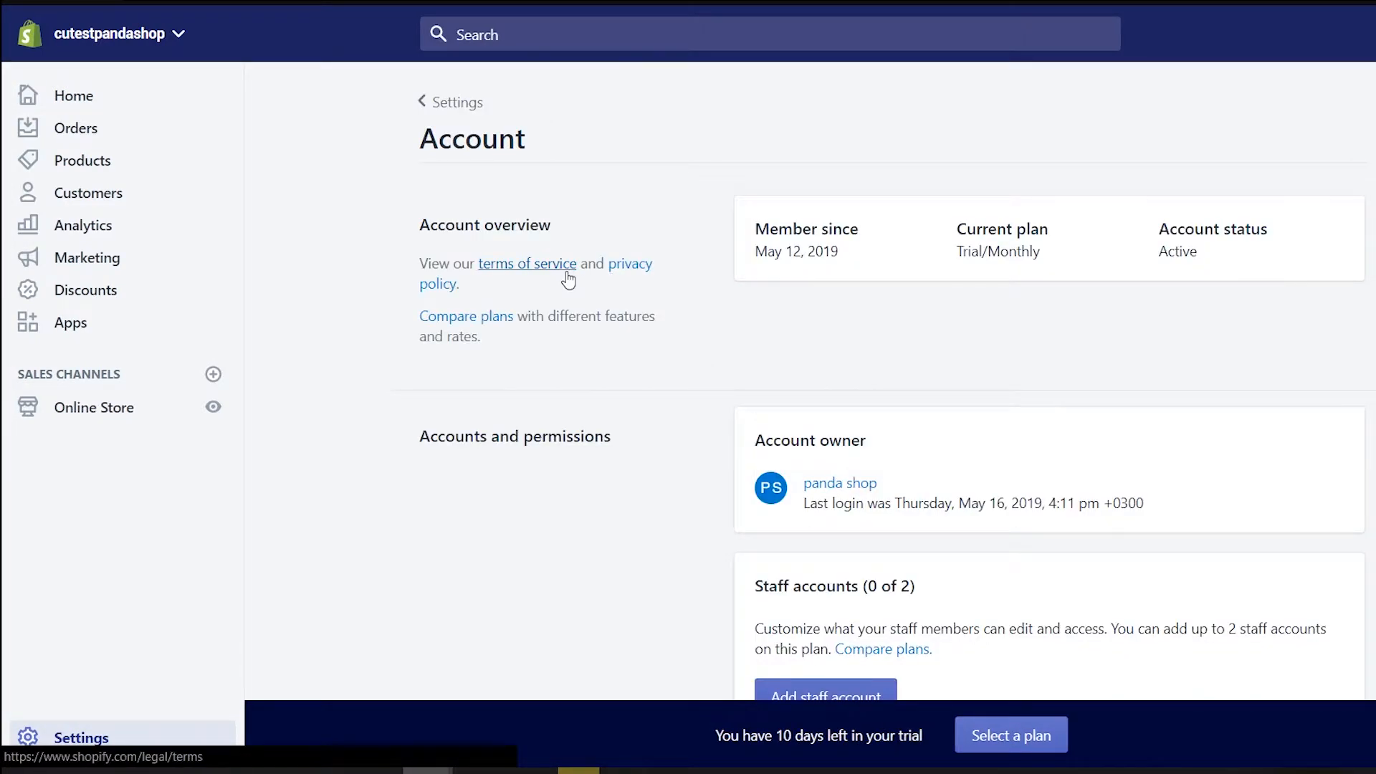
pyautogui.click(463, 316)
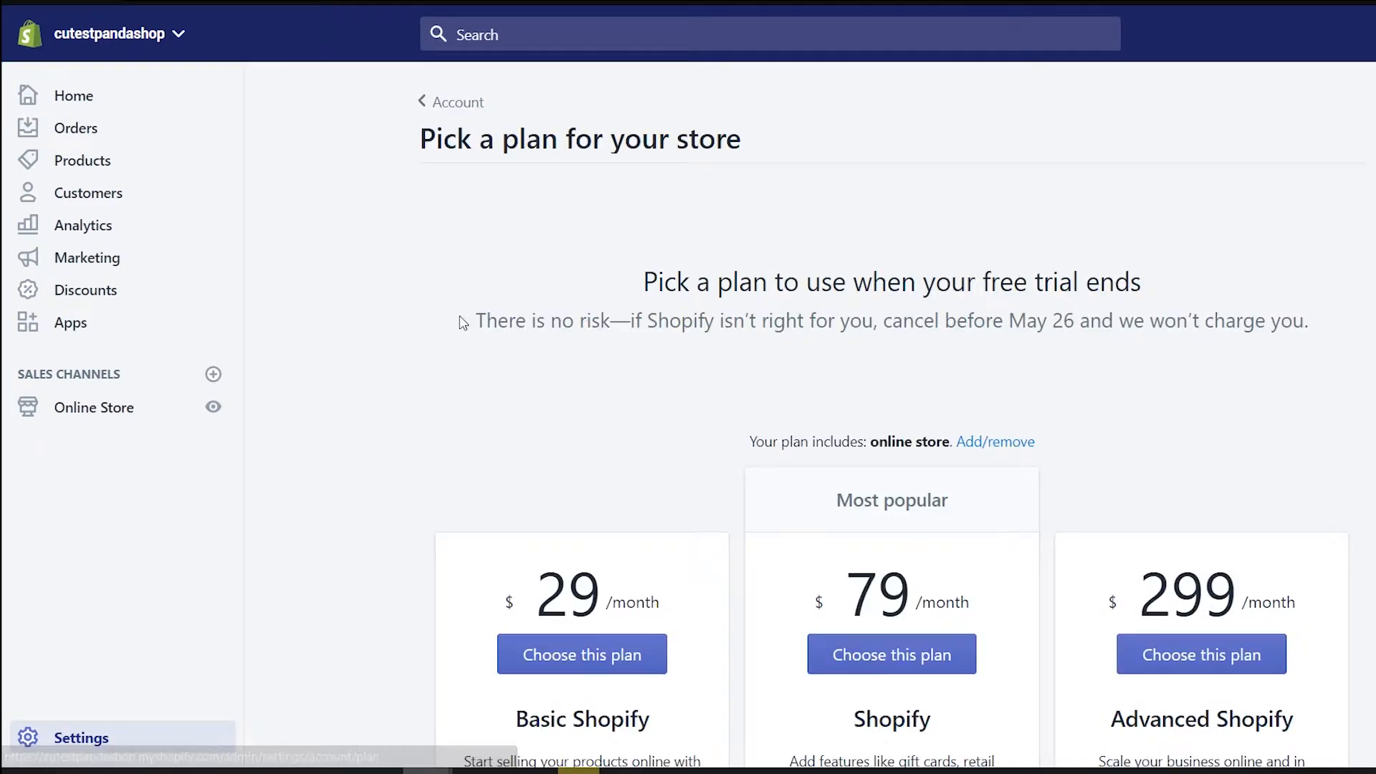
pyautogui.scroll(-10, 1008, 357)
pyautogui.scroll(5, 897, 373)
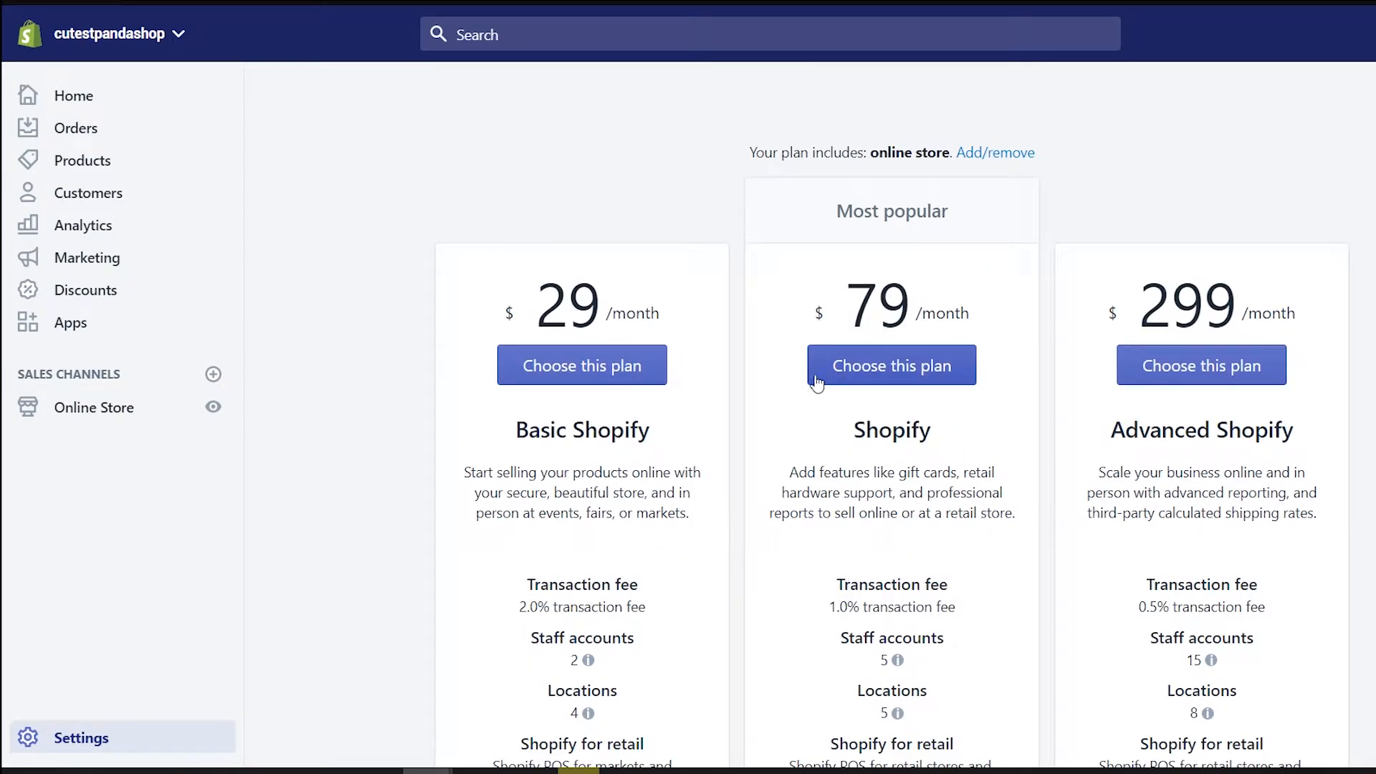
pyautogui.scroll(-2, 717, 323)
pyautogui.click(604, 271)
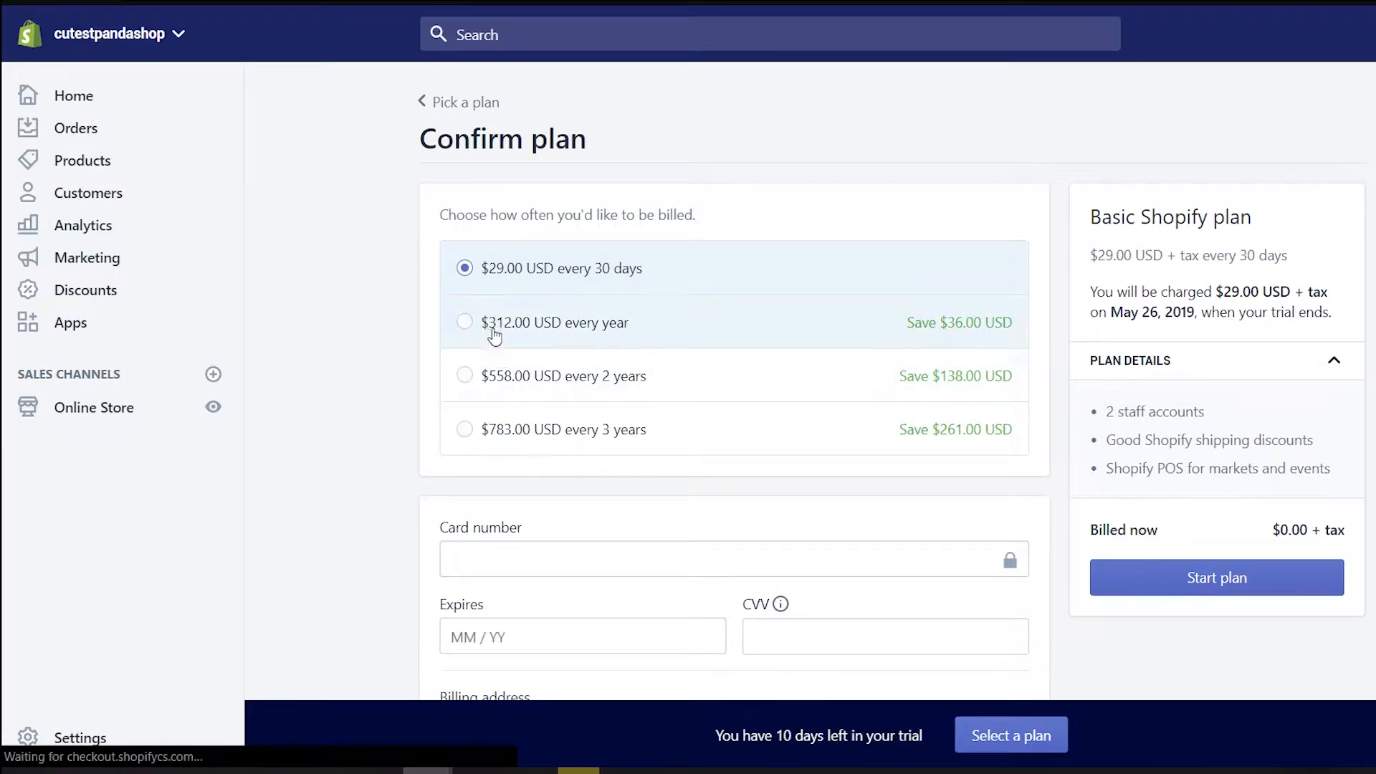
# Autofill the card and billing details and start Basic Shopify at $29.00 USD every 30 days
pyautogui.scroll(-4, 492, 332)
pyautogui.click(538, 315)
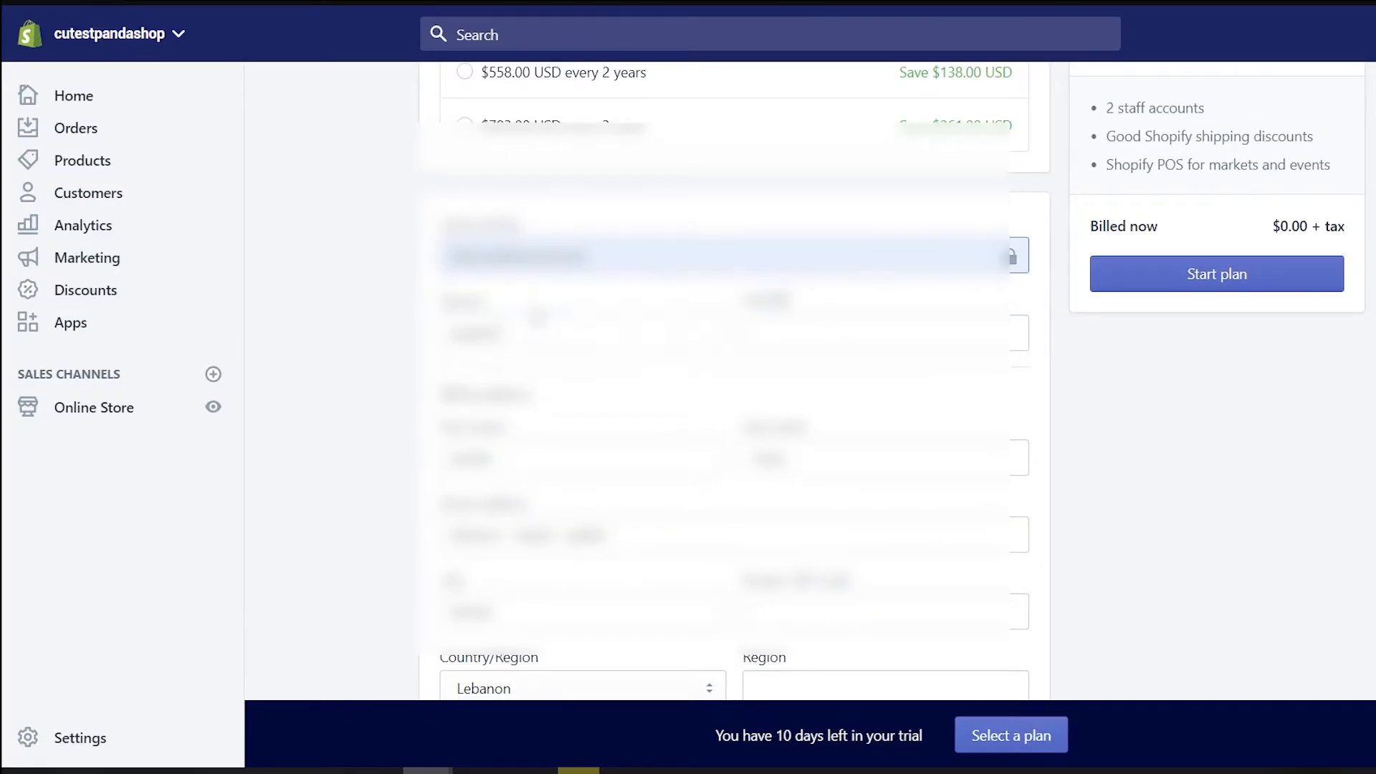
pyautogui.click(559, 460)
pyautogui.click(592, 535)
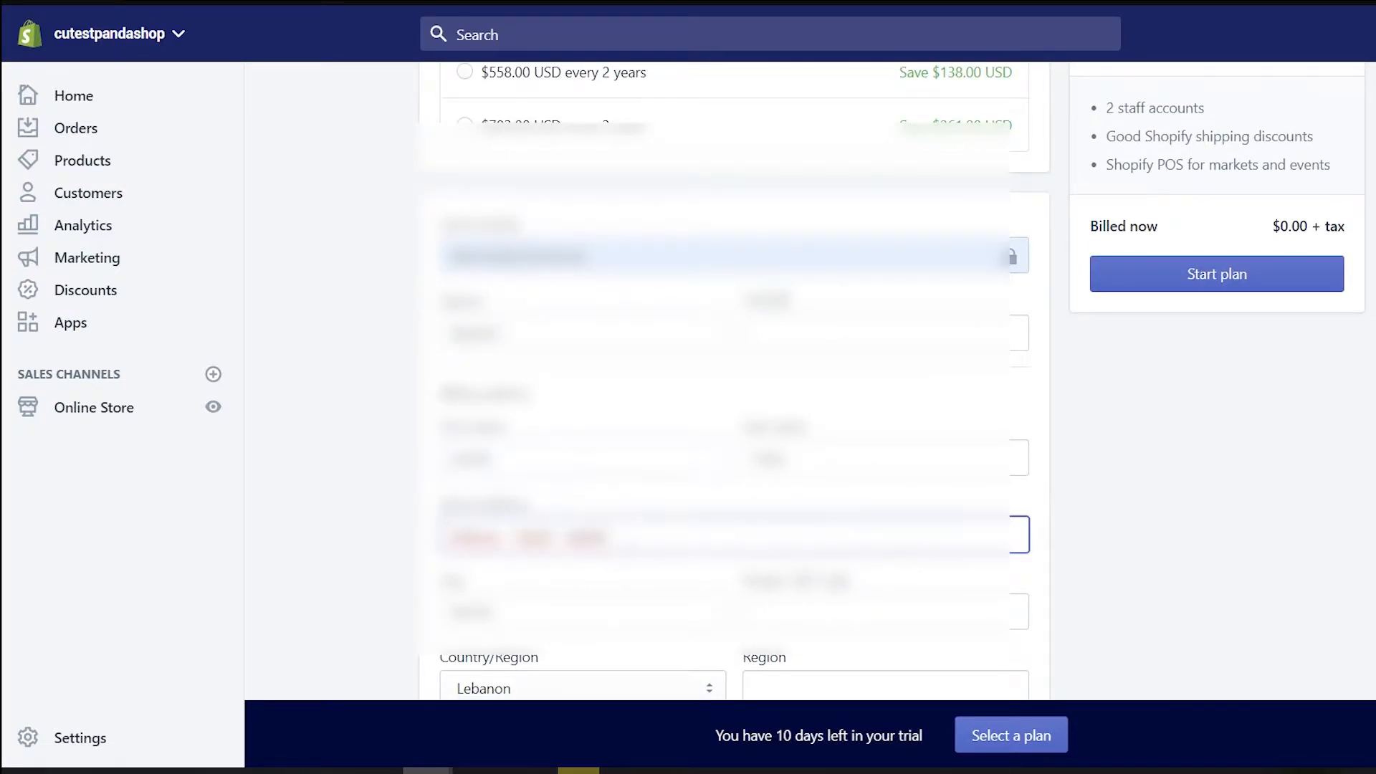
pyautogui.scroll(-2, 638, 584)
pyautogui.scroll(2, 1072, 409)
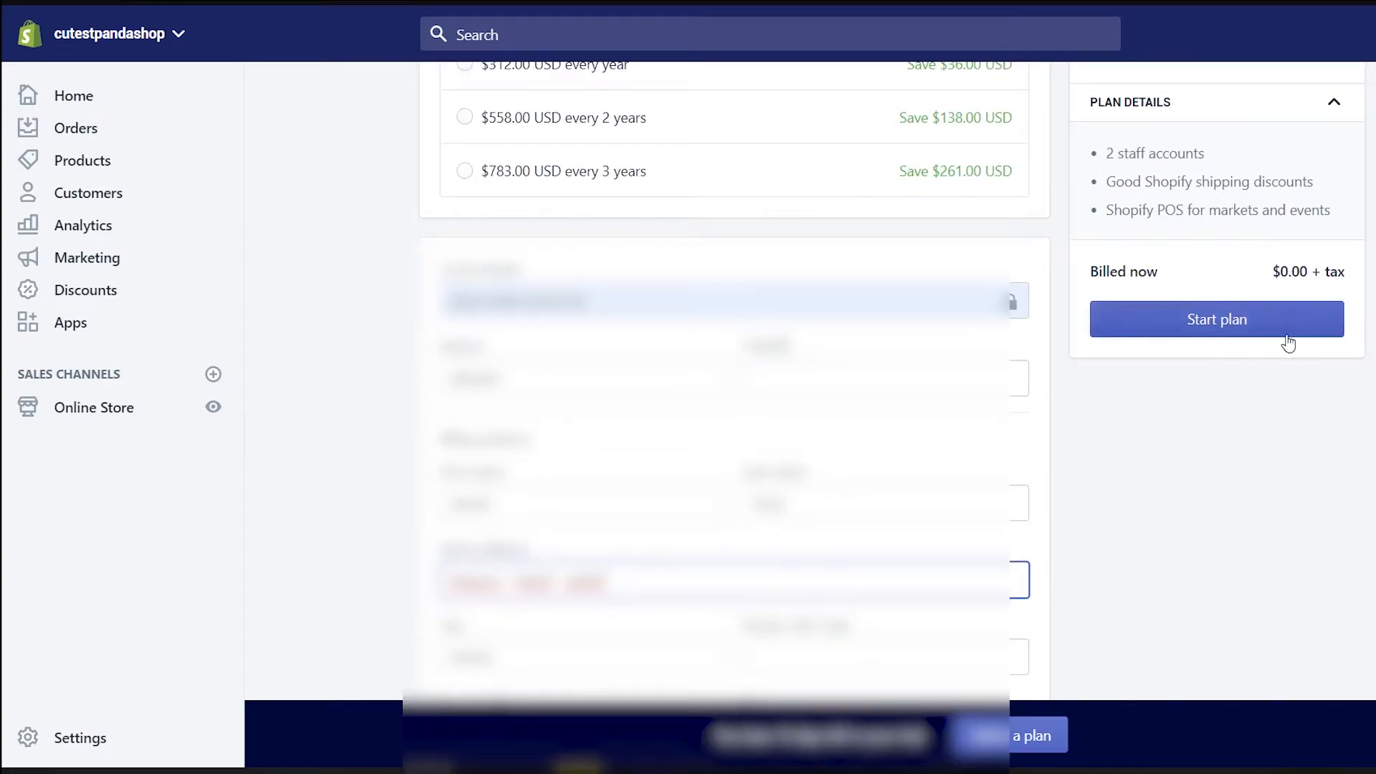
pyautogui.click(1226, 352)
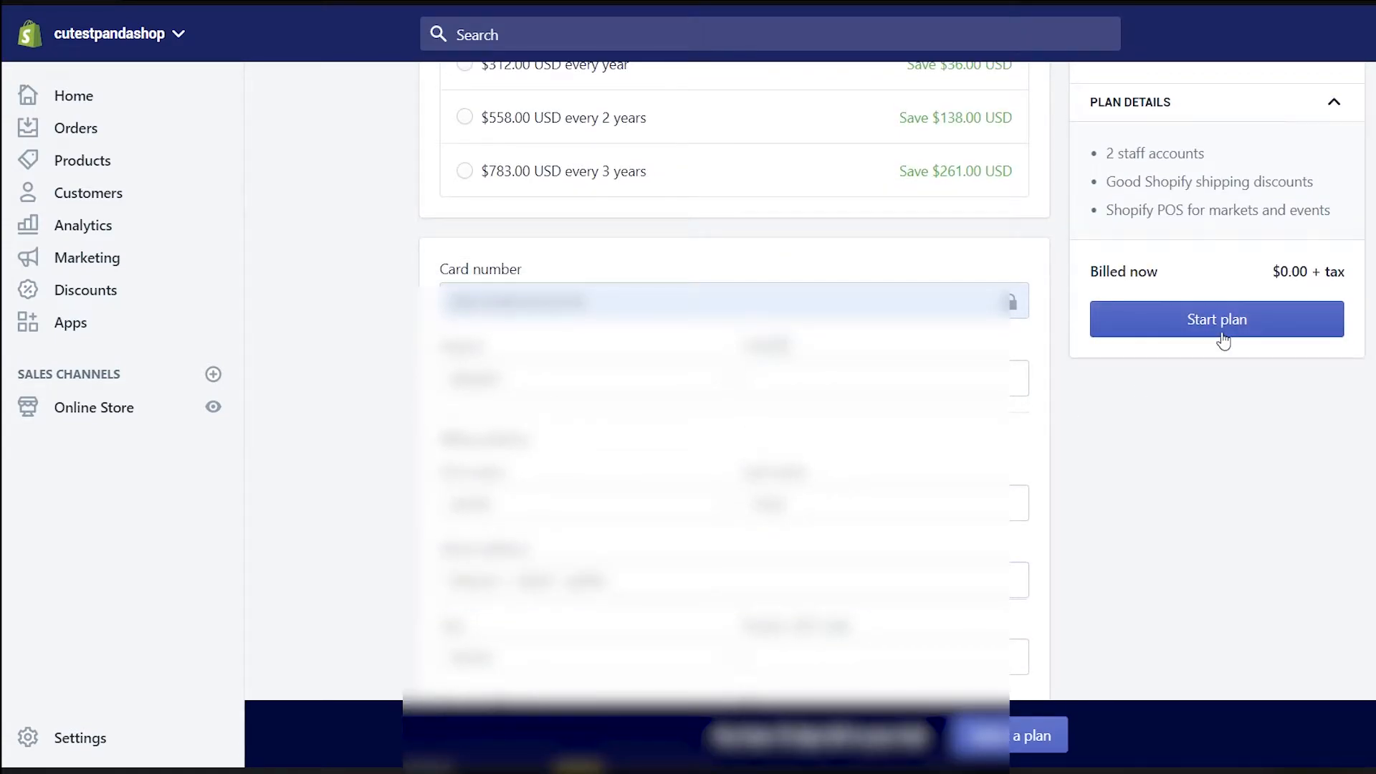
pyautogui.click(1223, 341)
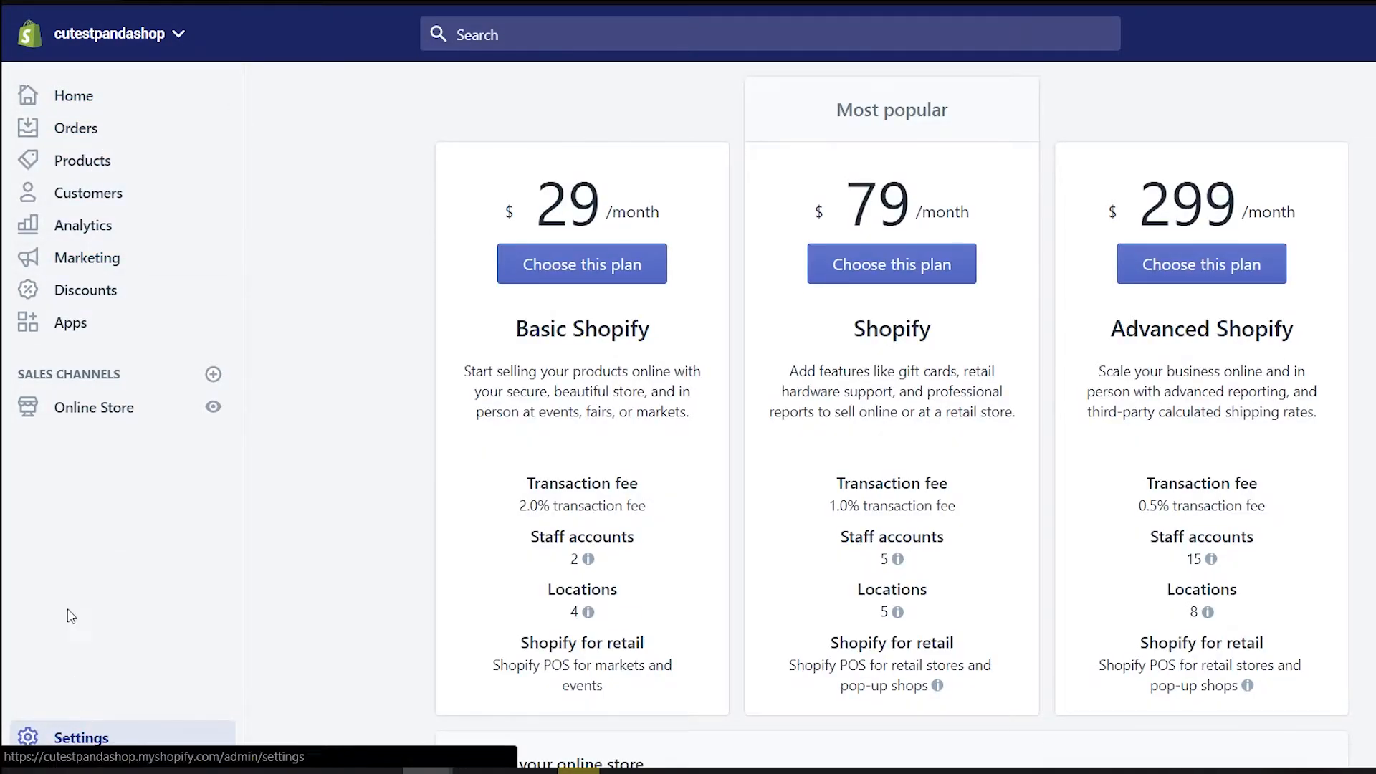
pyautogui.click(78, 408)
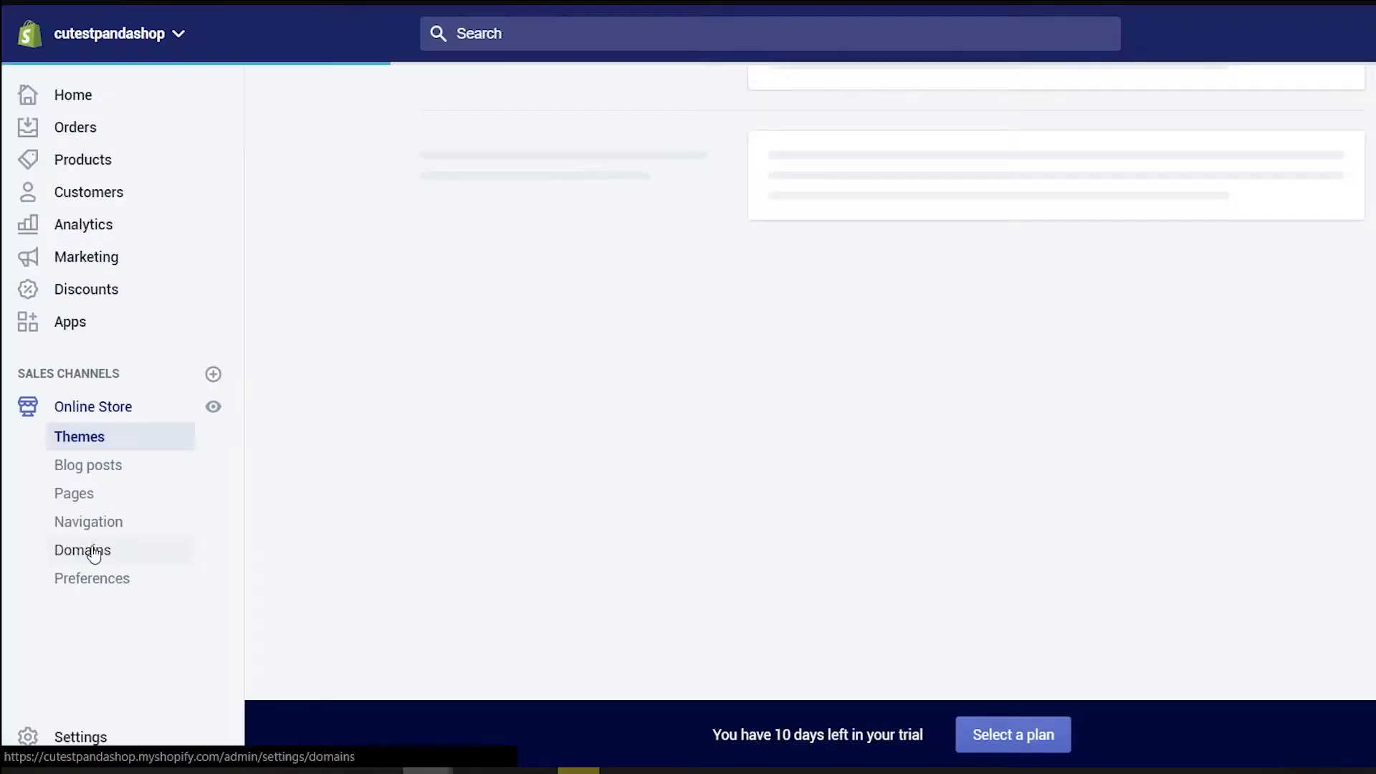
# Search Domains for 'cutestpandashop' and buy cutestpandashop.com at $14 USD/year
pyautogui.click(93, 552)
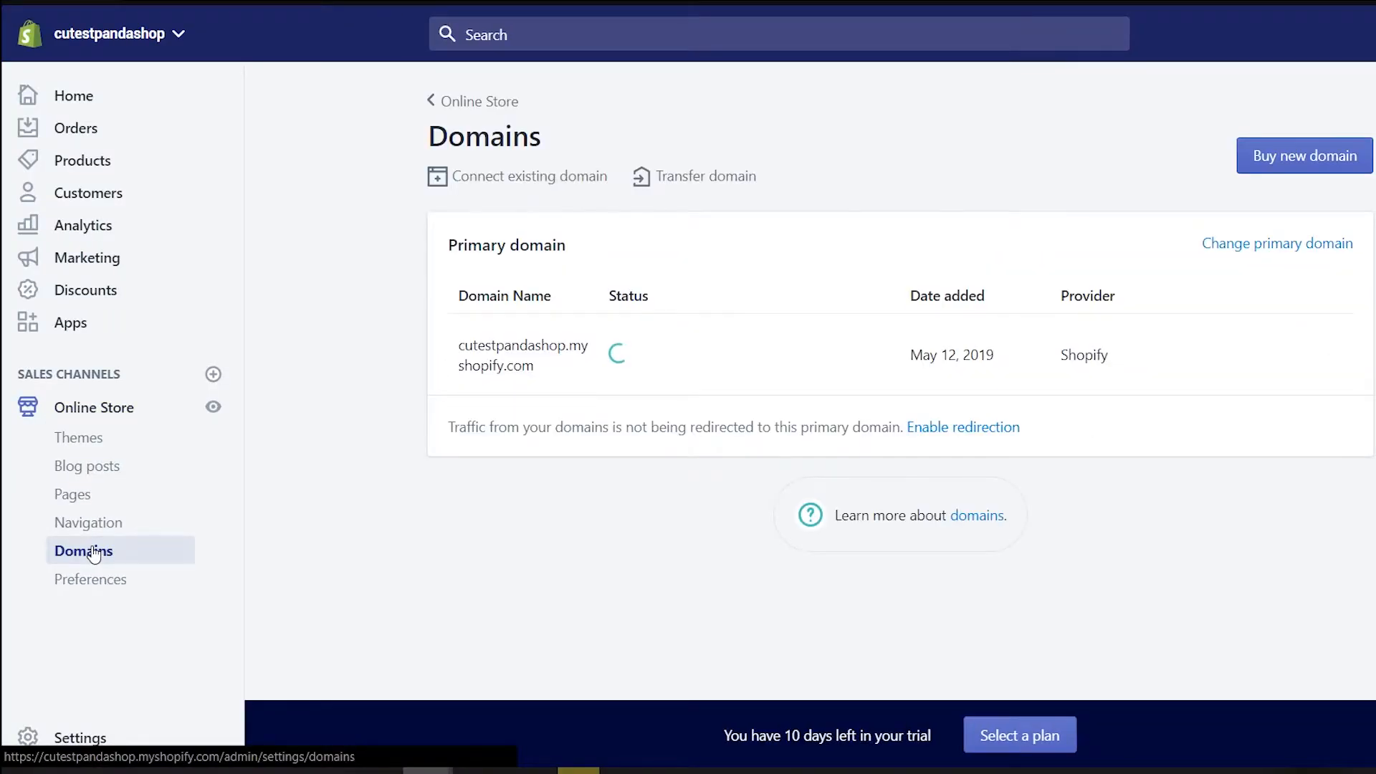
pyautogui.click(1254, 156)
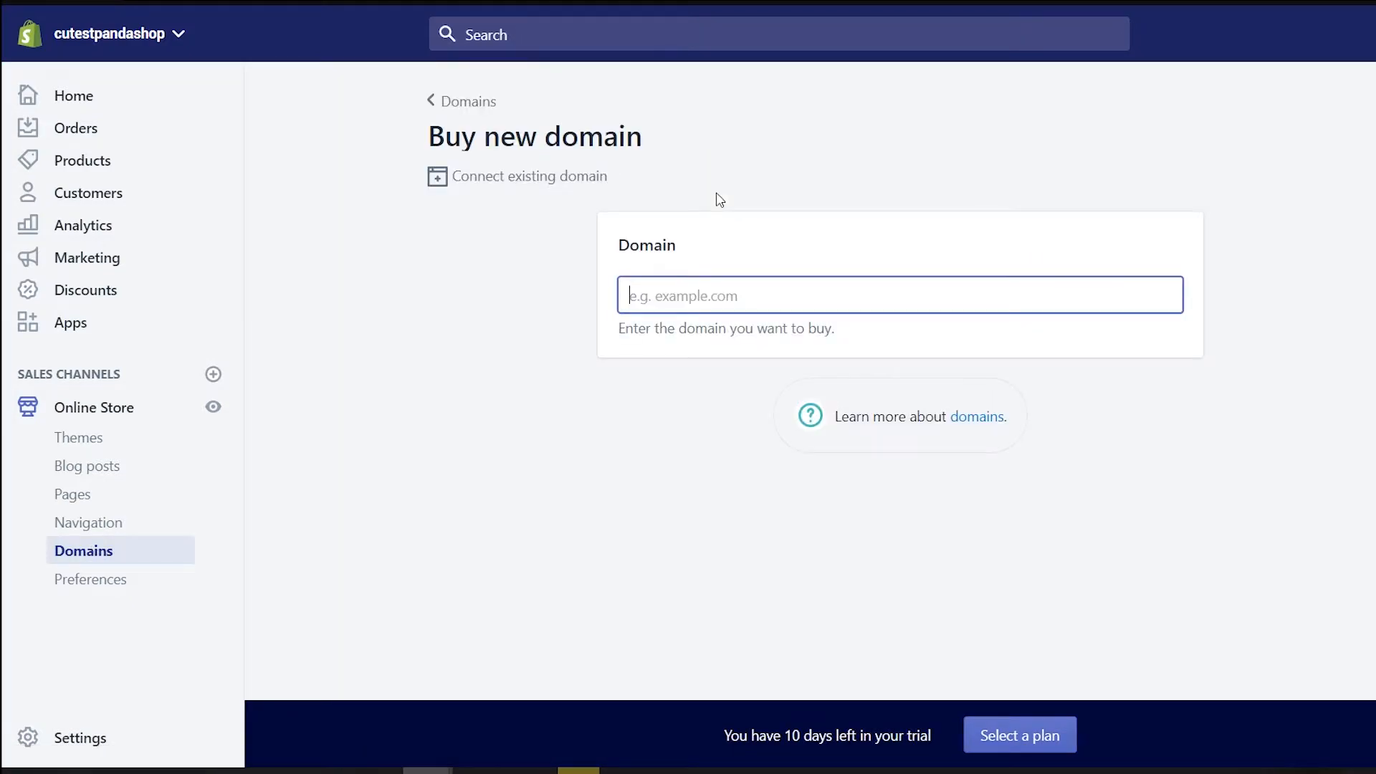
pyautogui.write('cutestpanda')
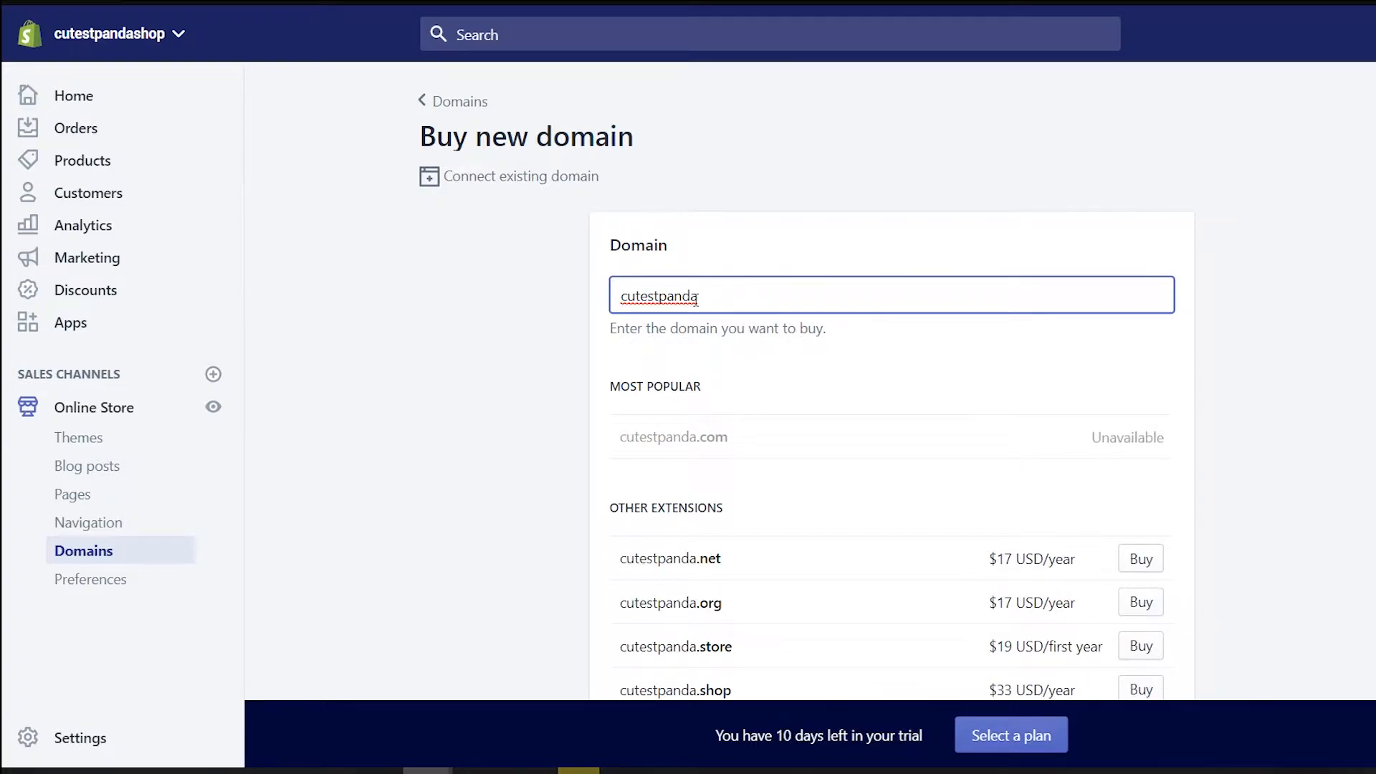
pyautogui.write('shop')
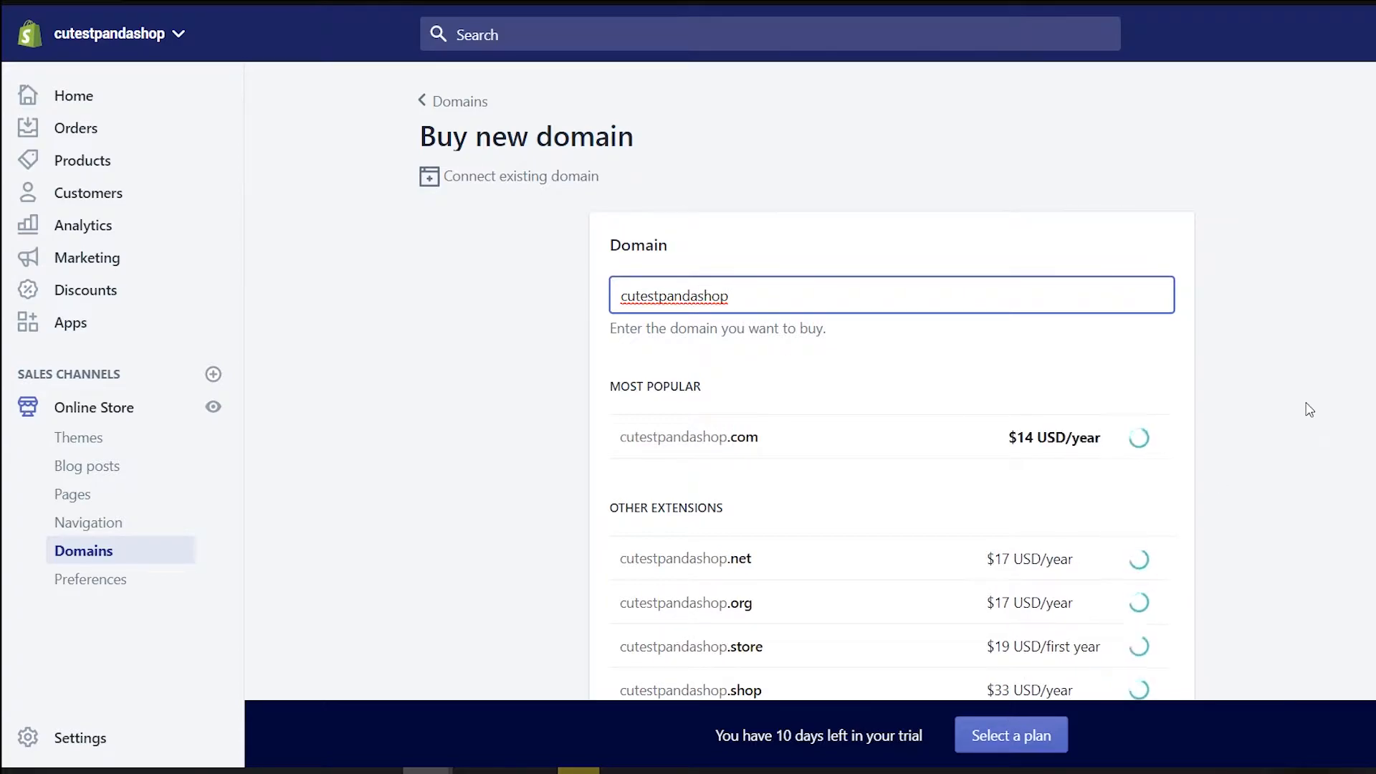
pyautogui.scroll(-2, 1305, 423)
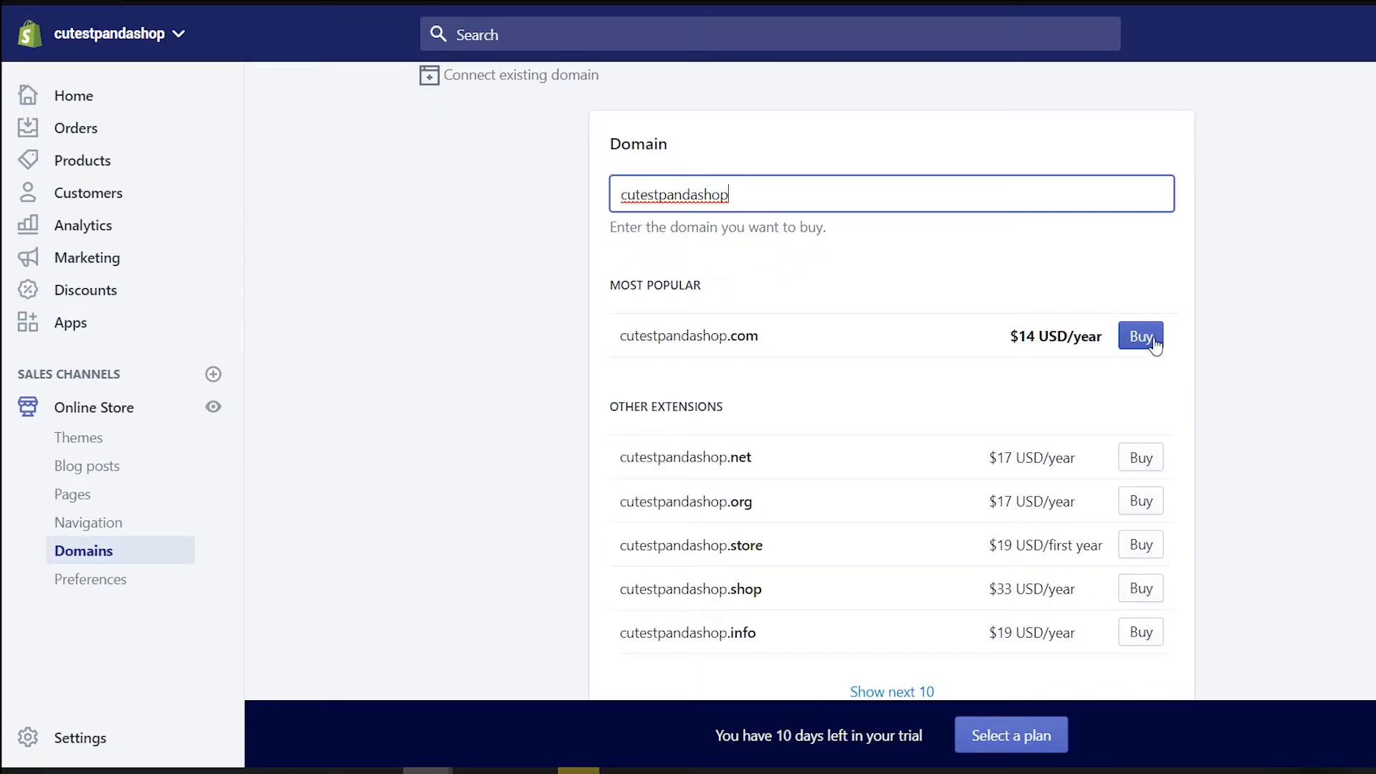
pyautogui.click(1155, 343)
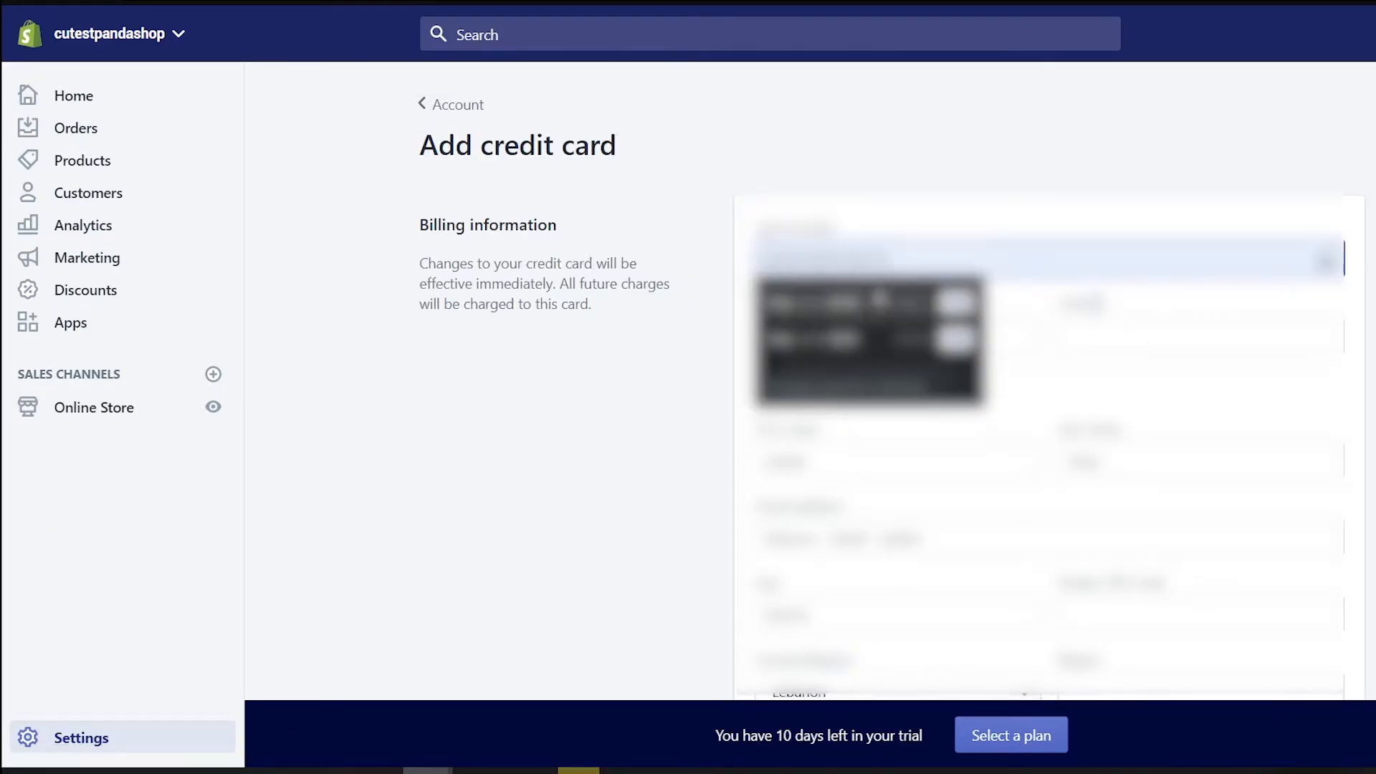
# Scroll down the Add credit card billing page for the domain purchase
pyautogui.scroll(-2, 1363, 649)
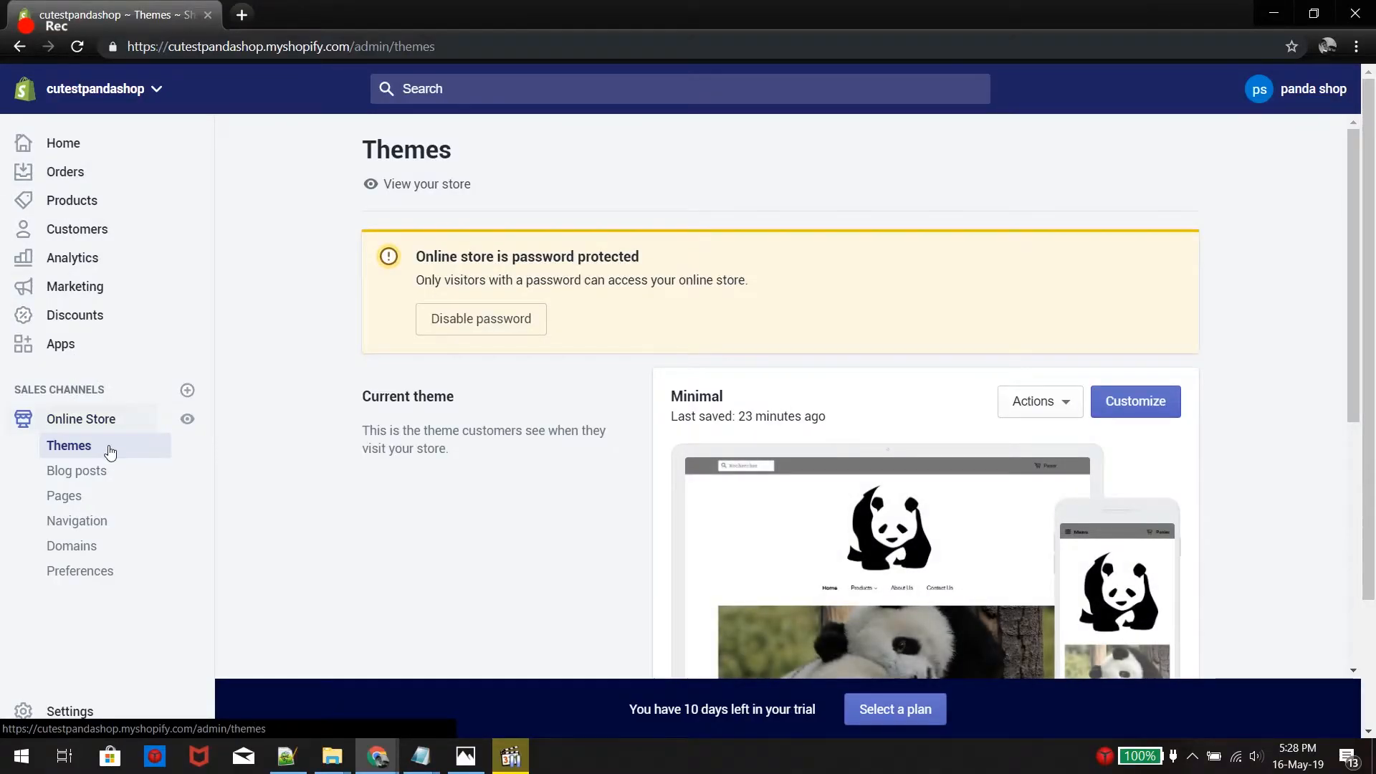
# Uncheck Enable password in the storefront Preferences and save, making the store public
pyautogui.click(457, 323)
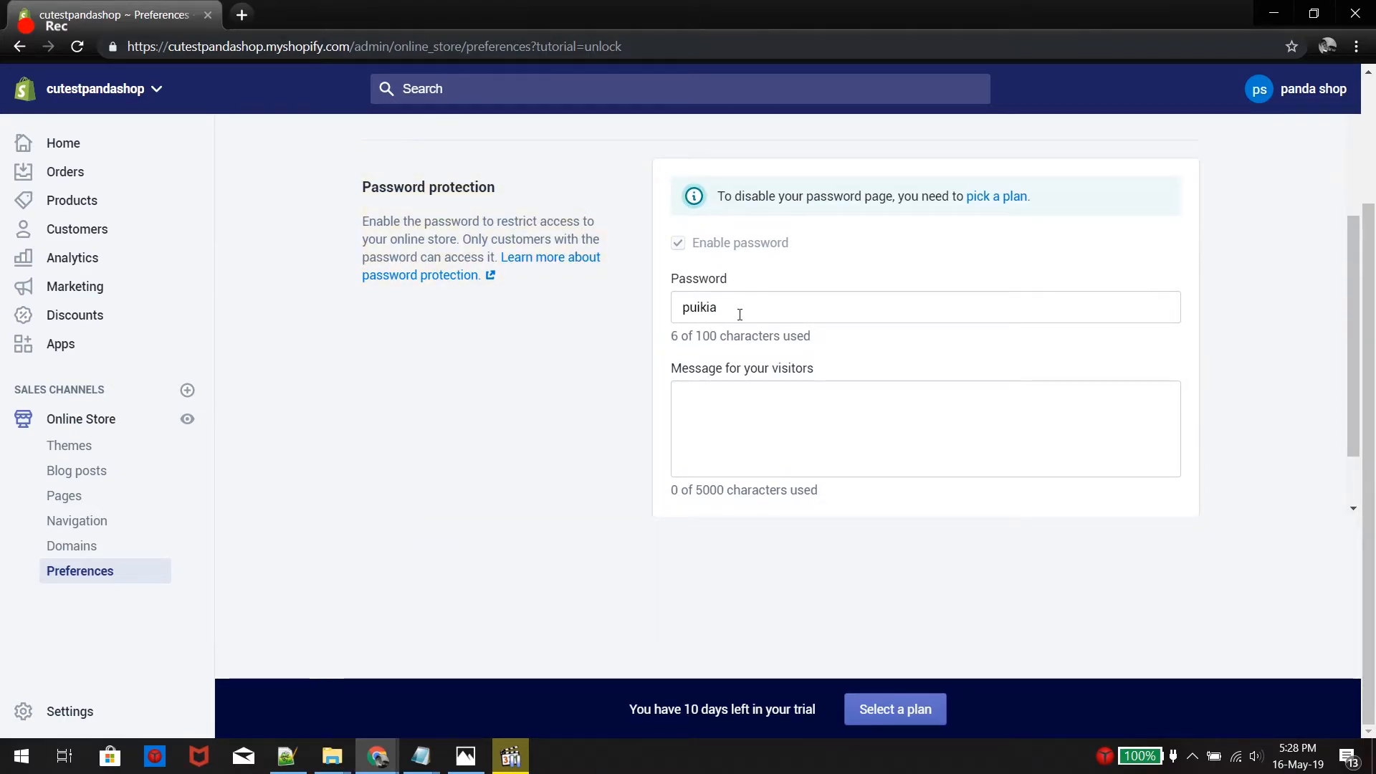
pyautogui.click(679, 246)
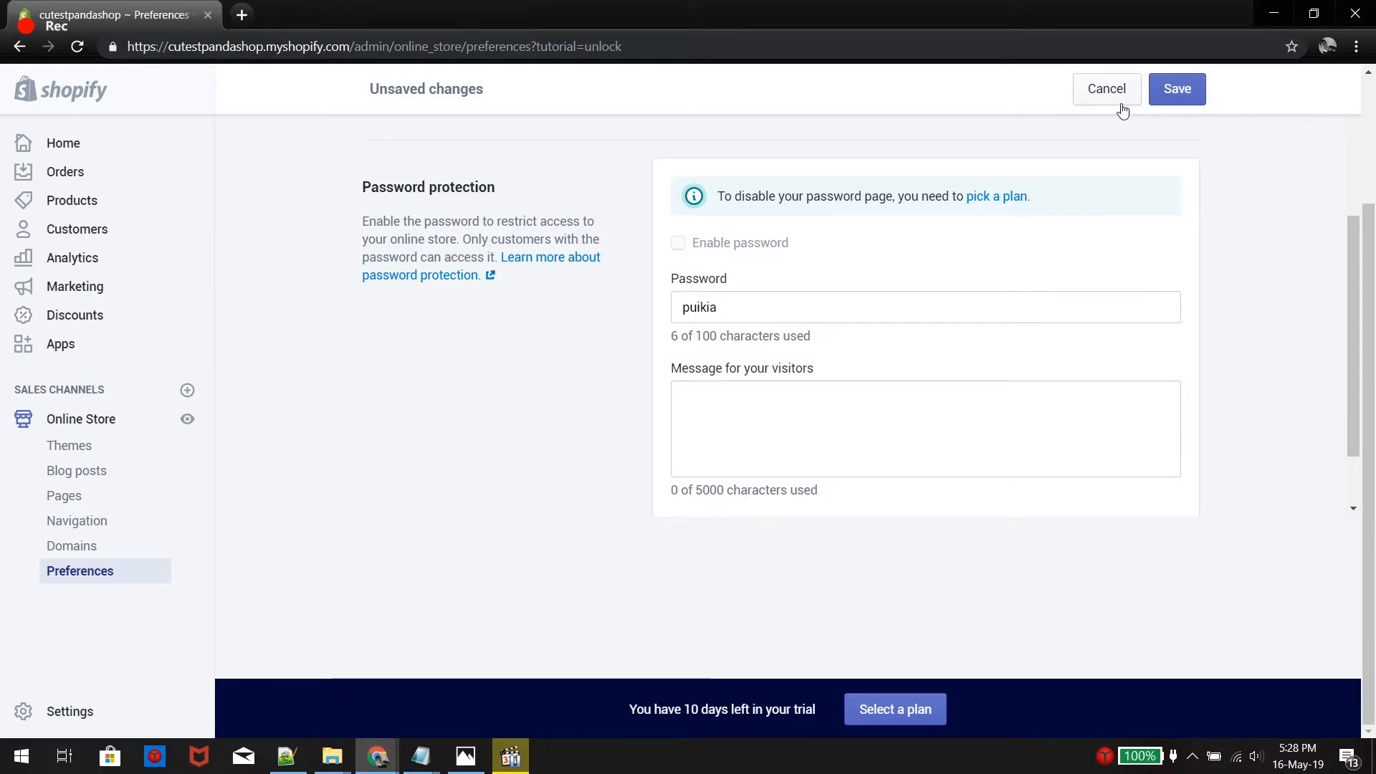
pyautogui.click(1176, 93)
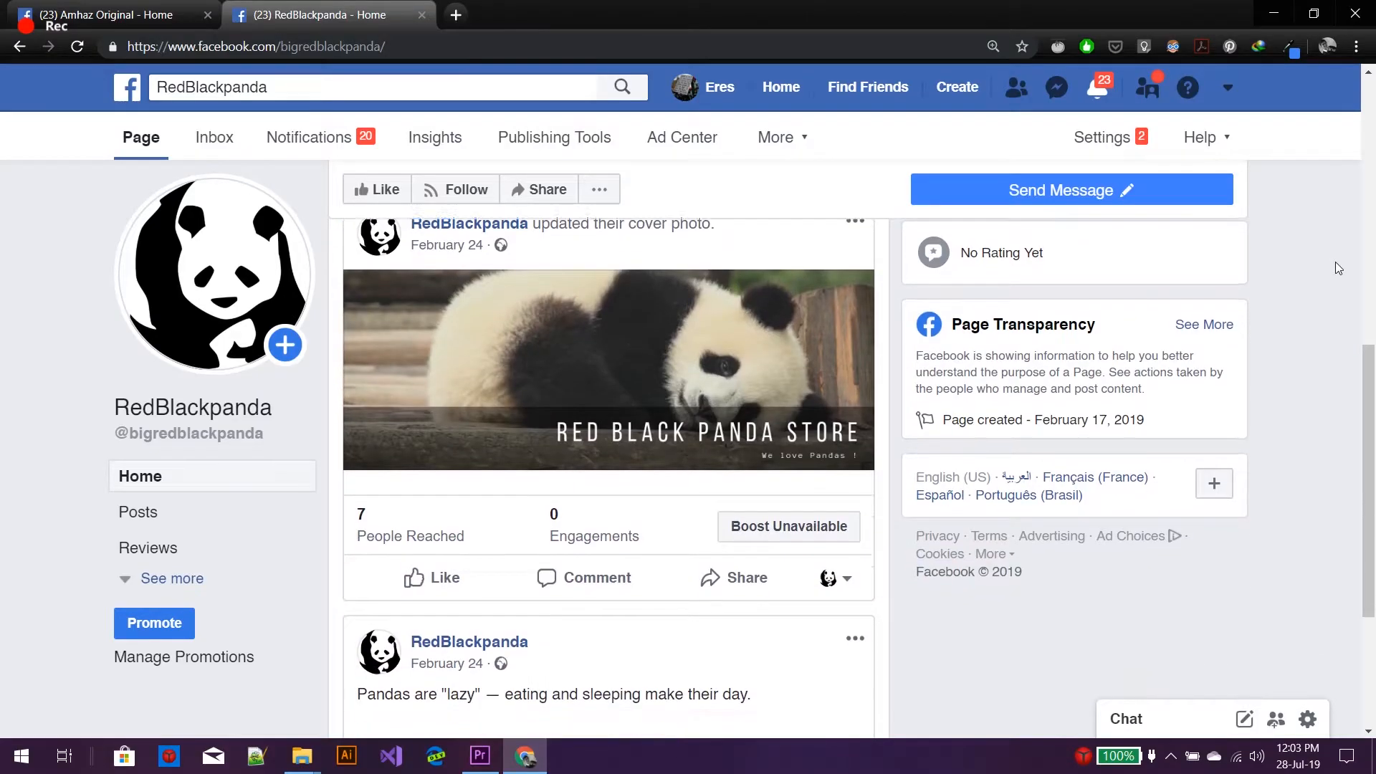
# Expand the Explore shortcuts with See More and go to Ads Manager's campaigns list
pyautogui.scroll(-4, 1337, 262)
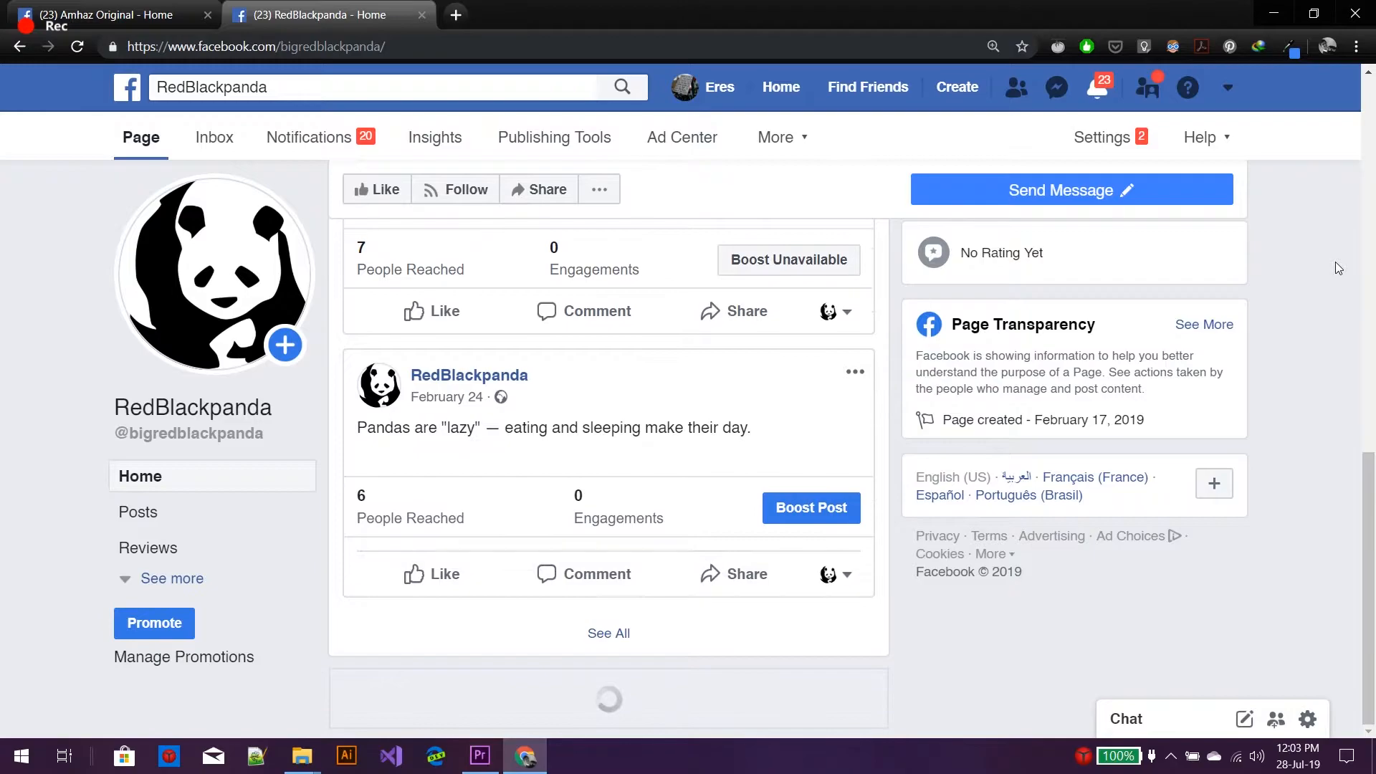
pyautogui.scroll(10, 1335, 261)
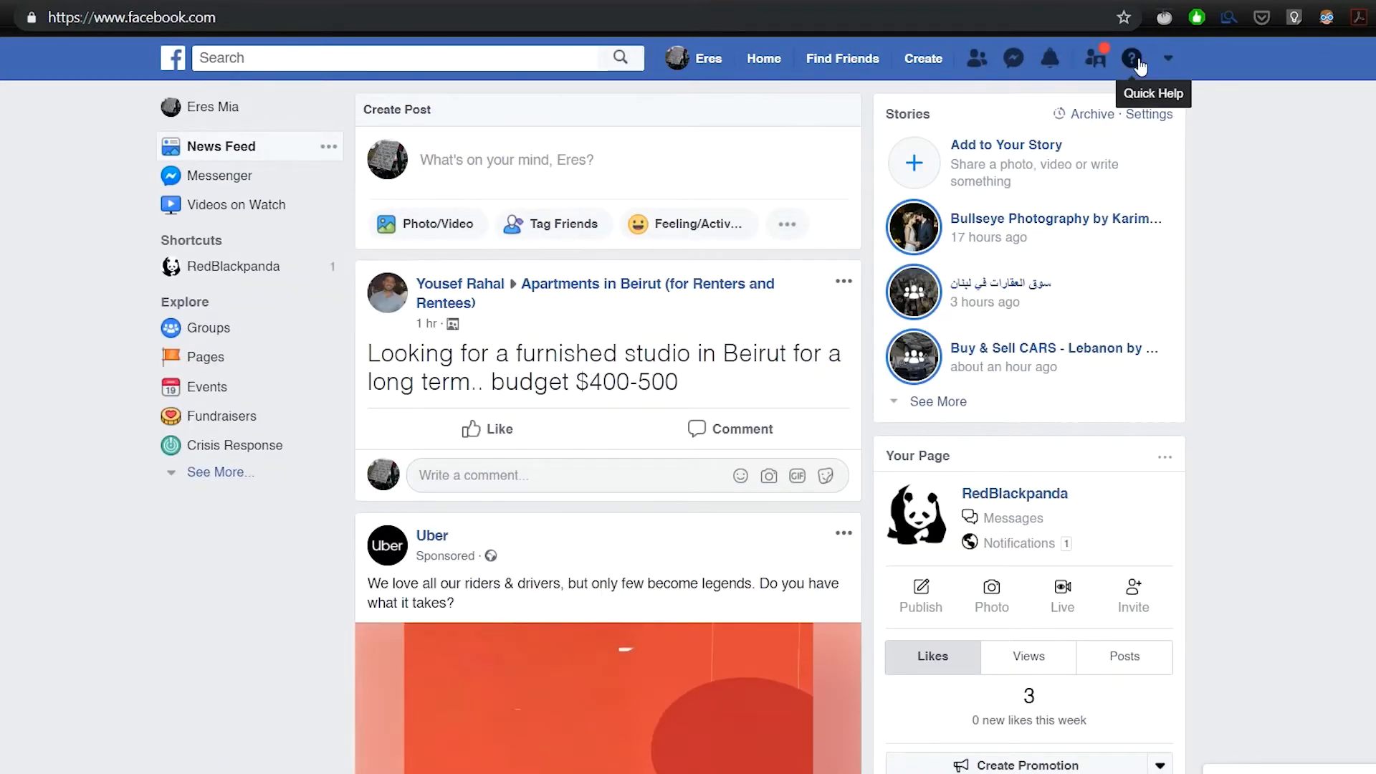
pyautogui.click(219, 472)
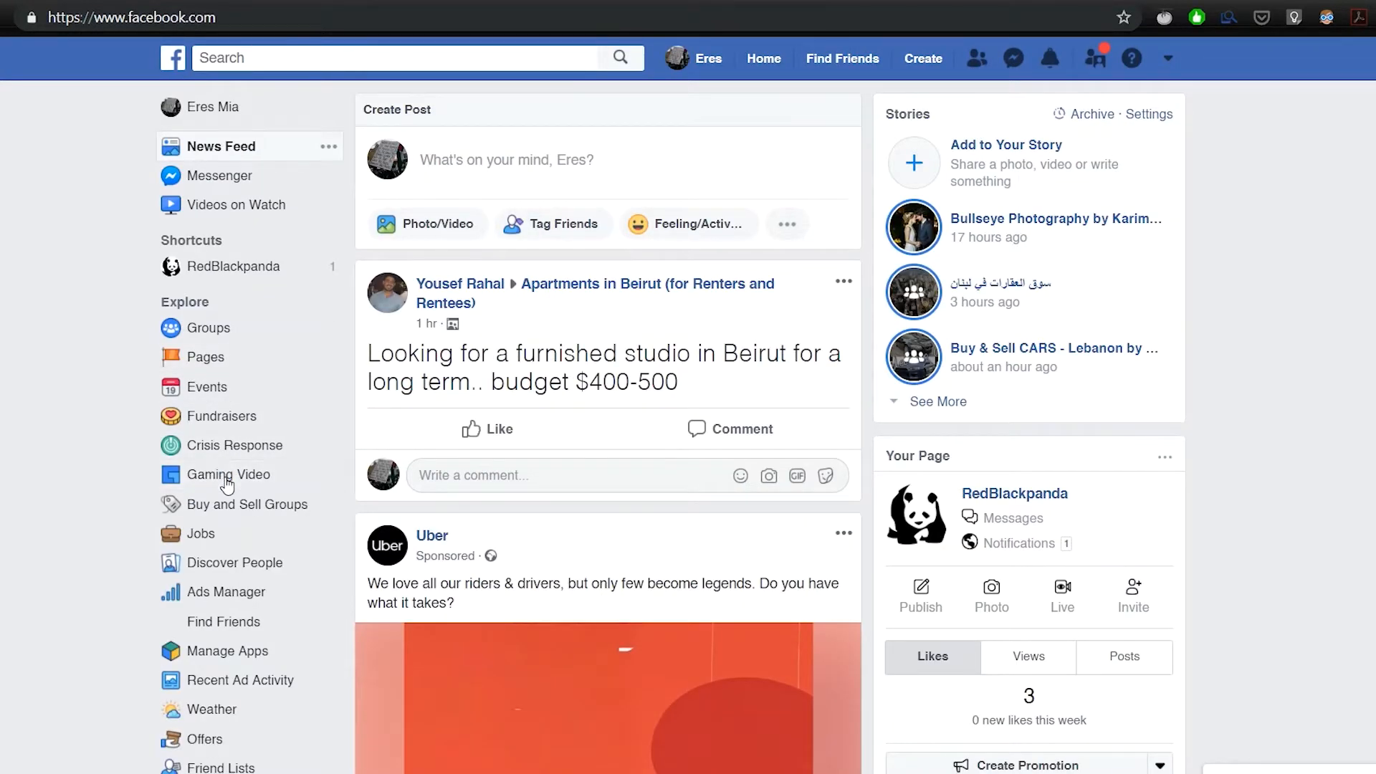
pyautogui.scroll(-4, 244, 515)
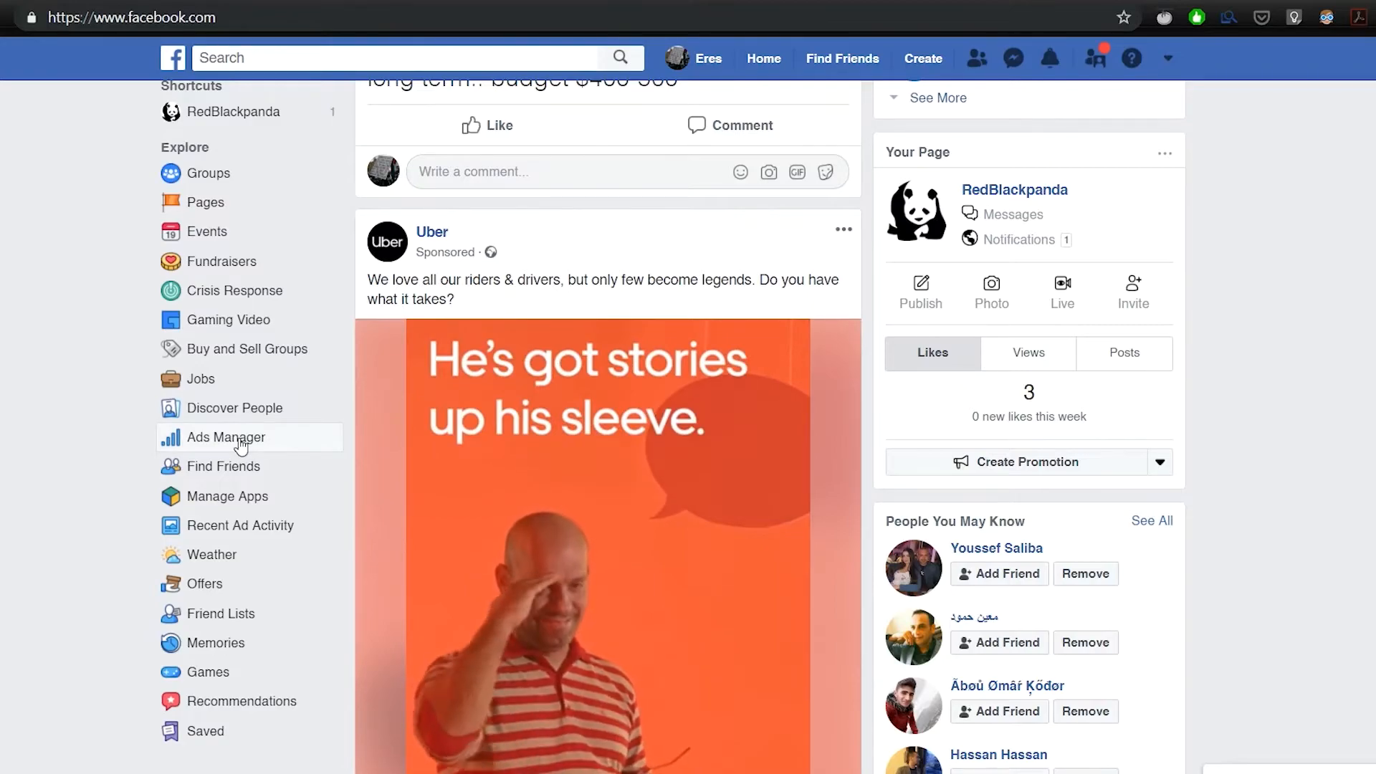
pyautogui.click(240, 442)
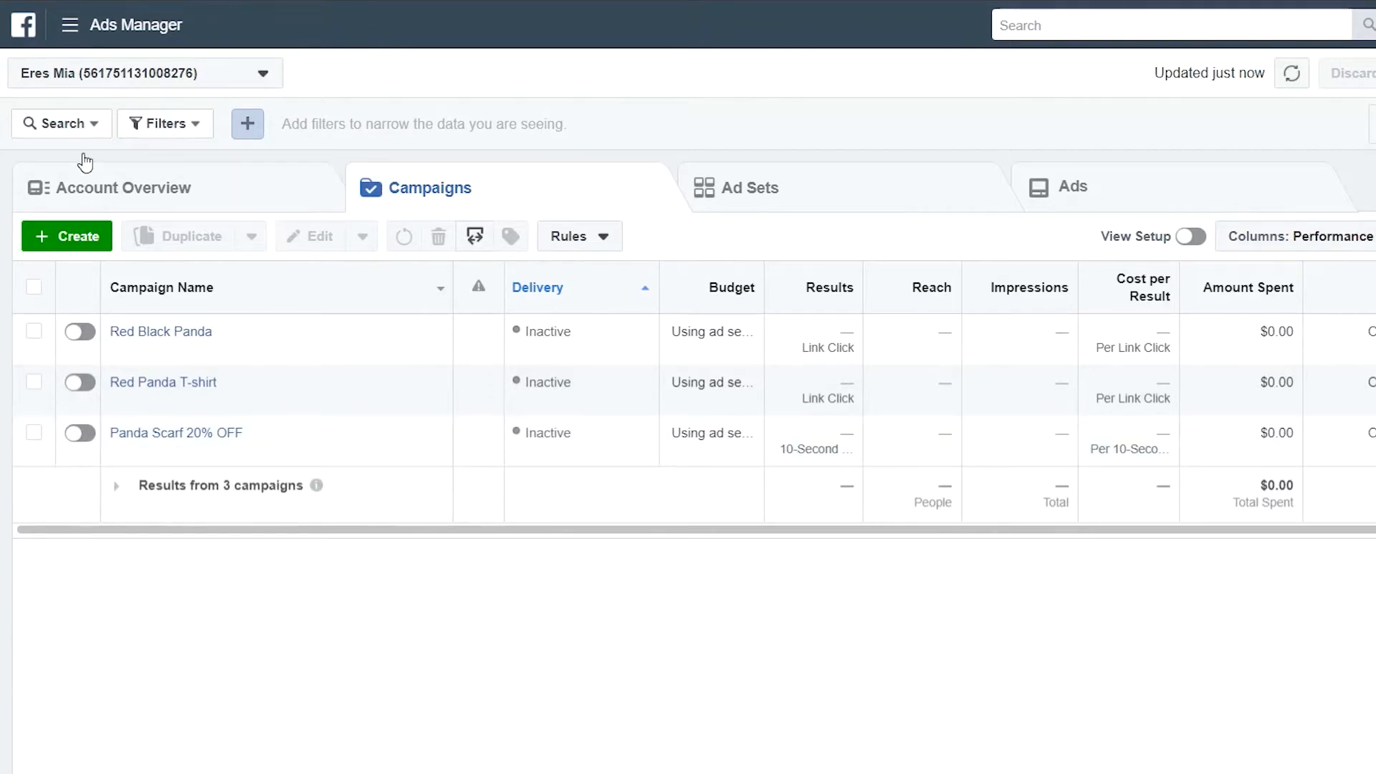
# Create a pixel named 'cutest panda shop' with the pasted store URL on the Pixels page
pyautogui.click(67, 35)
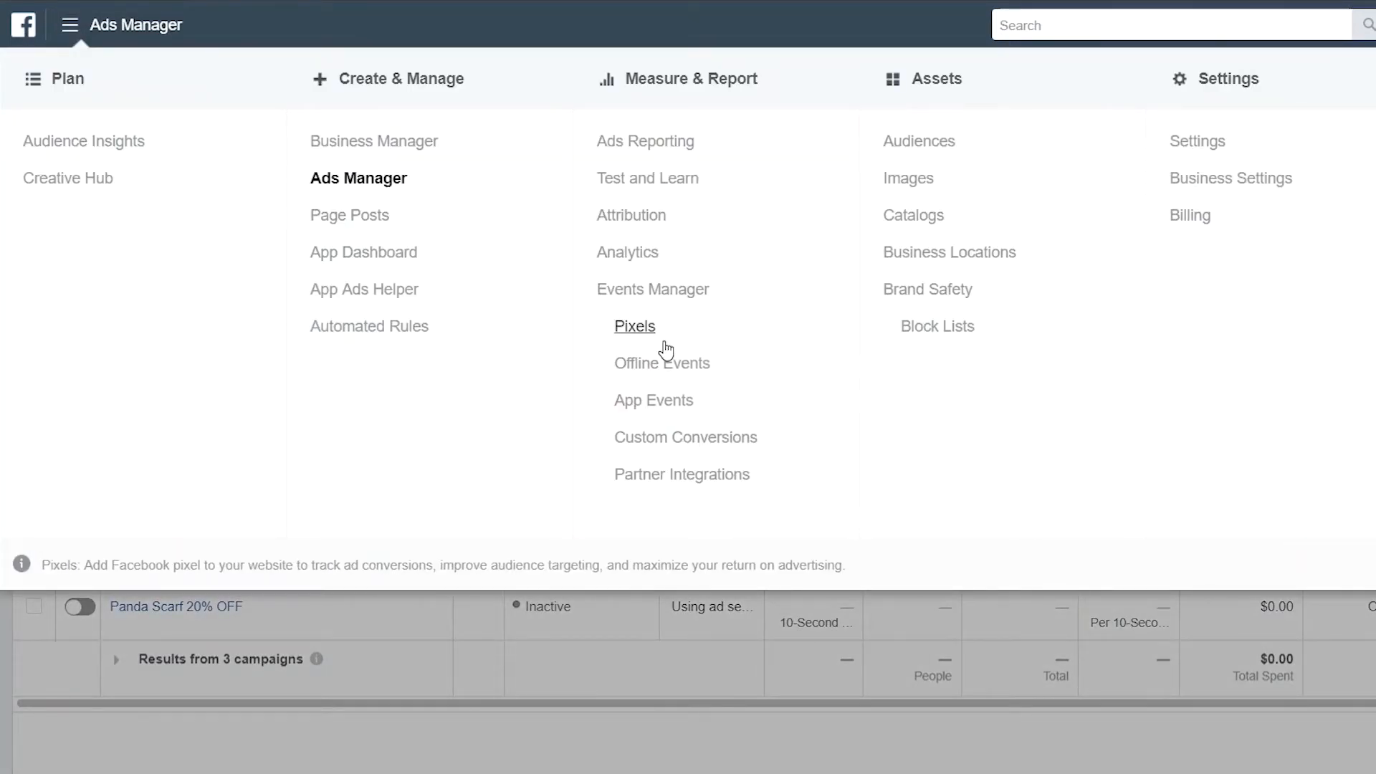
pyautogui.click(644, 330)
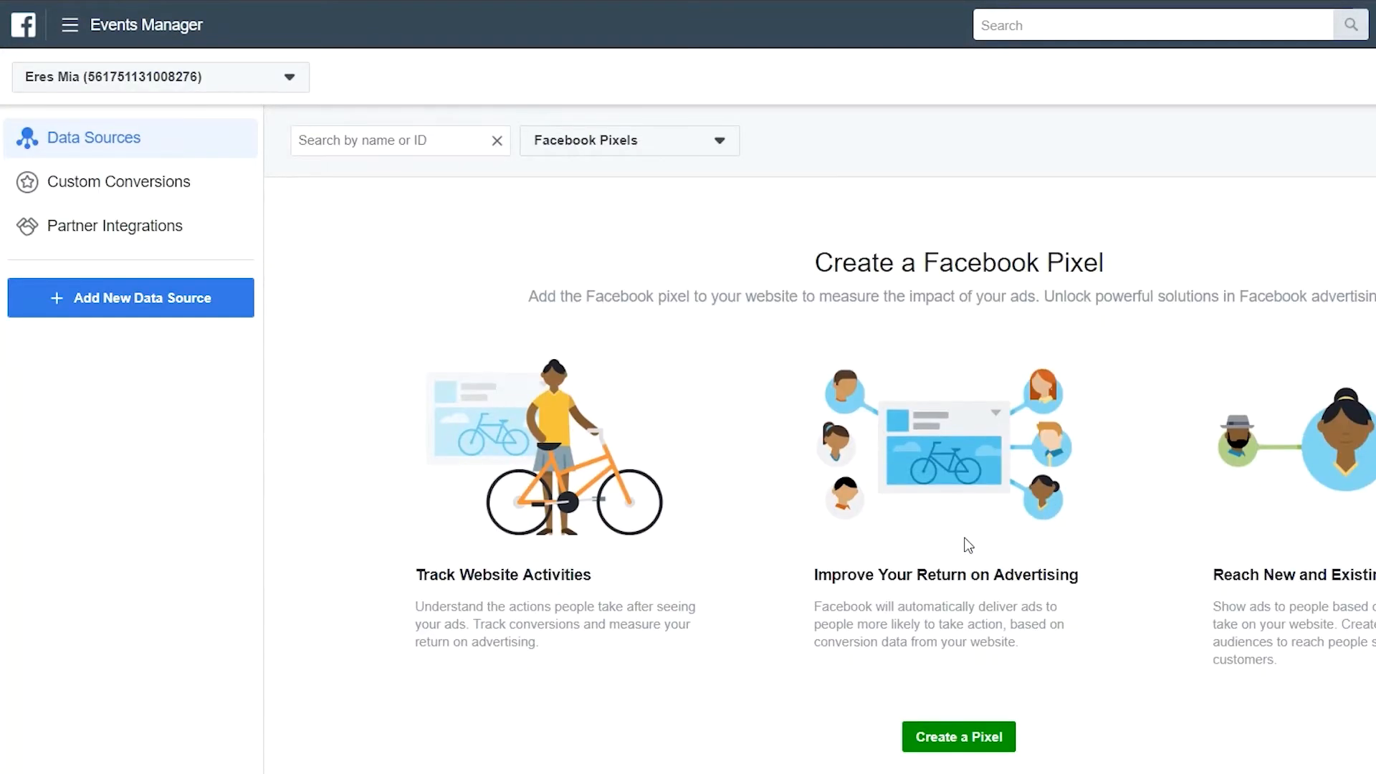
pyautogui.click(965, 732)
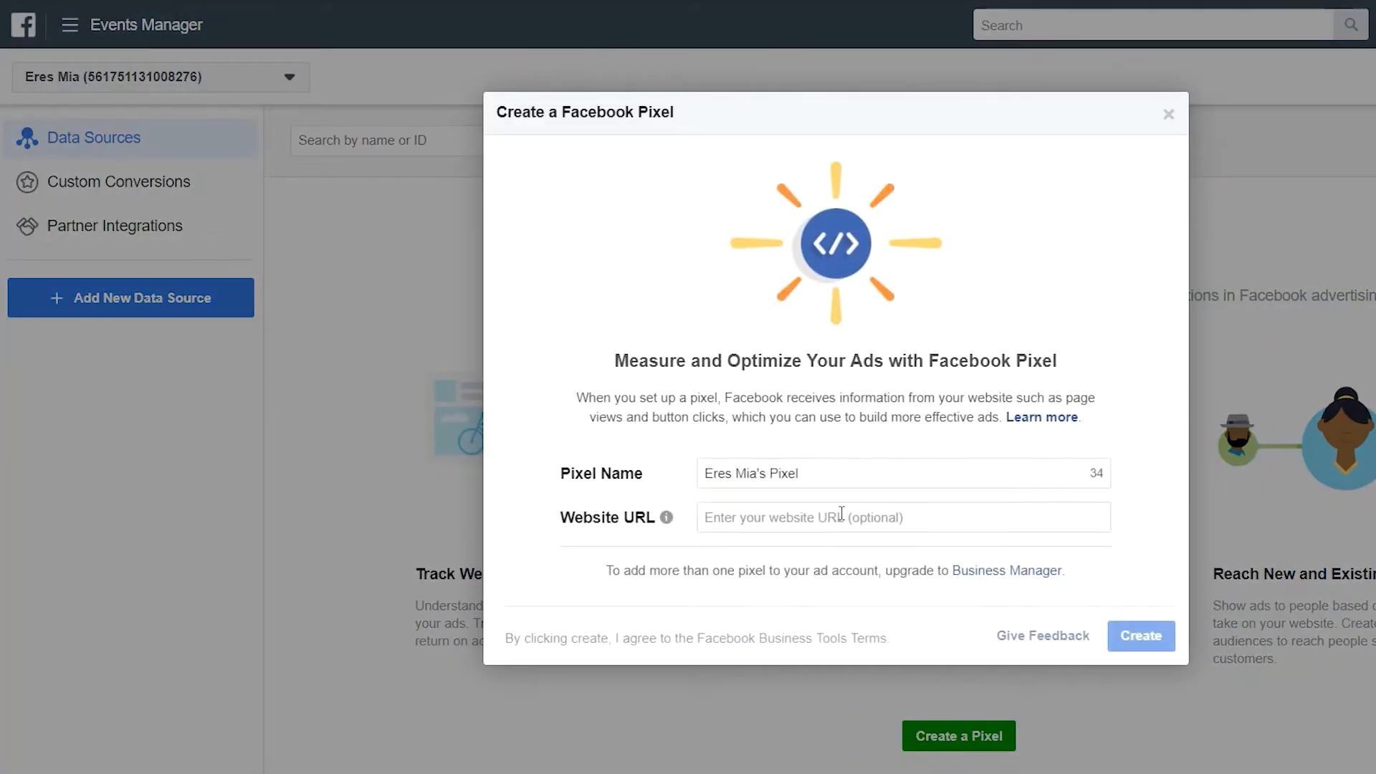
pyautogui.moveTo(828, 479); pyautogui.dragTo(702, 462)
pyautogui.press('BackSpace')
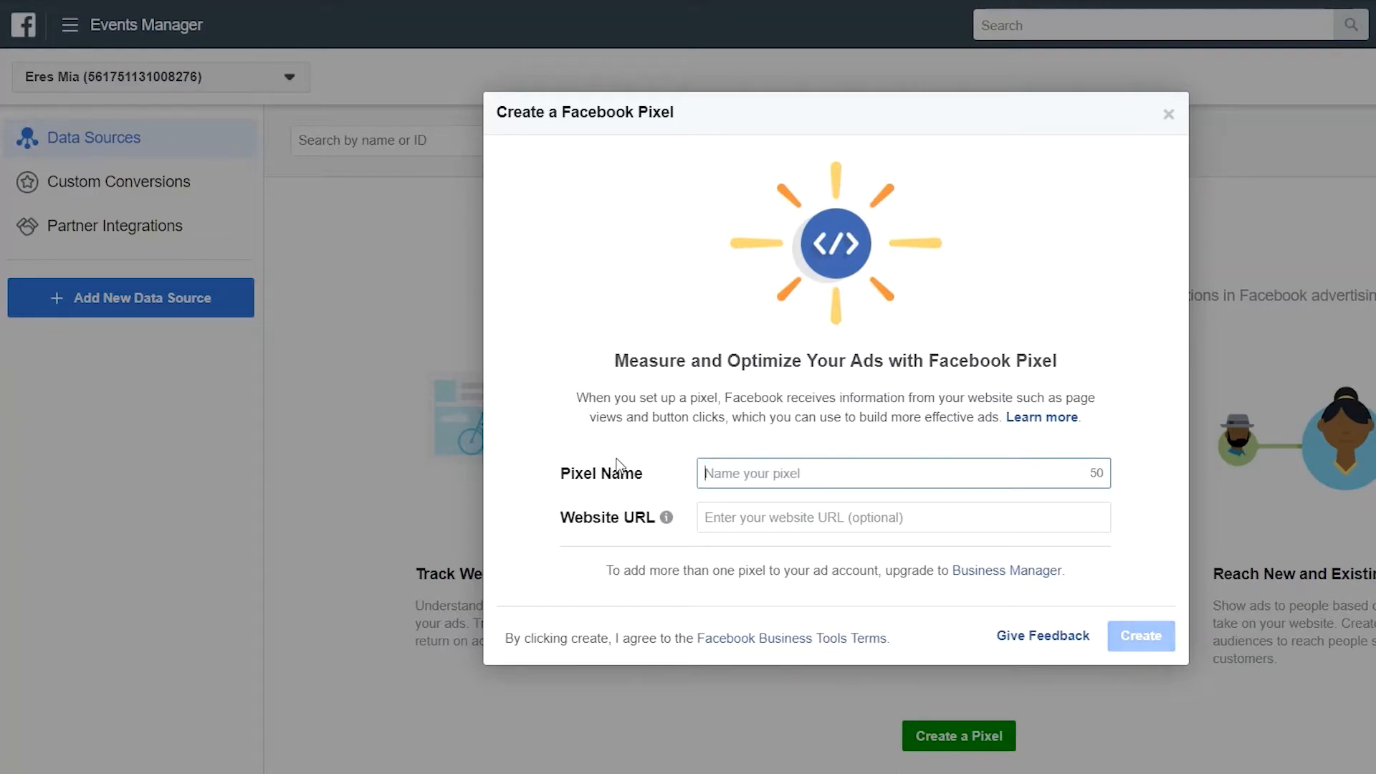
pyautogui.write('cutest P')
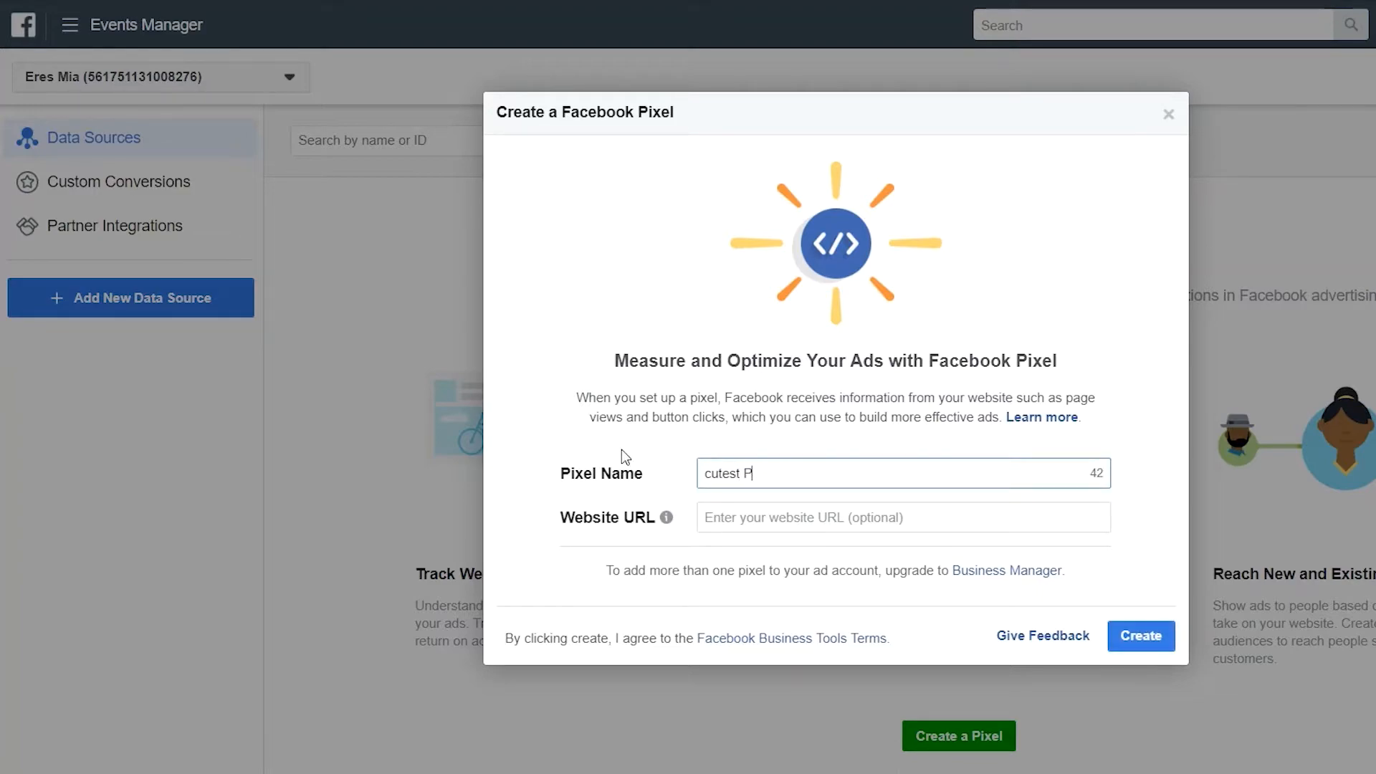
pyautogui.press('BackSpace')
pyautogui.write('panda shop')
pyautogui.press('Tab')
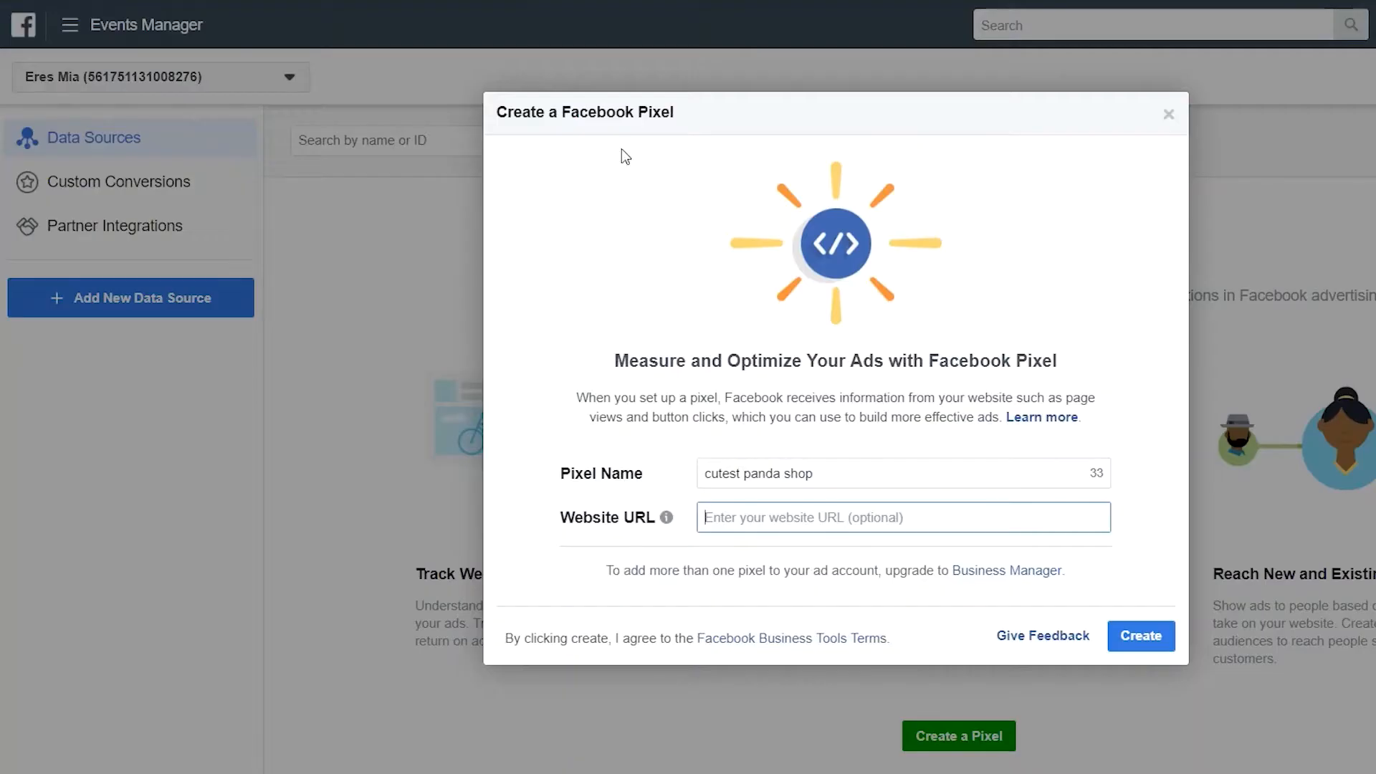
pyautogui.write('cutestpandashop.myshopify.com')
pyautogui.click(1142, 640)
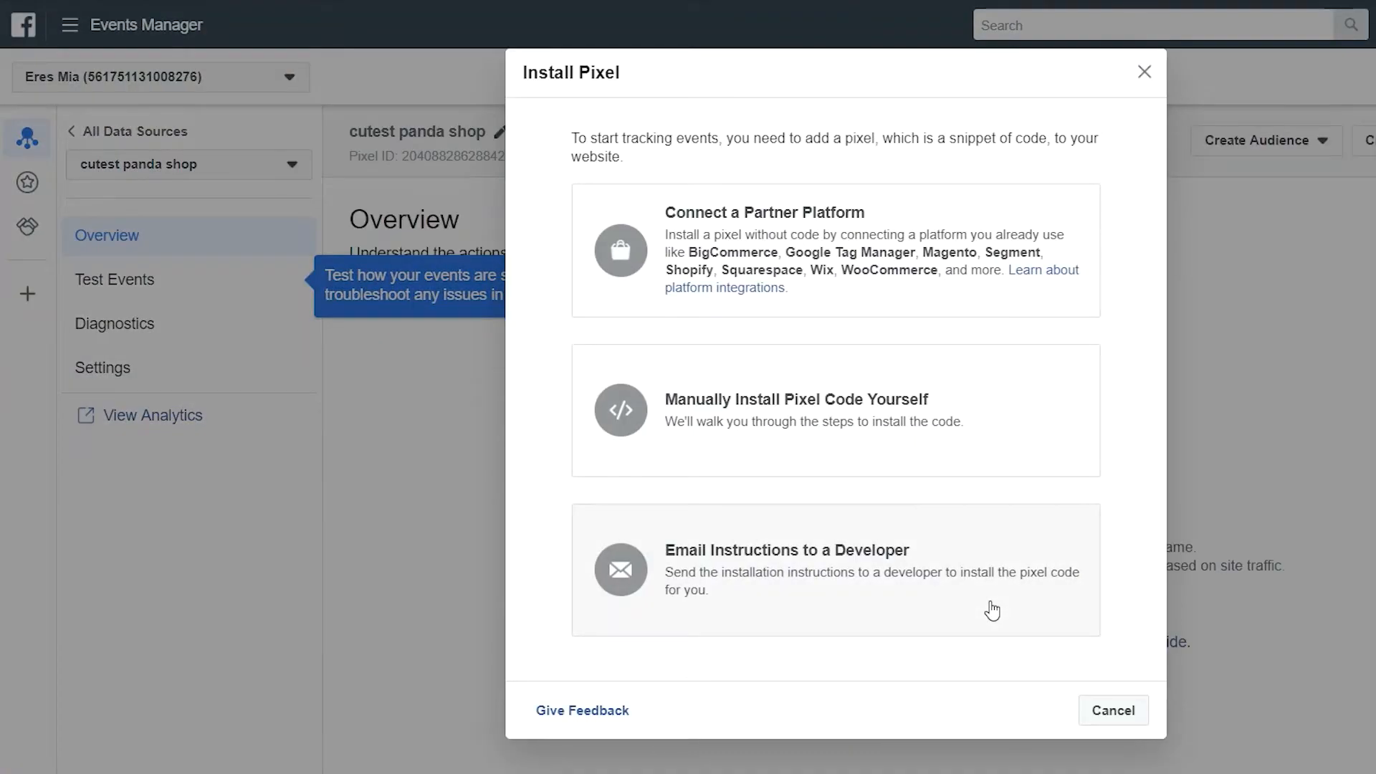
# Install the pixel via Shopify as partner platform and advance to the Paste Pixel ID step
pyautogui.click(894, 270)
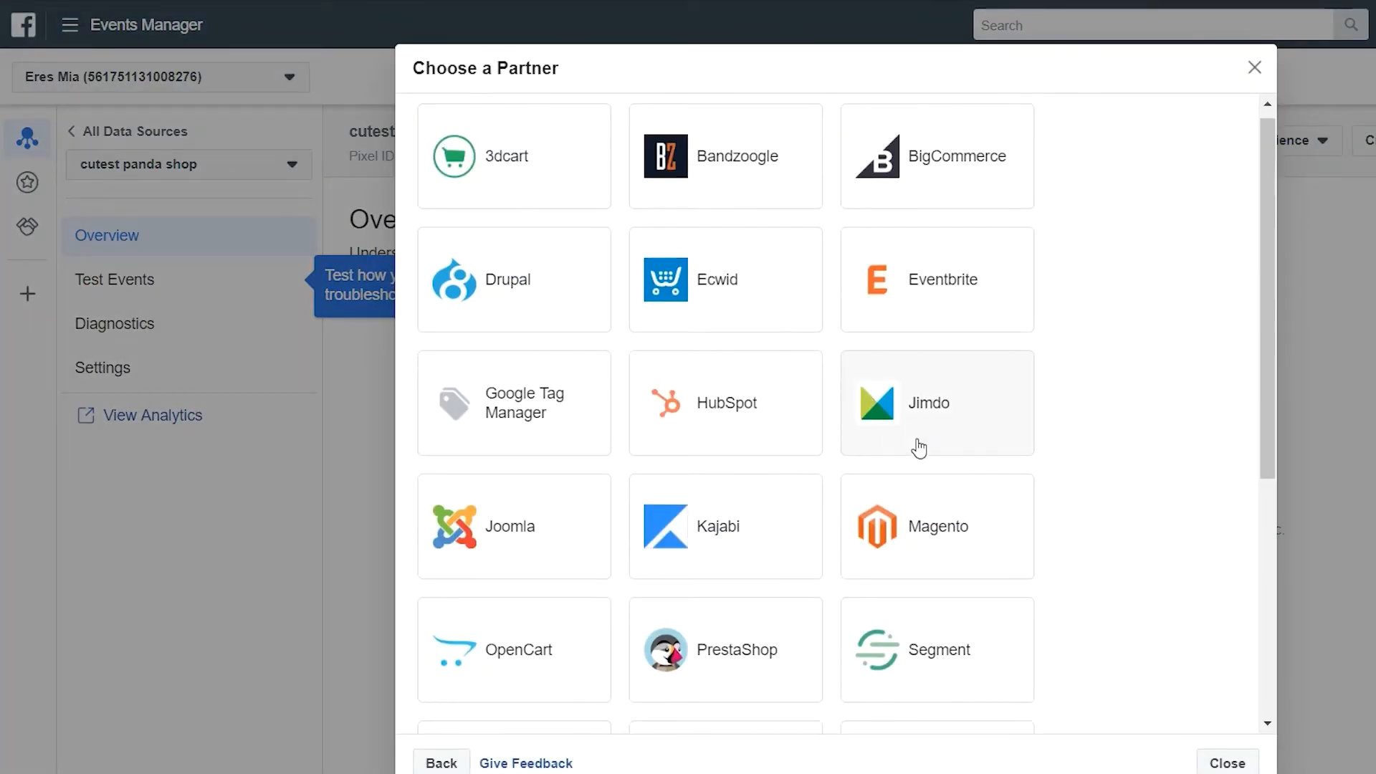
pyautogui.scroll(-5, 919, 449)
pyautogui.click(912, 470)
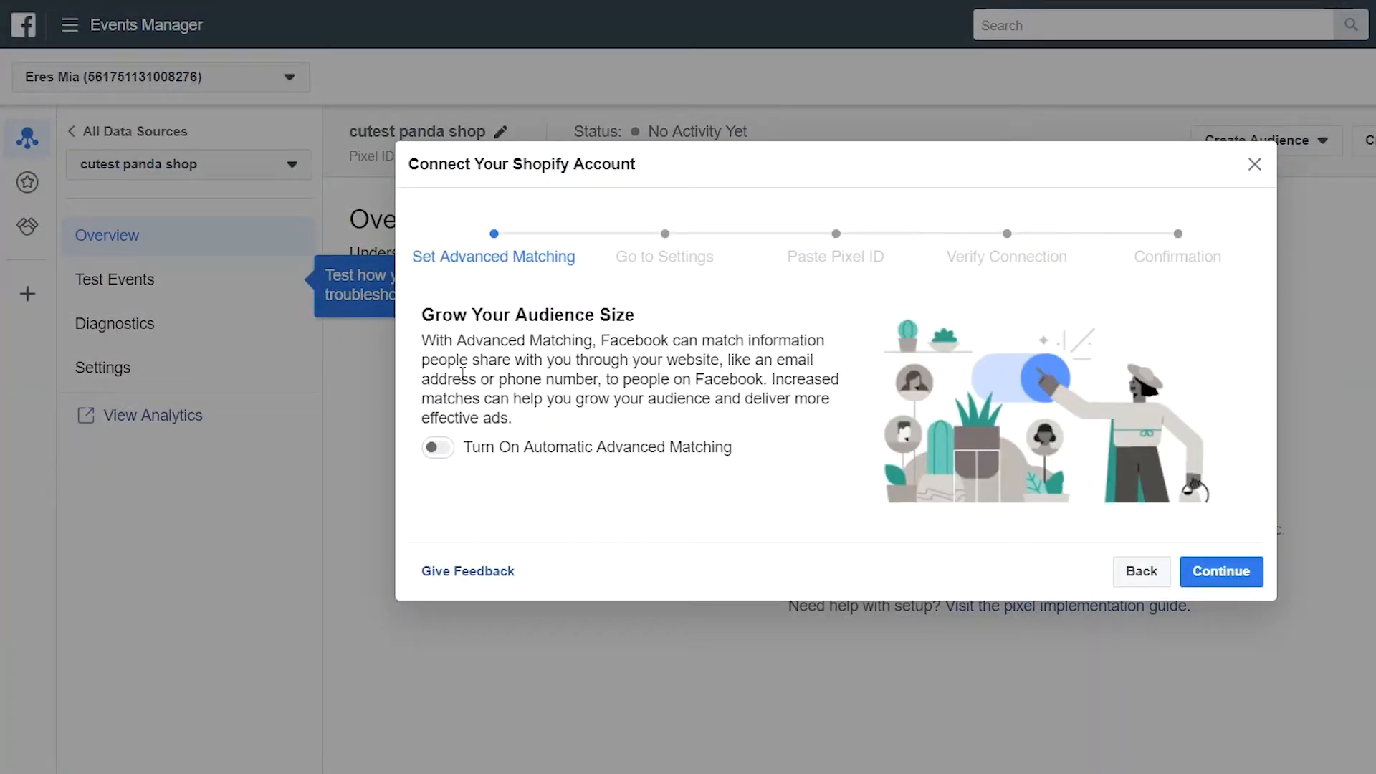
pyautogui.click(1222, 571)
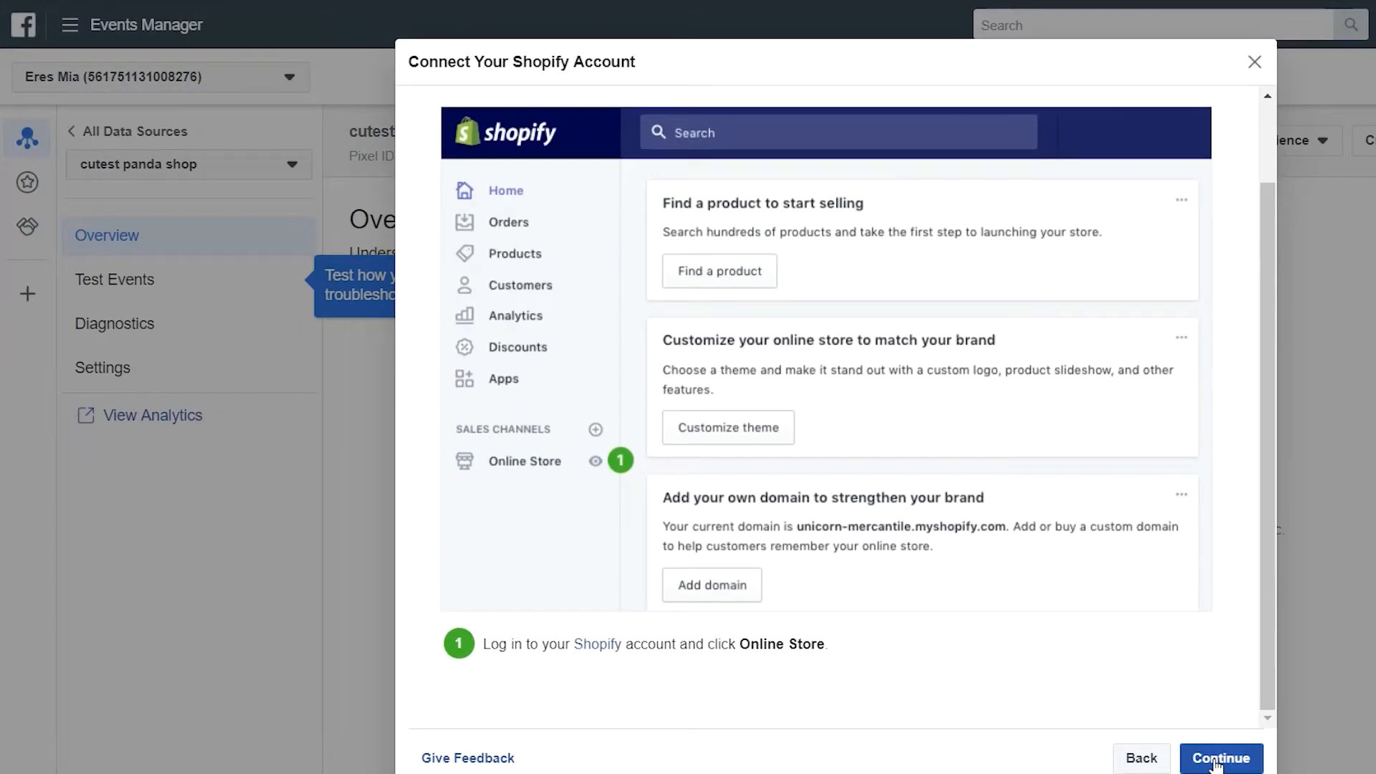
pyautogui.click(1217, 760)
# Copy the pixel ID and go to Shopify's Online Store Preferences
pyautogui.scroll(-1, 1023, 567)
pyautogui.doubleClick(787, 674)
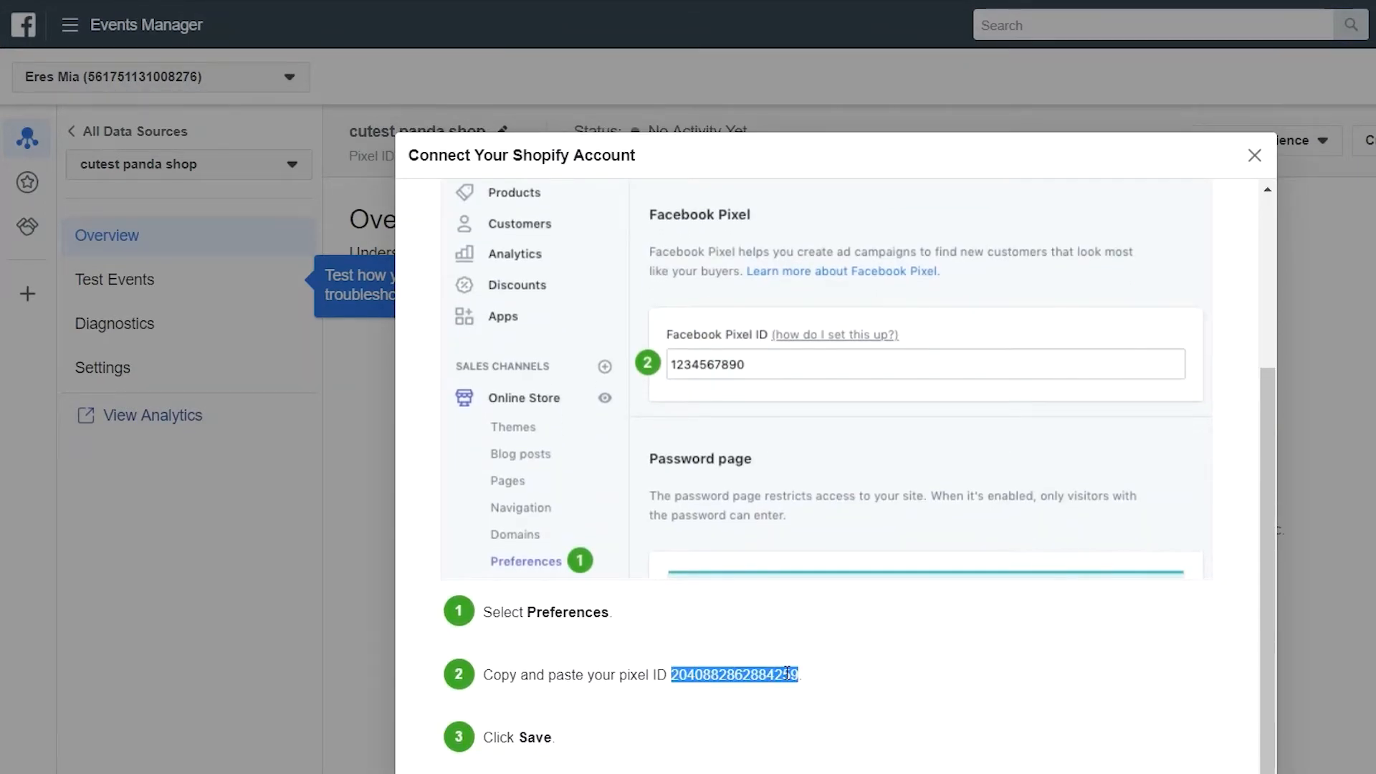
pyautogui.tripleClick(787, 674)
pyautogui.tripleClick(785, 674)
pyautogui.moveTo(672, 675); pyautogui.dragTo(813, 682)
pyautogui.hotkey('ctrl', 'c')
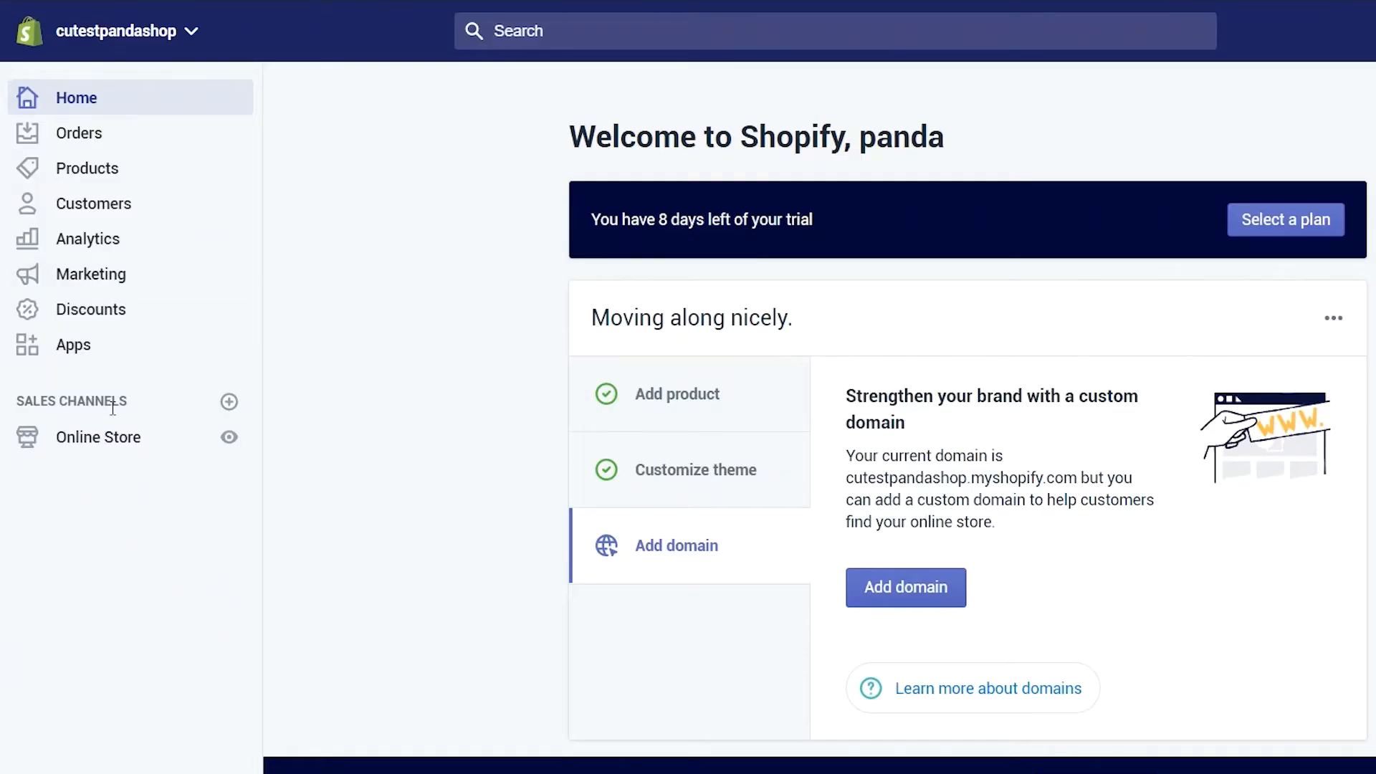
pyautogui.click(98, 437)
pyautogui.click(118, 627)
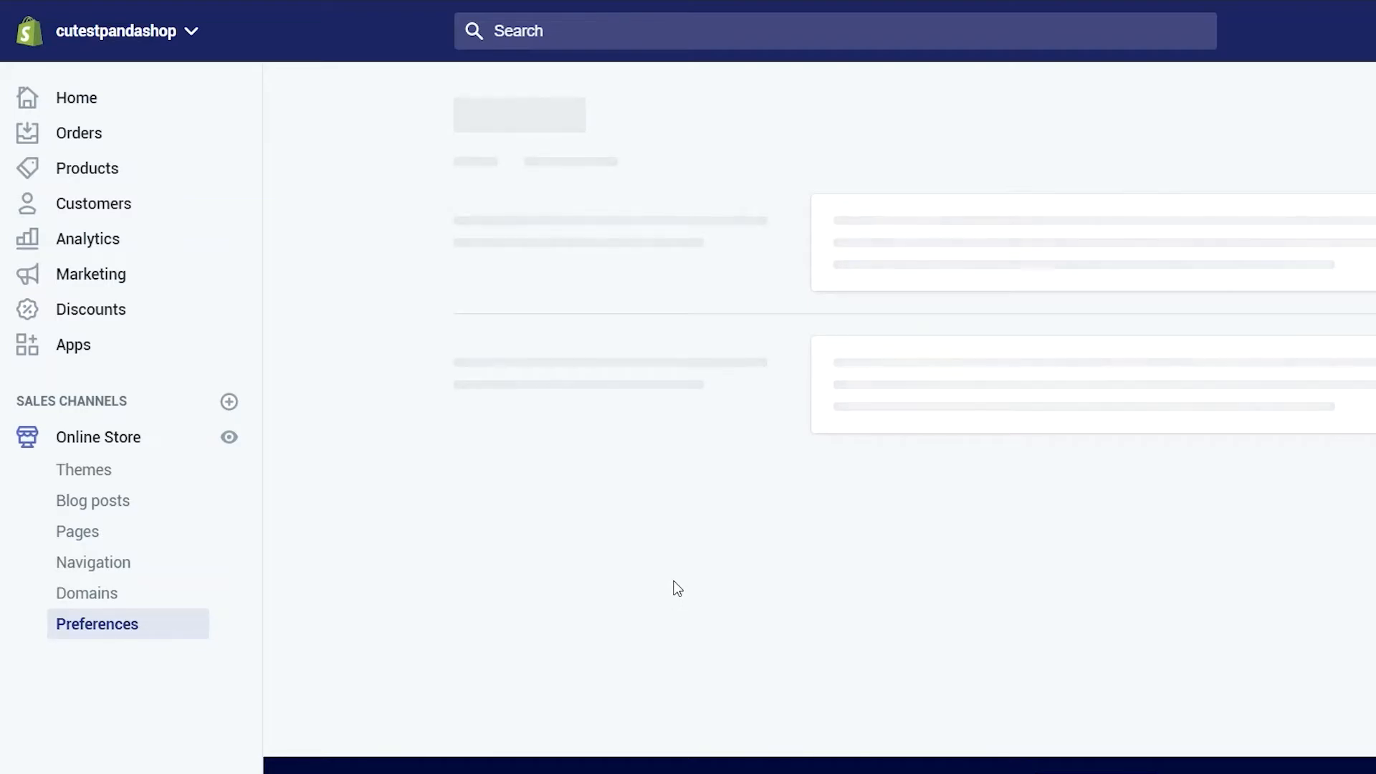
# Paste the copied pixel ID into the Facebook Pixel ID field and save the preferences
pyautogui.scroll(-10, 1121, 483)
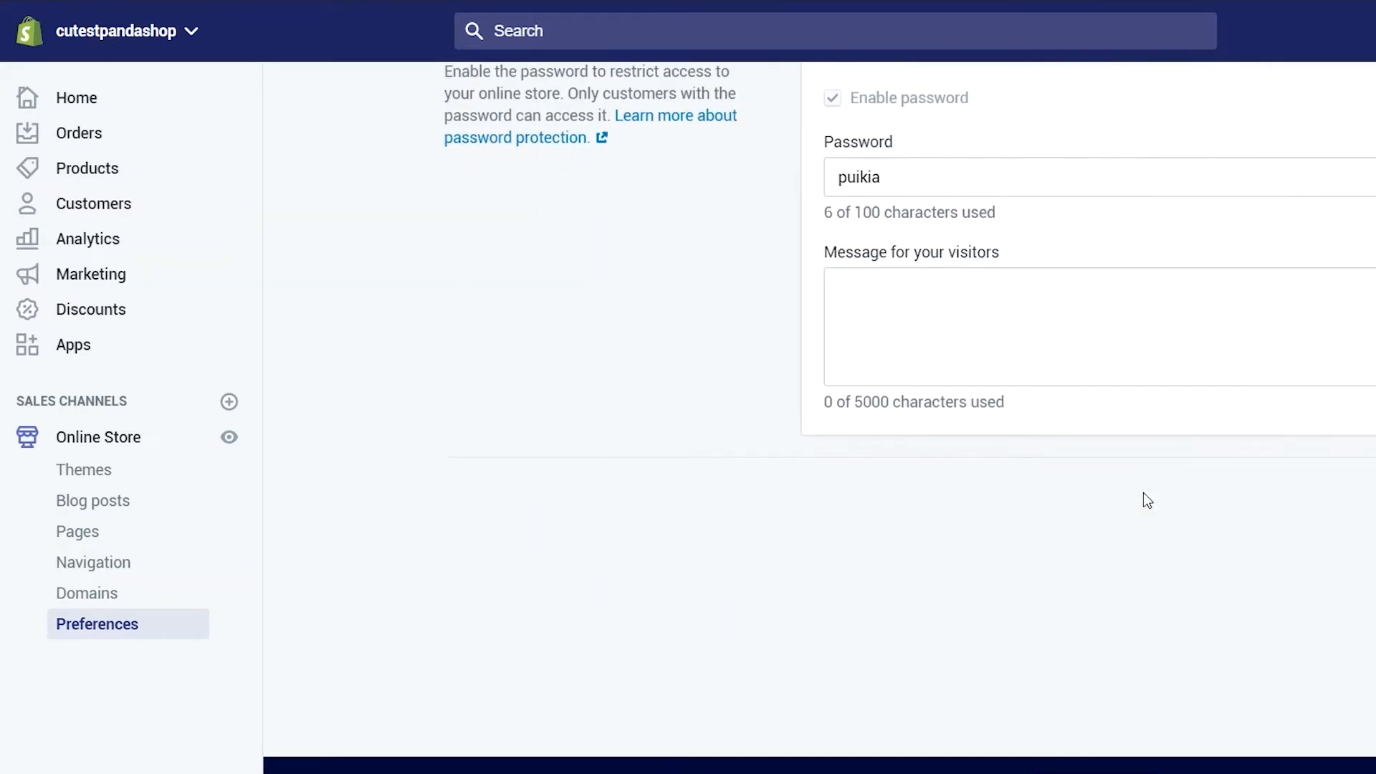
pyautogui.scroll(5, 1143, 494)
pyautogui.click(888, 376)
pyautogui.hotkey('ctrl', 'v')
pyautogui.scroll(-3, 1223, 381)
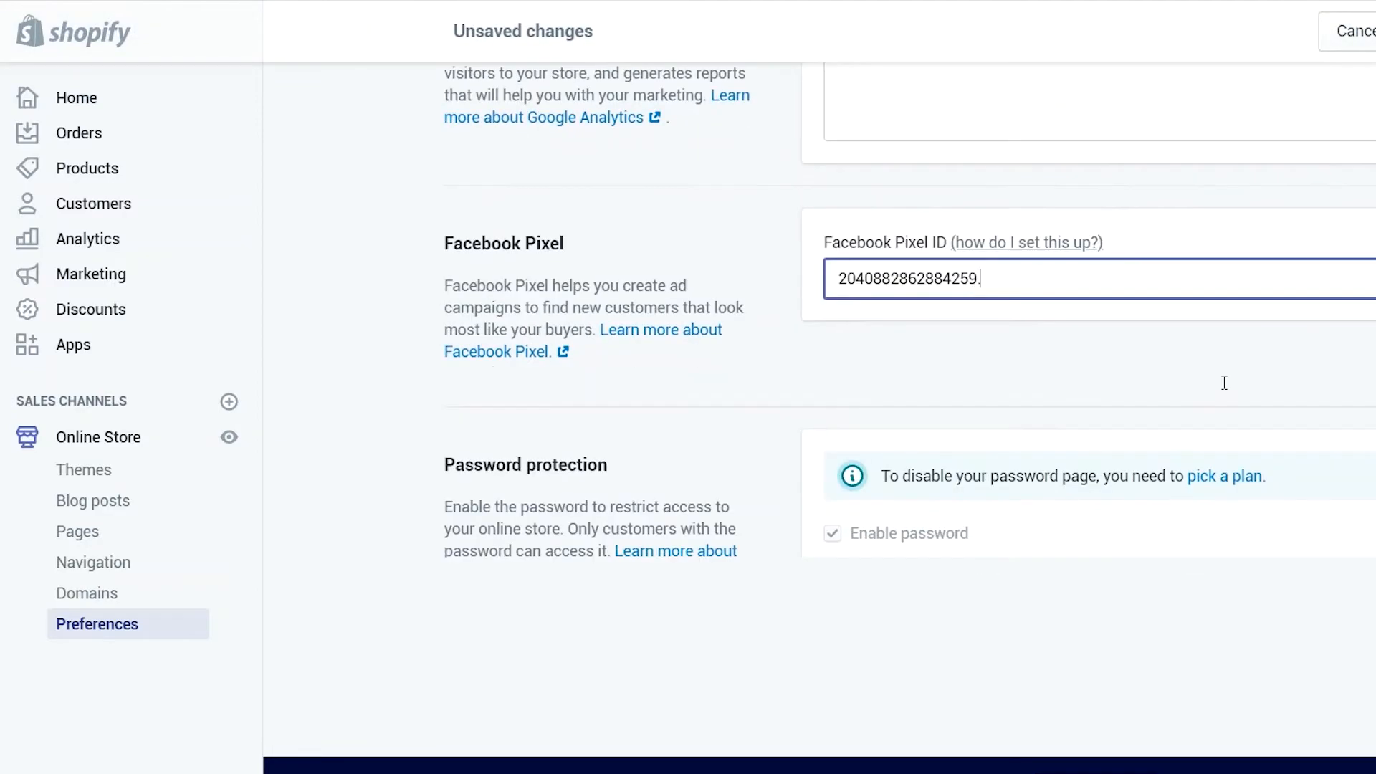
pyautogui.scroll(3, 1223, 381)
pyautogui.click(1375, 31)
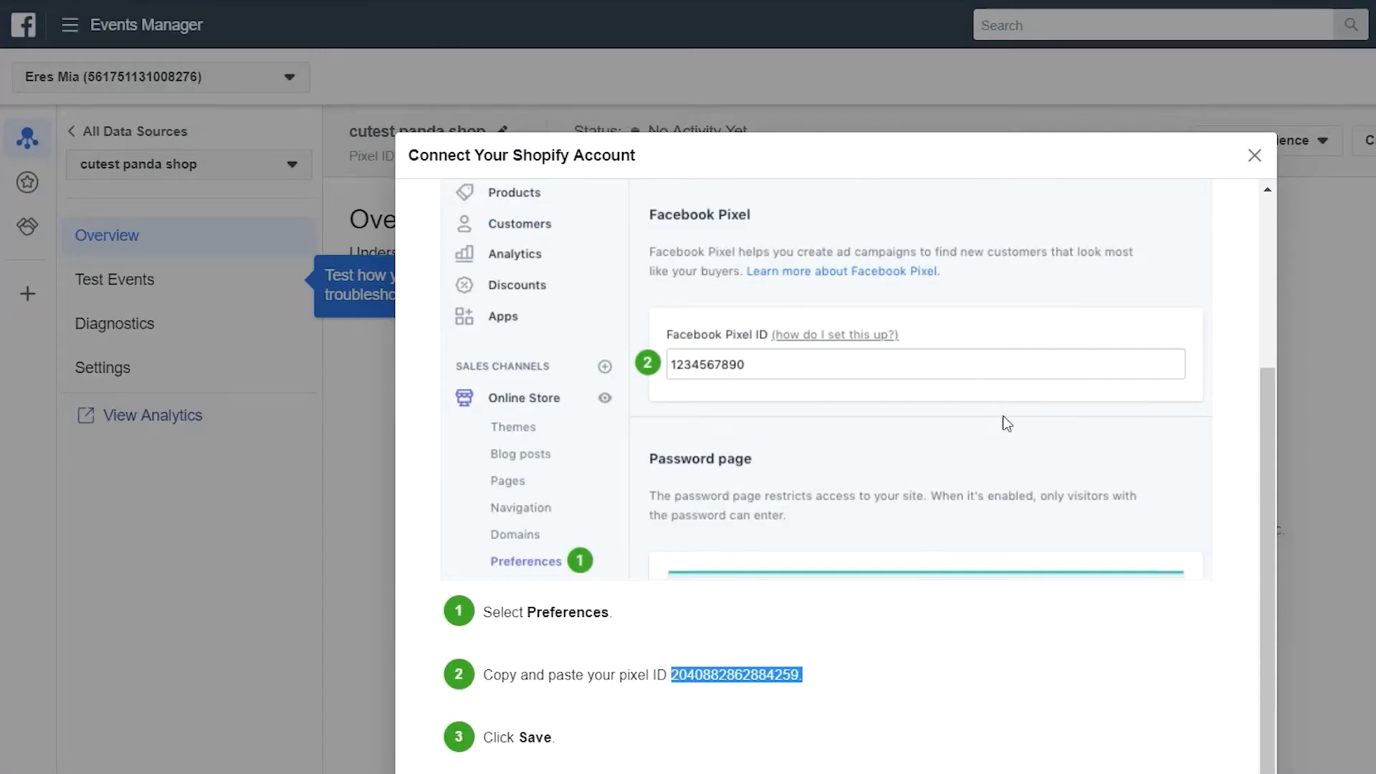
# Advance Facebook's Shopify setup guide to the Verify Connection step
pyautogui.scroll(-2, 1003, 417)
pyautogui.click(1223, 759)
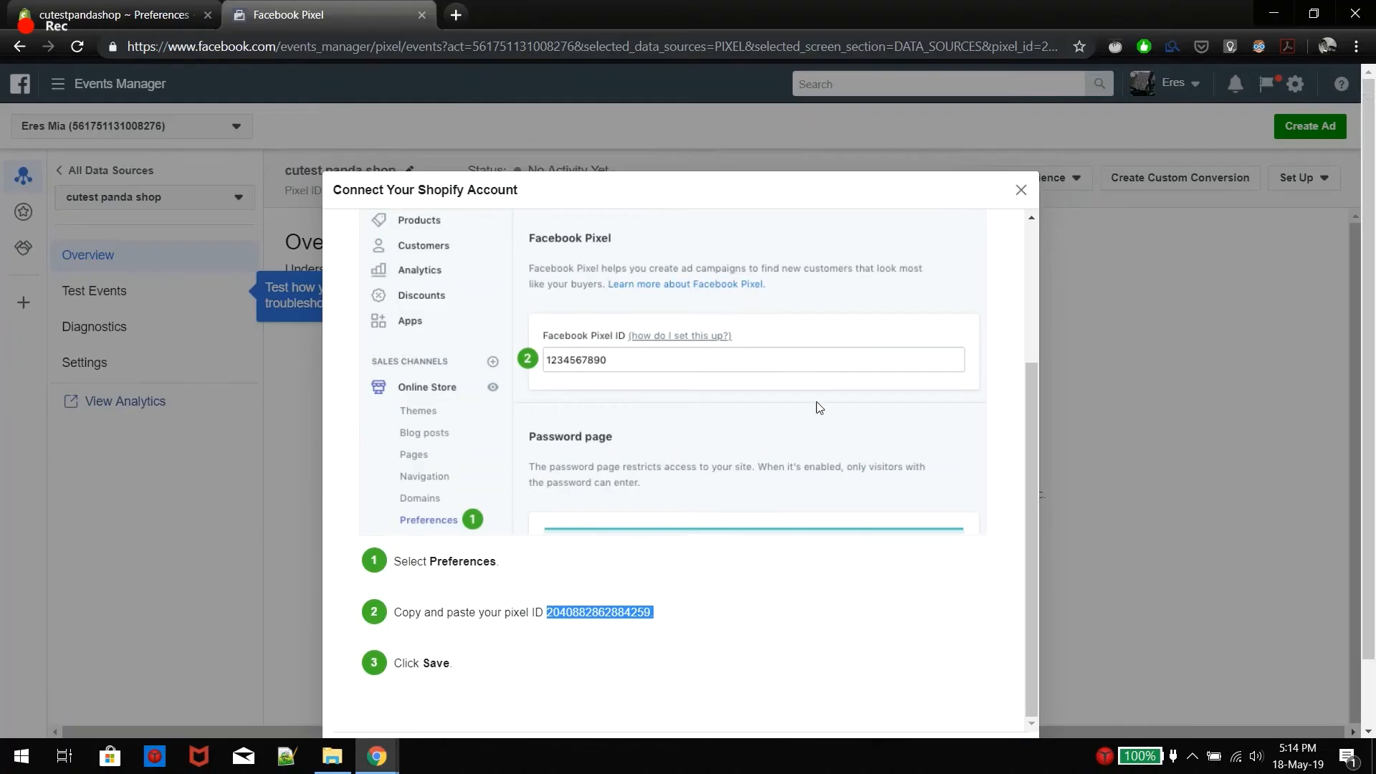
pyautogui.scroll(-2, 816, 403)
# Send pixel test traffic to the cutestpandashop.myshopify.com address copied from Shopify
pyautogui.click(996, 685)
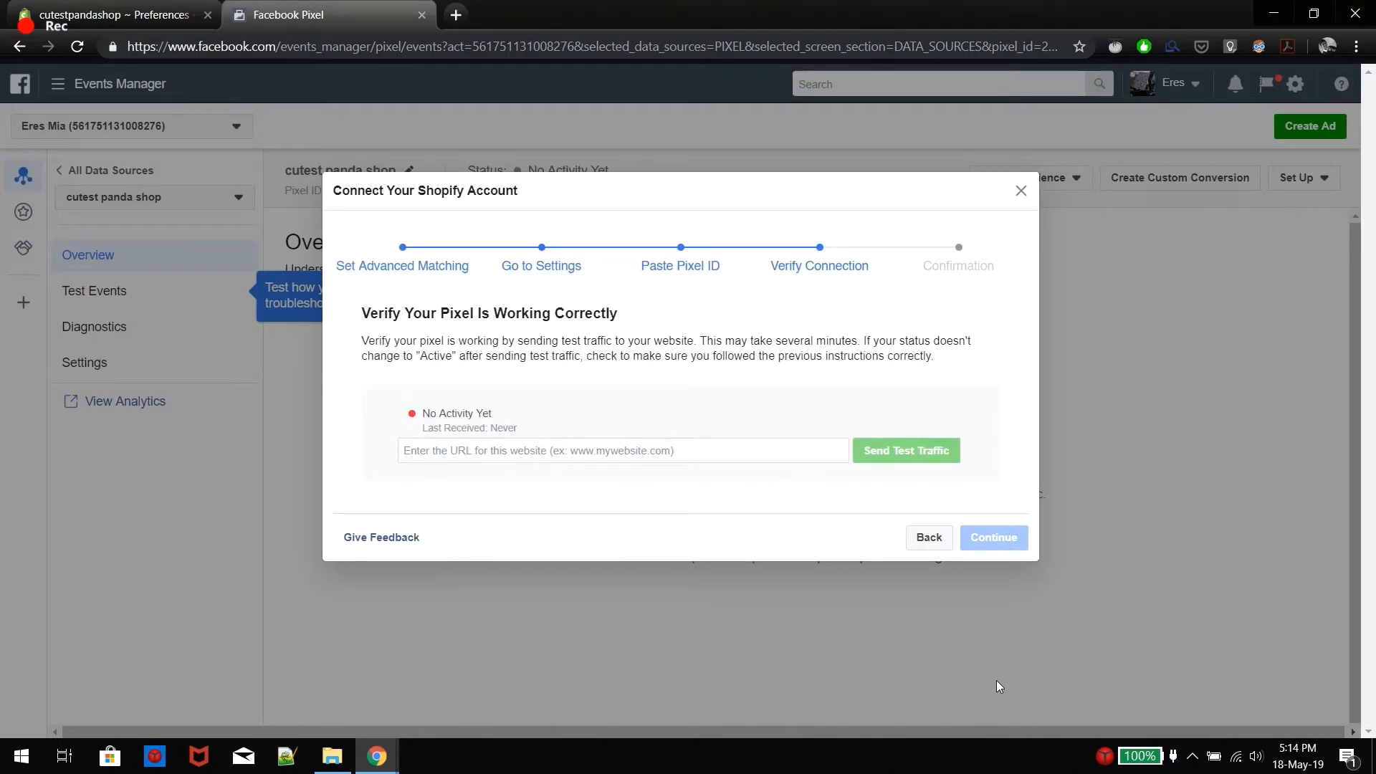
pyautogui.click(115, 14)
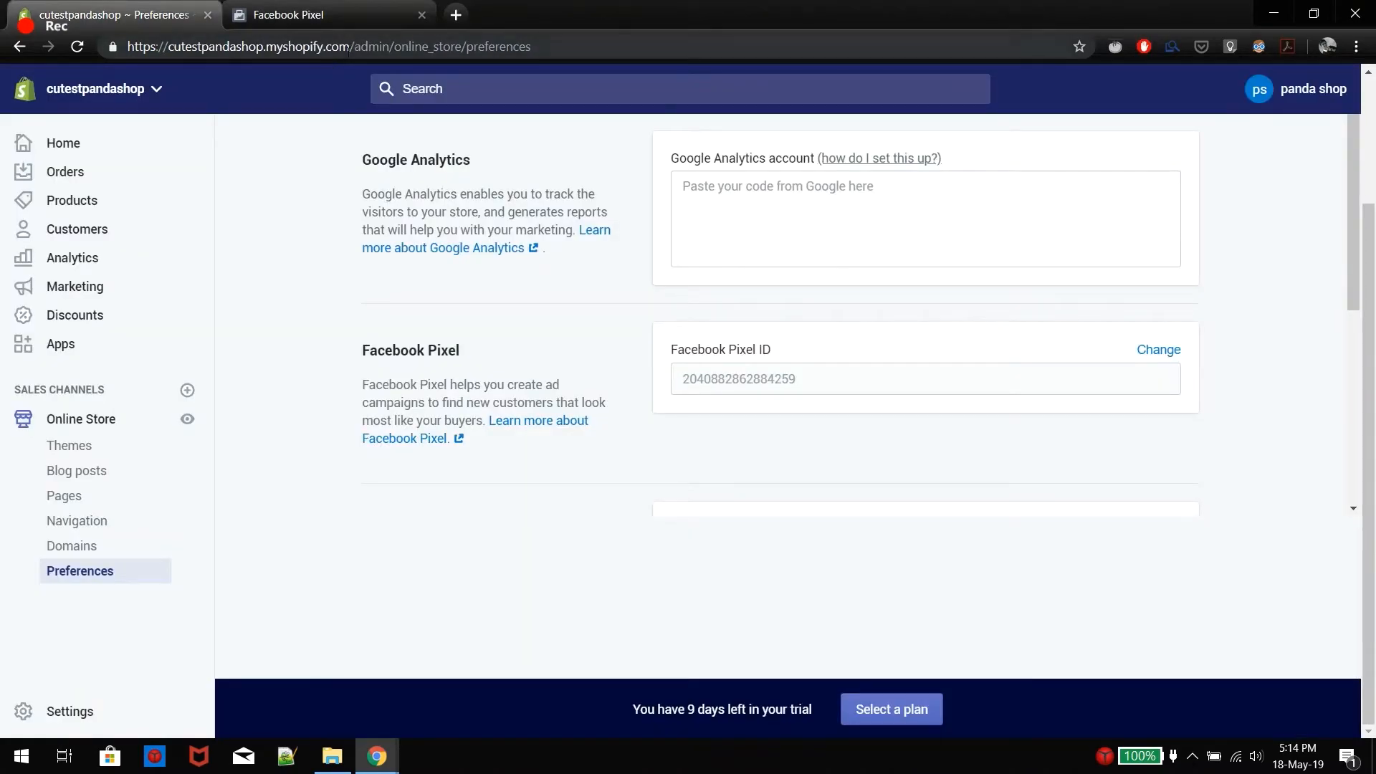
pyautogui.moveTo(208, 46); pyautogui.dragTo(168, 47)
pyautogui.hotkey('ctrl', 'c')
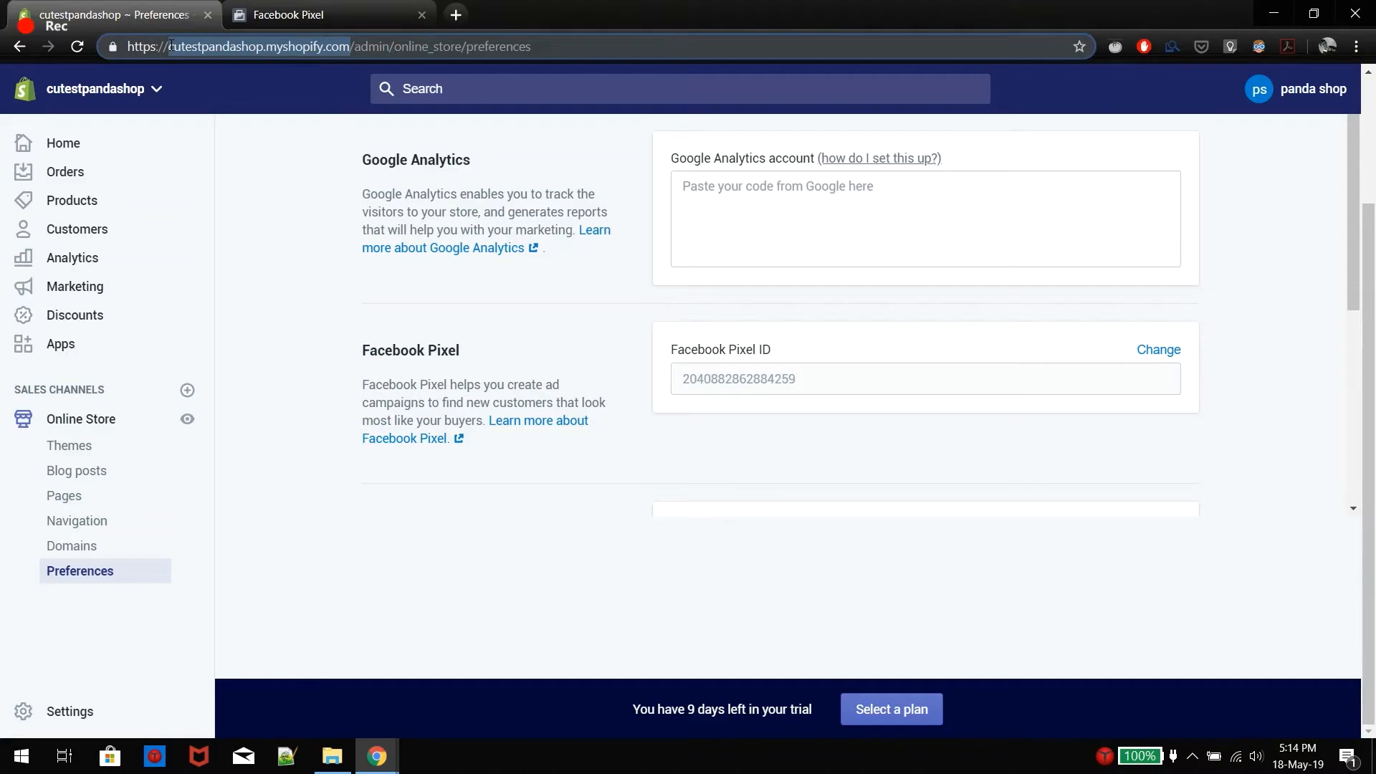
pyautogui.click(294, 15)
pyautogui.click(526, 450)
pyautogui.hotkey('ctrl', 'v')
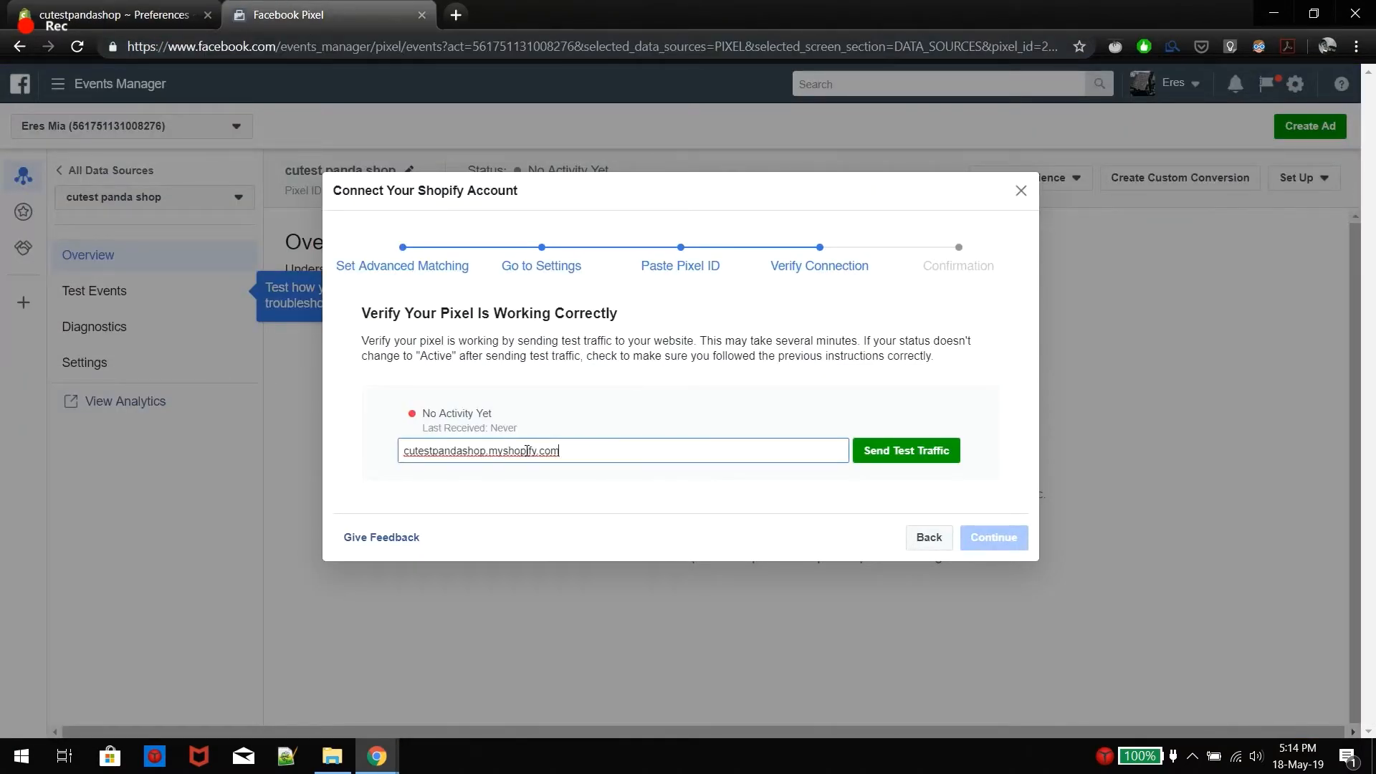
pyautogui.click(906, 450)
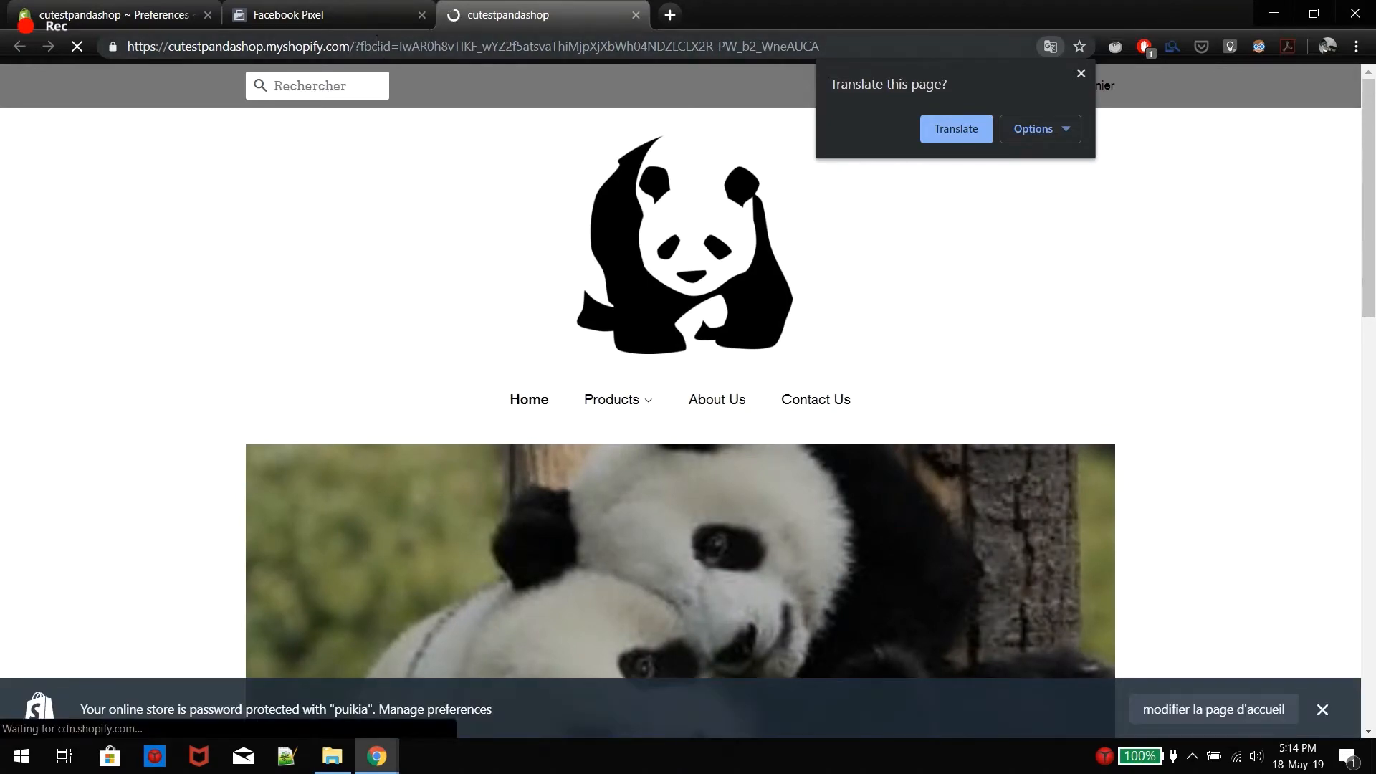
pyautogui.click(367, 14)
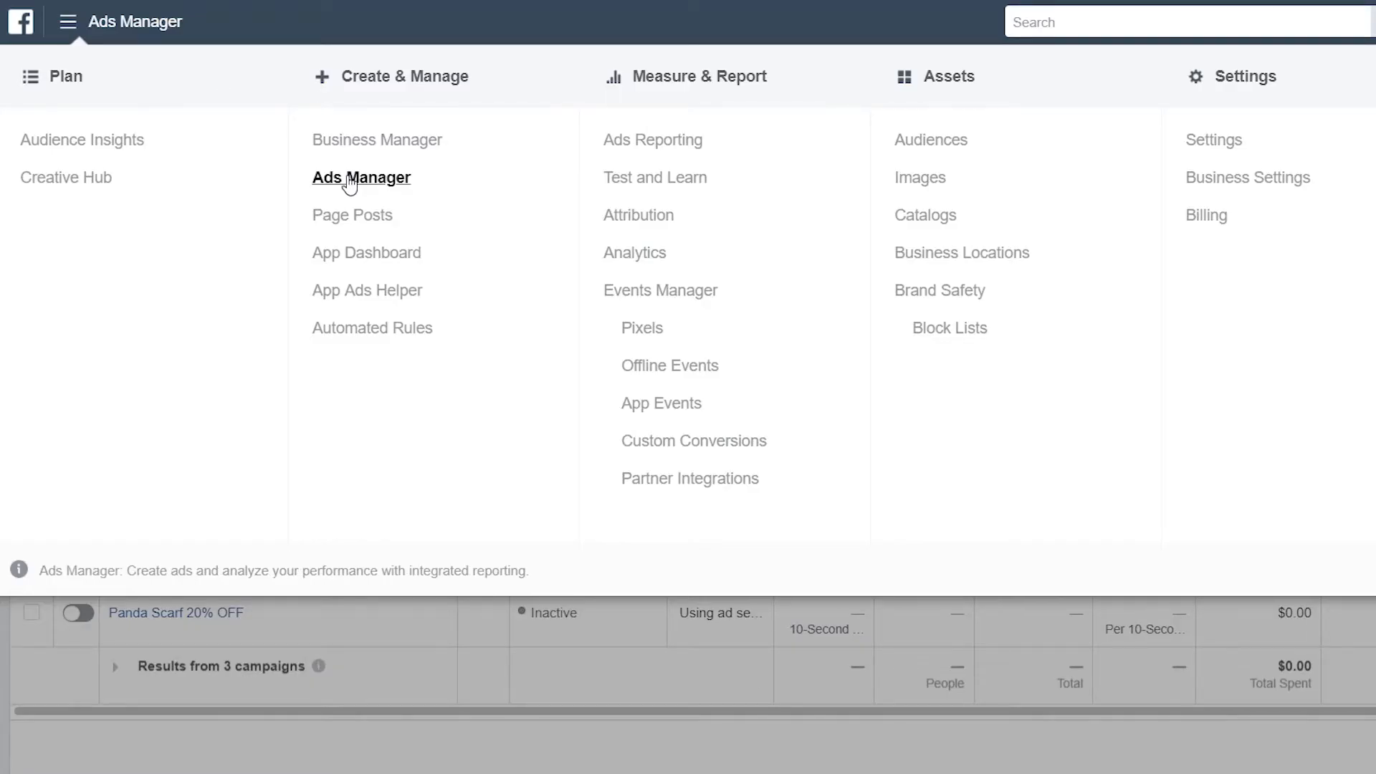
# Create a Conversions campaign named 'Conversions - Panda scarf' and continue to the ad set
pyautogui.click(350, 181)
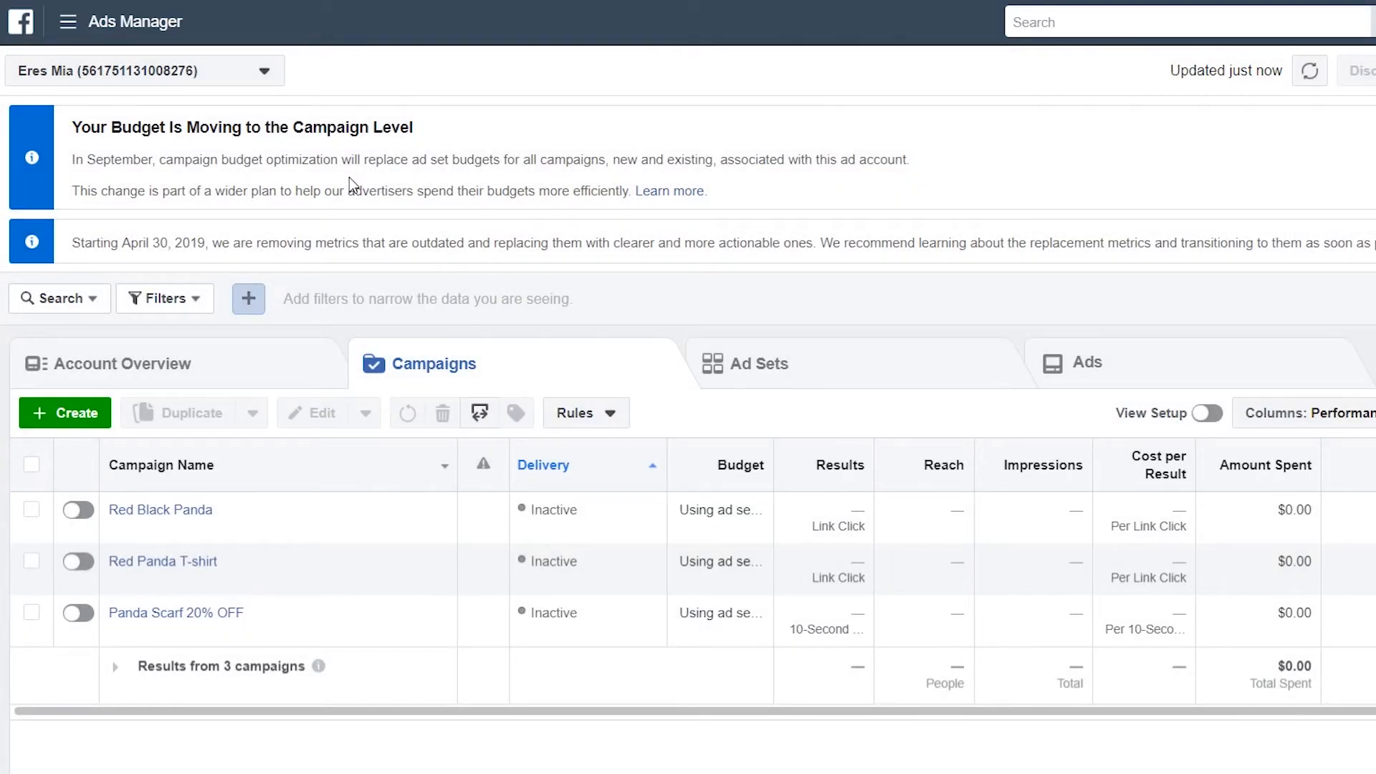
pyautogui.click(45, 414)
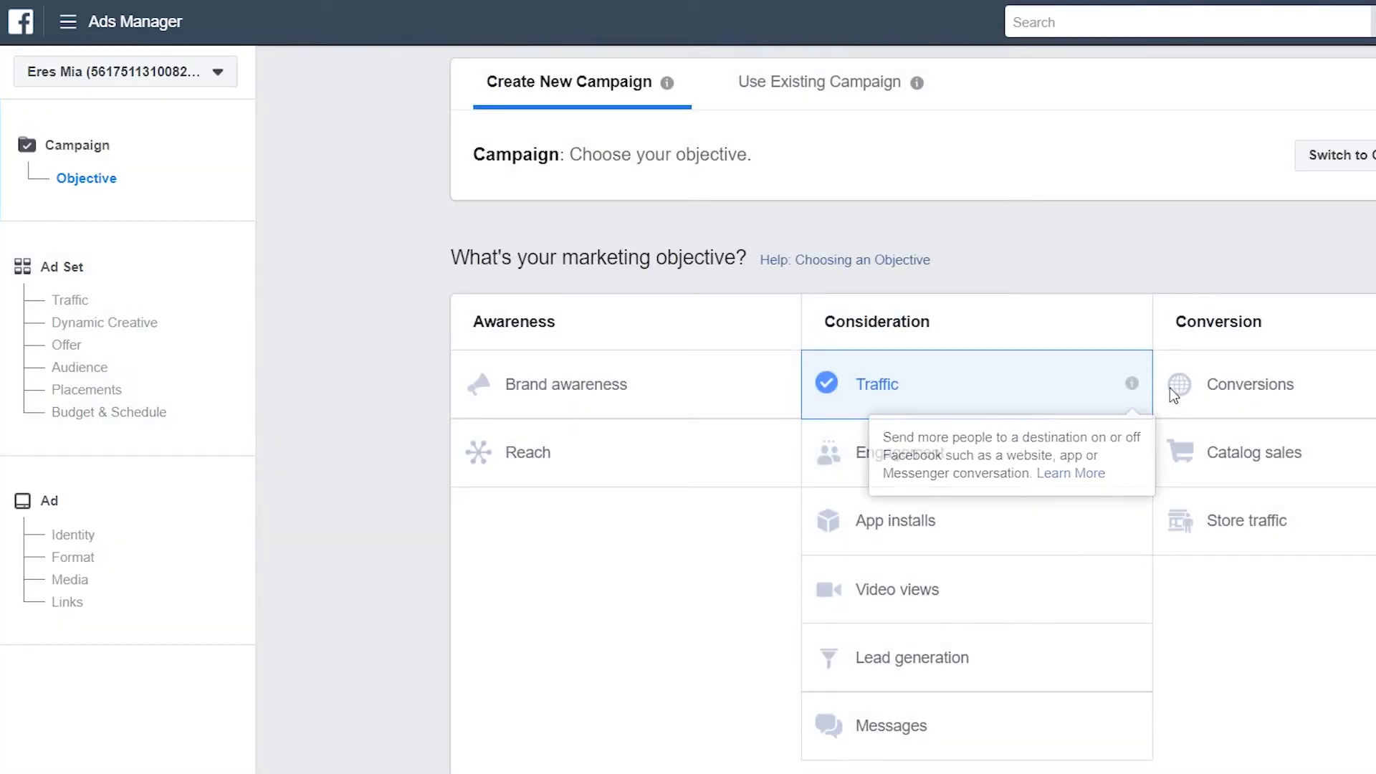
pyautogui.click(1225, 389)
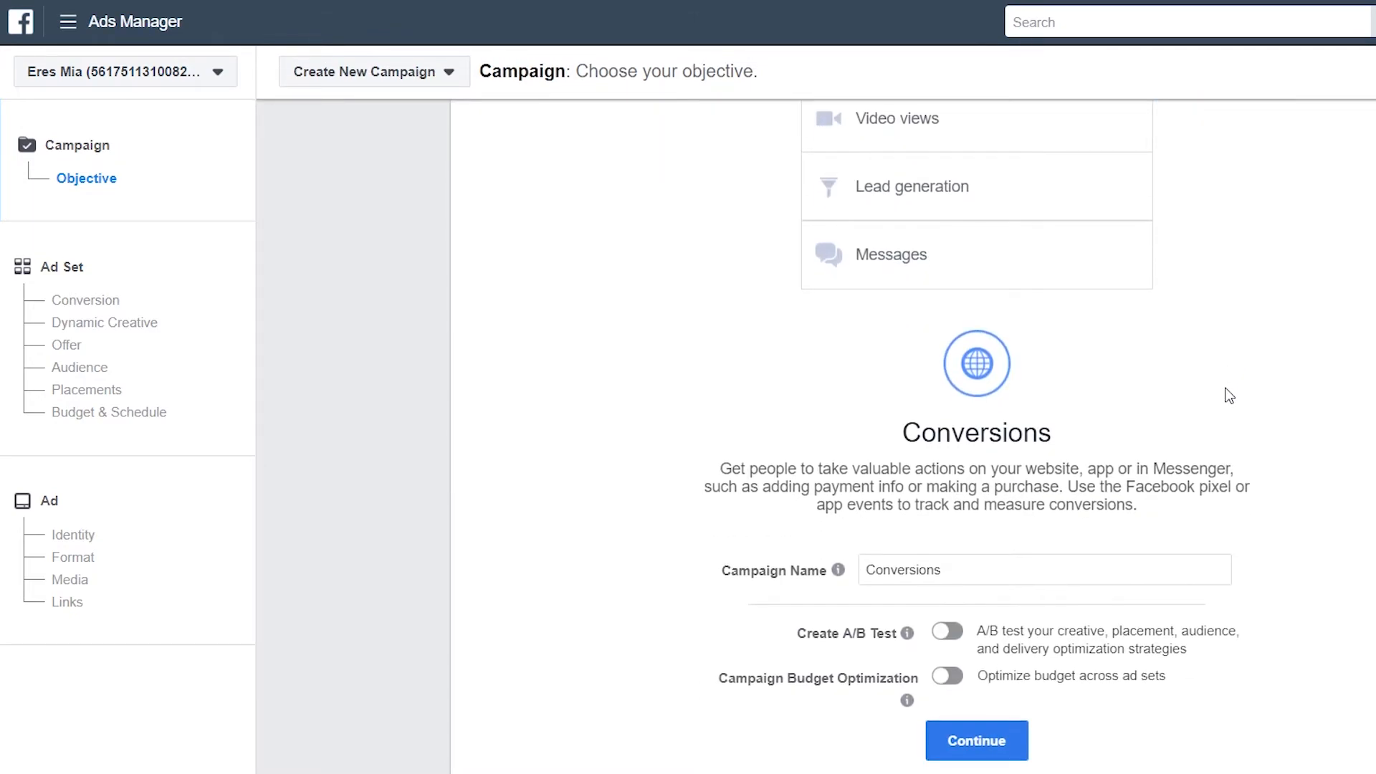
pyautogui.click(982, 570)
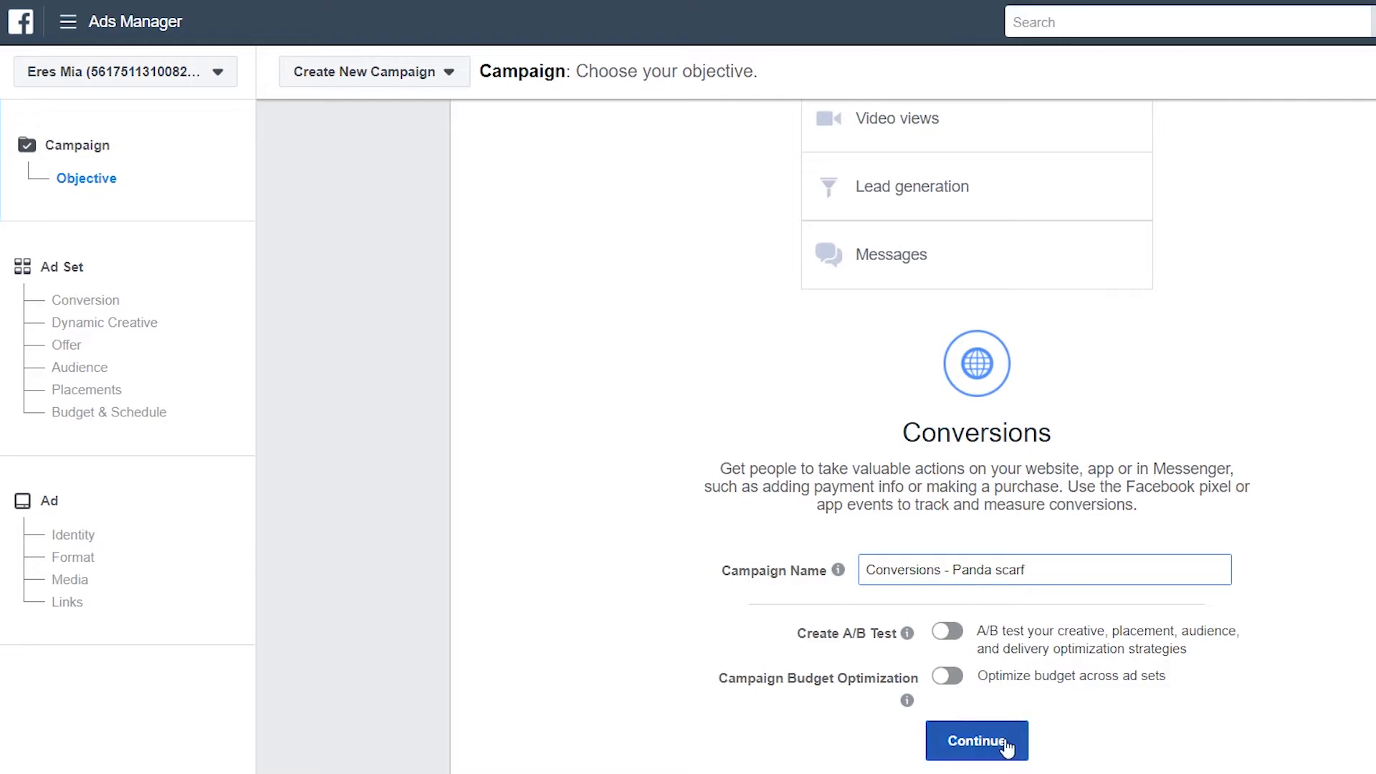
pyautogui.click(961, 742)
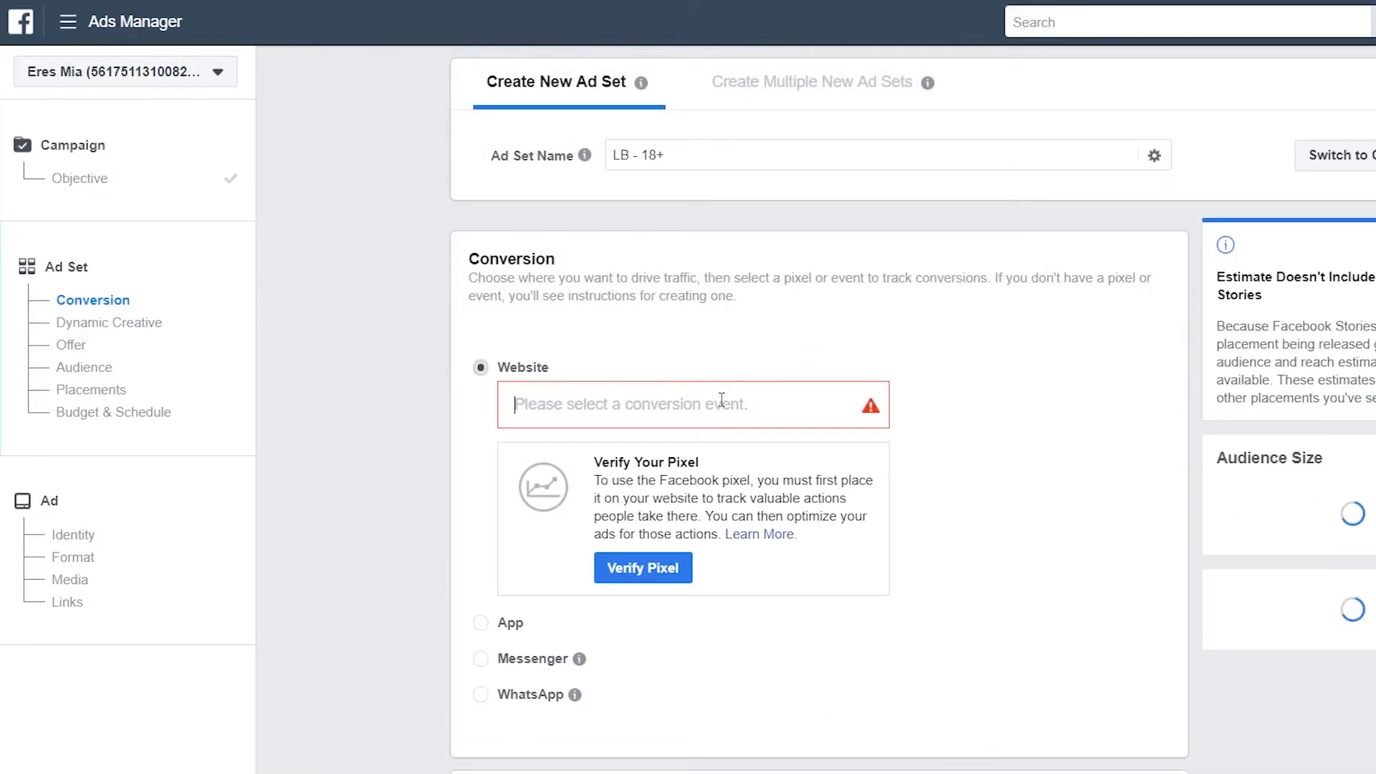
# Use View Content as the conversion event and target the United States instead of Lebanon
pyautogui.click(722, 400)
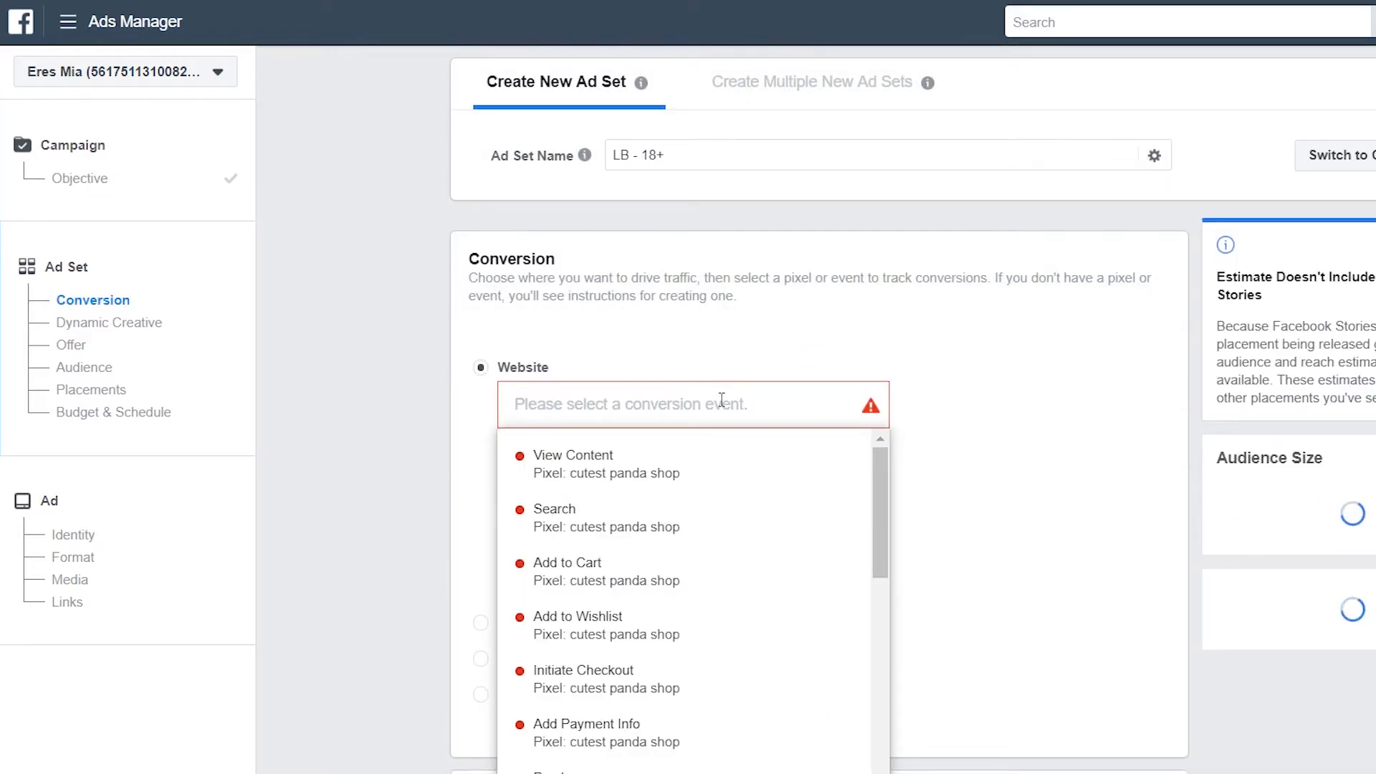
pyautogui.click(706, 466)
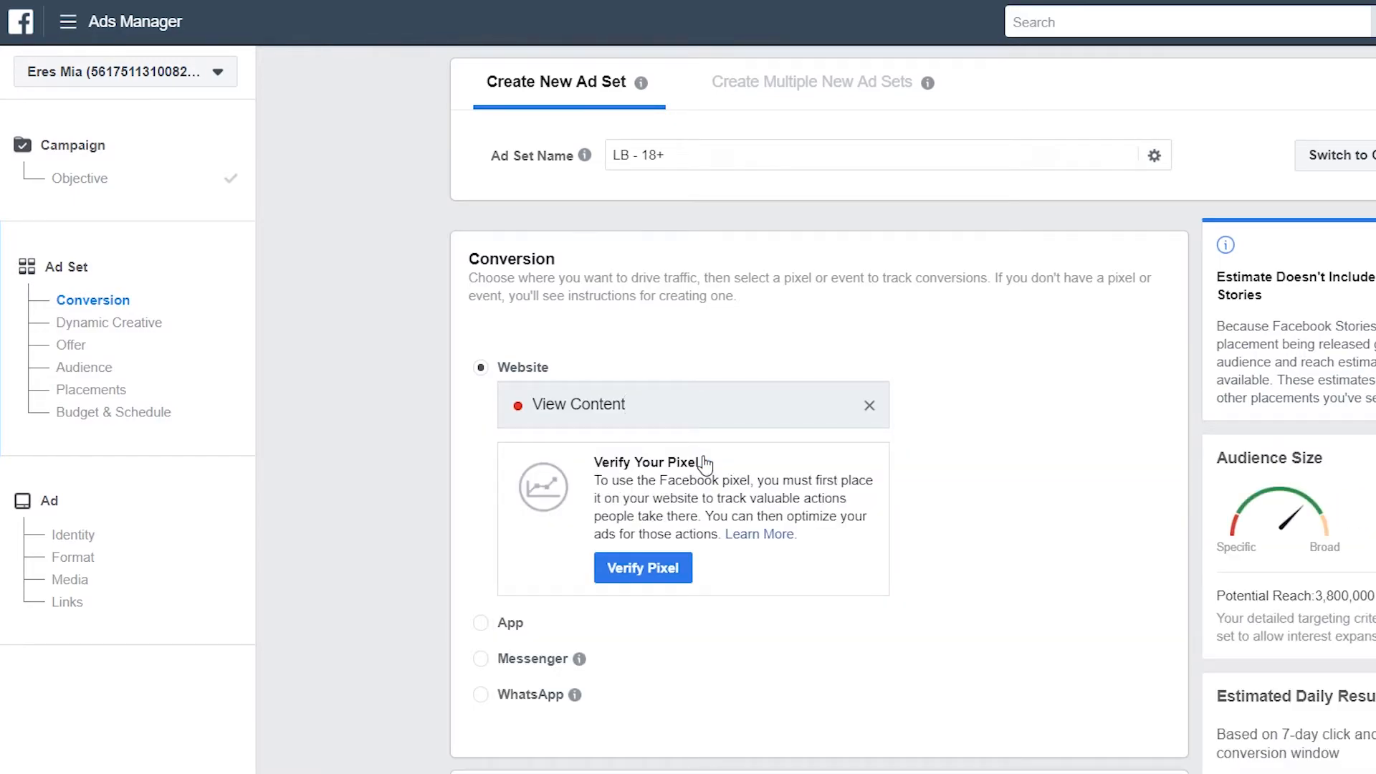
pyautogui.scroll(-8, 976, 532)
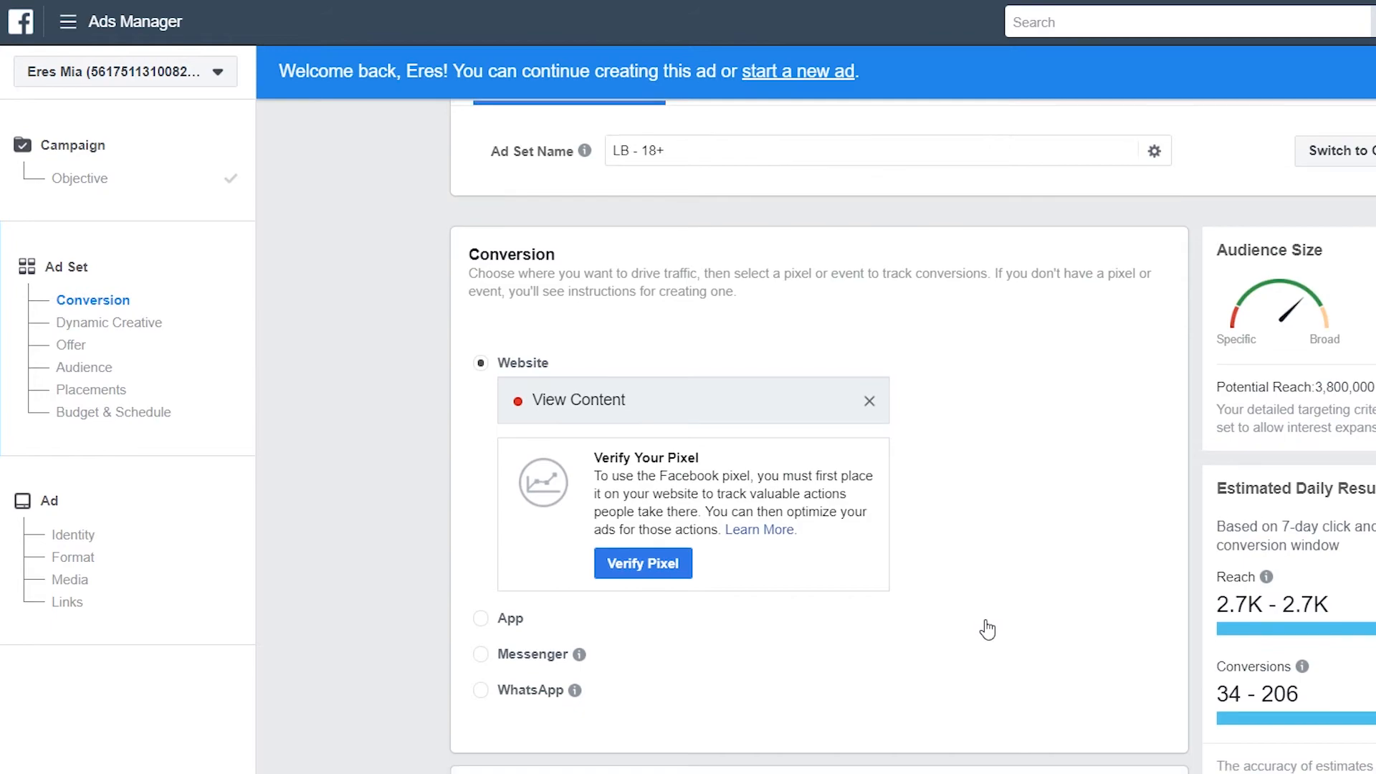
pyautogui.scroll(-5, 937, 539)
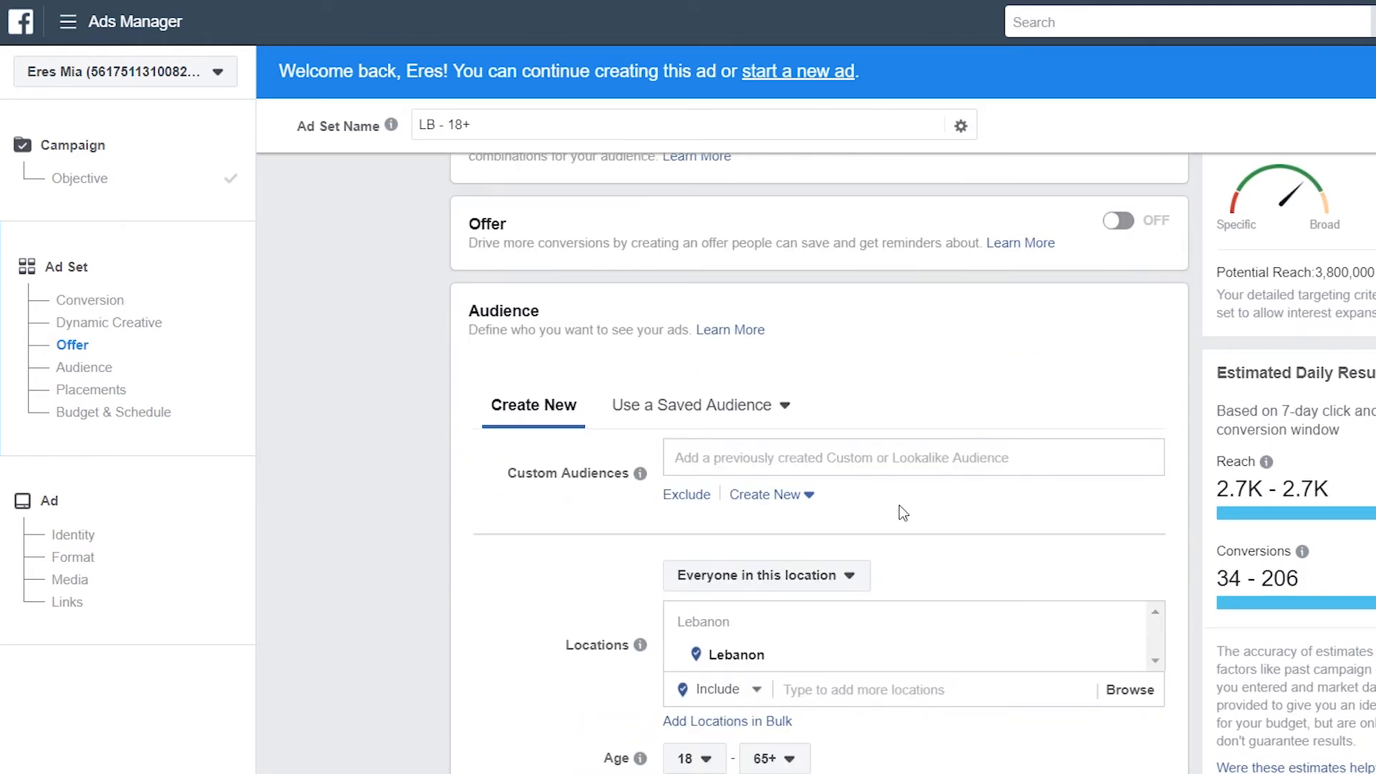
pyautogui.click(1130, 466)
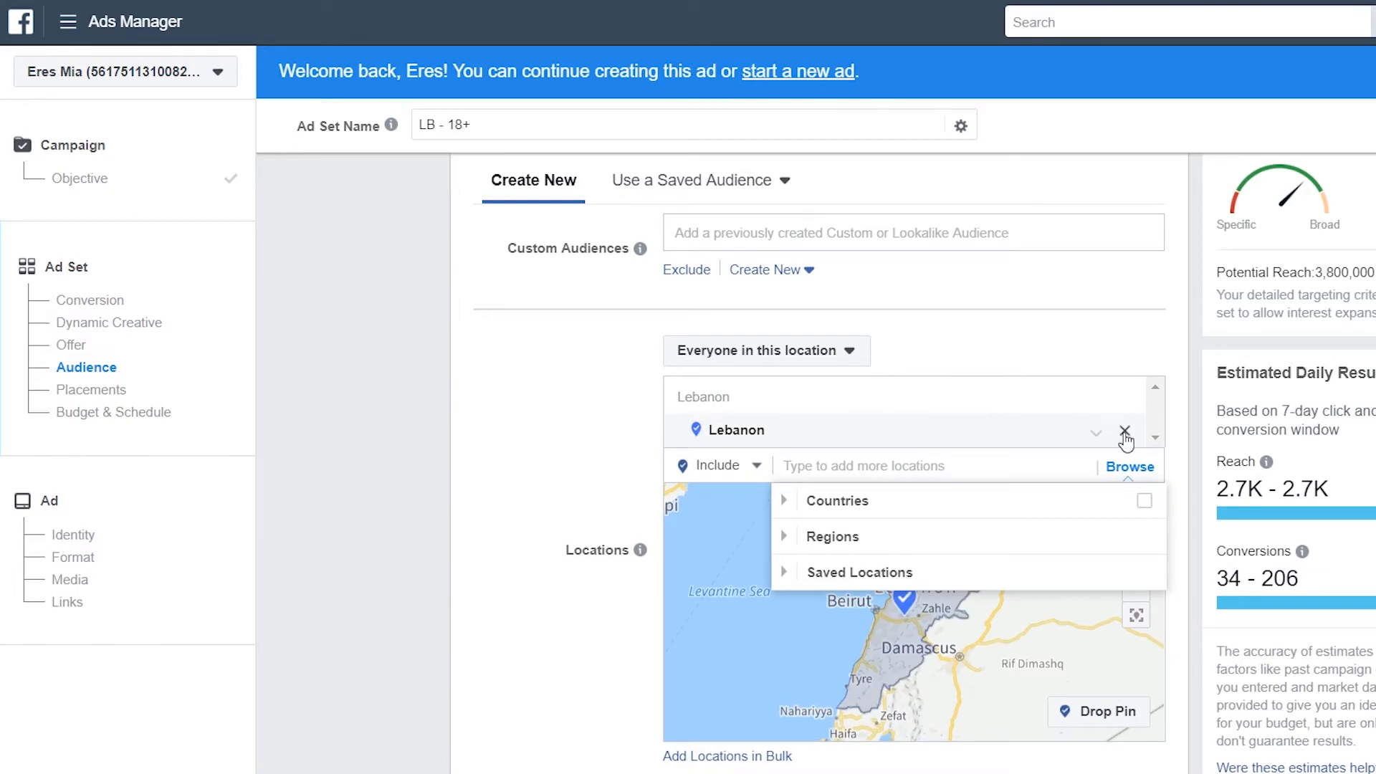
pyautogui.click(1125, 431)
pyautogui.write('united')
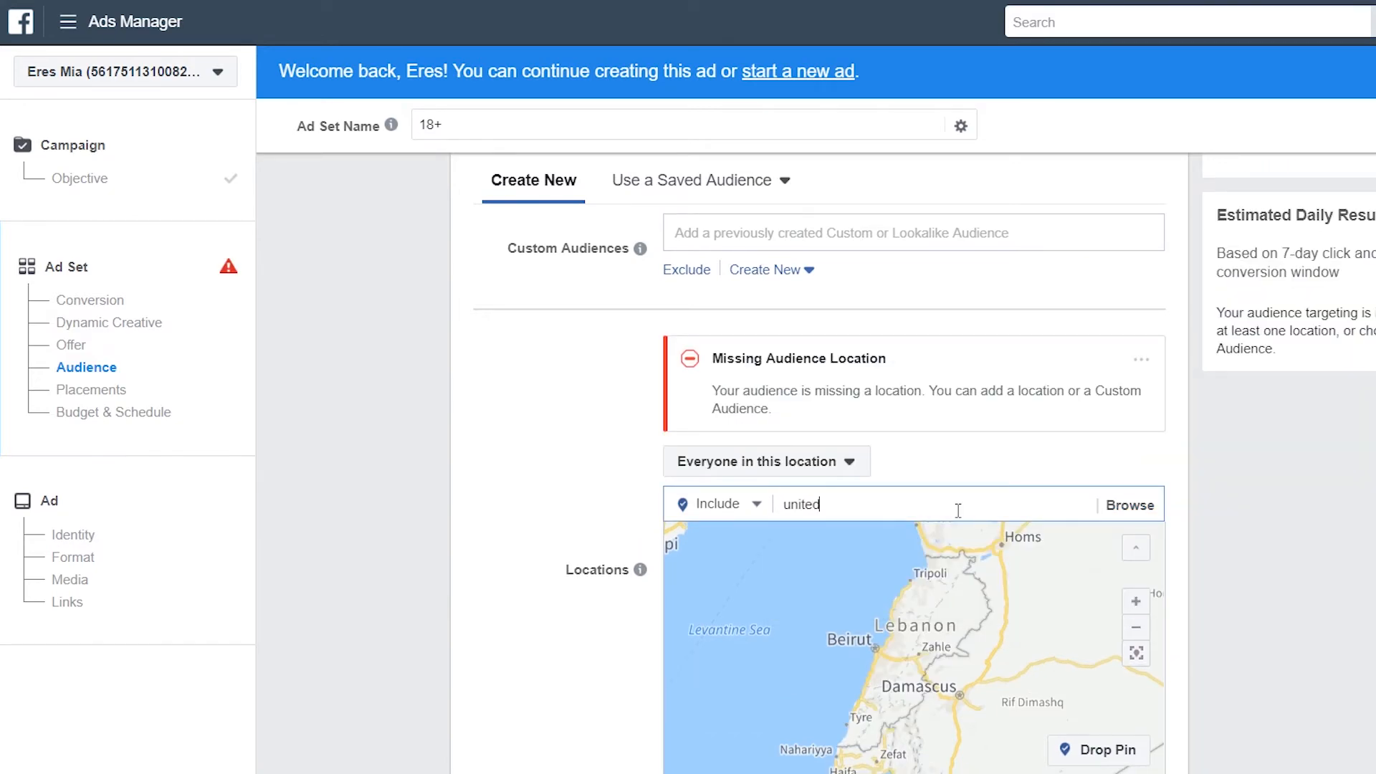
pyautogui.press('Return')
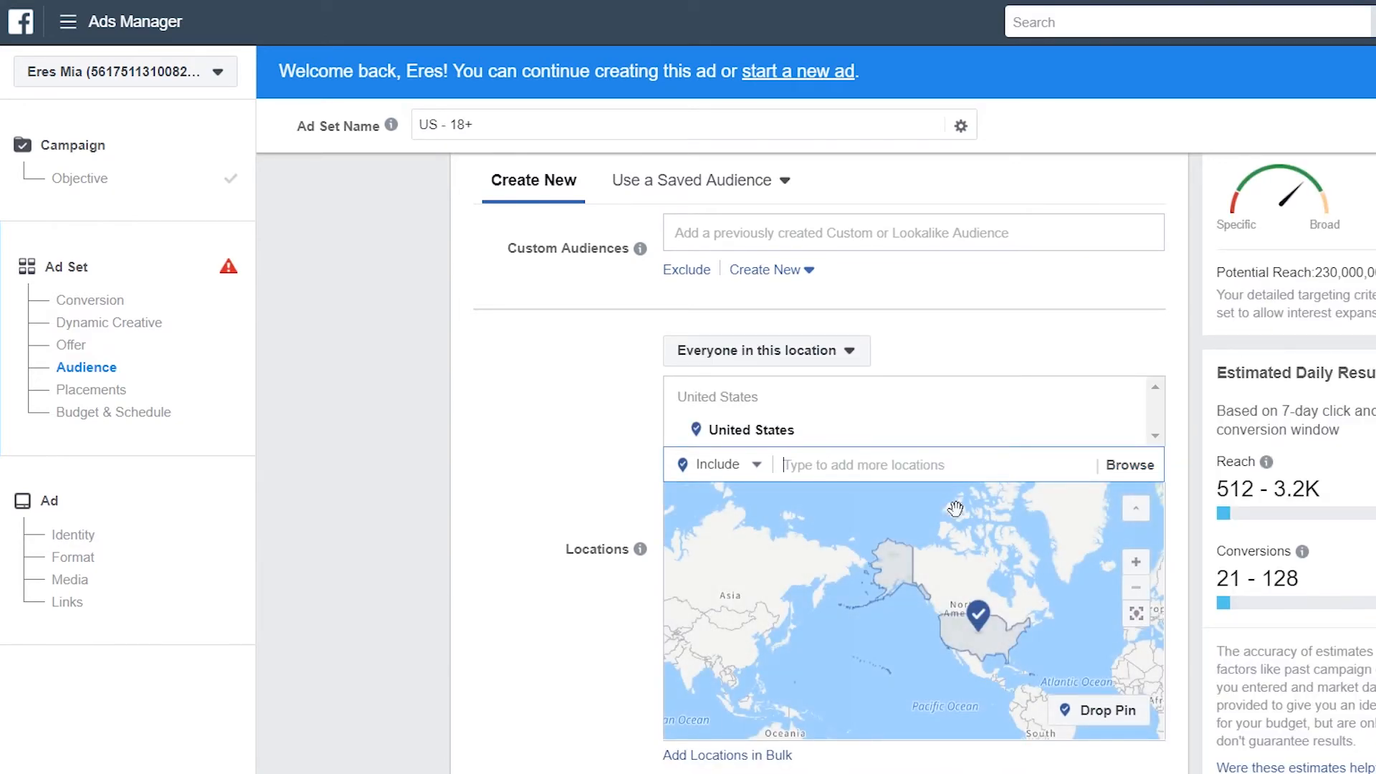
# Restrict the audience to women and add Giant panda as an interest
pyautogui.scroll(-3, 961, 608)
pyautogui.click(819, 621)
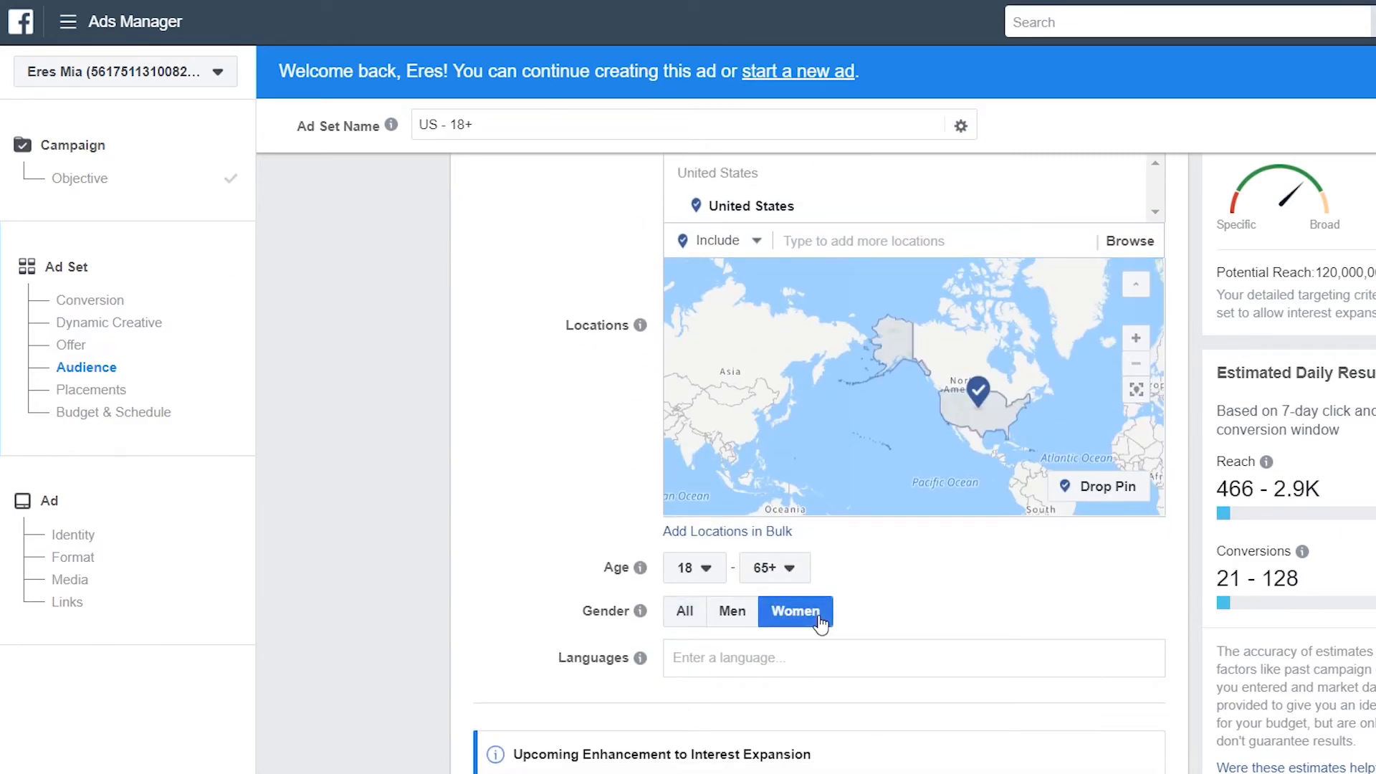
pyautogui.scroll(-4, 819, 620)
pyautogui.scroll(1, 829, 655)
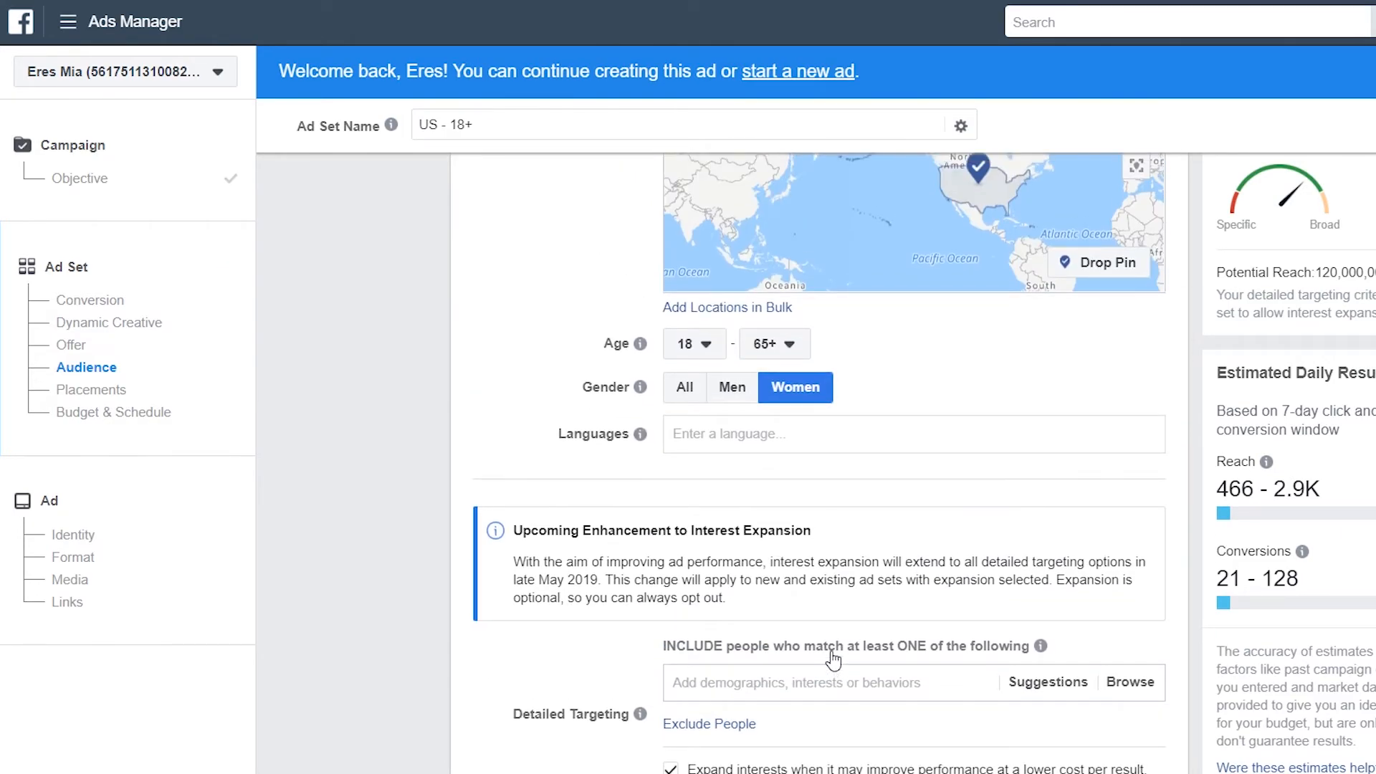
pyautogui.scroll(-1, 802, 522)
pyautogui.write('panda')
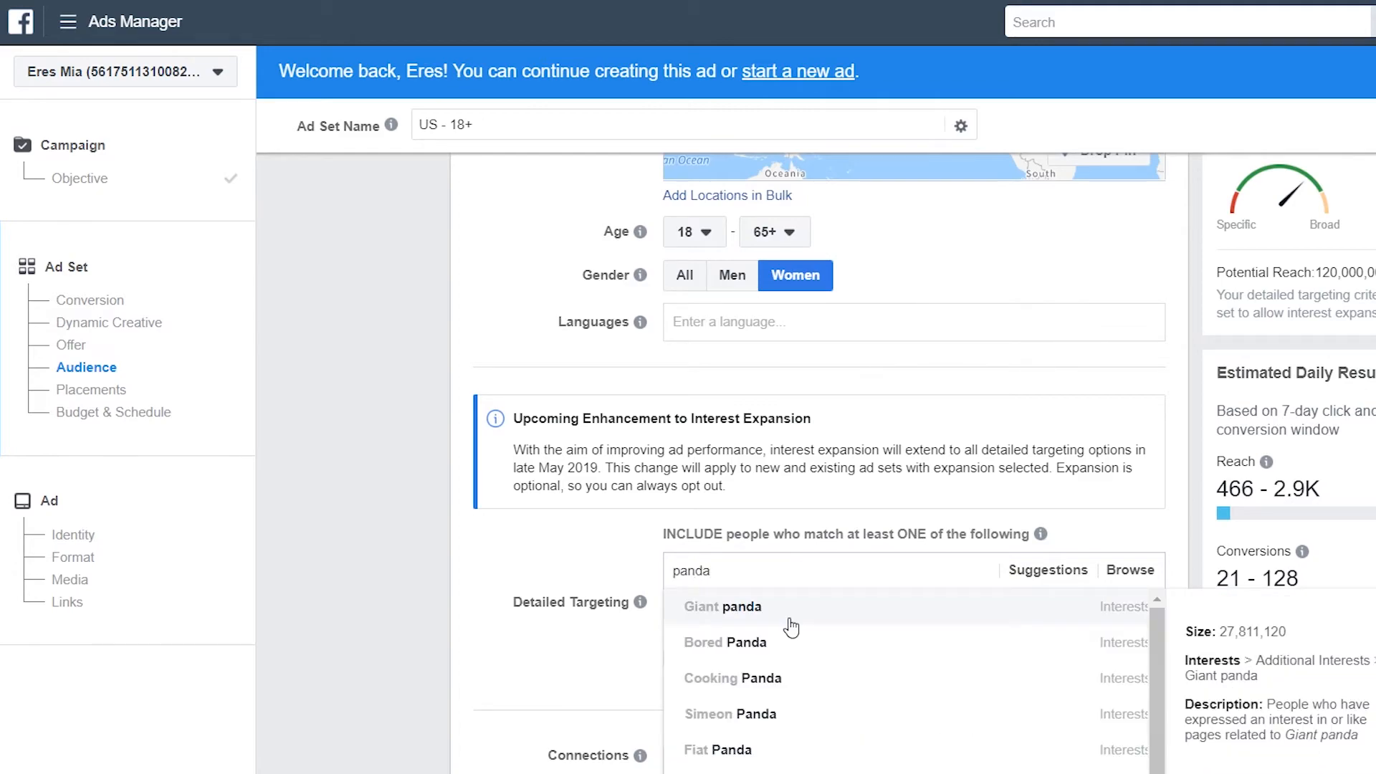
pyautogui.click(792, 628)
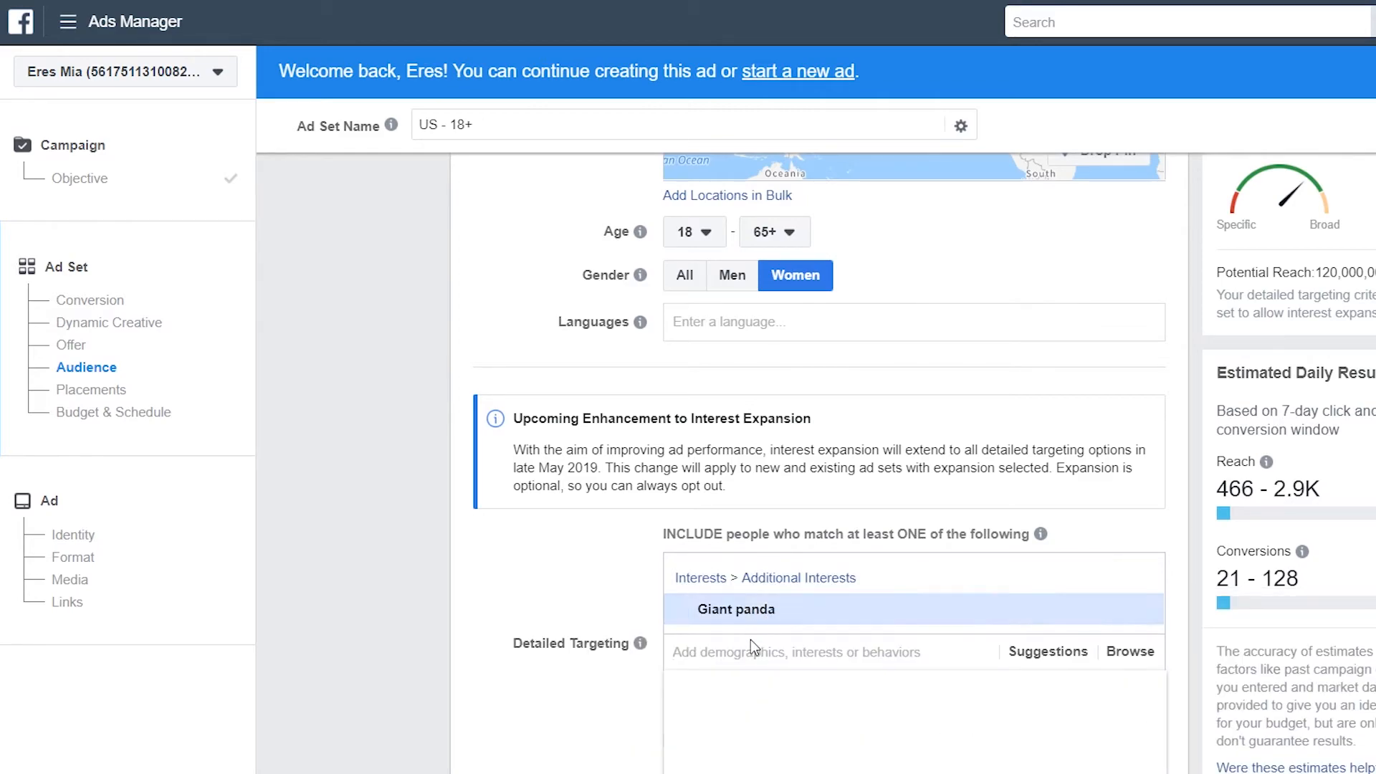
# Add Online shopping and Kung Fu Panda interests and switch to manual placements
pyautogui.write('shoppi')
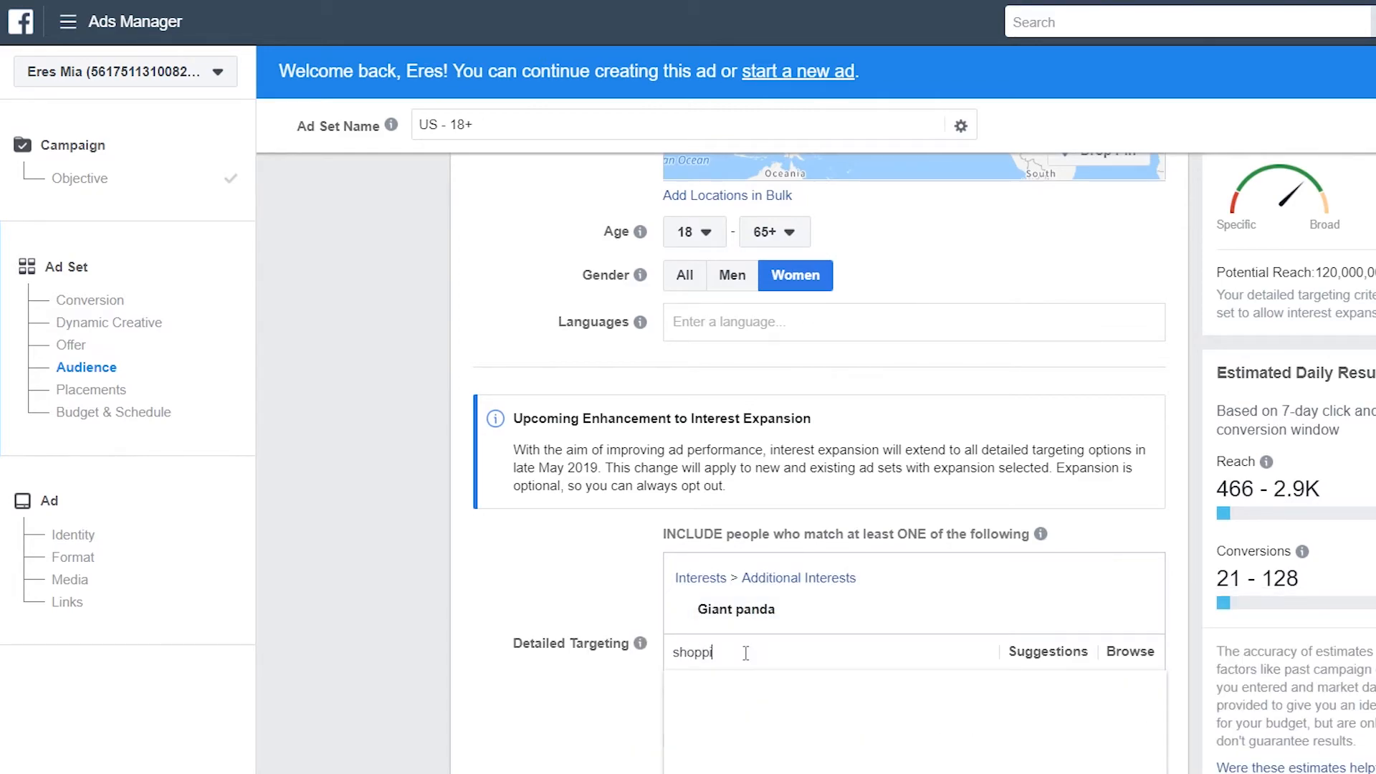
pyautogui.write('n')
pyautogui.click(758, 725)
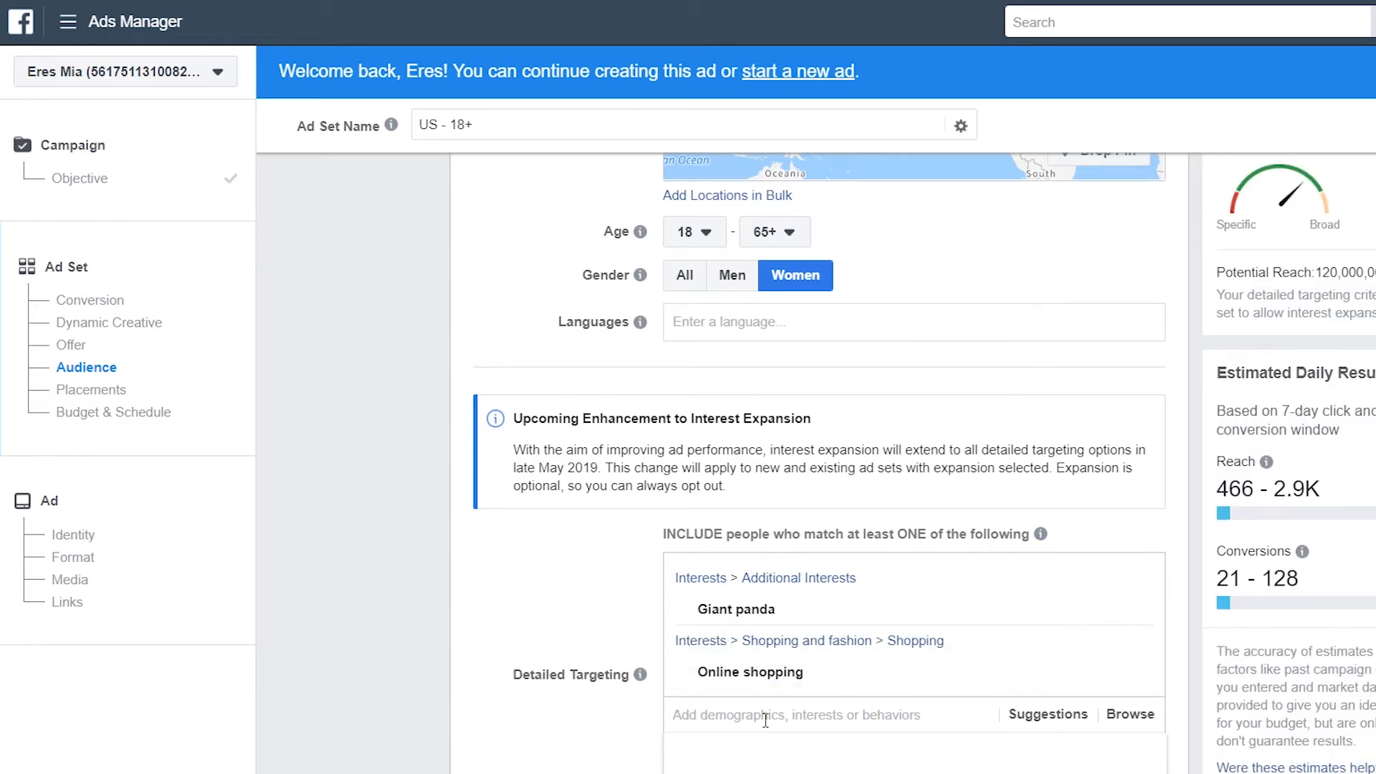
pyautogui.scroll(-4, 770, 722)
pyautogui.scroll(3, 768, 722)
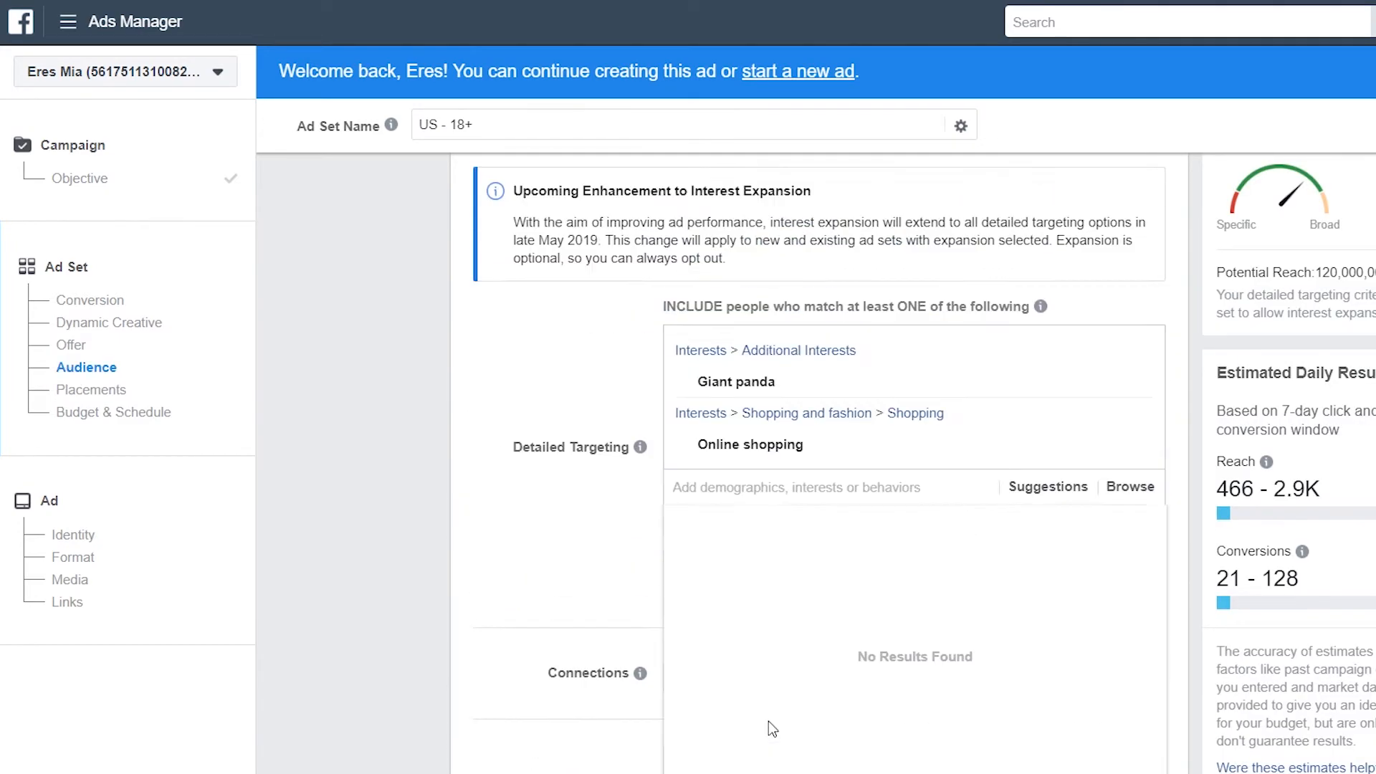
pyautogui.scroll(-2, 727, 610)
pyautogui.write('panda')
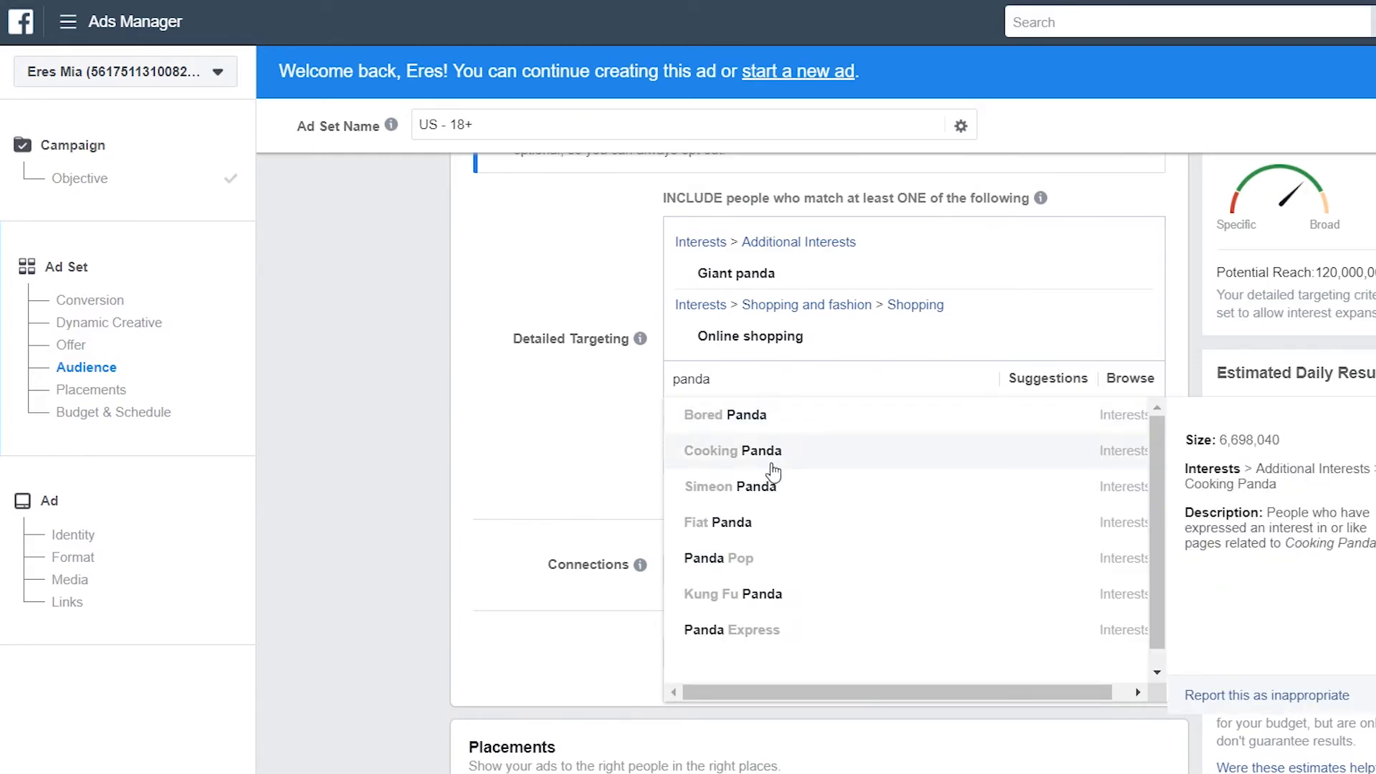
pyautogui.click(781, 594)
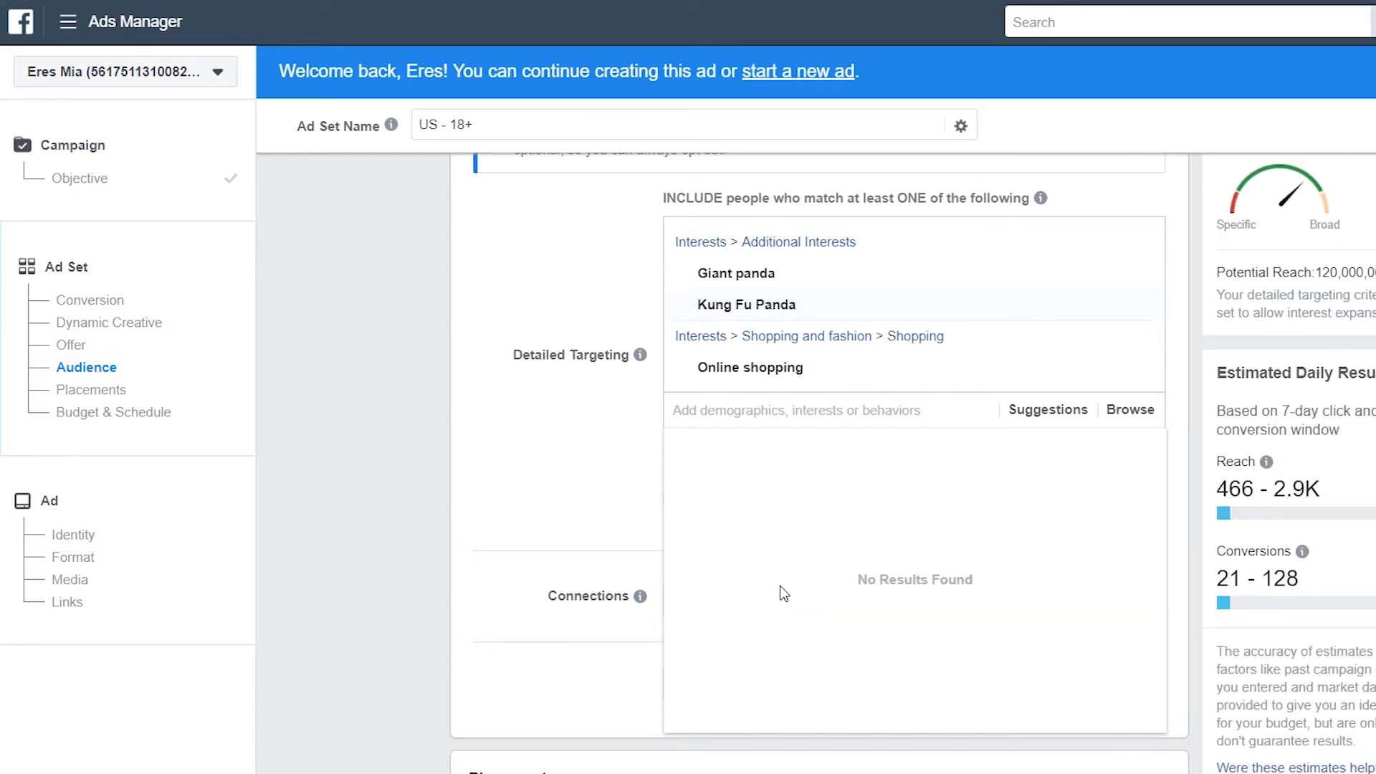
pyautogui.scroll(-8, 569, 523)
pyautogui.click(481, 429)
# Limit placements to Facebook by unchecking Instagram, Audience Network and Messenger
pyautogui.scroll(-7, 753, 492)
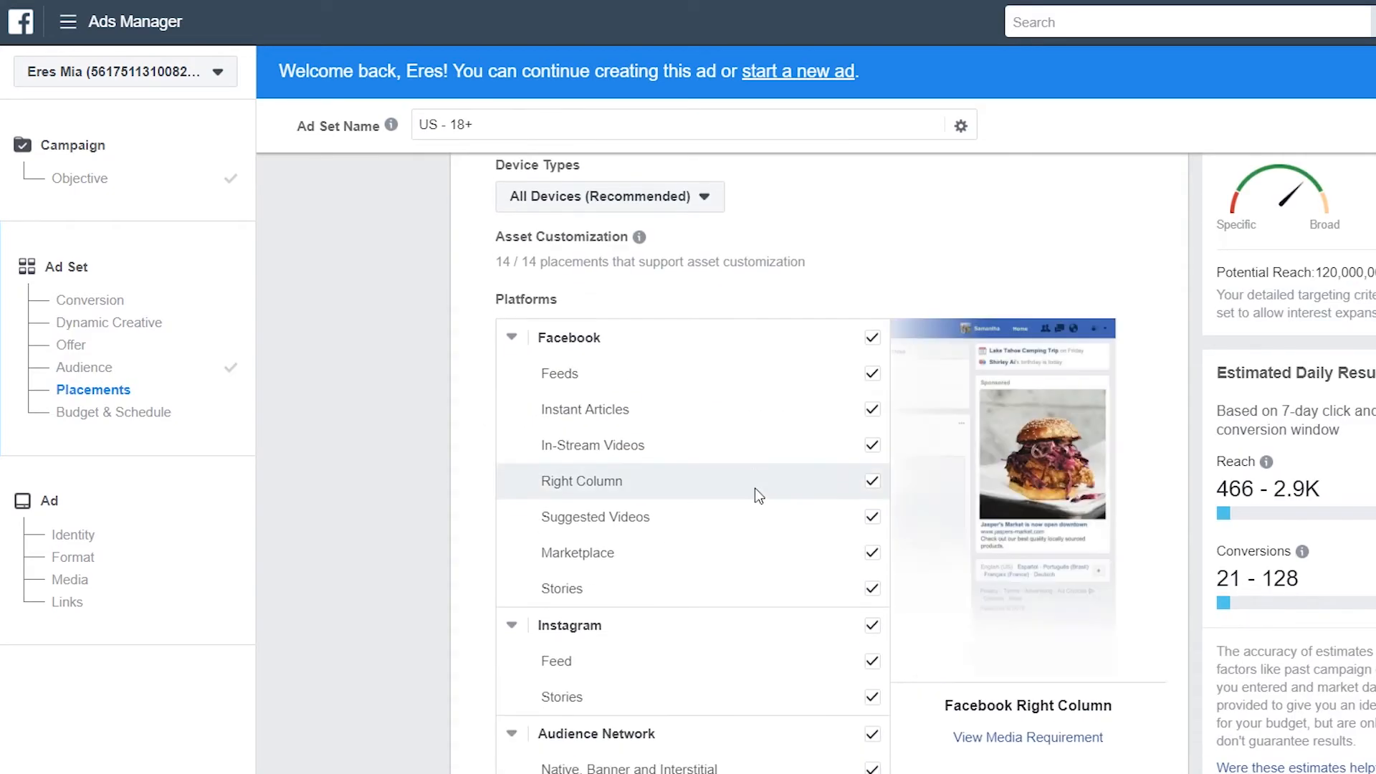
pyautogui.click(873, 415)
pyautogui.click(872, 523)
pyautogui.click(872, 671)
pyautogui.scroll(5, 833, 535)
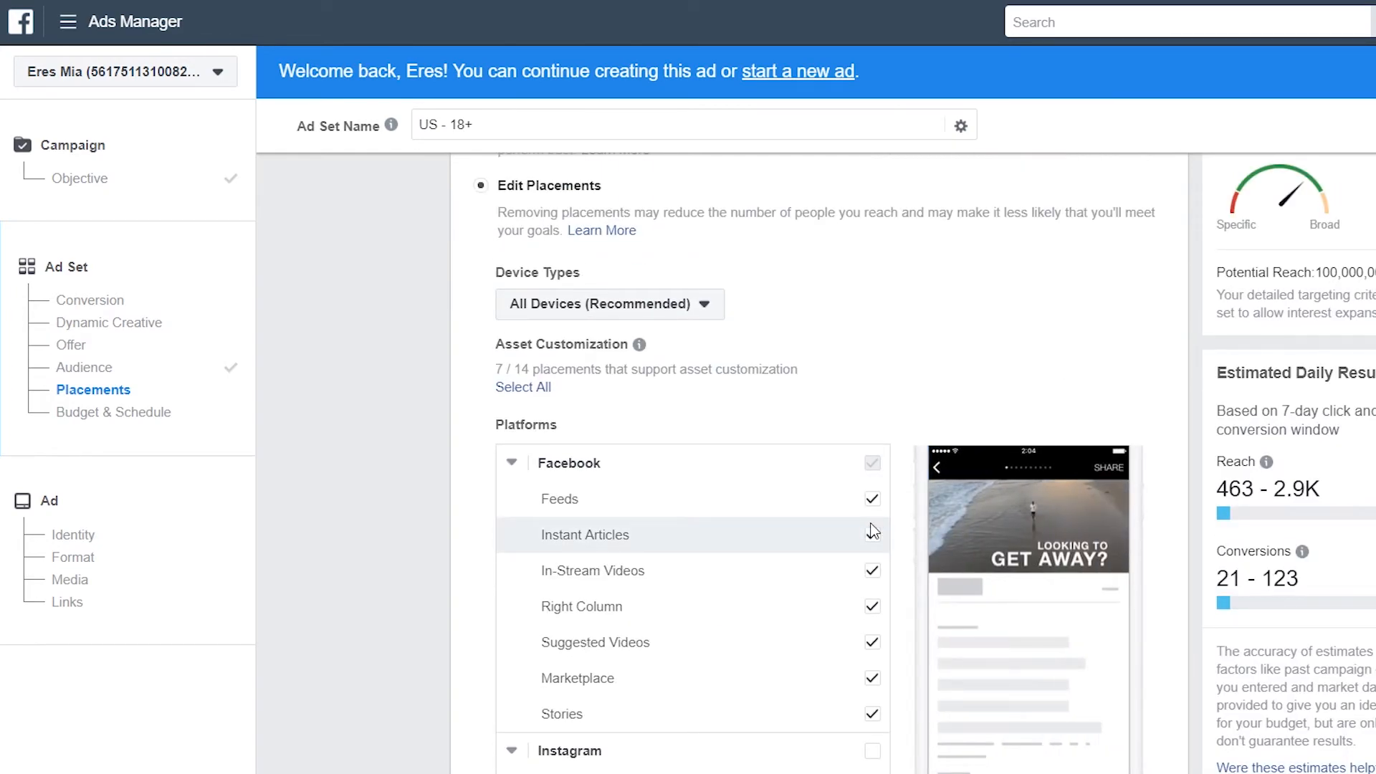
# Set a $5.00 daily budget with a schedule ending May 25, 2019
pyautogui.scroll(-8, 924, 667)
pyautogui.scroll(-10, 975, 676)
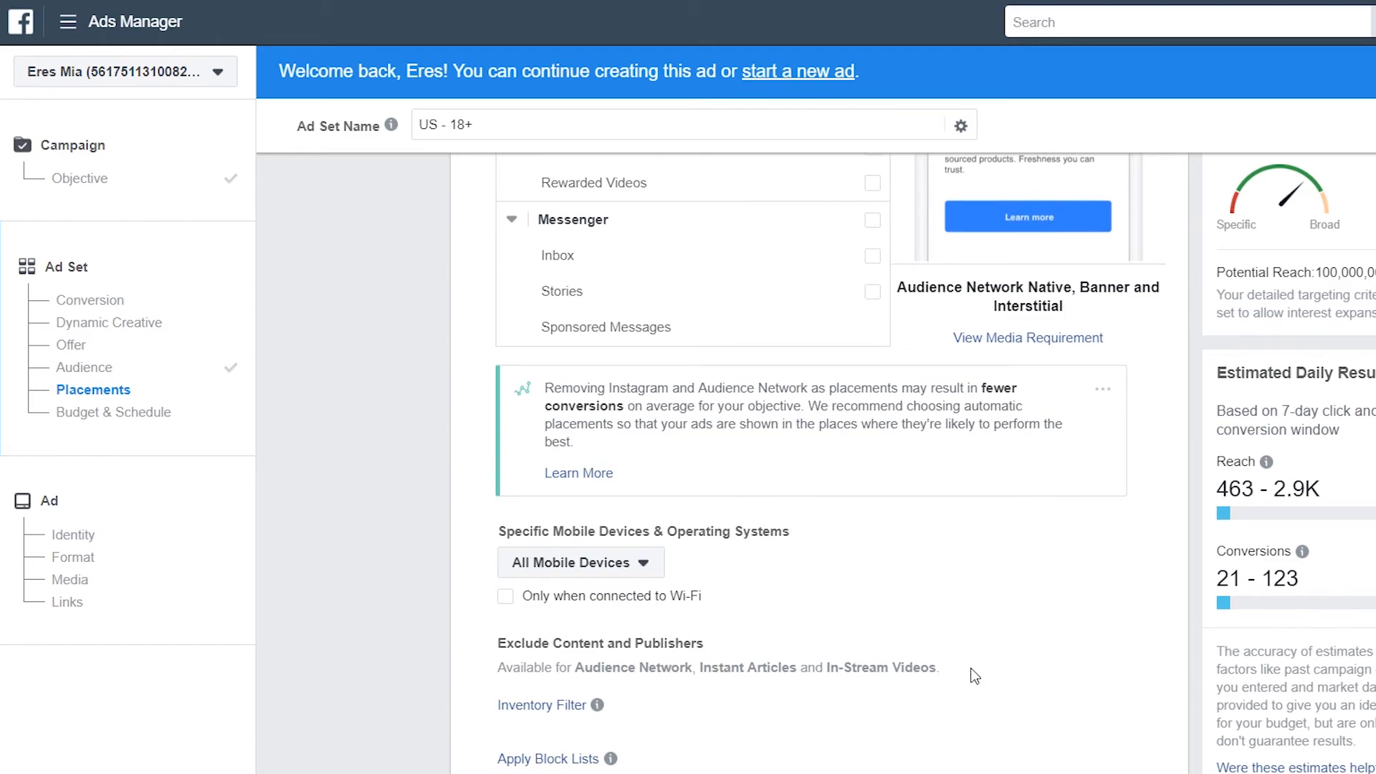
pyautogui.click(924, 508)
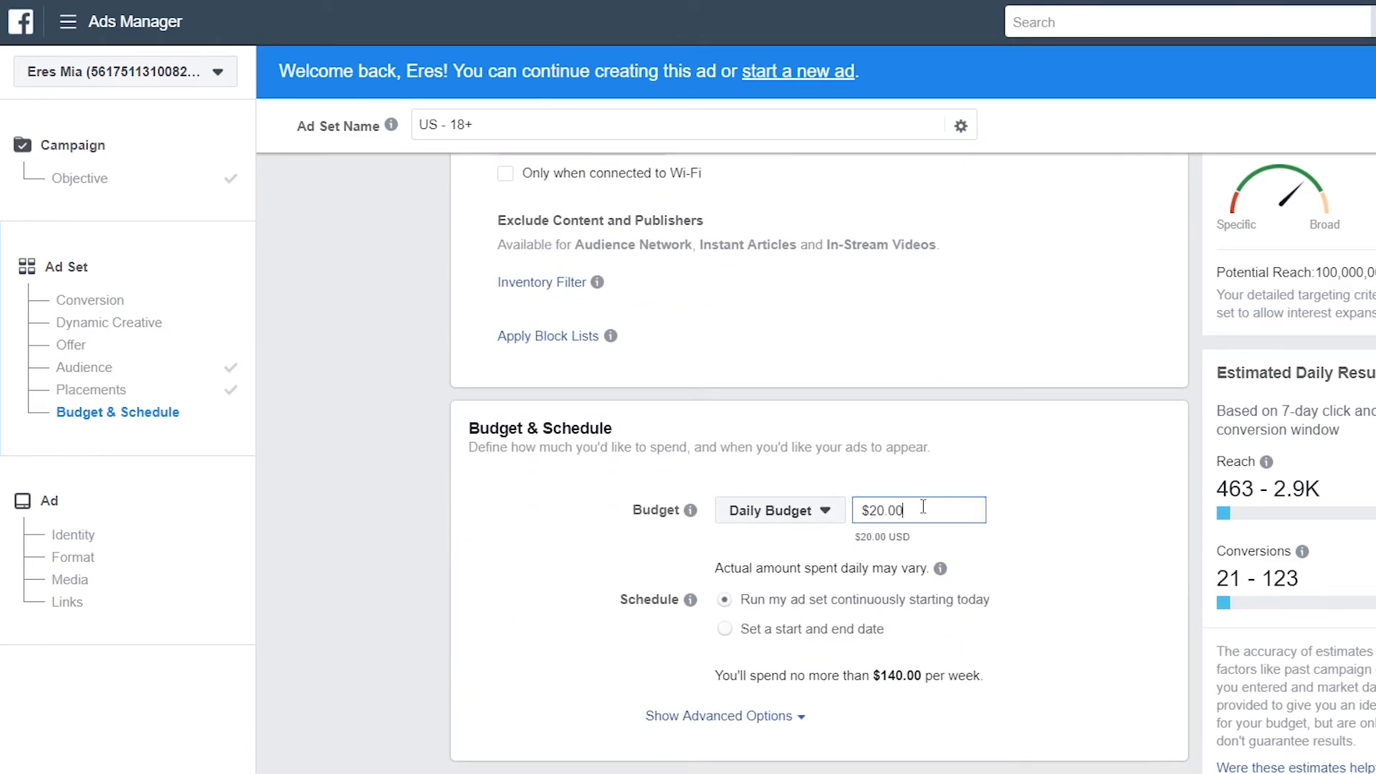
pyautogui.write('$5.00')
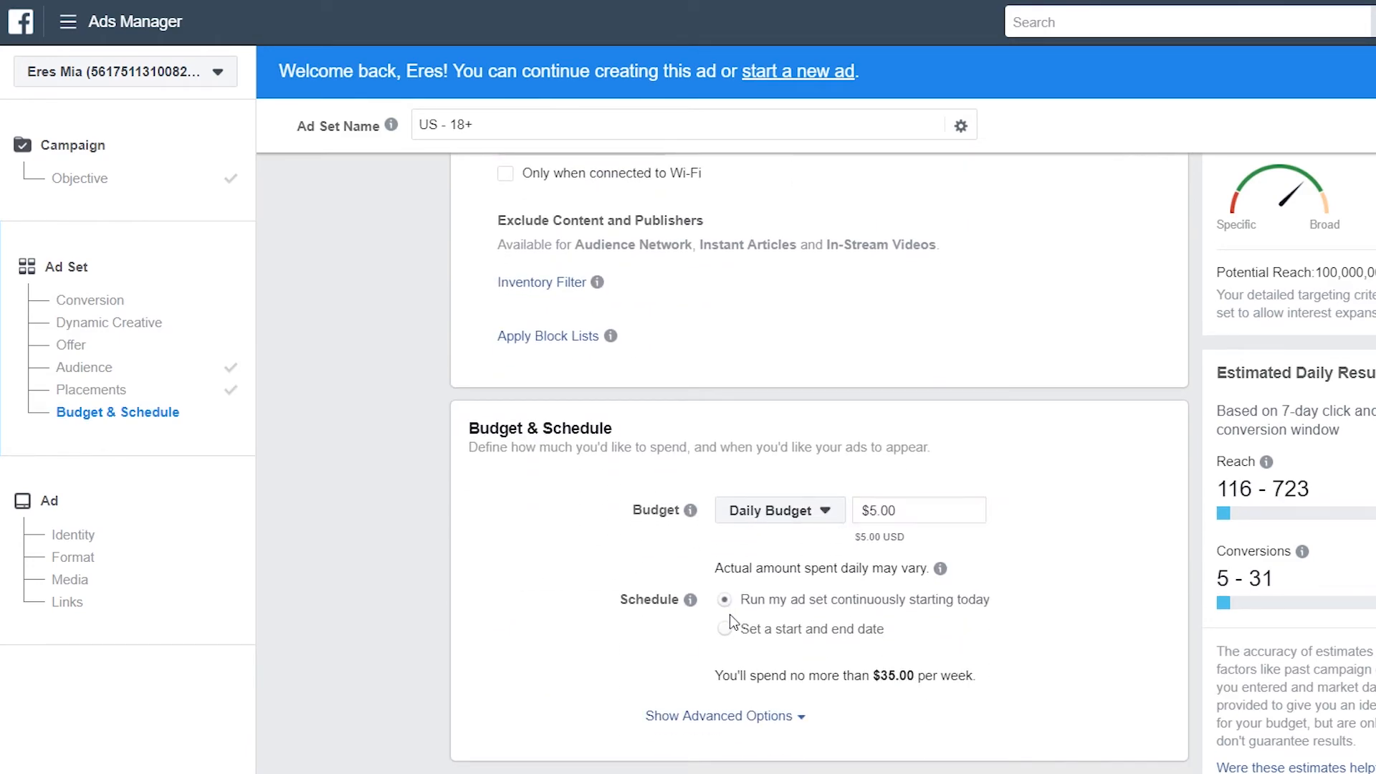
pyautogui.click(733, 639)
pyautogui.click(725, 631)
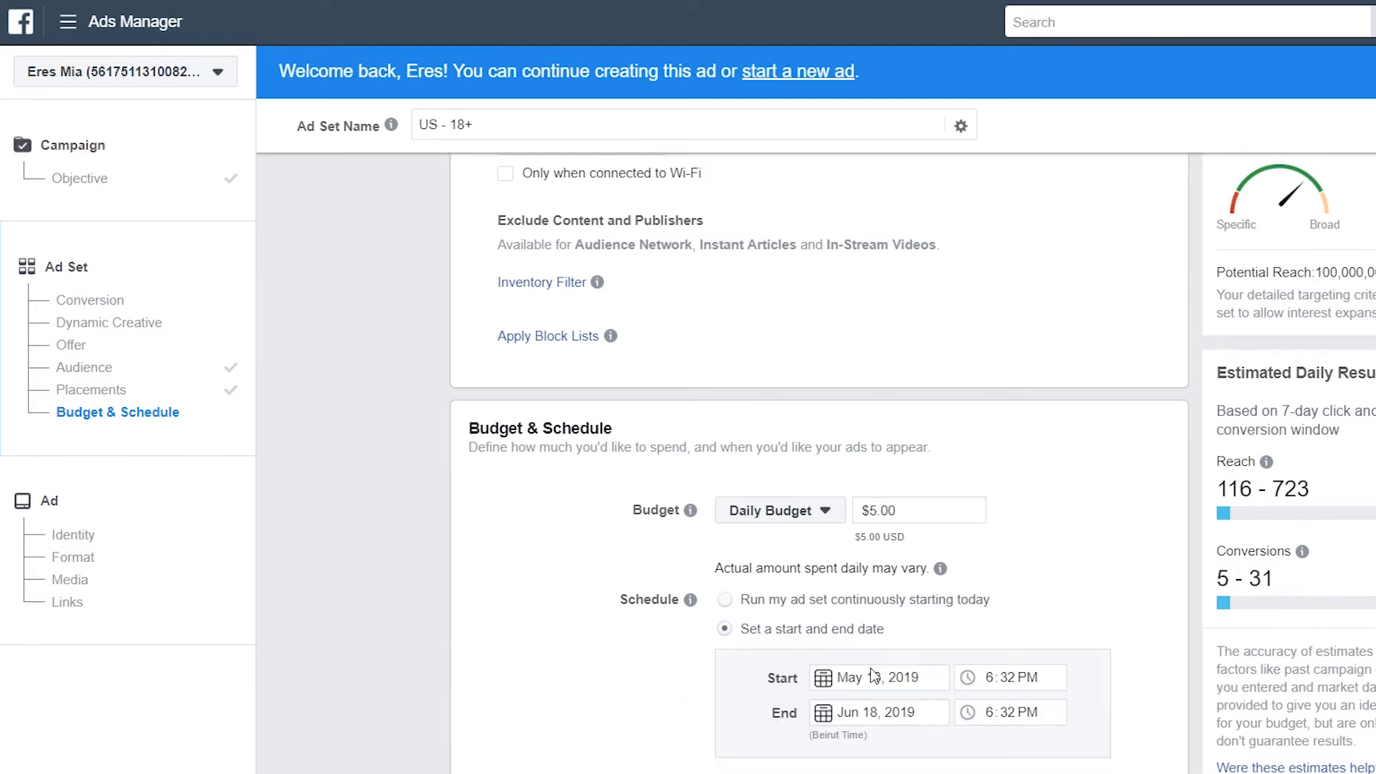
pyautogui.click(890, 715)
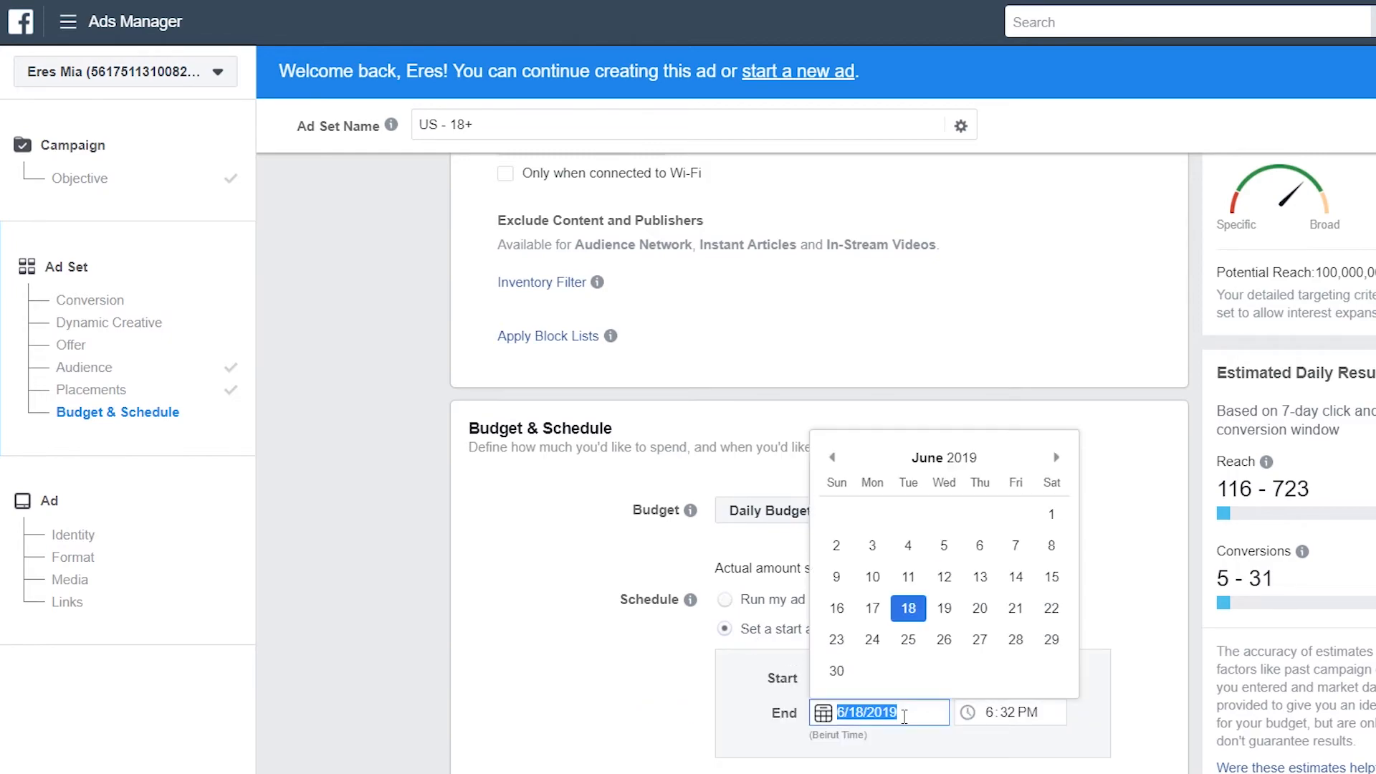
pyautogui.click(833, 457)
pyautogui.click(1052, 608)
pyautogui.scroll(-2, 1004, 667)
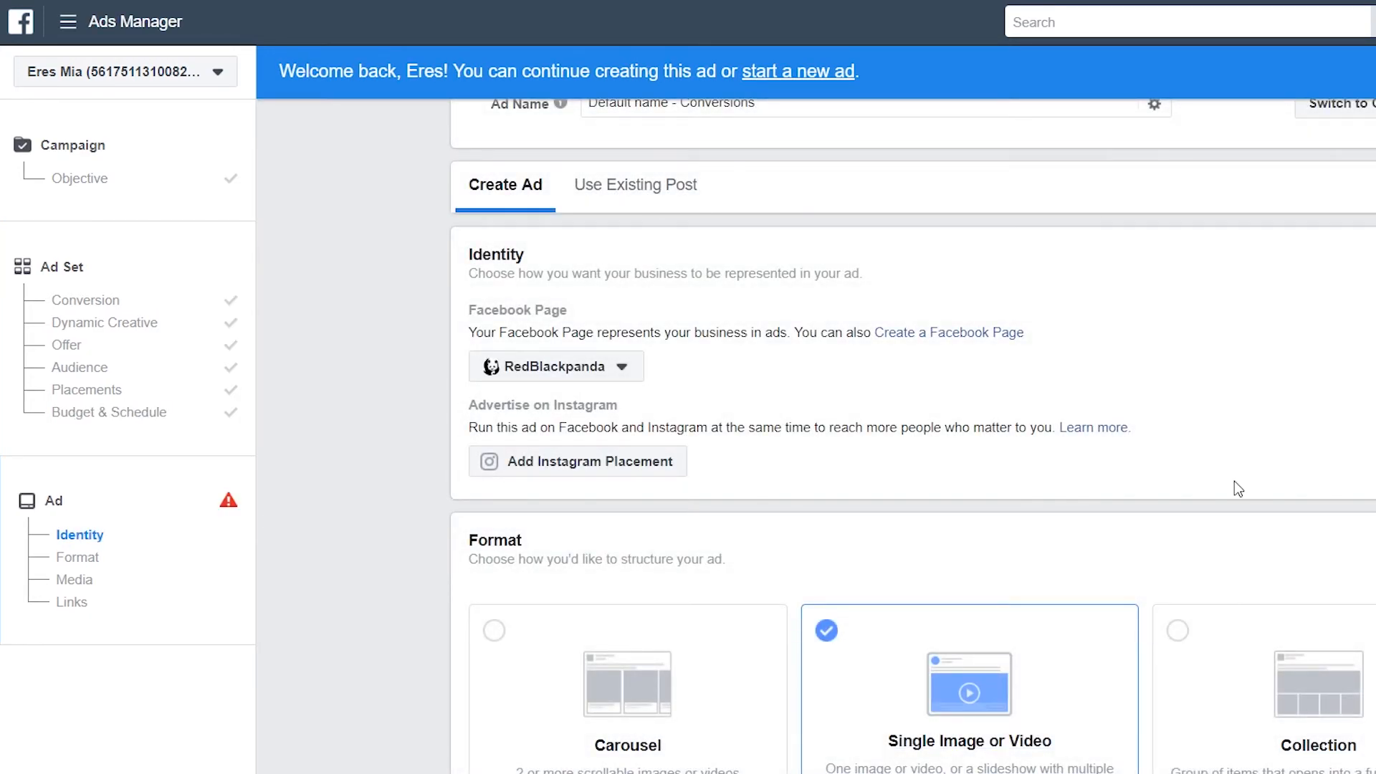
# Upload Pink Scarf.jpg as the ad image
pyautogui.scroll(-8, 962, 464)
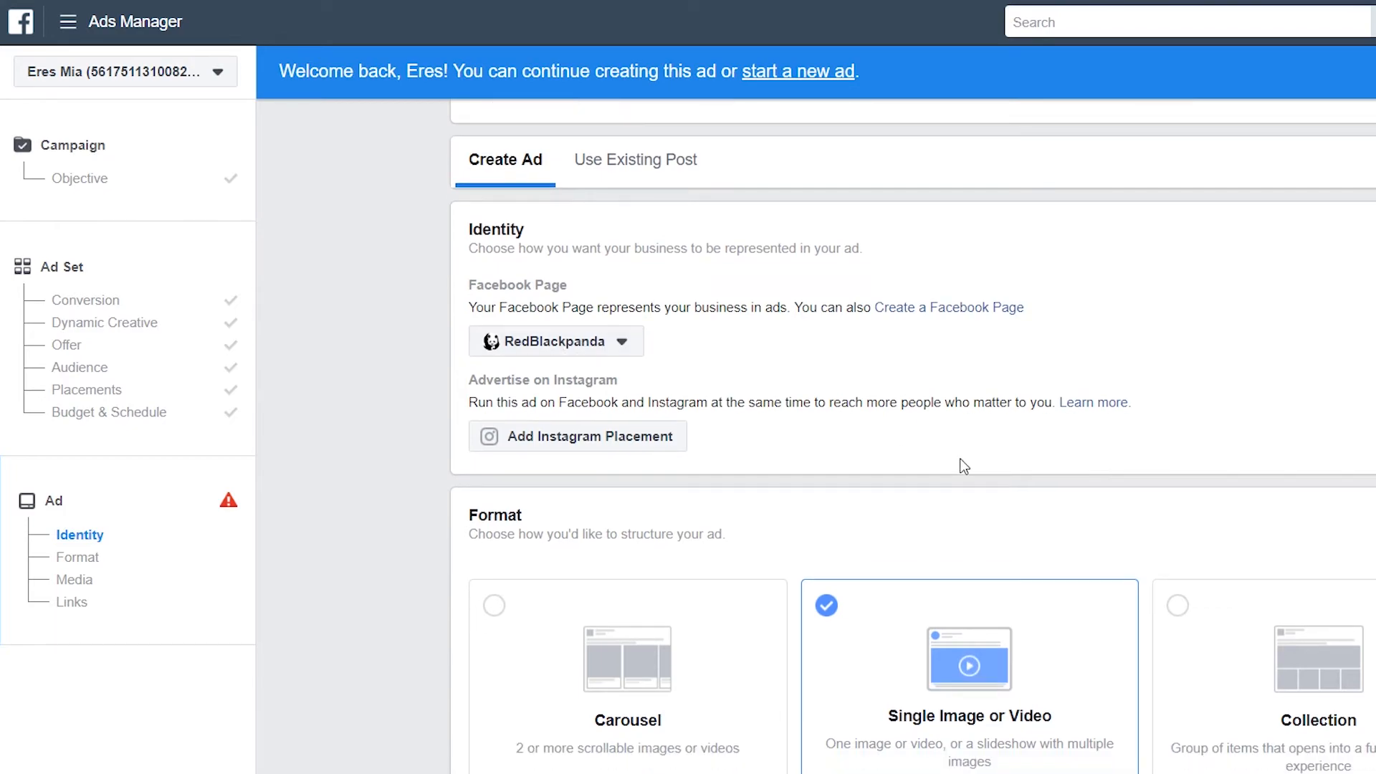
pyautogui.scroll(-6, 988, 460)
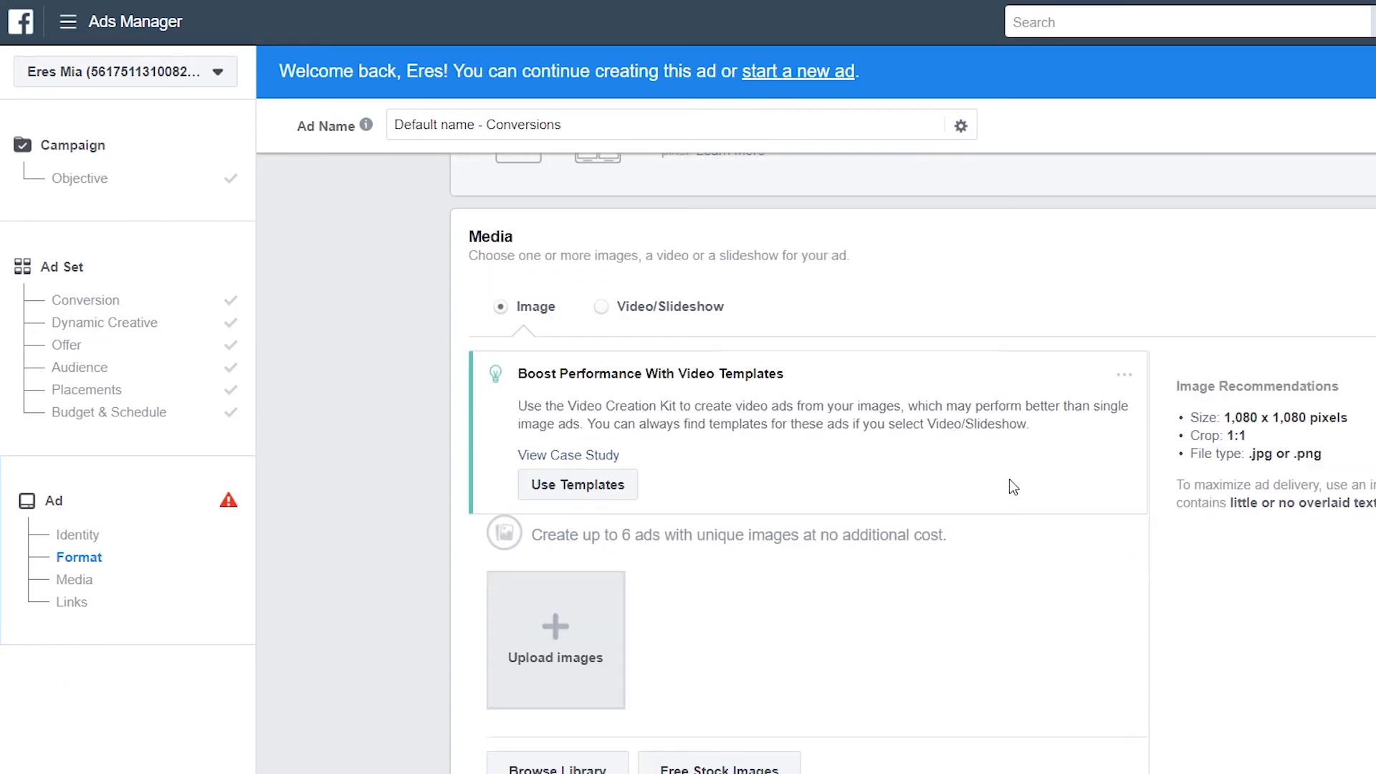
pyautogui.click(594, 417)
pyautogui.click(615, 100)
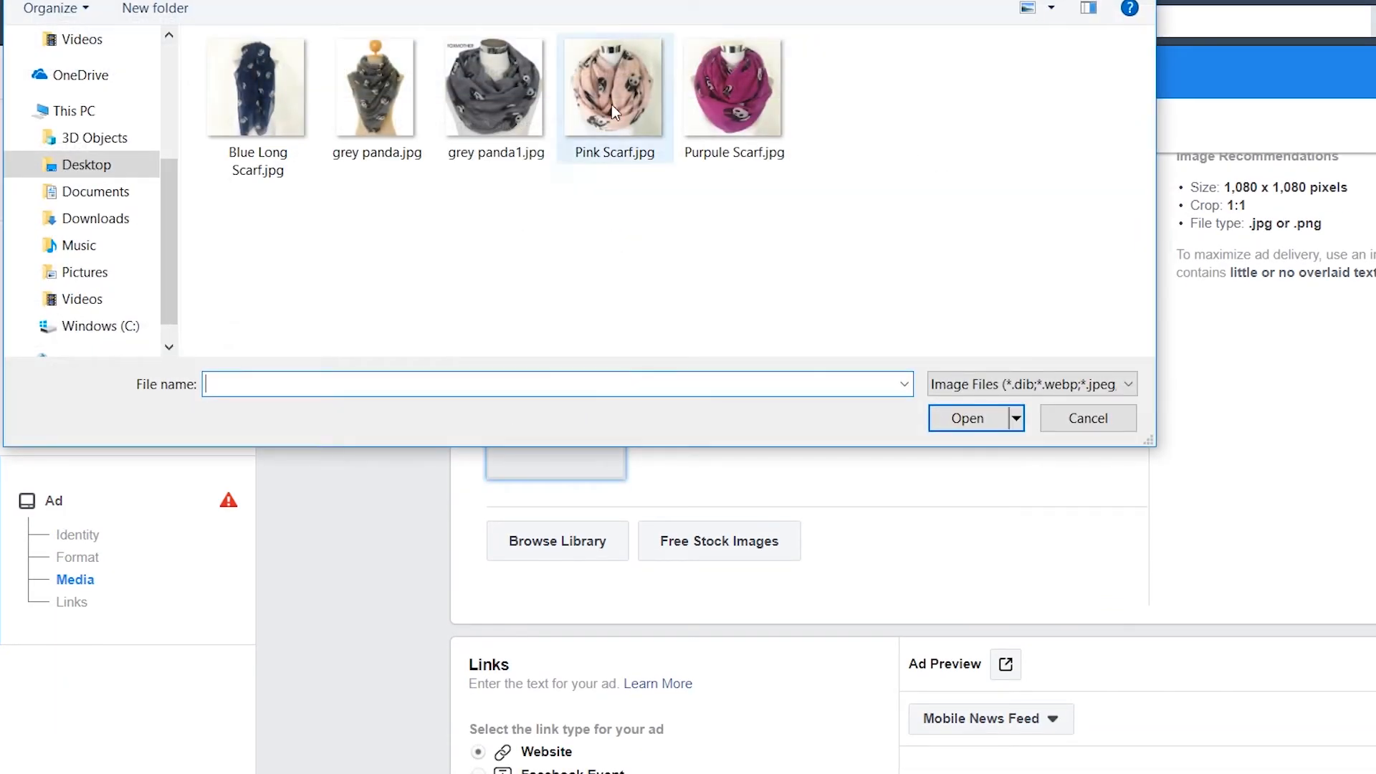
pyautogui.click(986, 426)
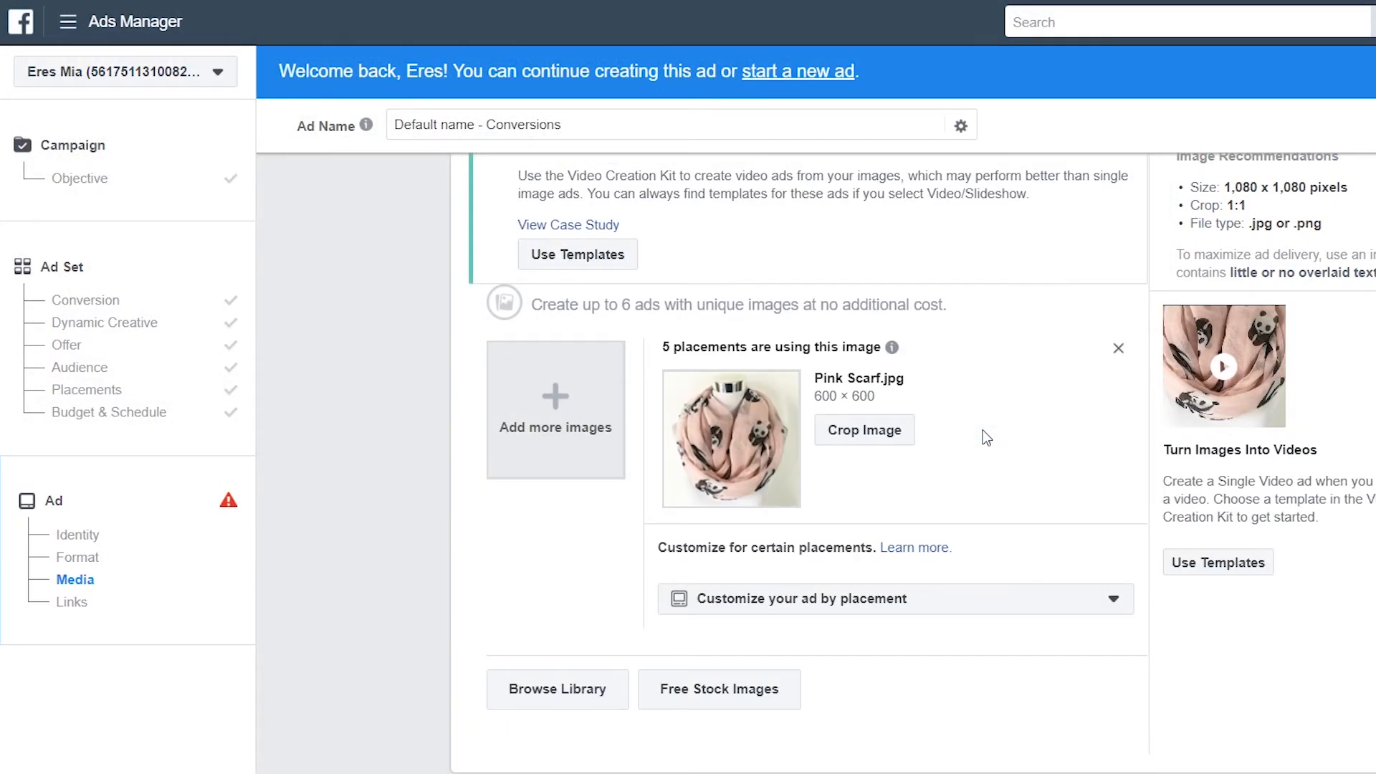
# Paste the store's product page link and write the panda scarf sales text
pyautogui.scroll(-7, 1104, 423)
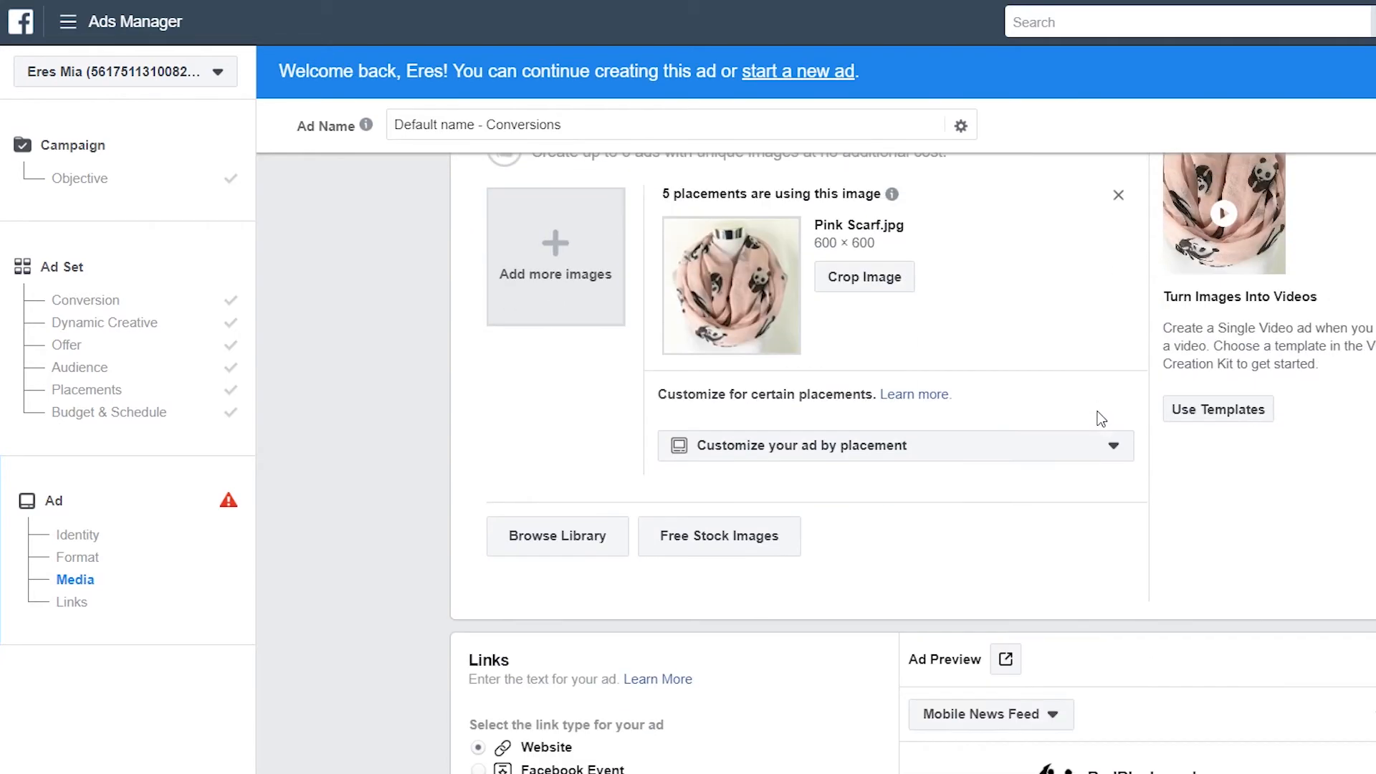
pyautogui.scroll(-3, 1101, 419)
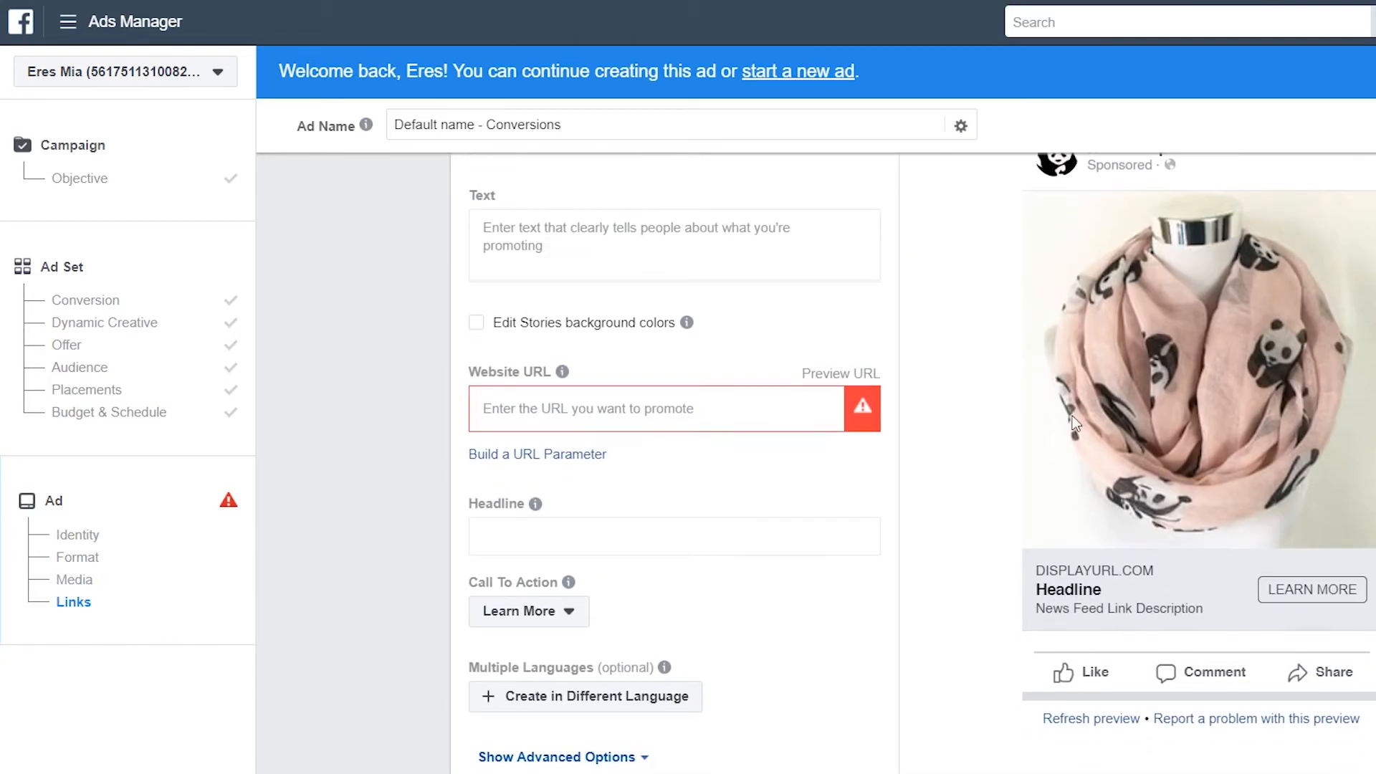
pyautogui.click(681, 409)
pyautogui.write('https://cutestpandashop.myshopify.com/products/cute-panda-scarf')
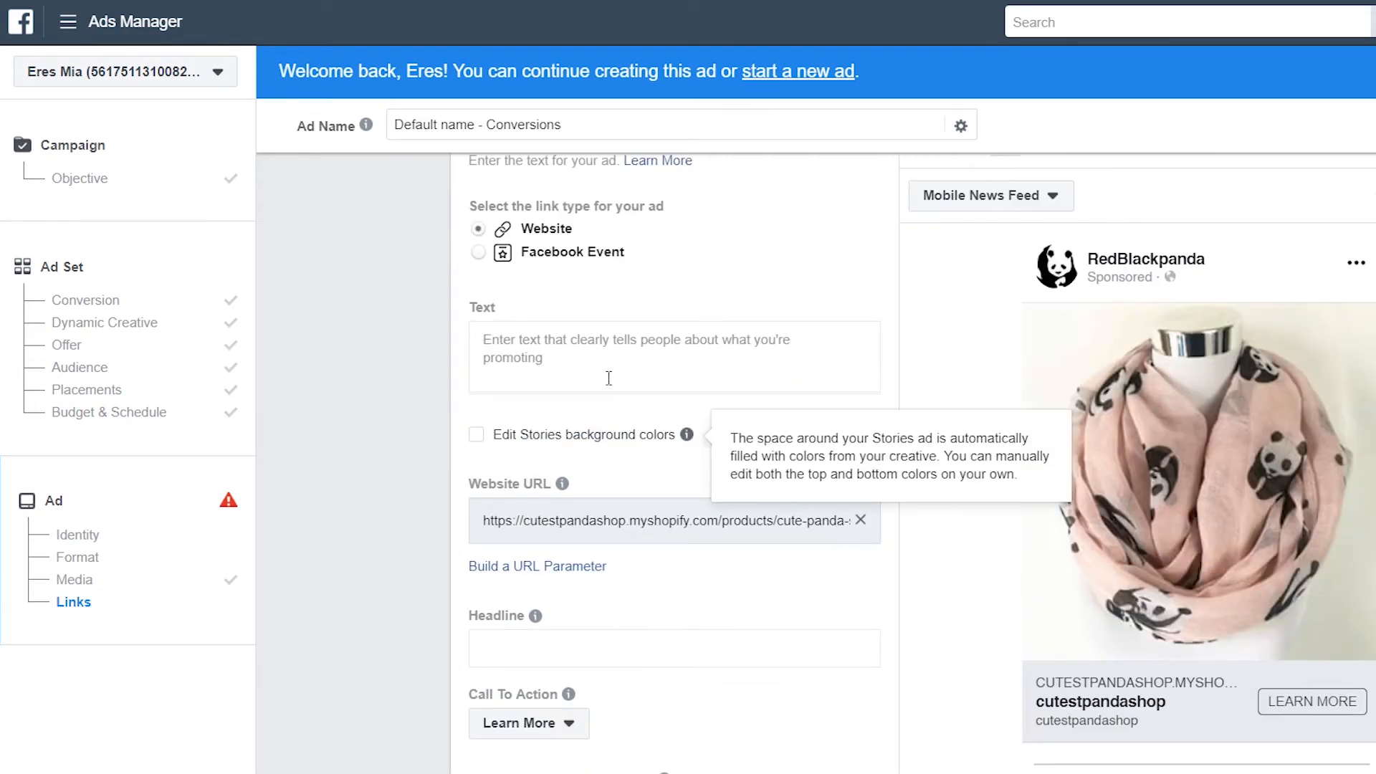
pyautogui.click(595, 357)
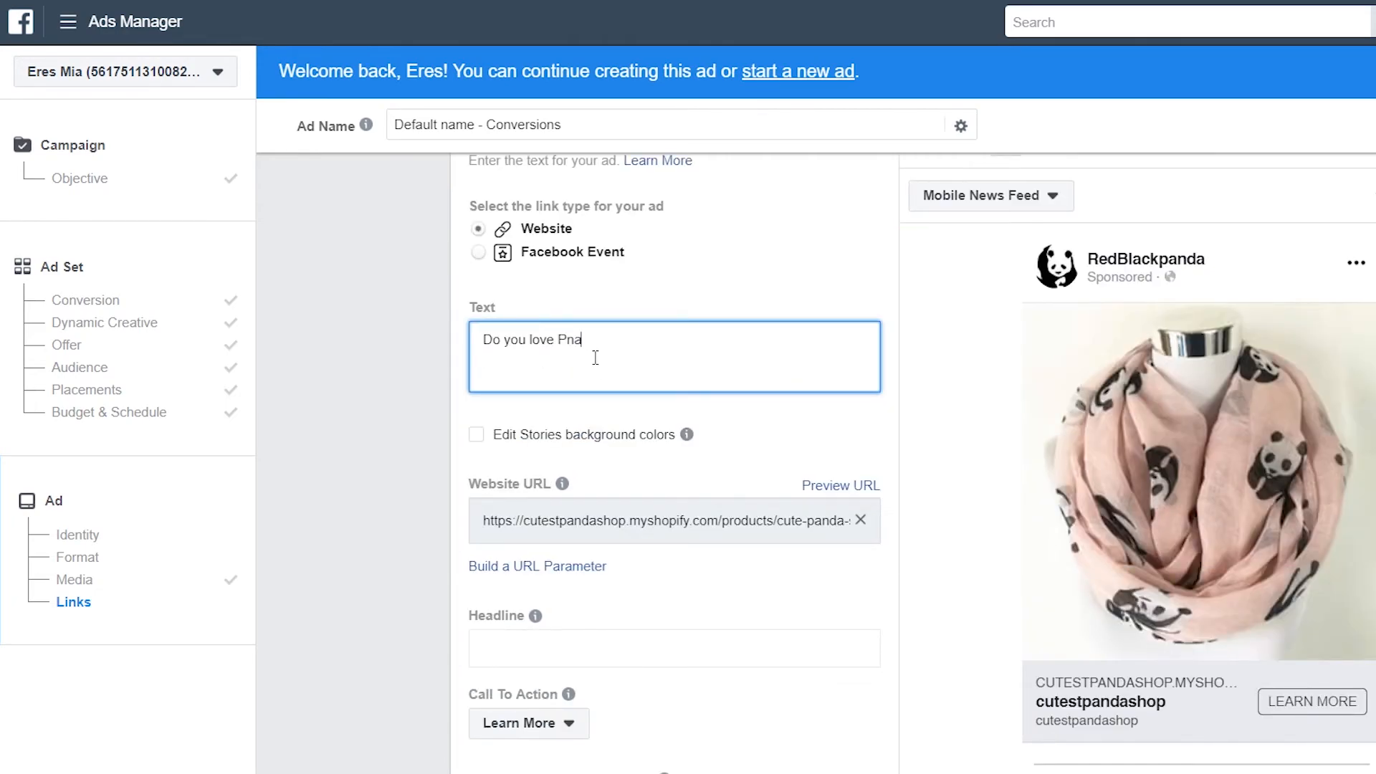
pyautogui.write('Do you love Pandas ? so do we.')
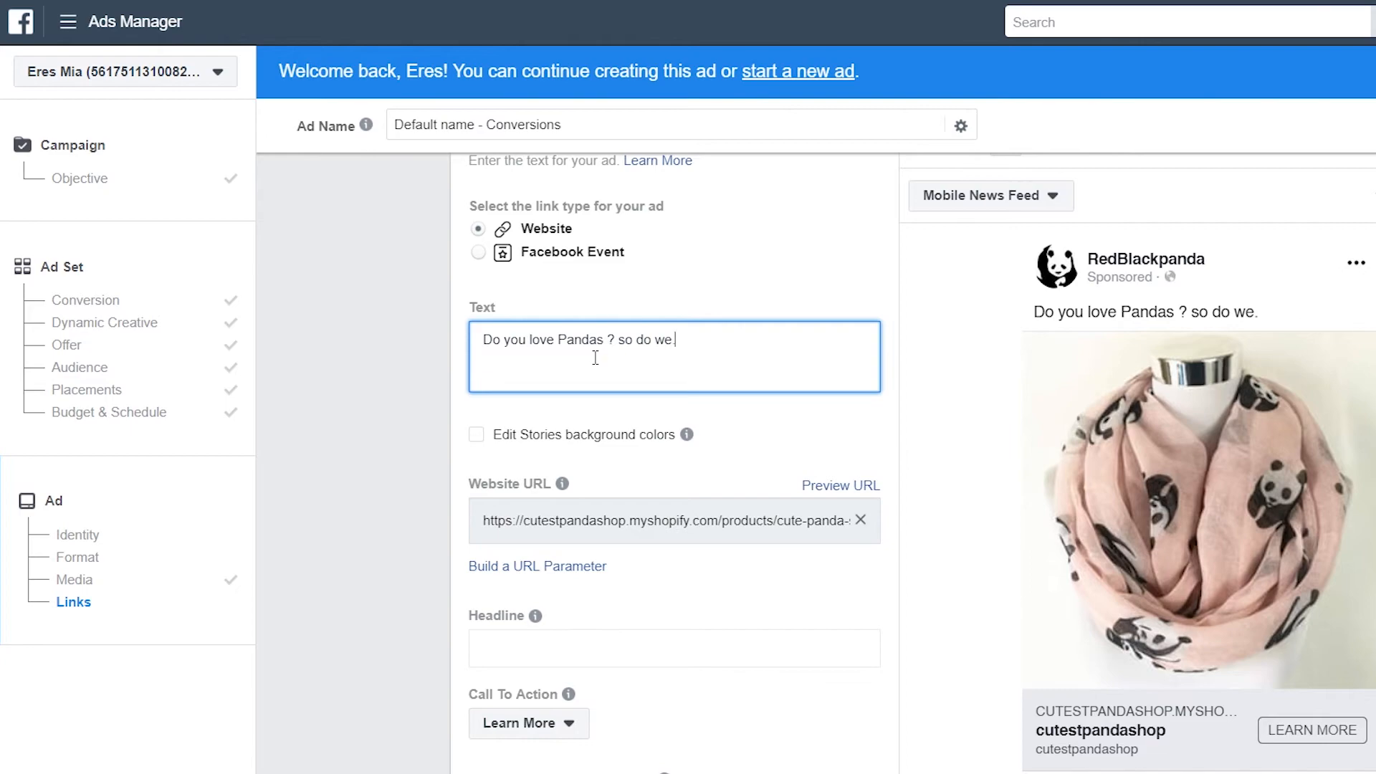
pyautogui.press('BackSpace')
pyautogui.write(', check this awesome oanda')
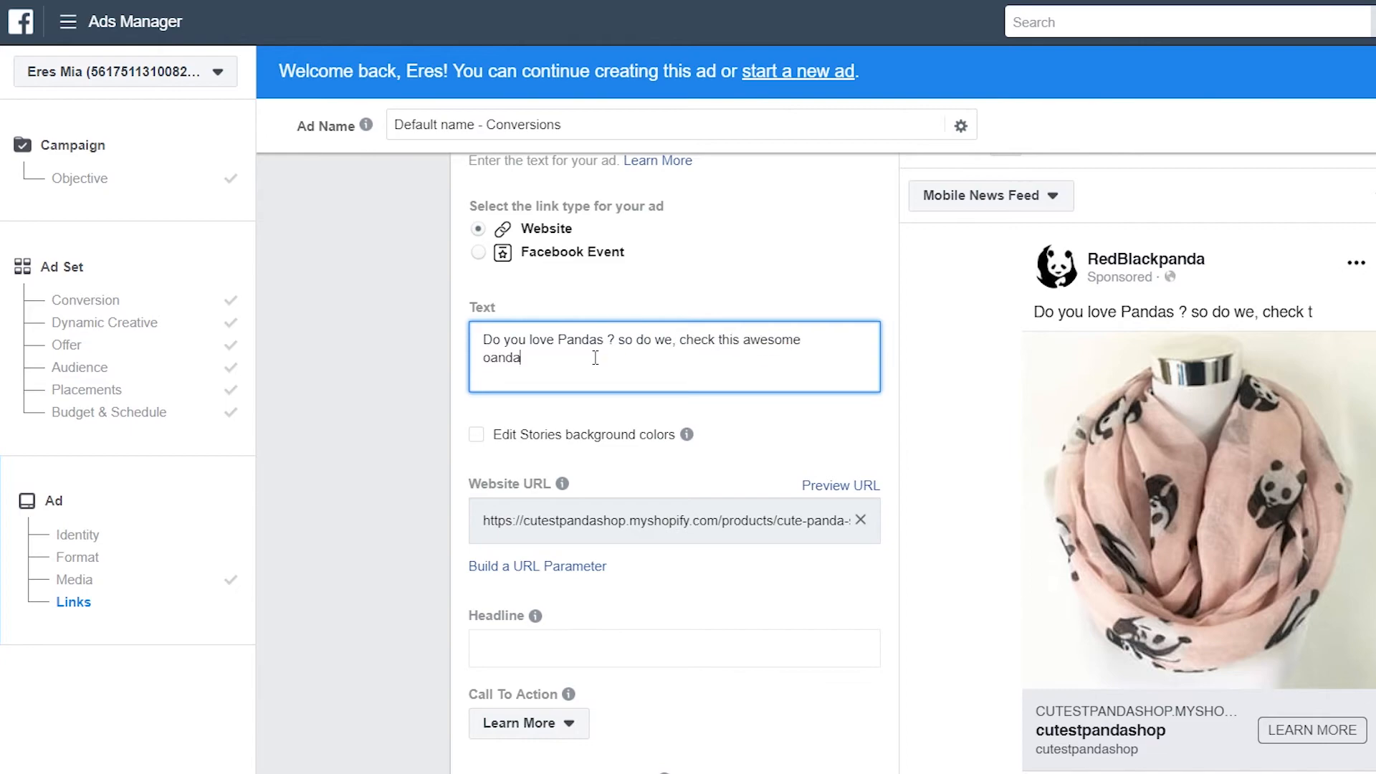
pyautogui.press('BackSpace')
pyautogui.press('BackSpace')
pyautogui.press('BackSpace')
pyautogui.press('BackSpace')
pyautogui.press('BackSpace')
pyautogui.write('panda scarf that we have on sale')
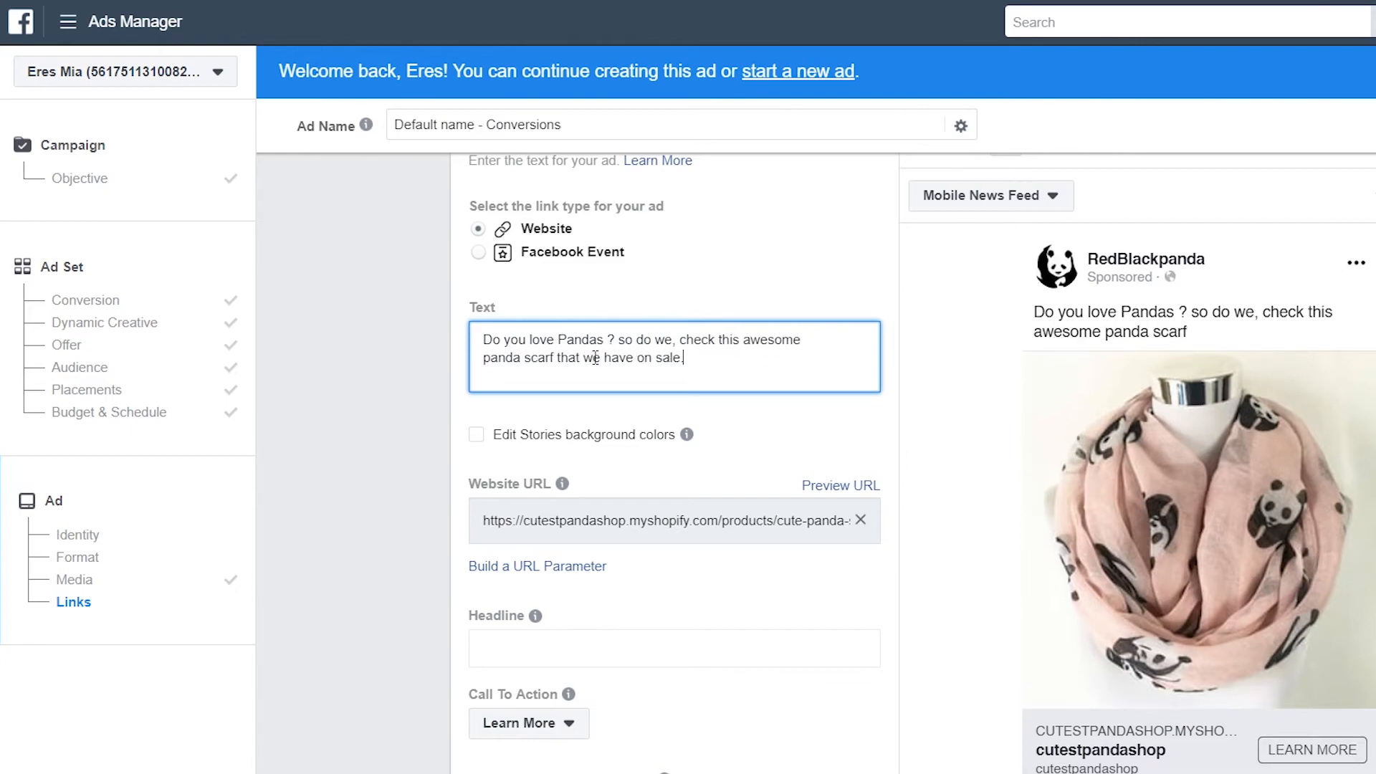
# Add the 'Cute Panda Scarf' headline, set the call to action to Shop Now, and confirm
pyautogui.scroll(-2, 595, 358)
pyautogui.click(571, 534)
pyautogui.write('Panda')
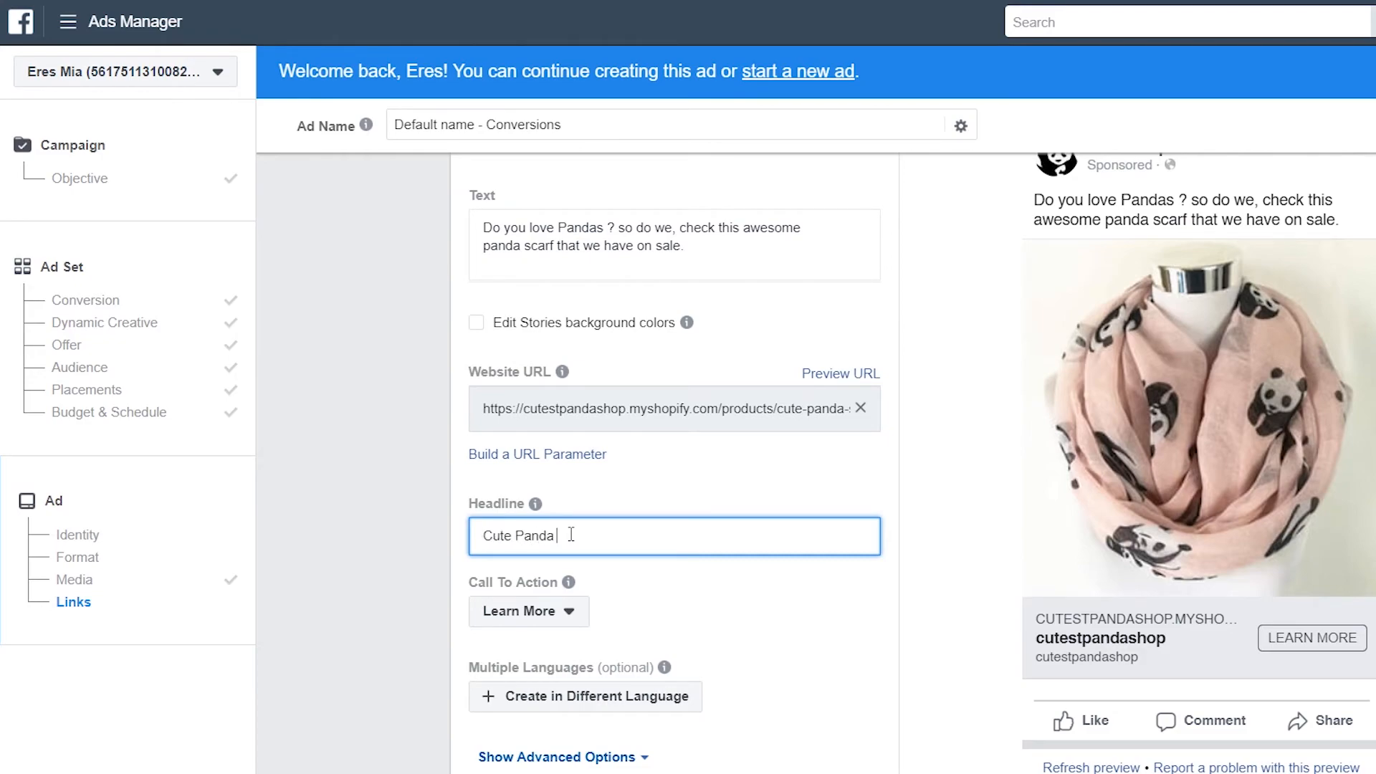
pyautogui.write(' Scarf')
pyautogui.click(529, 610)
pyautogui.click(523, 654)
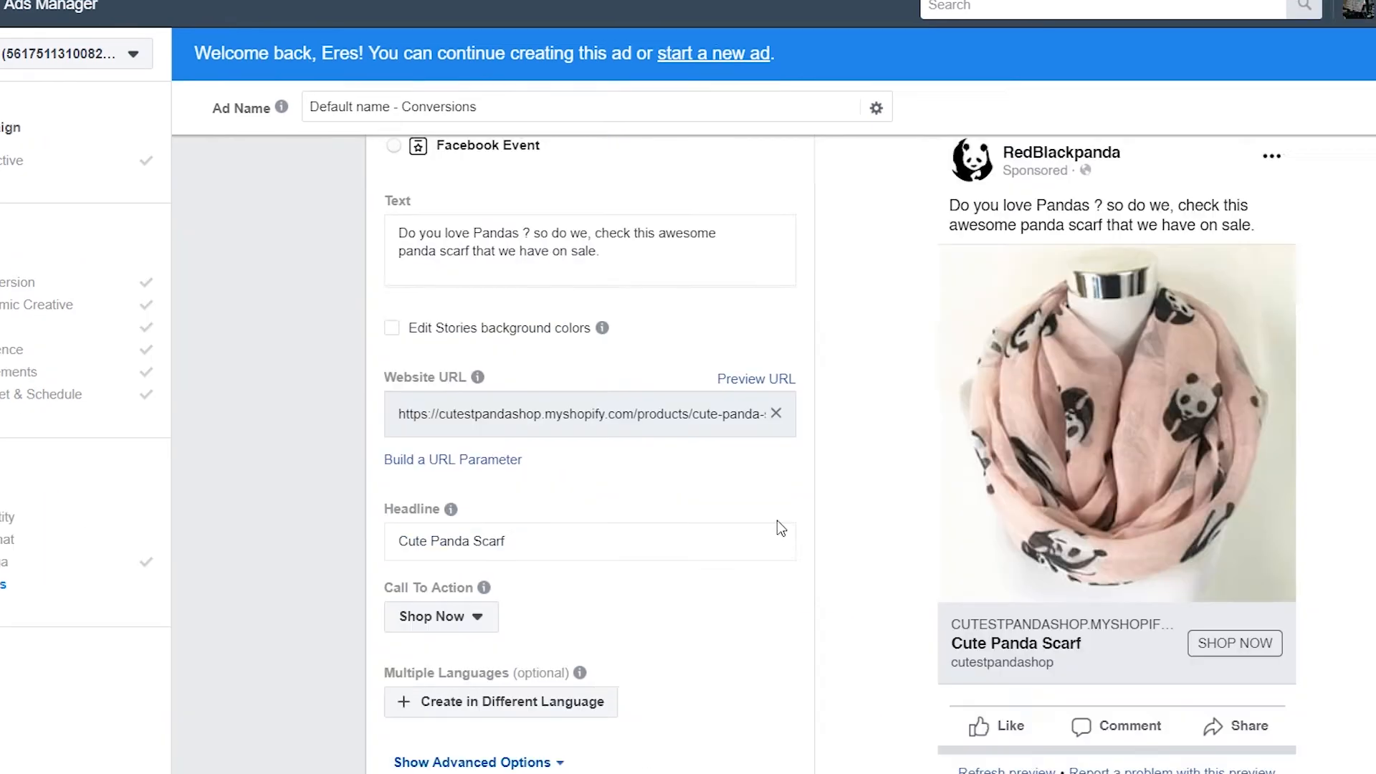
pyautogui.click(1215, 659)
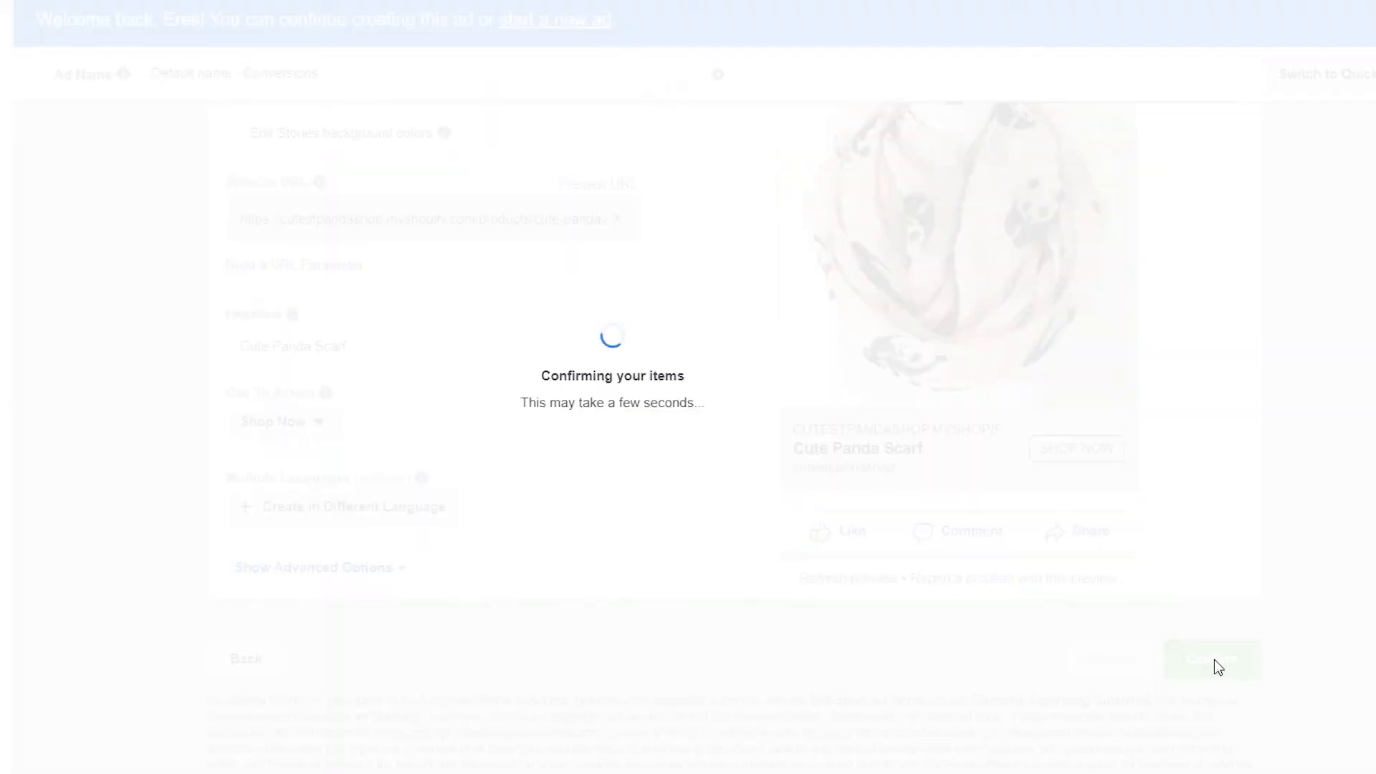